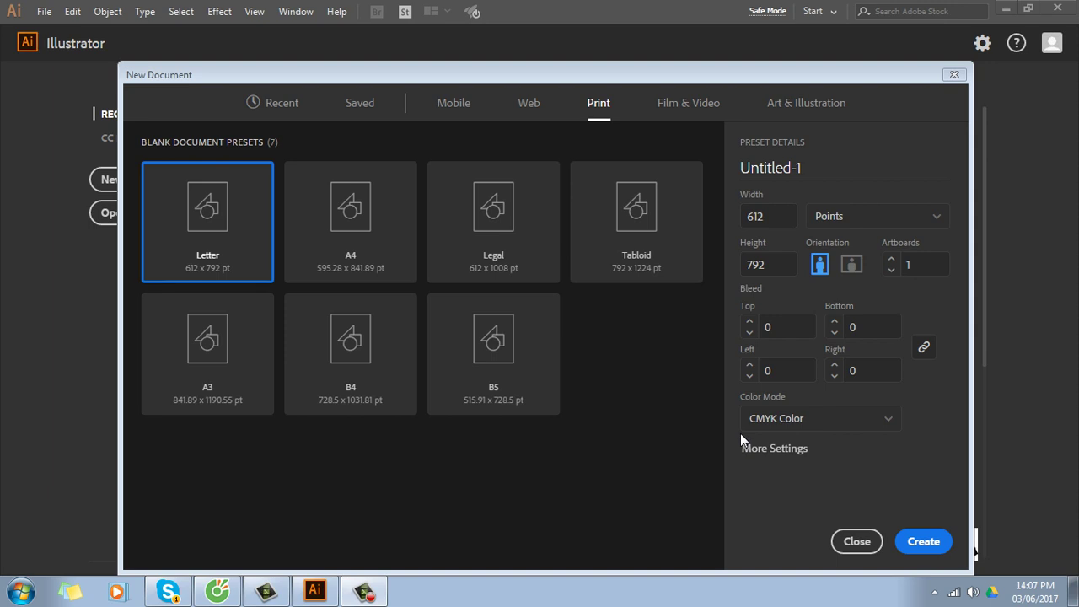
Create a new blank document from the A4 print preset
{"action": "left_click", "coordinate": [409, 228]}
{"action": "left_click", "coordinate": [926, 544]}
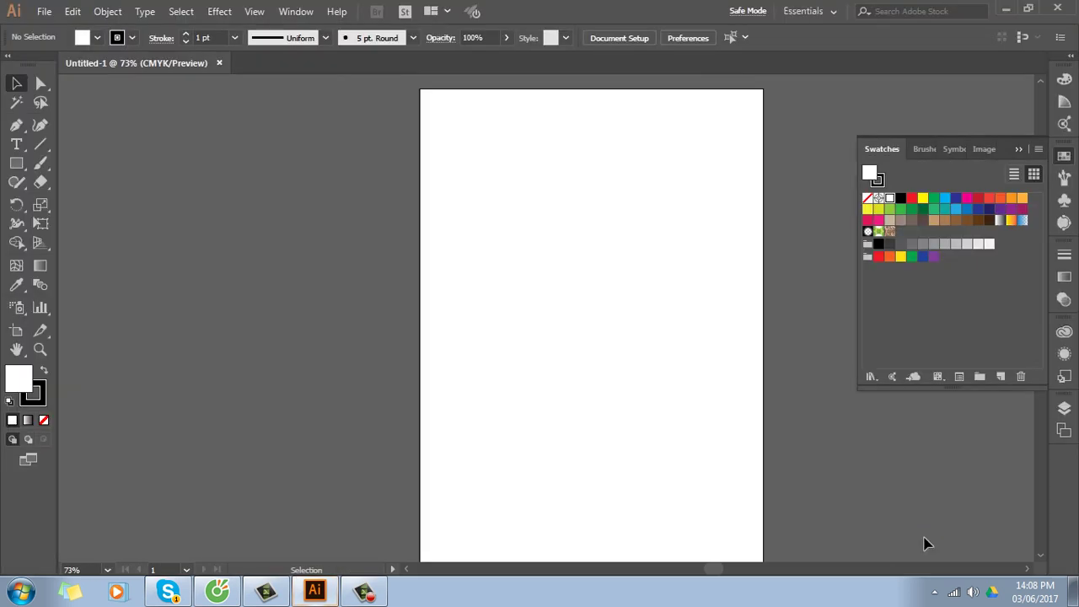
Draw a wide rectangle near the top of the artboard and zoom in on it
{"action": "left_click", "coordinate": [16, 162]}
{"action": "left_click_drag", "start_coordinate": [436, 113], "coordinate": [679, 225]}
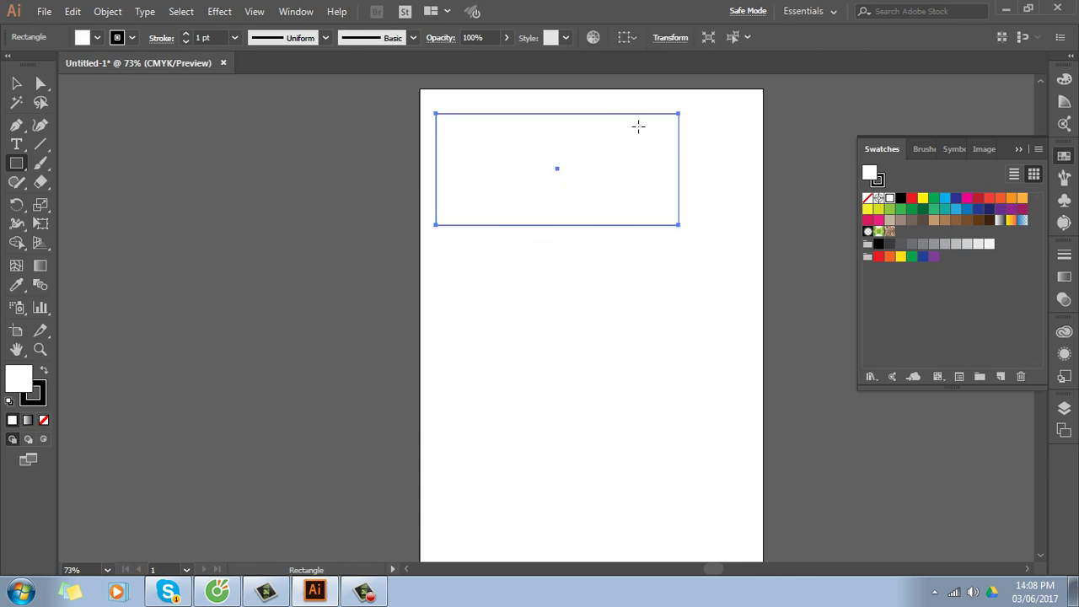
{"action": "key", "text": "ctrl+plus"}
{"action": "key", "text": "ctrl+plus"}
{"action": "mouse_move", "coordinate": [733, 281]}
{"action": "left_mouse_down"}
{"action": "mouse_move", "coordinate": [695, 345]}
{"action": "mouse_move", "coordinate": [638, 312]}
{"action": "mouse_move", "coordinate": [647, 310]}
{"action": "left_mouse_up"}
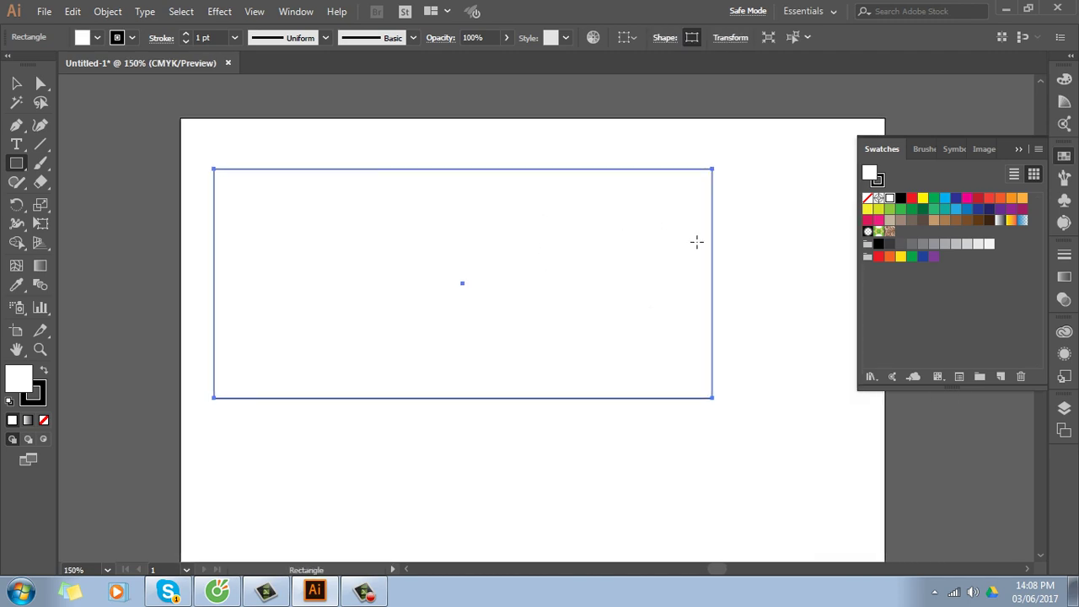
{"action": "left_click", "coordinate": [1019, 149]}
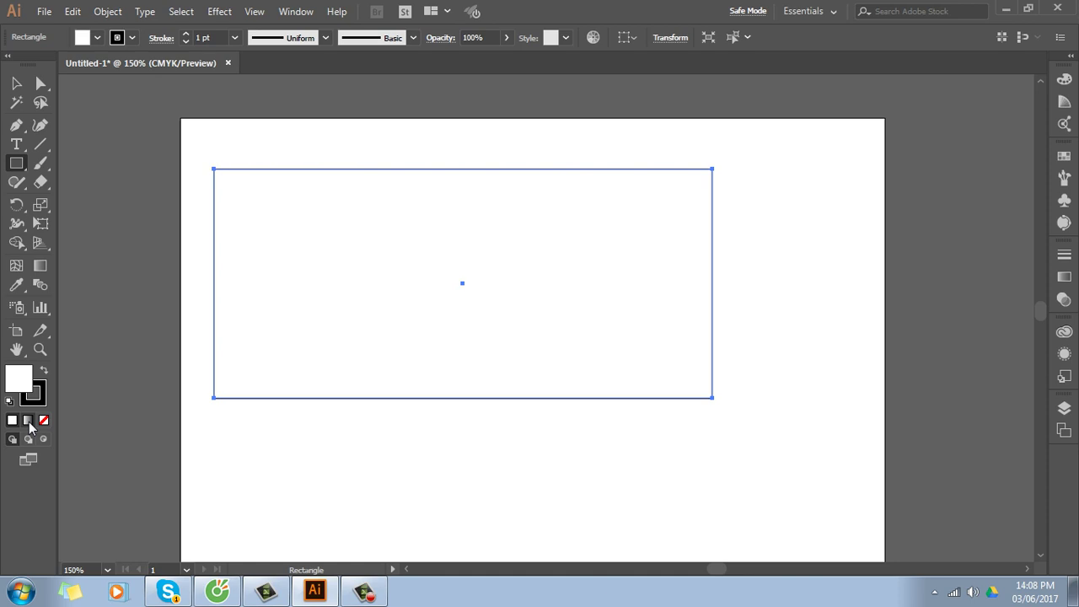
Fill the rectangle with a white-to-black linear gradient, set its stroke to None, and deselect it
{"action": "left_click", "coordinate": [28, 420]}
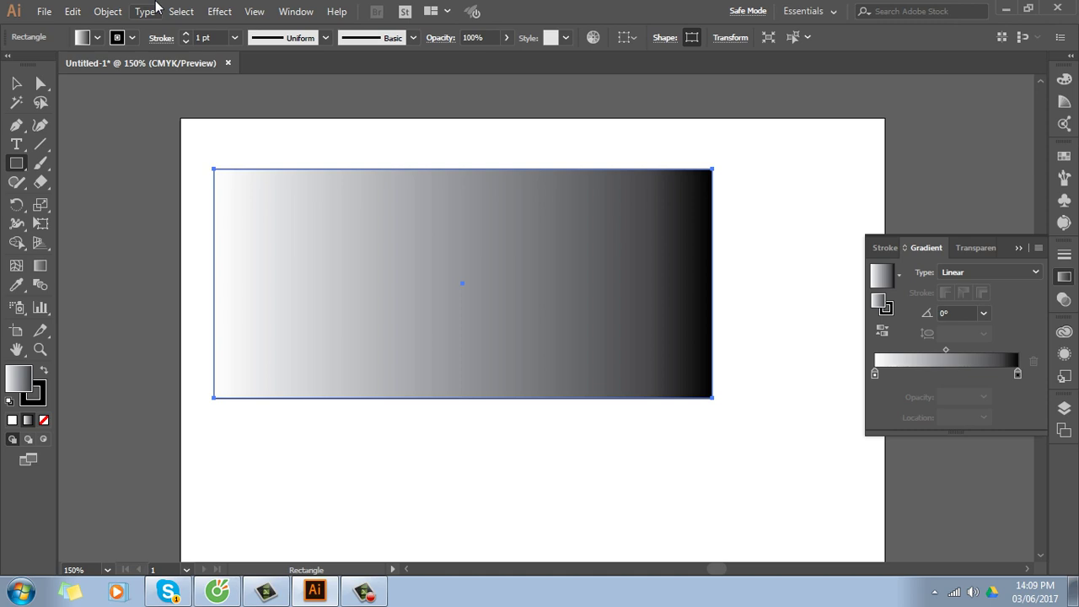
{"action": "key", "text": "v"}
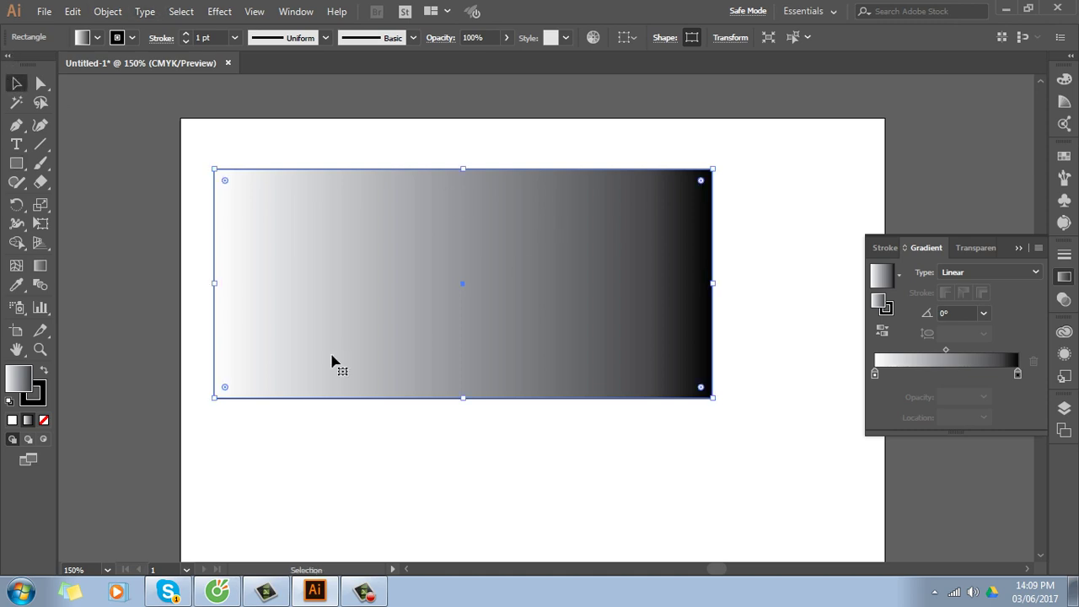
{"action": "left_click", "coordinate": [44, 420]}
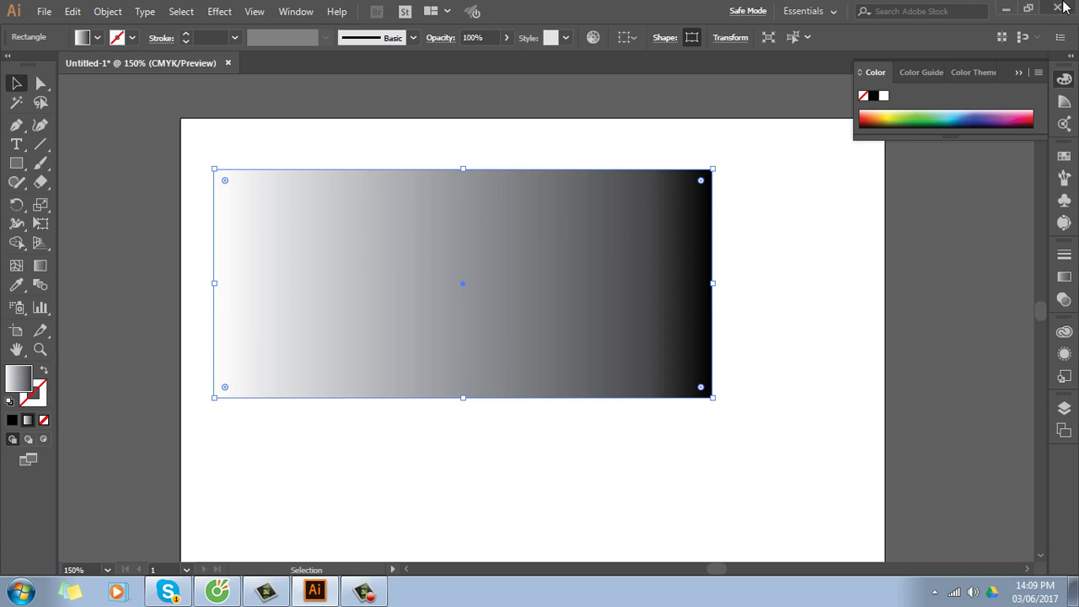
{"action": "left_click", "coordinate": [826, 251]}
{"action": "left_click", "coordinate": [530, 279]}
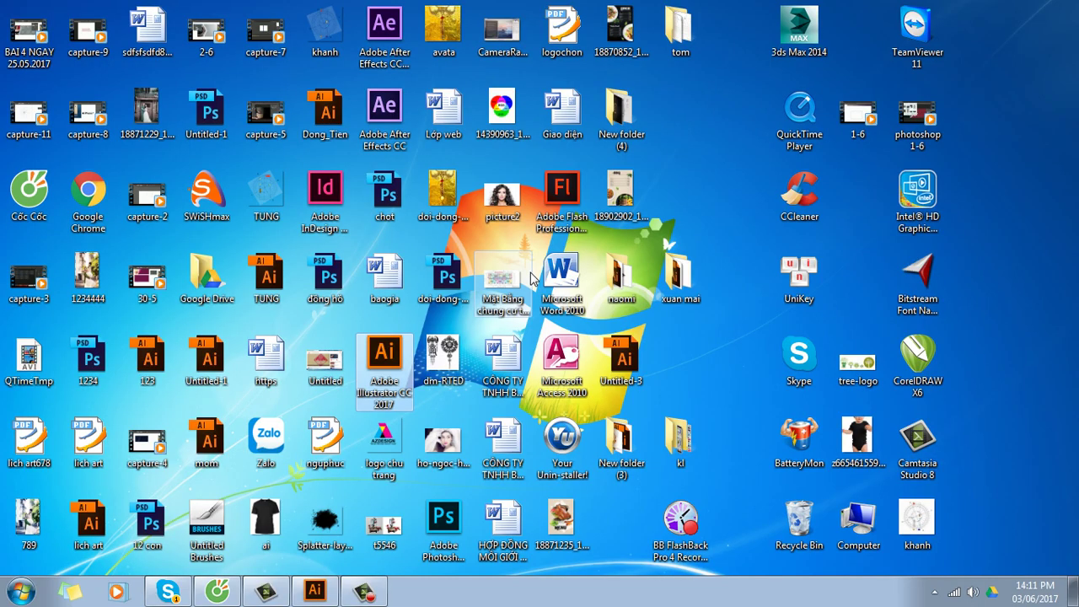
{"action": "left_click", "coordinate": [935, 364]}
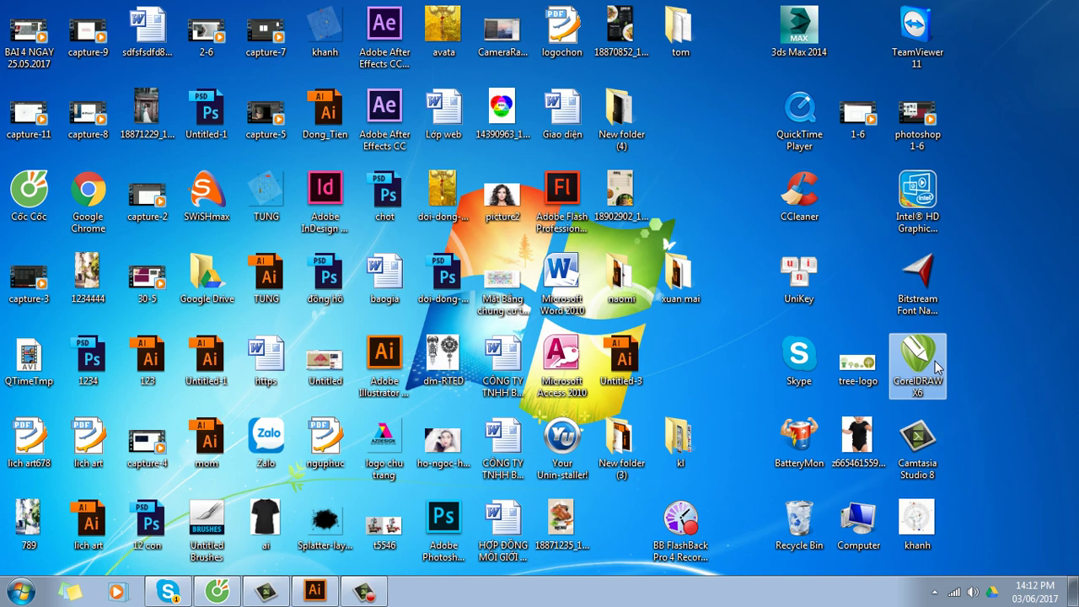
{"action": "left_click", "coordinate": [315, 591]}
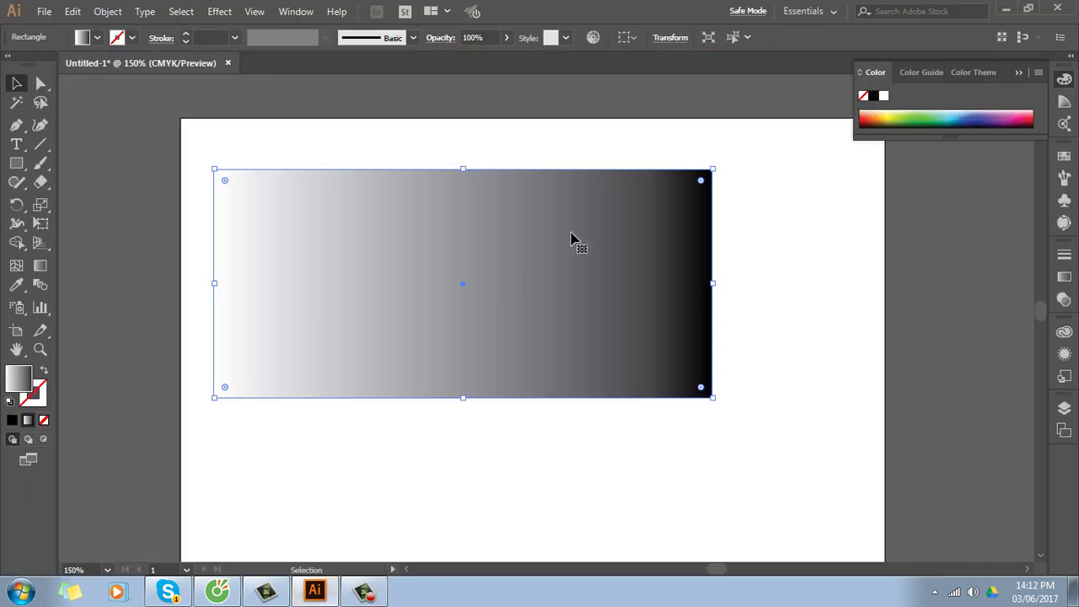
Select the white-to-black gradient rectangle and show its settings in the Gradient panel
{"action": "left_click", "coordinate": [759, 212]}
{"action": "left_click", "coordinate": [691, 236]}
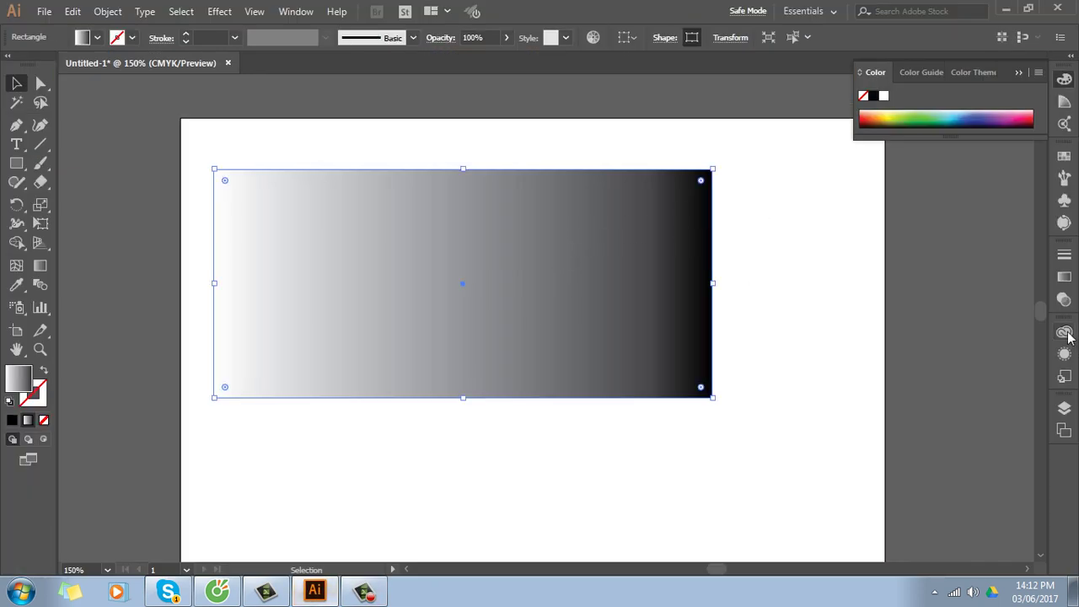
{"action": "left_click", "coordinate": [1064, 277]}
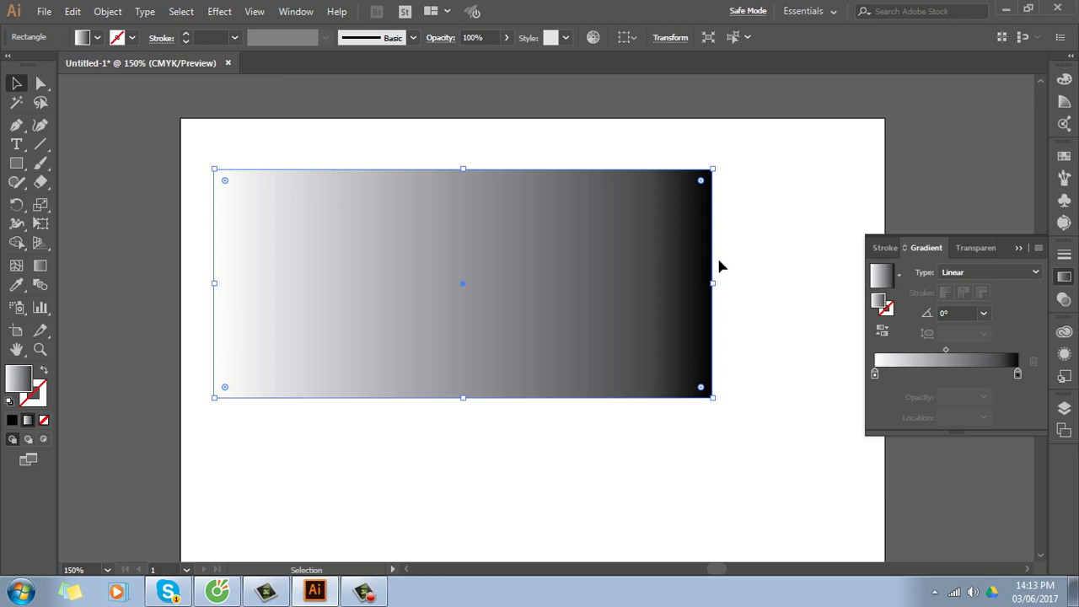
Reselect the gradient rectangle and bring its Gradient panel settings back up
{"action": "double_click", "coordinate": [1019, 375]}
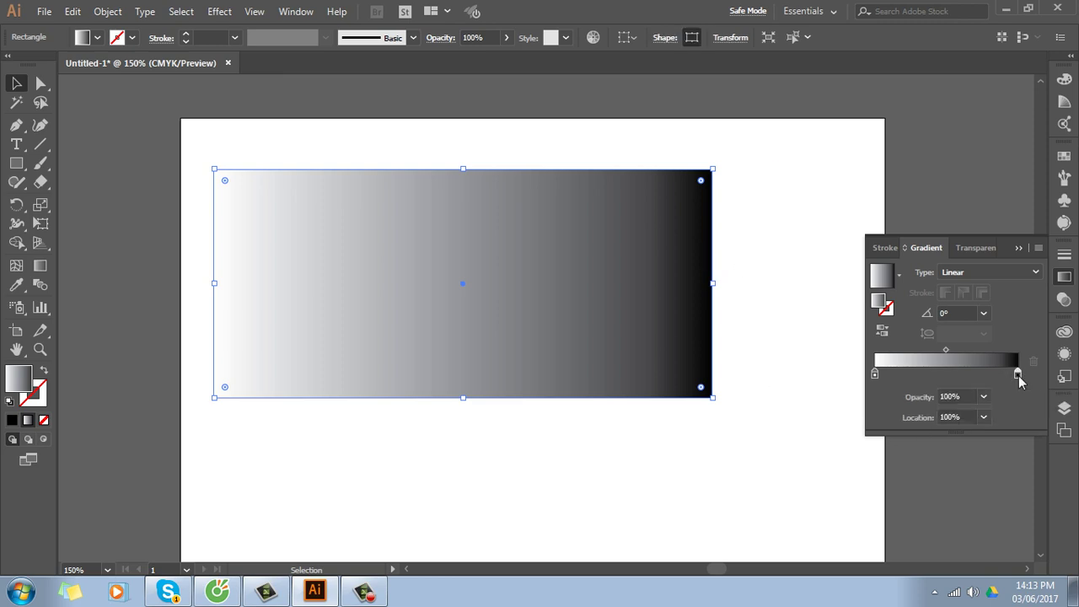
{"action": "left_click", "coordinate": [1064, 156]}
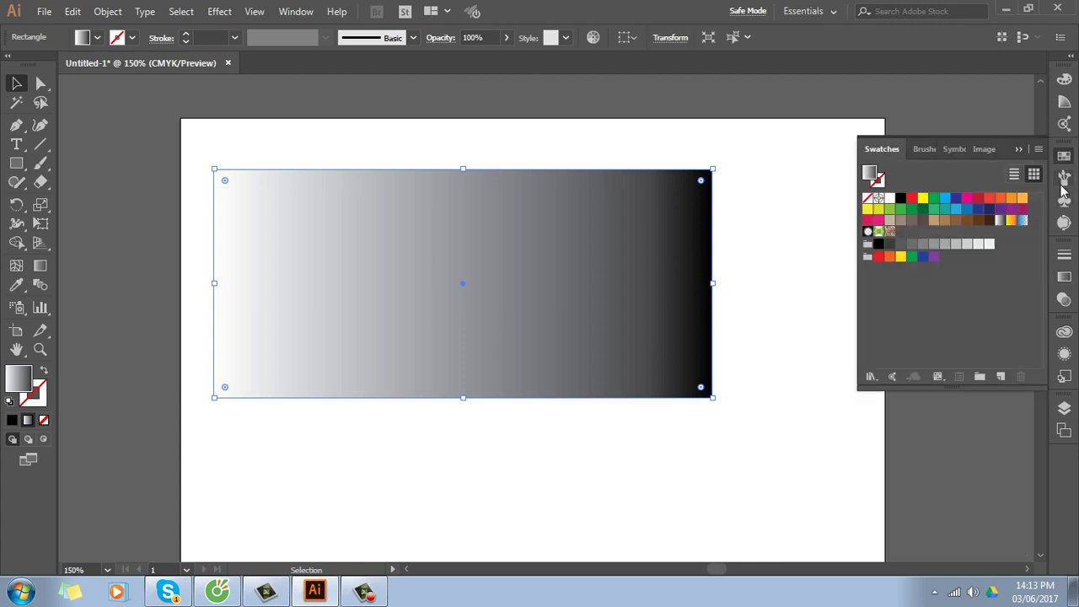
{"action": "left_click", "coordinate": [801, 202]}
{"action": "left_click", "coordinate": [609, 272]}
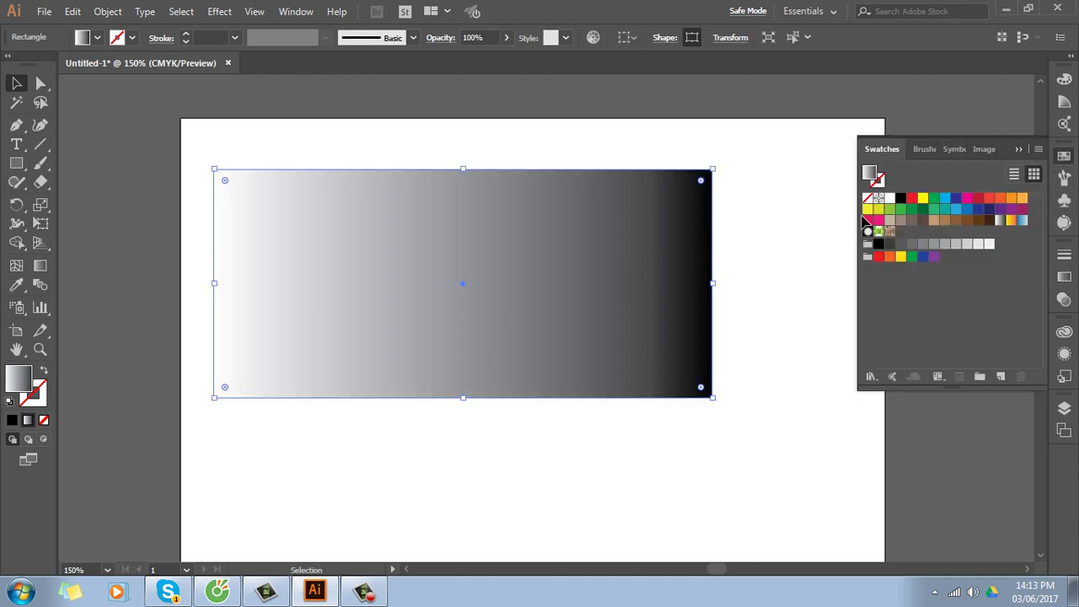
{"action": "left_click", "coordinate": [1018, 150]}
{"action": "left_click", "coordinate": [1064, 280]}
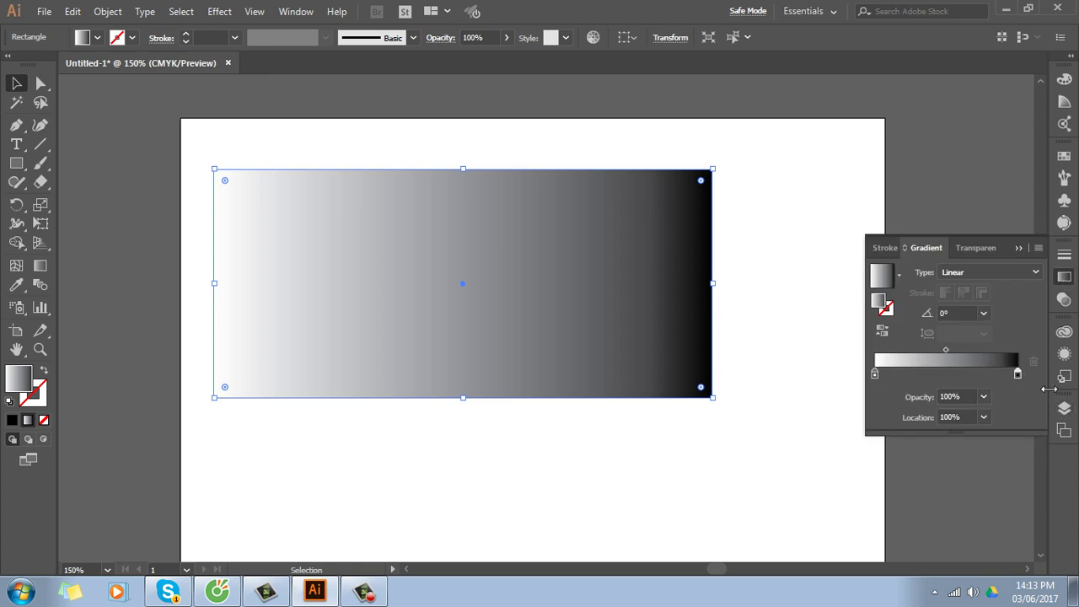
Set the gradient's right stop to a dark navy swatch
{"action": "double_click", "coordinate": [1018, 375]}
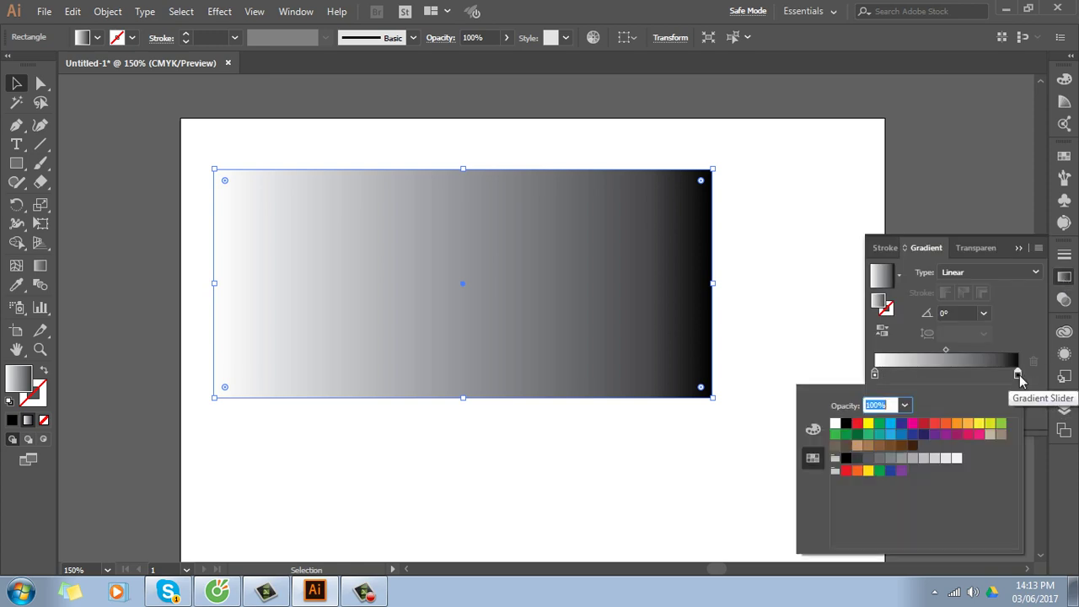
{"action": "left_click", "coordinate": [934, 435]}
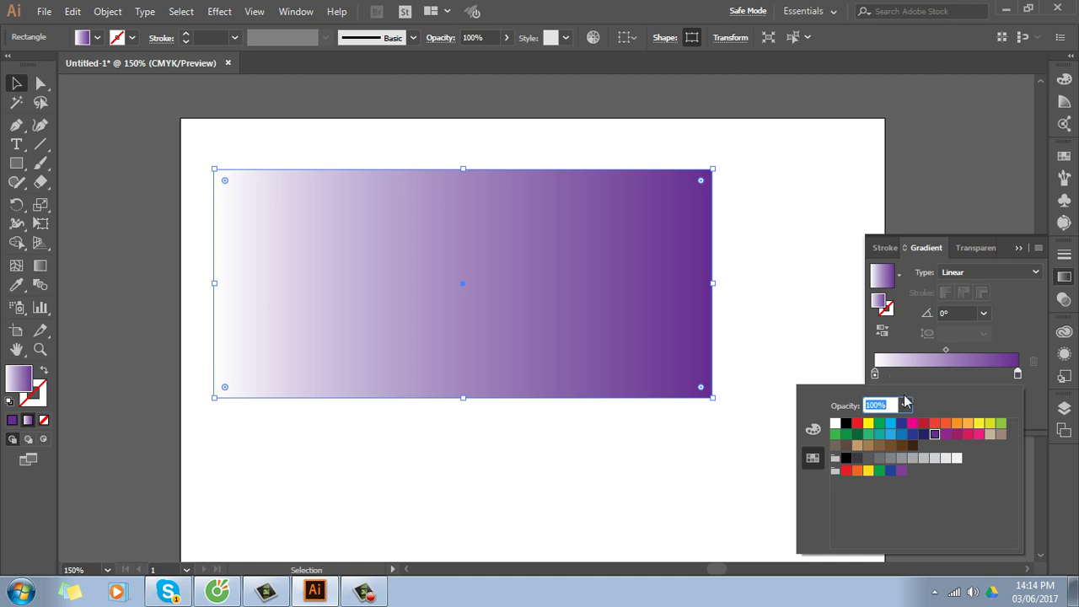
{"action": "left_click", "coordinate": [1018, 374]}
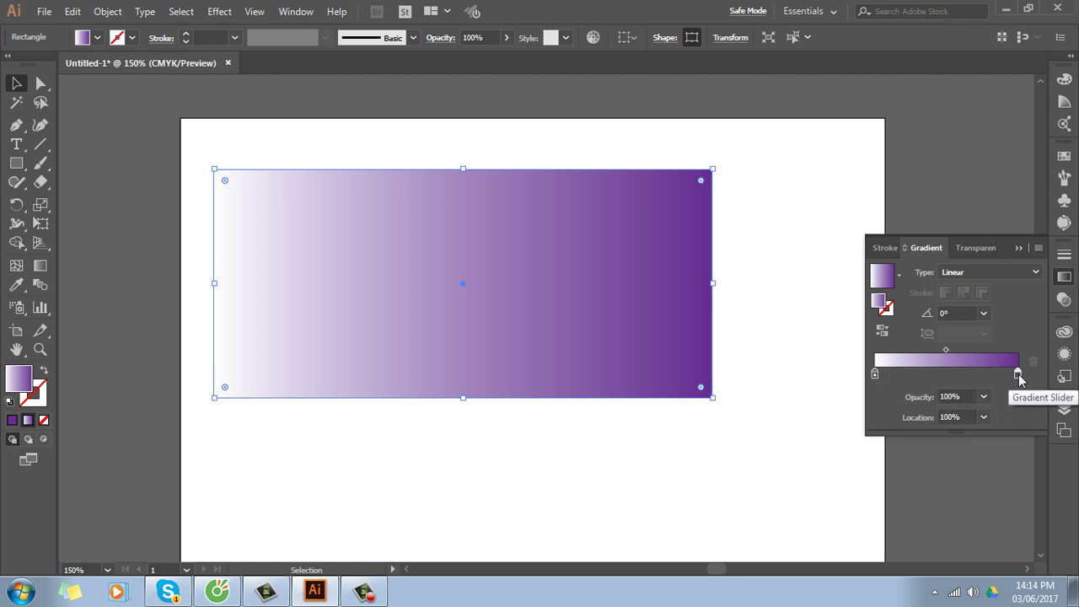
{"action": "double_click", "coordinate": [1019, 373]}
{"action": "left_click", "coordinate": [924, 434]}
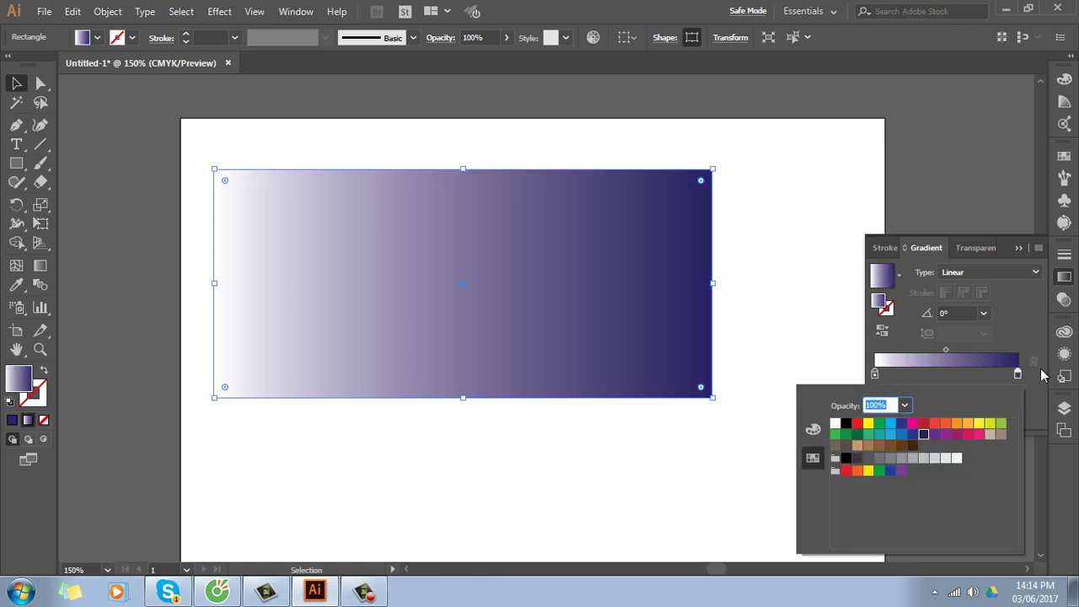
Set the gradient's left stop to a blue swatch, then deselect and reselect the rectangle
{"action": "double_click", "coordinate": [875, 373]}
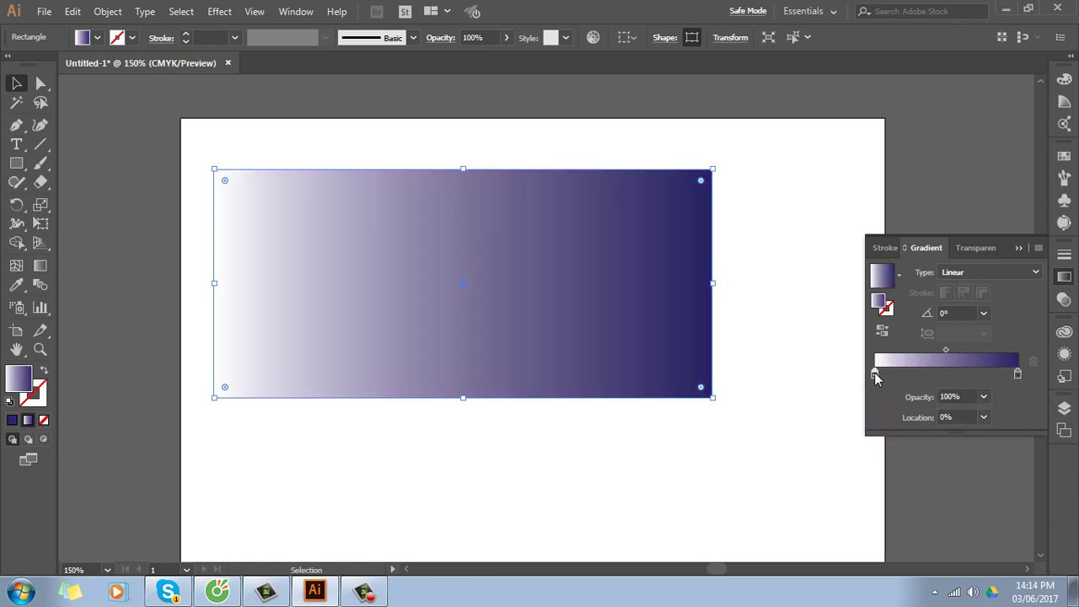
{"action": "left_click", "coordinate": [902, 436]}
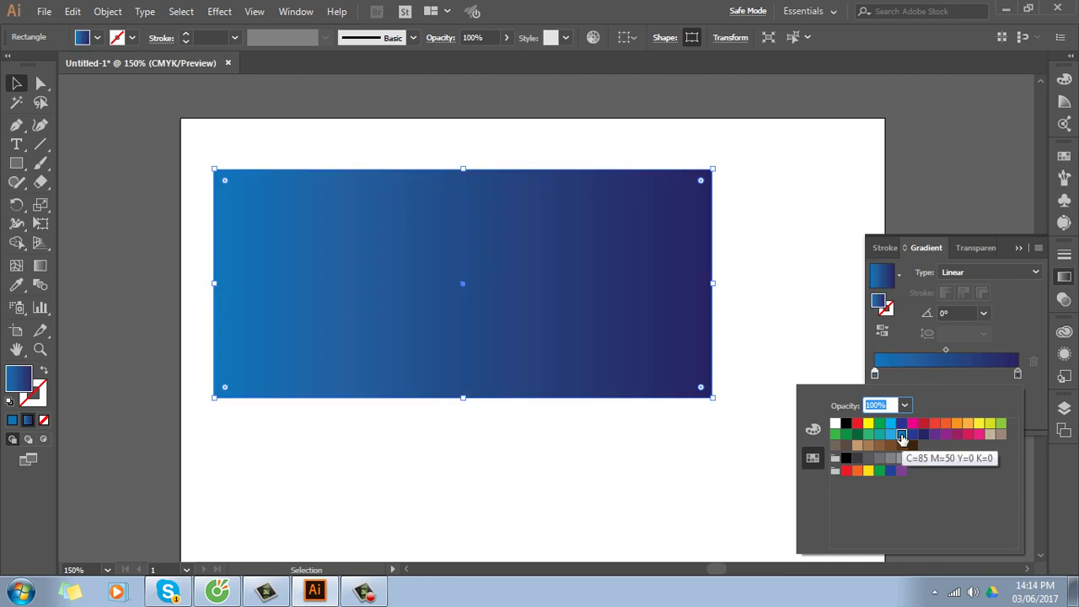
{"action": "left_click", "coordinate": [752, 261]}
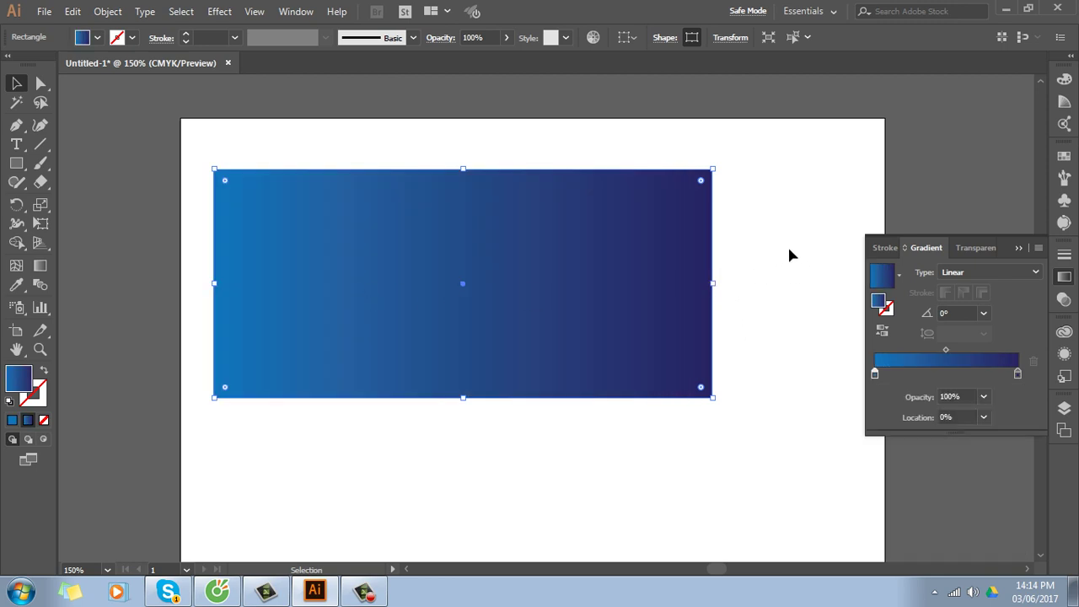
{"action": "left_click", "coordinate": [794, 273]}
{"action": "left_click", "coordinate": [585, 362]}
Try a solid blue swatch fill, then undo it to keep the blue-to-navy gradient
{"action": "left_click", "coordinate": [1064, 155]}
{"action": "left_click", "coordinate": [967, 209]}
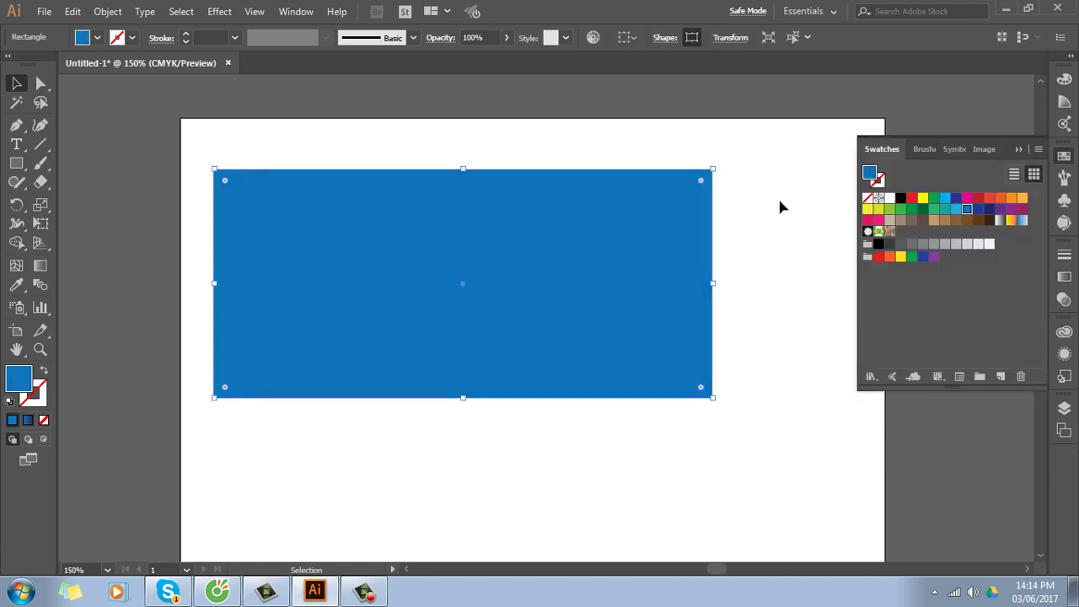
{"action": "left_click", "coordinate": [750, 353]}
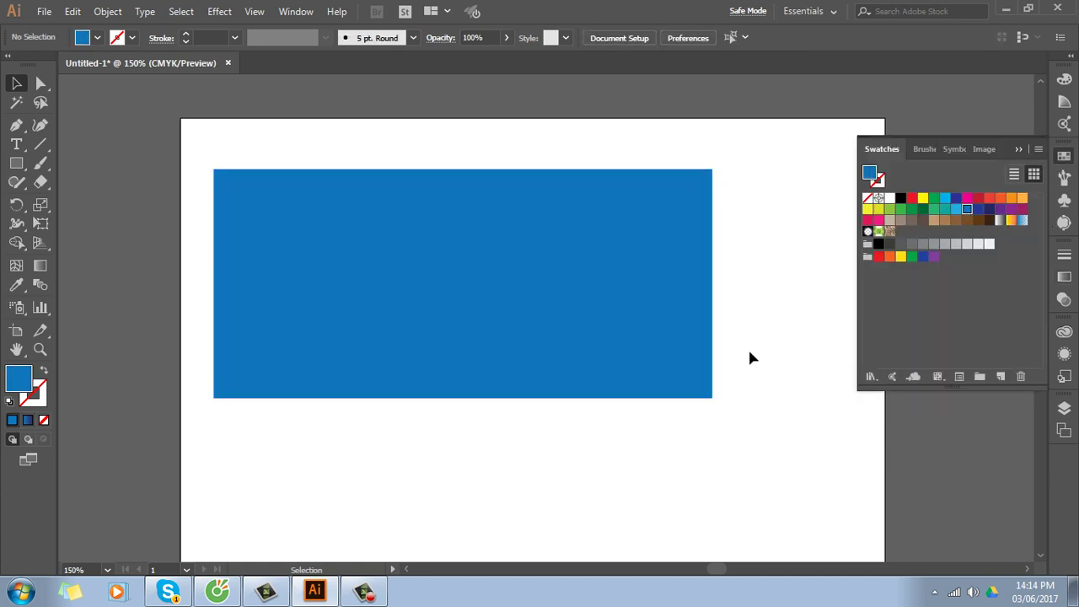
{"action": "key", "text": "ctrl+z"}
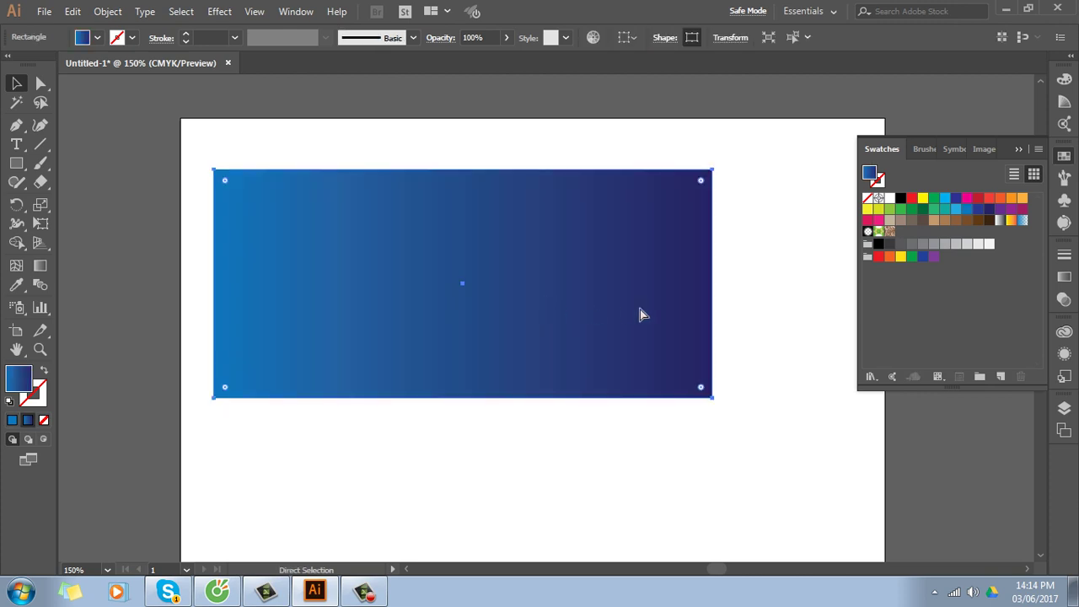
{"action": "left_click", "coordinate": [795, 306]}
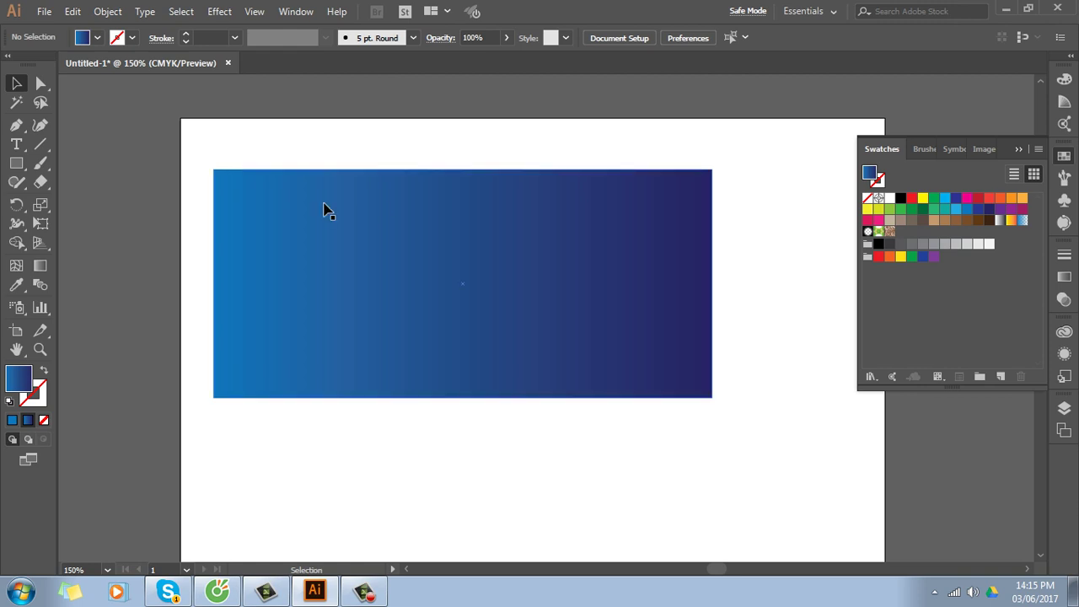
Select the blue-to-navy rectangle and show its 0° linear gradient in the Gradient panel
{"action": "left_click", "coordinate": [362, 291]}
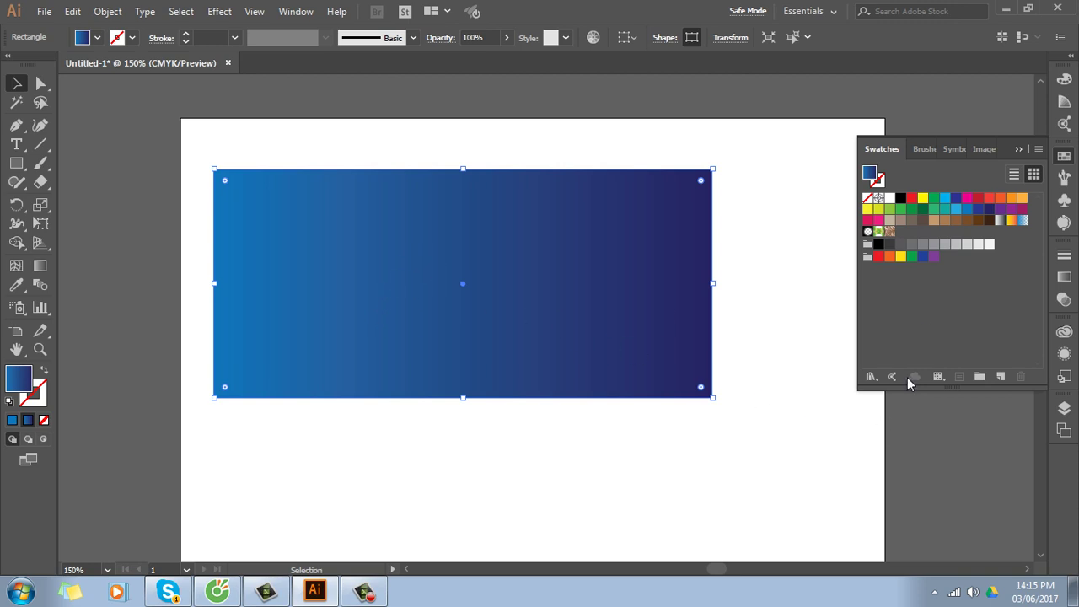
{"action": "left_click", "coordinate": [1064, 277]}
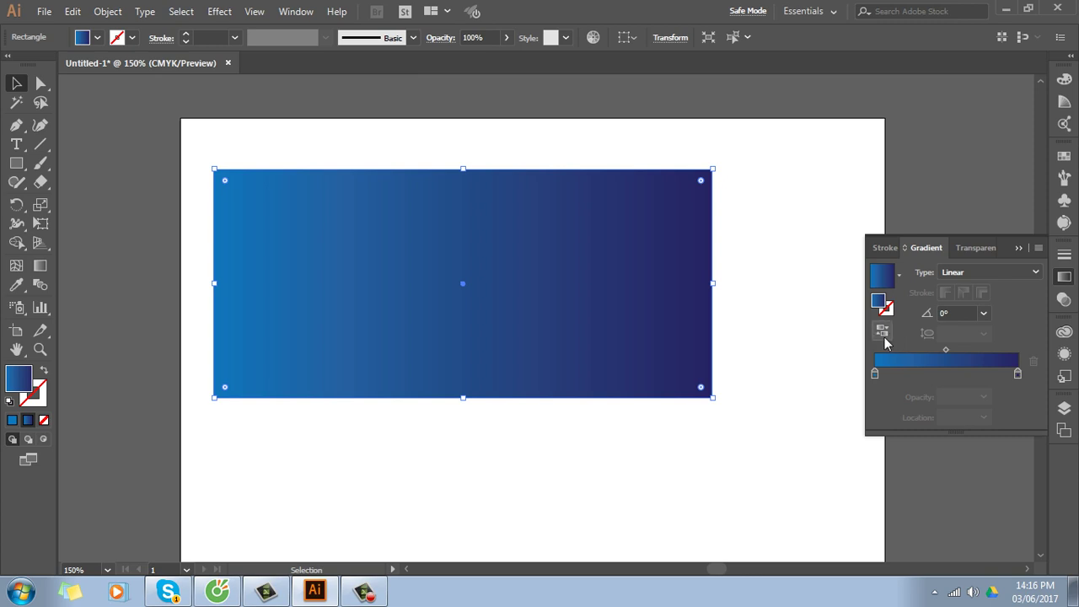
Reverse the gradient so dark navy is on the left and bright blue on the right
{"action": "left_click", "coordinate": [884, 335]}
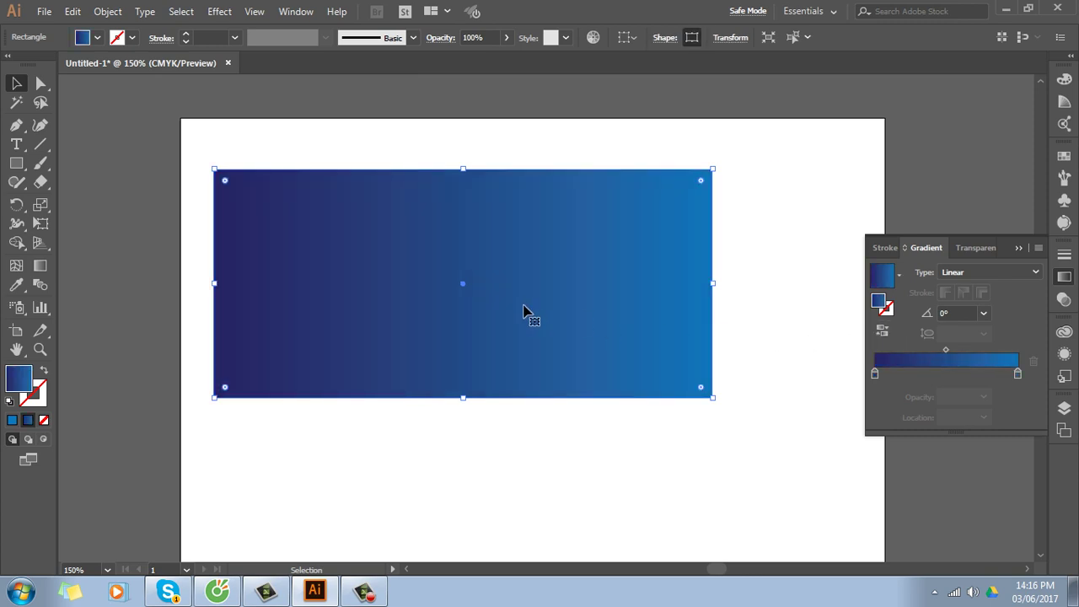
{"action": "left_click", "coordinate": [882, 332]}
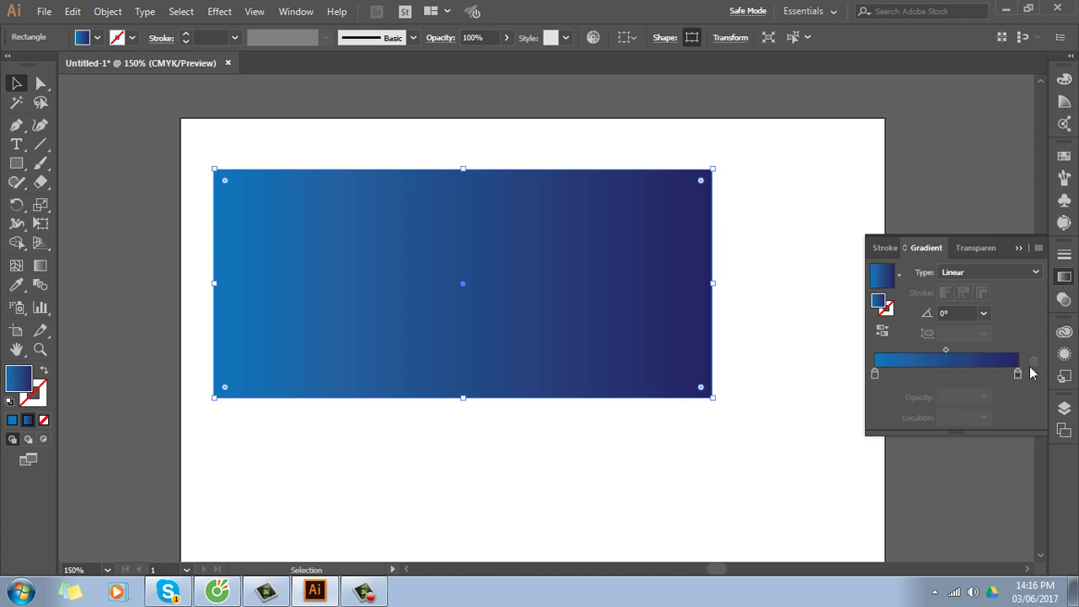
{"action": "left_click", "coordinate": [882, 330]}
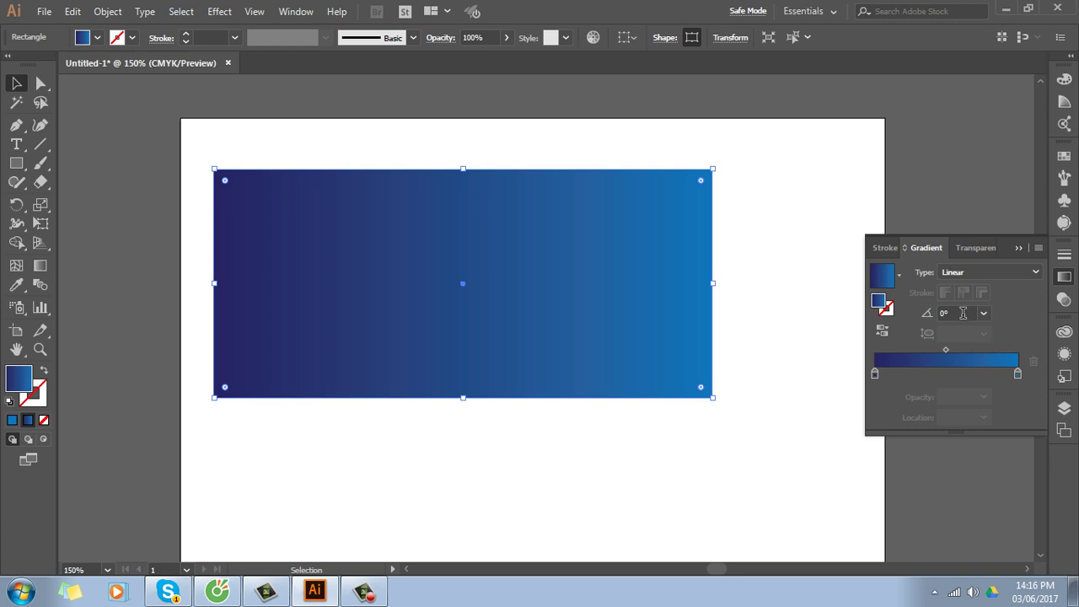
Step the gradient angle with the arrow keys to -26° for a diagonal navy-to-blue blend
{"action": "left_click", "coordinate": [961, 313]}
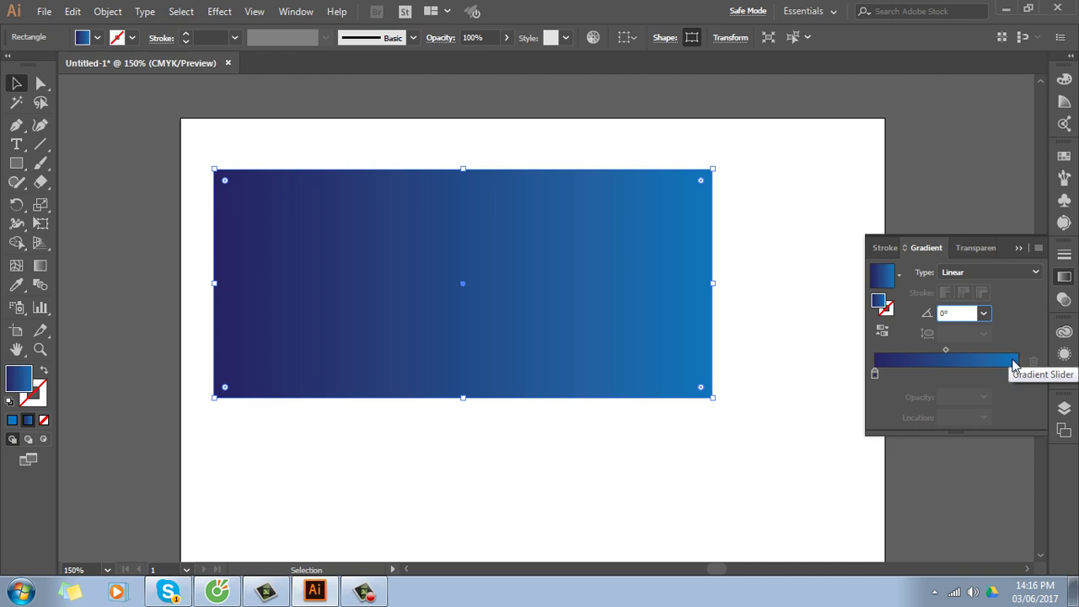
{"action": "key", "text": "shift+Up"}
{"action": "key", "text": "shift+Up"}
{"action": "key", "text": "shift+Up"}
{"action": "key", "text": "shift+Up"}
{"action": "key", "text": "shift+Up"}
{"action": "key", "text": "shift+Up"}
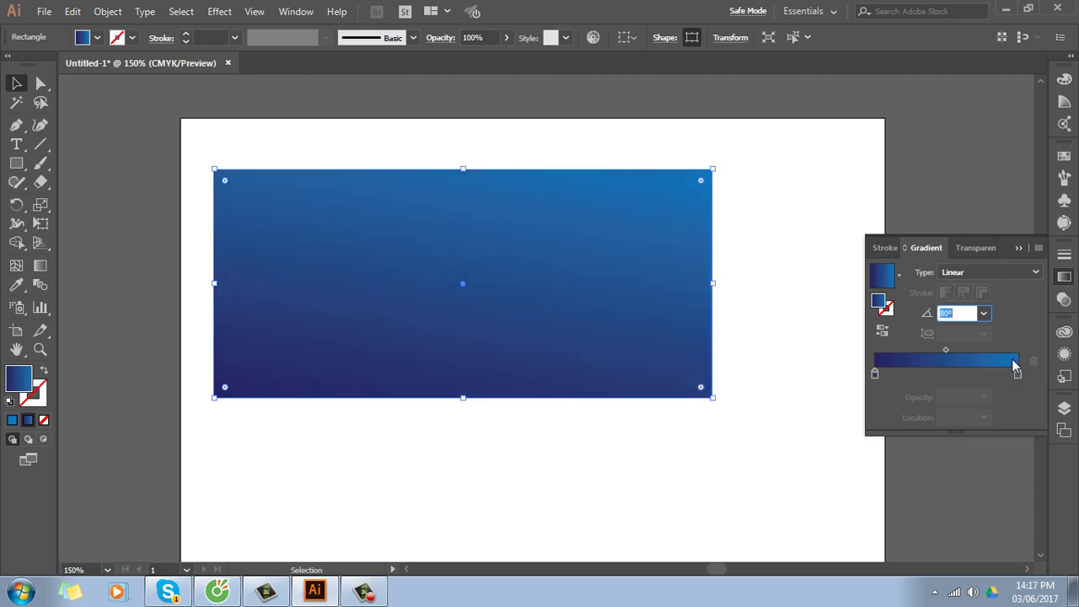
{"action": "key", "text": "shift+Up"}
{"action": "key", "text": "shift+Up"}
{"action": "key", "text": "shift+Up"}
{"action": "key", "text": "shift+Up"}
{"action": "key", "text": "shift+Up"}
{"action": "key", "text": "shift+Up"}
{"action": "key", "text": "shift+Up"}
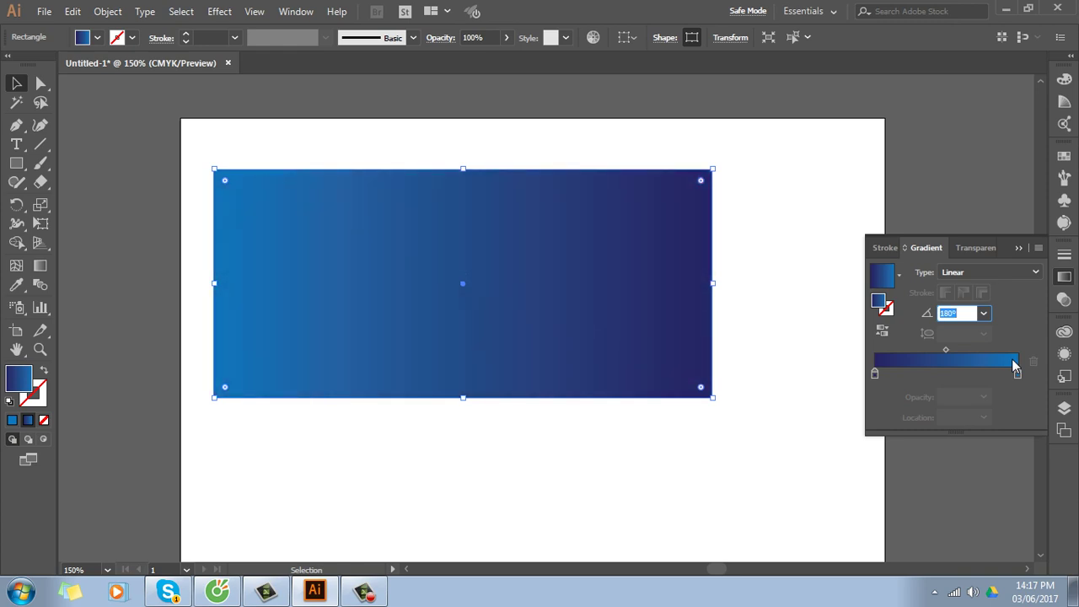
{"action": "key", "text": "shift+Down"}
{"action": "key", "text": "shift+Down"}
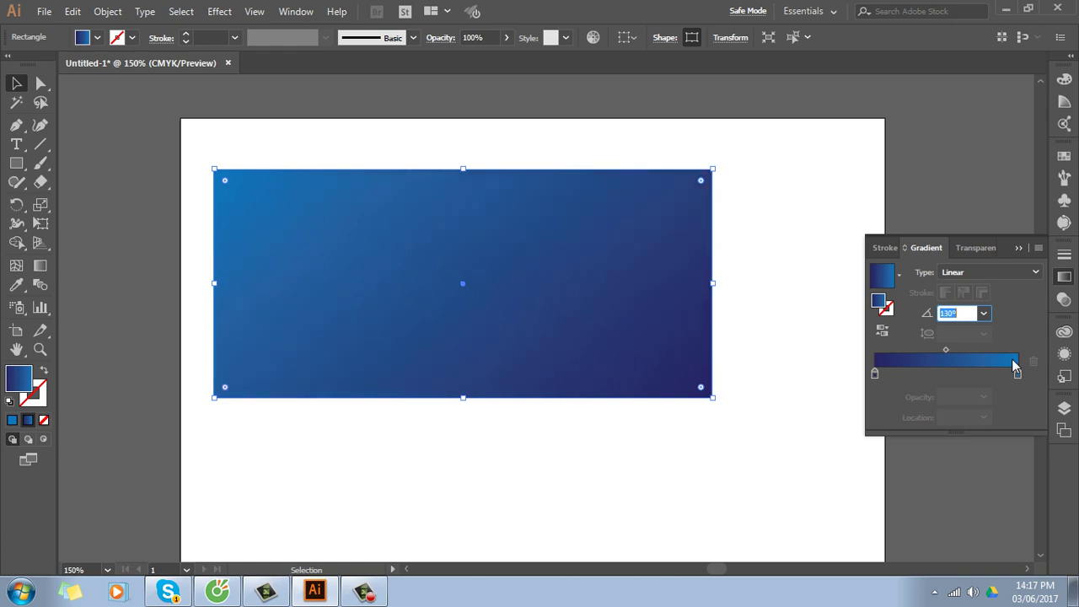
{"action": "key", "text": "shift+Down"}
{"action": "key", "text": "shift+Down"}
{"action": "key", "text": "shift+Down"}
{"action": "key", "text": "shift+Down"}
{"action": "key", "text": "shift+Down"}
{"action": "key", "text": "shift+Down"}
{"action": "key", "text": "shift+Down"}
{"action": "key", "text": "shift+Down"}
{"action": "key", "text": "shift+Down"}
{"action": "key", "text": "shift+Down"}
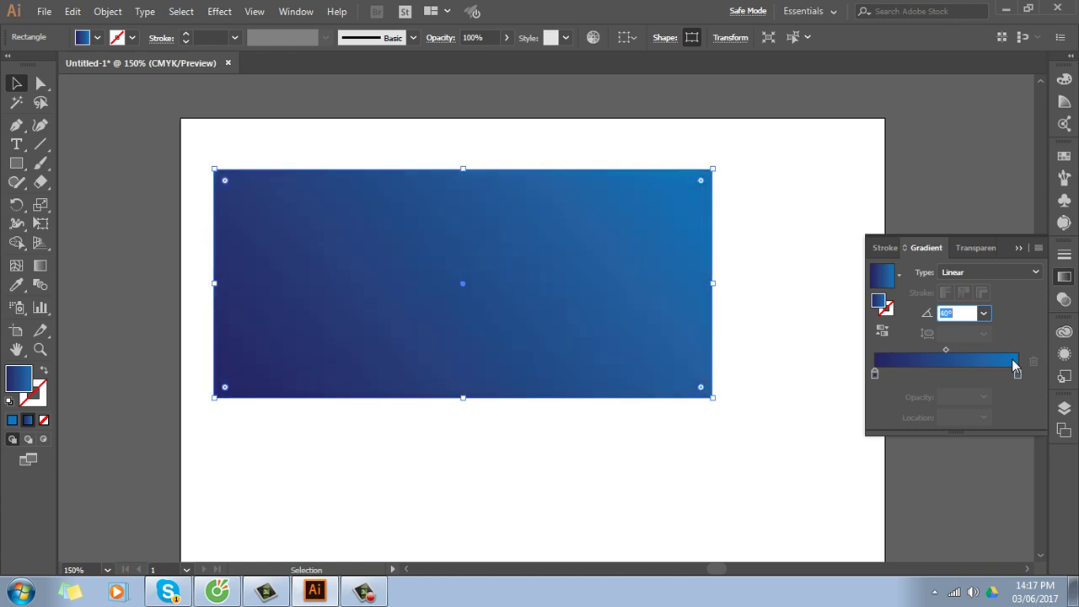
{"action": "key", "text": "shift+Down"}
{"action": "key", "text": "shift+Down"}
{"action": "key", "text": "shift+Down"}
{"action": "key", "text": "shift+Down"}
{"action": "key", "text": "shift+Down"}
{"action": "key", "text": "shift+Down"}
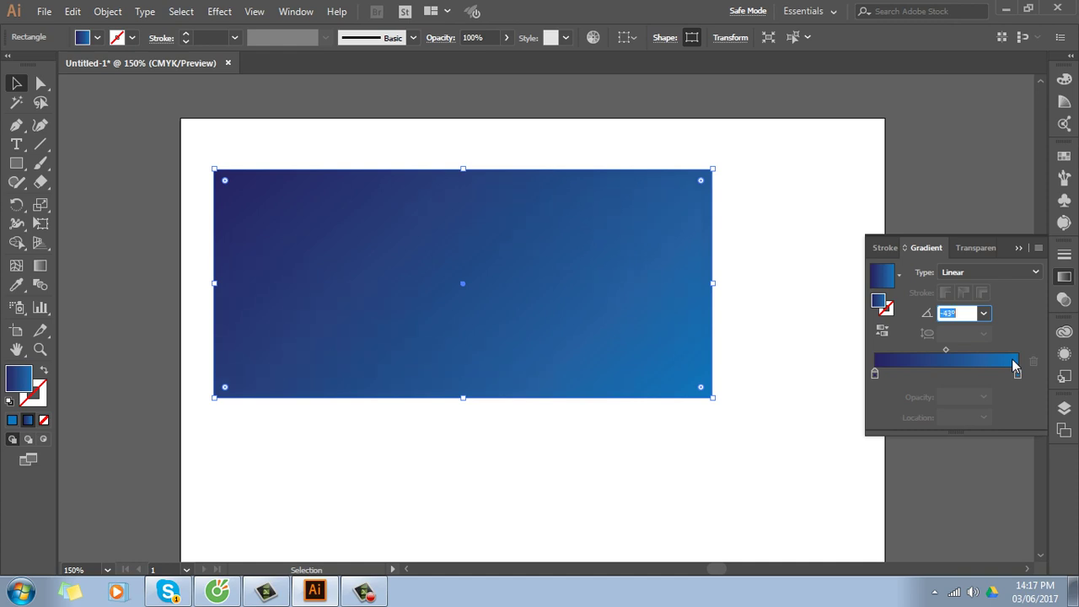
{"action": "key", "text": "Up"}
{"action": "key", "text": "Up"}
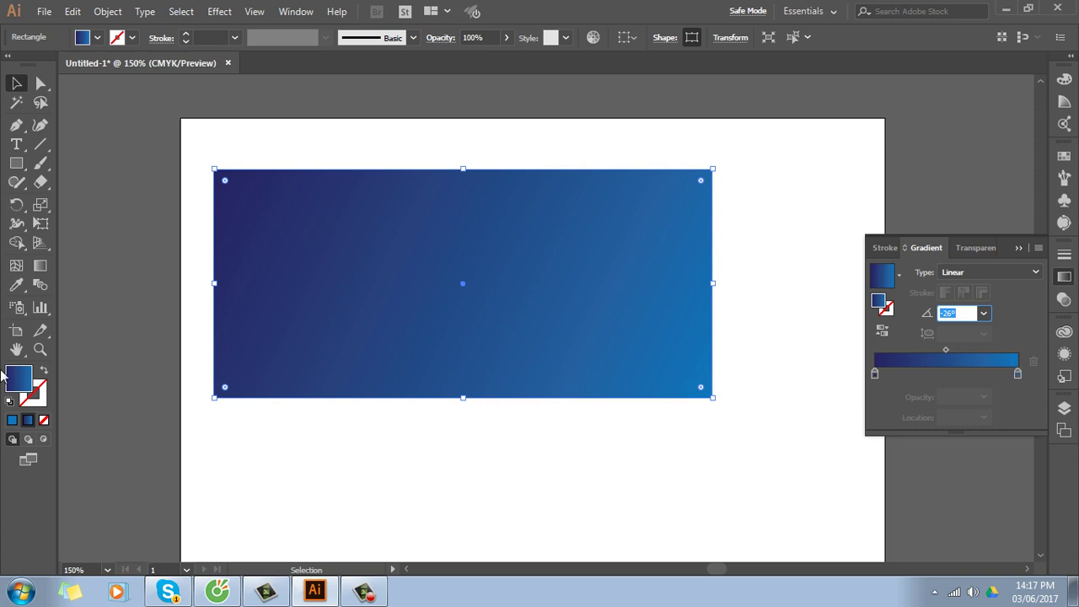
Redrag the gradient with the Gradient tool until it runs at -77.5°, navy top to blue bottom
{"action": "left_click", "coordinate": [41, 266]}
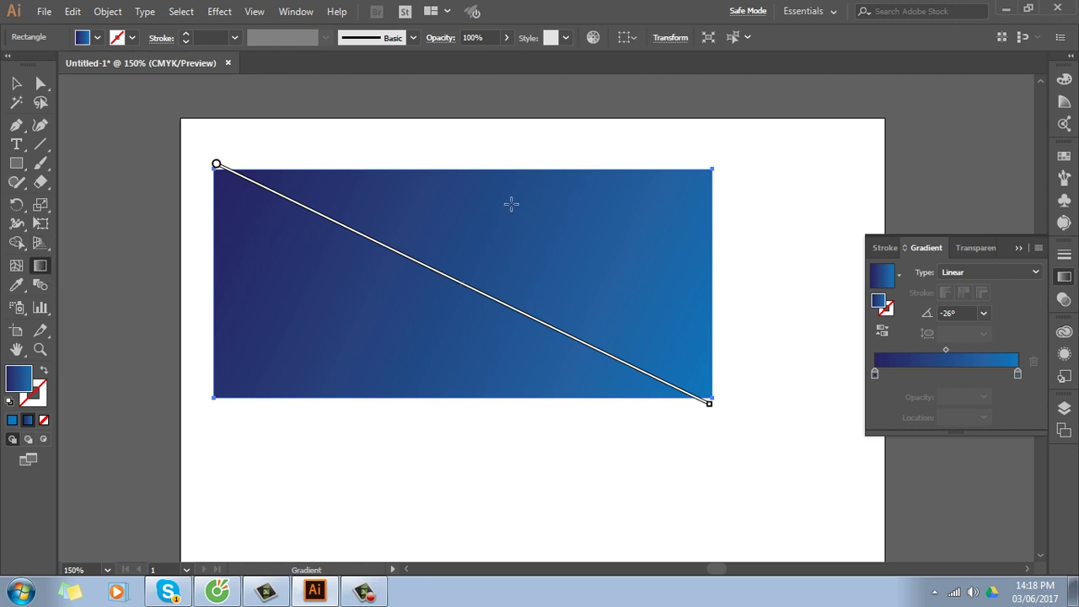
{"action": "left_click_drag", "start_coordinate": [238, 298], "coordinate": [638, 299]}
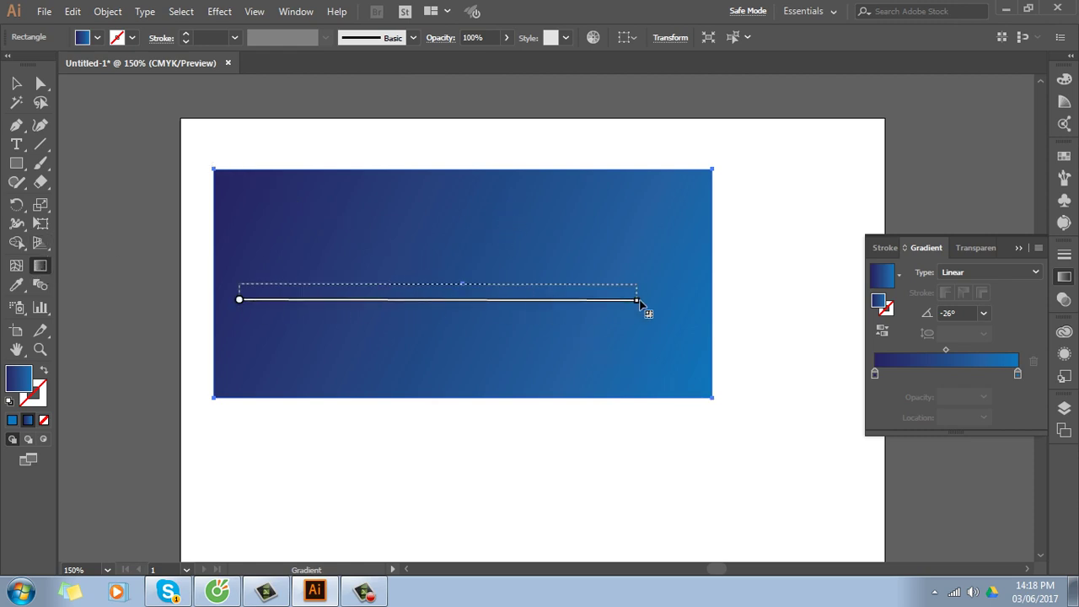
{"action": "left_click_drag", "start_coordinate": [508, 183], "coordinate": [545, 400]}
{"action": "left_click_drag", "start_coordinate": [329, 280], "coordinate": [585, 284]}
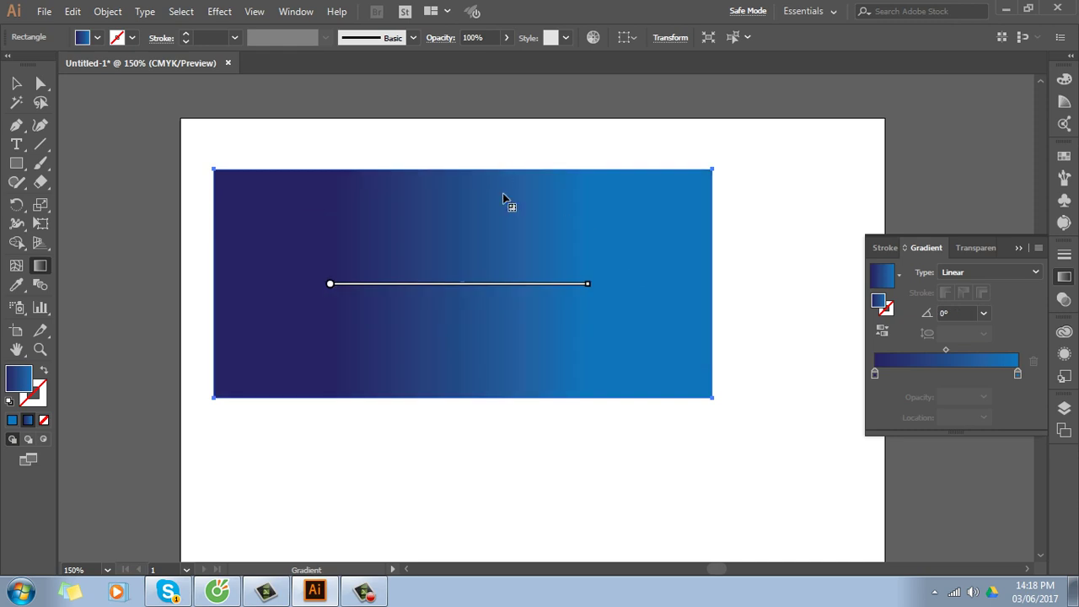
{"action": "left_click_drag", "start_coordinate": [535, 241], "coordinate": [277, 385]}
{"action": "left_click_drag", "start_coordinate": [258, 176], "coordinate": [648, 379]}
{"action": "left_click_drag", "start_coordinate": [691, 201], "coordinate": [250, 360]}
{"action": "left_click_drag", "start_coordinate": [228, 284], "coordinate": [554, 284]}
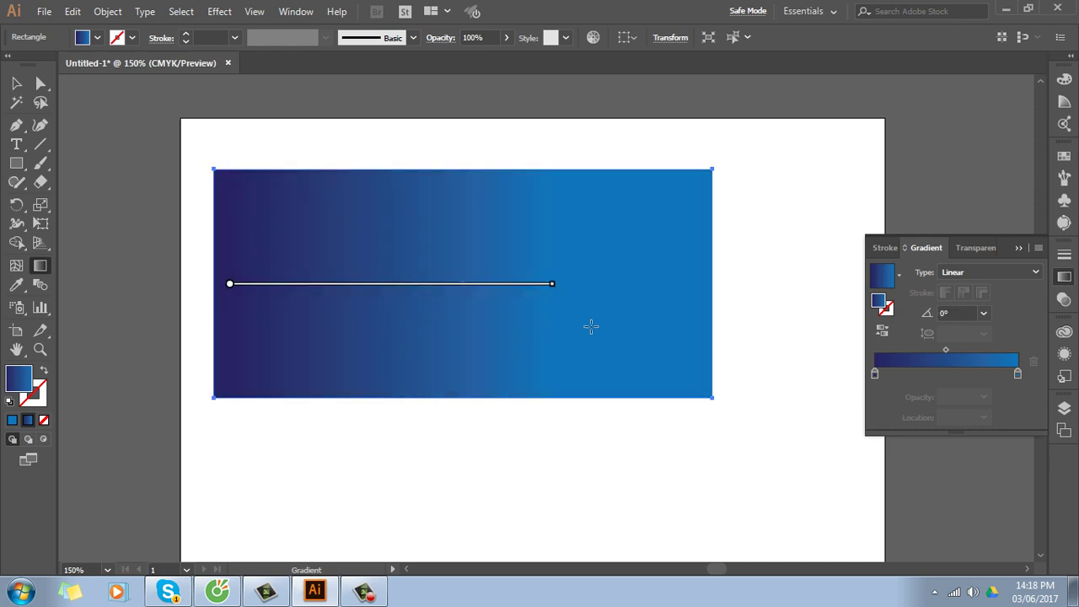
{"action": "left_click_drag", "start_coordinate": [498, 226], "coordinate": [500, 404]}
{"action": "left_click_drag", "start_coordinate": [238, 287], "coordinate": [723, 279]}
{"action": "left_click_drag", "start_coordinate": [548, 176], "coordinate": [585, 374]}
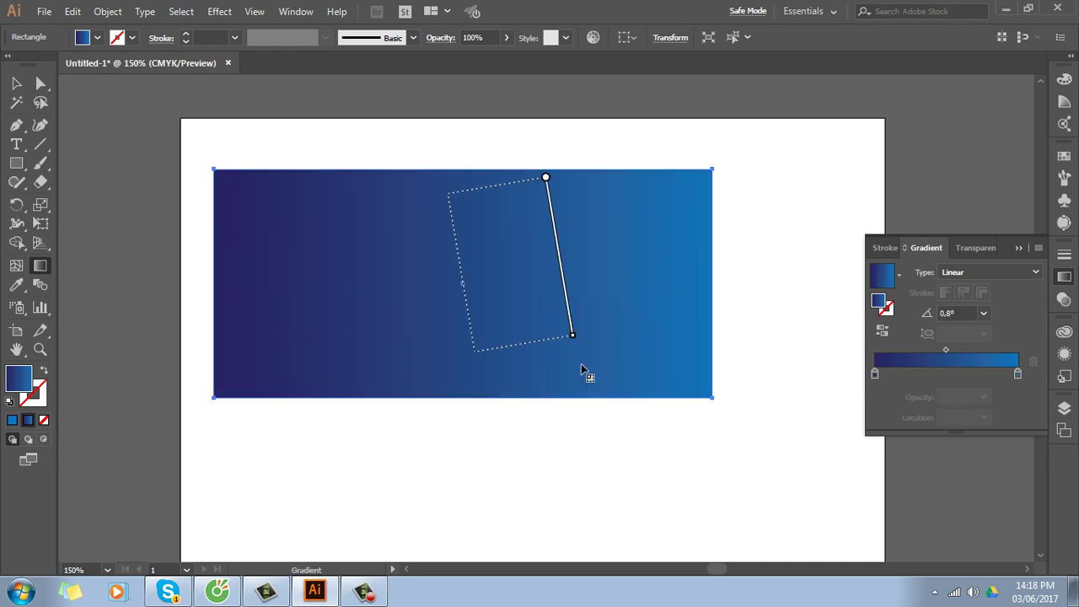
{"action": "left_click_drag", "start_coordinate": [445, 200], "coordinate": [502, 460]}
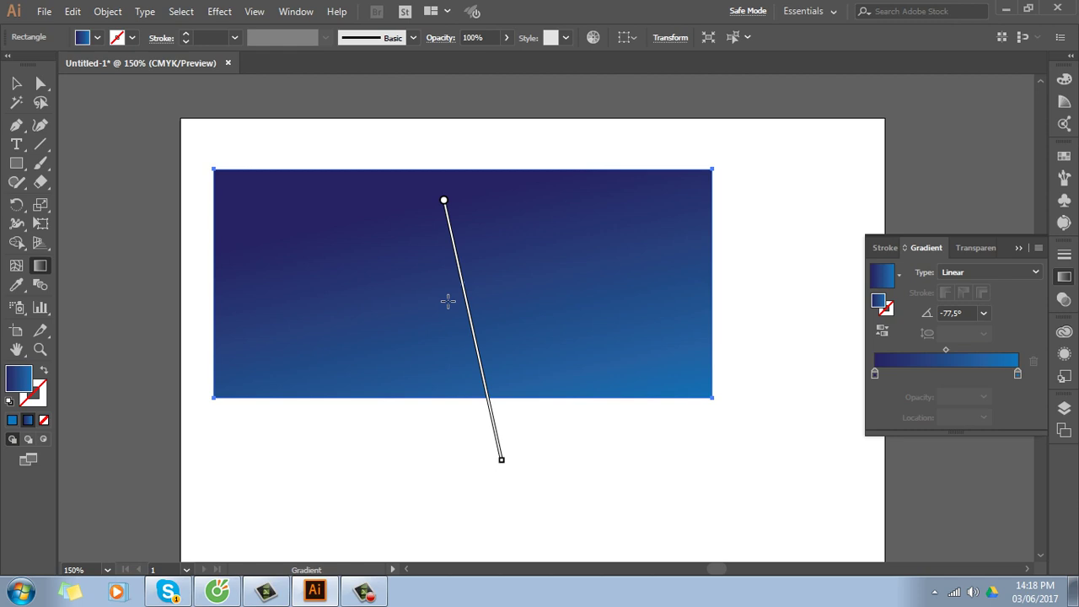
Drag the gradient horizontally across the rectangle's full width: dark navy left, bright blue right
{"action": "left_click_drag", "start_coordinate": [448, 283], "coordinate": [480, 283]}
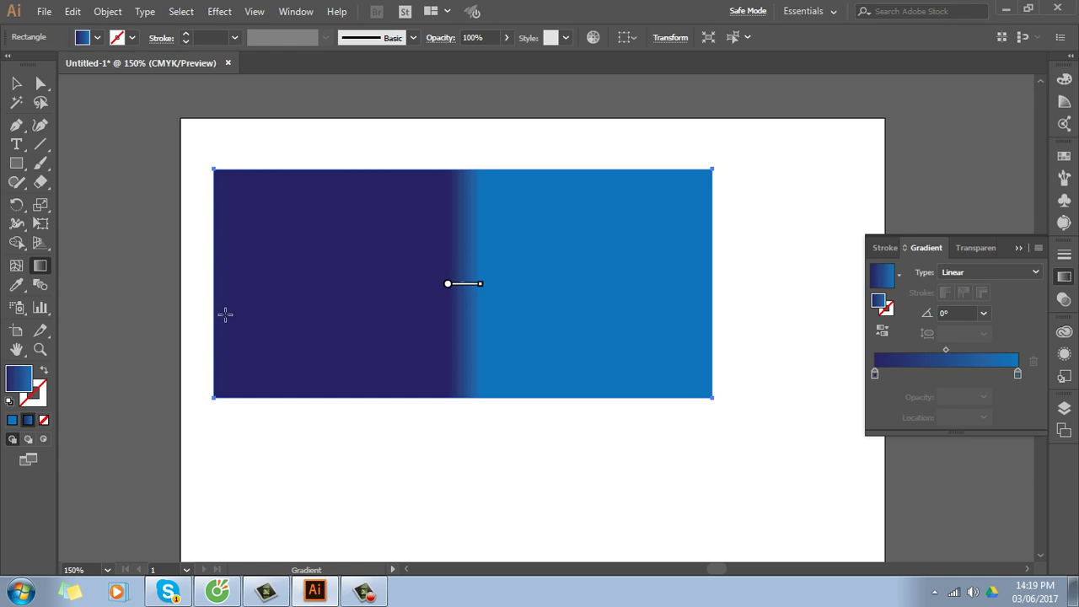
{"action": "mouse_move", "coordinate": [224, 314]}
{"action": "left_mouse_down"}
{"action": "mouse_move", "coordinate": [562, 314]}
{"action": "mouse_move", "coordinate": [715, 338]}
{"action": "left_mouse_up"}
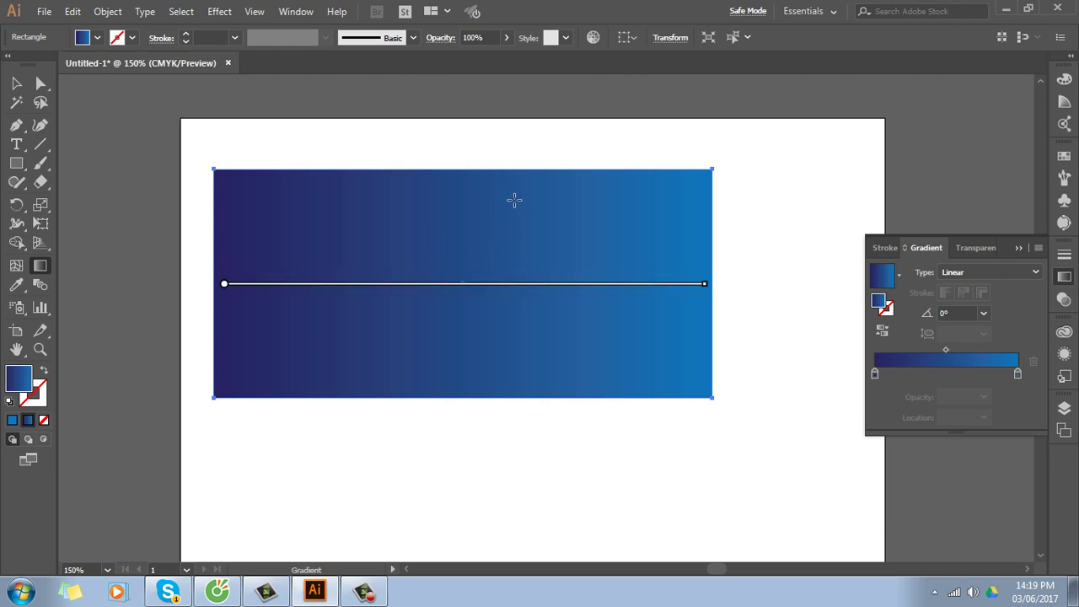
{"action": "left_click_drag", "start_coordinate": [498, 171], "coordinate": [482, 374]}
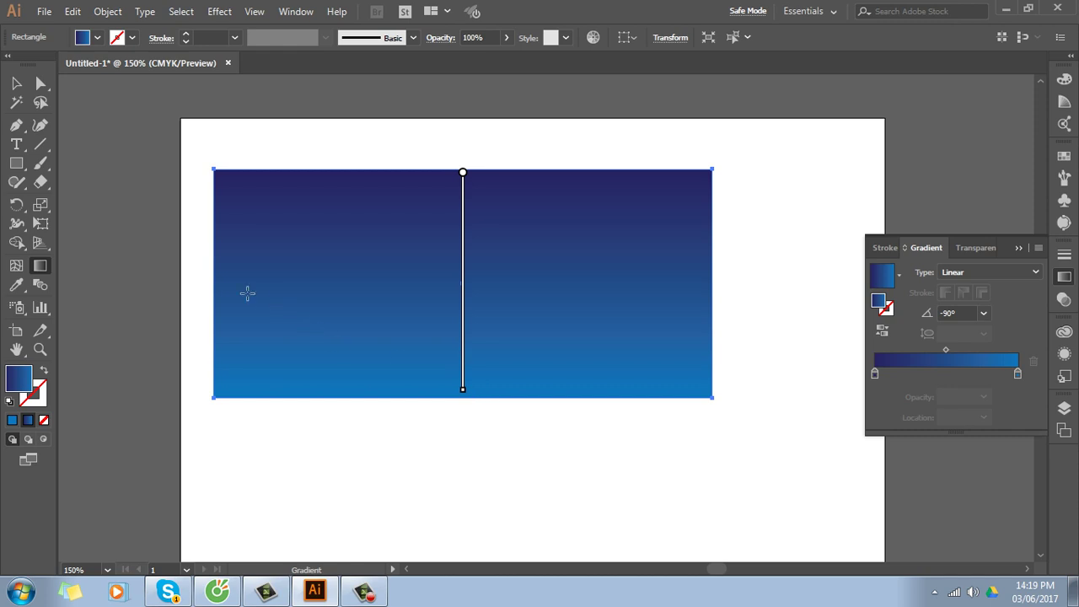
{"action": "mouse_move", "coordinate": [213, 283]}
{"action": "left_mouse_down"}
{"action": "mouse_move", "coordinate": [614, 263]}
{"action": "mouse_move", "coordinate": [710, 283]}
{"action": "left_mouse_up"}
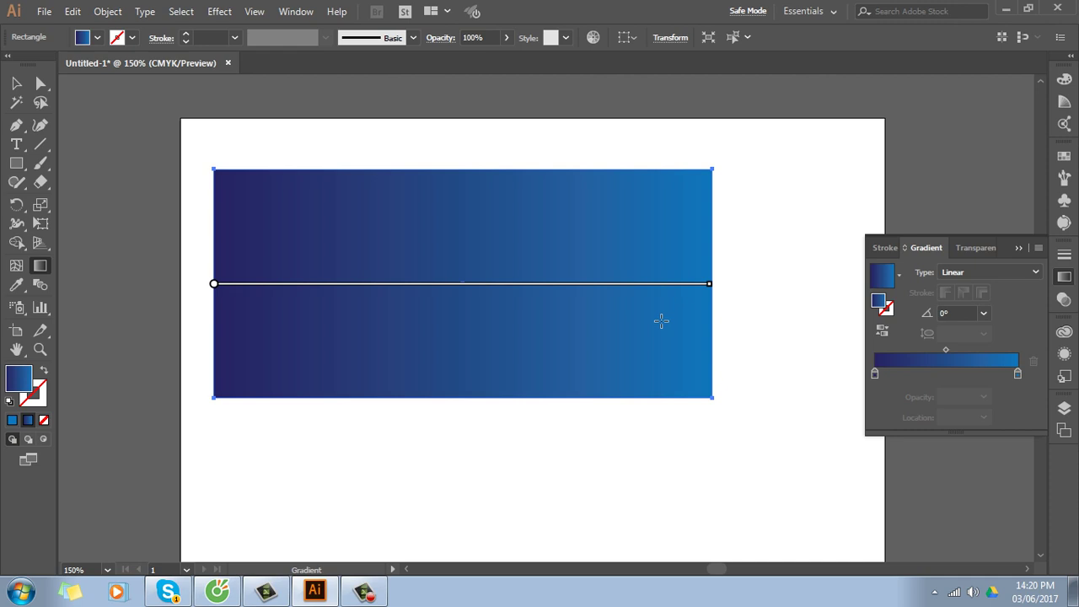
Return to the Selection tool and show the Gradient panel's linear/radial Type options
{"action": "left_click", "coordinate": [16, 83]}
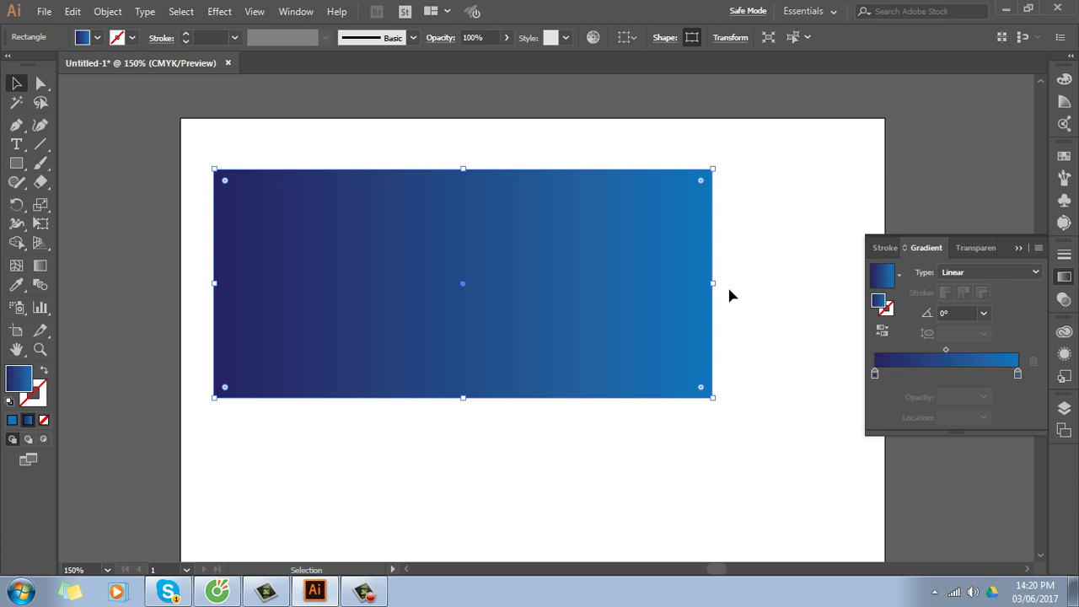
{"action": "left_click", "coordinate": [1008, 271]}
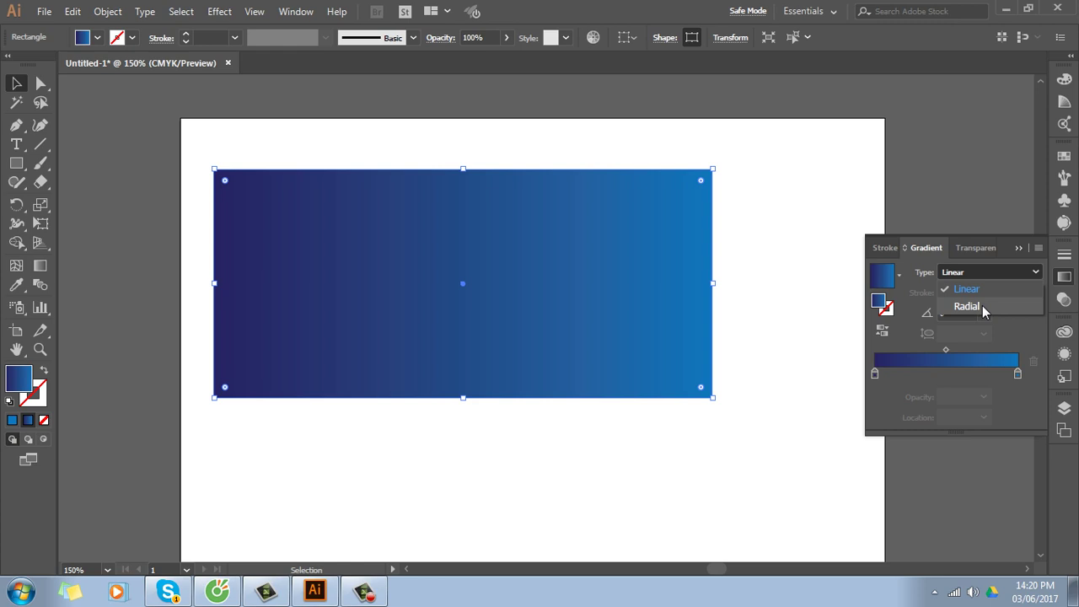
Make the gradient Radial and reverse it so bright blue sits at the centre
{"action": "left_click", "coordinate": [982, 305]}
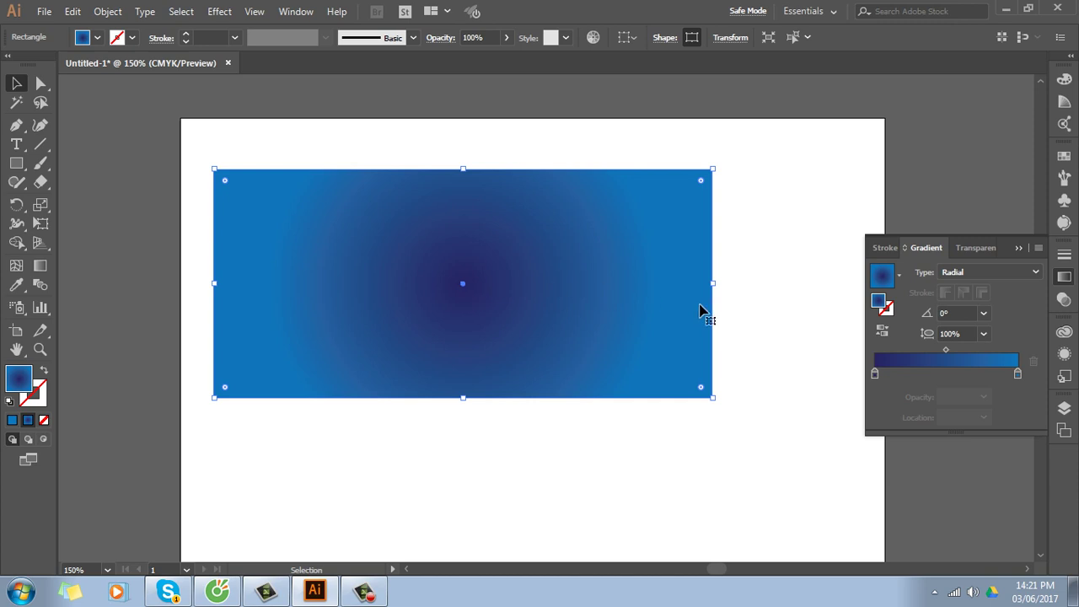
{"action": "left_click", "coordinate": [882, 331]}
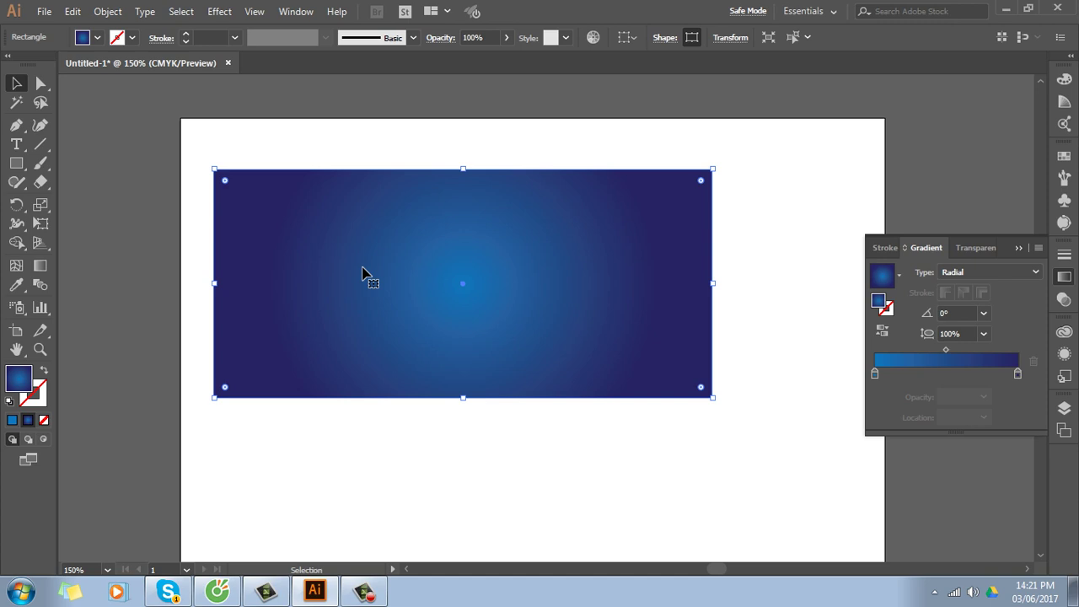
Shift the radial highlight toward the upper left at -18.1°, then deselect the rectangle
{"action": "left_click", "coordinate": [41, 266]}
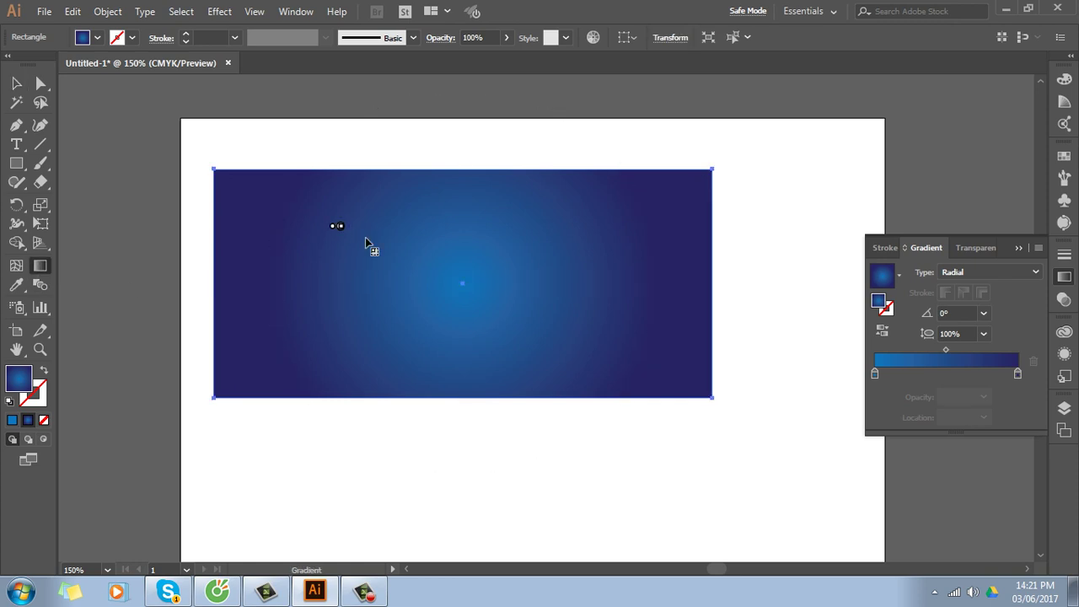
{"action": "mouse_move", "coordinate": [338, 226]}
{"action": "left_mouse_down"}
{"action": "mouse_move", "coordinate": [516, 296]}
{"action": "mouse_move", "coordinate": [742, 358]}
{"action": "left_mouse_up"}
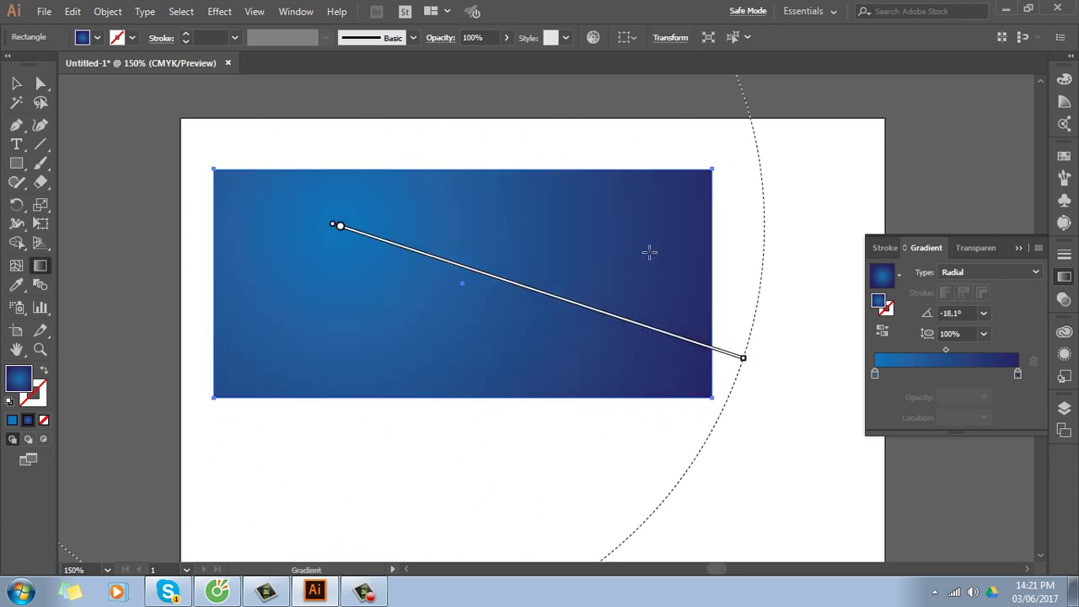
{"action": "left_click", "coordinate": [17, 82]}
{"action": "left_click", "coordinate": [108, 183]}
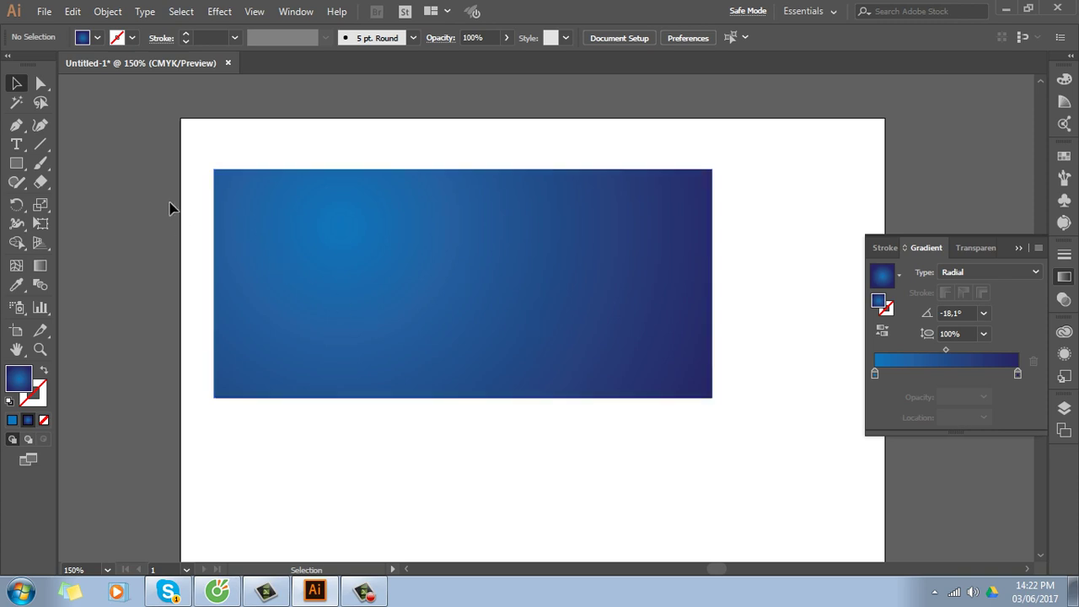
Select the rectangle and add a third gradient stop at 34.86%
{"action": "left_click", "coordinate": [668, 275]}
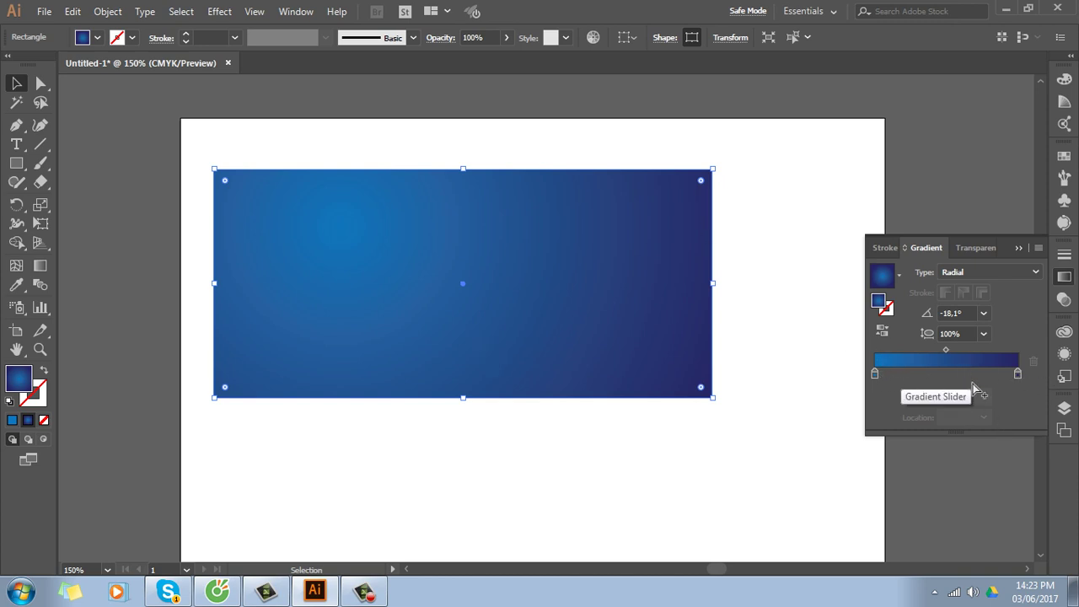
{"action": "left_click", "coordinate": [925, 375]}
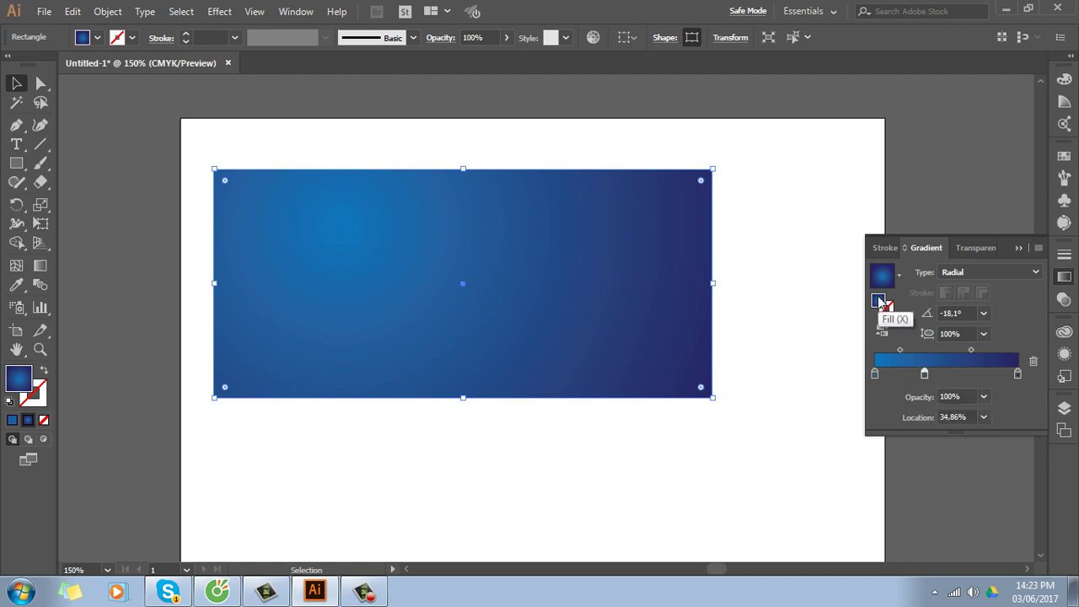
Colour the middle stop orange and add a magenta stop at 71.62%
{"action": "double_click", "coordinate": [923, 375]}
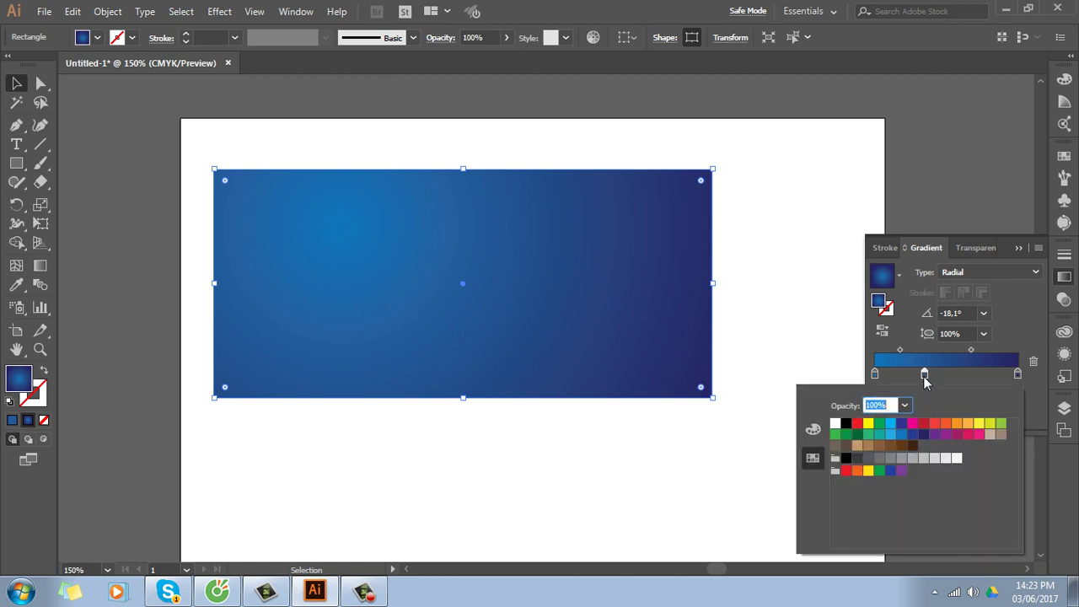
{"action": "left_click", "coordinate": [968, 423]}
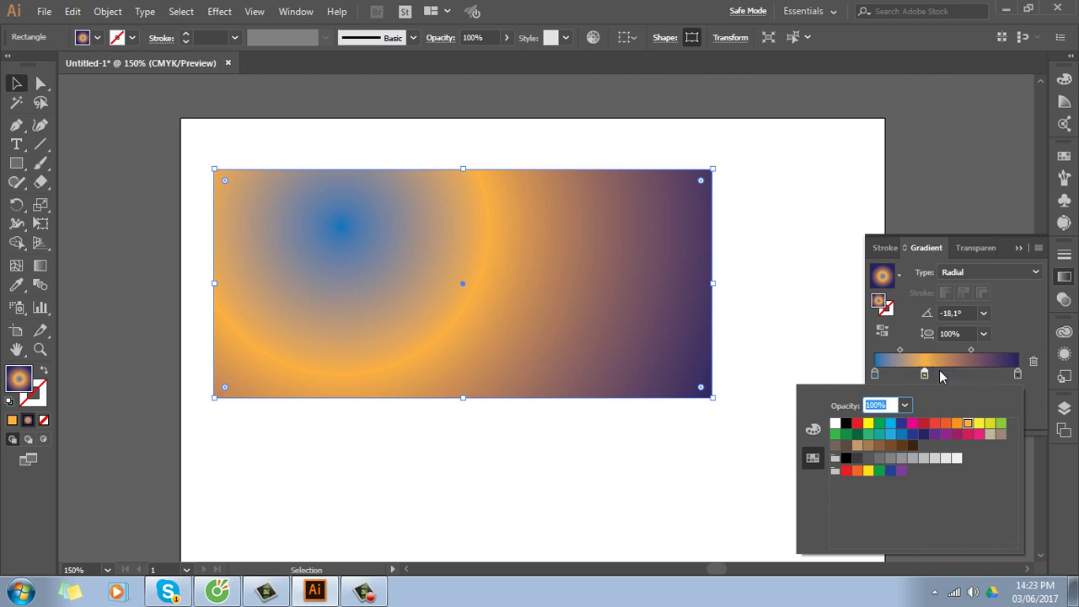
{"action": "left_click", "coordinate": [978, 375]}
{"action": "double_click", "coordinate": [978, 375]}
{"action": "left_click", "coordinate": [912, 422]}
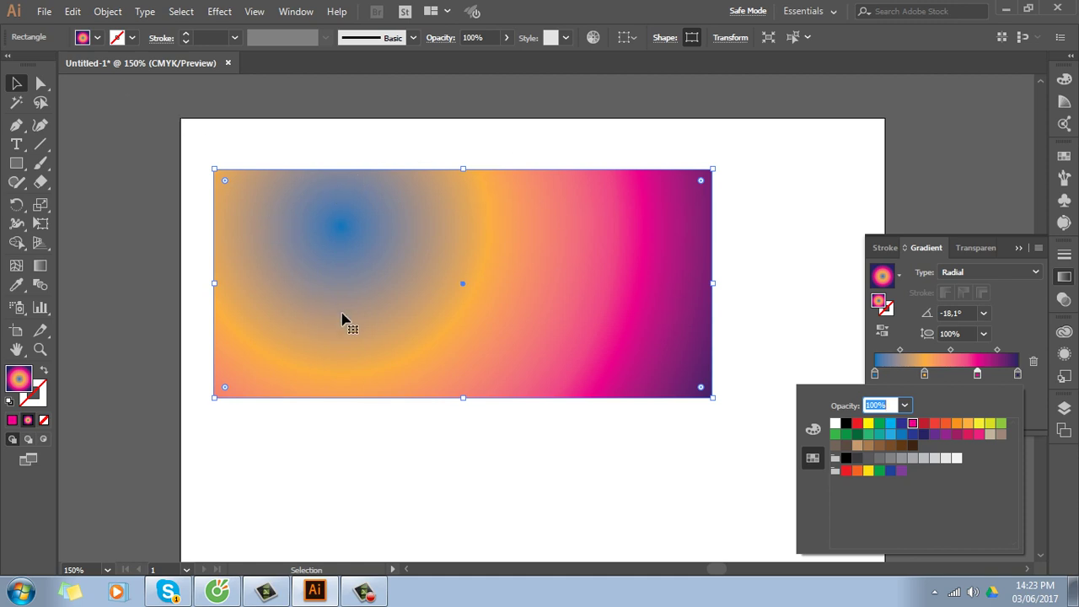
{"action": "left_click", "coordinate": [997, 275]}
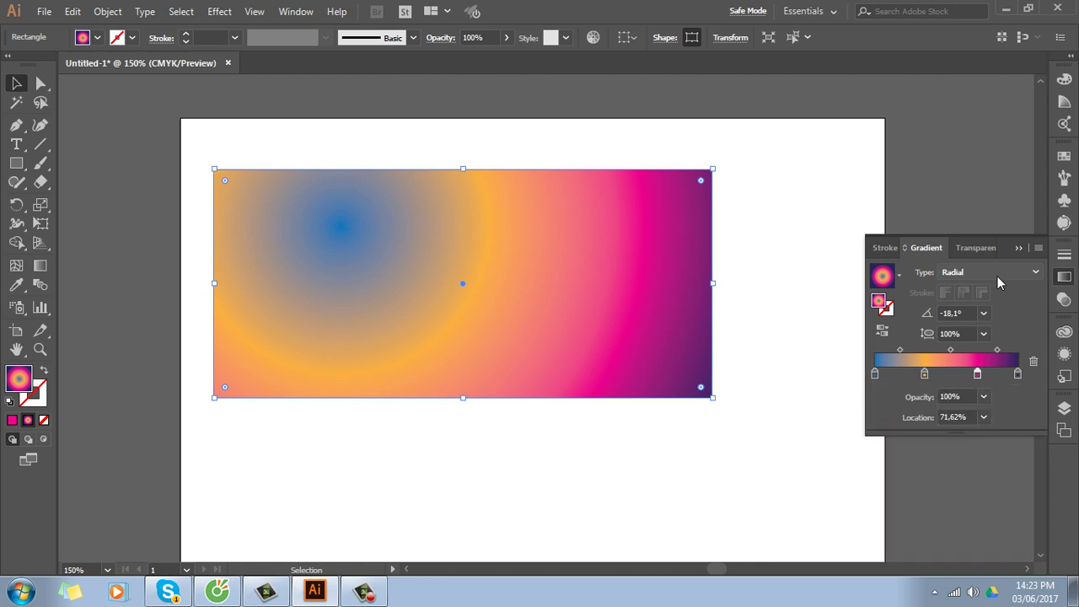
Switch the gradient to Linear and delete the magenta and orange stops
{"action": "left_click", "coordinate": [995, 284]}
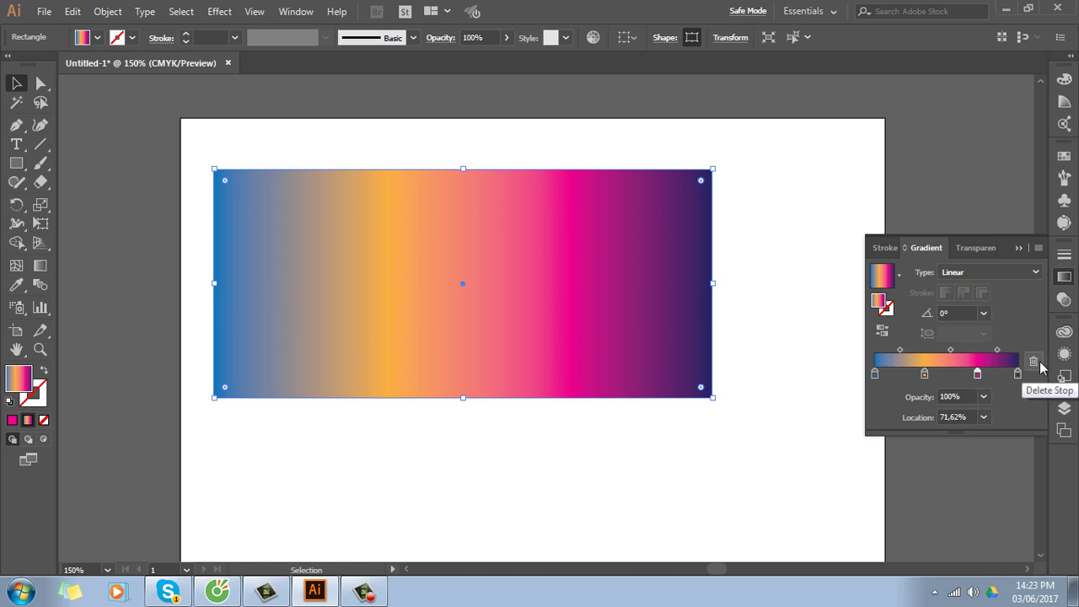
{"action": "left_click", "coordinate": [1035, 362]}
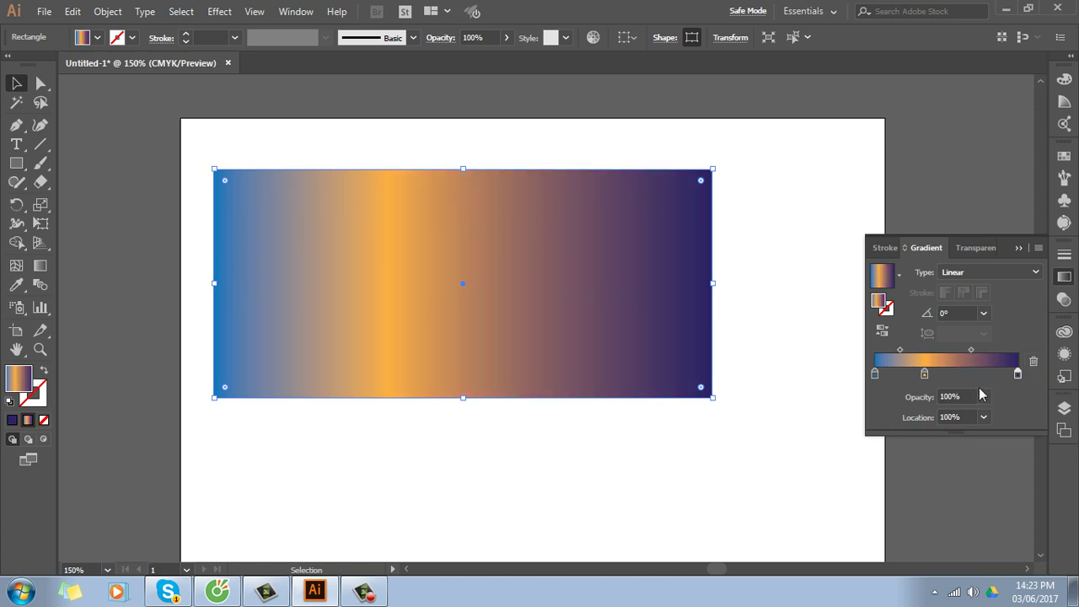
{"action": "left_click", "coordinate": [925, 374]}
{"action": "left_click", "coordinate": [1033, 362]}
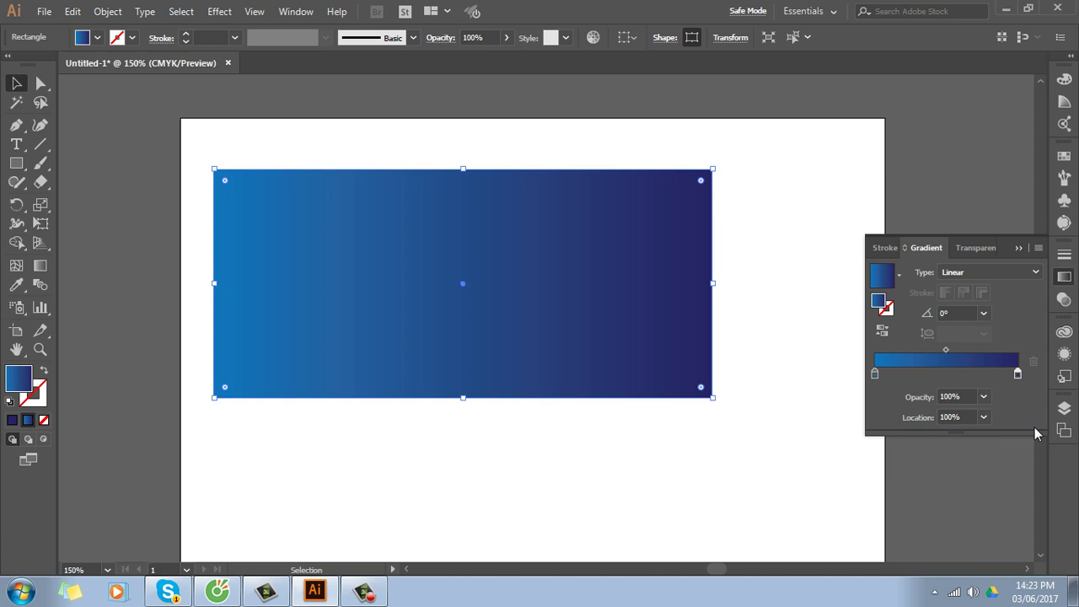
{"action": "left_click", "coordinate": [945, 375]}
{"action": "double_click", "coordinate": [946, 376]}
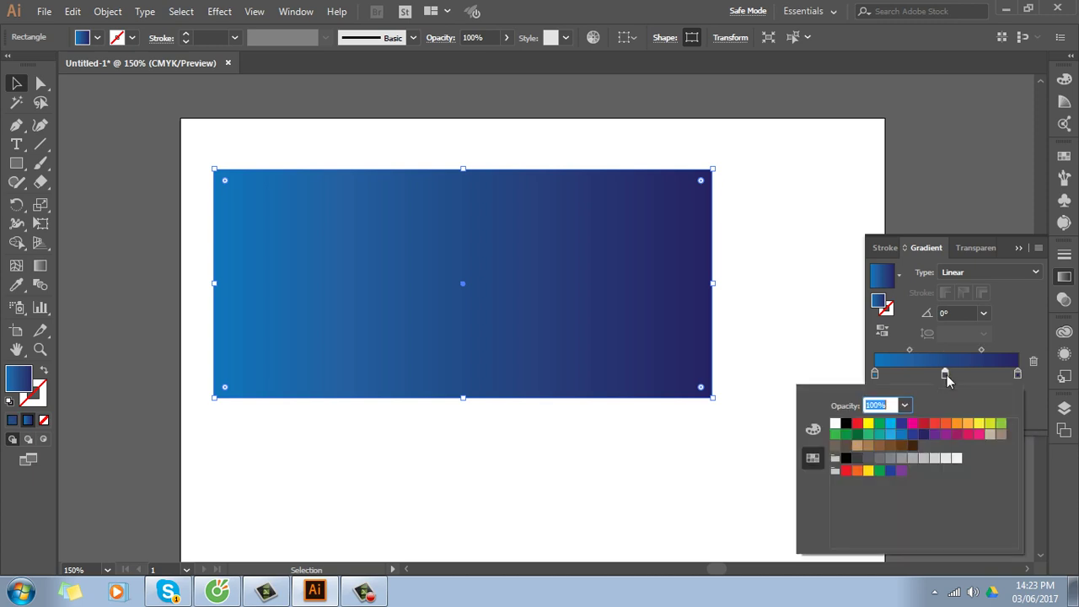
{"action": "left_click", "coordinate": [946, 422]}
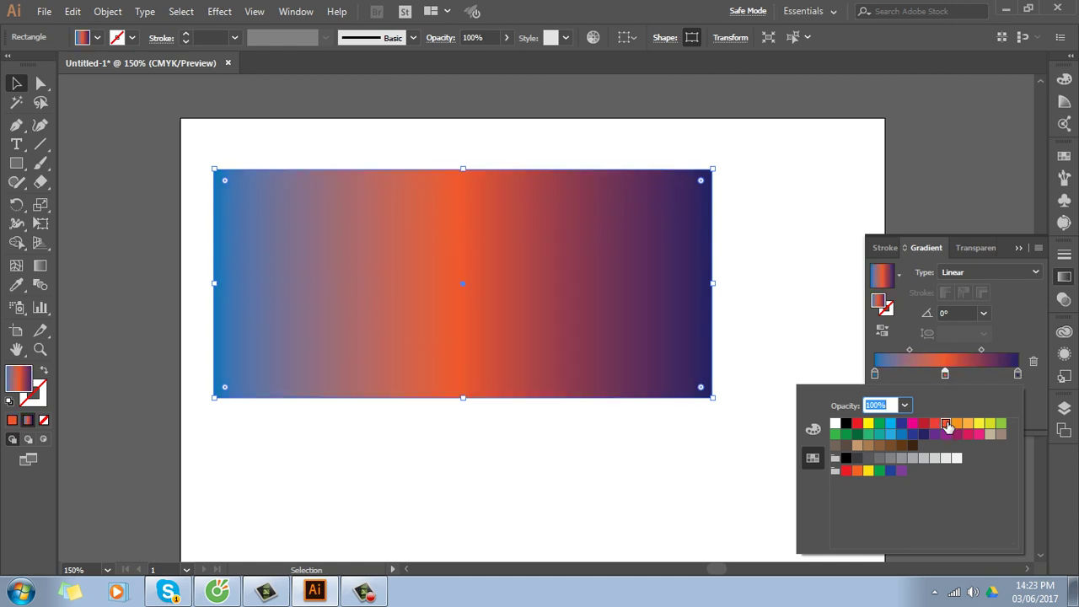
{"action": "left_click", "coordinate": [944, 374]}
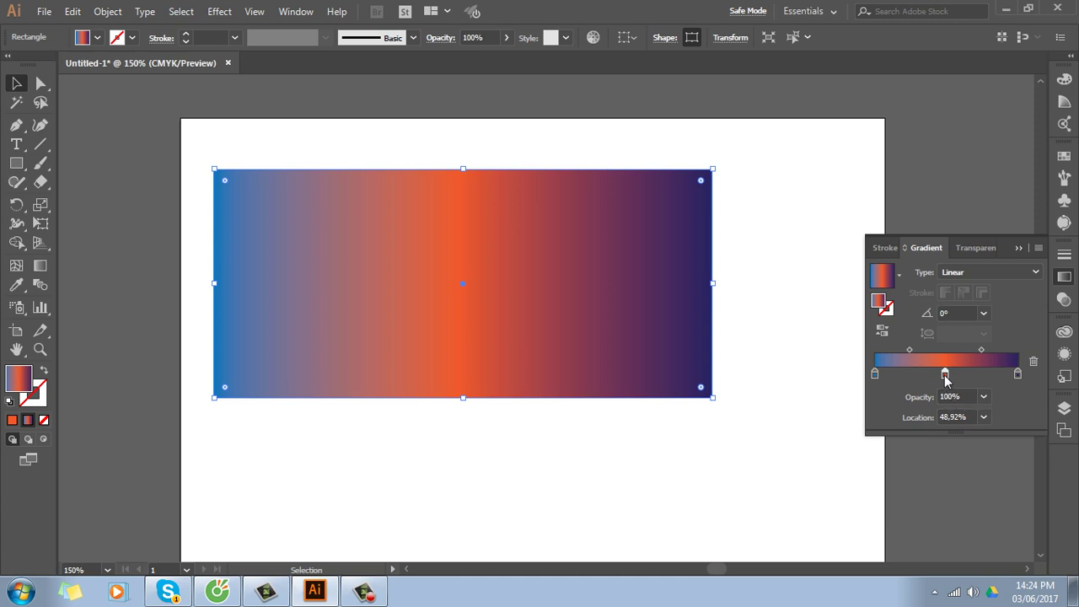
{"action": "left_click_drag", "start_coordinate": [945, 375], "coordinate": [908, 455]}
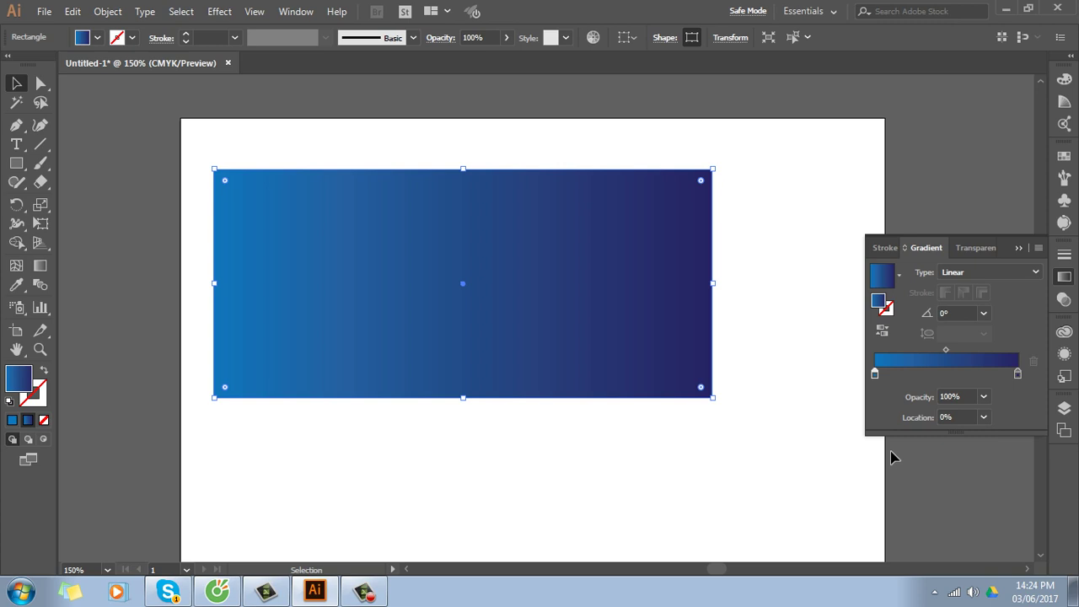
{"action": "double_click", "coordinate": [874, 373]}
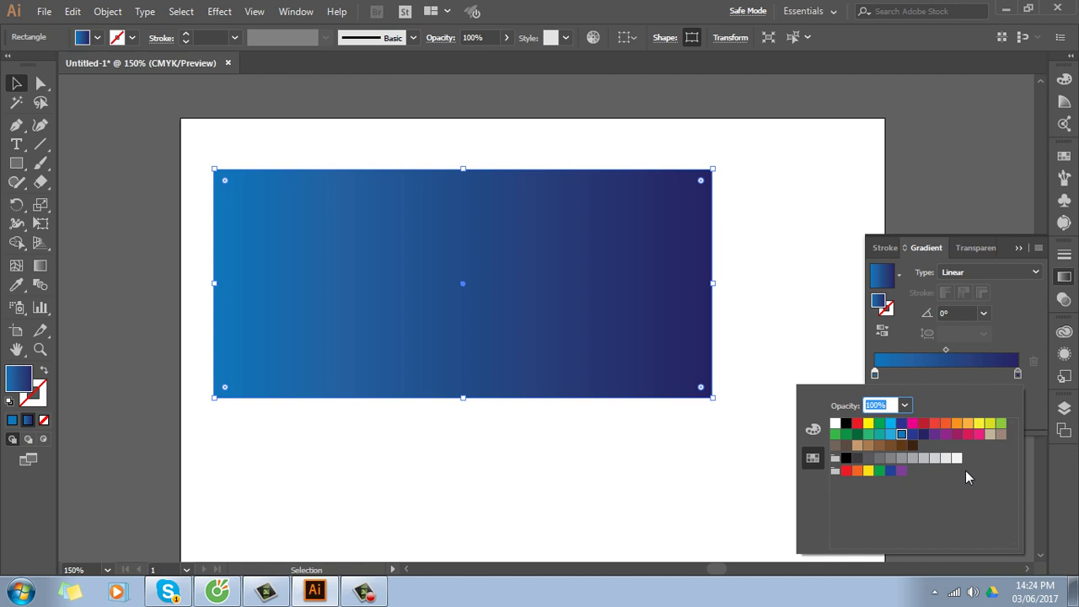
{"action": "left_click", "coordinate": [1024, 326]}
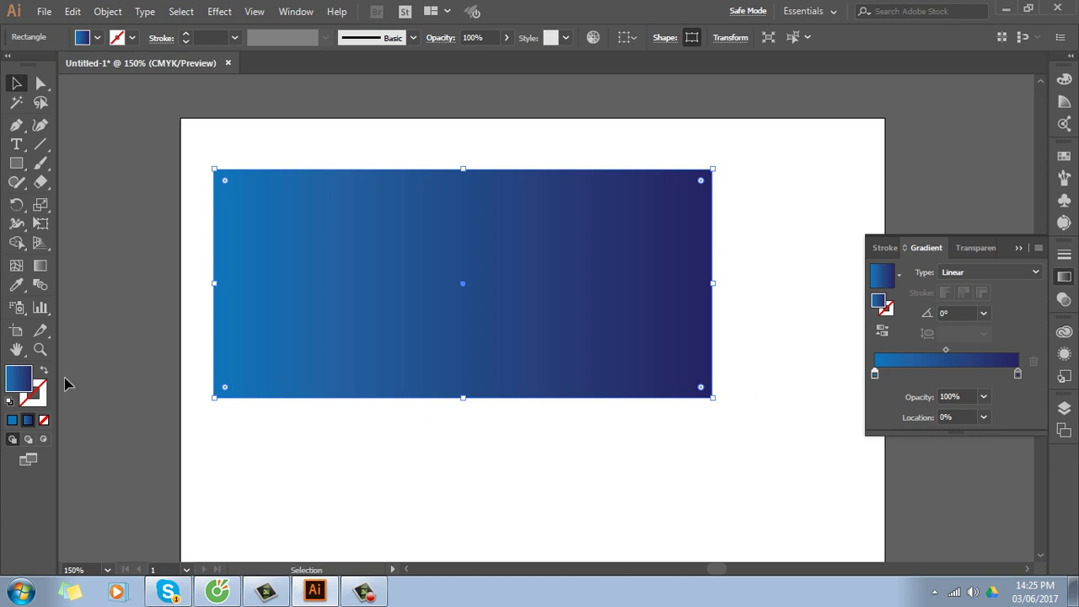
Set the left gradient stop to dark teal #003C3D in the Color Picker
{"action": "double_click", "coordinate": [18, 378]}
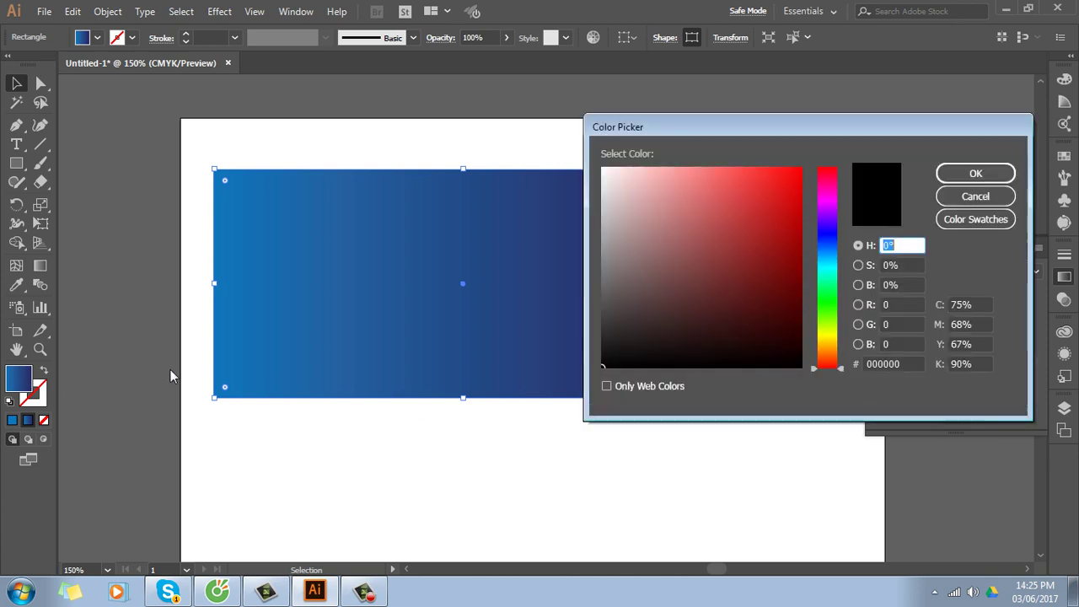
{"action": "left_click", "coordinate": [823, 266]}
{"action": "left_click_drag", "start_coordinate": [795, 303], "coordinate": [817, 319]}
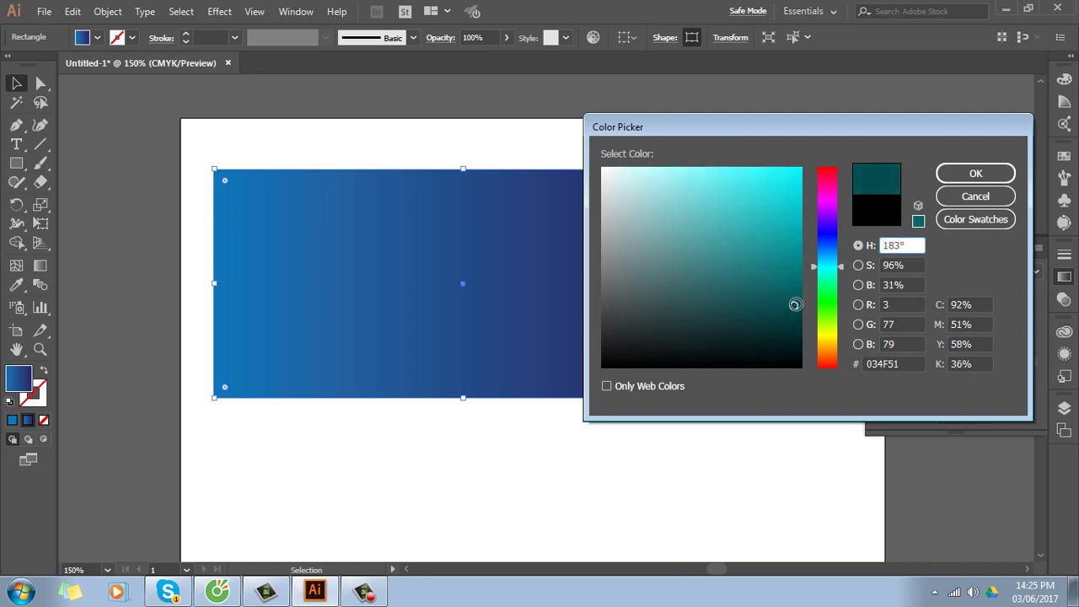
{"action": "left_click", "coordinate": [975, 173]}
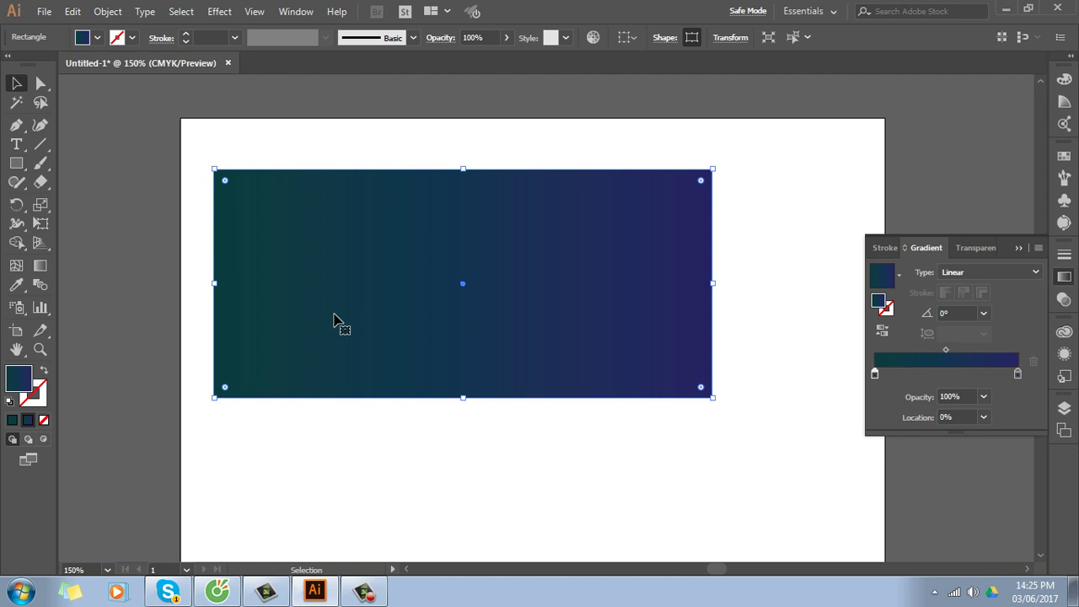
Set the right gradient stop to a dark magenta in the Color Picker
{"action": "left_click", "coordinate": [1018, 375]}
{"action": "double_click", "coordinate": [17, 386]}
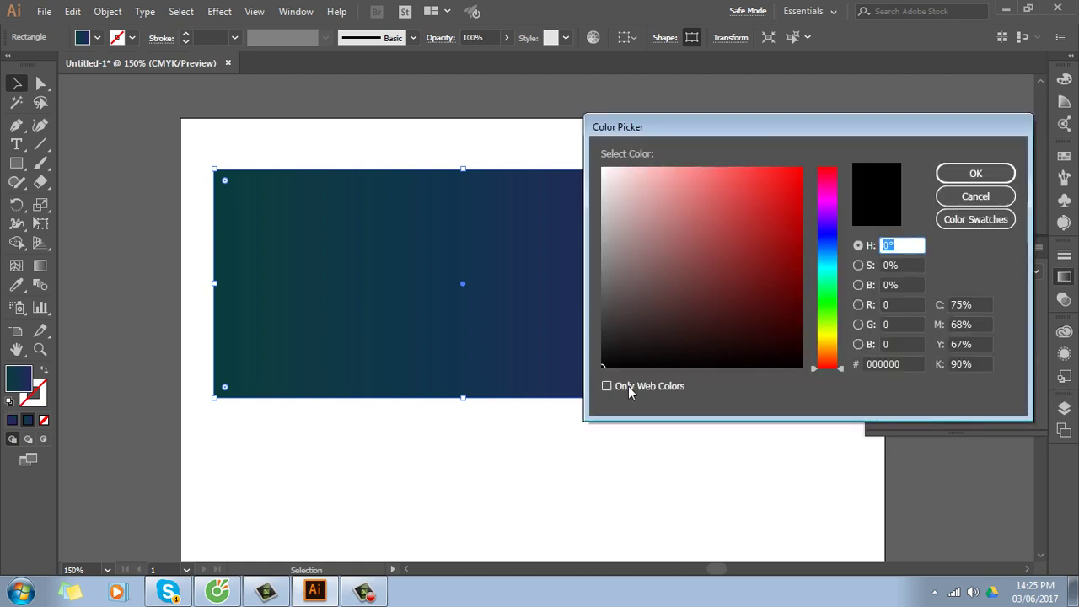
{"action": "left_click", "coordinate": [827, 190]}
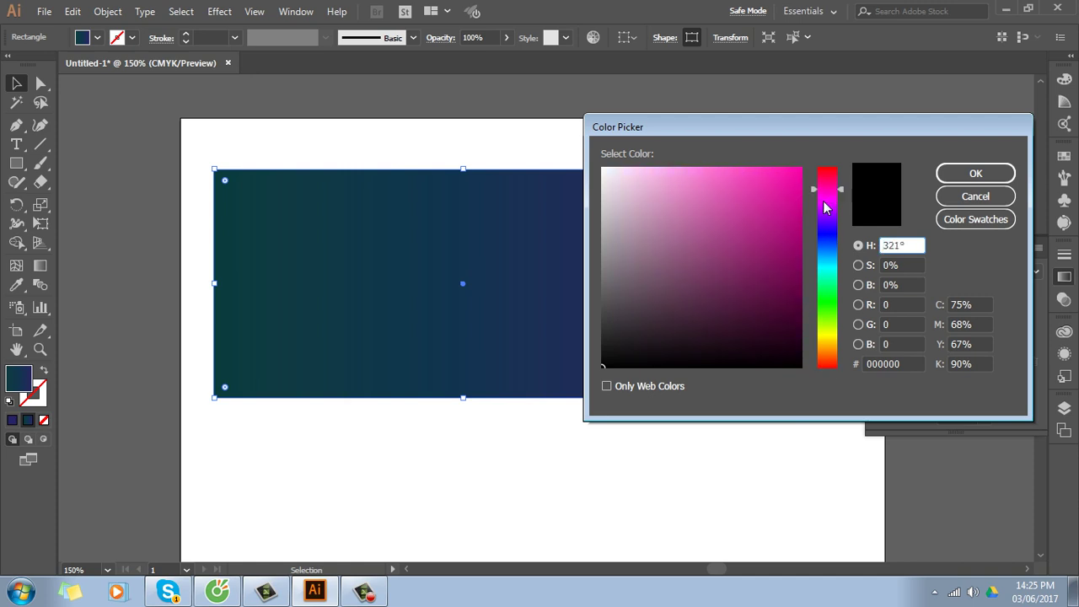
{"action": "left_click", "coordinate": [800, 312]}
{"action": "left_click", "coordinate": [975, 173]}
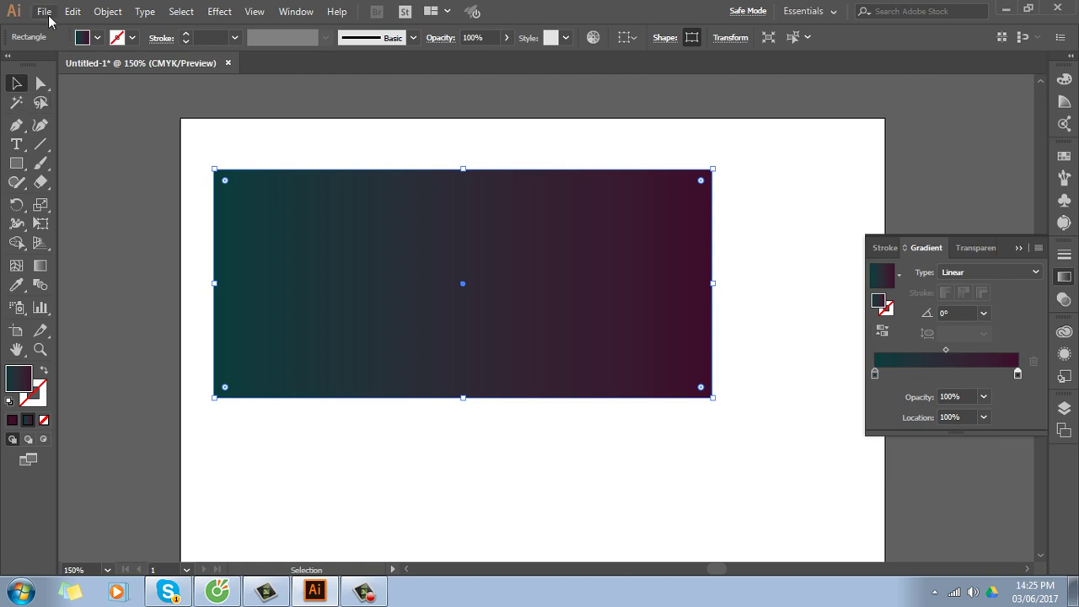
Place the linked photo 5158548_gi3_20150907 on the artboard over the gradient rectangle
{"action": "left_click", "coordinate": [43, 12]}
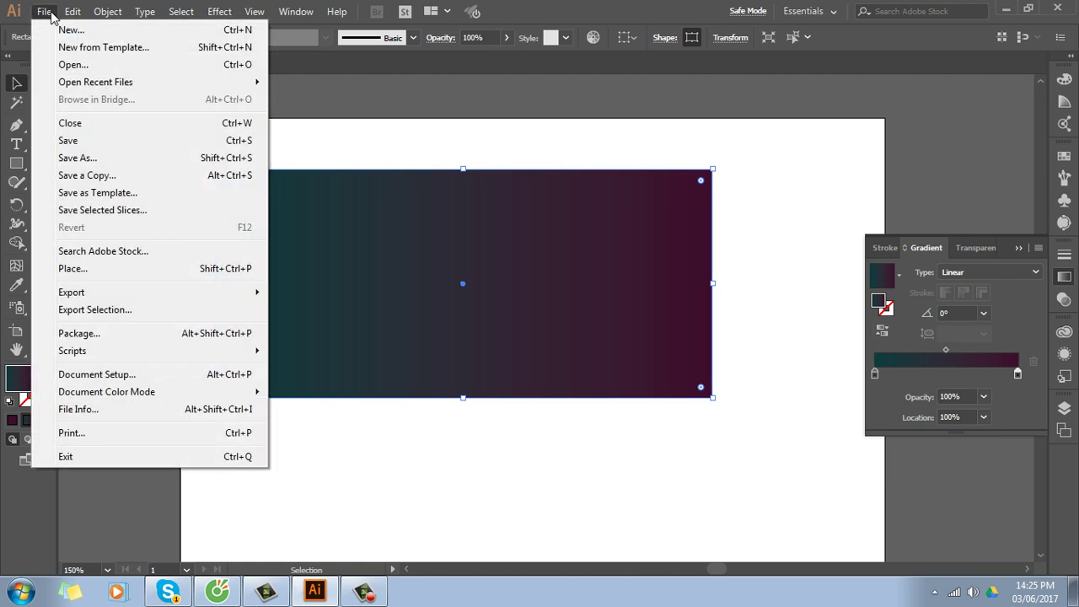
{"action": "left_click", "coordinate": [119, 272]}
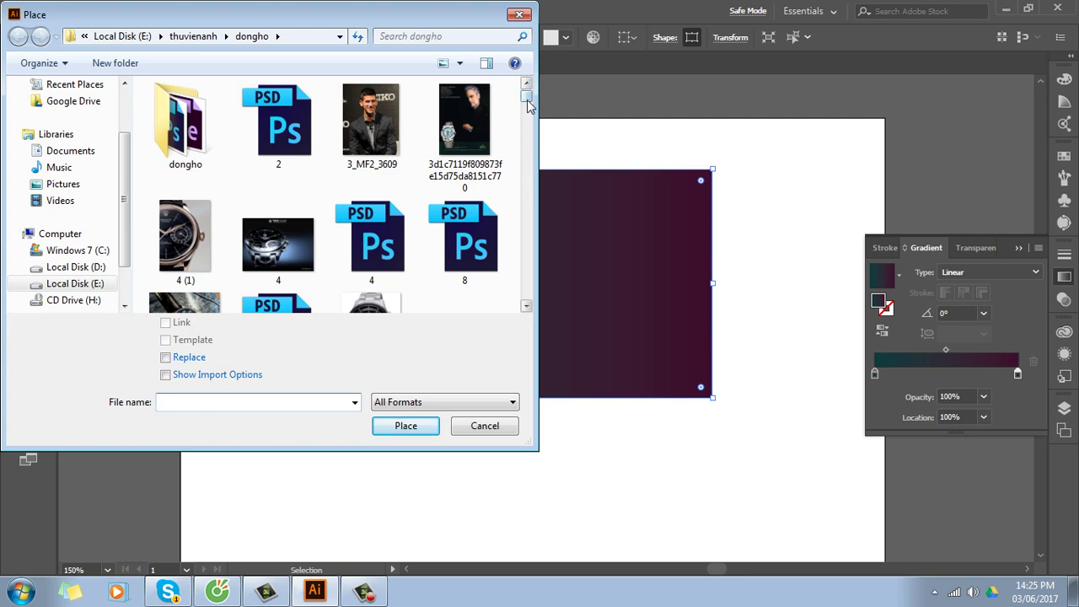
{"action": "left_click_drag", "start_coordinate": [527, 96], "coordinate": [531, 125]}
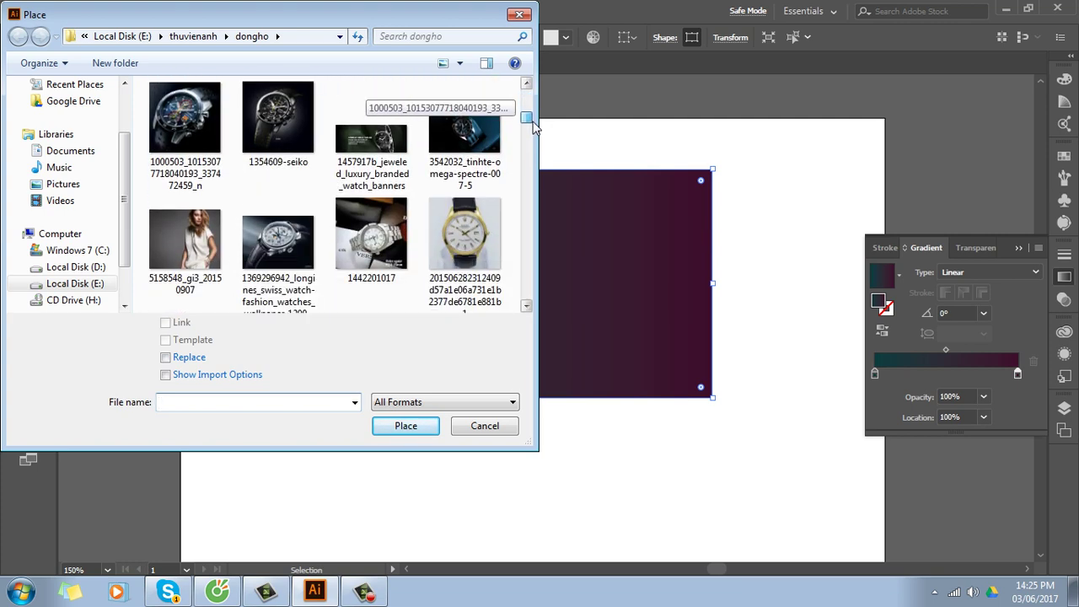
{"action": "left_click", "coordinate": [185, 242]}
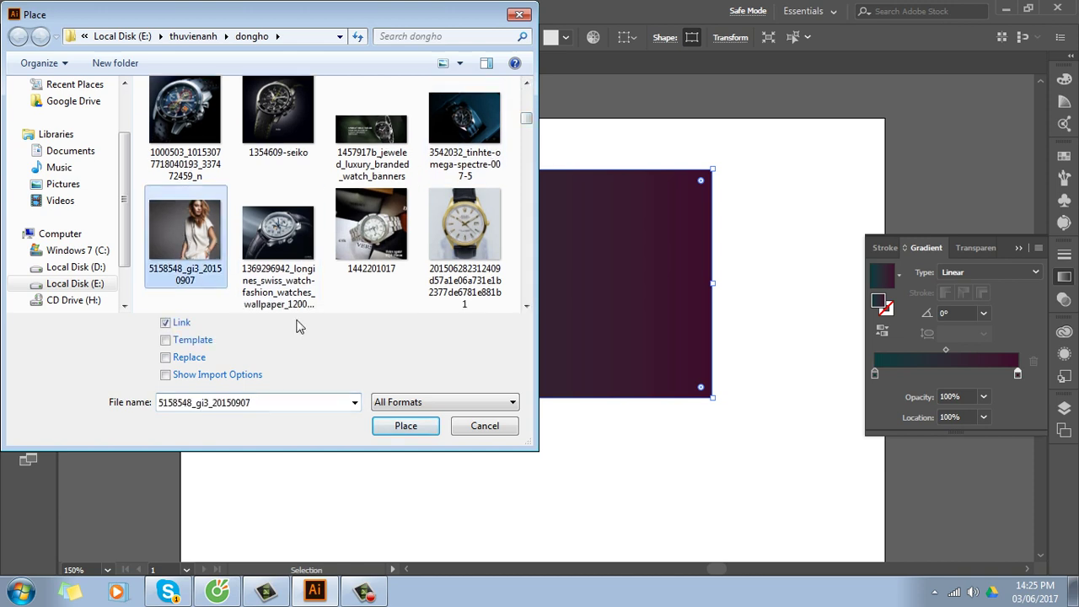
{"action": "left_click", "coordinate": [415, 432]}
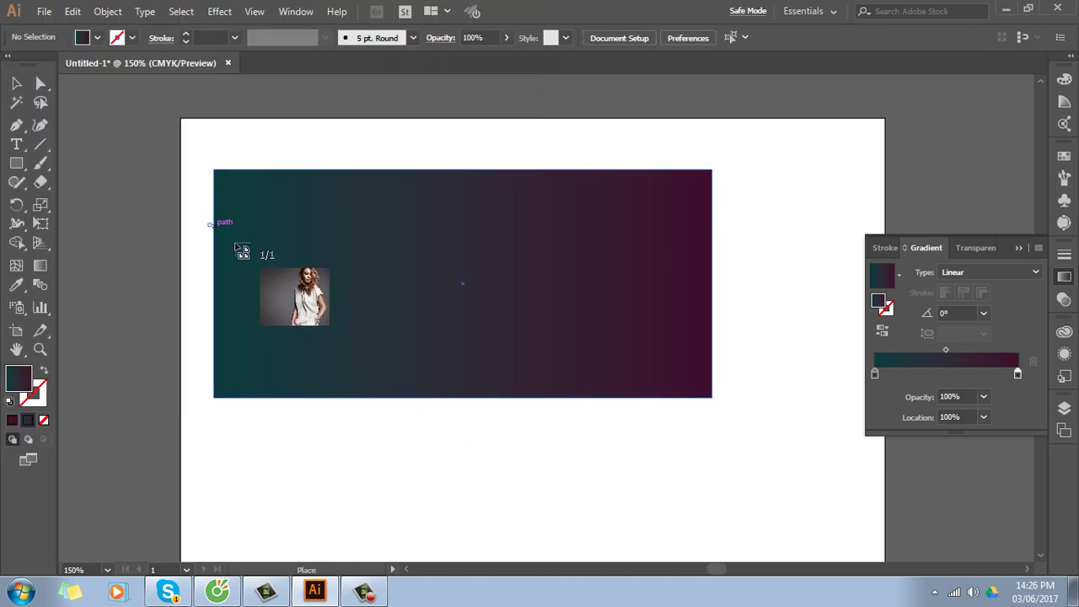
{"action": "left_click", "coordinate": [208, 223]}
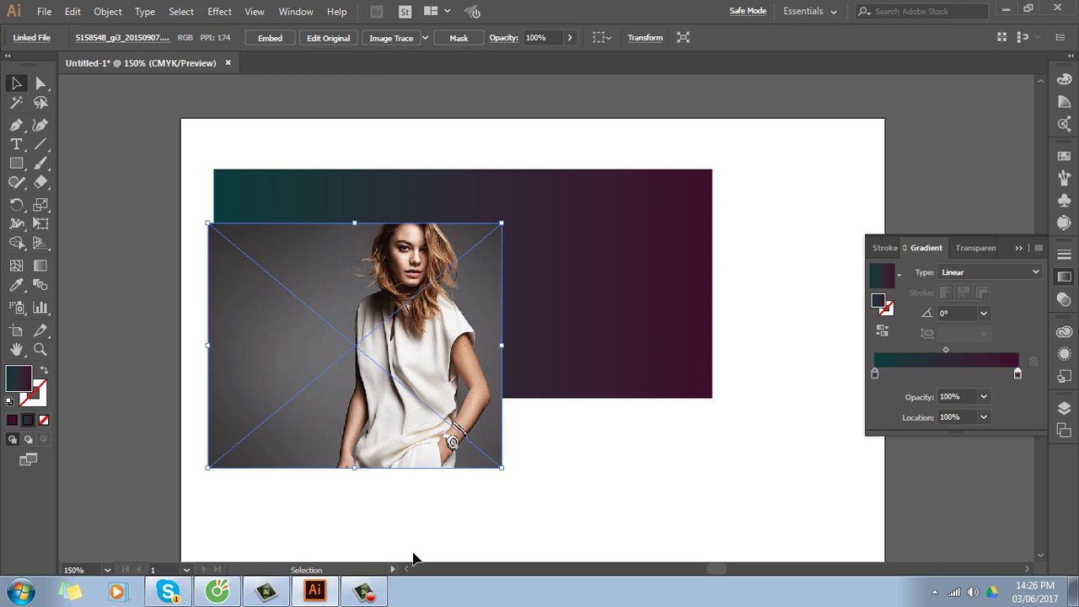
Draw a small square beside the photo and fill it with dark grey sampled from the photo
{"action": "scroll", "coordinate": [362, 388], "scroll_direction": "down", "scroll_amount": 5}
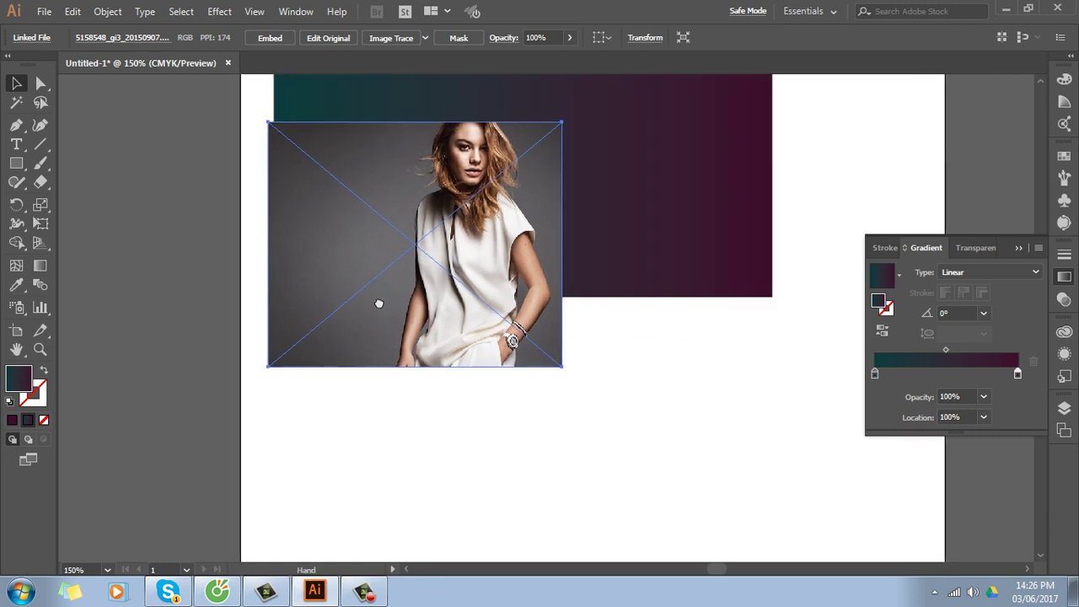
{"action": "left_click_drag", "start_coordinate": [468, 274], "coordinate": [468, 279]}
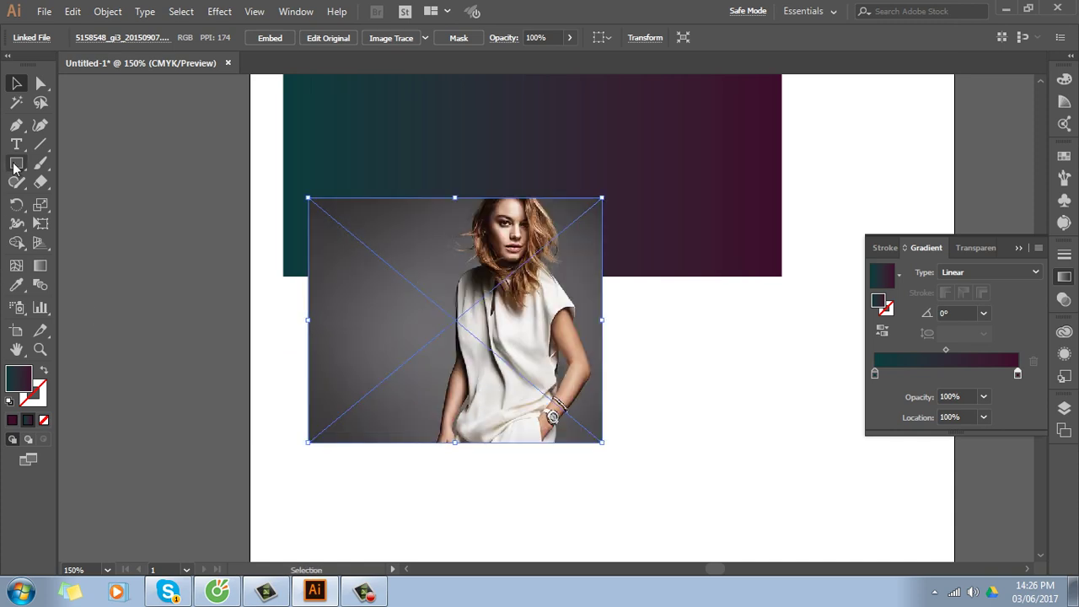
{"action": "left_click", "coordinate": [16, 164]}
{"action": "mouse_move", "coordinate": [663, 345]}
{"action": "left_mouse_down"}
{"action": "mouse_move", "coordinate": [711, 392]}
{"action": "mouse_move", "coordinate": [727, 458]}
{"action": "left_mouse_up"}
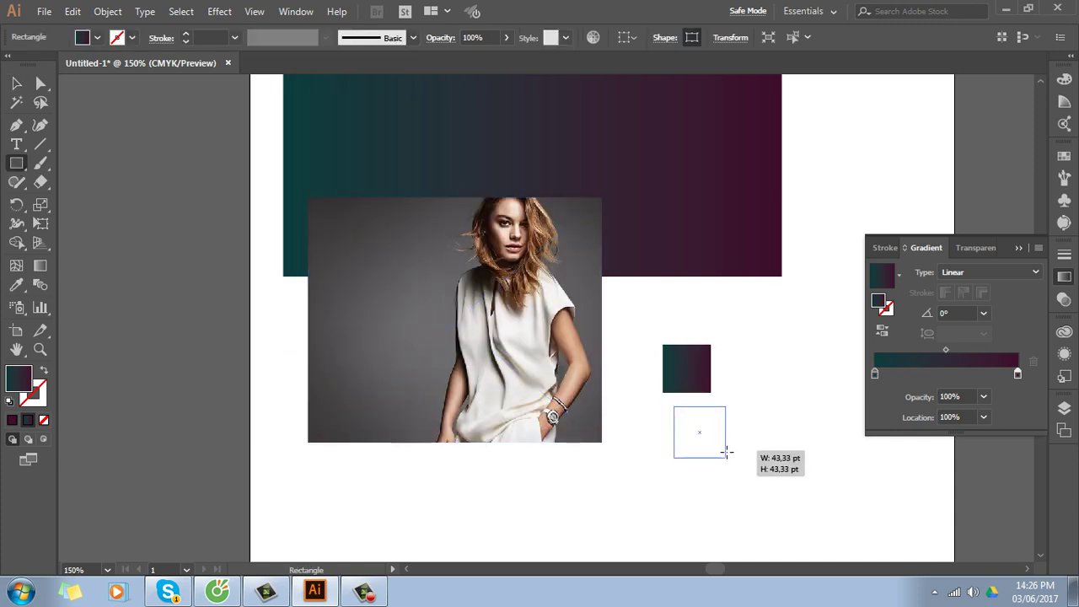
{"action": "key", "text": "v"}
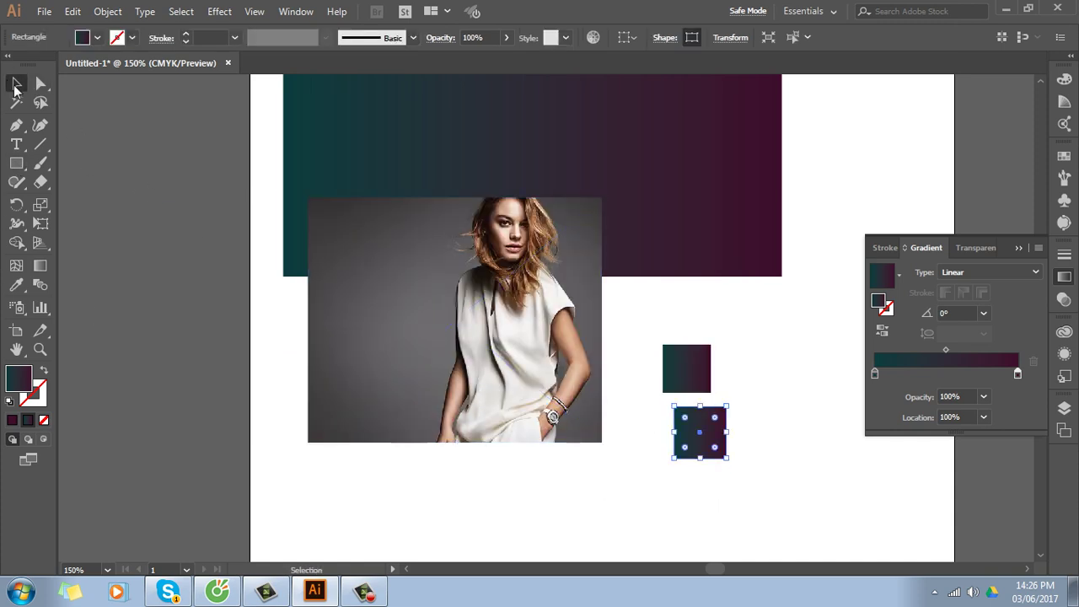
{"action": "key", "text": "i"}
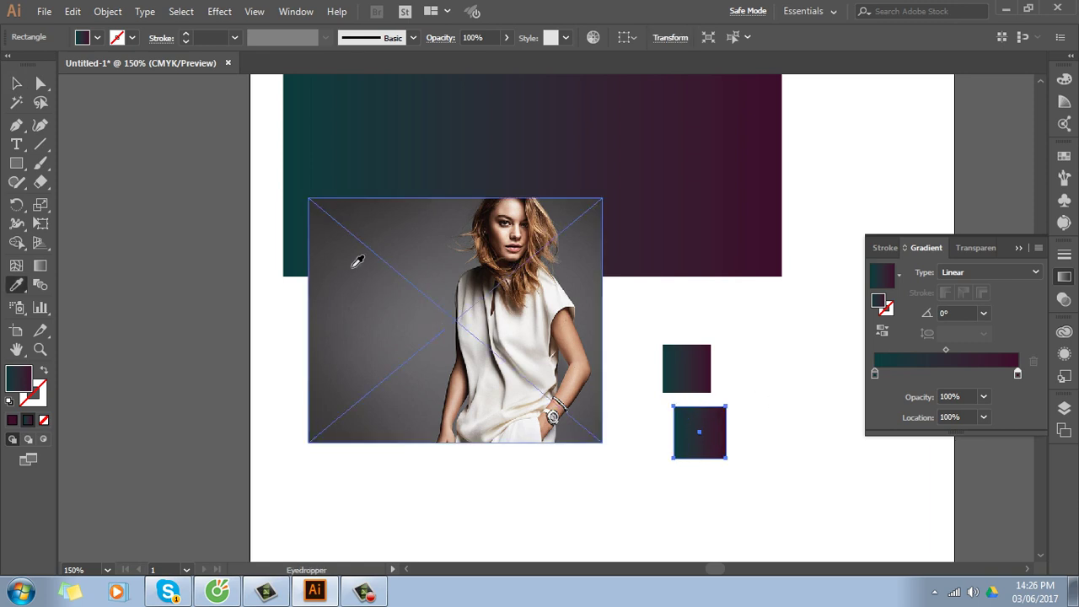
{"action": "left_click", "coordinate": [315, 201]}
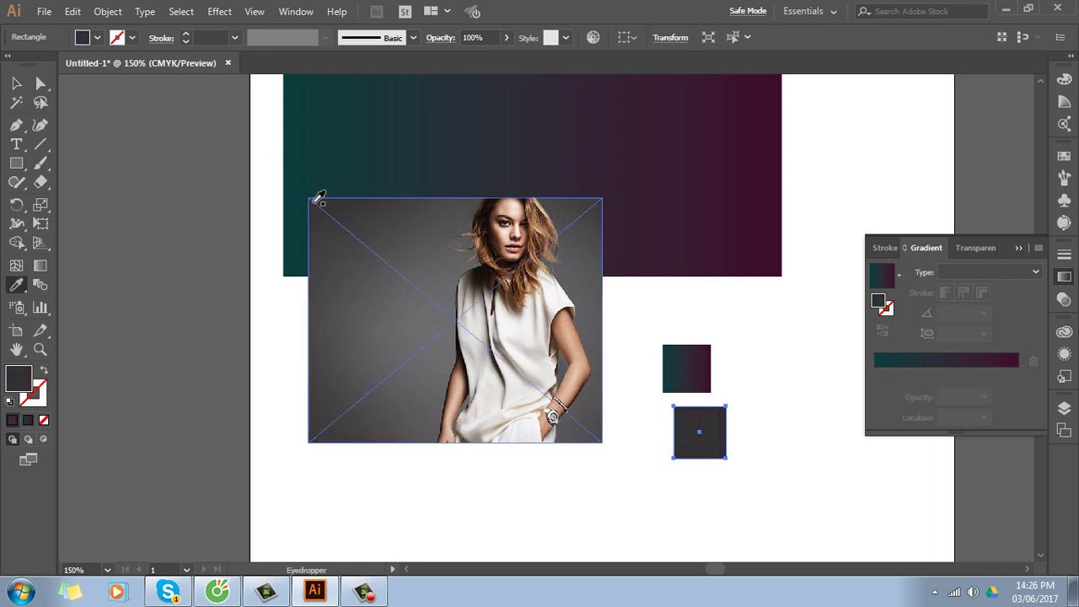
{"action": "left_click", "coordinate": [16, 82]}
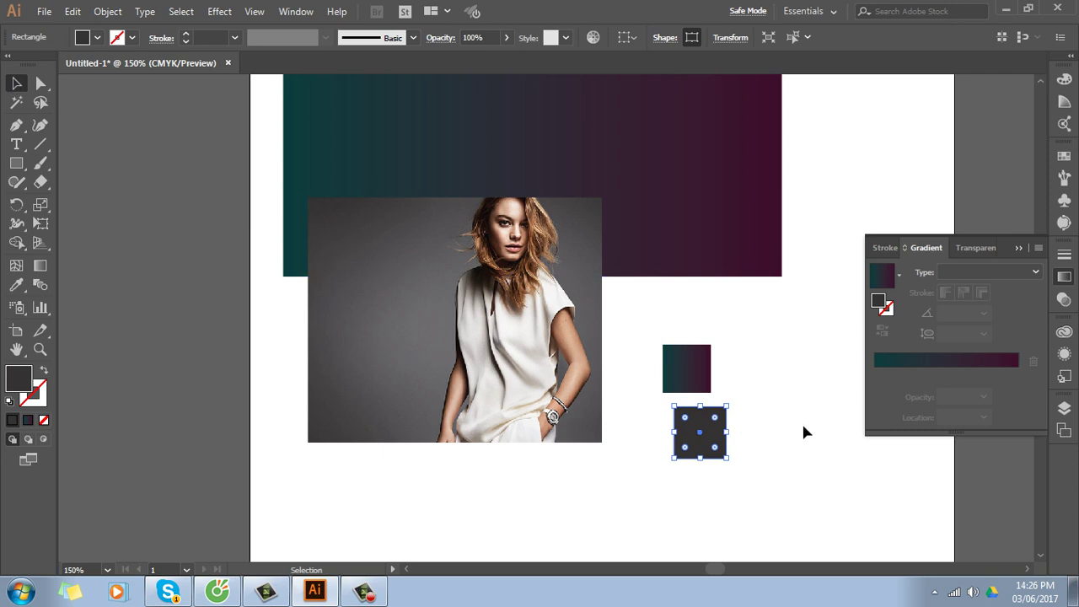
{"action": "left_click", "coordinate": [770, 527]}
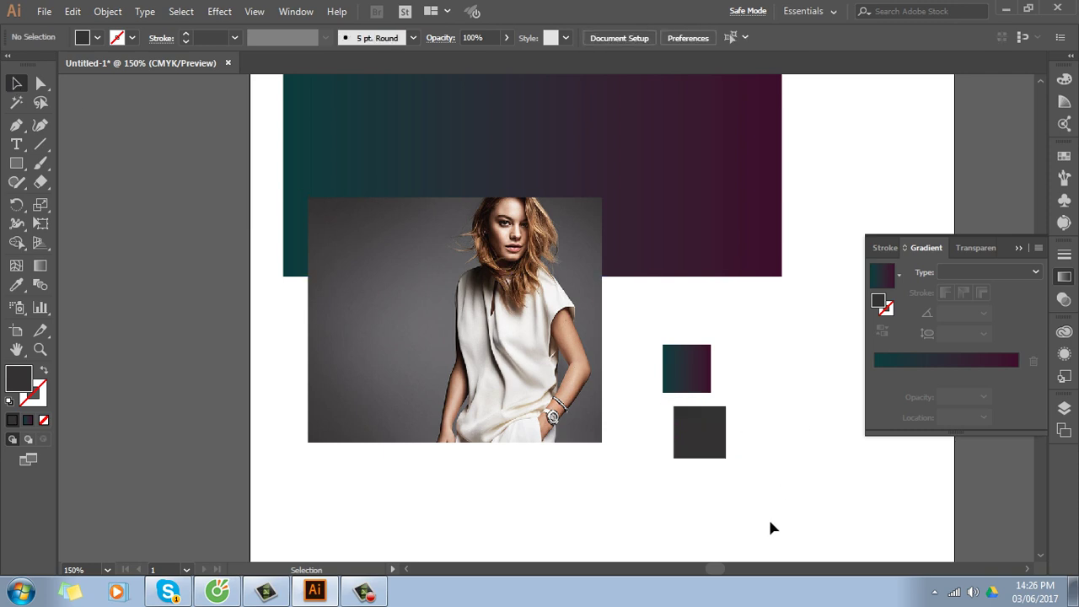
Fill the other small square with light grey sampled from the photo
{"action": "left_click", "coordinate": [679, 378]}
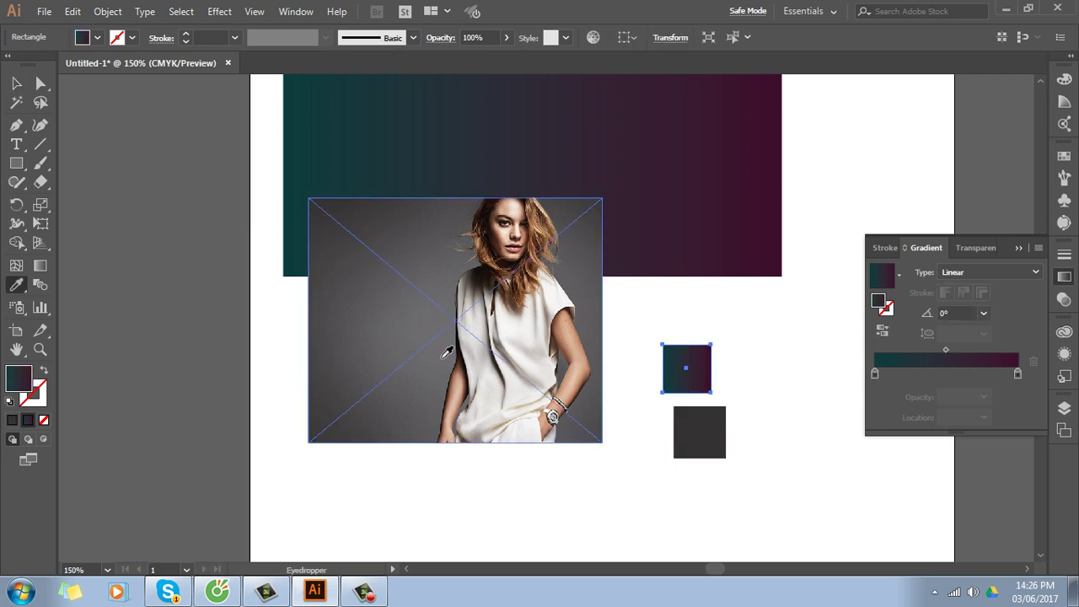
{"action": "key", "text": "i"}
{"action": "left_click", "coordinate": [447, 358]}
{"action": "left_click", "coordinate": [14, 82]}
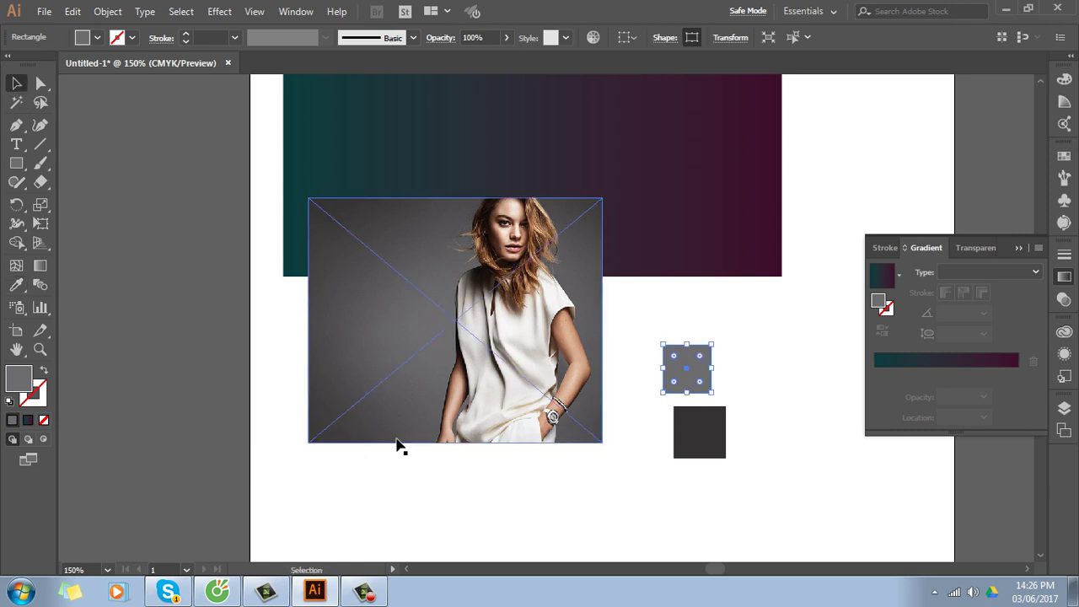
{"action": "left_click", "coordinate": [488, 501]}
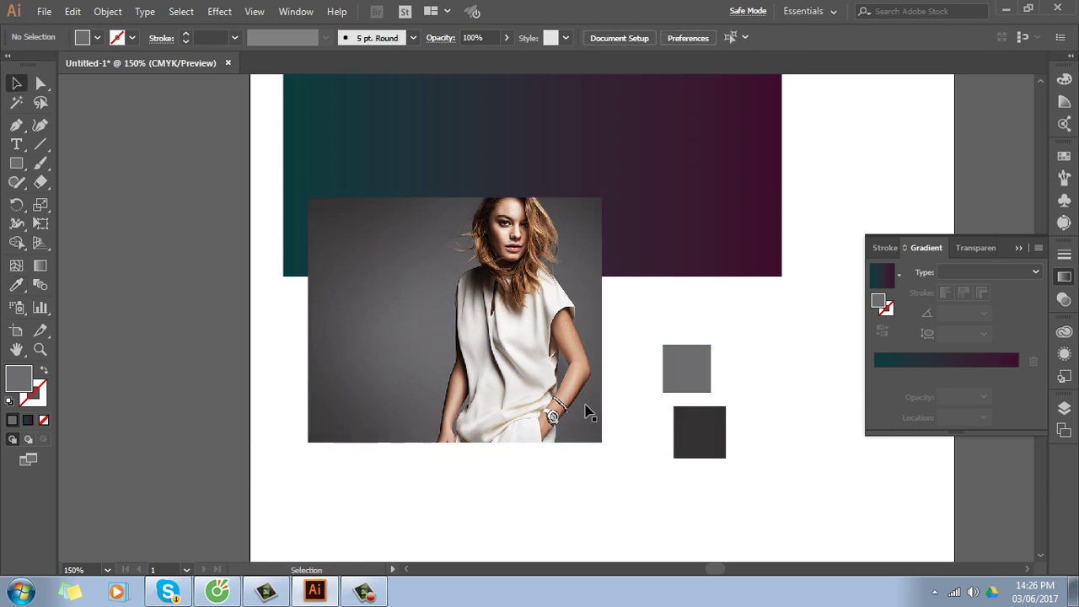
Delete the photo and bring the whole artboard back into view
{"action": "left_click", "coordinate": [451, 402]}
{"action": "key", "text": "Delete"}
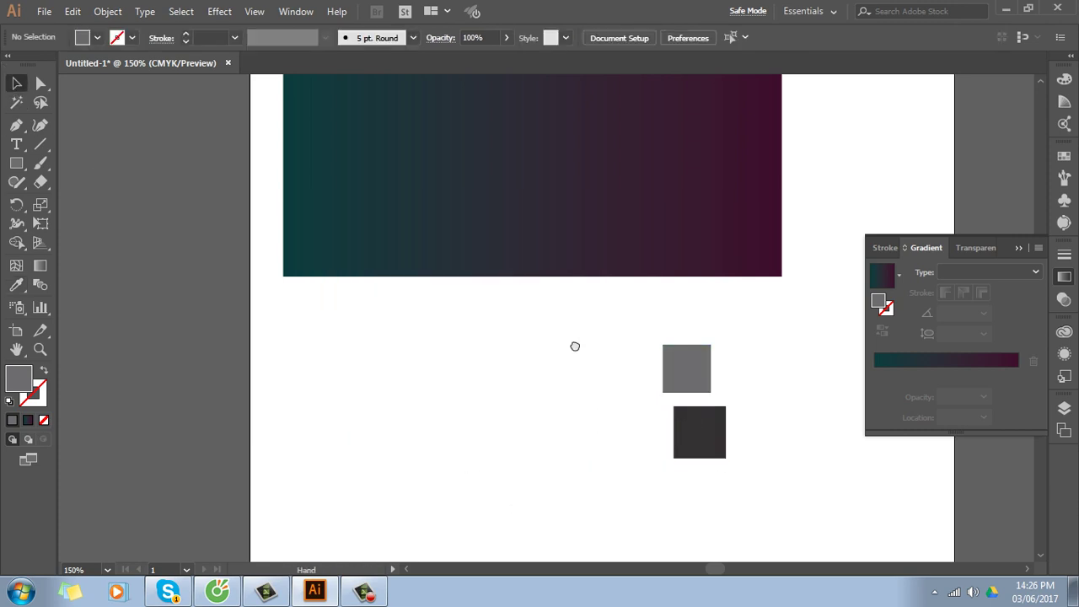
{"action": "left_click_drag", "start_coordinate": [574, 343], "coordinate": [519, 403]}
Read the light grey square's hex value, 6C6B6E, in the Color Picker
{"action": "left_click", "coordinate": [644, 456]}
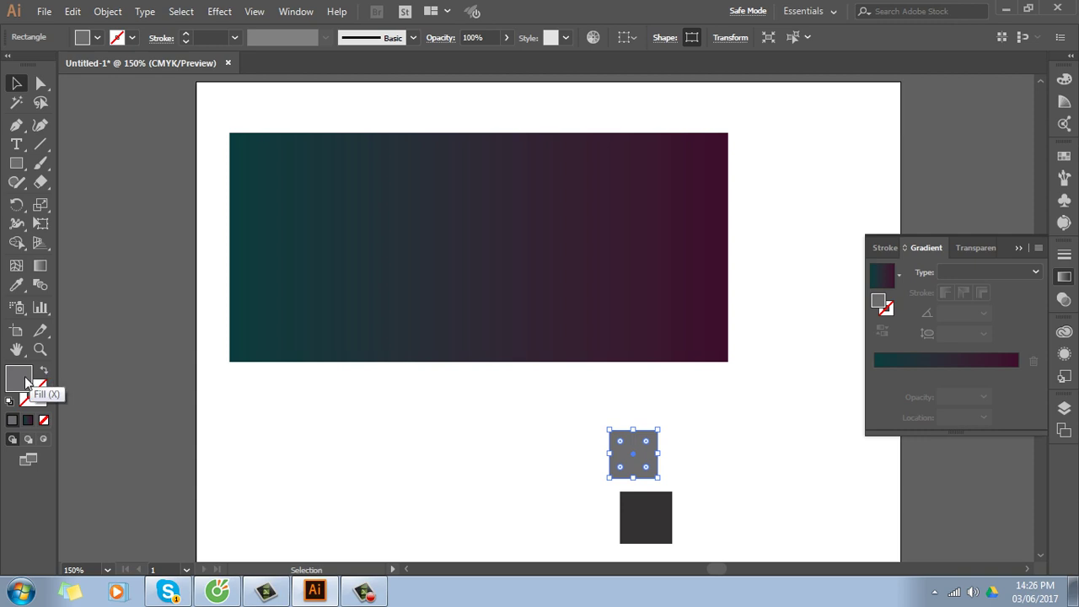
{"action": "double_click", "coordinate": [22, 380]}
{"action": "left_click", "coordinate": [893, 364]}
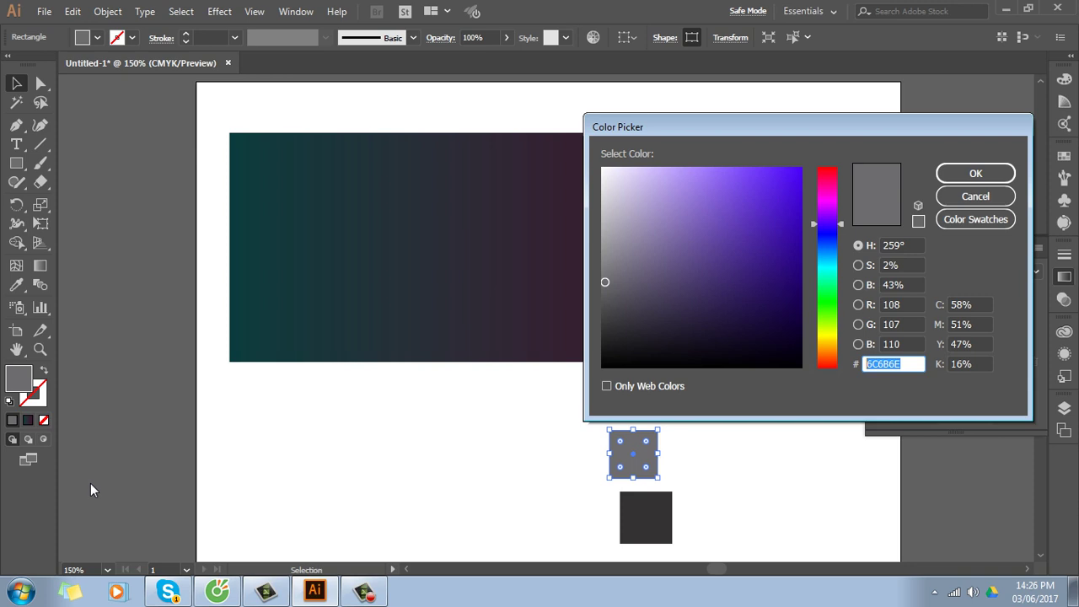
{"action": "left_click", "coordinate": [975, 196]}
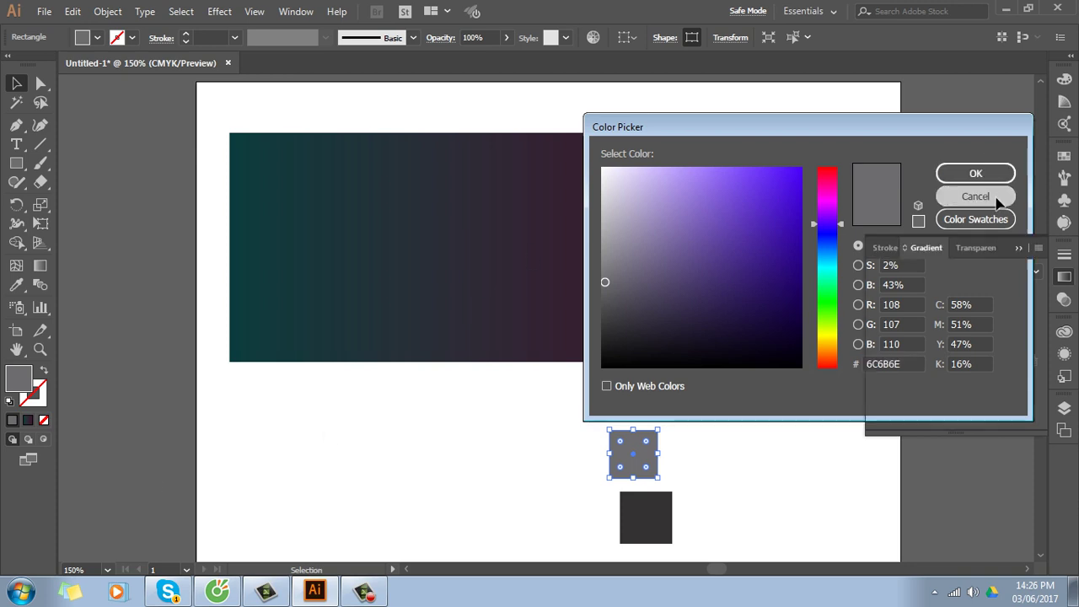
{"action": "left_click", "coordinate": [682, 398]}
Set the gradient rectangle's left colour stop to 6C6B6E
{"action": "left_click", "coordinate": [662, 296]}
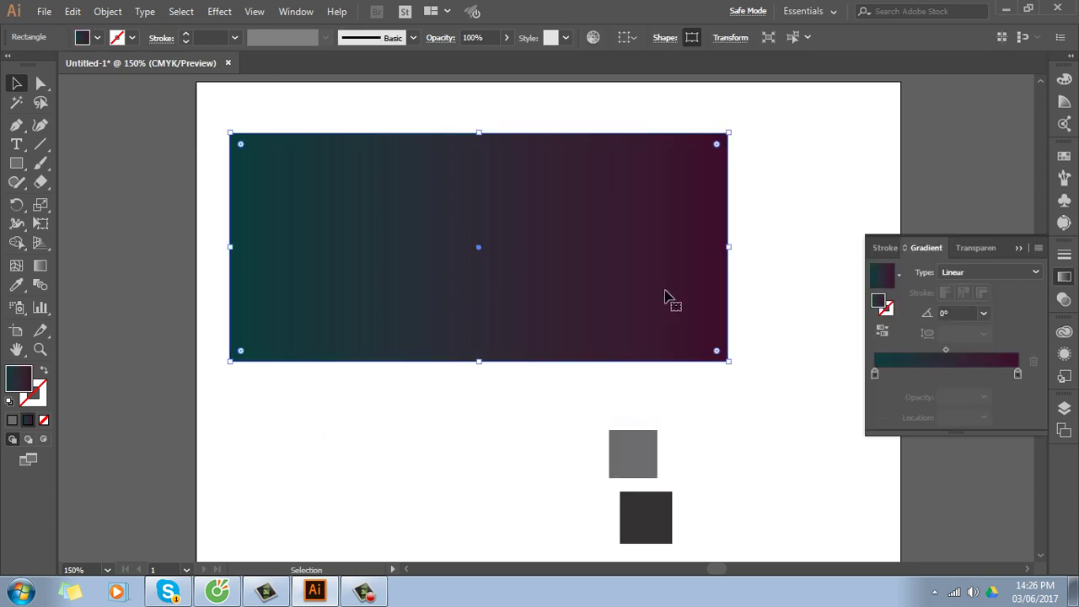
{"action": "left_click", "coordinate": [876, 375]}
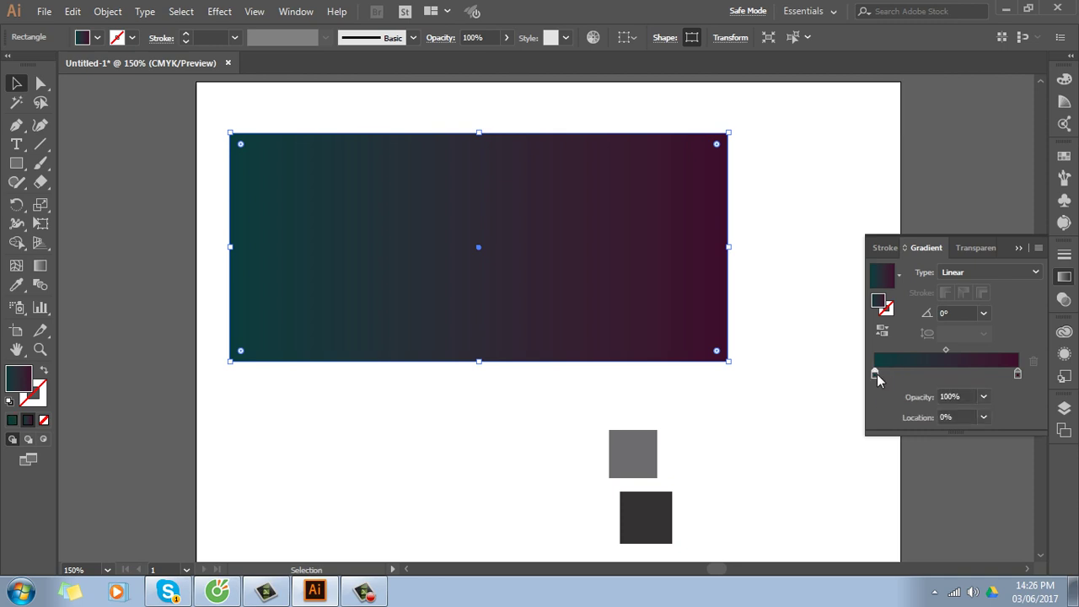
{"action": "double_click", "coordinate": [23, 381]}
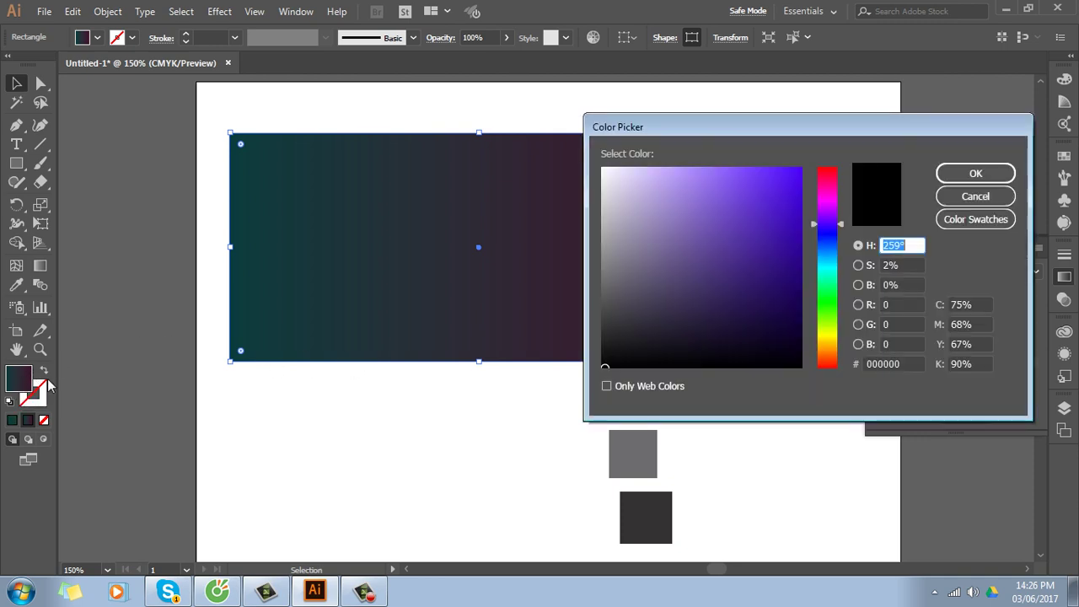
{"action": "left_click", "coordinate": [900, 364]}
{"action": "type", "text": "6C6B6E"}
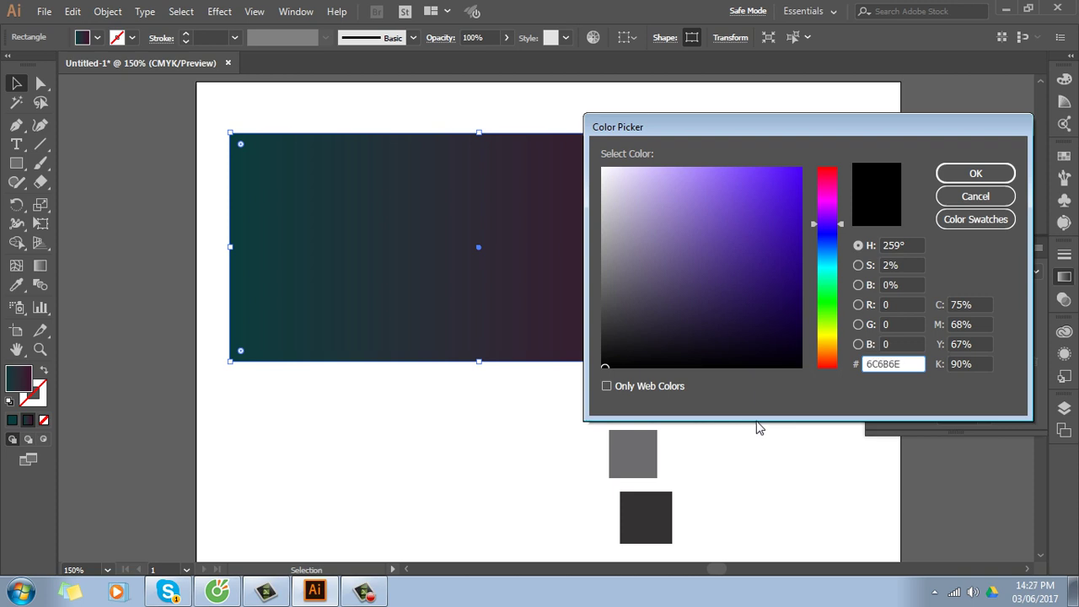
{"action": "key", "text": "Return"}
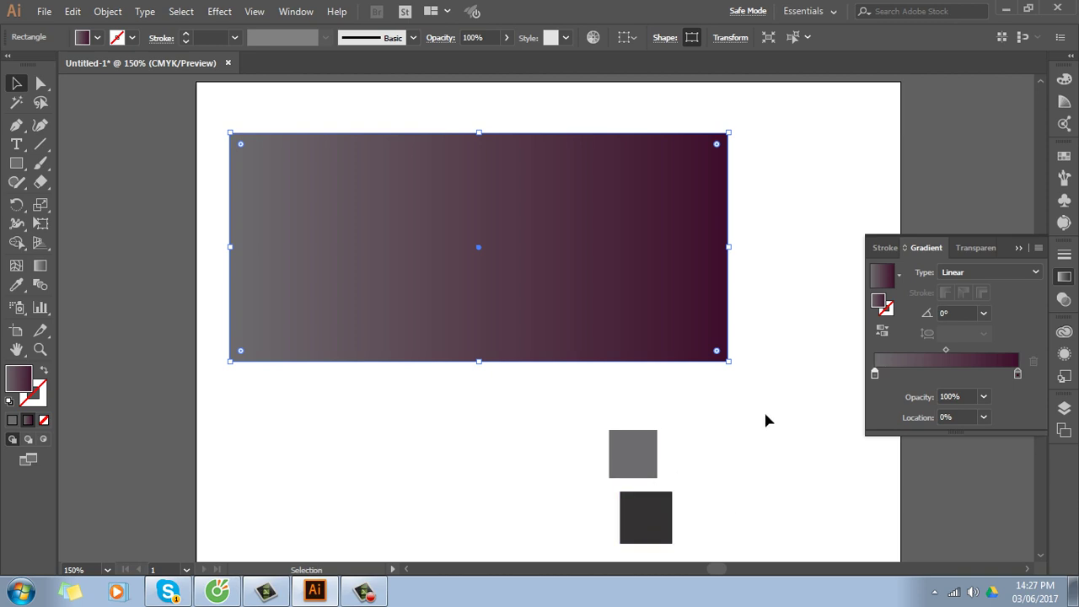
Read the dark grey square's hex value, 343132, in the Color Picker
{"action": "left_click", "coordinate": [763, 410]}
{"action": "left_click", "coordinate": [644, 523]}
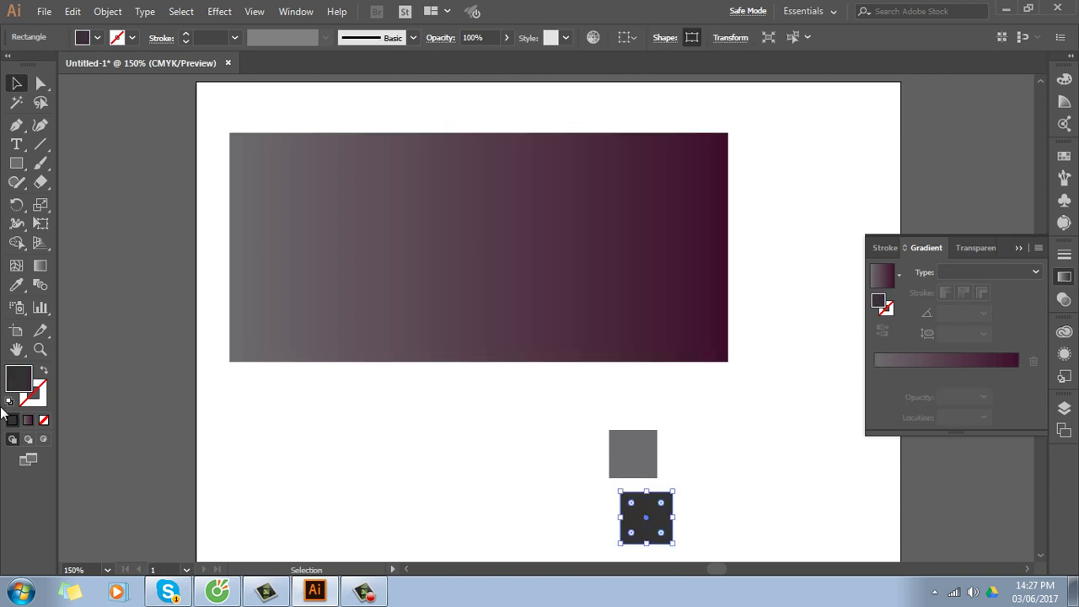
{"action": "double_click", "coordinate": [15, 381]}
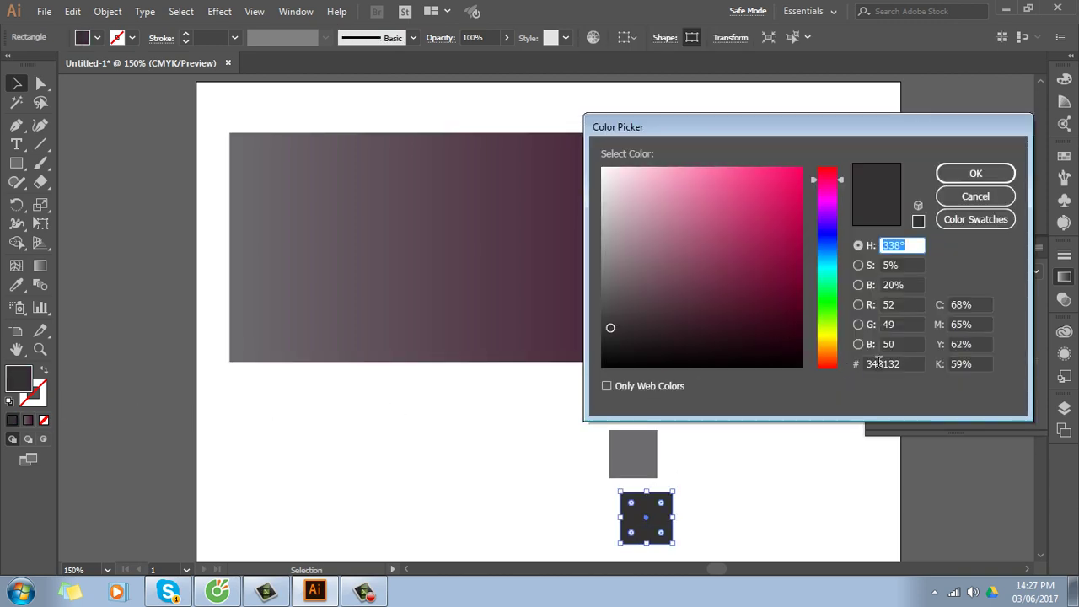
{"action": "left_click", "coordinate": [908, 364]}
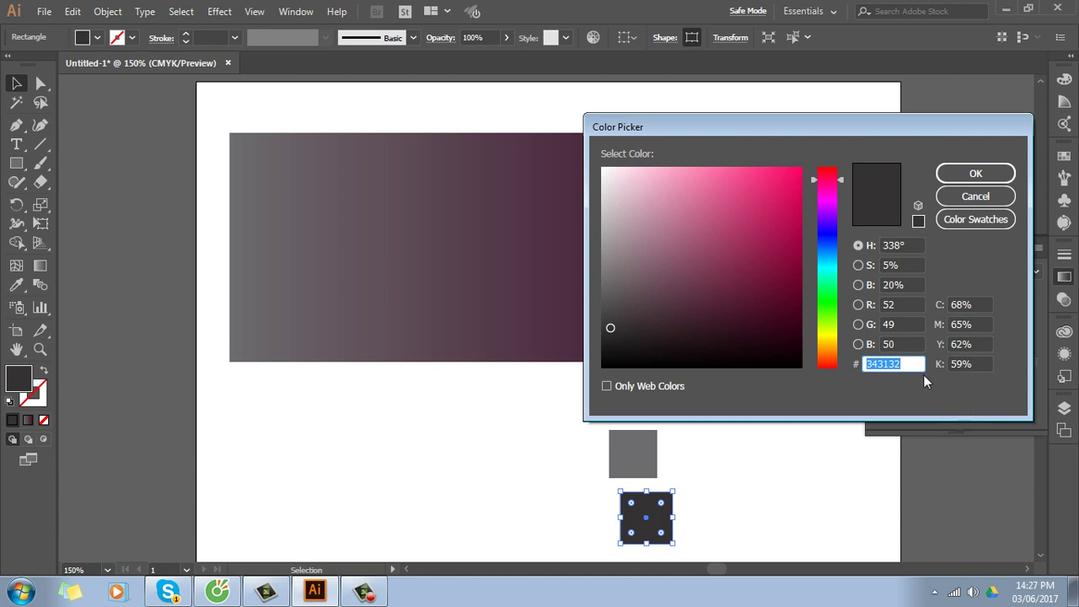
{"action": "left_click", "coordinate": [976, 195]}
{"action": "left_click", "coordinate": [813, 416]}
Set the gradient rectangle's right colour stop to 343132
{"action": "left_click", "coordinate": [624, 257]}
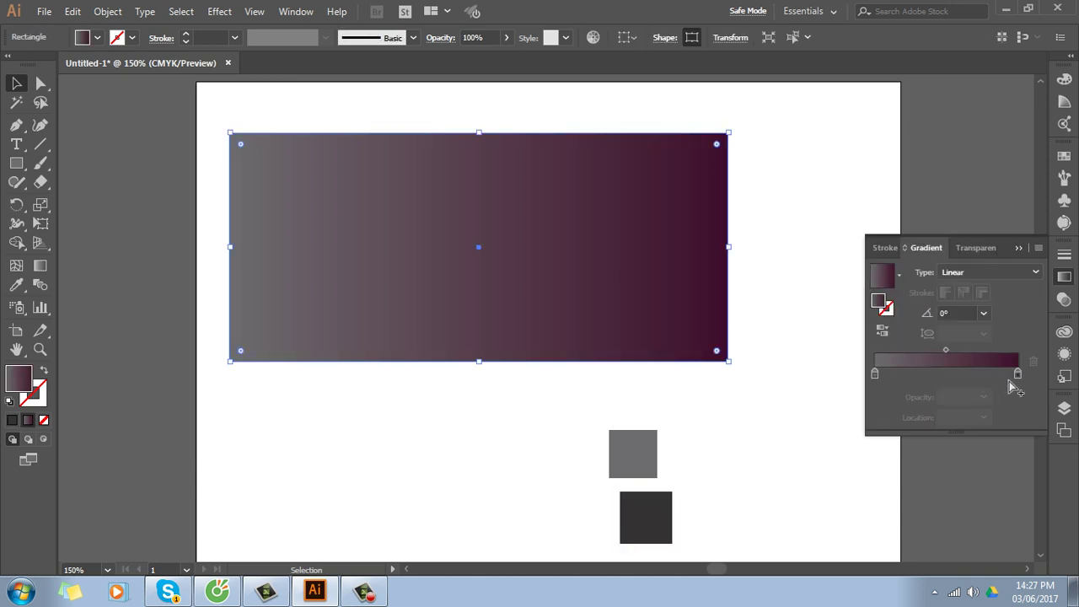
{"action": "left_click", "coordinate": [1018, 375]}
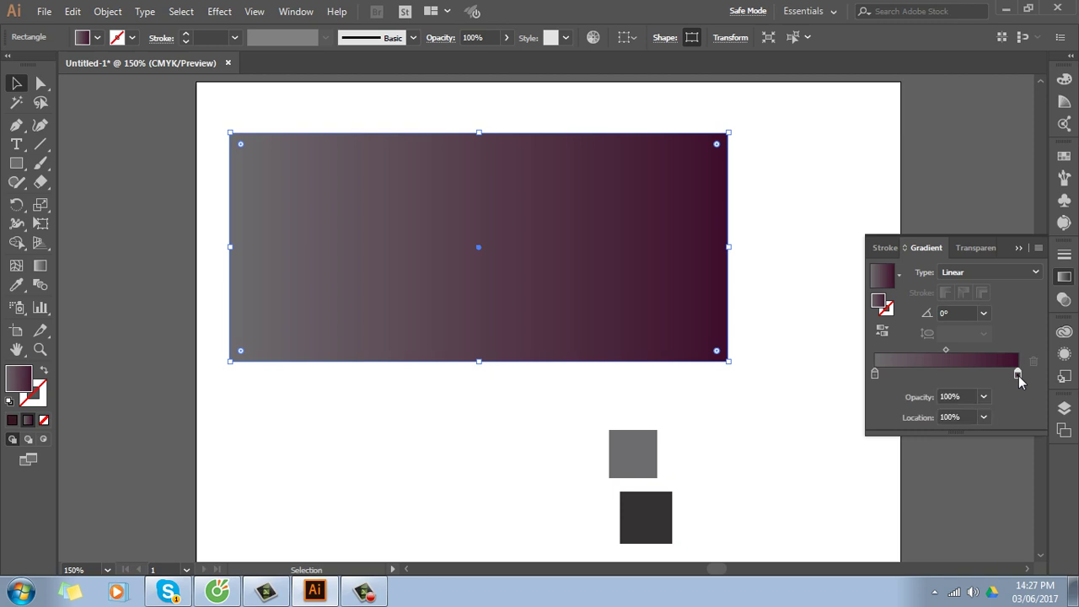
{"action": "double_click", "coordinate": [25, 384]}
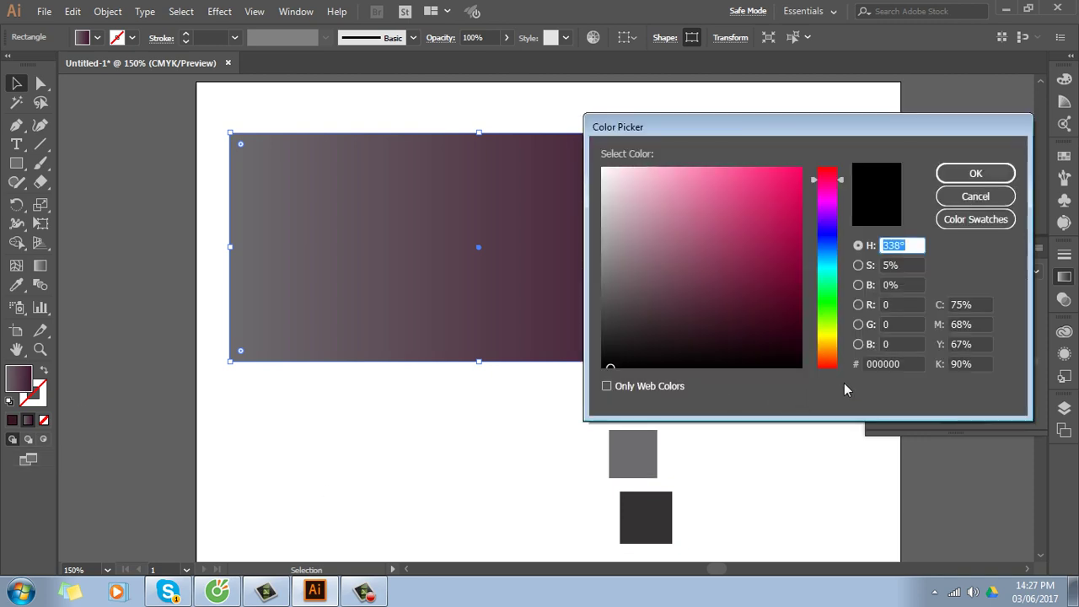
{"action": "left_click", "coordinate": [909, 366]}
{"action": "type", "text": "343132"}
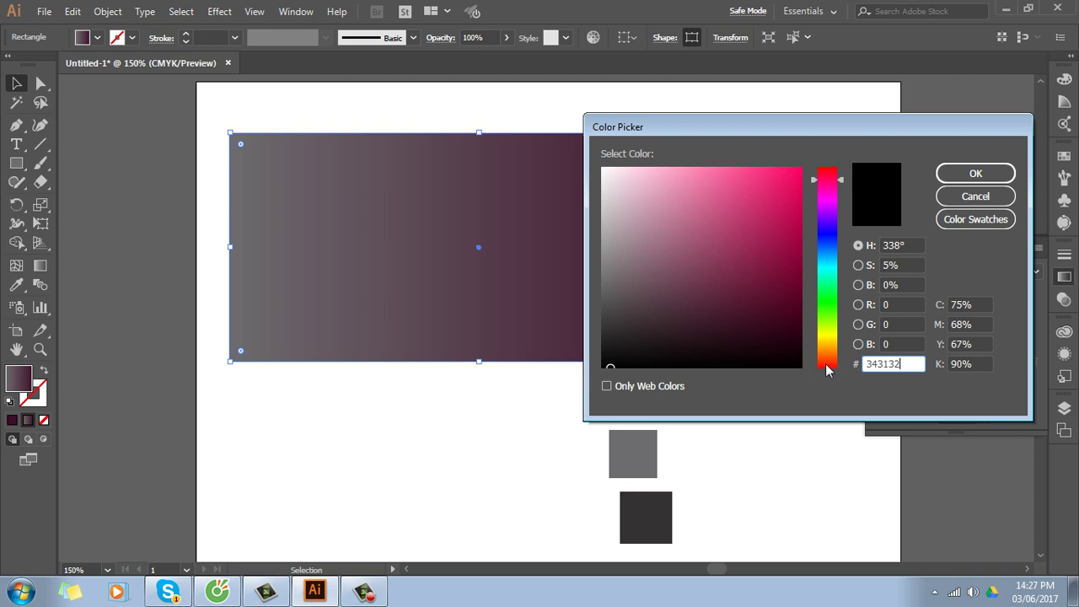
{"action": "left_click", "coordinate": [975, 175]}
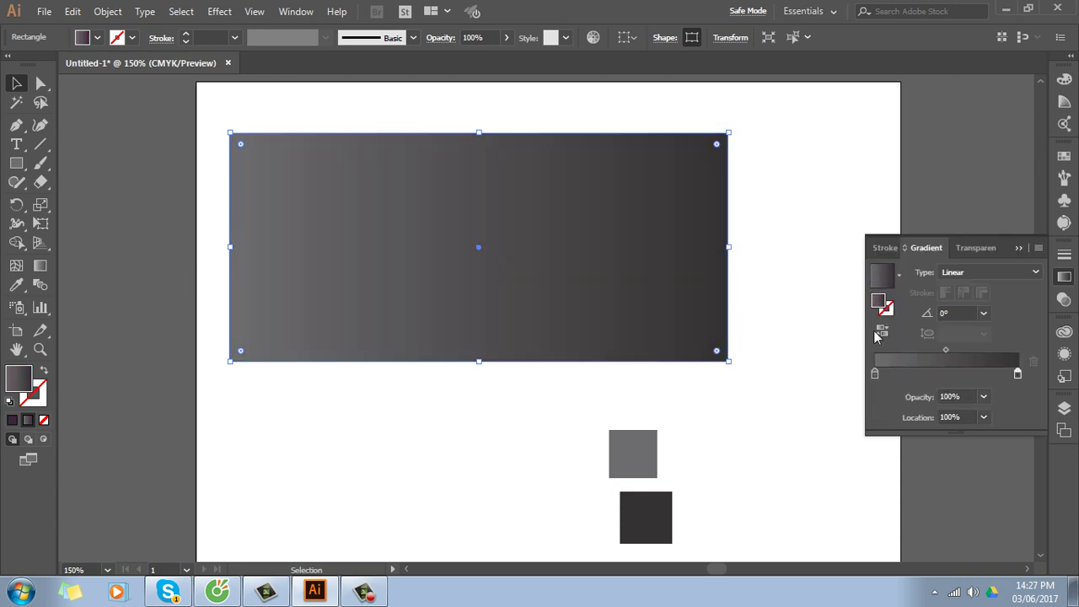
Switch the rectangle's gradient type to Radial
{"action": "left_click", "coordinate": [1006, 275]}
{"action": "left_click", "coordinate": [967, 306]}
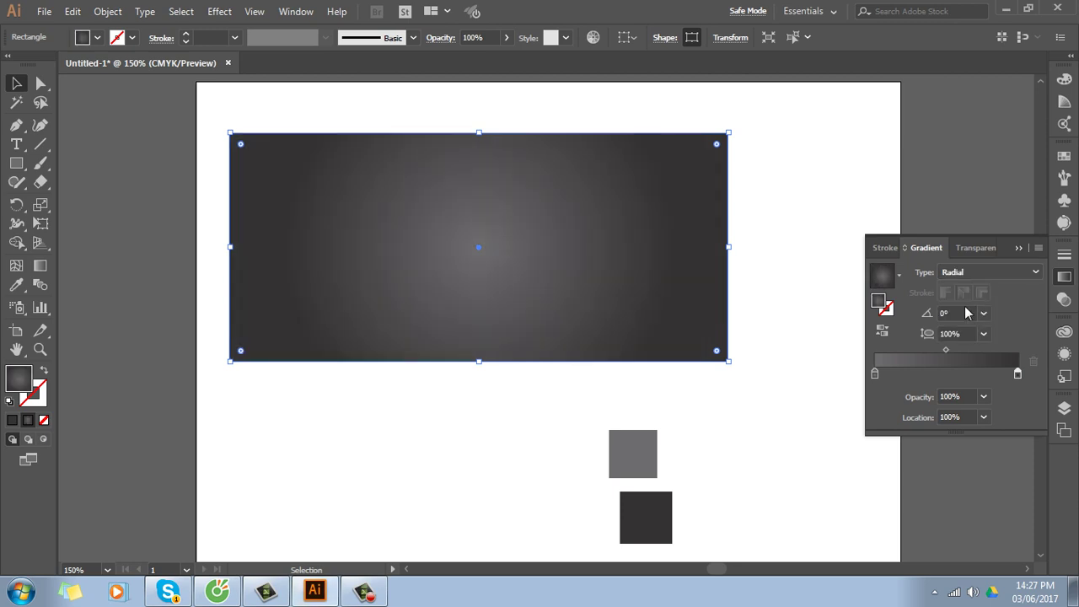
{"action": "left_click", "coordinate": [790, 521]}
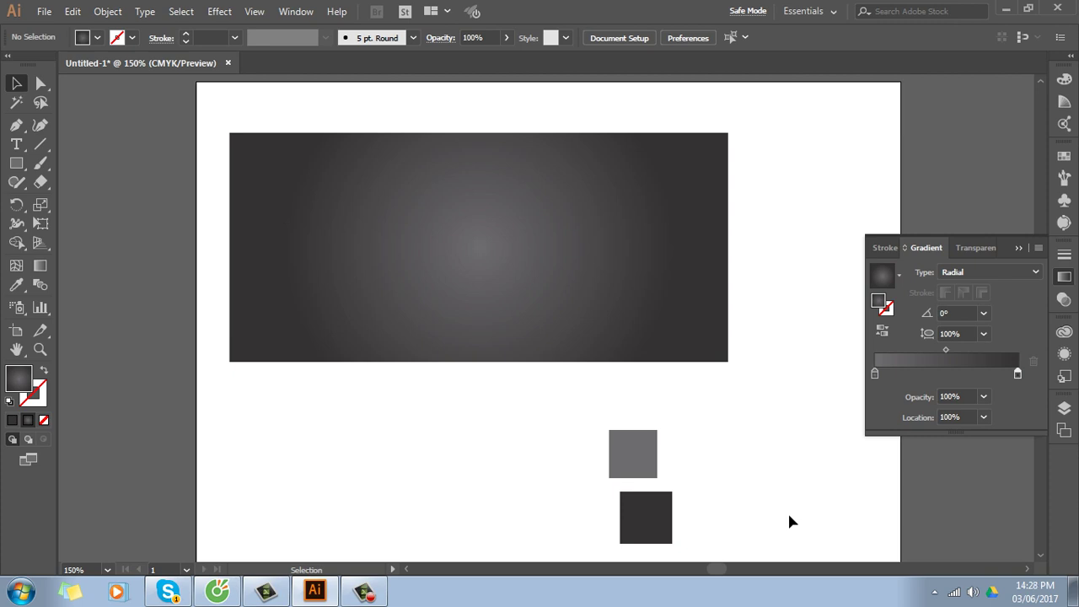
Delete the two small grey sample squares and collapse the Gradient panel
{"action": "left_click_drag", "start_coordinate": [697, 458], "coordinate": [662, 506]}
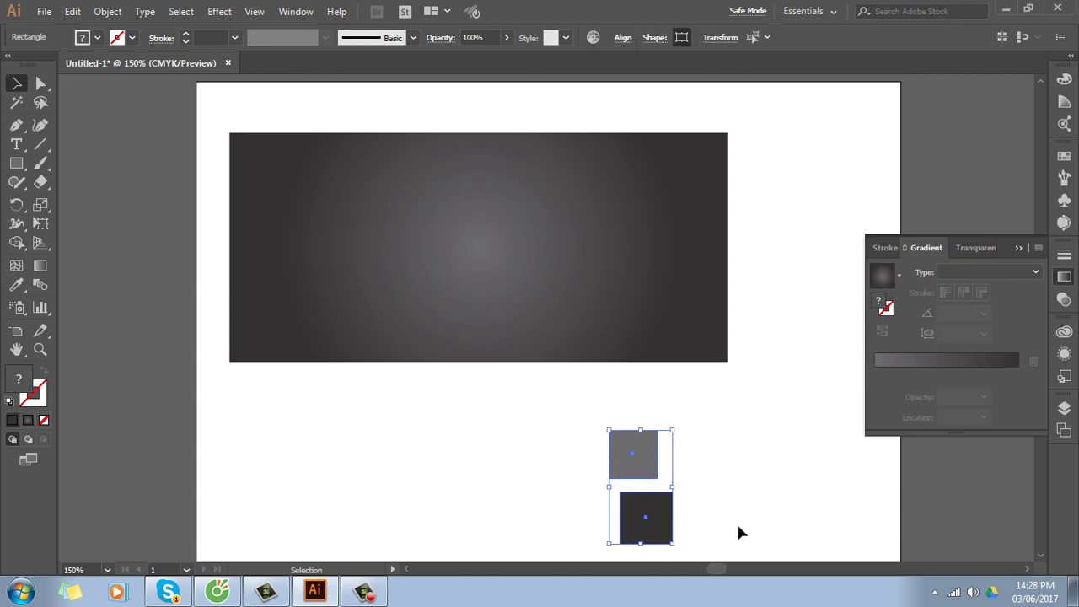
{"action": "key", "text": "Delete"}
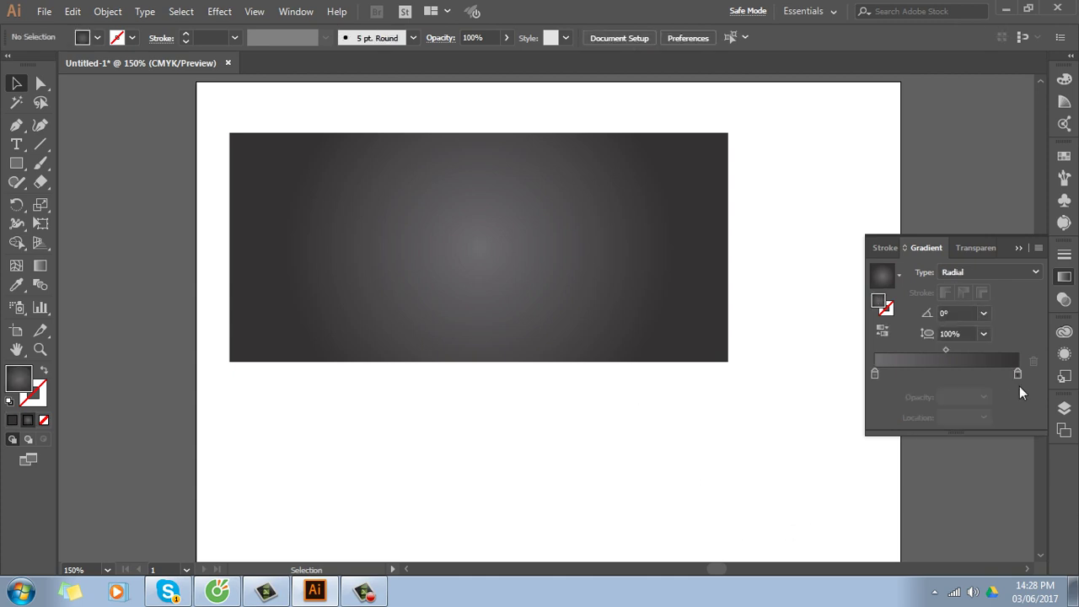
{"action": "left_click", "coordinate": [1019, 248]}
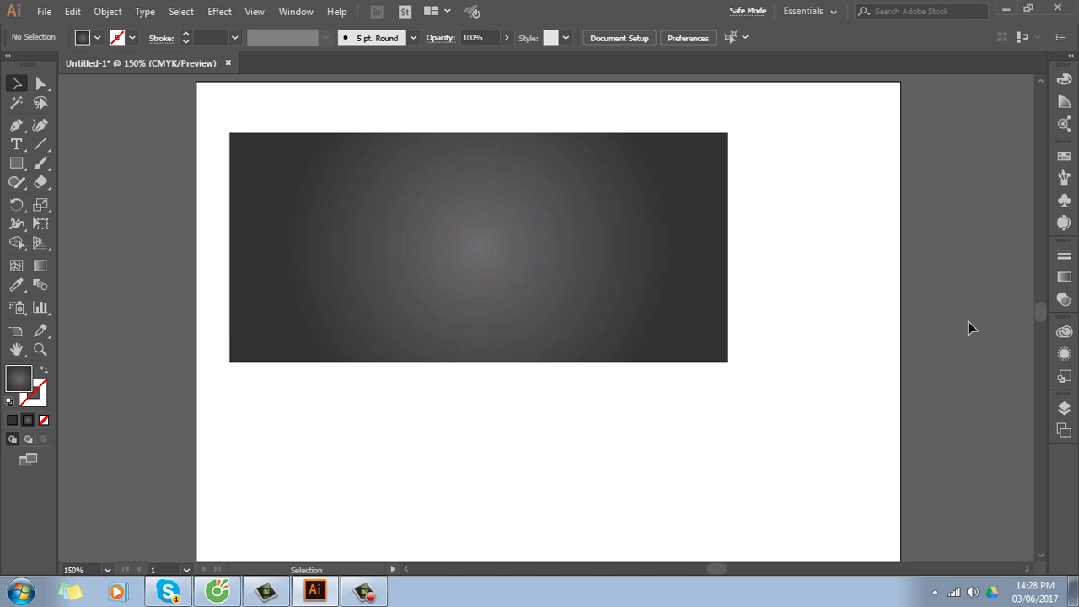
Open the Swatches panel and its Swatch Libraries menu to reach the Gradients list
{"action": "left_click", "coordinate": [1064, 156]}
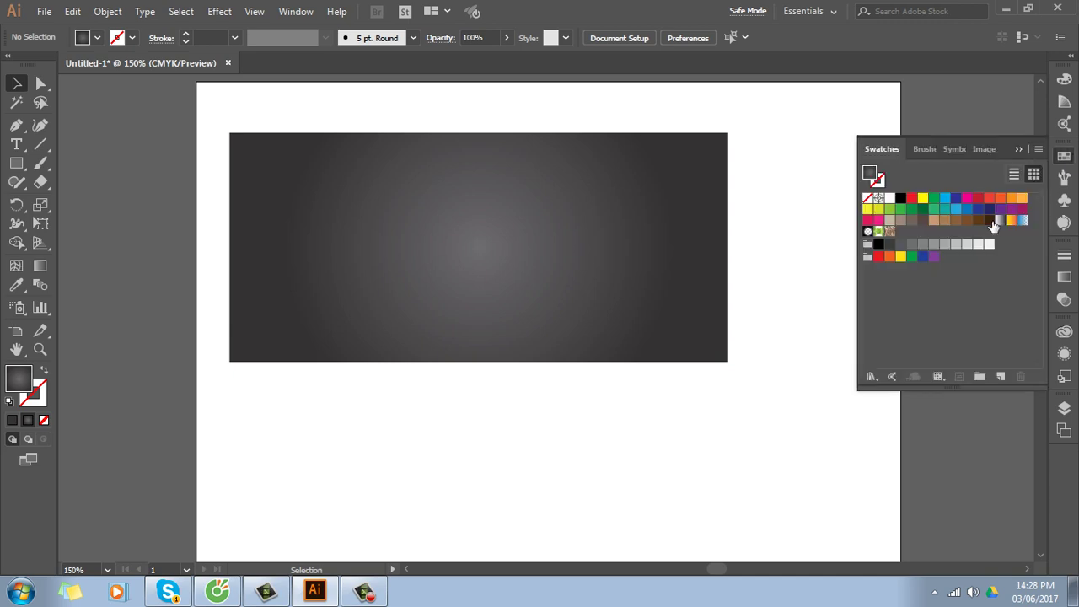
{"action": "left_click", "coordinate": [872, 377]}
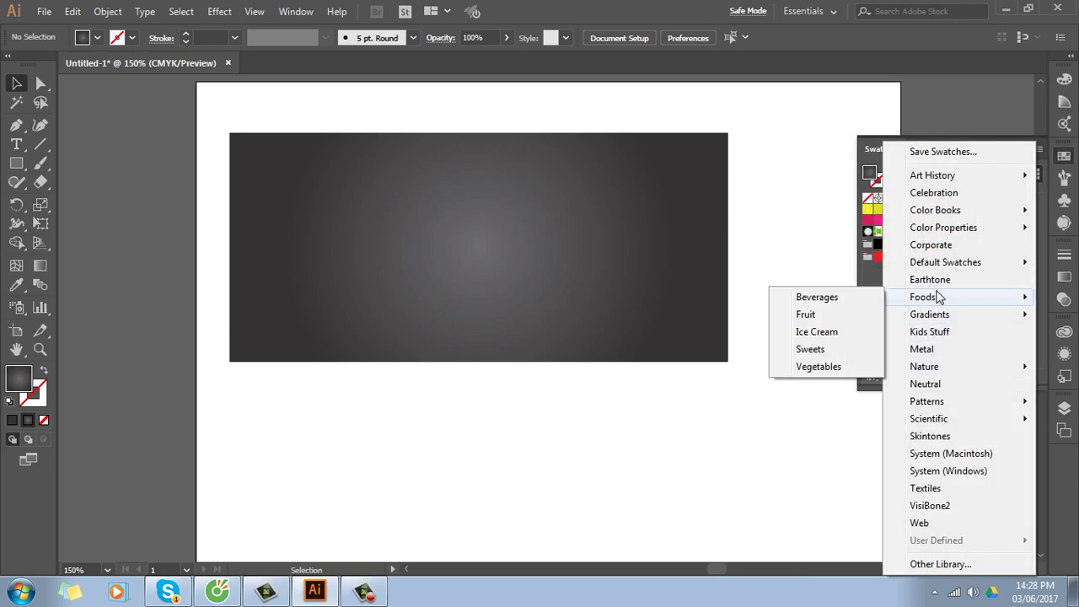
{"action": "mouse_move", "coordinate": [930, 315]}
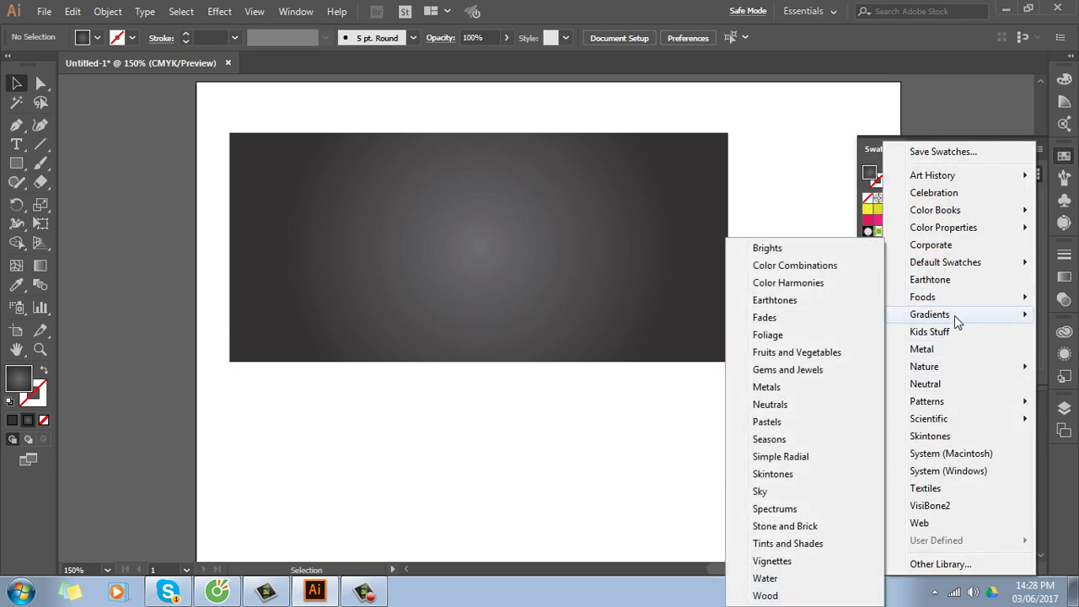
{"action": "left_click", "coordinate": [774, 140]}
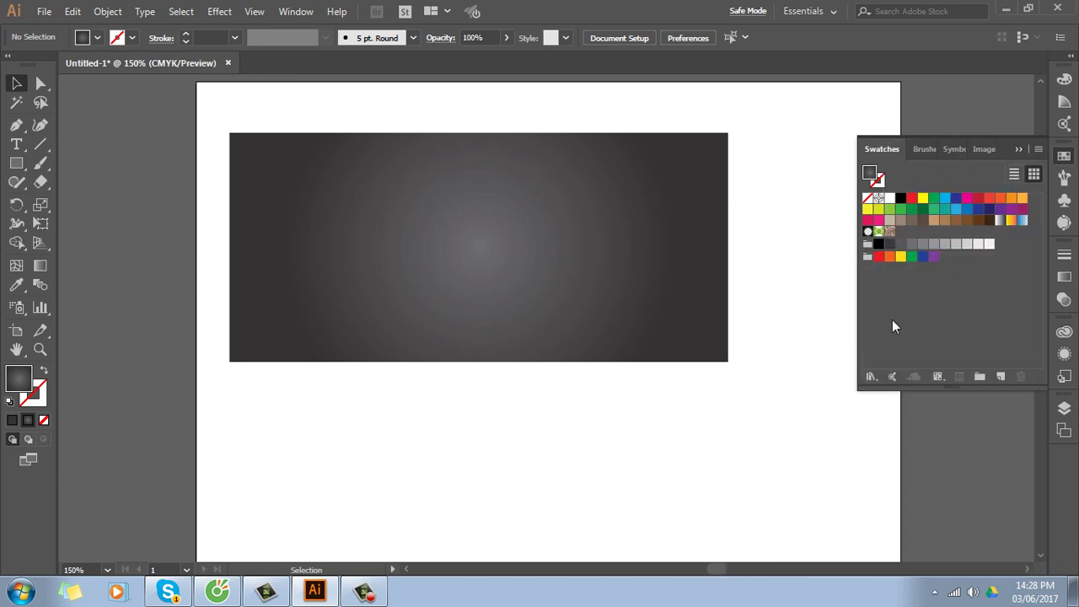
{"action": "left_click", "coordinate": [877, 384]}
{"action": "mouse_move", "coordinate": [929, 314]}
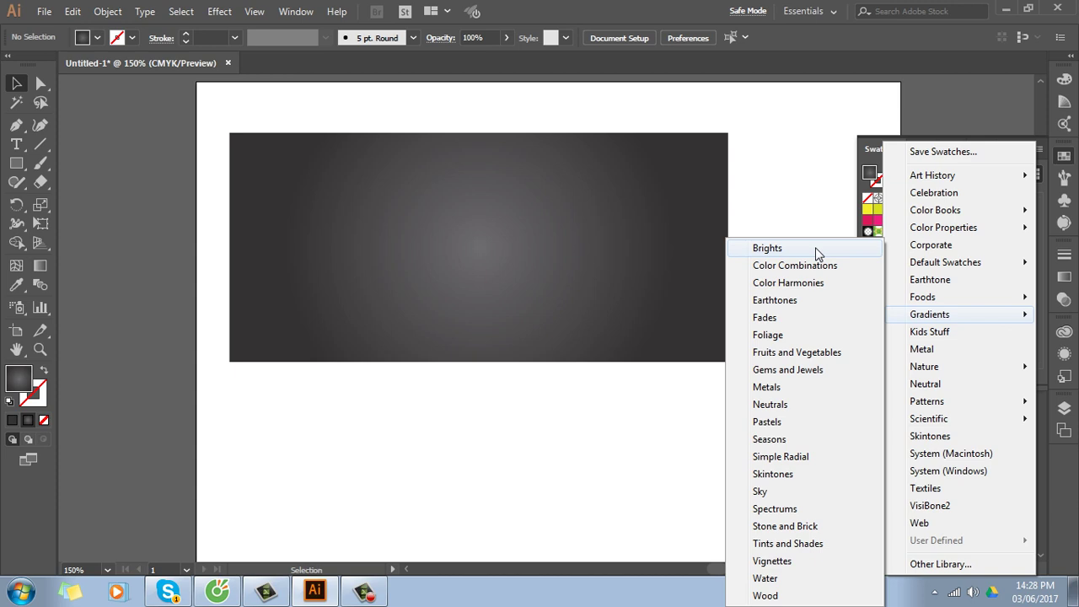
Open the Brights gradient library and try red, yellow-green, yellow and orange presets on the rectangle
{"action": "left_click", "coordinate": [767, 248]}
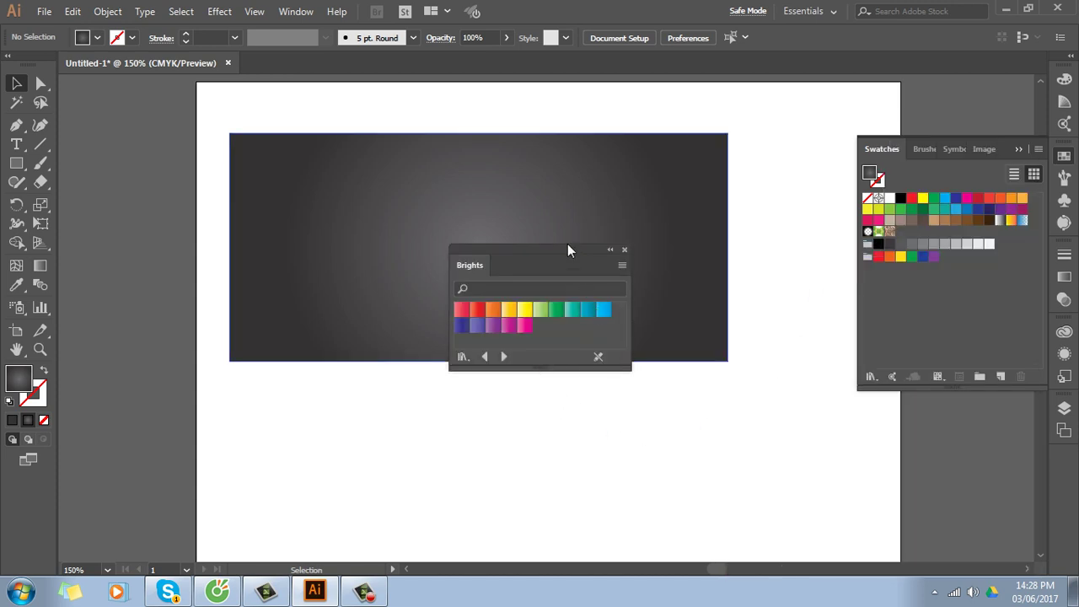
{"action": "left_click_drag", "start_coordinate": [565, 250], "coordinate": [798, 235]}
{"action": "left_click", "coordinate": [679, 330]}
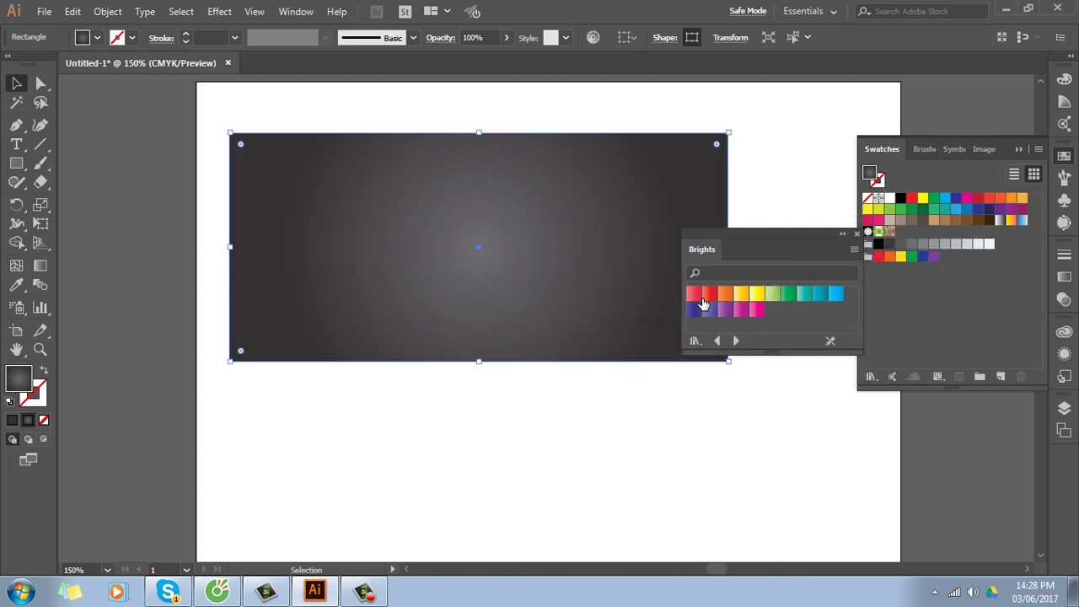
{"action": "left_click", "coordinate": [694, 293]}
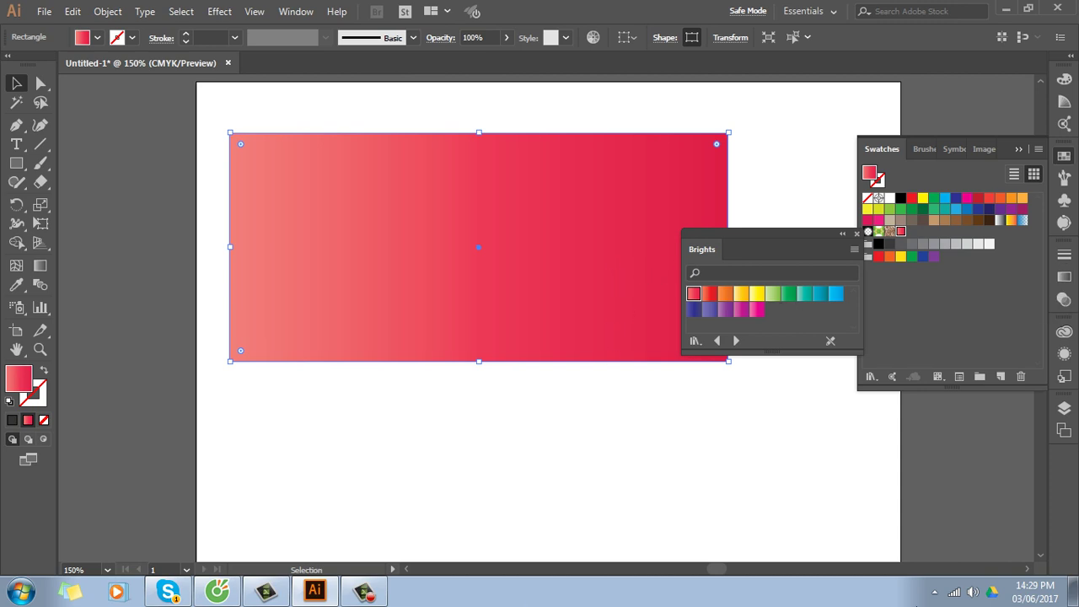
{"action": "left_click", "coordinate": [774, 297]}
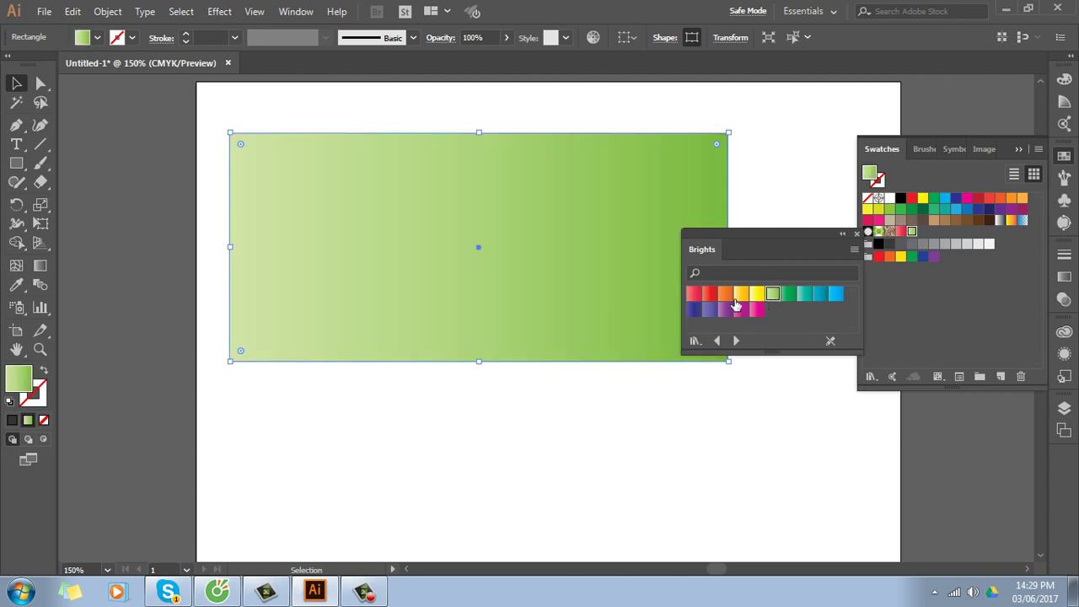
{"action": "left_click", "coordinate": [741, 295]}
{"action": "left_click", "coordinate": [725, 296]}
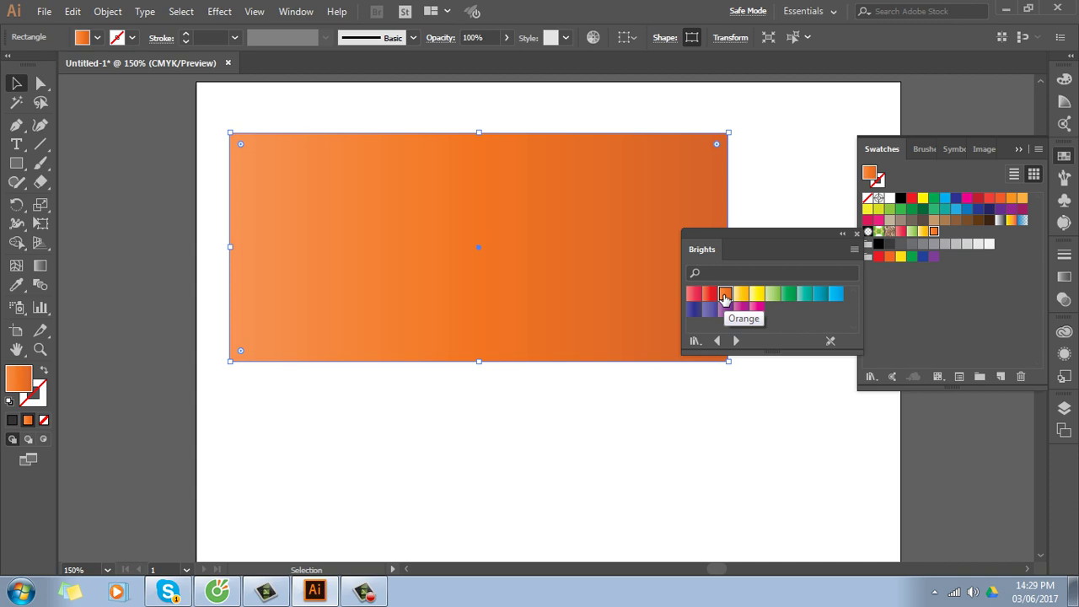
Make the right stop deep blue, then apply the pink-to-magenta preset and move to Color Combinations
{"action": "left_click", "coordinate": [1064, 281]}
{"action": "left_click", "coordinate": [1020, 377]}
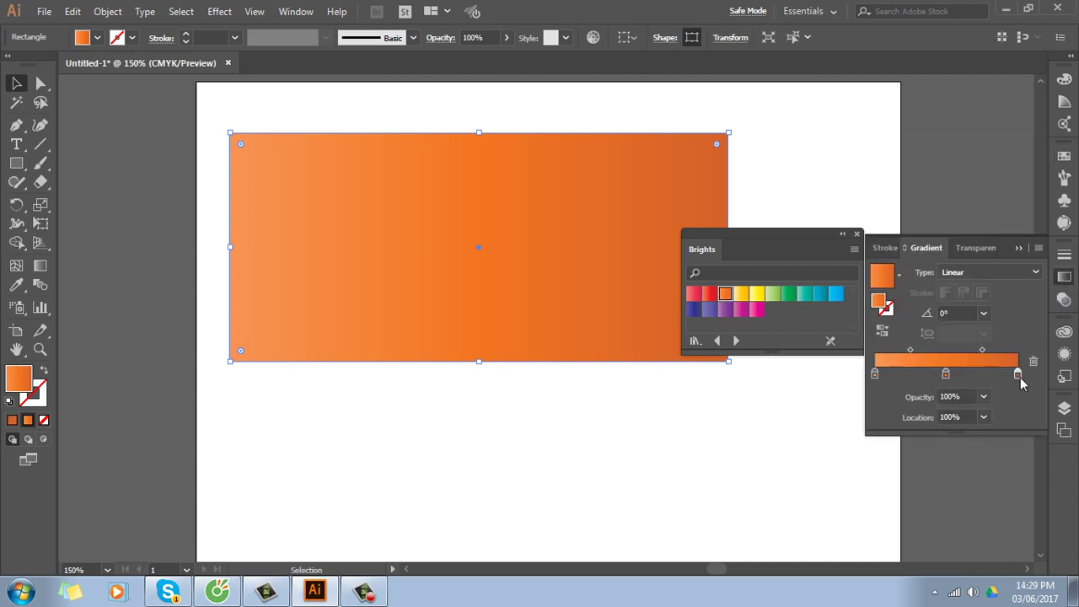
{"action": "double_click", "coordinate": [1020, 377]}
{"action": "left_click", "coordinate": [957, 424]}
{"action": "left_click", "coordinate": [913, 426]}
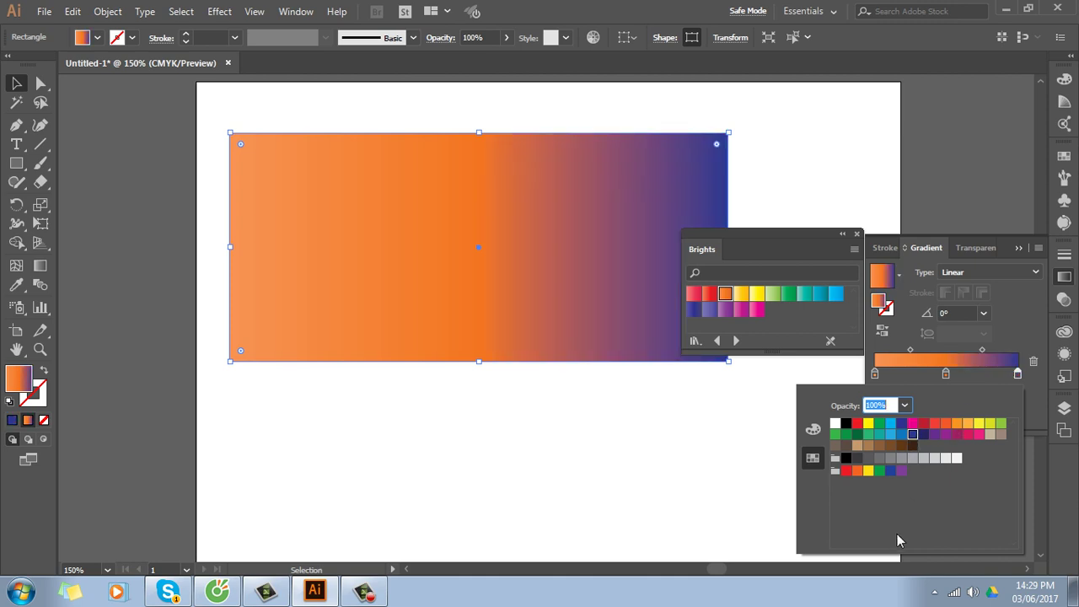
{"action": "left_click", "coordinate": [757, 312]}
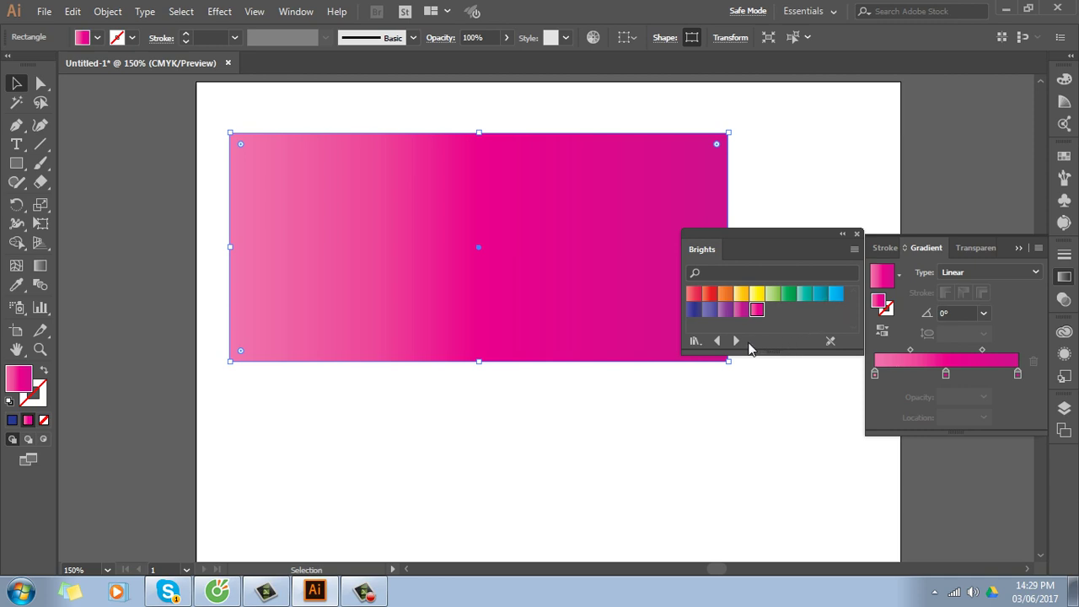
{"action": "left_click", "coordinate": [736, 340]}
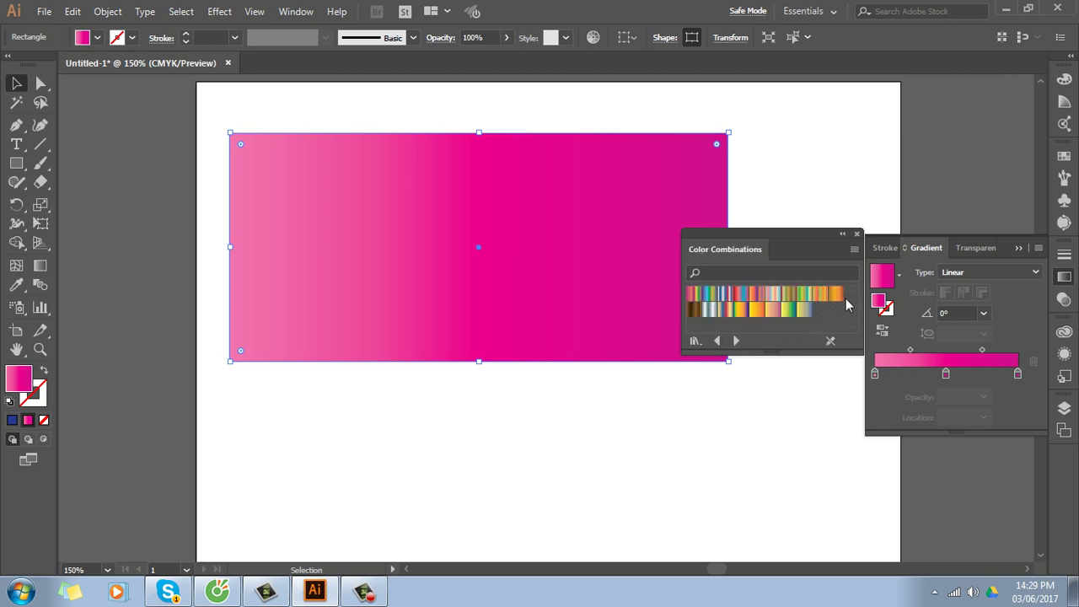
Apply a multicolour Color Combinations gradient, remove one stop, and browse on to the Foliage library
{"action": "left_click", "coordinate": [709, 293]}
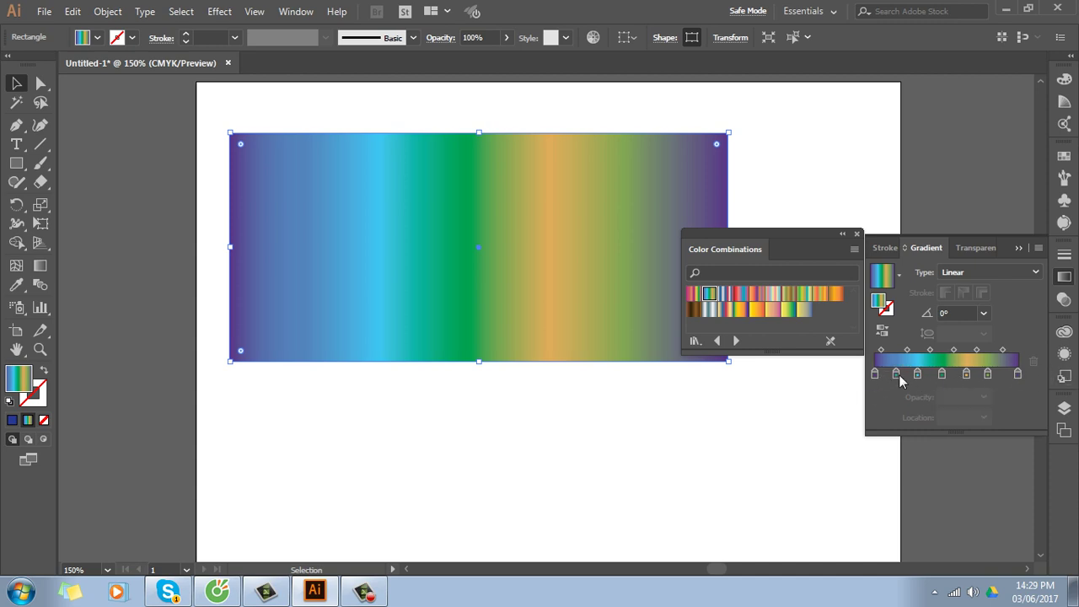
{"action": "mouse_move", "coordinate": [900, 377]}
{"action": "left_mouse_down"}
{"action": "mouse_move", "coordinate": [947, 412]}
{"action": "mouse_move", "coordinate": [985, 417]}
{"action": "left_mouse_up"}
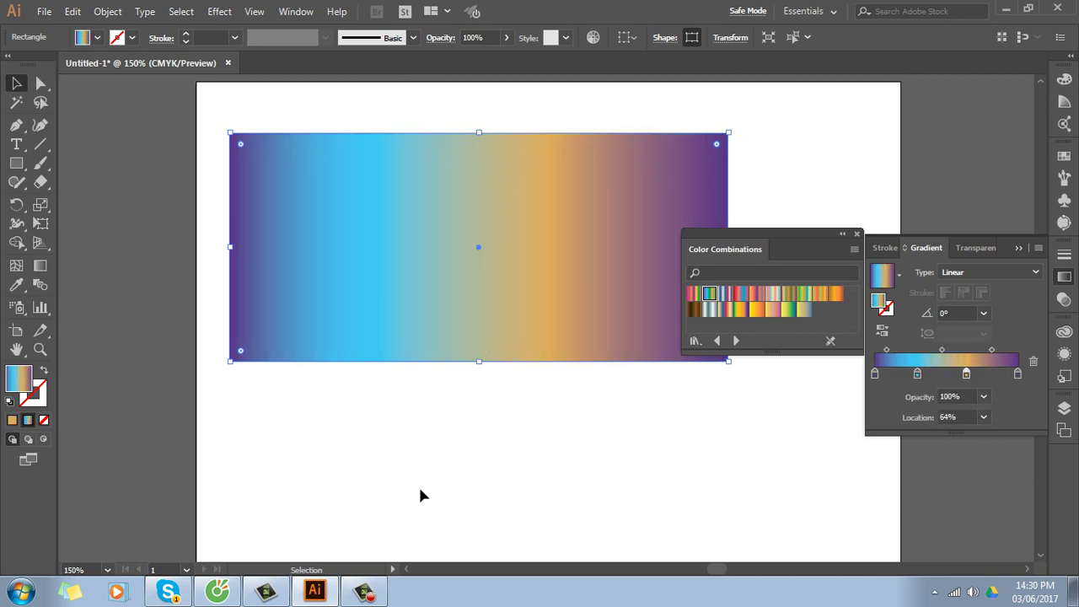
{"action": "left_click", "coordinate": [602, 504]}
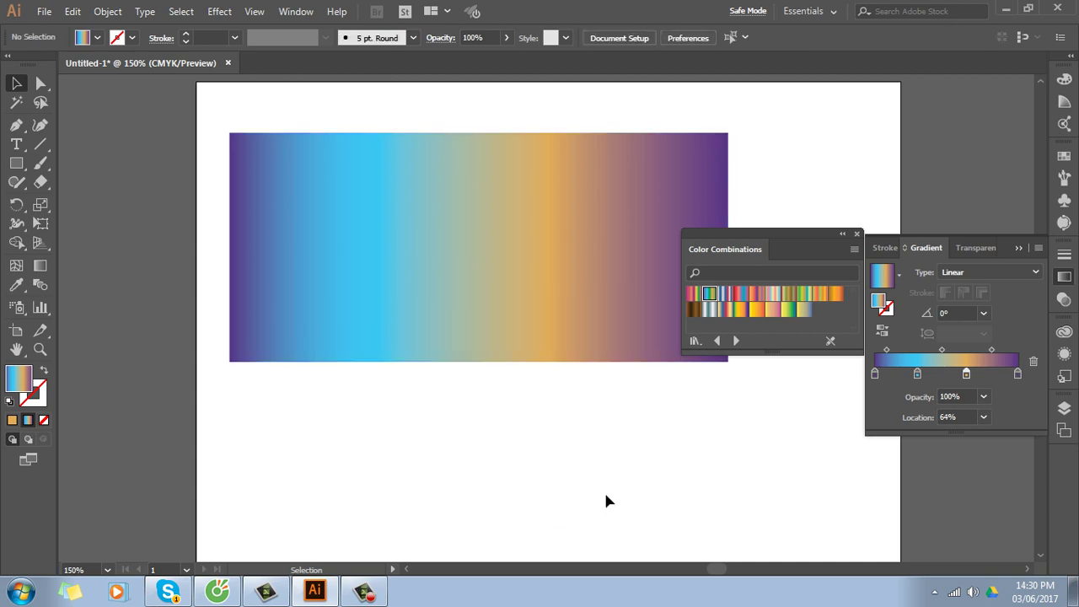
{"action": "left_click", "coordinate": [736, 341]}
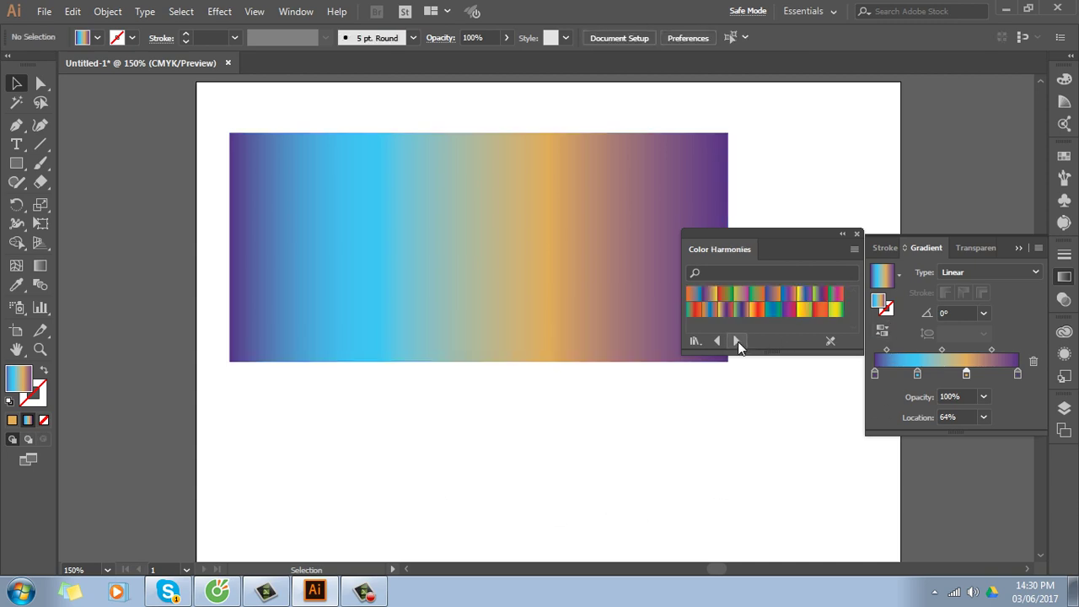
{"action": "left_click", "coordinate": [737, 342]}
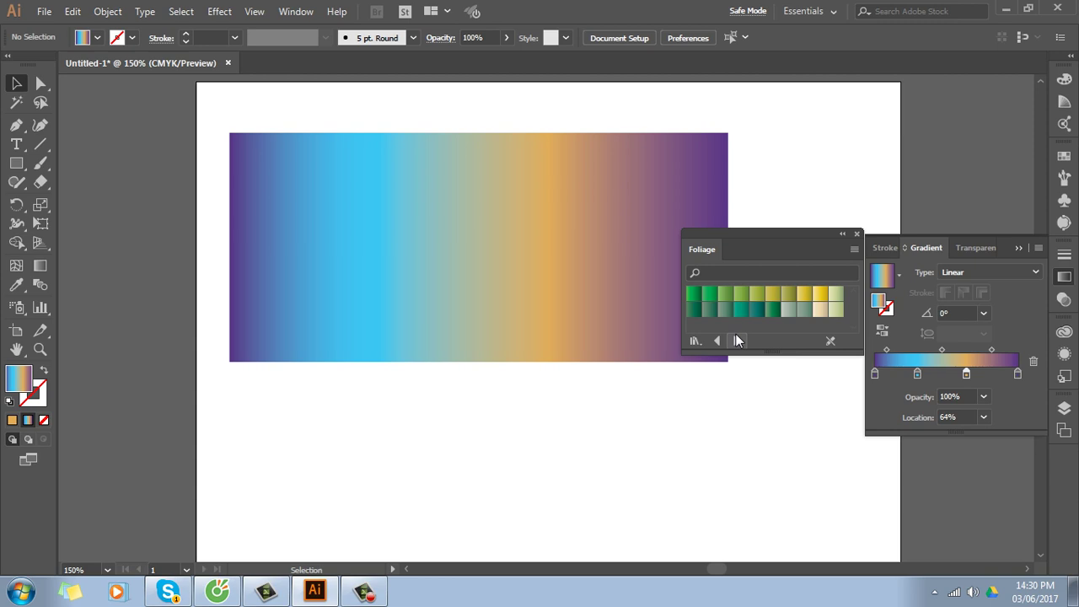
{"action": "key", "text": "ctrl"}
{"action": "left_click", "coordinate": [672, 361], "text": "ctrl"}
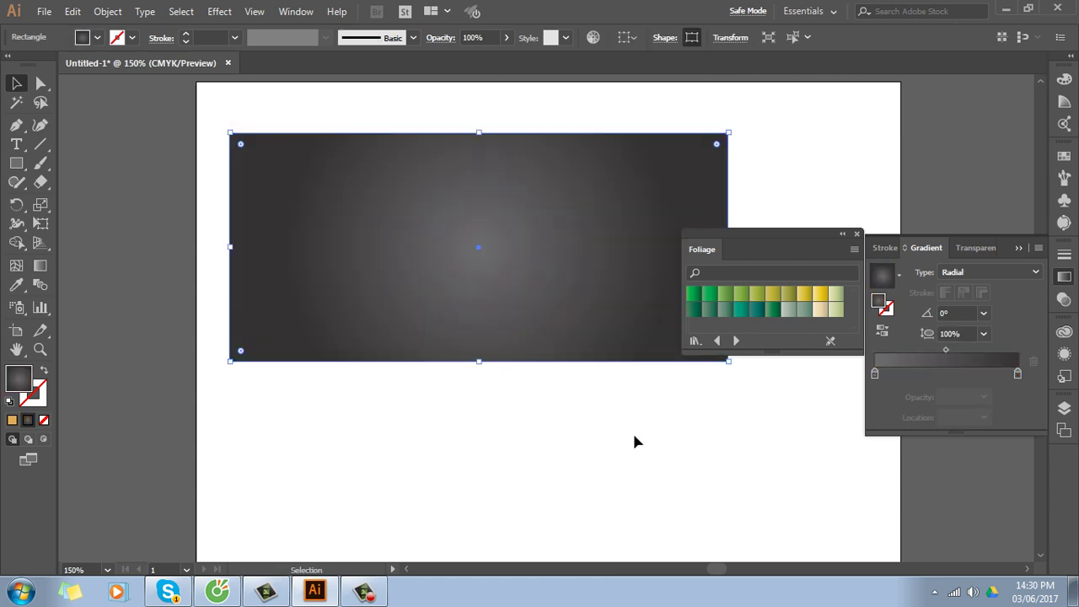
Click empty artboard space so the charcoal radial-gradient rectangle is no longer selected
{"action": "left_click", "coordinate": [634, 442]}
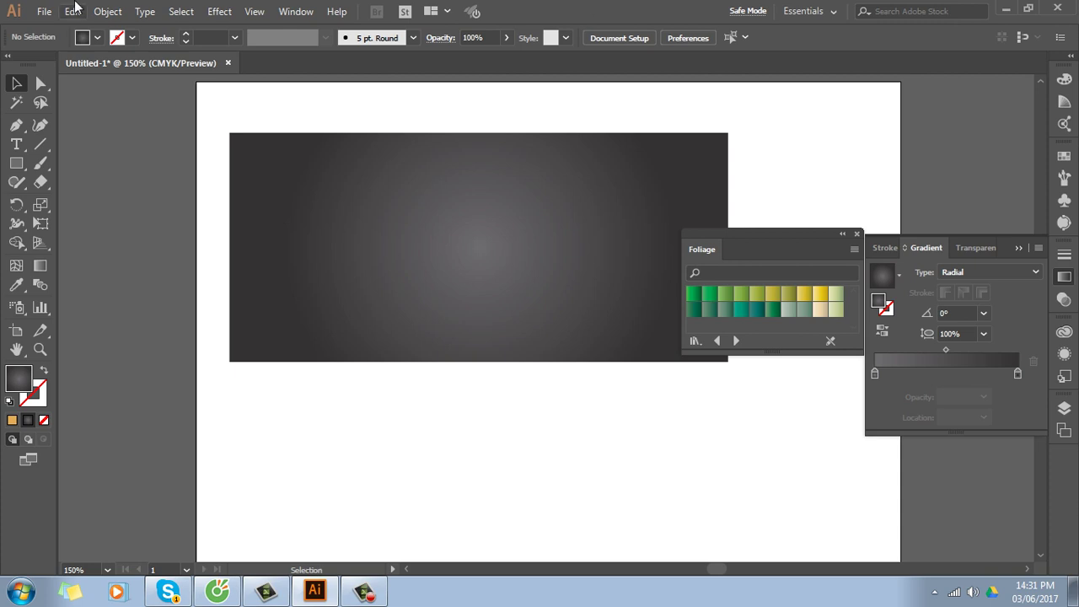
Place the purple-lips portrait from the Girl folder across the rectangle's left part
{"action": "left_click", "coordinate": [44, 11]}
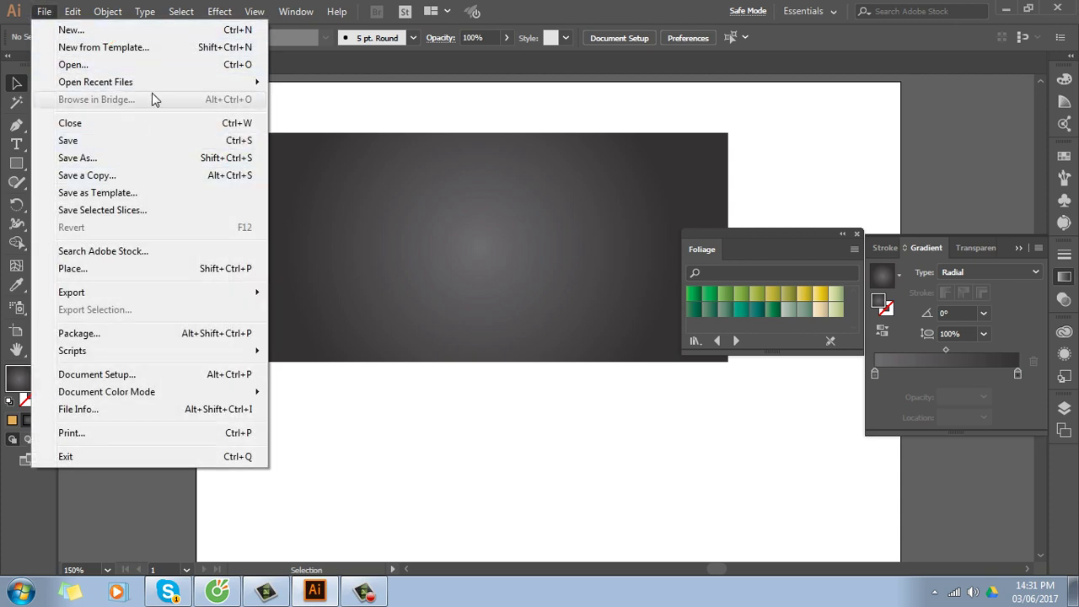
{"action": "mouse_move", "coordinate": [72, 292]}
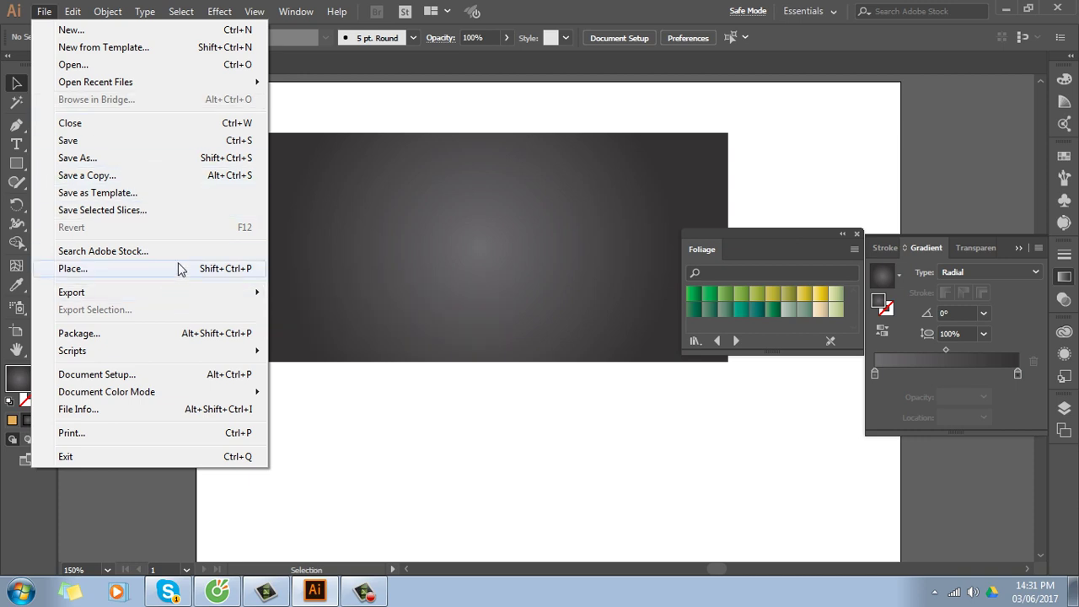
{"action": "left_click", "coordinate": [178, 264]}
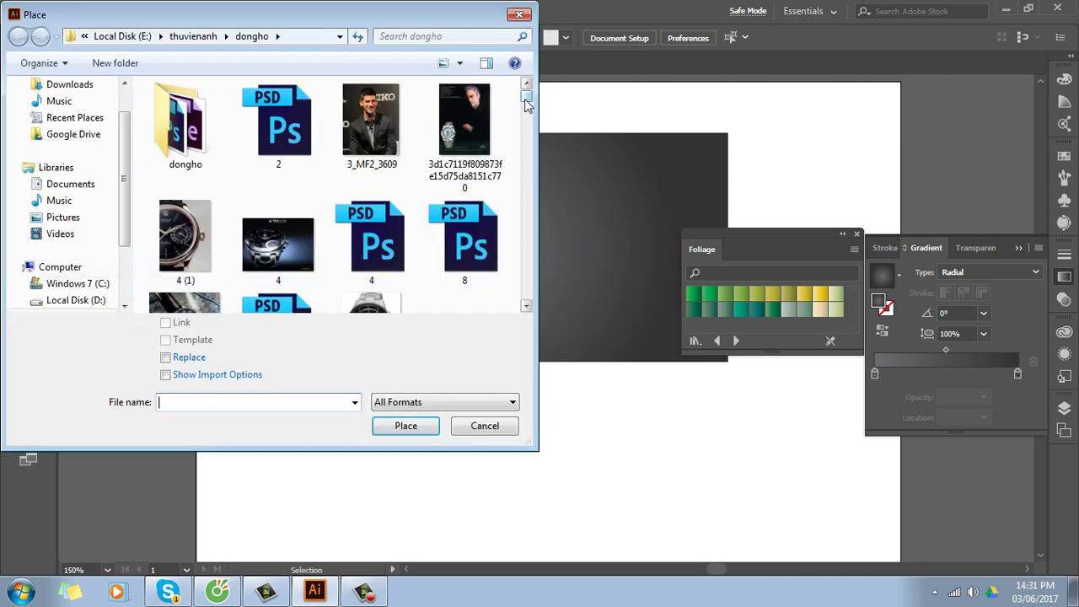
{"action": "left_click", "coordinate": [196, 37]}
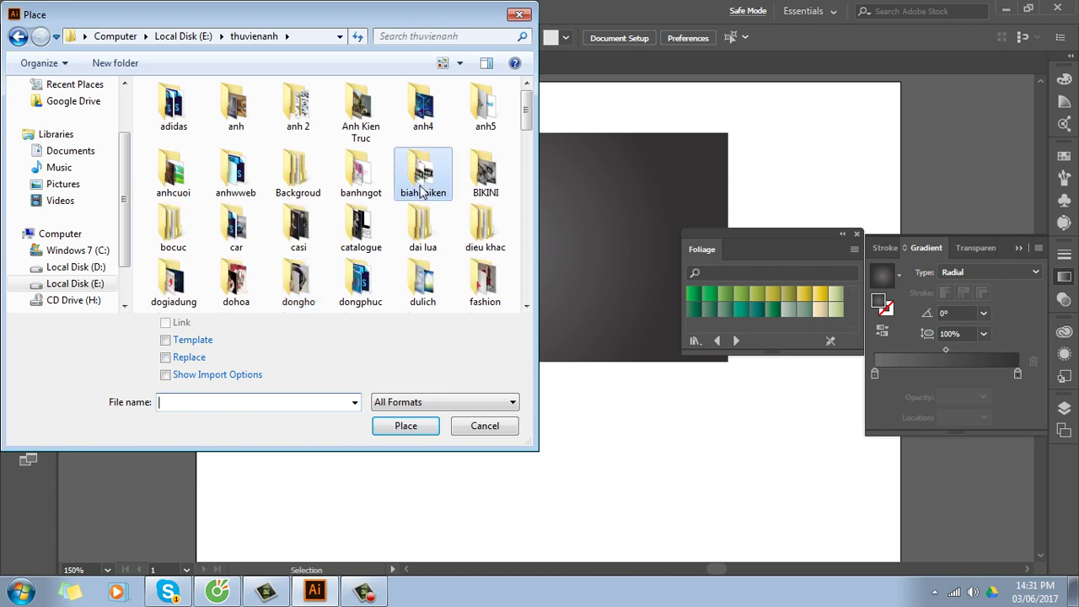
{"action": "scroll", "coordinate": [400, 210], "scroll_direction": "down", "scroll_amount": 4}
{"action": "key", "text": "Right"}
{"action": "key", "text": "Right"}
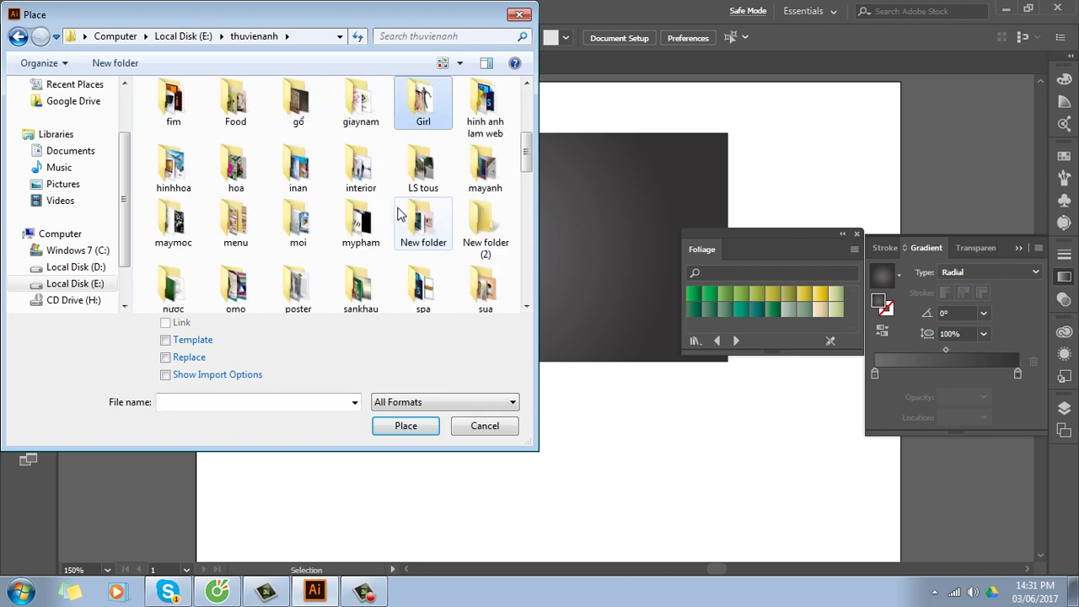
{"action": "key", "text": "Return"}
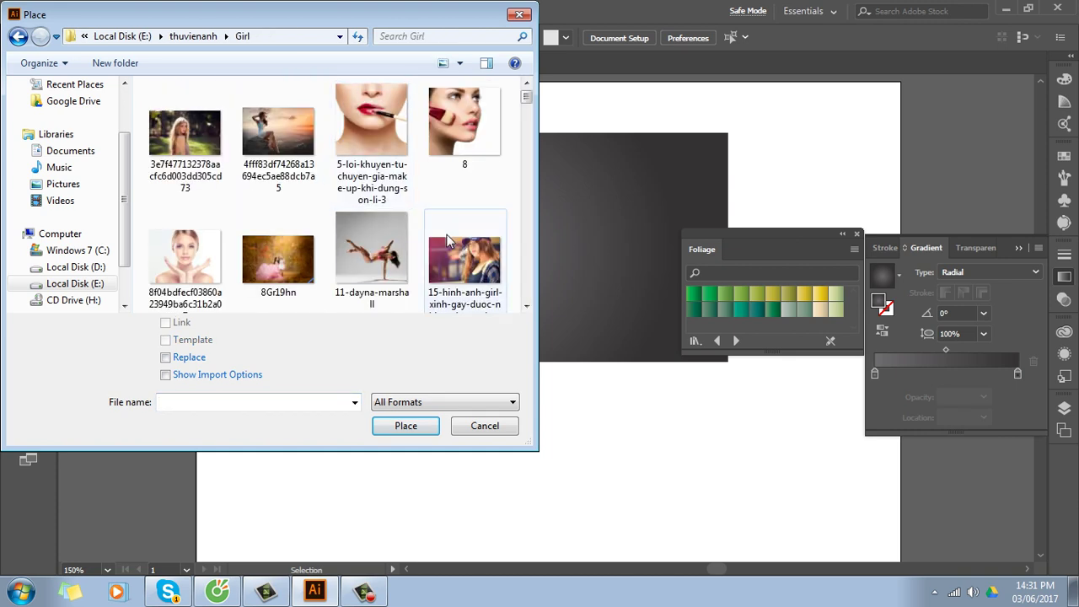
{"action": "scroll", "coordinate": [529, 110], "scroll_direction": "down", "scroll_amount": 2}
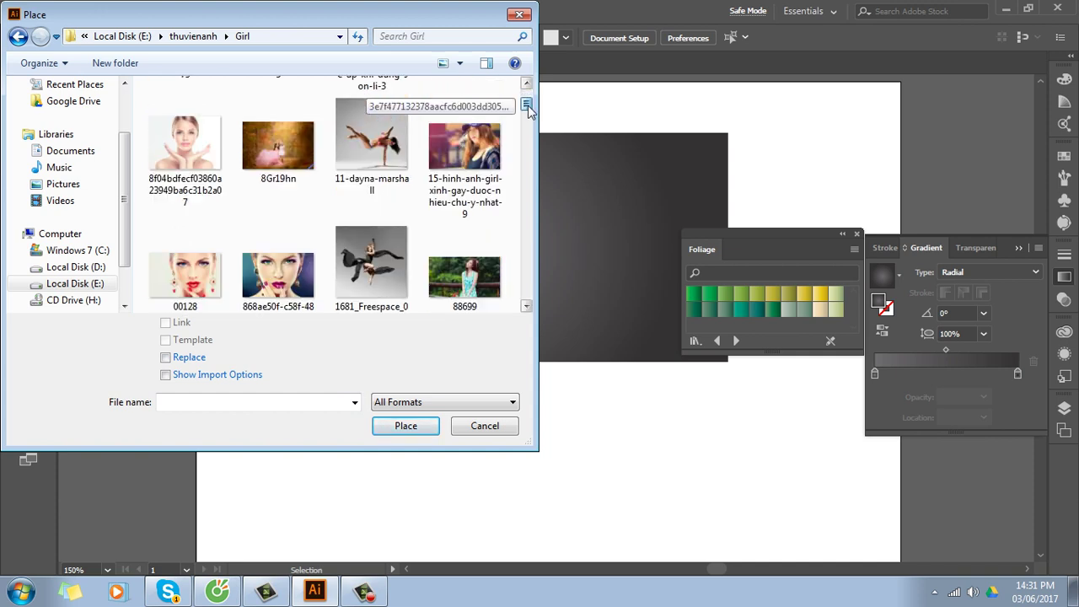
{"action": "scroll", "coordinate": [528, 110], "scroll_direction": "down", "scroll_amount": 2}
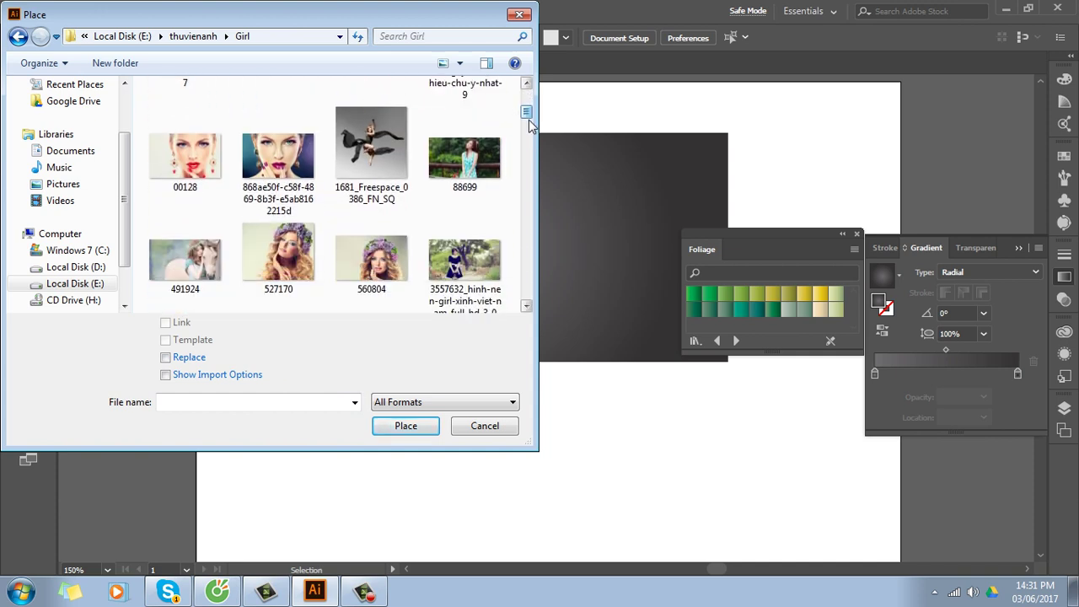
{"action": "left_click", "coordinate": [299, 159]}
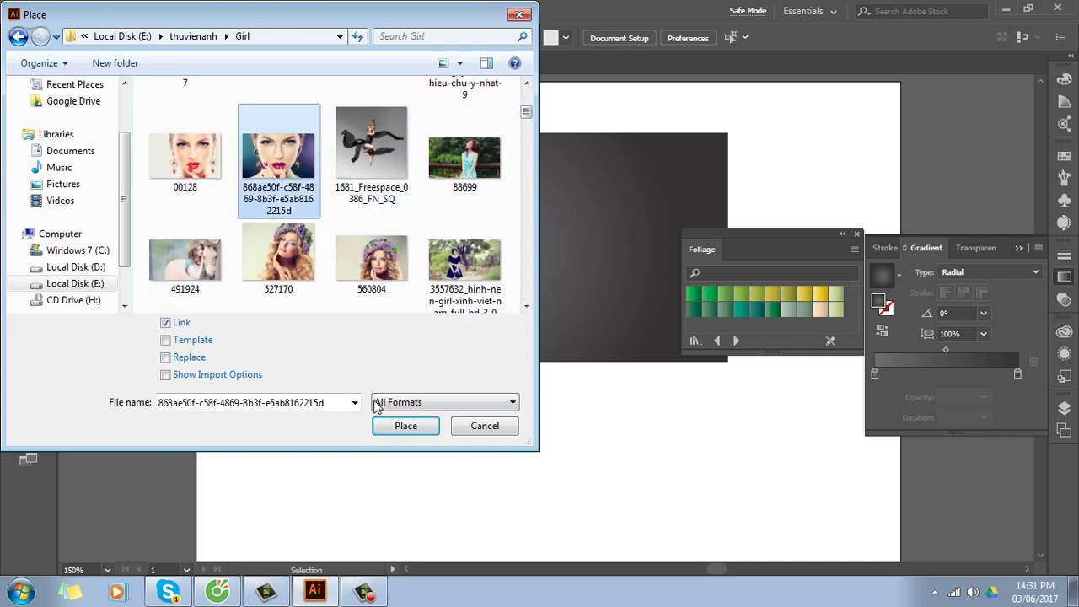
{"action": "left_click", "coordinate": [403, 426]}
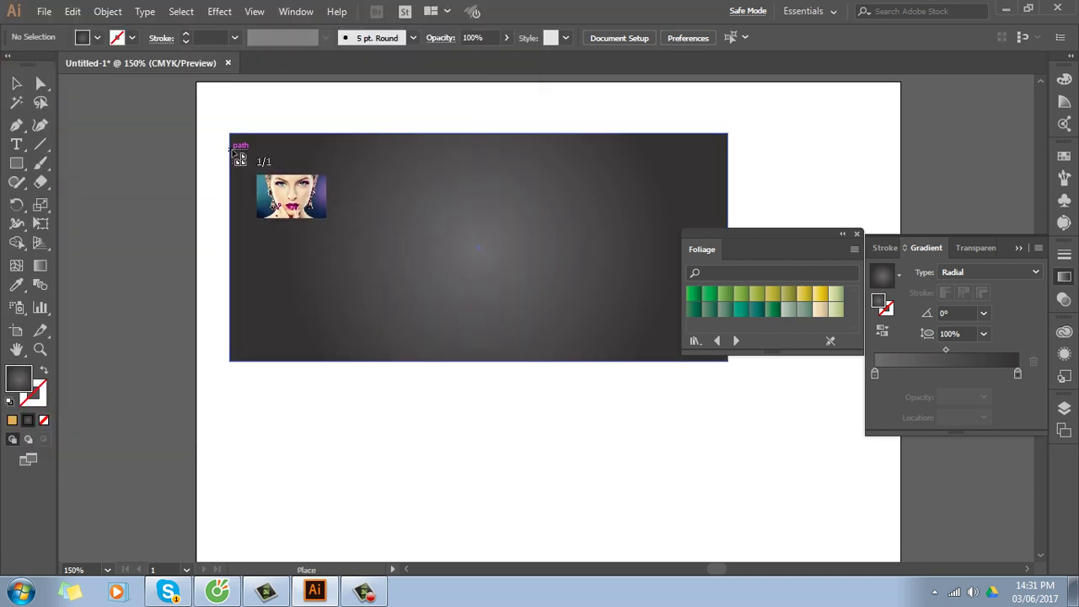
{"action": "left_click_drag", "start_coordinate": [230, 133], "coordinate": [596, 361]}
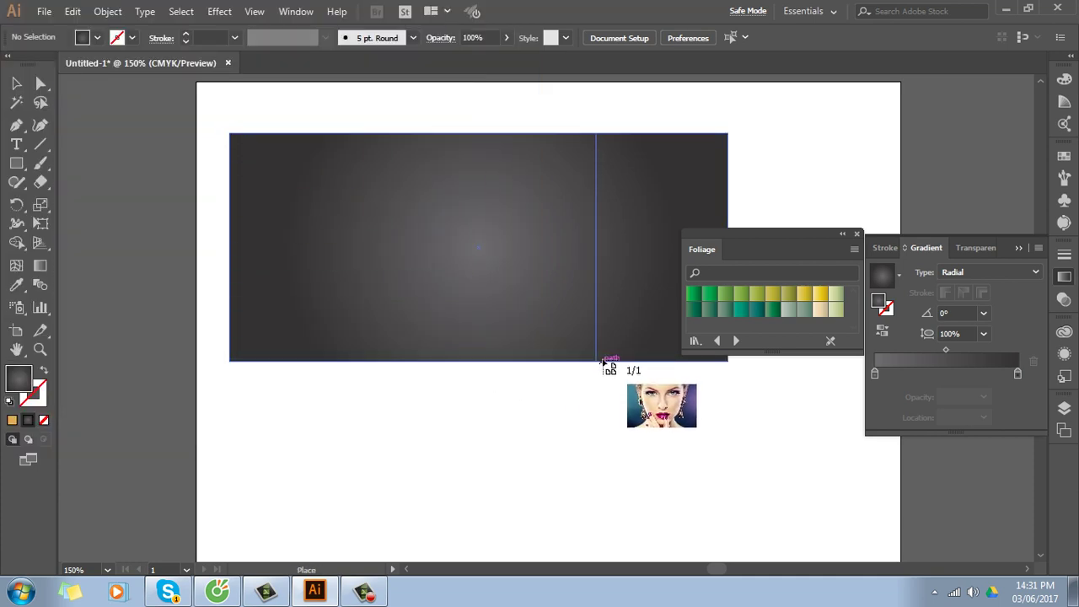
{"action": "left_click", "coordinate": [646, 442]}
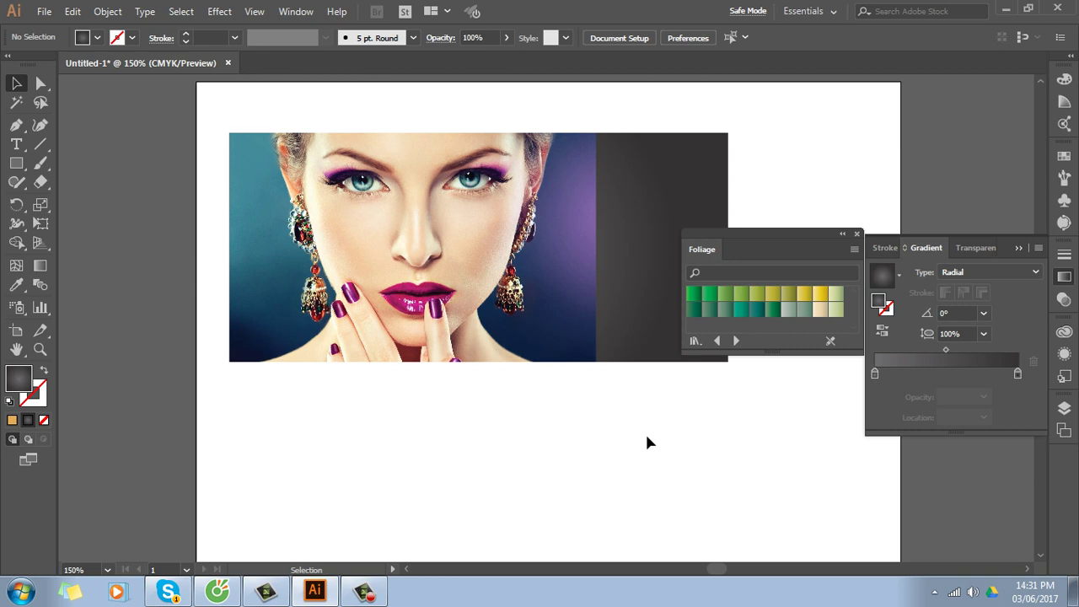
Zoom in on the eyes and trace the right-hand iris as a closed Pen path
{"action": "key", "text": "ctrl+plus"}
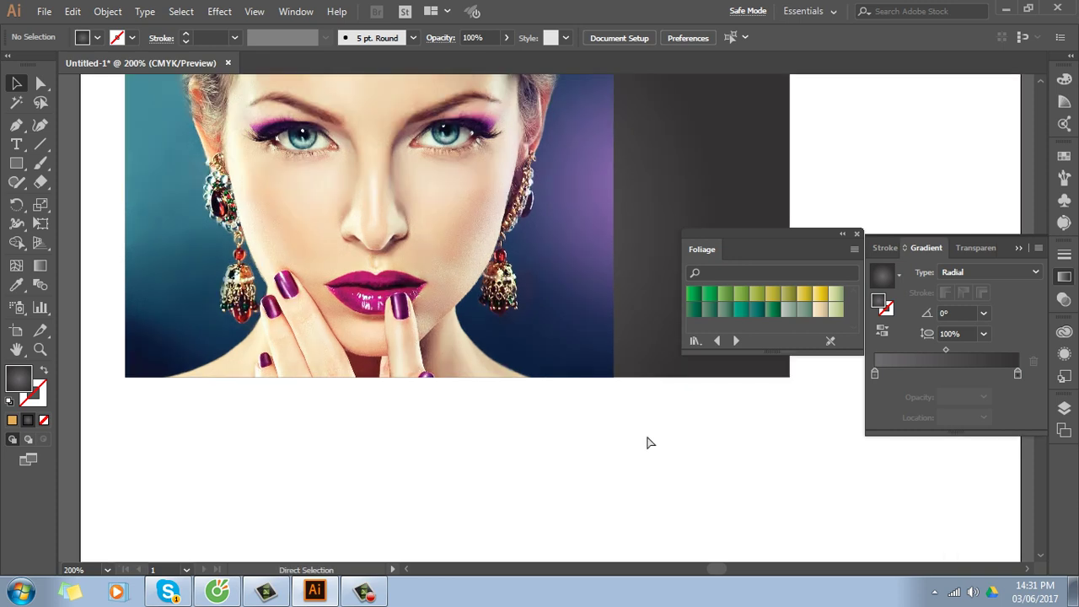
{"action": "key", "text": "ctrl+plus"}
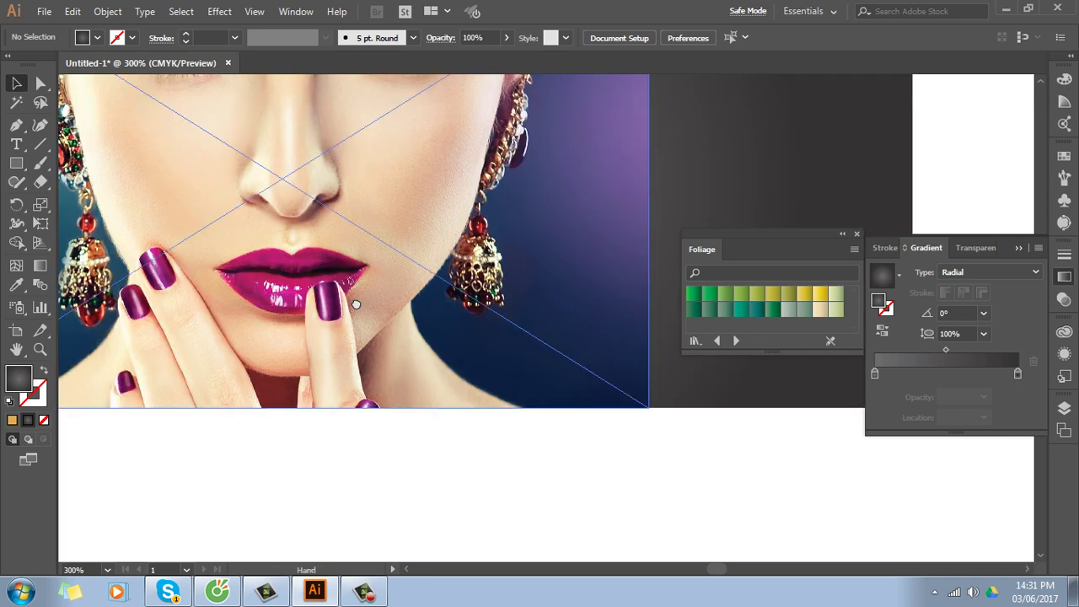
{"action": "scroll", "coordinate": [462, 455], "scroll_direction": "up", "scroll_amount": 5}
{"action": "scroll", "coordinate": [462, 456], "scroll_direction": "left", "scroll_amount": 3}
{"action": "key", "text": "ctrl+plus"}
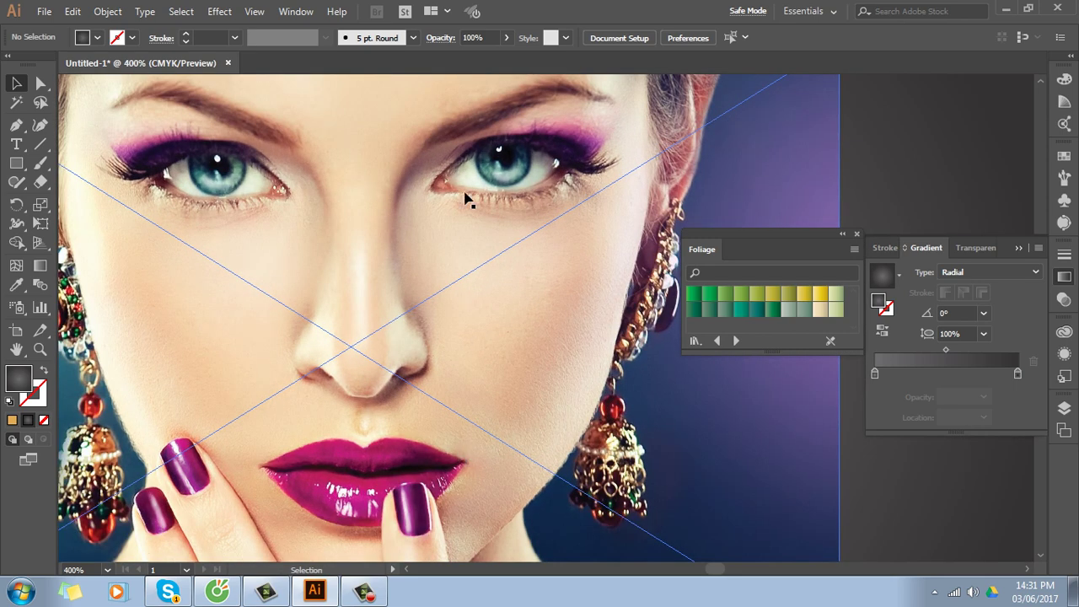
{"action": "scroll", "coordinate": [512, 313], "scroll_direction": "up", "scroll_amount": 3}
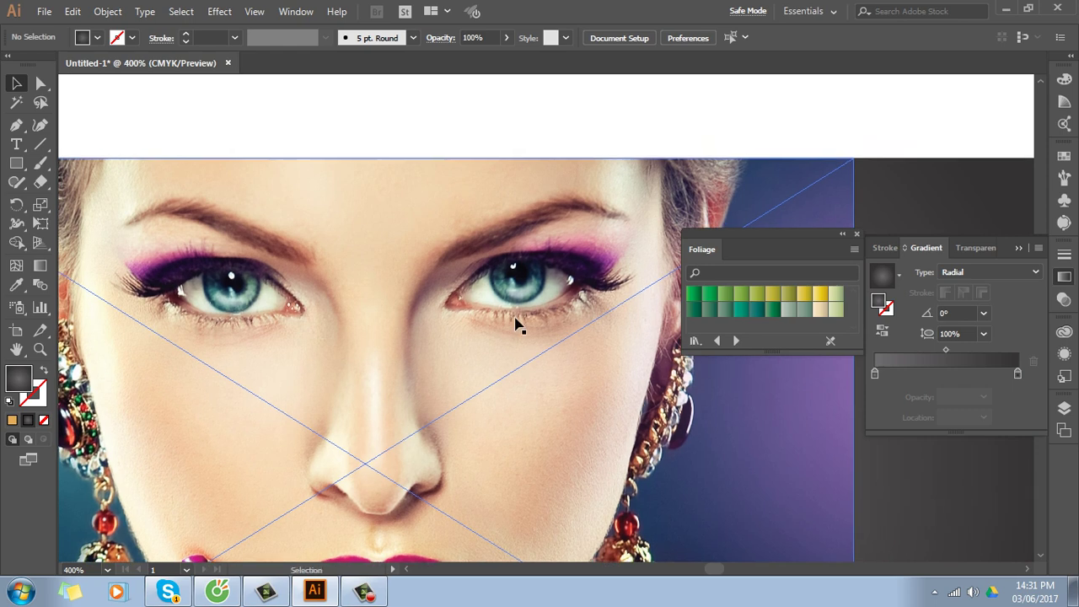
{"action": "key", "text": "ctrl+plus"}
{"action": "key", "text": "p"}
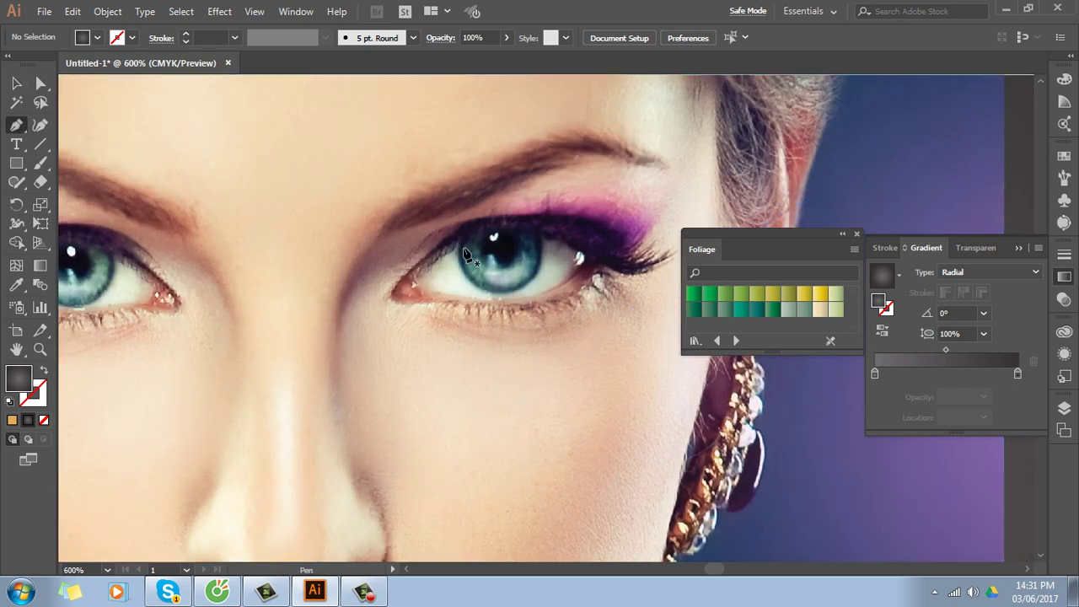
{"action": "left_click", "coordinate": [459, 235]}
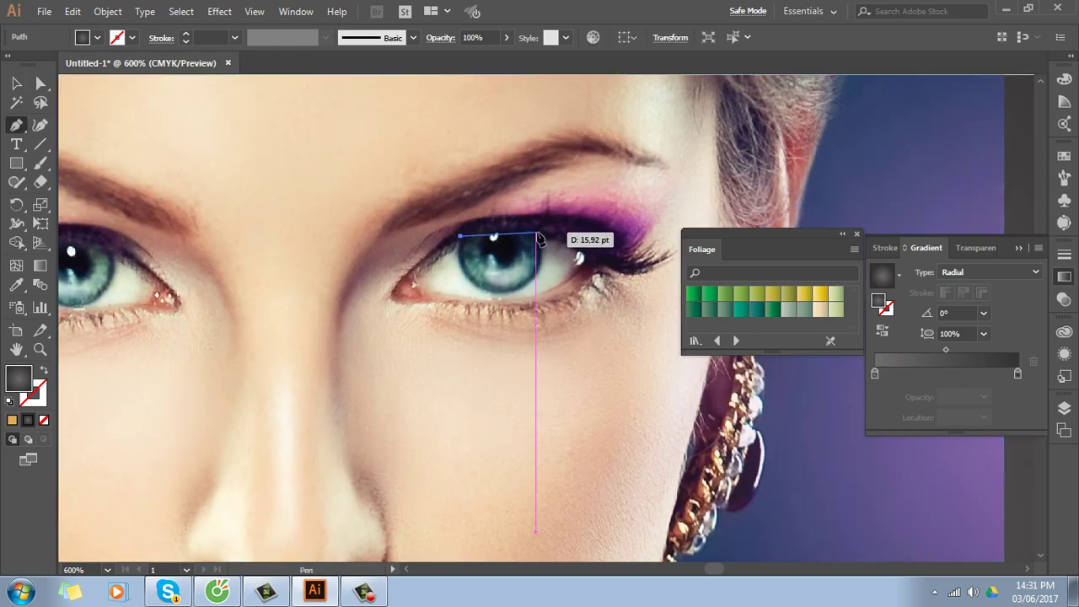
{"action": "mouse_move", "coordinate": [535, 231]}
{"action": "left_mouse_down"}
{"action": "mouse_move", "coordinate": [567, 247]}
{"action": "mouse_move", "coordinate": [513, 295]}
{"action": "left_mouse_up"}
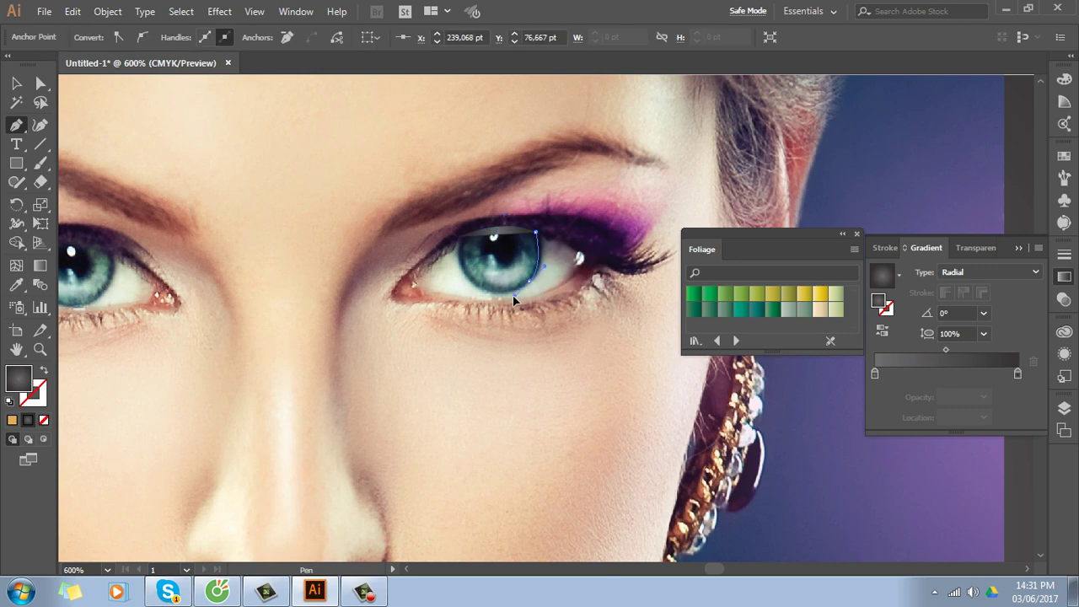
{"action": "left_click", "coordinate": [511, 295]}
{"action": "left_click", "coordinate": [477, 295]}
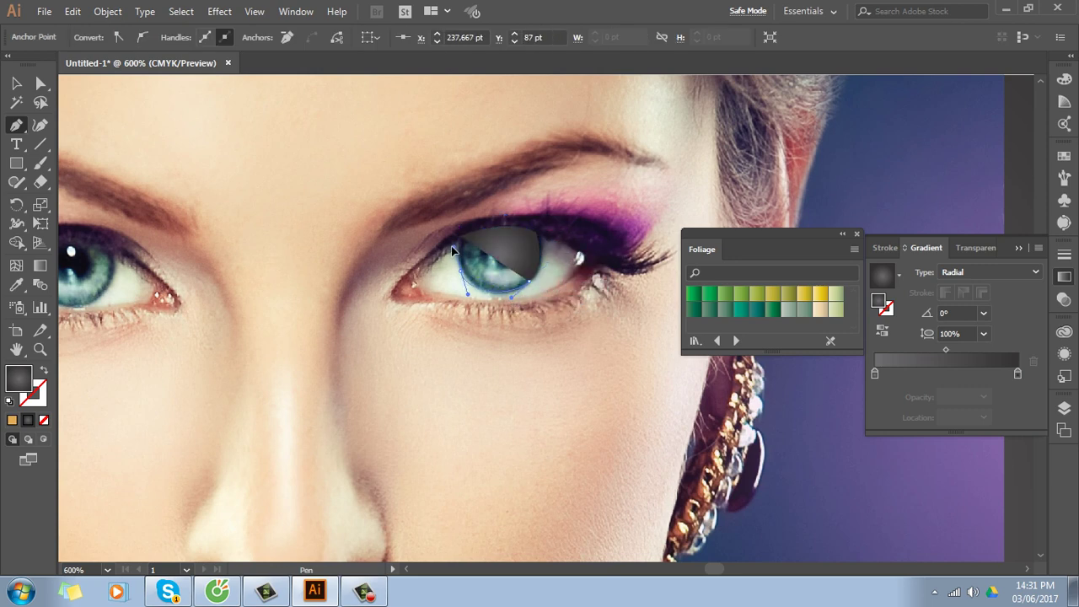
{"action": "left_click", "coordinate": [444, 244]}
{"action": "mouse_move", "coordinate": [461, 228]}
{"action": "left_mouse_down"}
{"action": "mouse_move", "coordinate": [462, 264]}
{"action": "mouse_move", "coordinate": [506, 253]}
{"action": "left_mouse_up"}
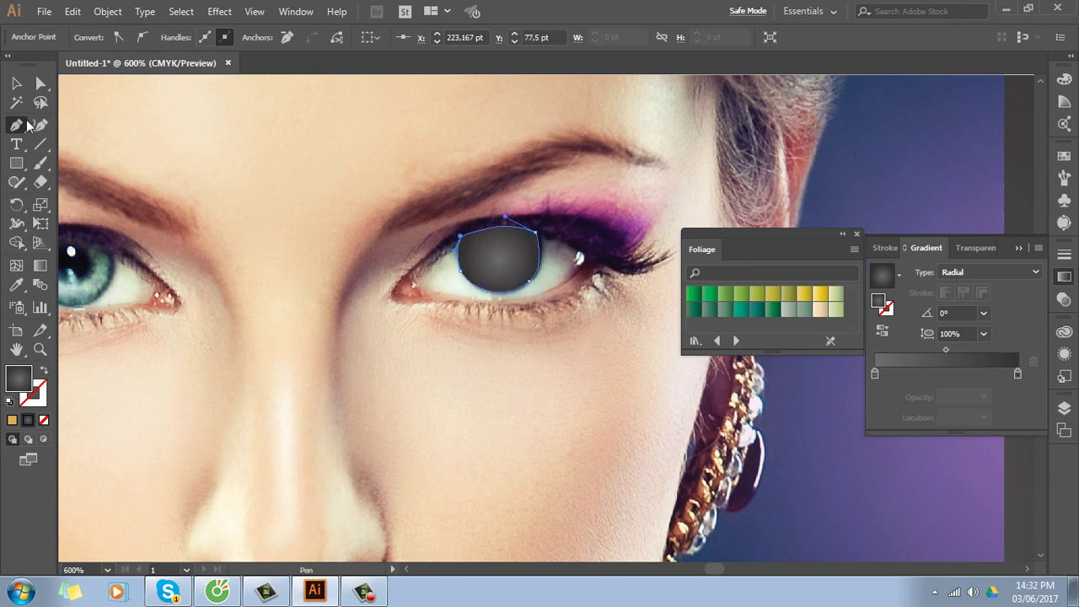
{"action": "left_click", "coordinate": [16, 83]}
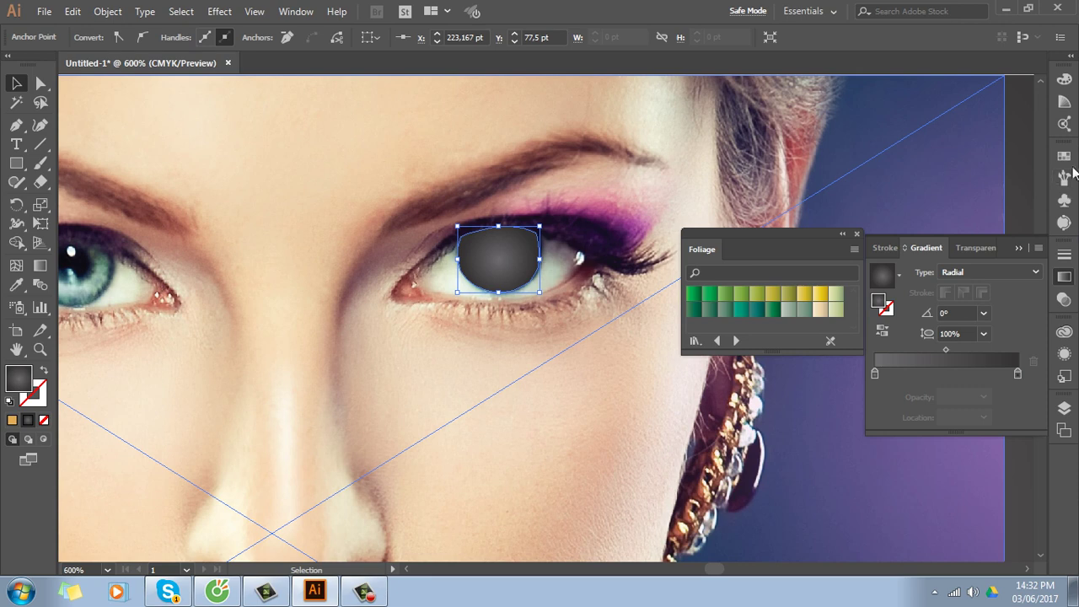
Fill the iris shape yellow and set its blending mode to Color
{"action": "left_click", "coordinate": [1064, 156]}
{"action": "left_click", "coordinate": [923, 199]}
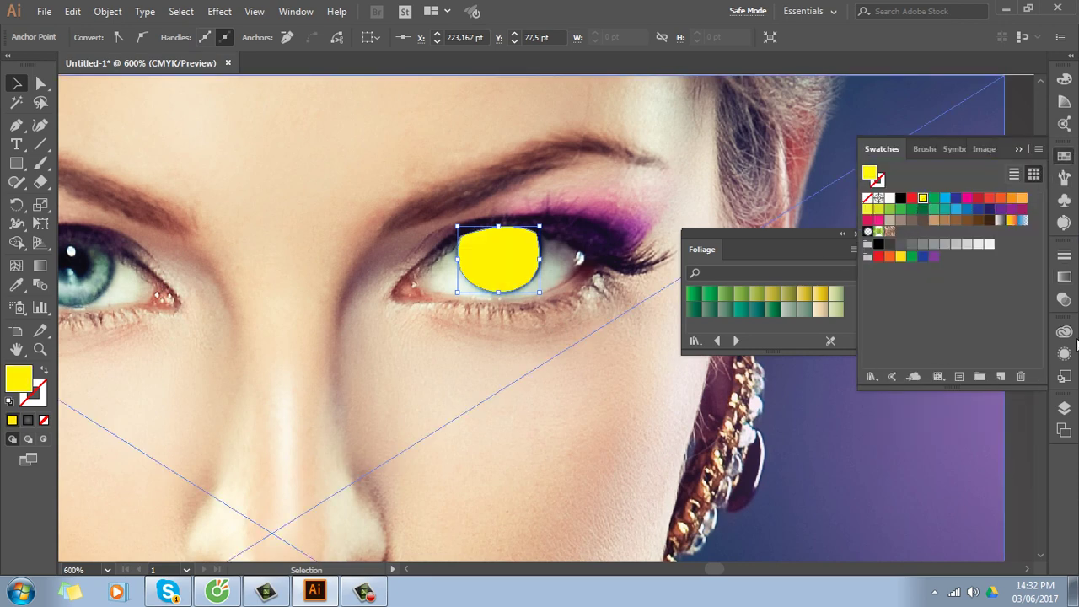
{"action": "left_click", "coordinate": [1064, 299]}
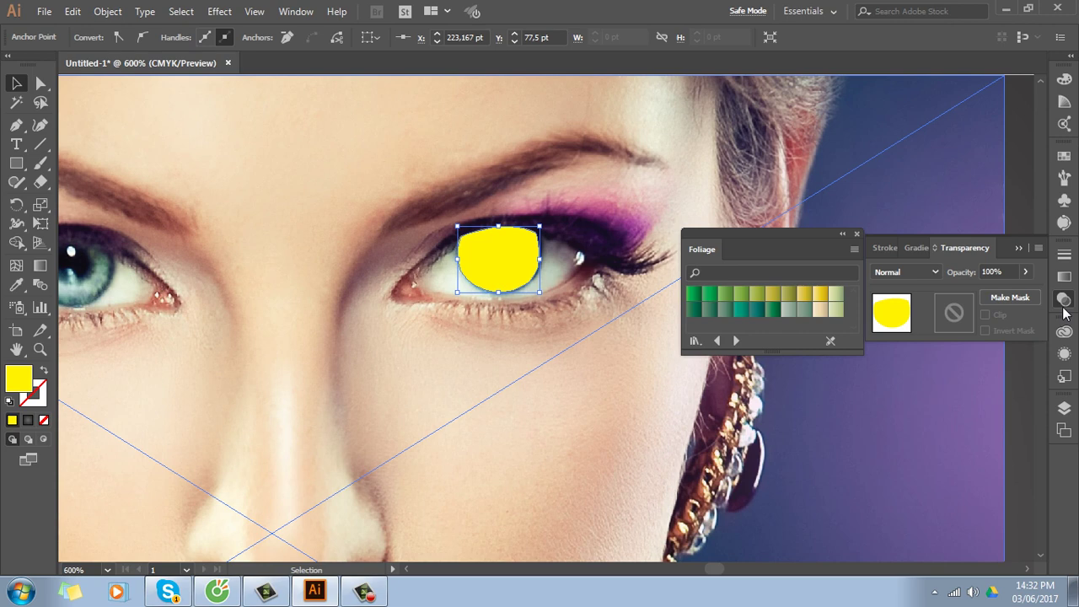
{"action": "left_click", "coordinate": [935, 272]}
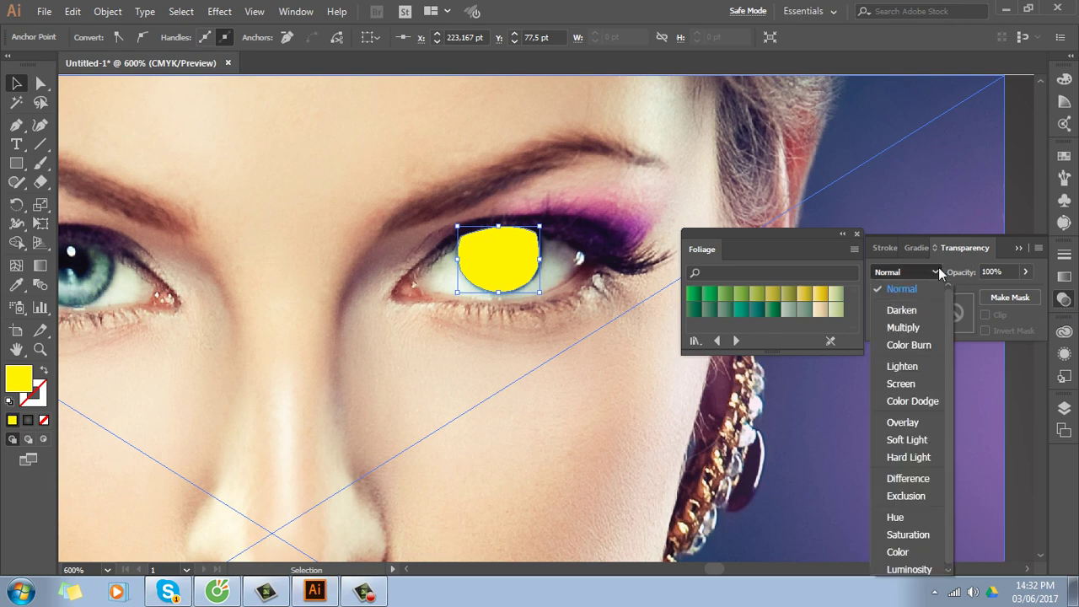
{"action": "left_click", "coordinate": [922, 548]}
{"action": "left_click", "coordinate": [758, 472]}
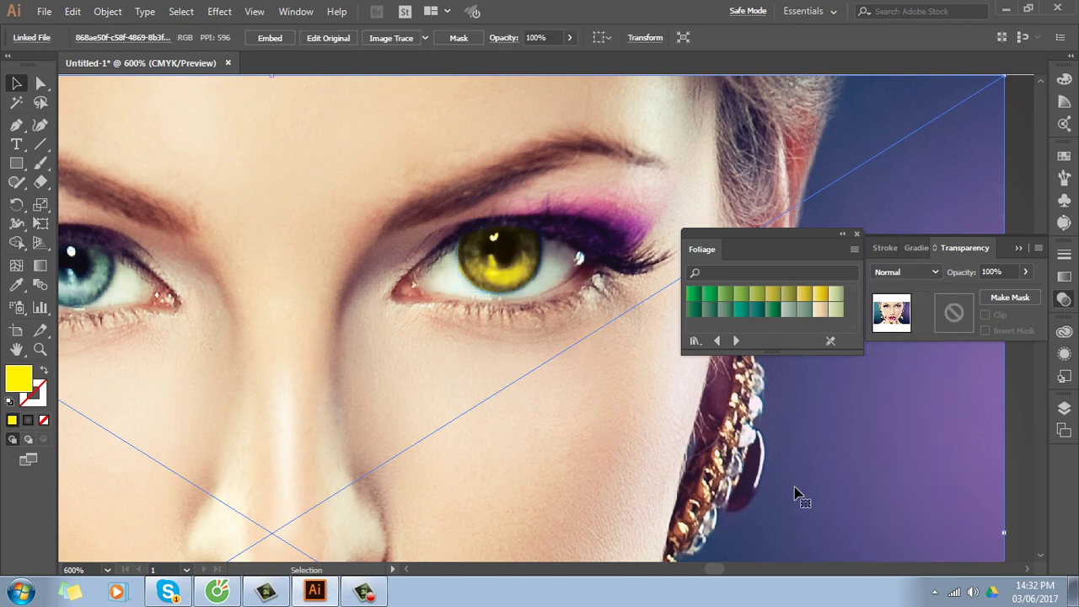
Delete the yellow iris shape and close the Foliage swatch panel
{"action": "key", "text": "ctrl+minus"}
{"action": "key", "text": "ctrl+minus"}
{"action": "key", "text": "ctrl+minus"}
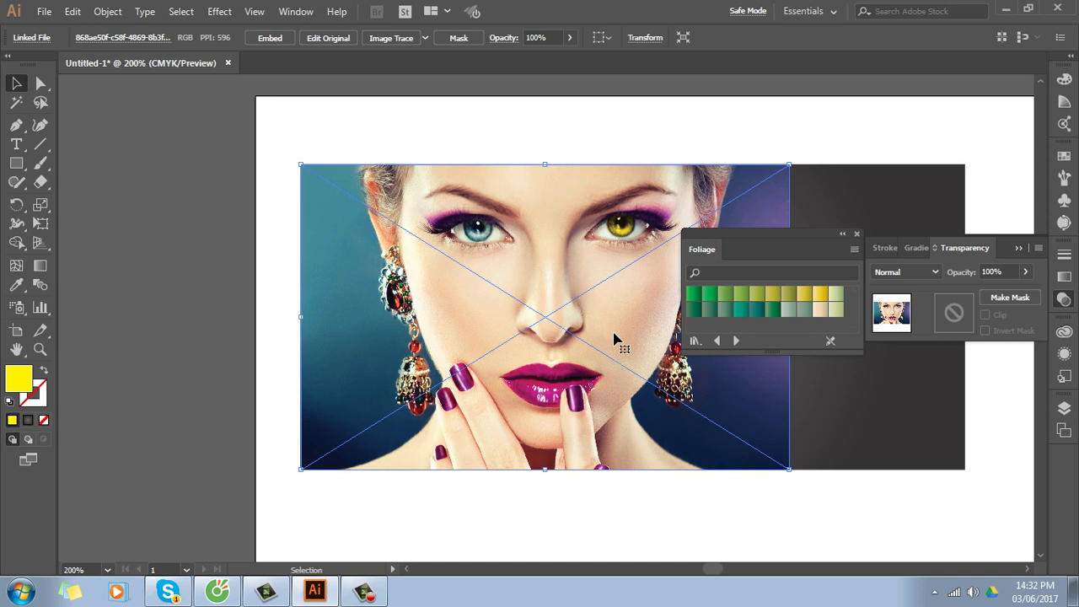
{"action": "left_click", "coordinate": [632, 223]}
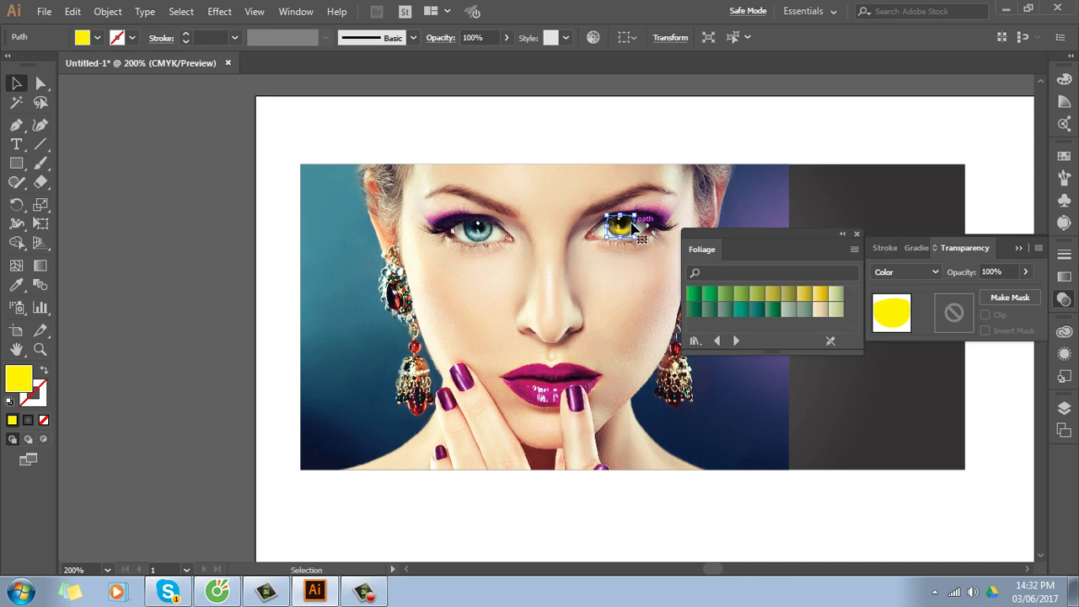
{"action": "key", "text": "Delete"}
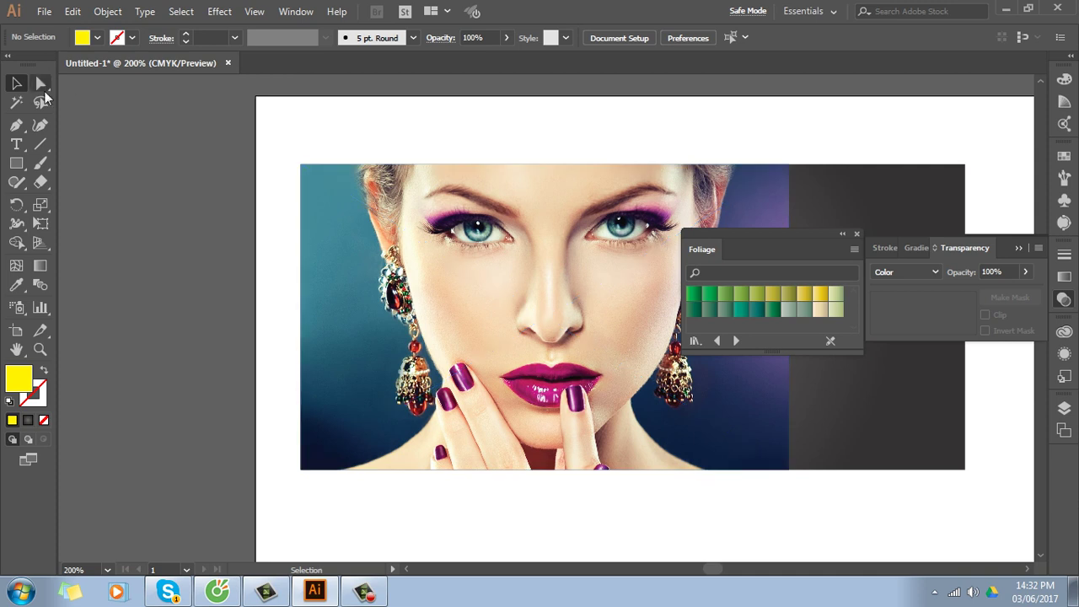
{"action": "left_click", "coordinate": [858, 235]}
Draw a rectangle covering the portrait photo and fill it with a gradient
{"action": "left_click", "coordinate": [14, 164]}
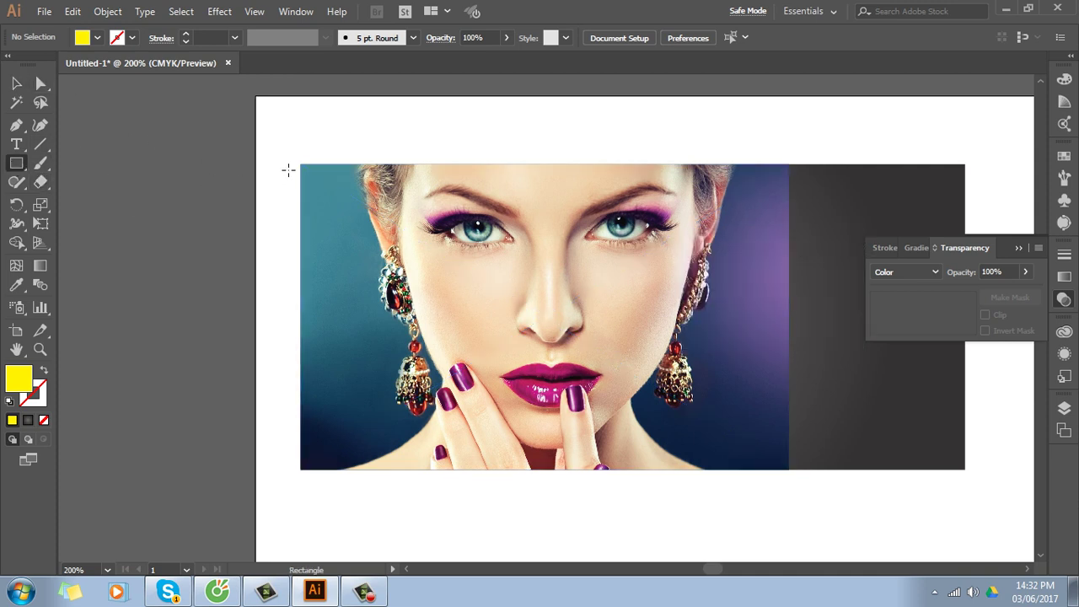
{"action": "mouse_move", "coordinate": [301, 164]}
{"action": "left_mouse_down"}
{"action": "mouse_move", "coordinate": [768, 468]}
{"action": "mouse_move", "coordinate": [788, 469]}
{"action": "left_mouse_up"}
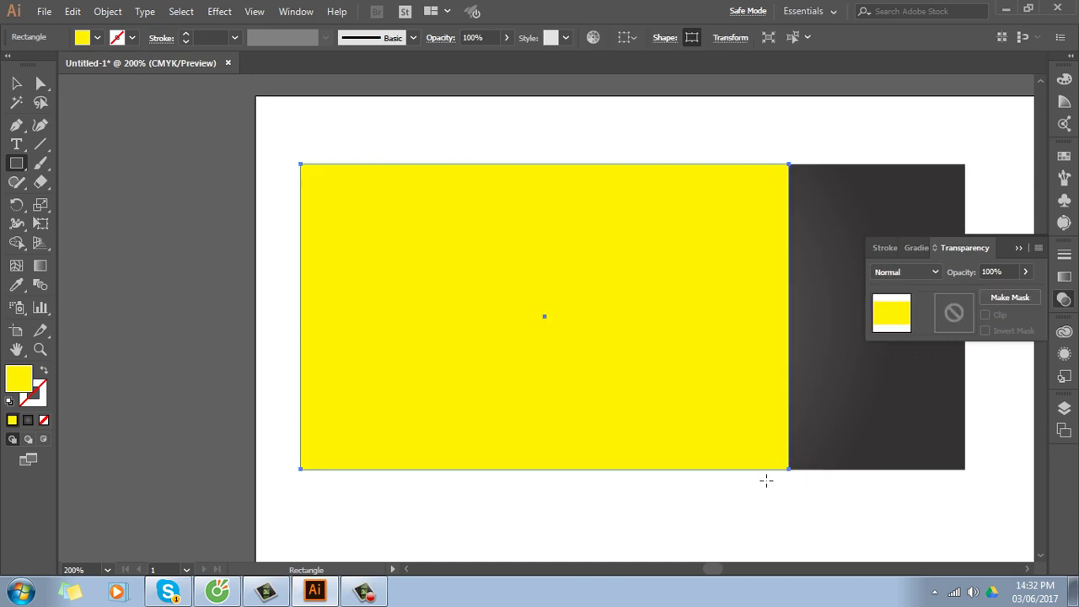
{"action": "left_click", "coordinate": [1065, 278]}
{"action": "left_click", "coordinate": [978, 360]}
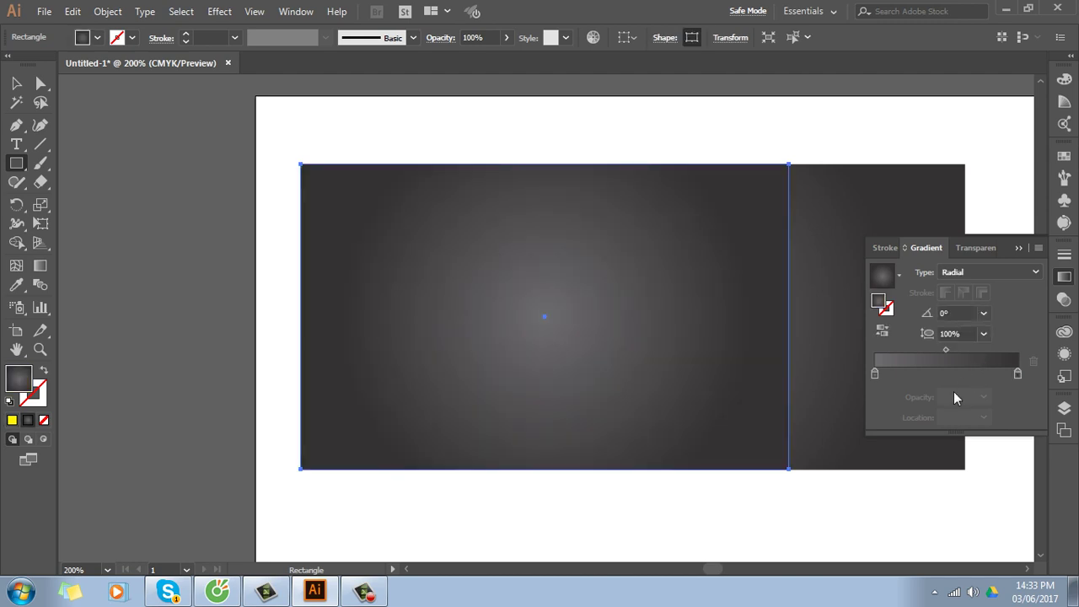
Make the gradient linear from white to blue, then show the Transparency settings
{"action": "double_click", "coordinate": [1017, 374]}
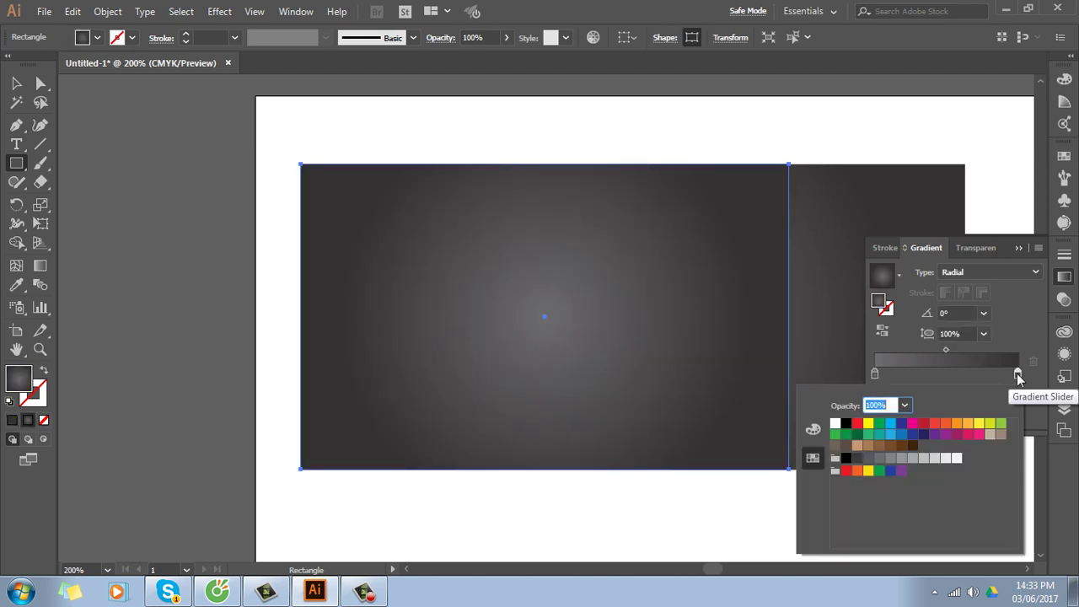
{"action": "left_click", "coordinate": [901, 434]}
{"action": "left_click", "coordinate": [874, 374]}
{"action": "double_click", "coordinate": [874, 374]}
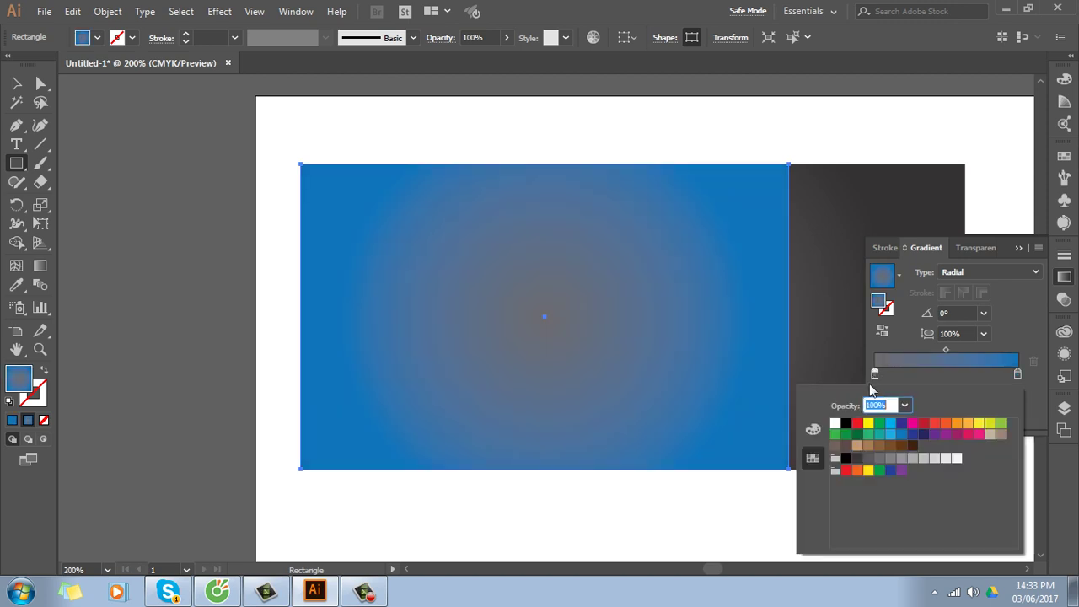
{"action": "left_click", "coordinate": [835, 423]}
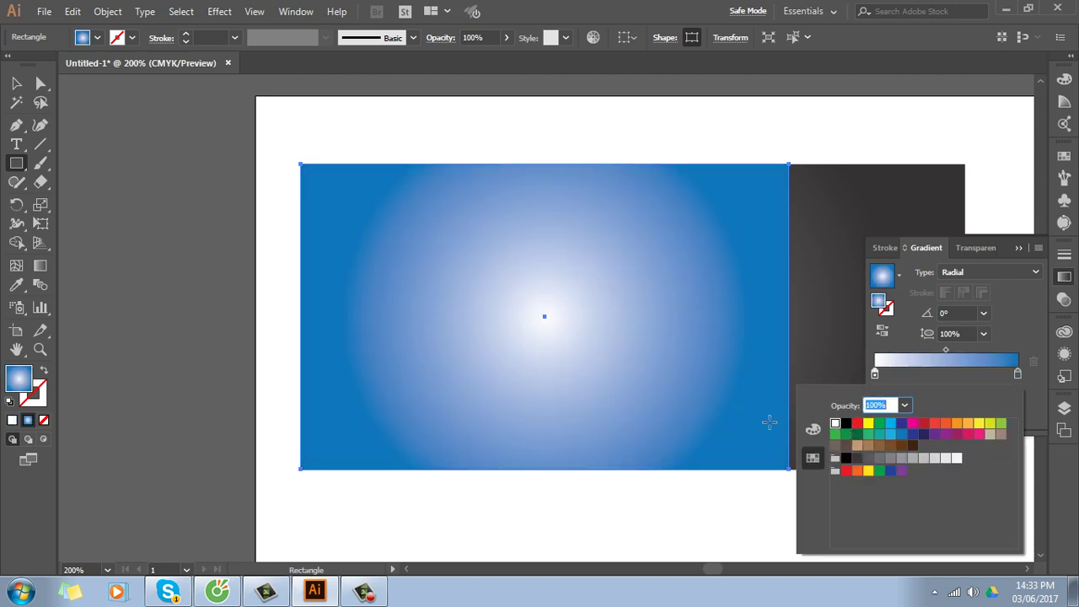
{"action": "left_click", "coordinate": [1005, 271]}
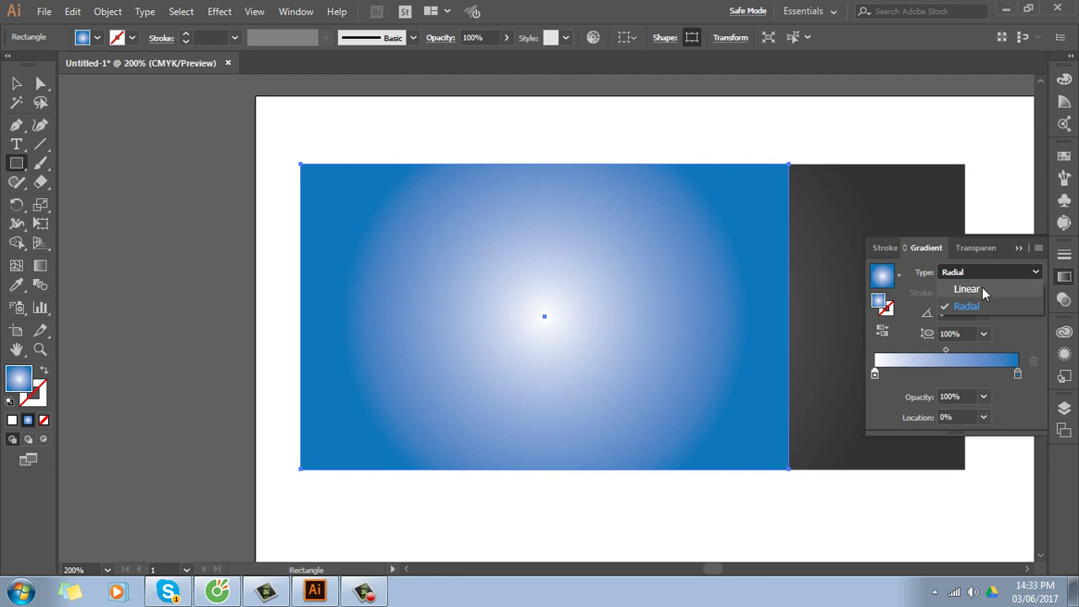
{"action": "left_click", "coordinate": [982, 288]}
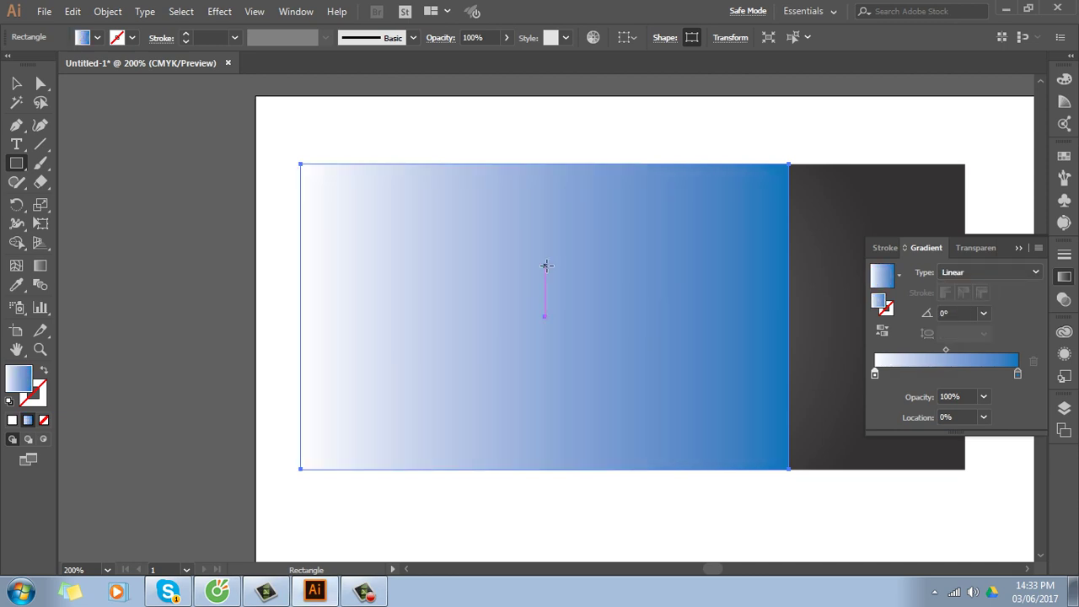
{"action": "left_click", "coordinate": [16, 83]}
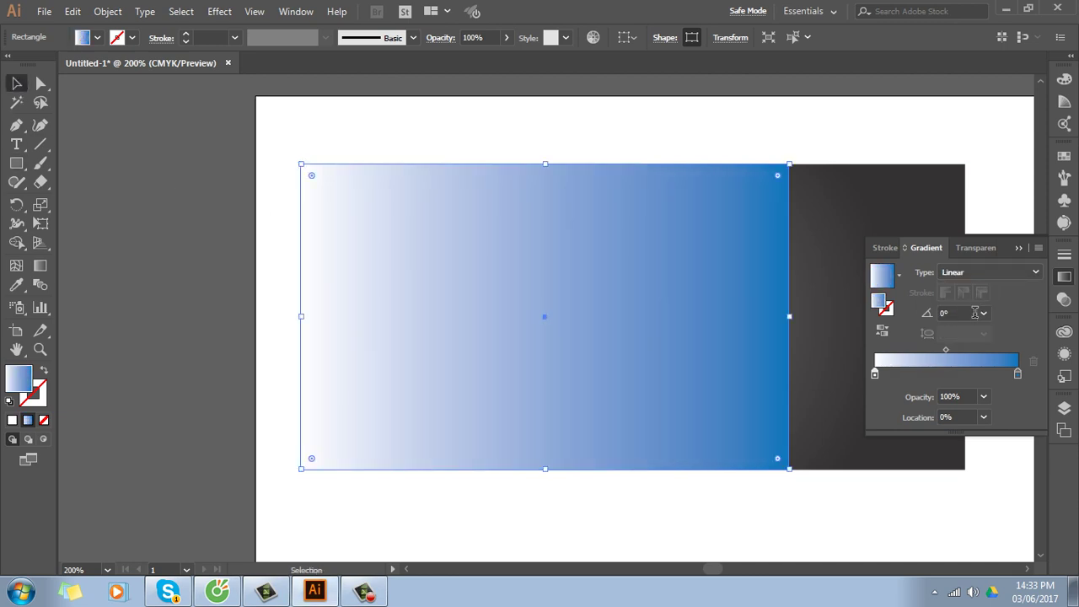
{"action": "left_click", "coordinate": [1064, 299]}
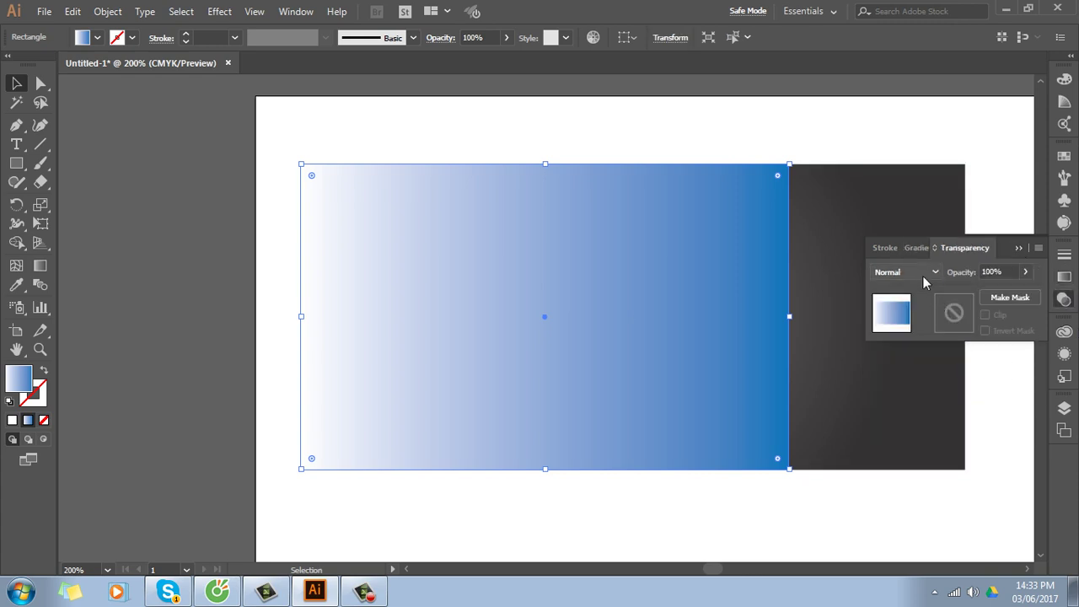
Set the gradient rectangle's blending mode to Soft Light and deselect it to view the tint
{"action": "left_click", "coordinate": [934, 272]}
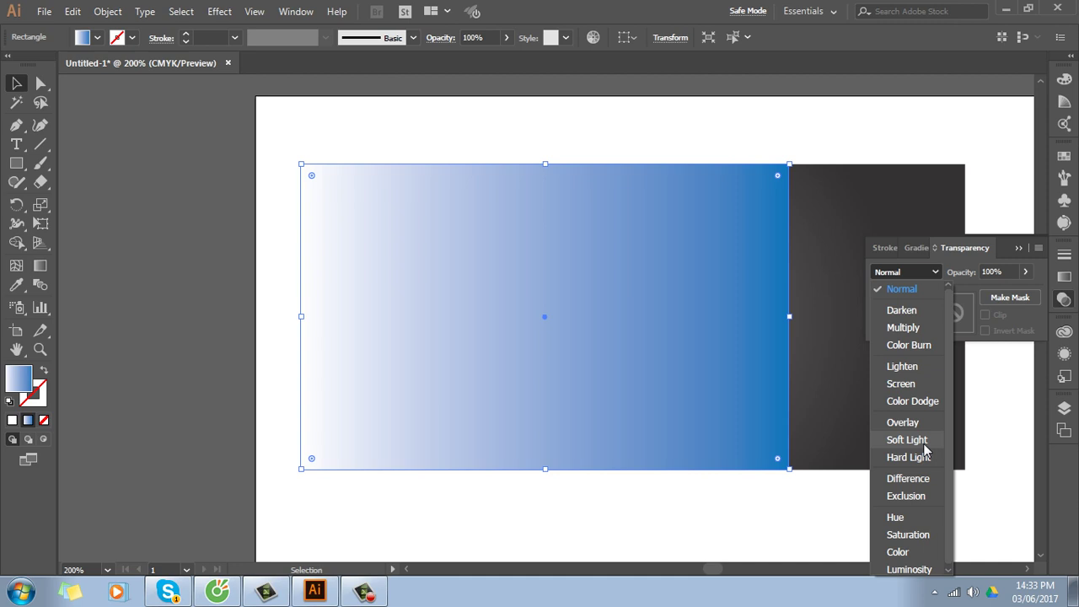
{"action": "left_click", "coordinate": [923, 441]}
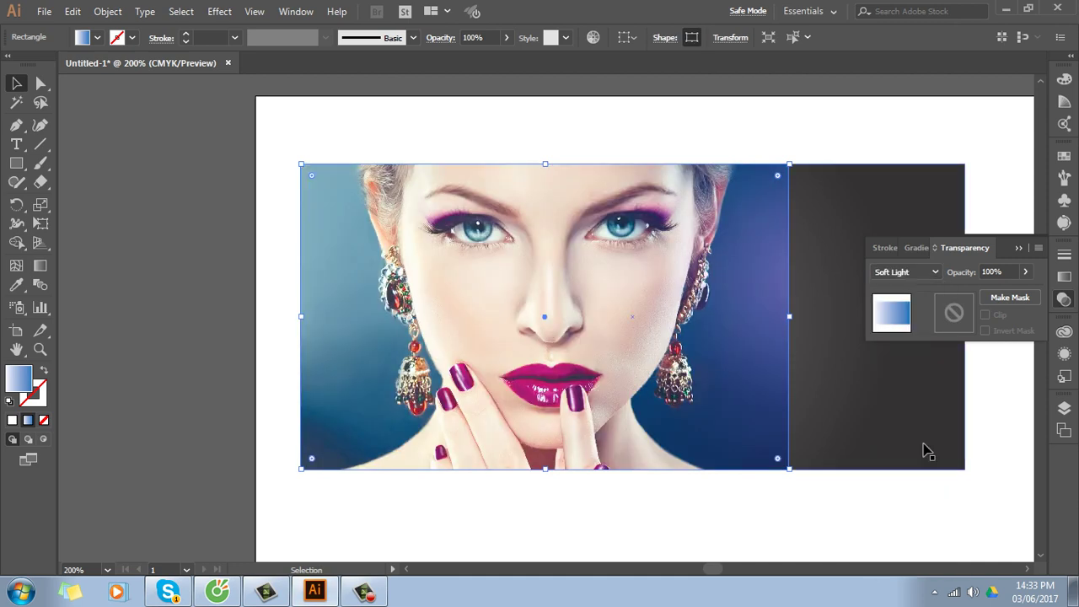
{"action": "left_click", "coordinate": [826, 511]}
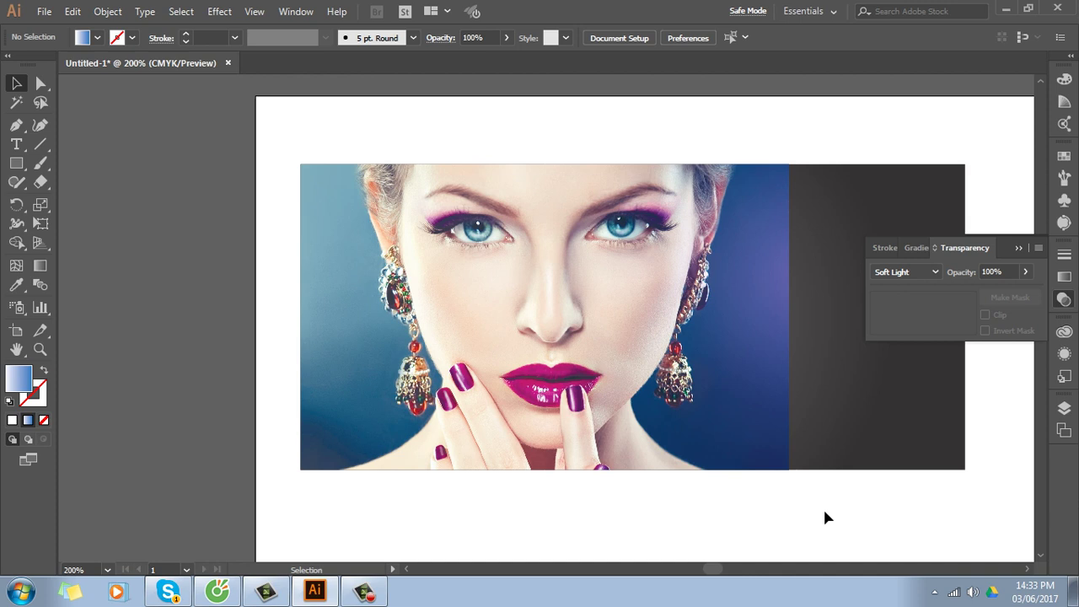
Select the overlay and recolour its gradient stops: orange on the left, purple on the right
{"action": "left_click_drag", "start_coordinate": [508, 387], "coordinate": [287, 389]}
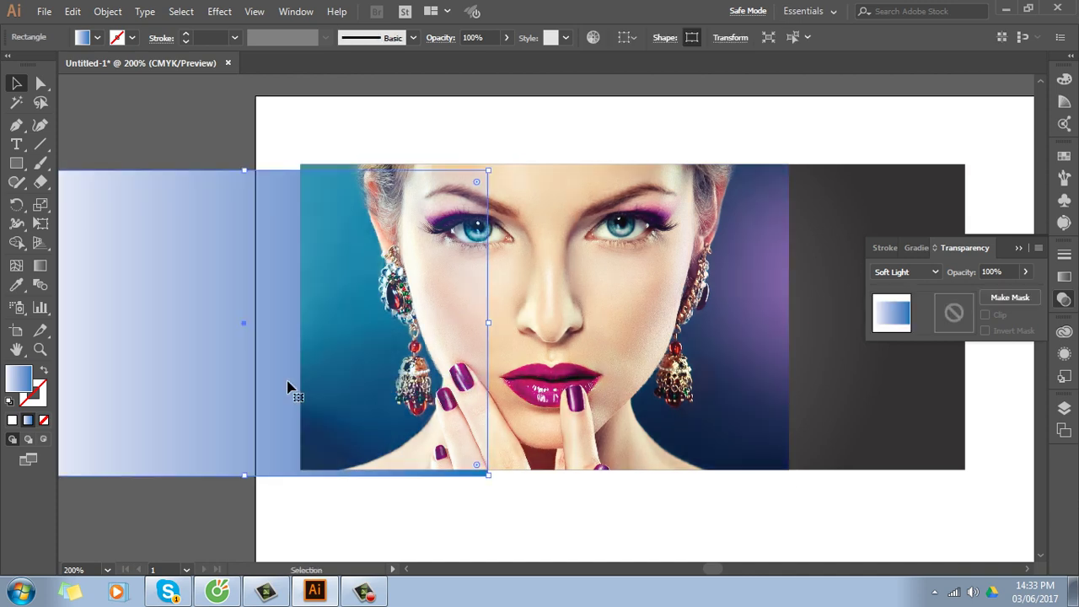
{"action": "left_click", "coordinate": [633, 312]}
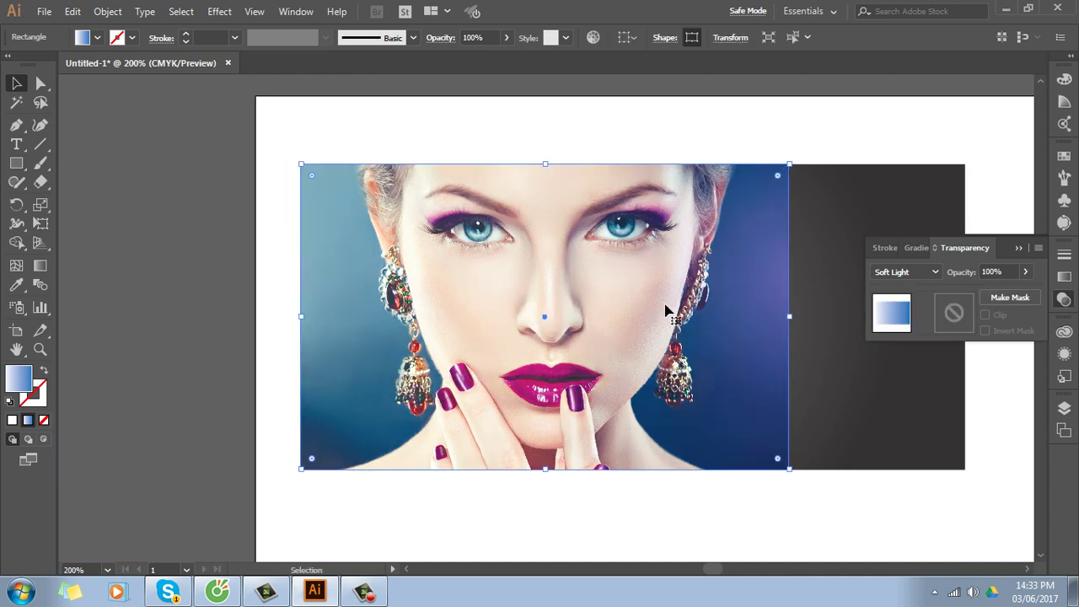
{"action": "left_click", "coordinate": [1065, 278]}
{"action": "double_click", "coordinate": [1018, 376]}
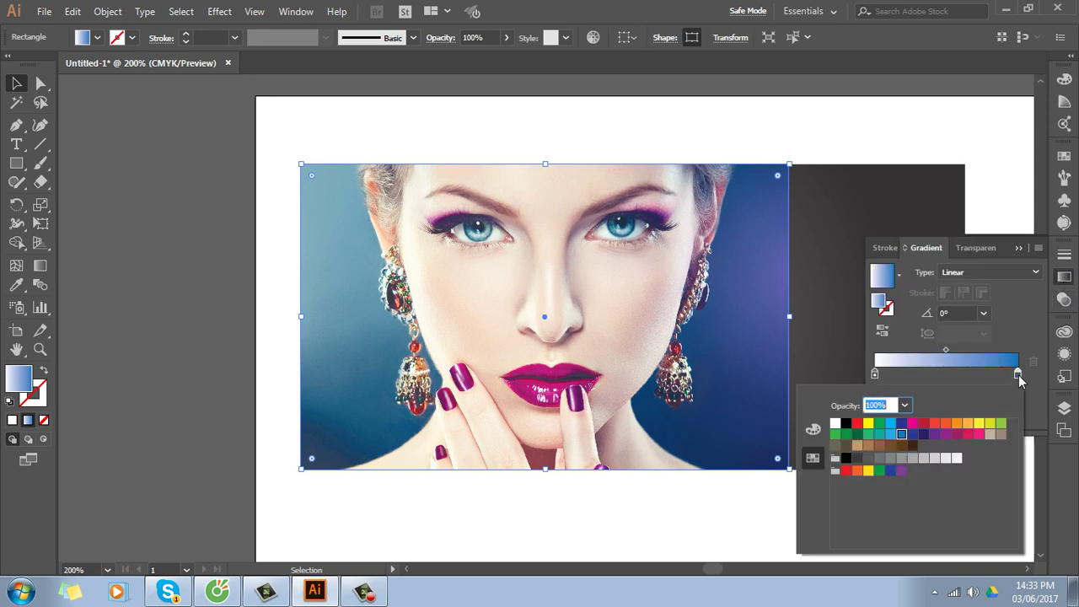
{"action": "left_click", "coordinate": [945, 434]}
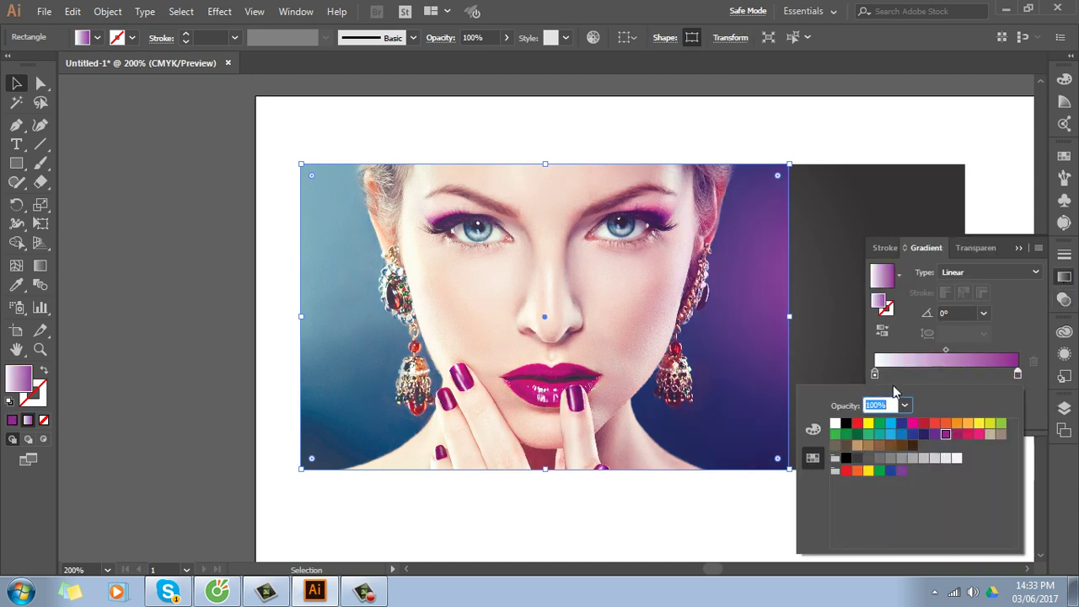
{"action": "left_click", "coordinate": [875, 374]}
{"action": "double_click", "coordinate": [874, 373]}
{"action": "left_click", "coordinate": [968, 424]}
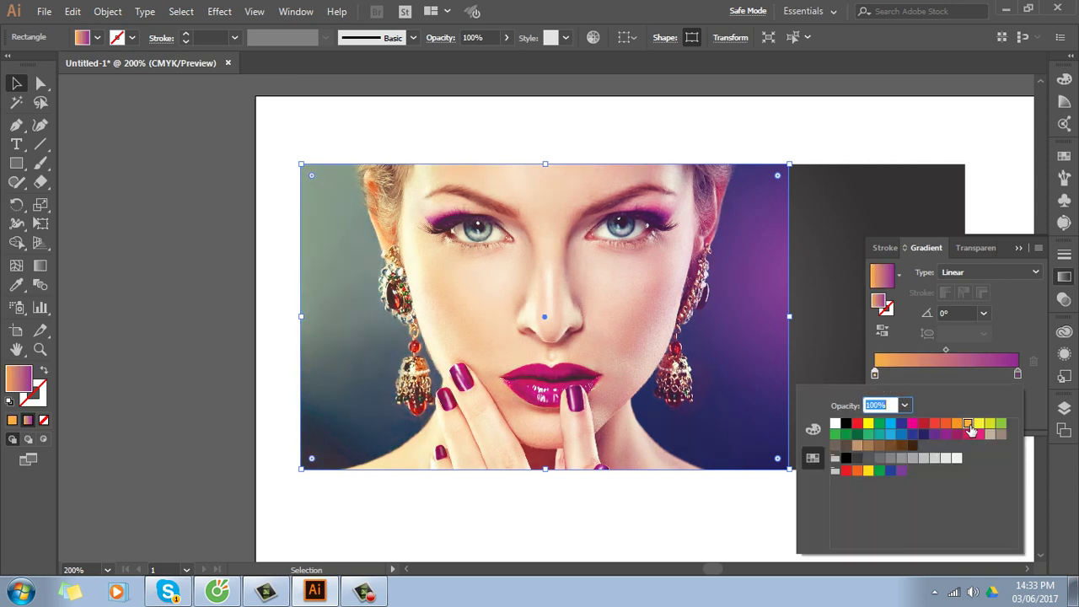
{"action": "left_click", "coordinate": [658, 511]}
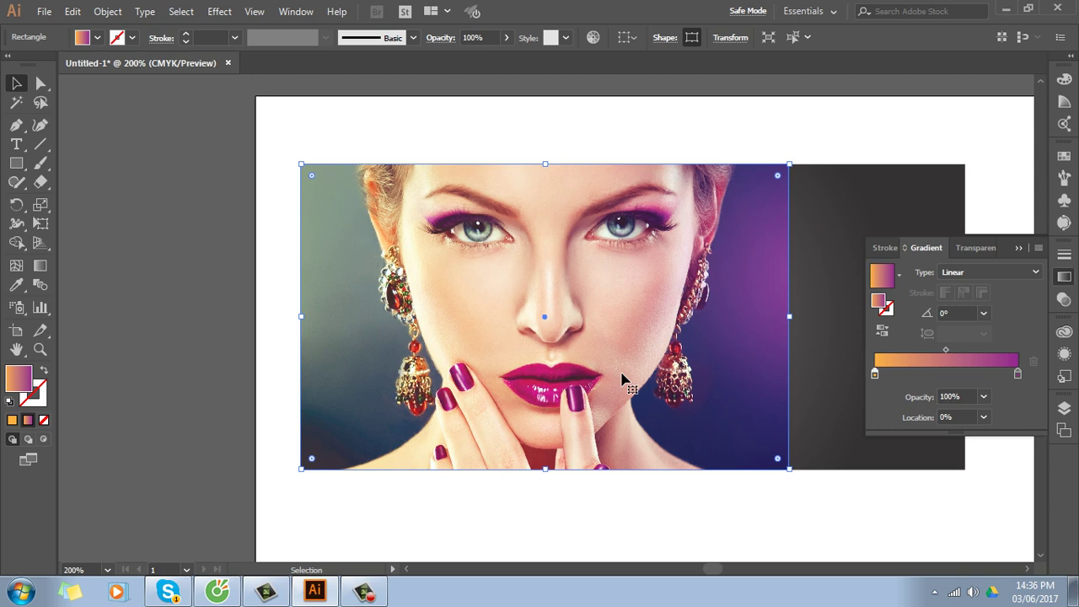
Drag the gradient rectangle off the portrait photo and delete it
{"action": "left_click", "coordinate": [772, 128]}
{"action": "left_click", "coordinate": [650, 295]}
{"action": "left_click_drag", "start_coordinate": [650, 295], "coordinate": [226, 362]}
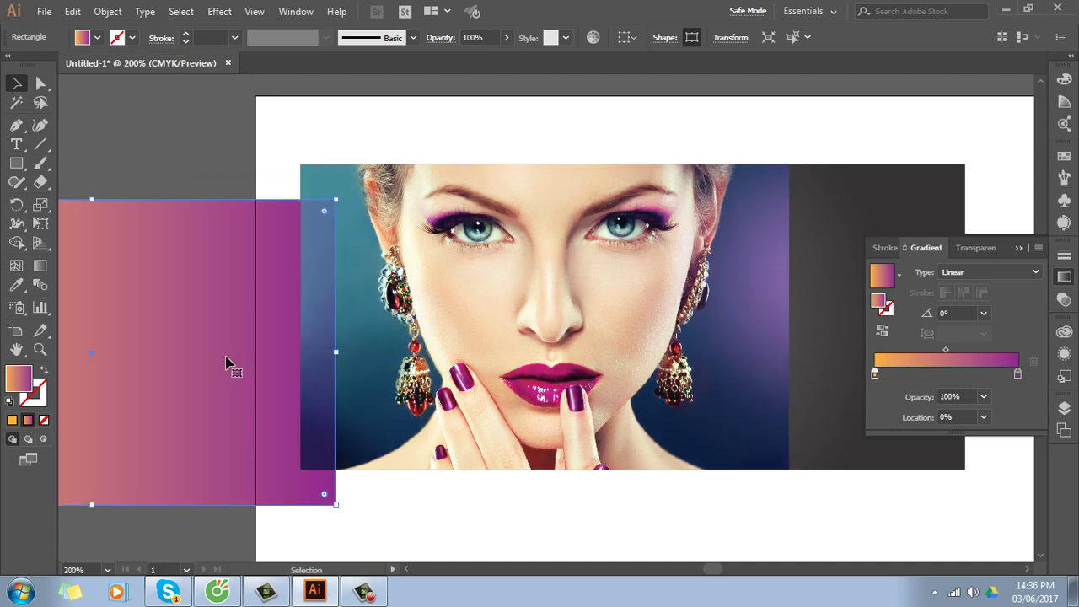
{"action": "key", "text": "Delete"}
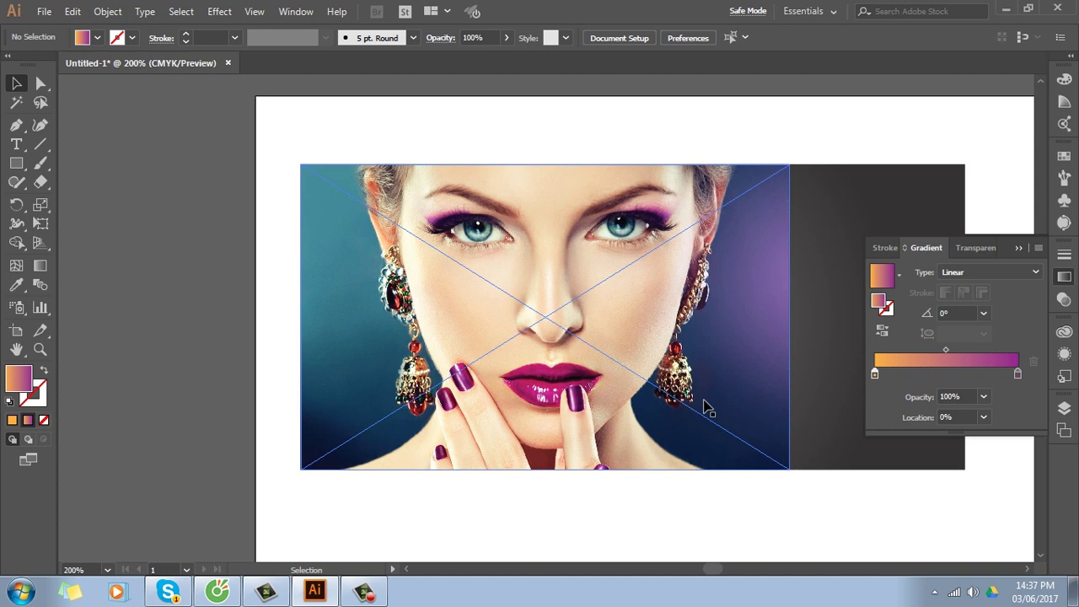
Select the placed portrait photo and show its Transparency settings (Normal, 100% opacity)
{"action": "left_click", "coordinate": [1018, 248]}
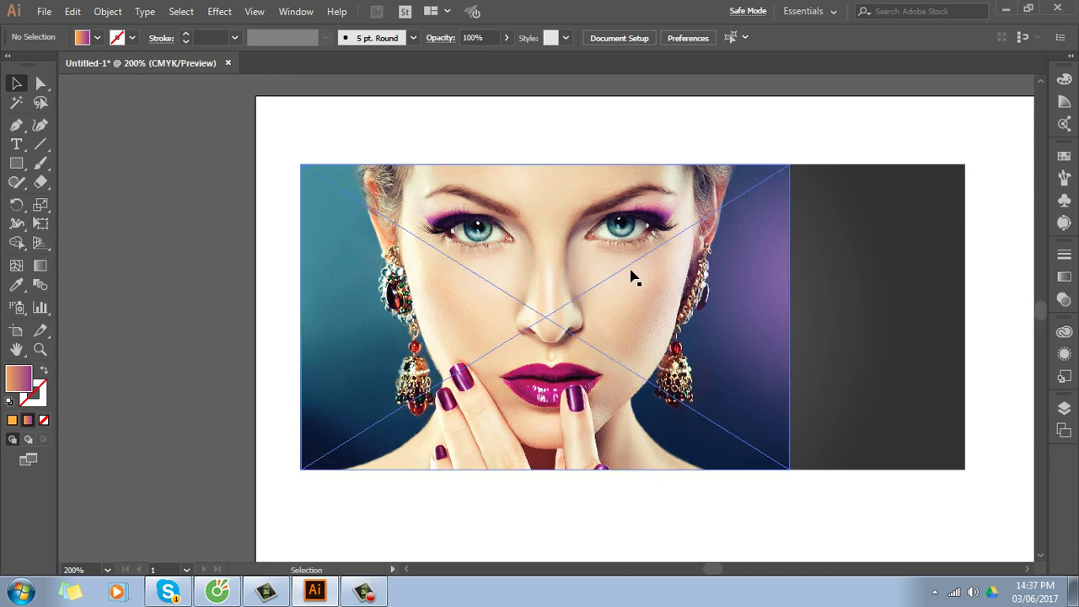
{"action": "left_click", "coordinate": [628, 273]}
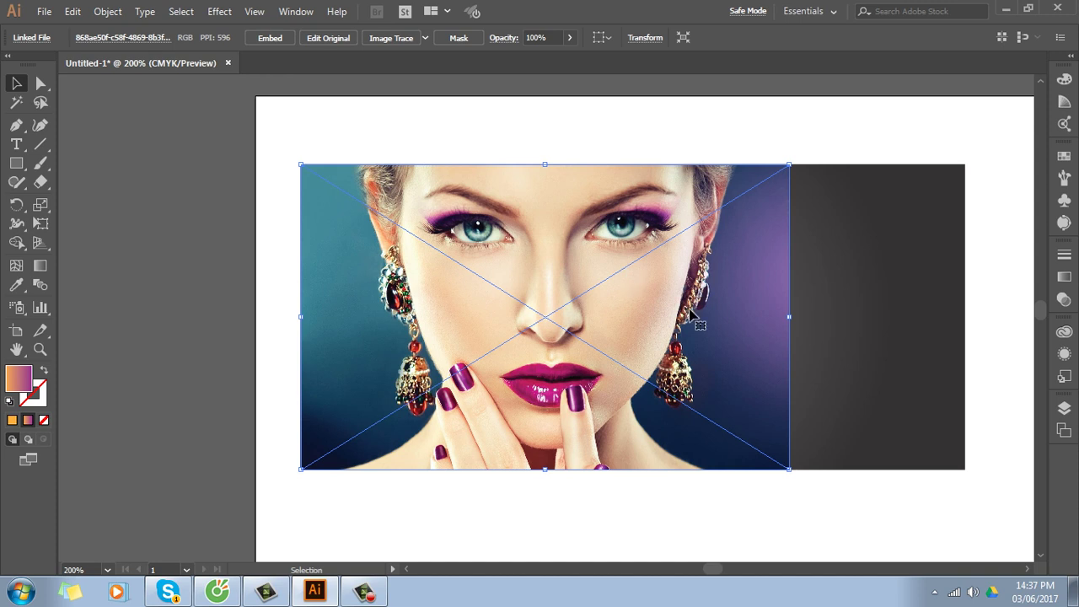
{"action": "left_click_drag", "start_coordinate": [765, 379], "coordinate": [691, 386]}
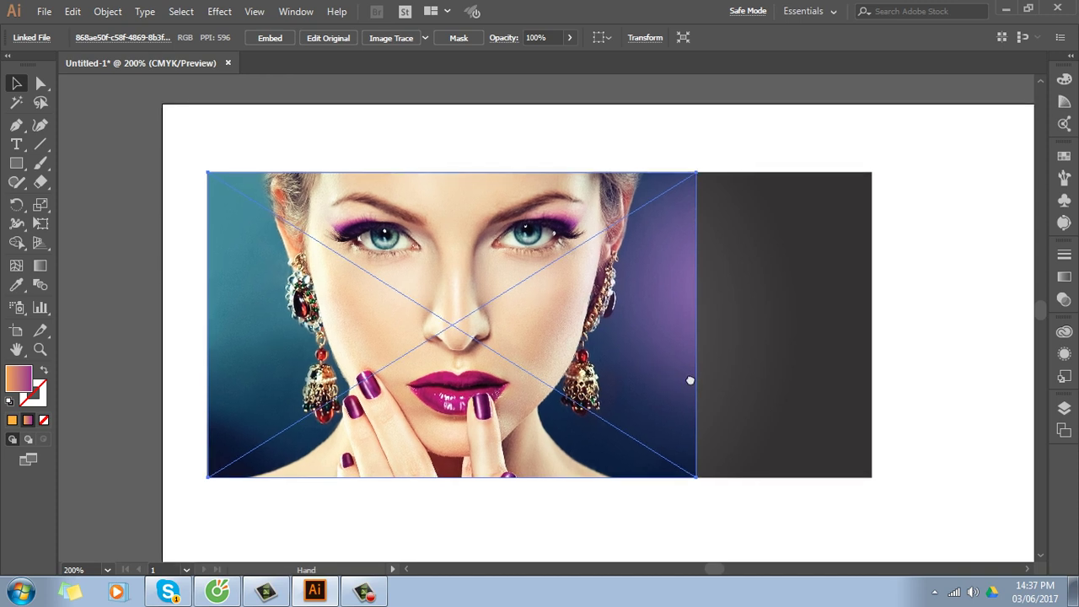
{"action": "left_click", "coordinate": [927, 302]}
{"action": "left_click", "coordinate": [598, 348]}
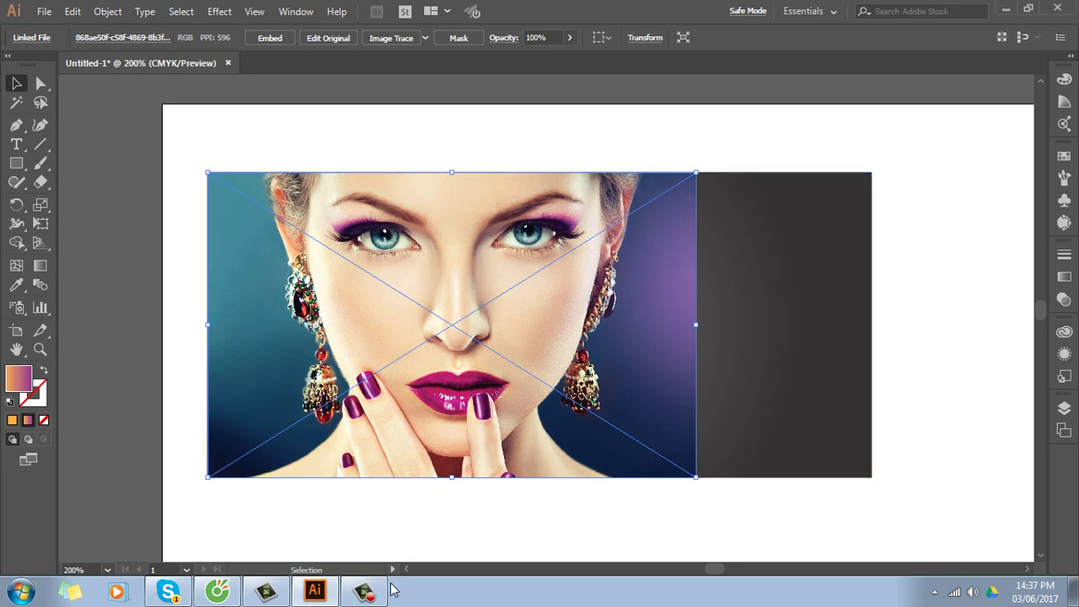
{"action": "left_click", "coordinate": [364, 592]}
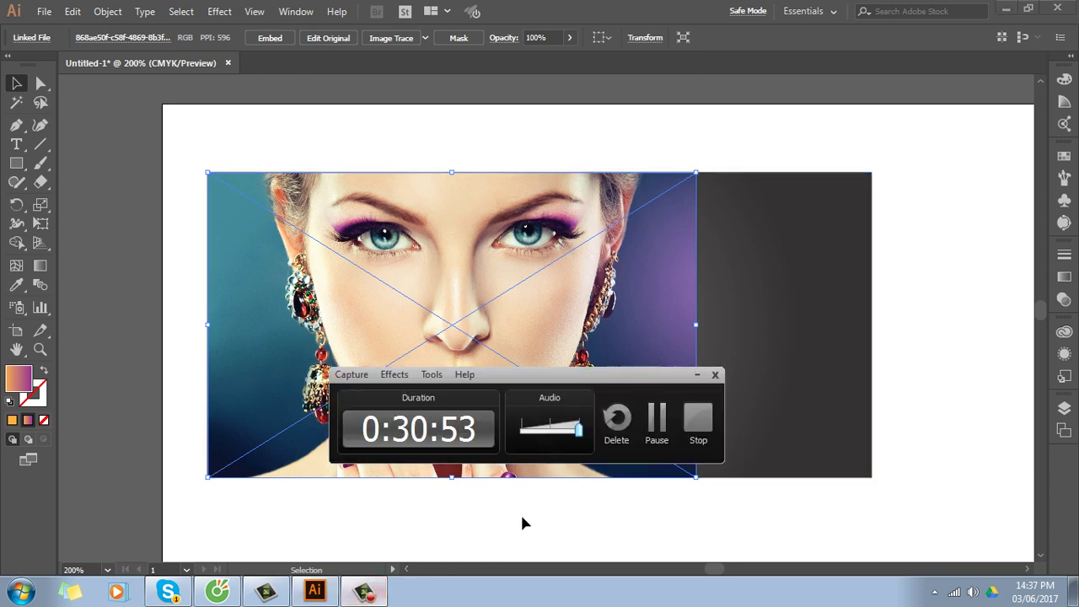
{"action": "left_click", "coordinate": [656, 421]}
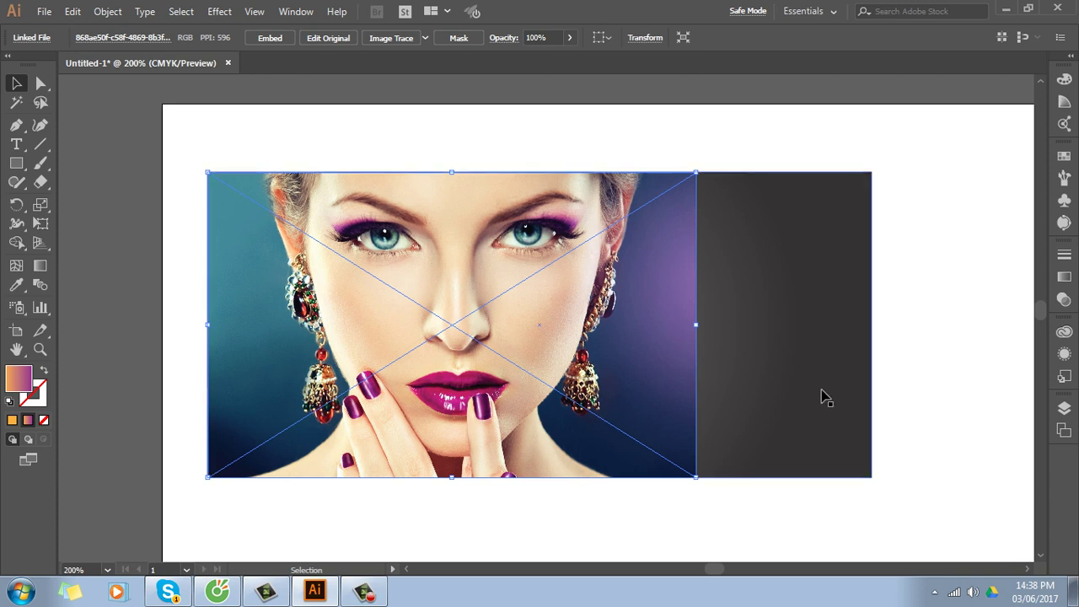
{"action": "left_click", "coordinate": [1064, 299]}
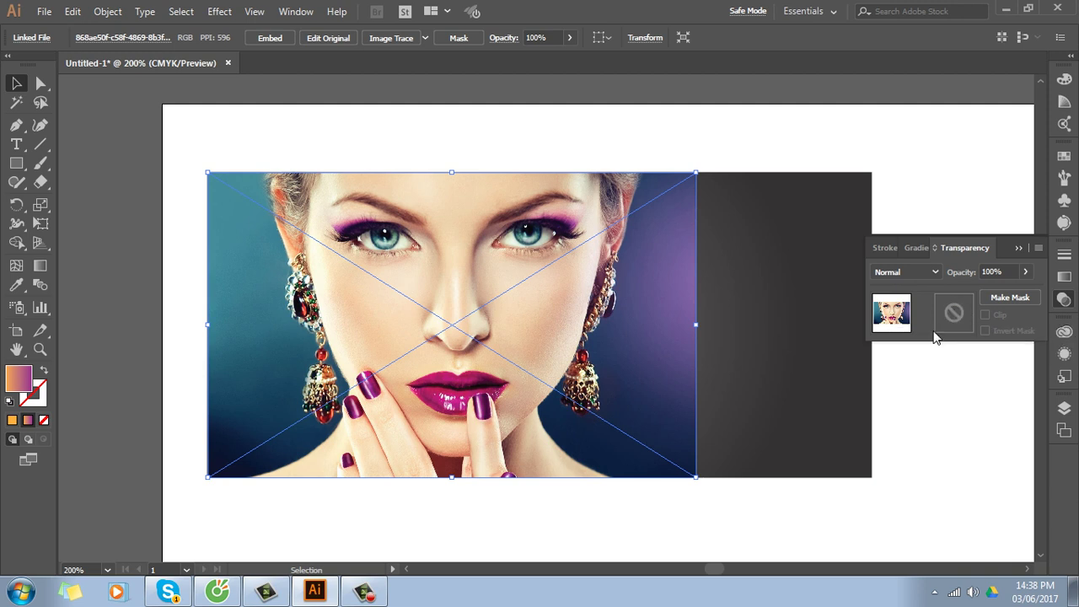
Add an opacity mask to the portrait photo with Clip unchecked
{"action": "double_click", "coordinate": [954, 314]}
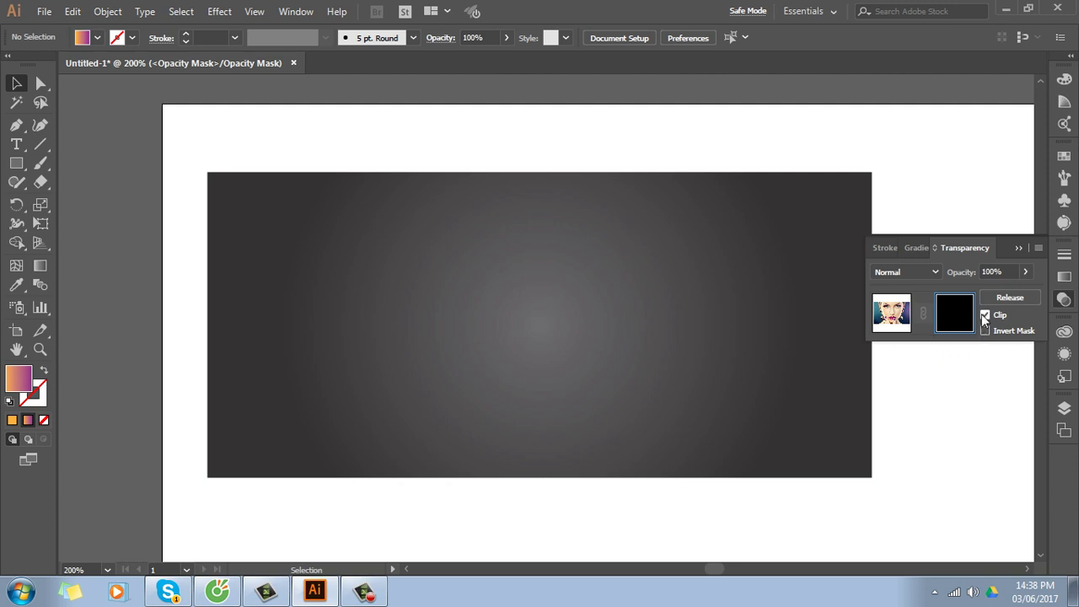
{"action": "left_click", "coordinate": [984, 315]}
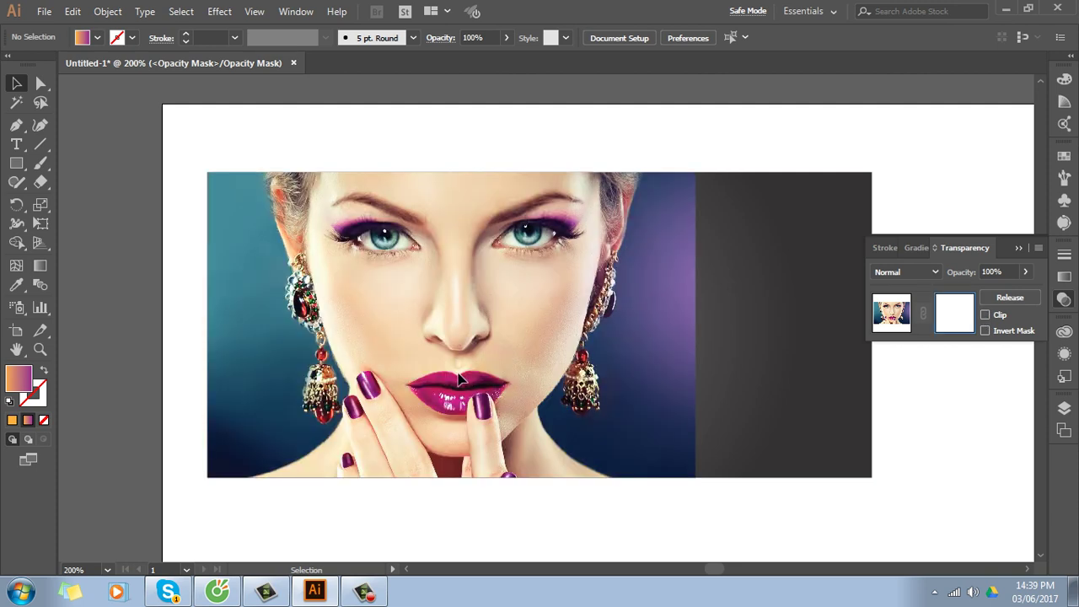
{"action": "left_click", "coordinate": [984, 315]}
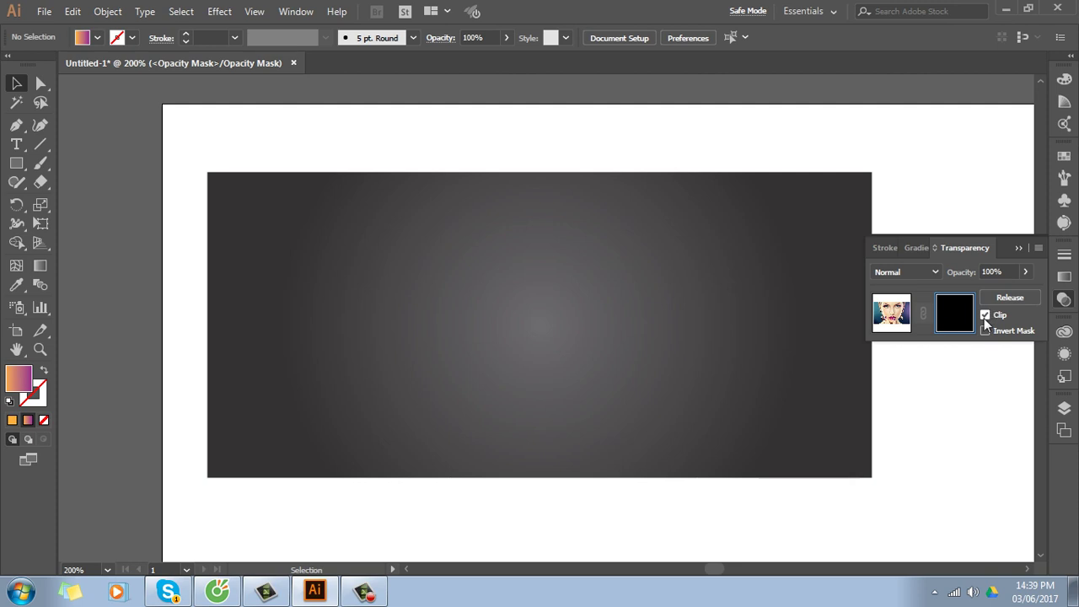
{"action": "left_click", "coordinate": [984, 315]}
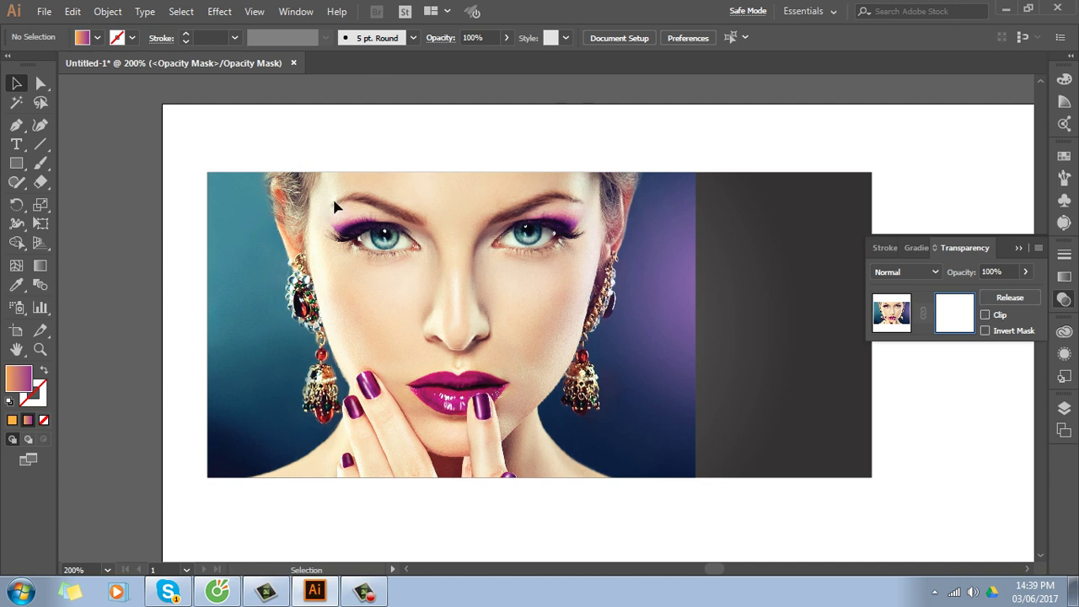
Draw a rectangle covering the entire photo inside its opacity mask
{"action": "left_click", "coordinate": [16, 162]}
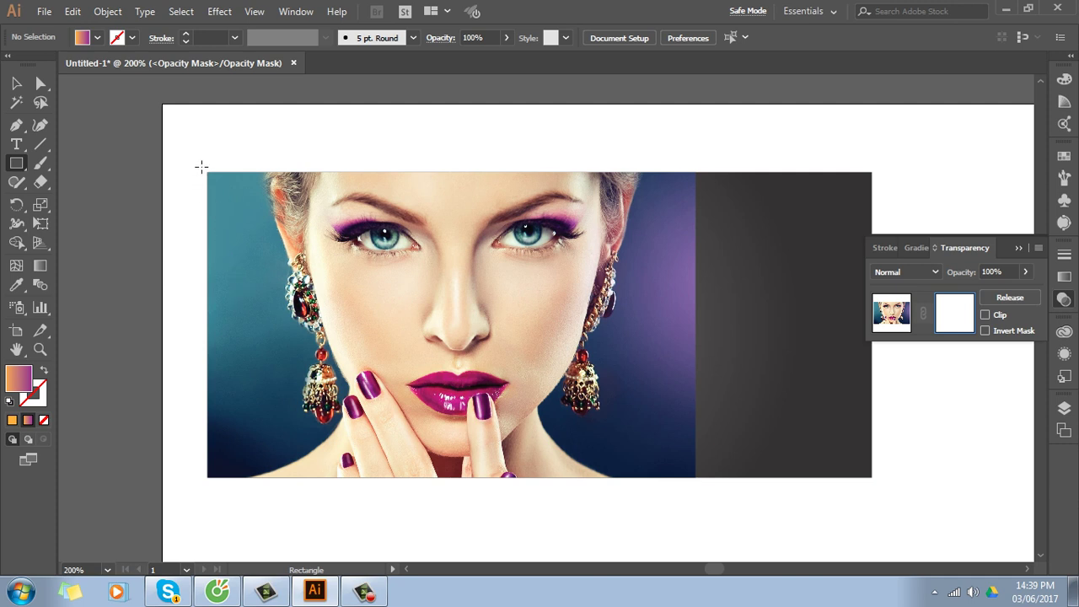
{"action": "left_click_drag", "start_coordinate": [201, 167], "coordinate": [705, 483]}
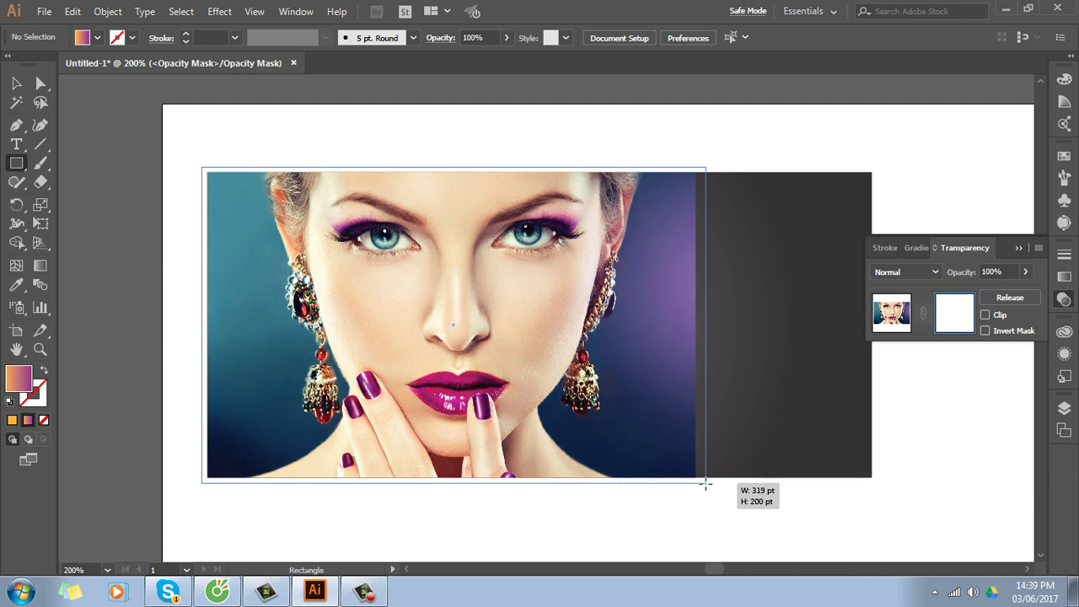
{"action": "left_click_drag", "start_coordinate": [705, 483], "coordinate": [705, 483]}
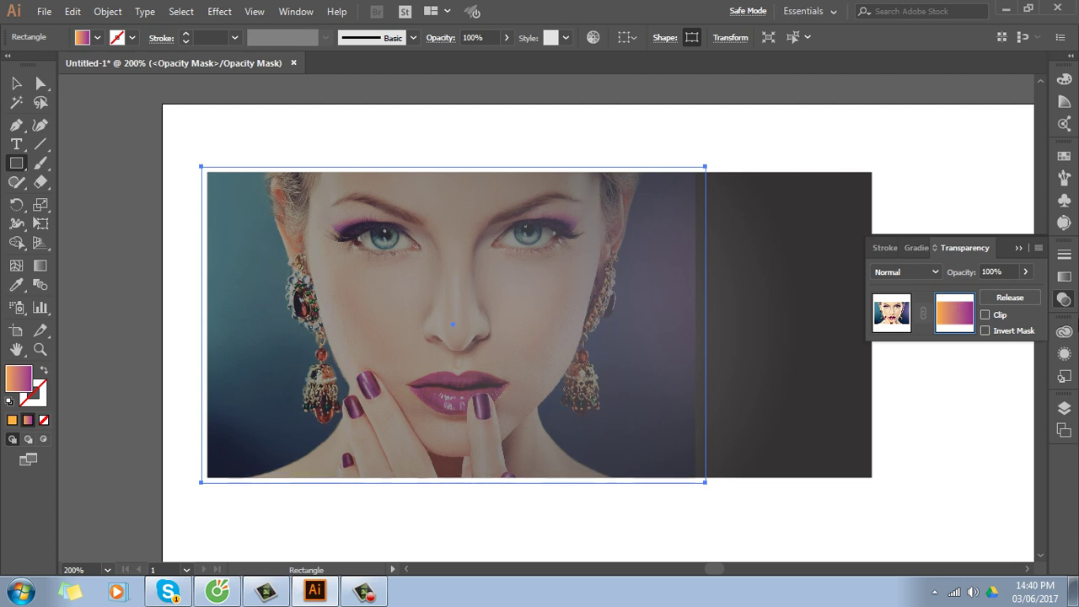
Set the mask gradient's left stop to white and its right stop to black
{"action": "left_click", "coordinate": [1064, 277]}
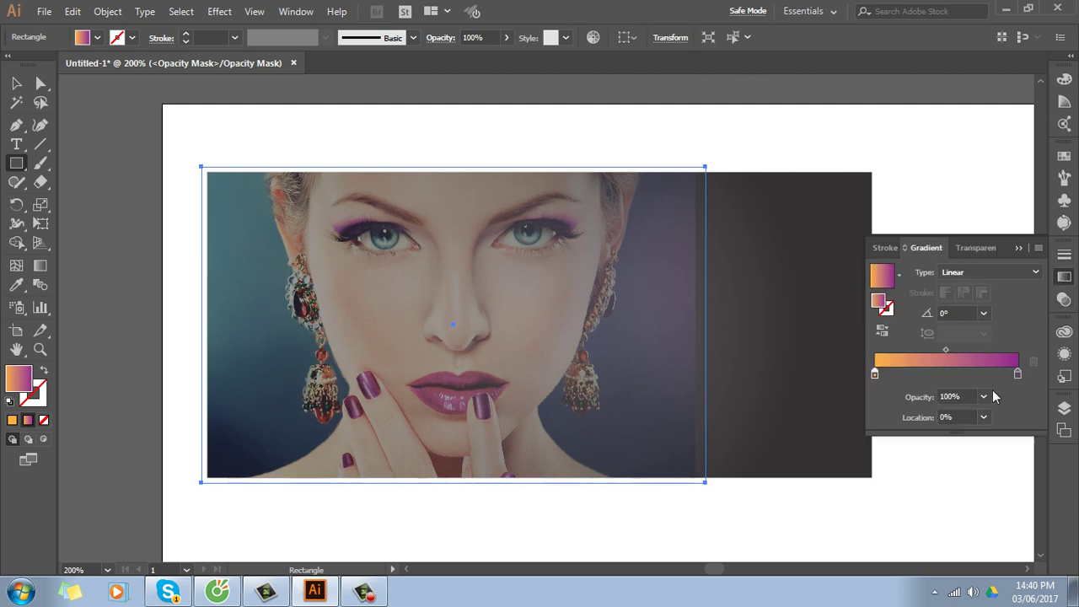
{"action": "double_click", "coordinate": [1018, 374]}
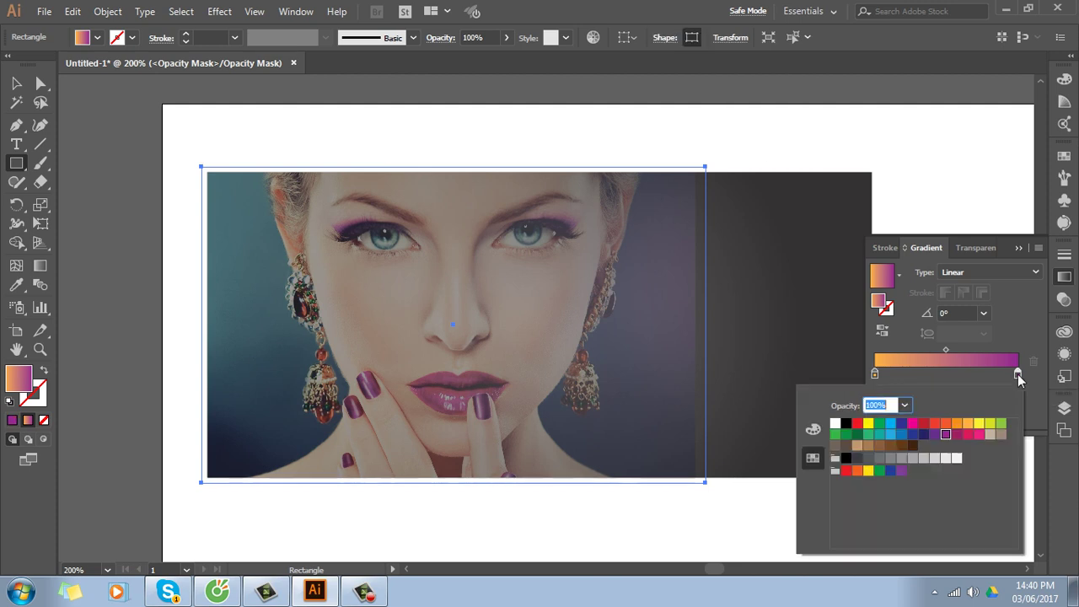
{"action": "left_click", "coordinate": [846, 422]}
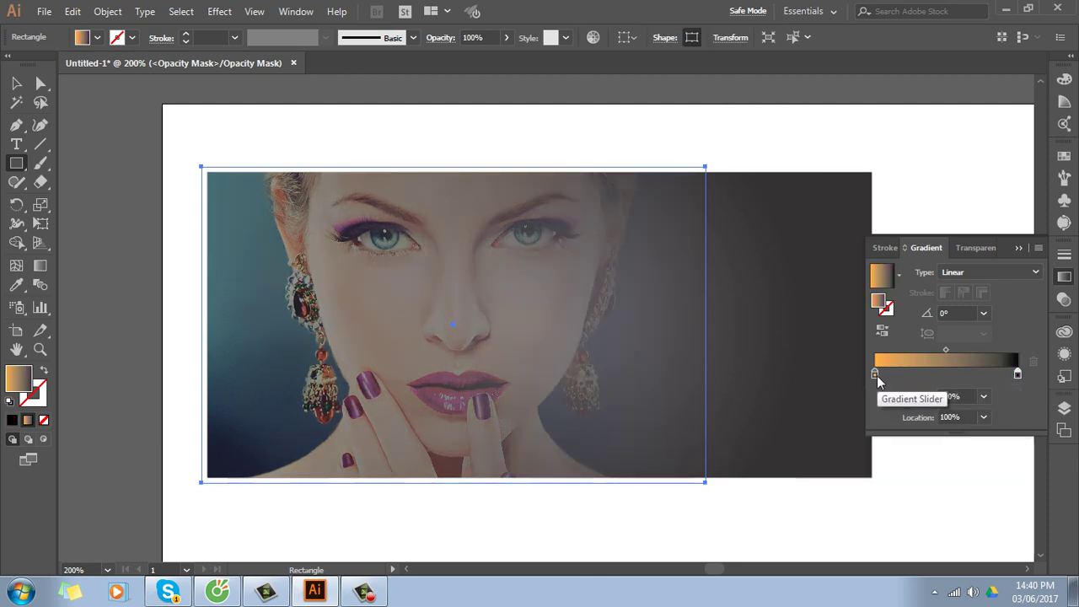
{"action": "double_click", "coordinate": [875, 373]}
{"action": "left_click", "coordinate": [835, 423]}
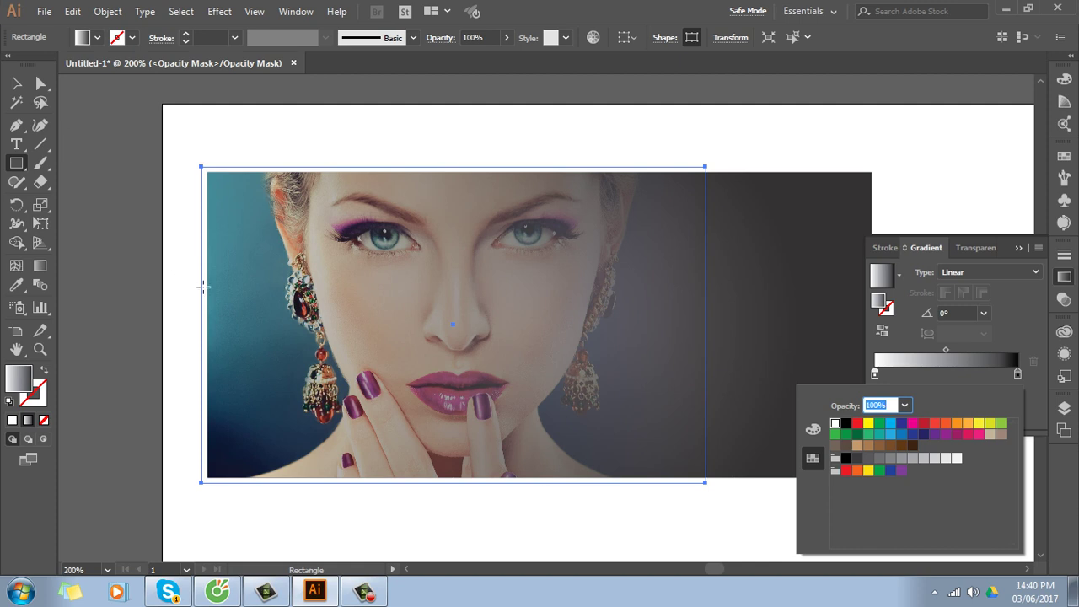
{"action": "left_click", "coordinate": [1062, 304]}
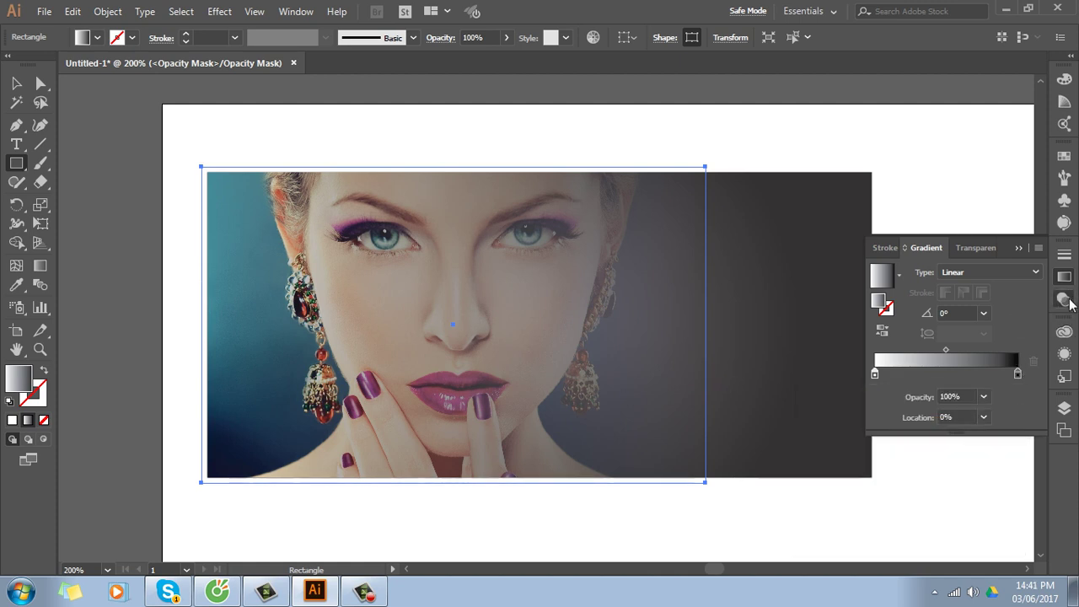
{"action": "left_click", "coordinate": [1064, 300]}
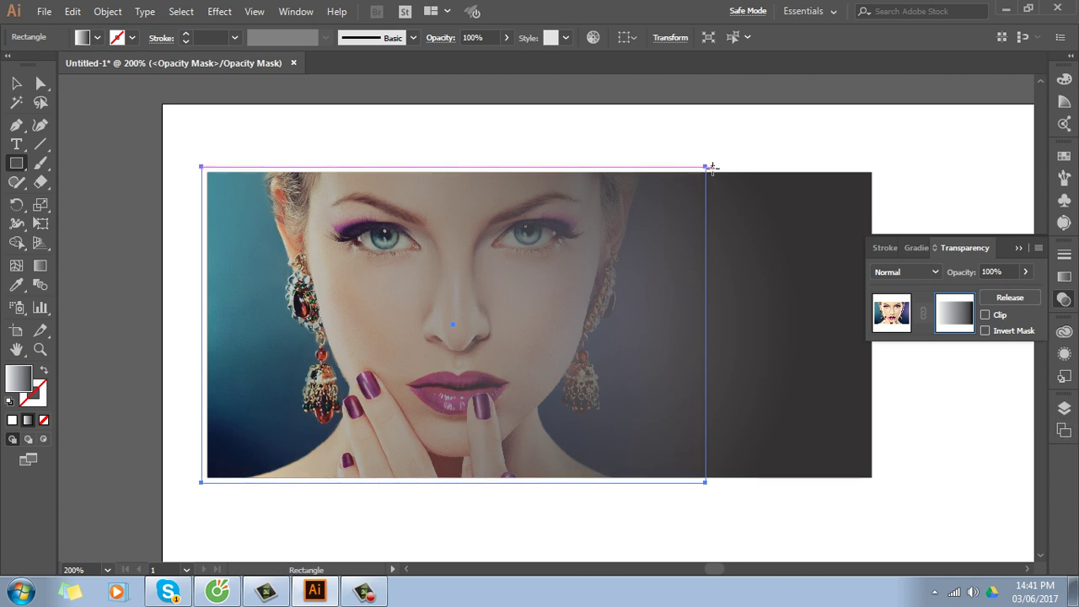
Redraw the mask gradient level at 0°, from the nose to the photo's right edge
{"action": "left_click", "coordinate": [1064, 276]}
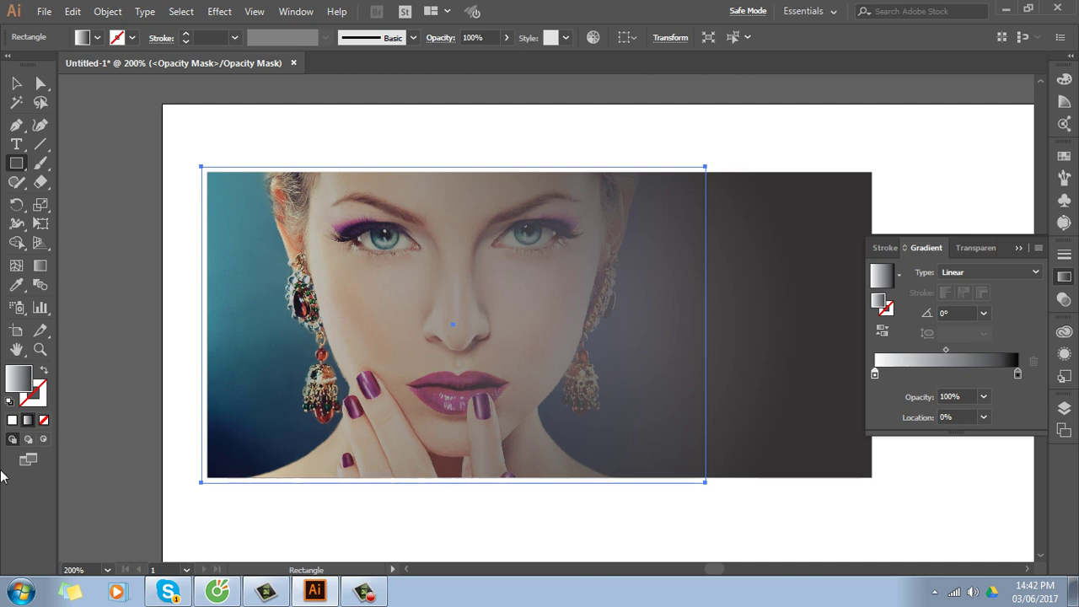
{"action": "left_click", "coordinate": [39, 267]}
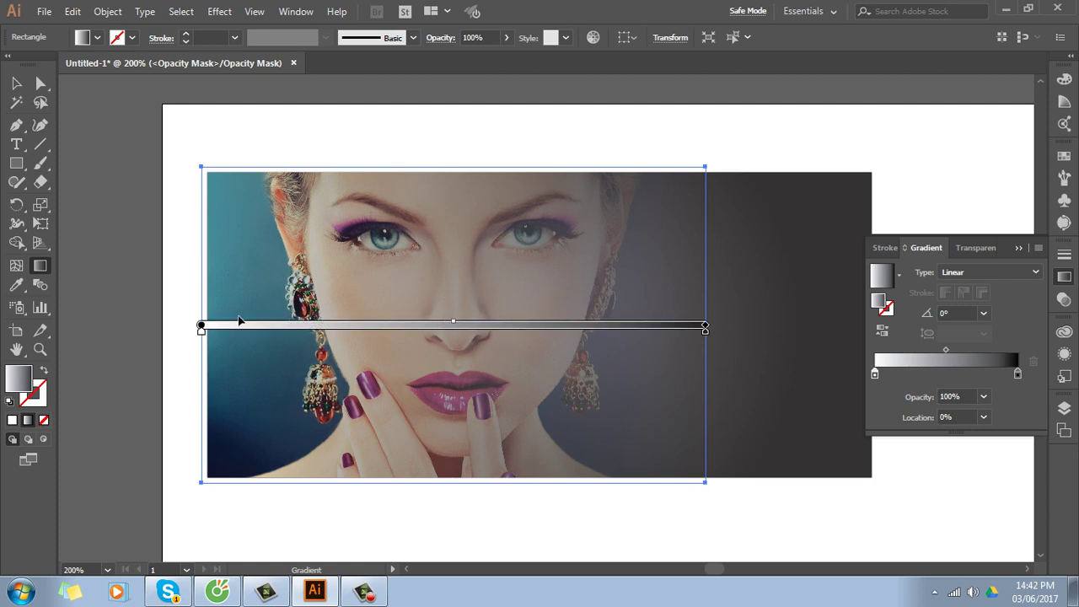
{"action": "mouse_move", "coordinate": [309, 324]}
{"action": "left_click_drag", "start_coordinate": [432, 288], "coordinate": [683, 291]}
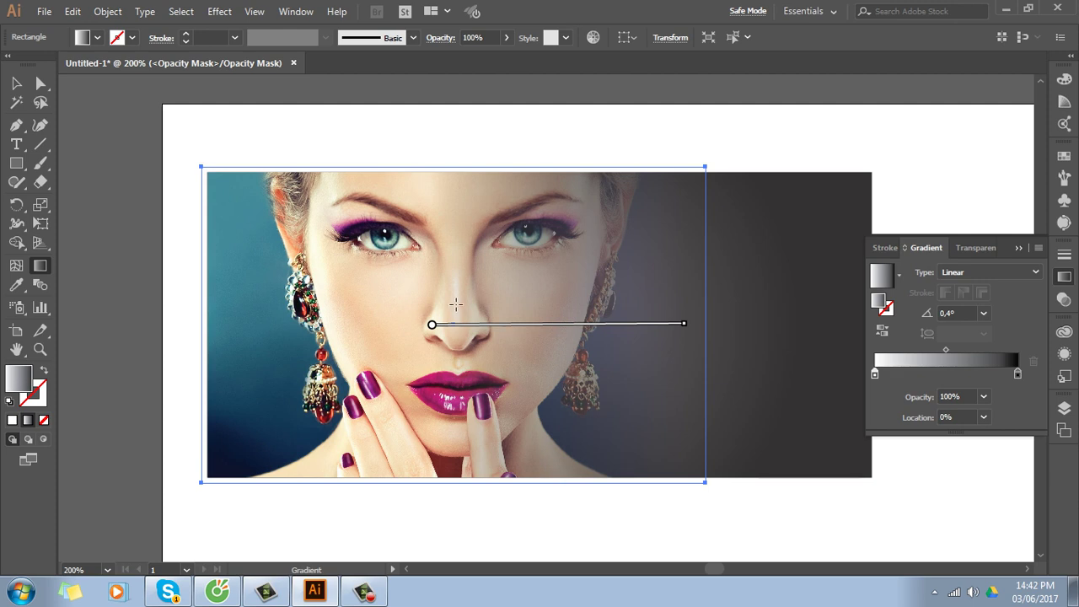
{"action": "left_click_drag", "start_coordinate": [451, 304], "coordinate": [786, 306]}
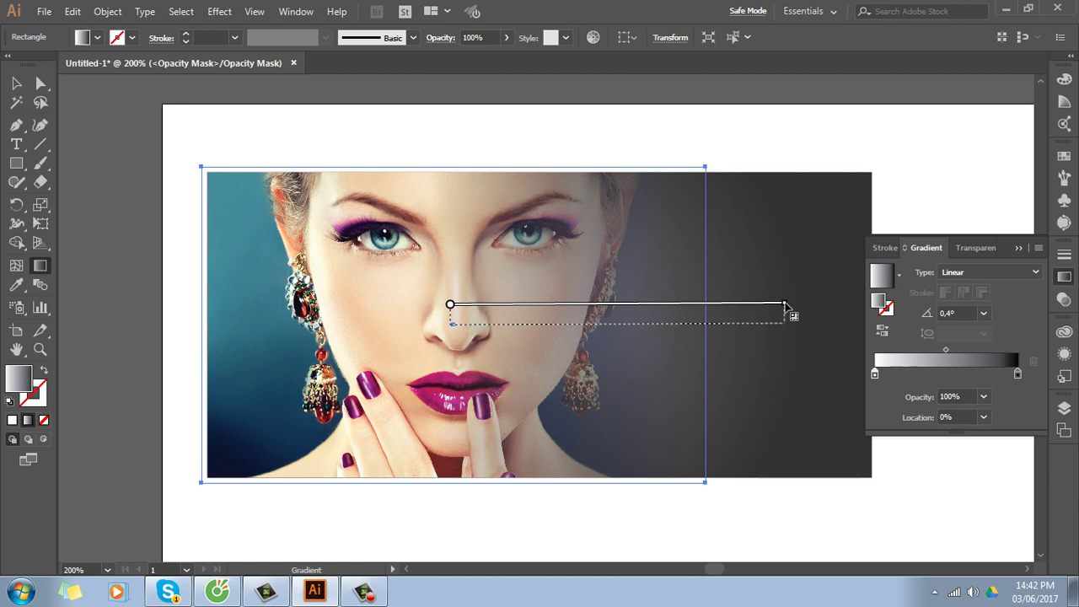
{"action": "left_click_drag", "start_coordinate": [787, 306], "coordinate": [786, 306]}
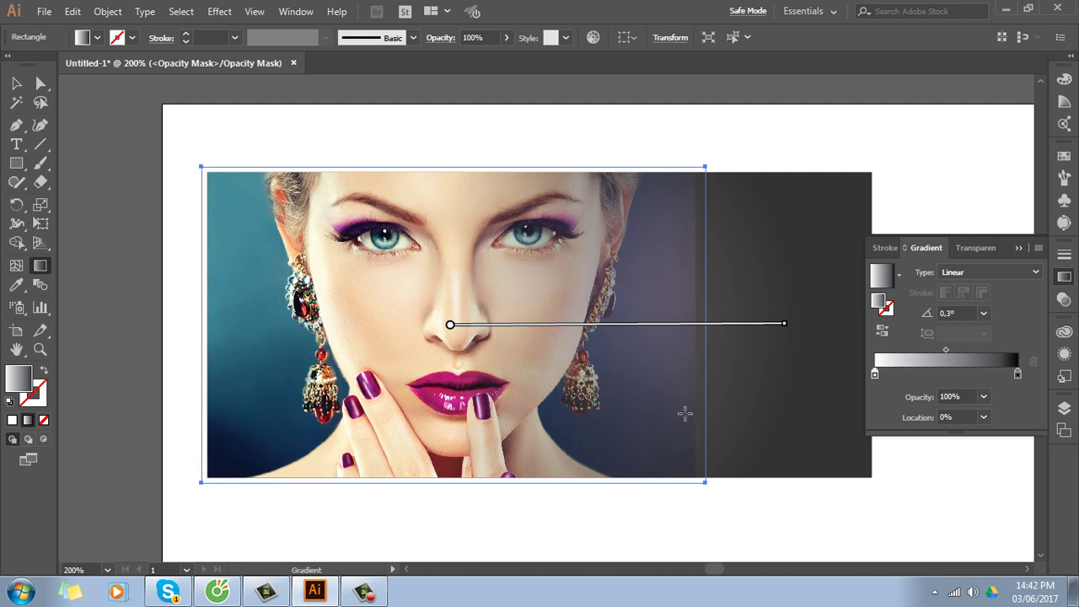
{"action": "left_click_drag", "start_coordinate": [481, 325], "coordinate": [689, 325]}
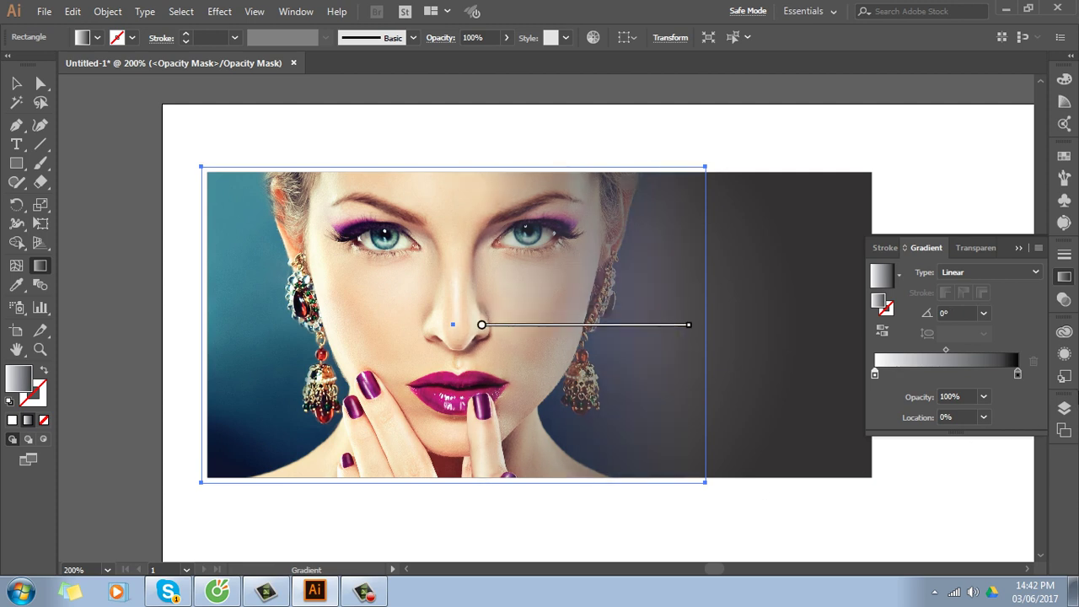
{"action": "left_click", "coordinate": [1064, 300]}
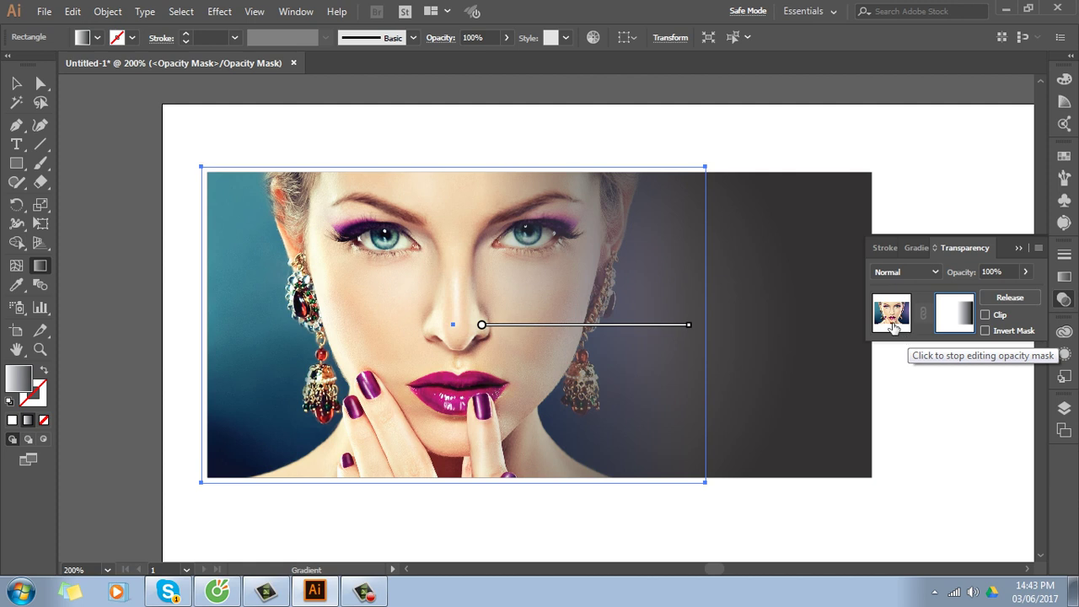
Exit opacity mask editing and deselect the portrait photo
{"action": "left_click", "coordinate": [894, 327]}
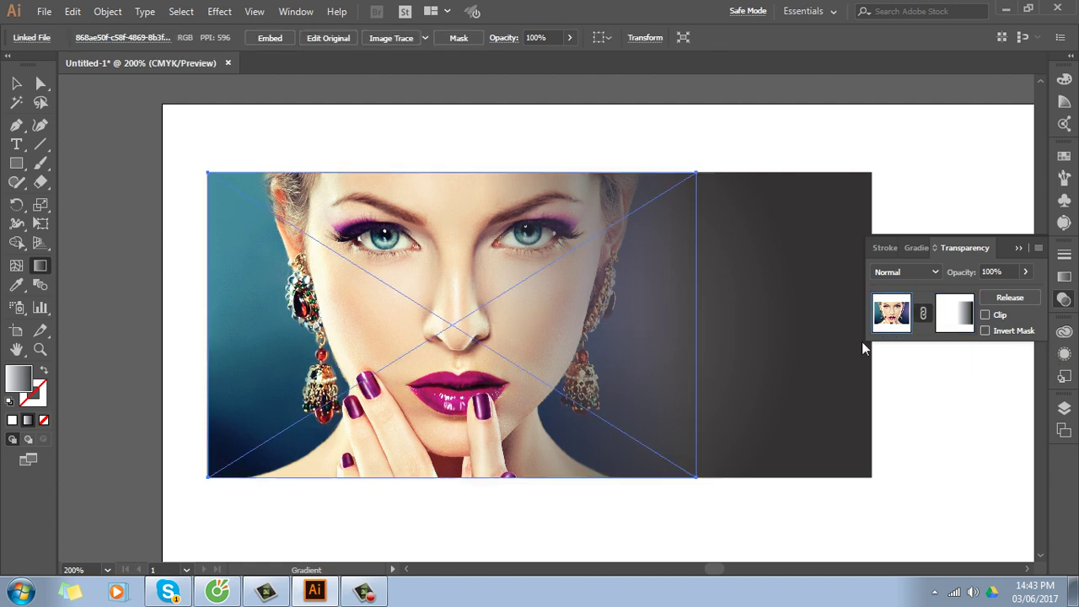
{"action": "left_click", "coordinate": [18, 83]}
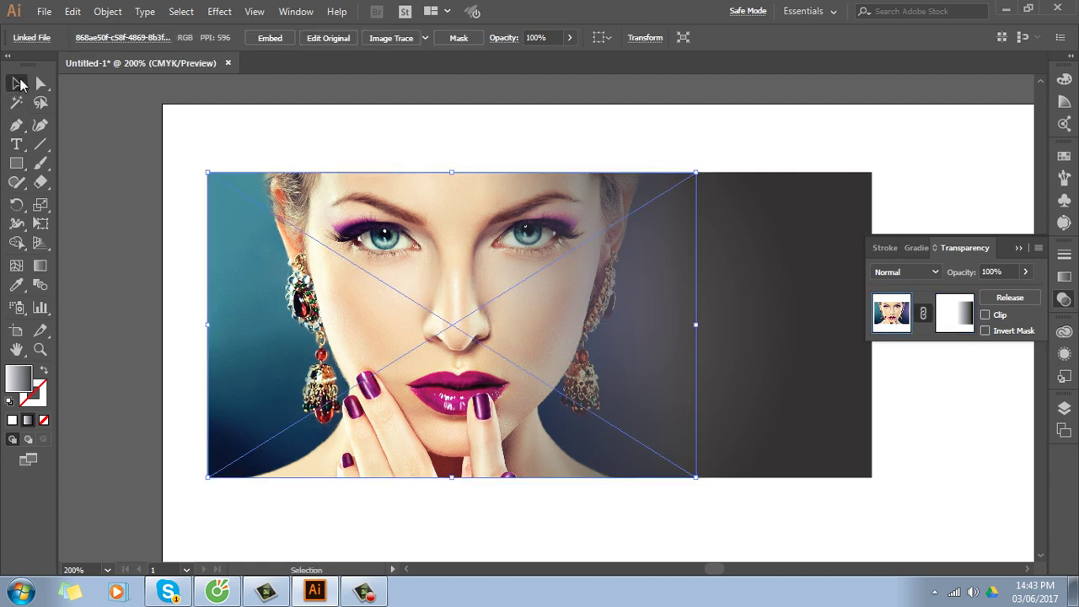
{"action": "left_click", "coordinate": [813, 147]}
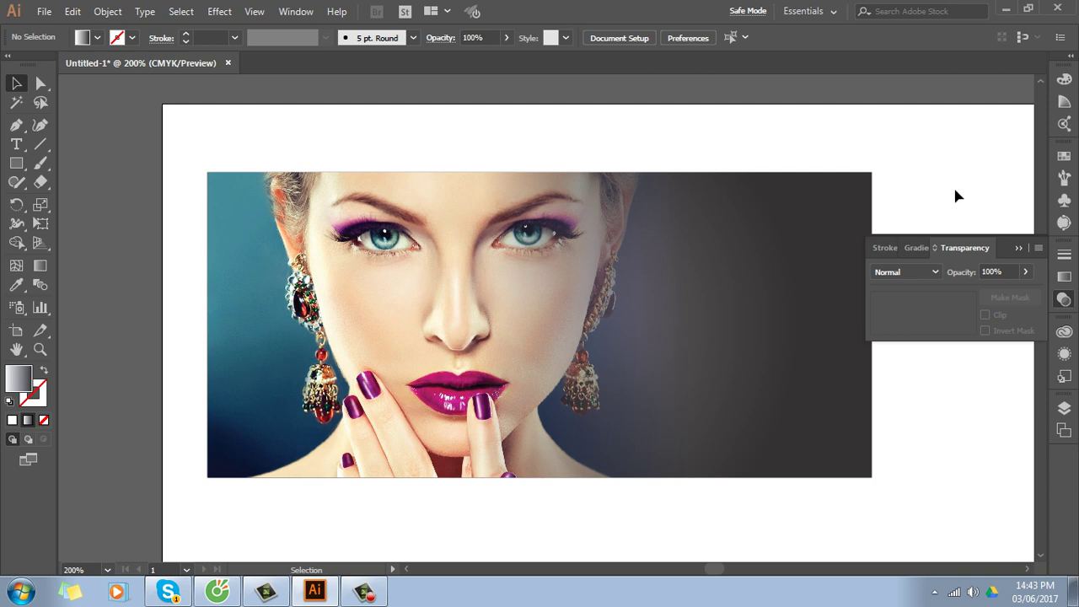
Stretch the dark gradient background rectangle past the artboard's right edge
{"action": "left_click_drag", "start_coordinate": [739, 285], "coordinate": [457, 289]}
{"action": "left_click", "coordinate": [563, 346]}
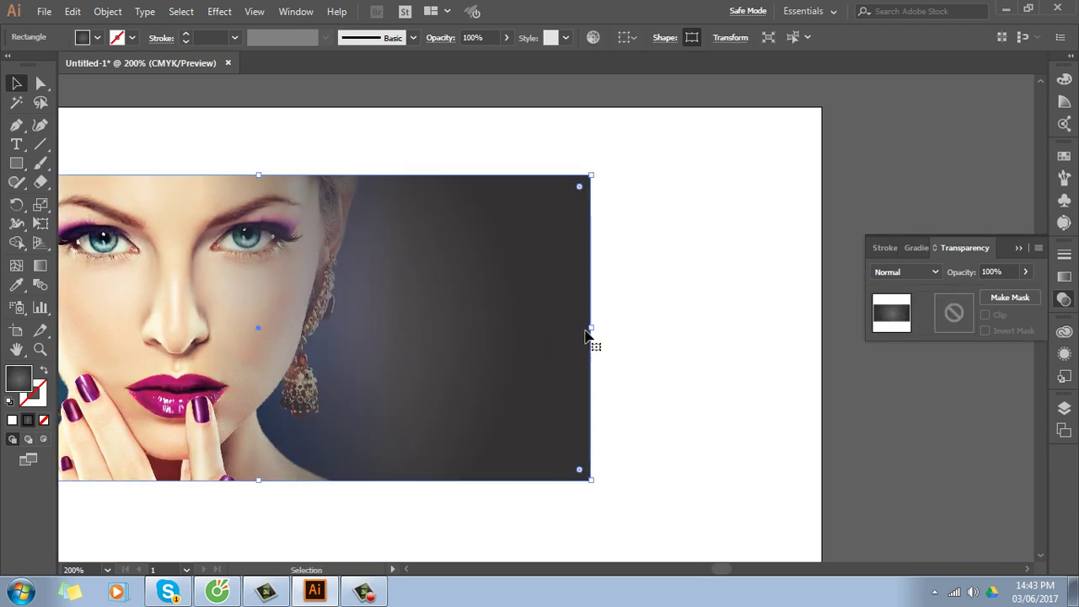
{"action": "left_click_drag", "start_coordinate": [591, 330], "coordinate": [843, 363]}
{"action": "left_click_drag", "start_coordinate": [449, 309], "coordinate": [562, 280]}
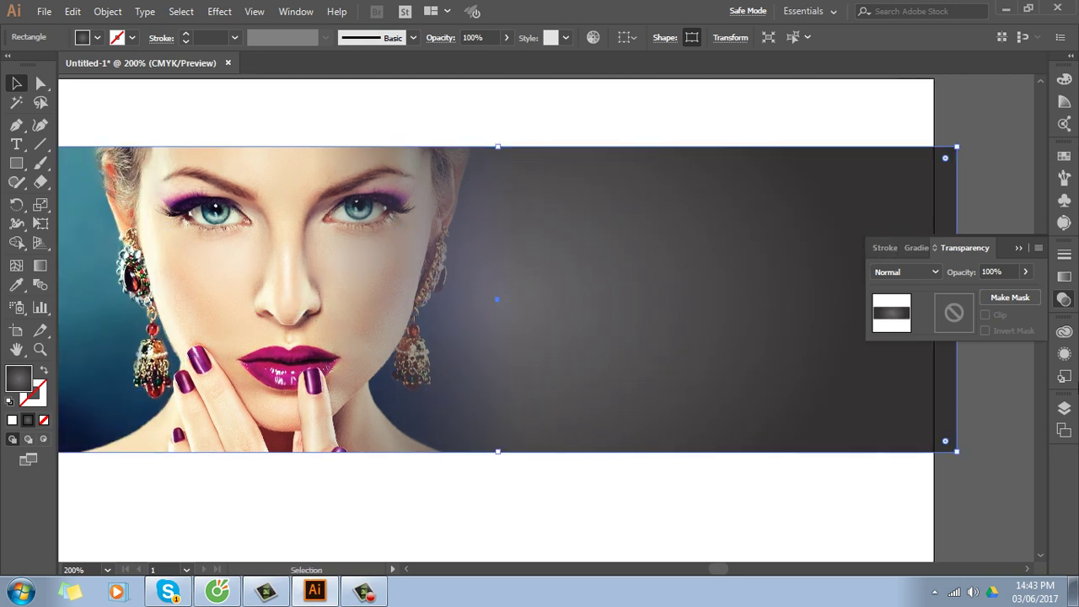
Fill the background rectangle with a solid brown swatch and zoom out to the whole artboard
{"action": "left_click", "coordinate": [1063, 156]}
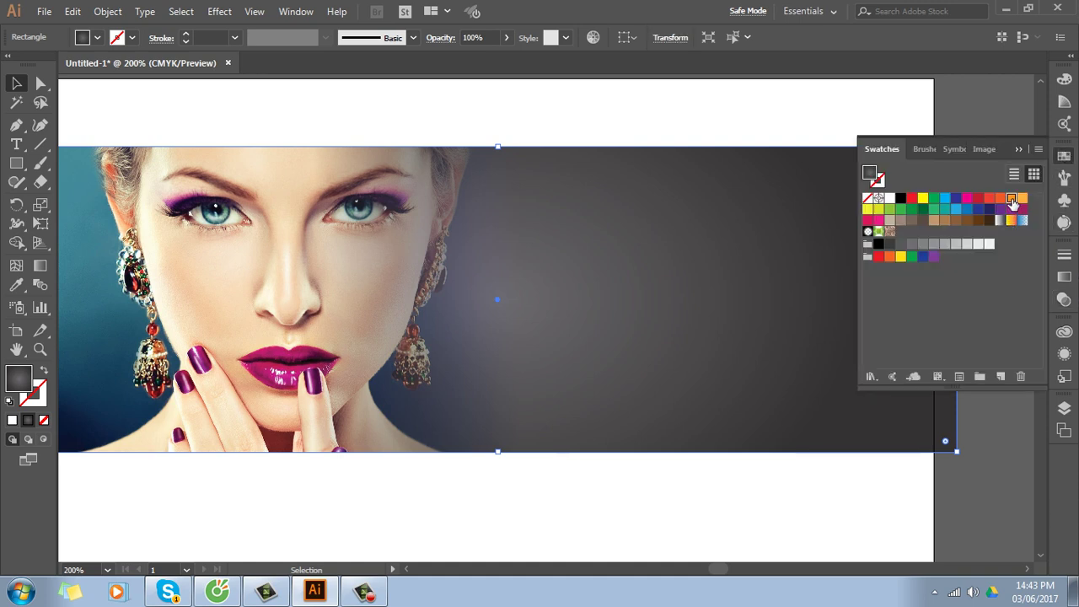
{"action": "left_click", "coordinate": [1011, 198]}
{"action": "left_click", "coordinate": [966, 199]}
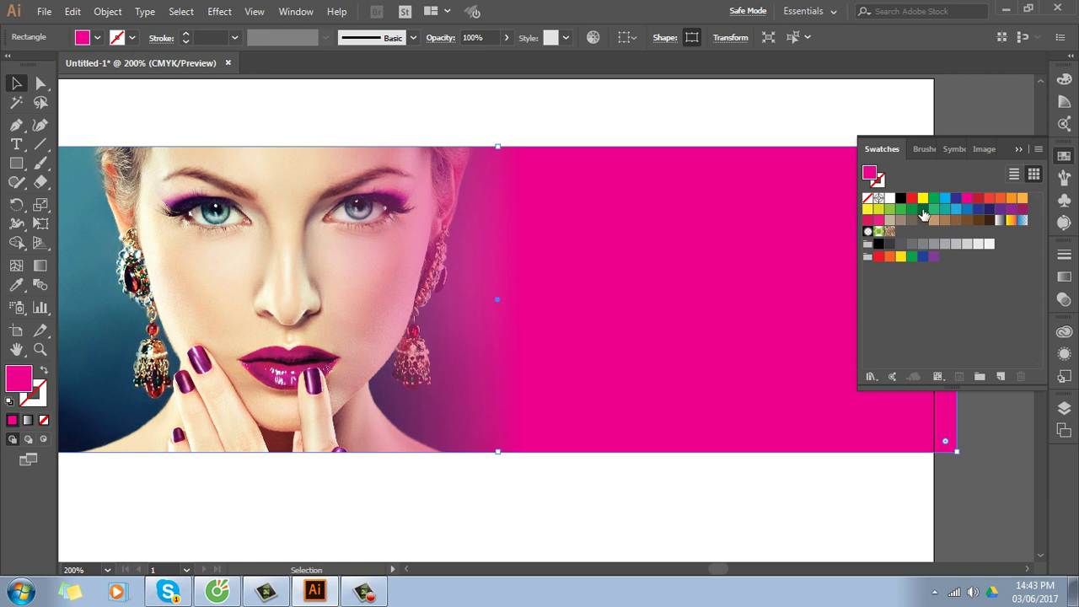
{"action": "left_click", "coordinate": [977, 209]}
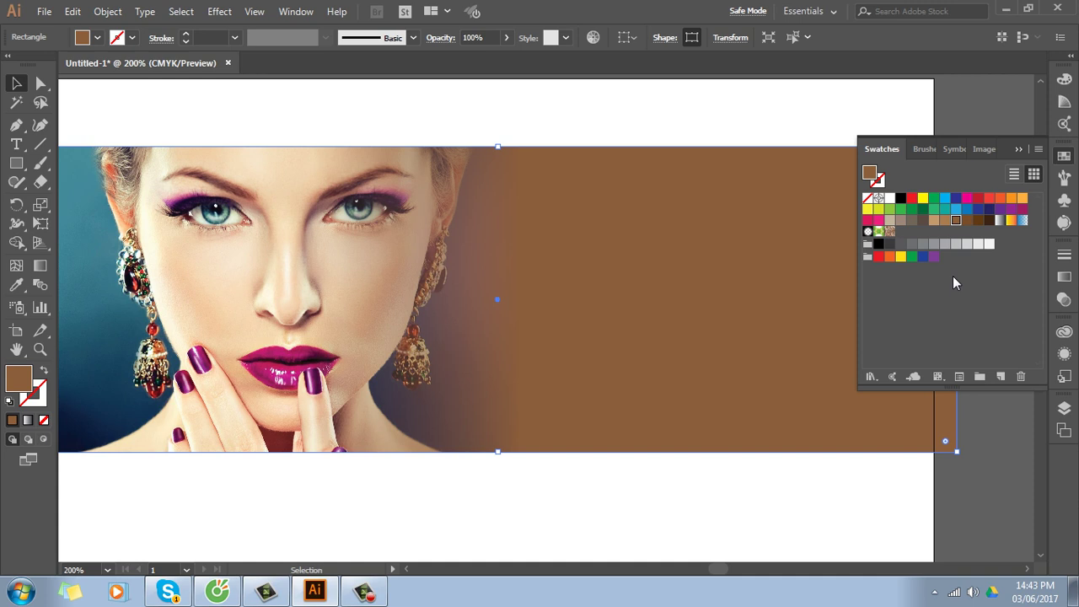
{"action": "scroll", "coordinate": [491, 456], "scroll_direction": "down", "scroll_amount": 3}
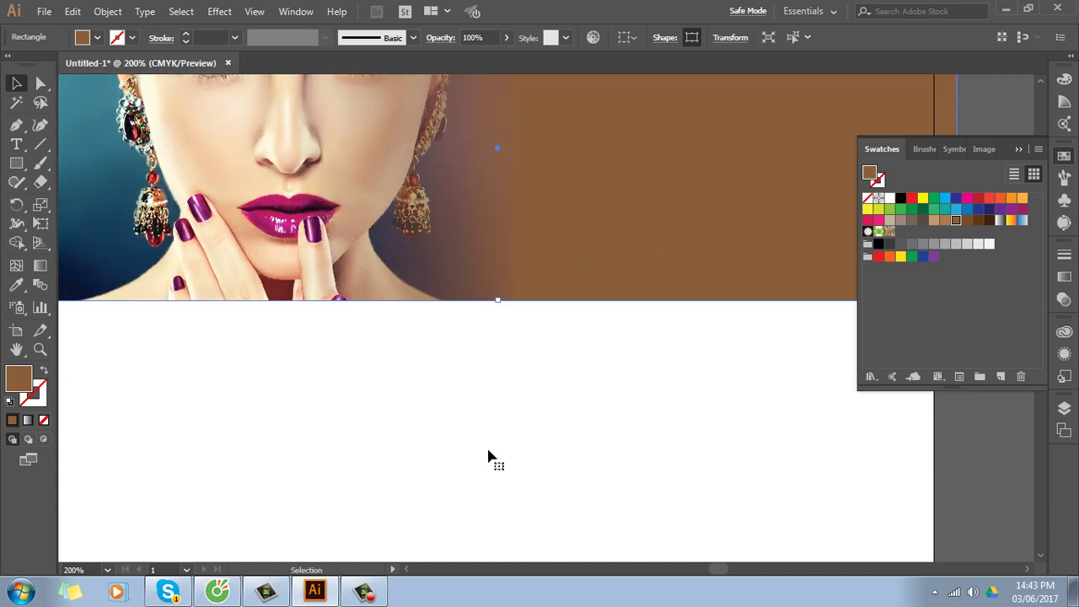
{"action": "scroll", "coordinate": [491, 455], "scroll_direction": "down", "scroll_amount": 2}
{"action": "scroll", "coordinate": [487, 455], "scroll_direction": "down", "scroll_amount": 2}
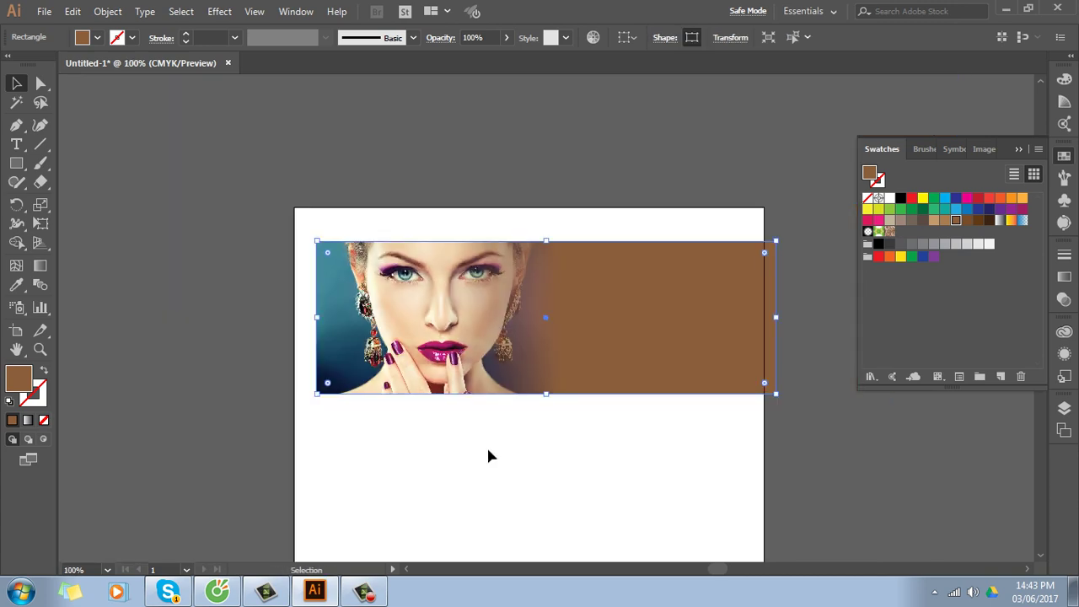
{"action": "left_click_drag", "start_coordinate": [648, 416], "coordinate": [592, 374]}
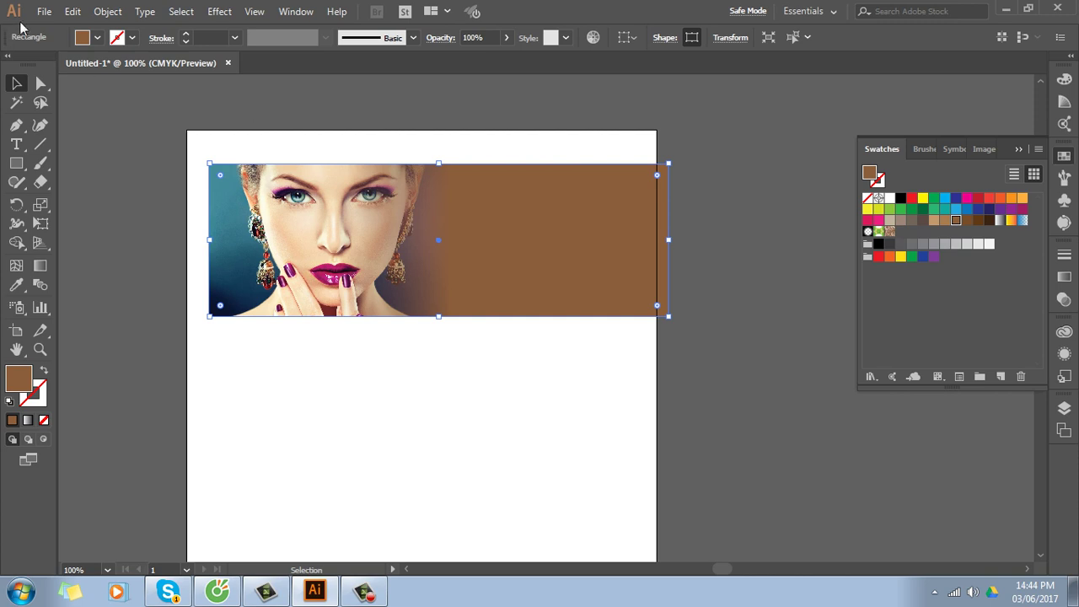
{"action": "left_click", "coordinate": [44, 11]}
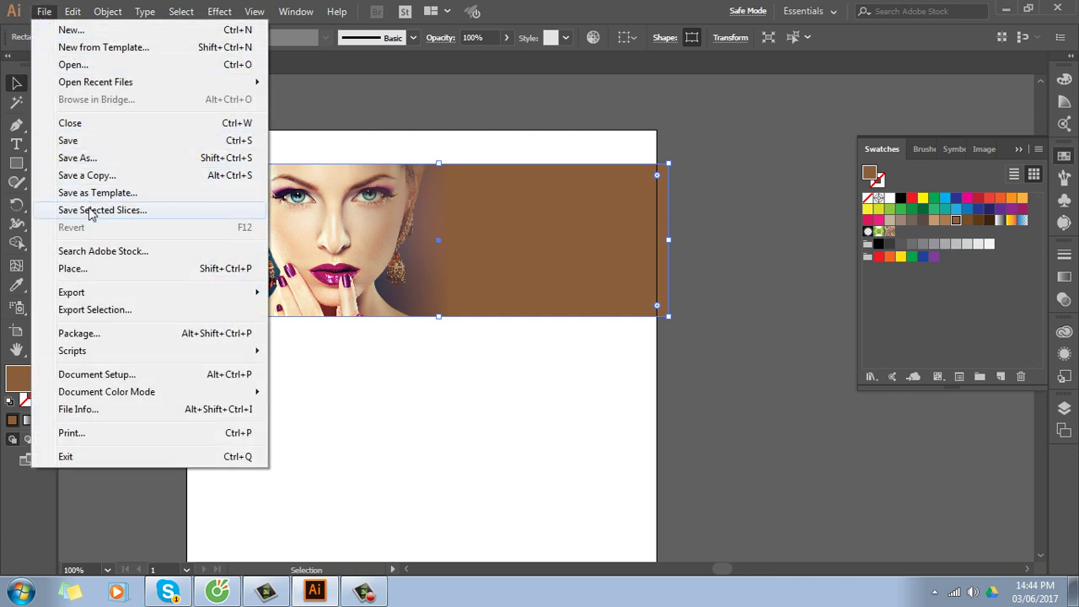
{"action": "mouse_move", "coordinate": [71, 292]}
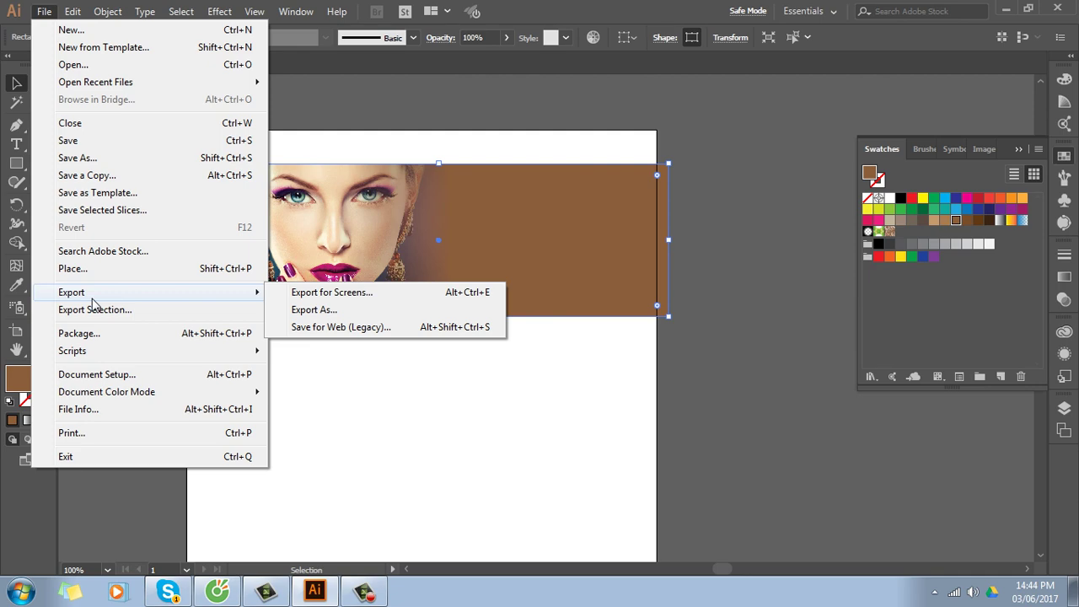
Place iphone7 from thuvienanh > New folder > kythuatso > dienthoai over the banner's right side
{"action": "left_click", "coordinate": [109, 270]}
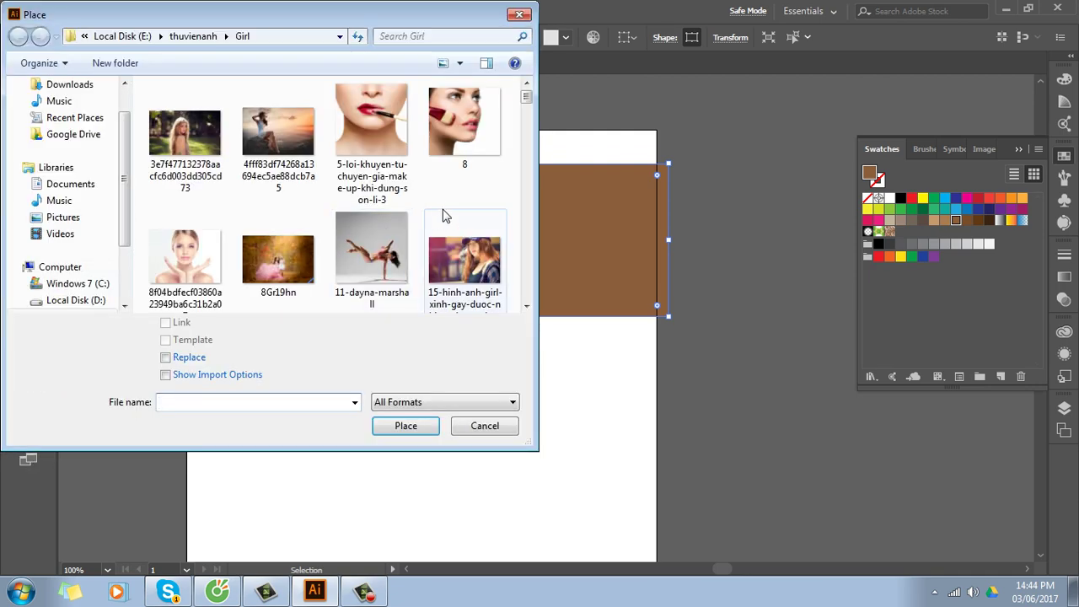
{"action": "left_click", "coordinate": [193, 37]}
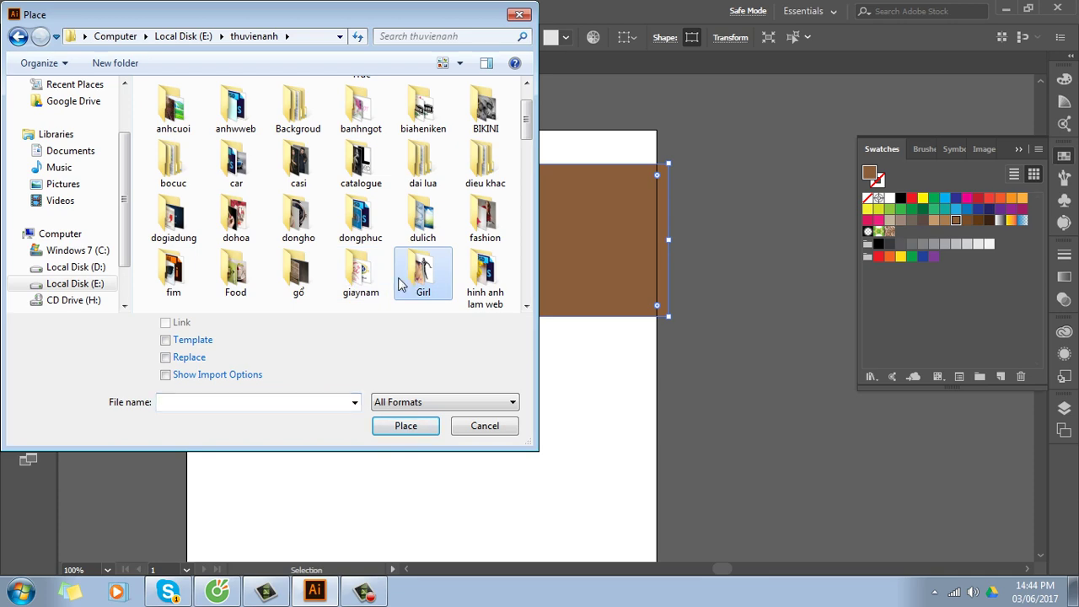
{"action": "scroll", "coordinate": [404, 283], "scroll_direction": "down", "scroll_amount": 3}
{"action": "key", "text": "Return"}
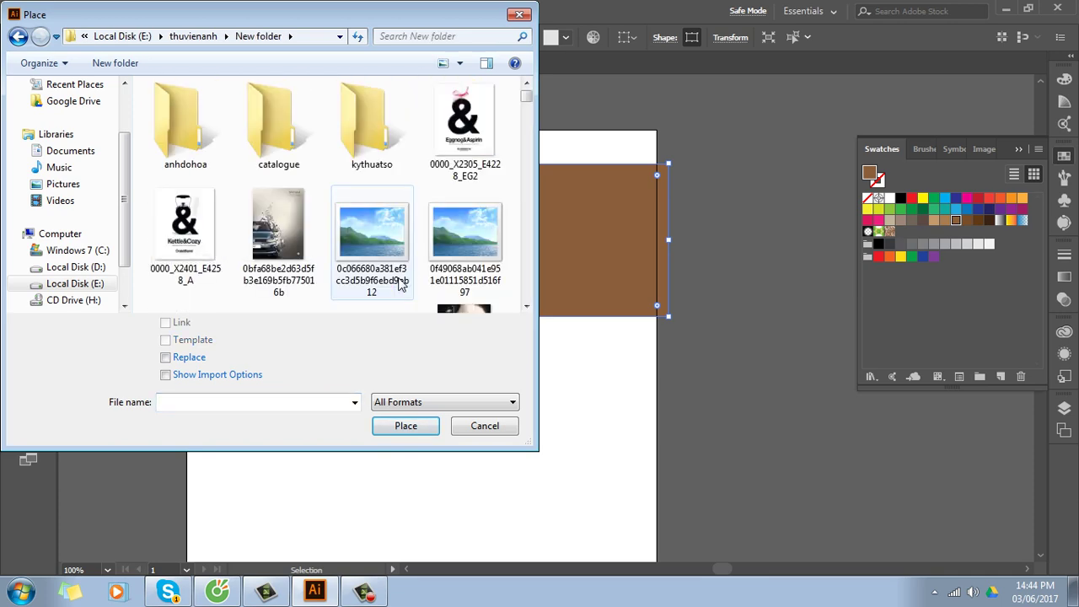
{"action": "double_click", "coordinate": [371, 139]}
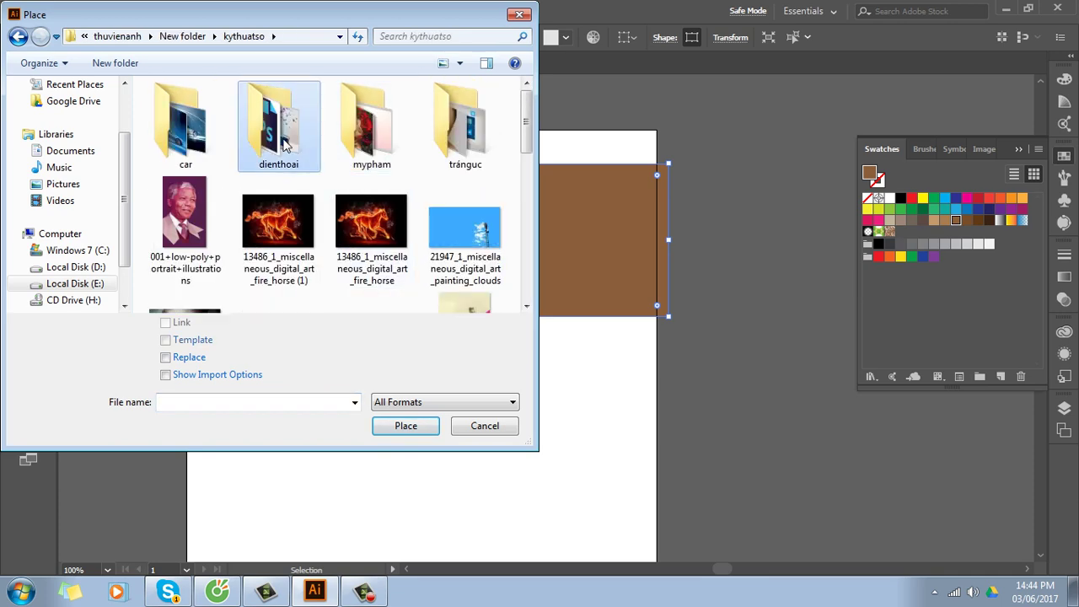
{"action": "double_click", "coordinate": [278, 127]}
{"action": "mouse_move", "coordinate": [529, 104]}
{"action": "left_mouse_down"}
{"action": "mouse_move", "coordinate": [542, 277]}
{"action": "mouse_move", "coordinate": [563, 199]}
{"action": "left_mouse_up"}
{"action": "left_click", "coordinate": [372, 244]}
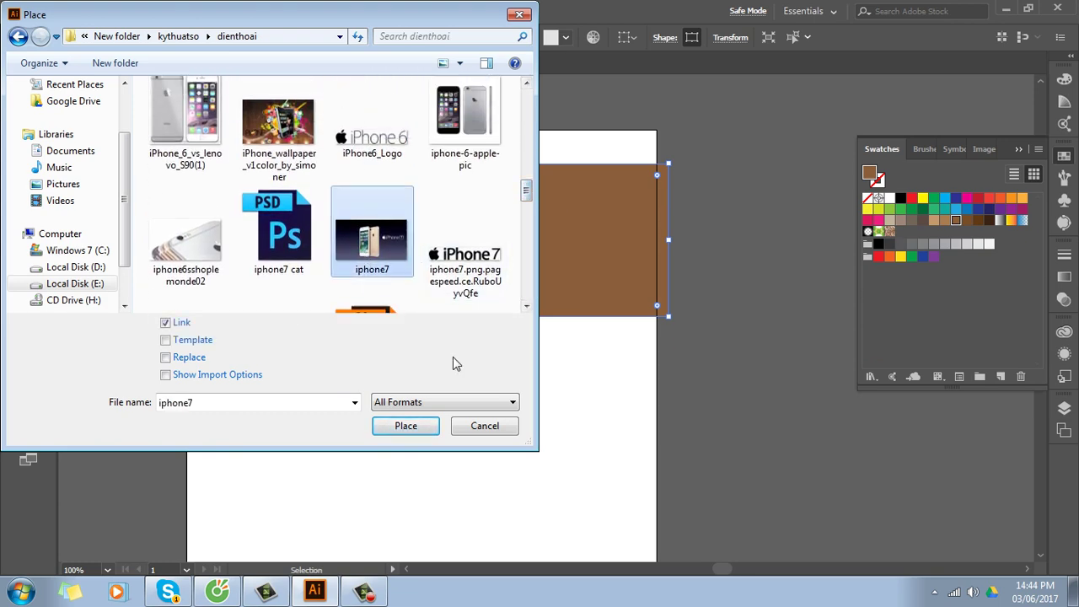
{"action": "left_click", "coordinate": [424, 430]}
{"action": "left_click_drag", "start_coordinate": [409, 184], "coordinate": [653, 431]}
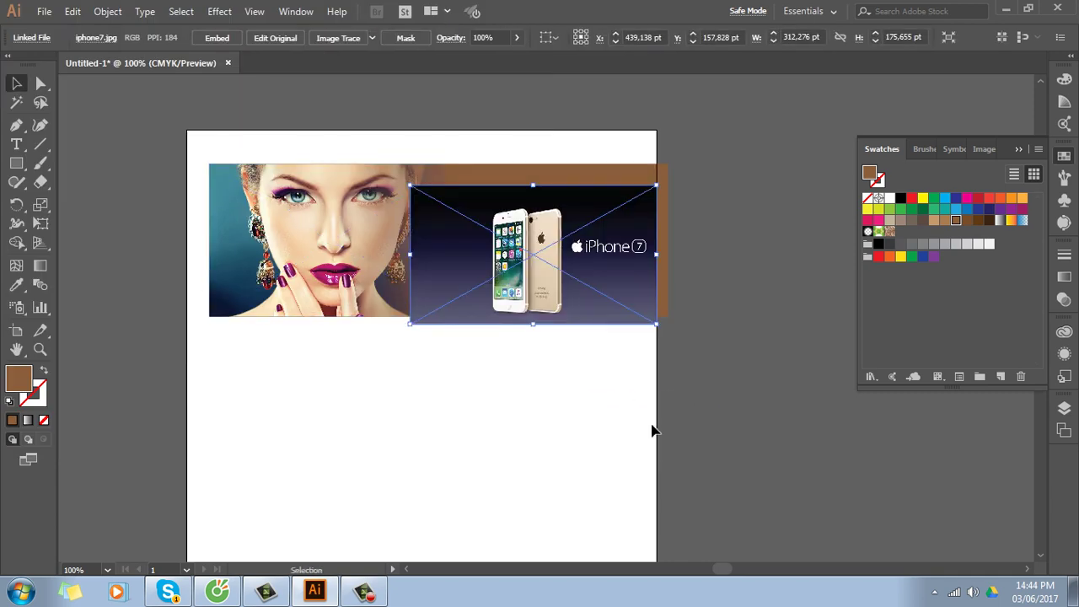
Deselect and zoom in on the bottom edges of the two gold iPhones
{"action": "left_click", "coordinate": [790, 469]}
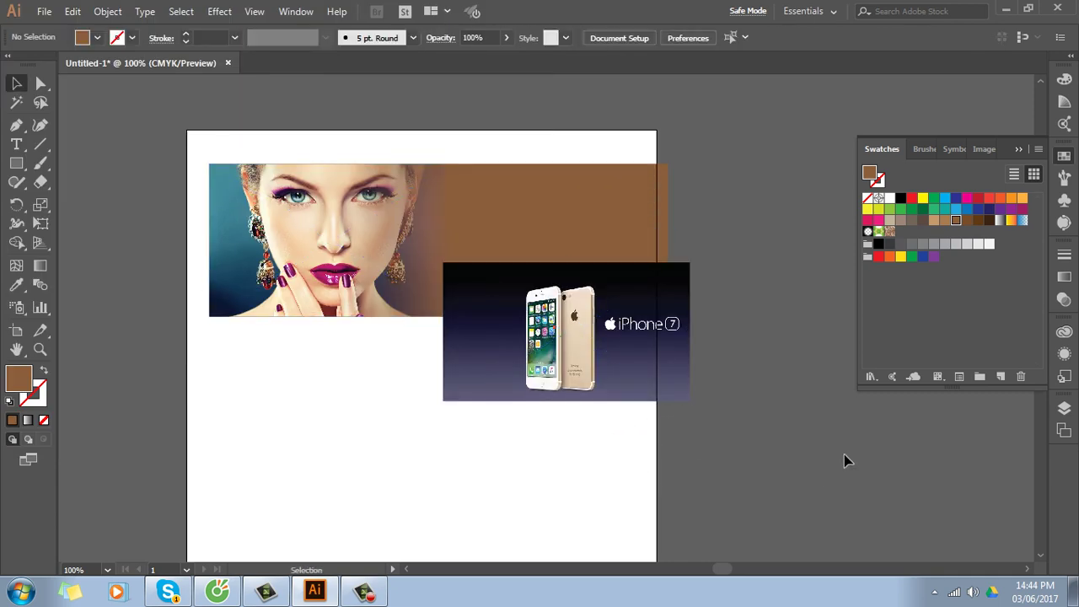
{"action": "key", "text": "ctrl+plus"}
{"action": "key", "text": "ctrl+plus"}
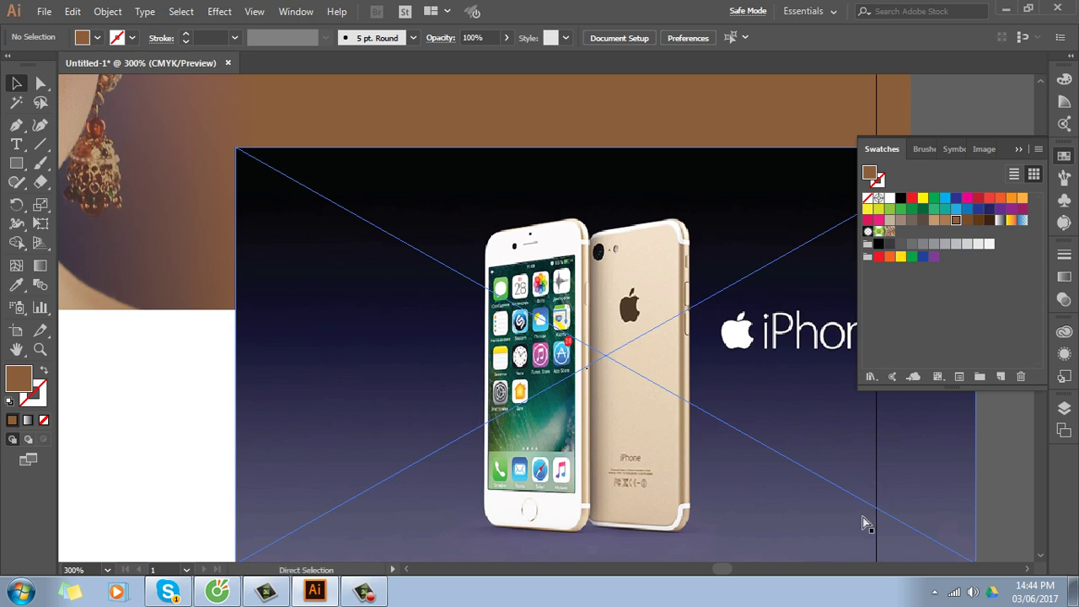
{"action": "key", "text": "ctrl+plus"}
{"action": "key", "text": "ctrl+plus"}
{"action": "left_click_drag", "start_coordinate": [575, 455], "coordinate": [559, 211]}
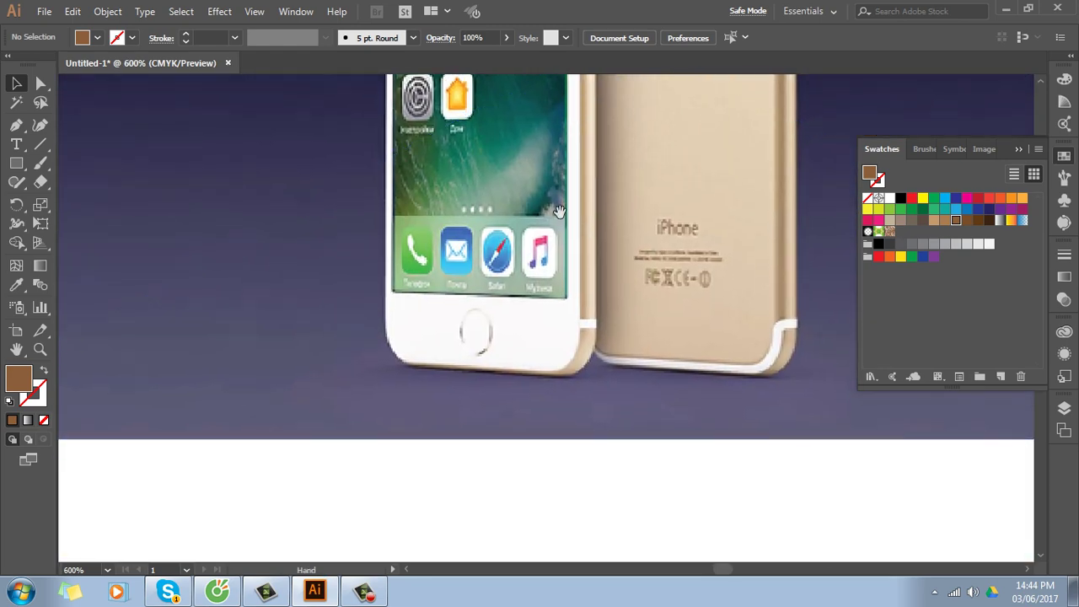
{"action": "key", "text": "ctrl+plus"}
Pen-trace the front phone's bottom edge, left side and rounded top-left corner
{"action": "key", "text": "p"}
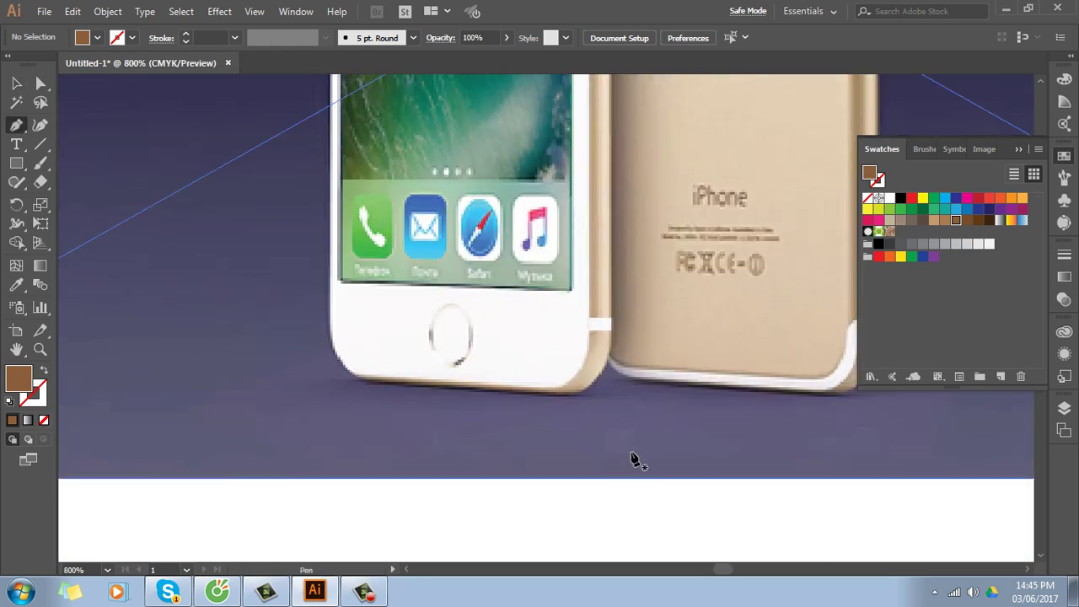
{"action": "left_click", "coordinate": [559, 400]}
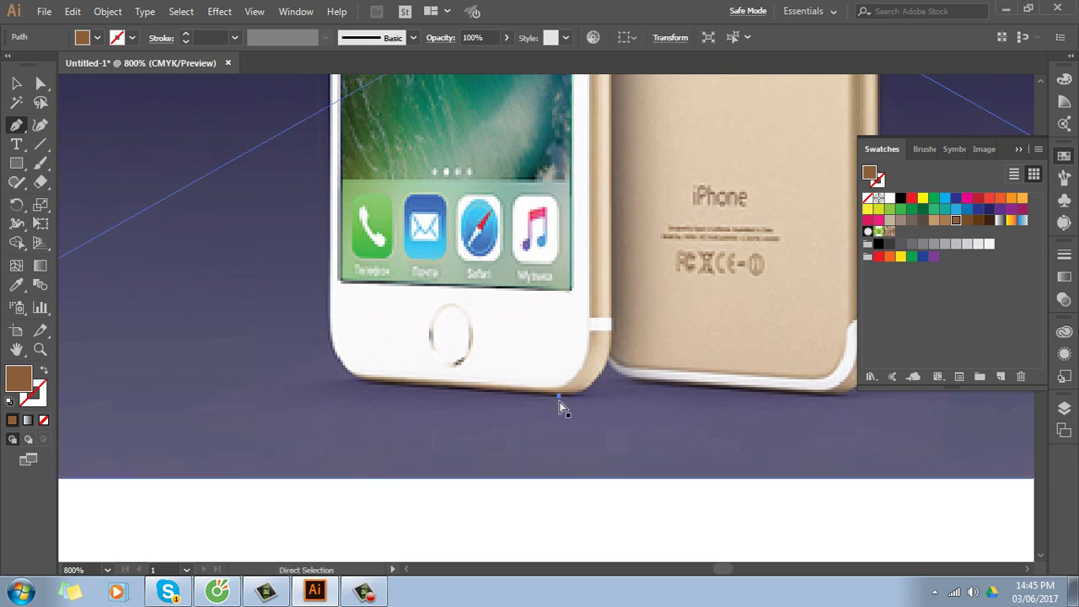
{"action": "key", "text": "ctrl+plus"}
{"action": "key", "text": "ctrl+plus"}
{"action": "key", "text": "ctrl+plus"}
{"action": "left_click_drag", "start_coordinate": [257, 309], "coordinate": [602, 397]}
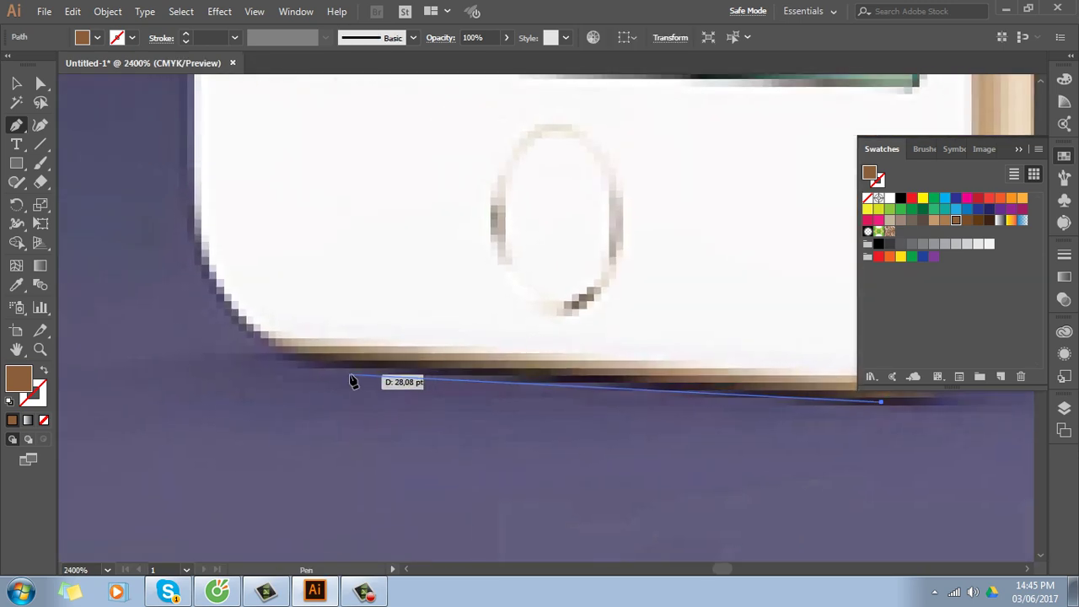
{"action": "left_click", "coordinate": [300, 361]}
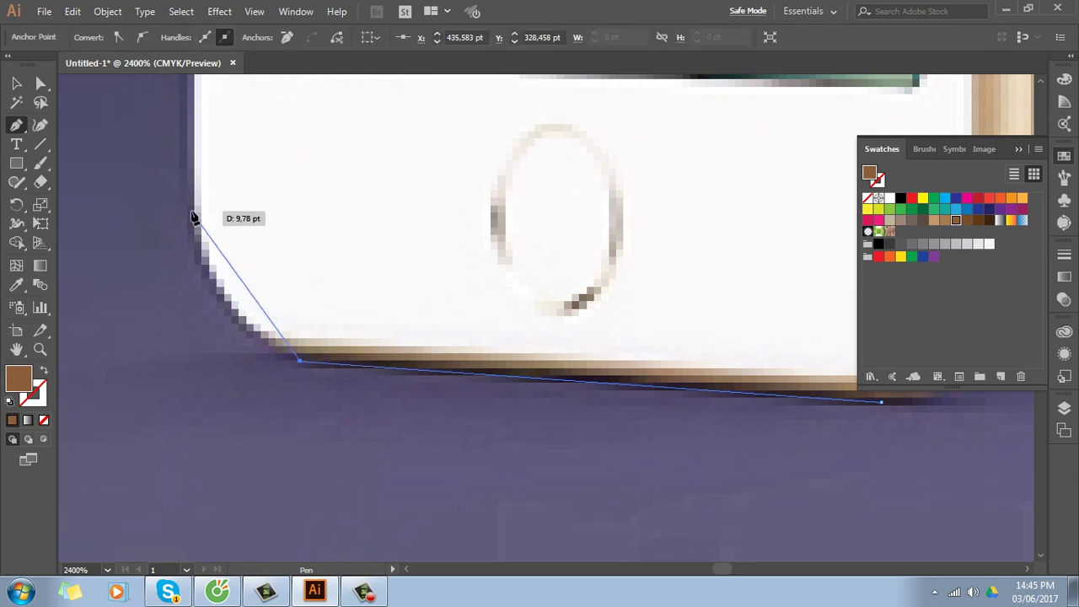
{"action": "mouse_move", "coordinate": [192, 210]}
{"action": "left_mouse_down"}
{"action": "mouse_move", "coordinate": [173, 100]}
{"action": "mouse_move", "coordinate": [183, 95]}
{"action": "left_mouse_up"}
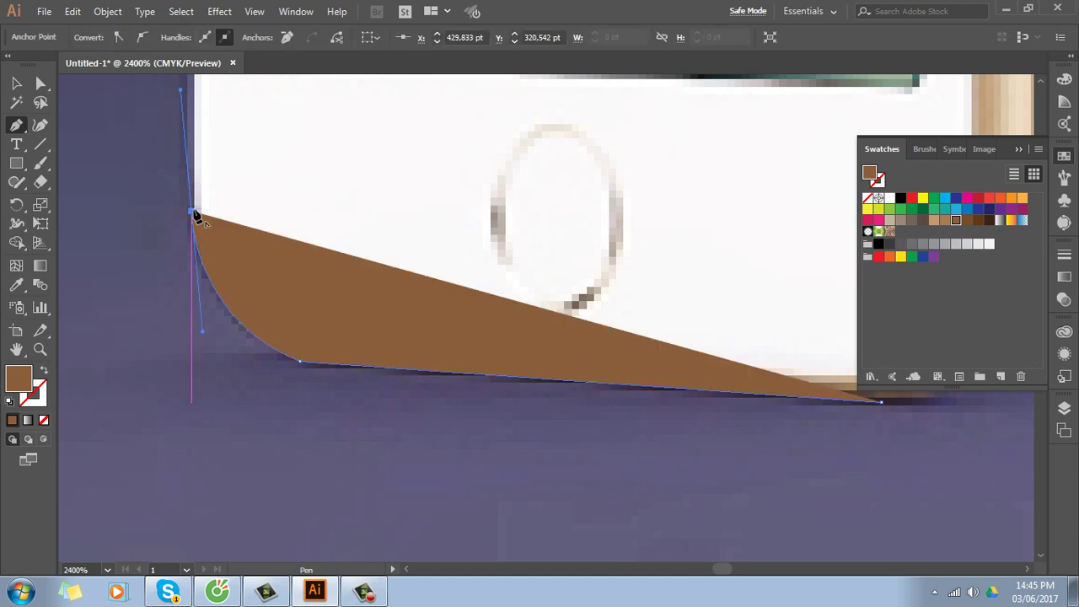
{"action": "left_click", "coordinate": [192, 211]}
{"action": "mouse_move", "coordinate": [274, 116]}
{"action": "left_mouse_down"}
{"action": "mouse_move", "coordinate": [364, 309]}
{"action": "mouse_move", "coordinate": [316, 442]}
{"action": "left_mouse_up"}
{"action": "scroll", "coordinate": [317, 442], "scroll_direction": "up", "scroll_amount": 5}
{"action": "scroll", "coordinate": [317, 442], "scroll_direction": "up", "scroll_amount": 5}
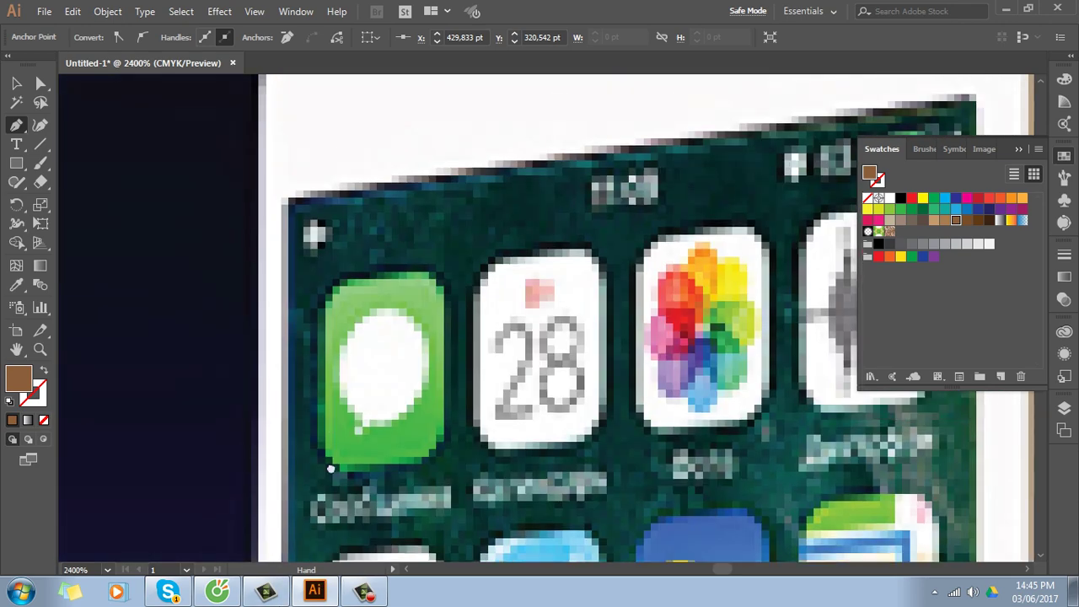
{"action": "scroll", "coordinate": [278, 380], "scroll_direction": "up", "scroll_amount": 5}
{"action": "scroll", "coordinate": [250, 316], "scroll_direction": "up", "scroll_amount": 5}
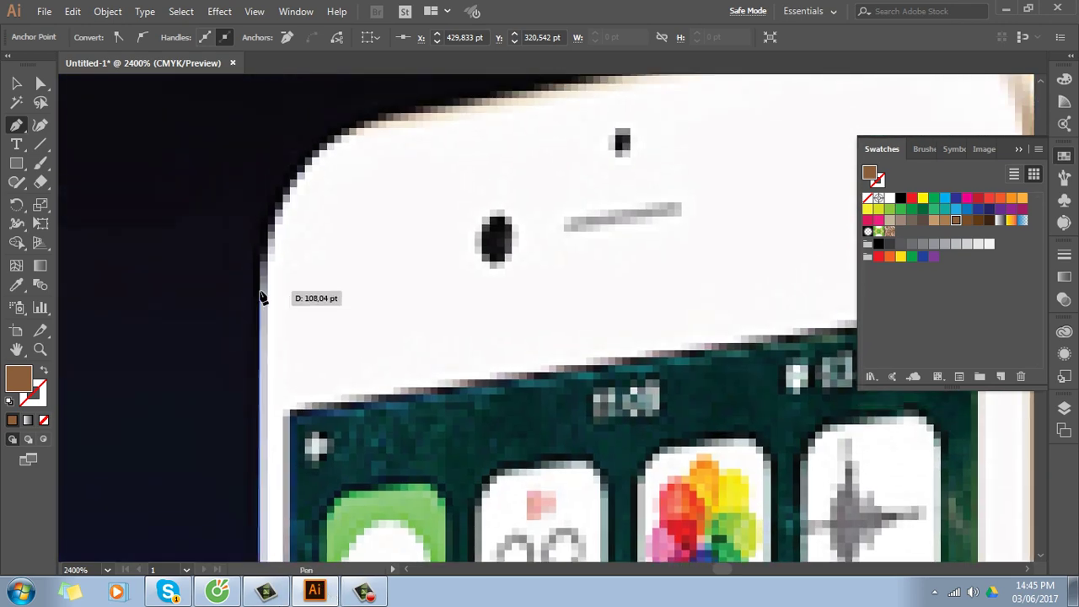
{"action": "left_click", "coordinate": [262, 296]}
{"action": "scroll", "coordinate": [357, 272], "scroll_direction": "up", "scroll_amount": 3}
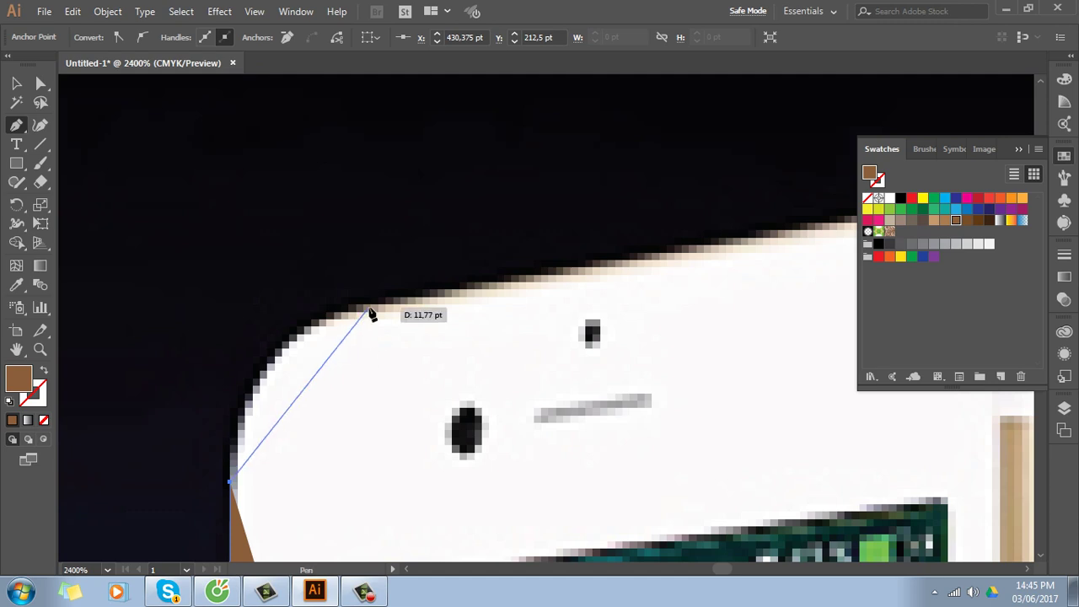
{"action": "left_click_drag", "start_coordinate": [373, 305], "coordinate": [524, 276]}
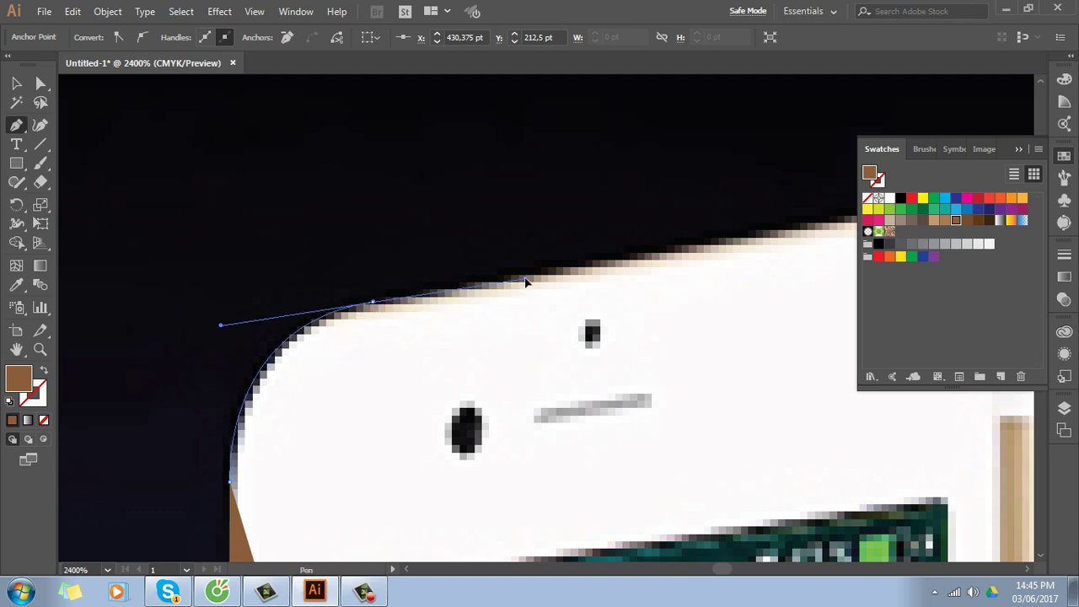
{"action": "left_click", "coordinate": [381, 305]}
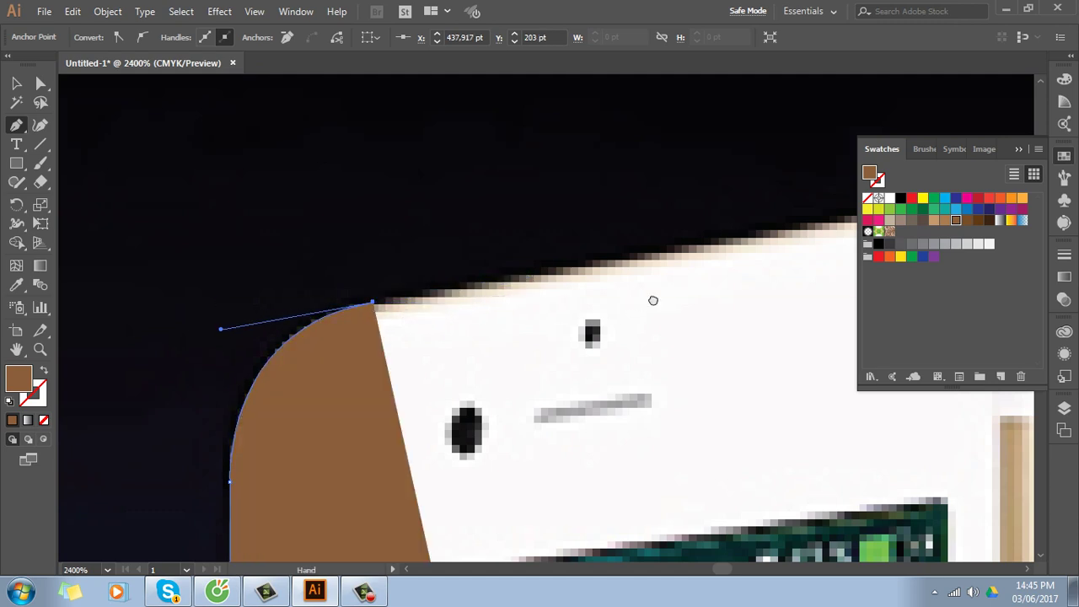
Continue the path across both phones' tops, around the back phone's corner and right side
{"action": "left_click_drag", "start_coordinate": [650, 301], "coordinate": [432, 281]}
{"action": "left_click", "coordinate": [463, 262]}
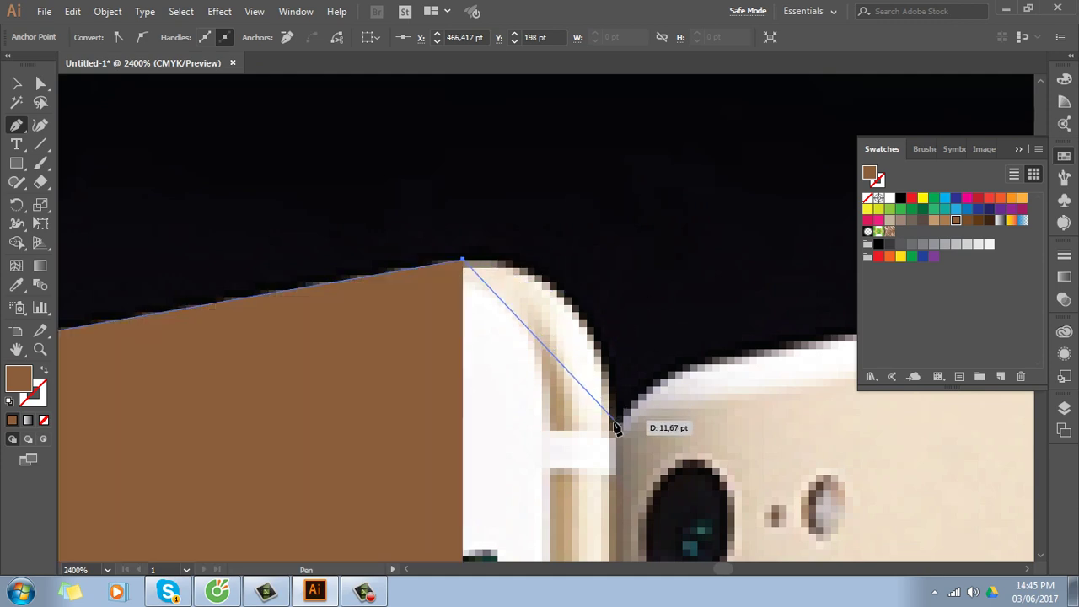
{"action": "mouse_move", "coordinate": [615, 437]}
{"action": "left_mouse_down"}
{"action": "mouse_move", "coordinate": [617, 484]}
{"action": "mouse_move", "coordinate": [619, 464]}
{"action": "left_mouse_up"}
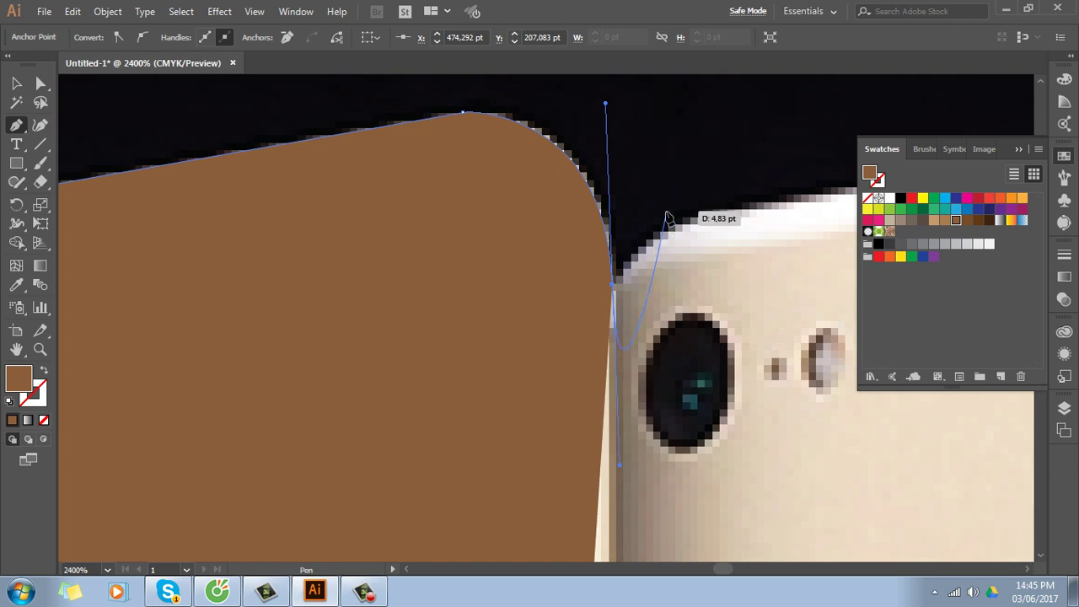
{"action": "left_click", "coordinate": [612, 284]}
{"action": "left_click_drag", "start_coordinate": [702, 272], "coordinate": [418, 313]}
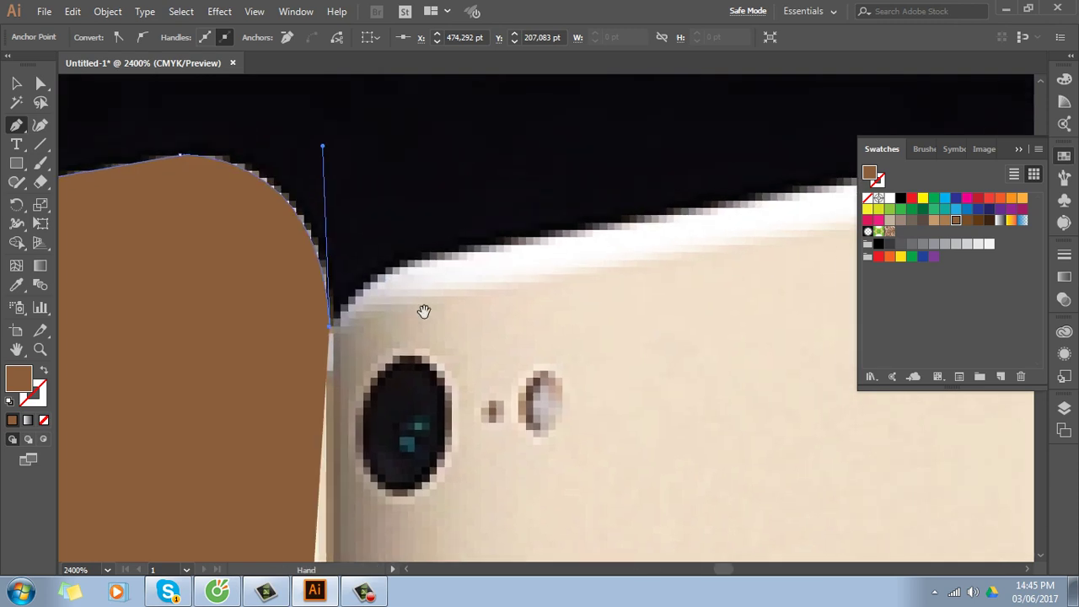
{"action": "mouse_move", "coordinate": [480, 248]}
{"action": "left_mouse_down"}
{"action": "mouse_move", "coordinate": [603, 229]}
{"action": "mouse_move", "coordinate": [173, 313]}
{"action": "left_mouse_up"}
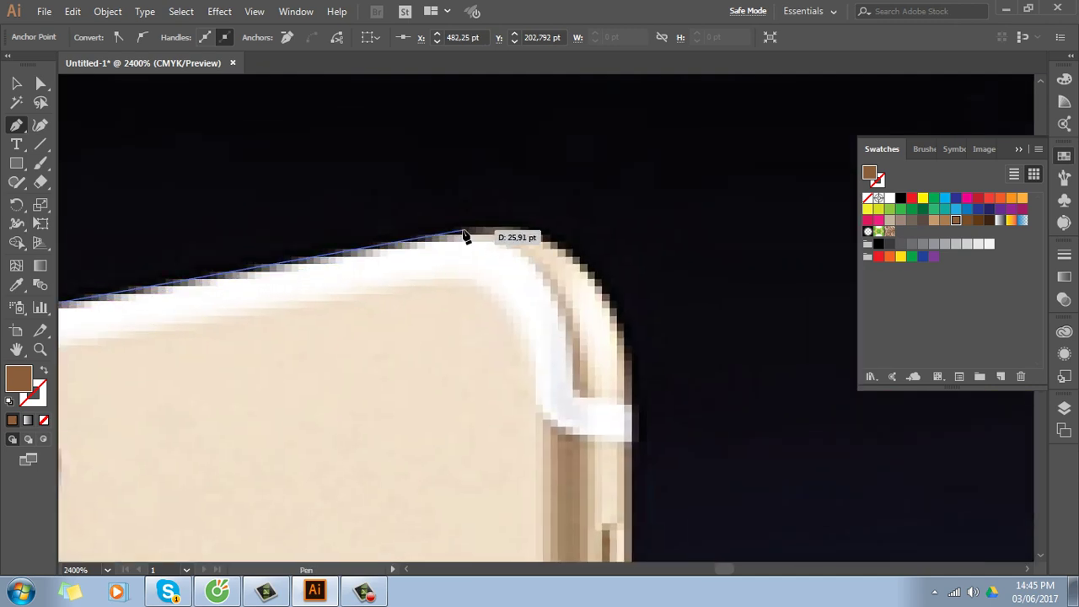
{"action": "left_click", "coordinate": [462, 231]}
{"action": "left_click_drag", "start_coordinate": [633, 374], "coordinate": [645, 541]}
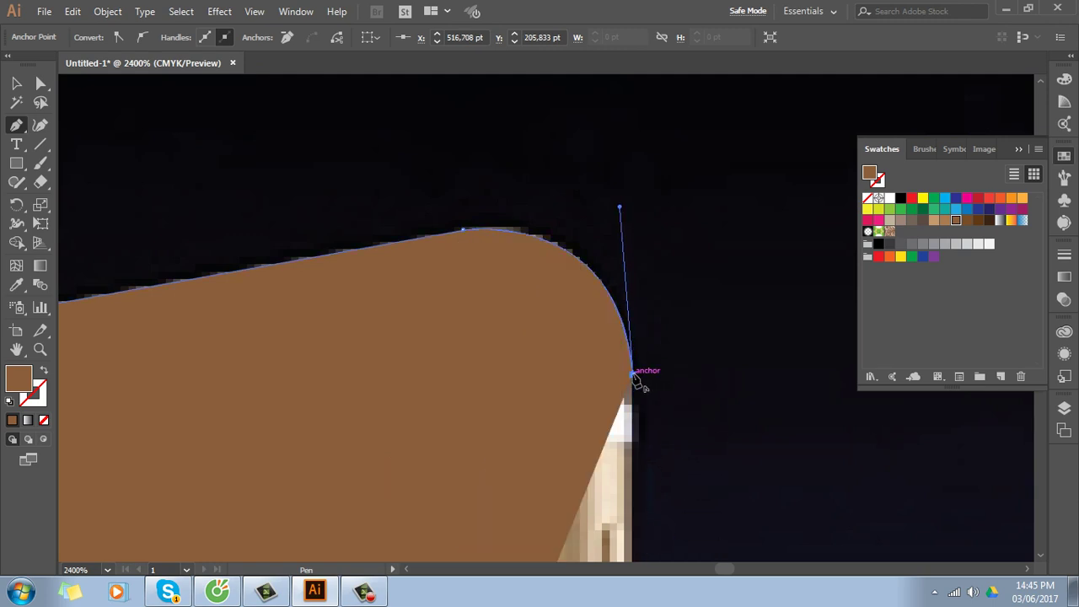
{"action": "left_click_drag", "start_coordinate": [618, 478], "coordinate": [633, 302]}
{"action": "scroll", "coordinate": [604, 163], "scroll_direction": "down", "scroll_amount": 3}
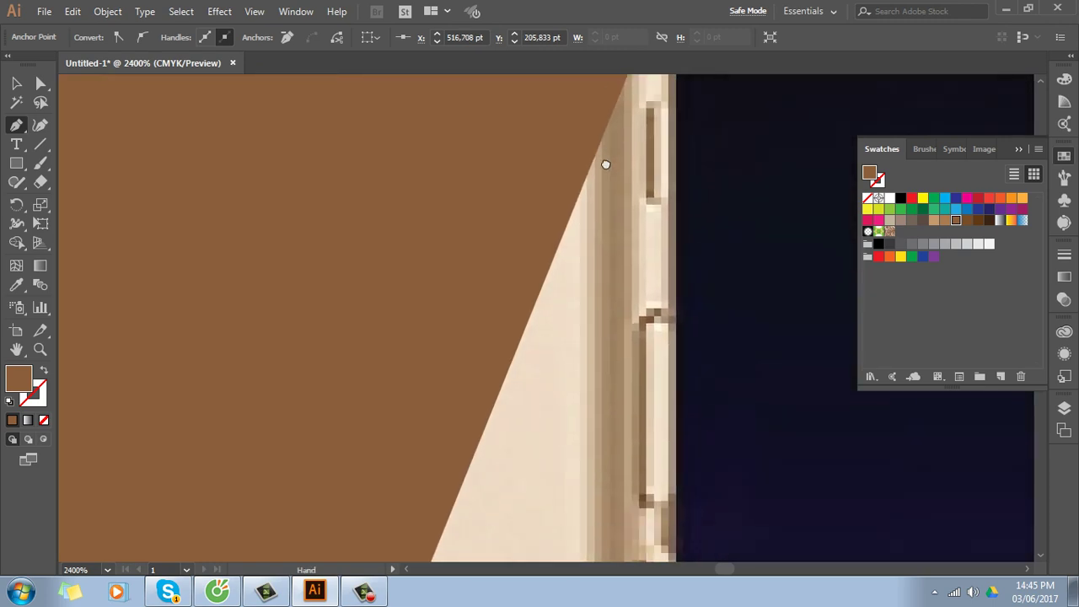
{"action": "scroll", "coordinate": [649, 320], "scroll_direction": "down", "scroll_amount": 3}
{"action": "scroll", "coordinate": [713, 513], "scroll_direction": "down", "scroll_amount": 3}
{"action": "scroll", "coordinate": [635, 406], "scroll_direction": "down", "scroll_amount": 3}
{"action": "scroll", "coordinate": [635, 405], "scroll_direction": "down", "scroll_amount": 2}
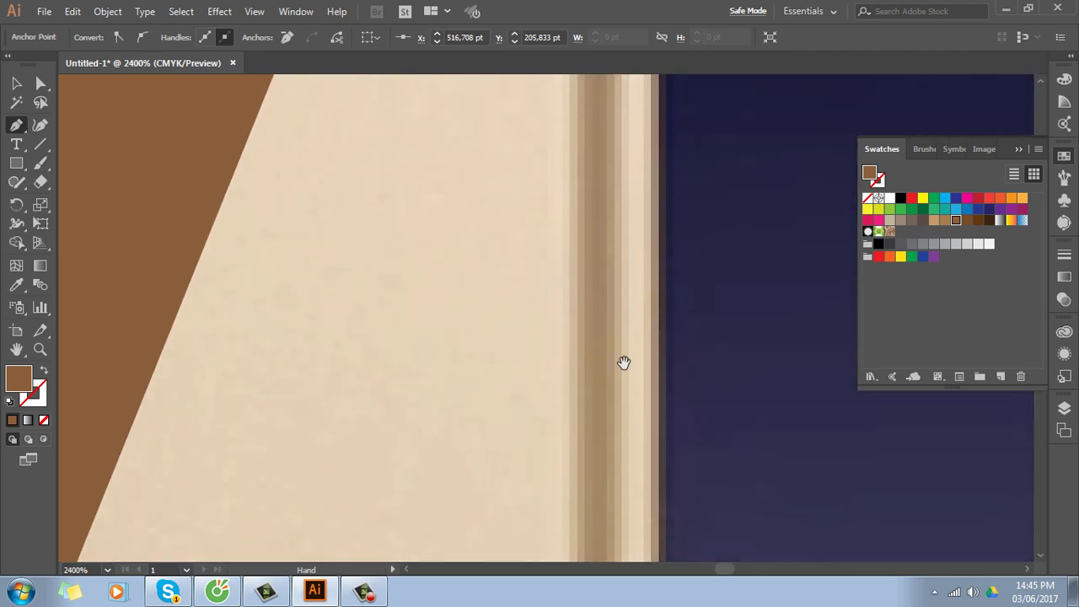
{"action": "scroll", "coordinate": [624, 361], "scroll_direction": "down", "scroll_amount": 2}
{"action": "scroll", "coordinate": [629, 269], "scroll_direction": "down", "scroll_amount": 3}
{"action": "scroll", "coordinate": [631, 138], "scroll_direction": "down", "scroll_amount": 3}
{"action": "scroll", "coordinate": [622, 129], "scroll_direction": "down", "scroll_amount": 5}
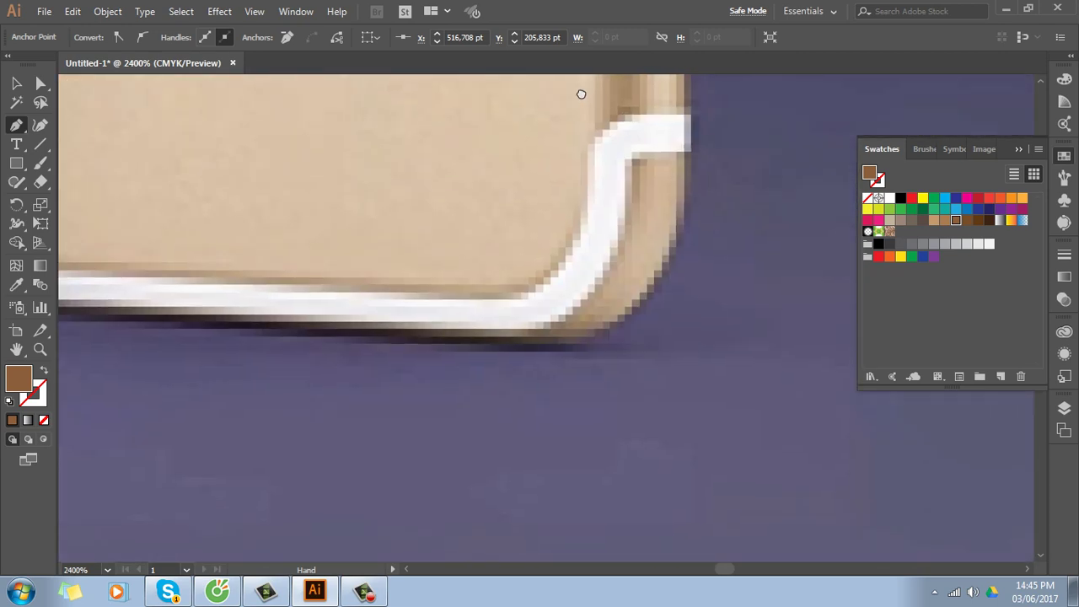
{"action": "left_click", "coordinate": [685, 210]}
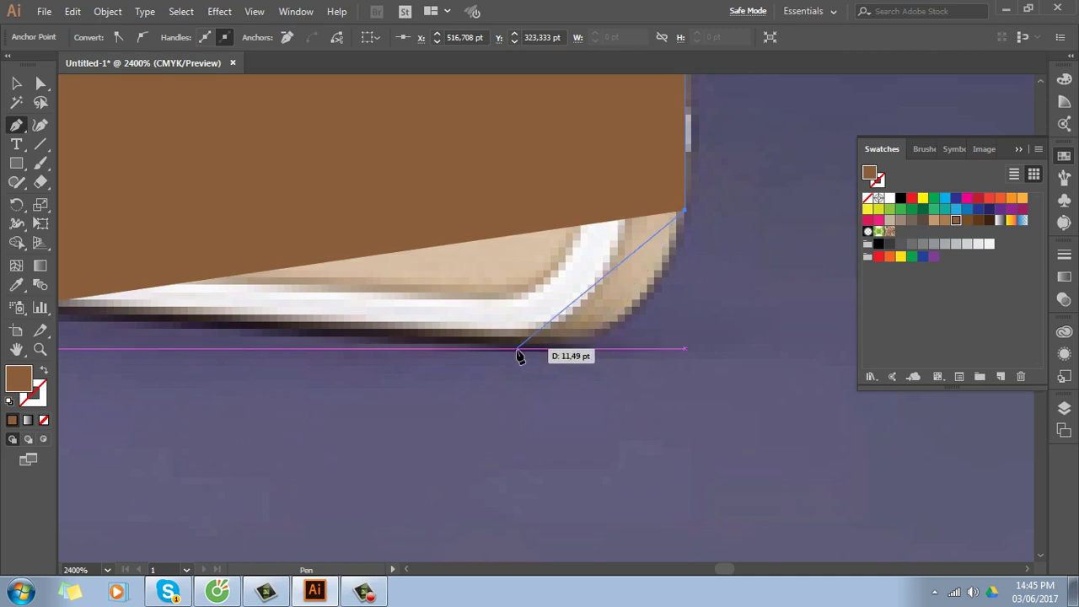
{"action": "mouse_move", "coordinate": [494, 344]}
{"action": "left_mouse_down"}
{"action": "mouse_move", "coordinate": [310, 332]}
{"action": "mouse_move", "coordinate": [447, 320]}
{"action": "left_mouse_up"}
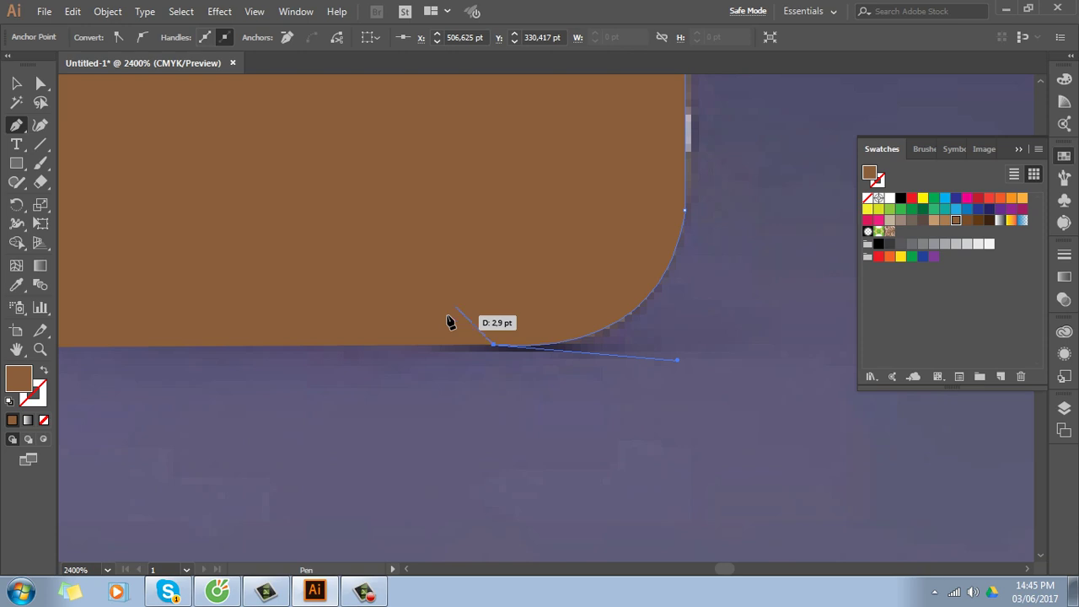
Swap fill and stroke for an unfilled outline and close the path along the phones' bottom edges
{"action": "key", "text": "shift+x"}
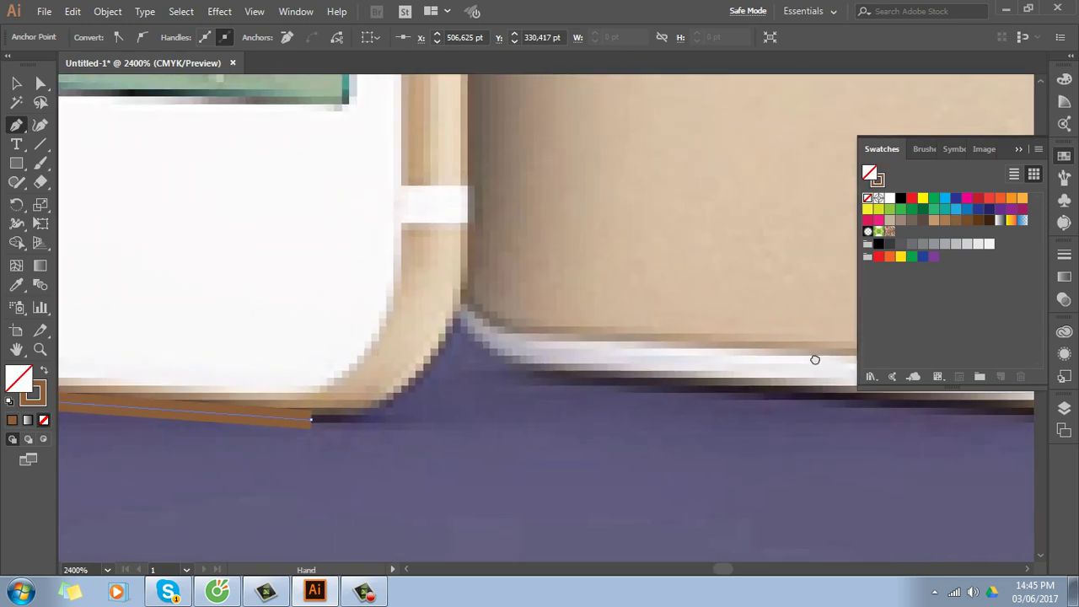
{"action": "mouse_move", "coordinate": [448, 320]}
{"action": "left_mouse_down"}
{"action": "mouse_move", "coordinate": [641, 415]}
{"action": "mouse_move", "coordinate": [548, 380]}
{"action": "mouse_move", "coordinate": [459, 317]}
{"action": "mouse_move", "coordinate": [447, 276]}
{"action": "mouse_move", "coordinate": [494, 320]}
{"action": "left_mouse_up"}
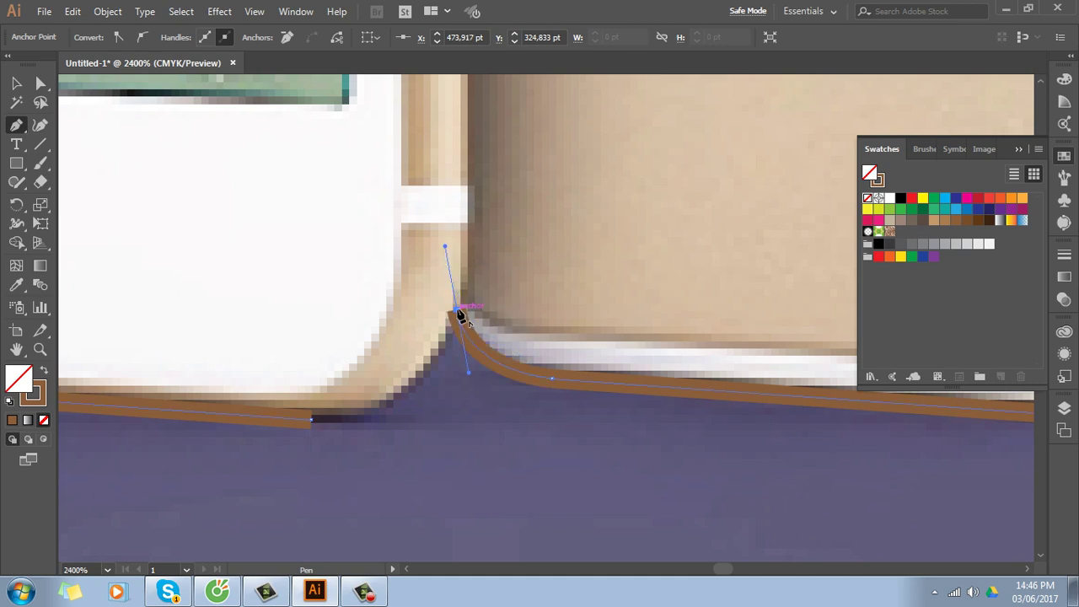
{"action": "left_click", "coordinate": [456, 311], "text": "alt"}
{"action": "mouse_move", "coordinate": [311, 419]}
{"action": "left_mouse_down"}
{"action": "mouse_move", "coordinate": [309, 434]}
{"action": "mouse_move", "coordinate": [198, 412]}
{"action": "left_mouse_up"}
{"action": "scroll", "coordinate": [754, 391], "scroll_direction": "down", "scroll_amount": 2}
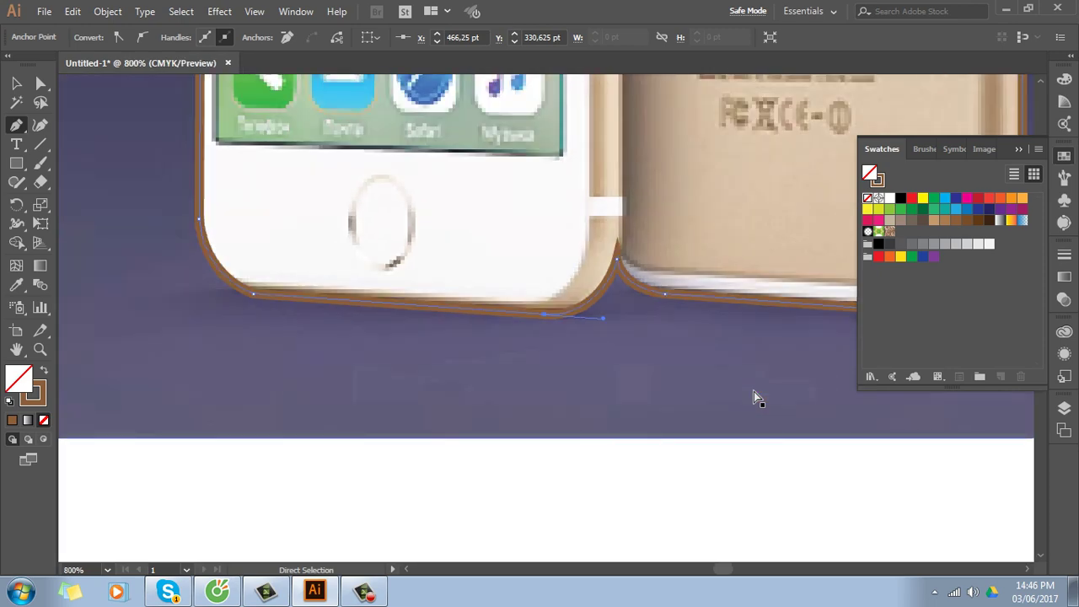
{"action": "scroll", "coordinate": [753, 392], "scroll_direction": "down", "scroll_amount": 2}
{"action": "scroll", "coordinate": [753, 391], "scroll_direction": "down", "scroll_amount": 3}
Select the phone photo with its traced outline, apply a Ctrl+7 clipping mask, and zoom out
{"action": "left_click_drag", "start_coordinate": [719, 336], "coordinate": [685, 409]}
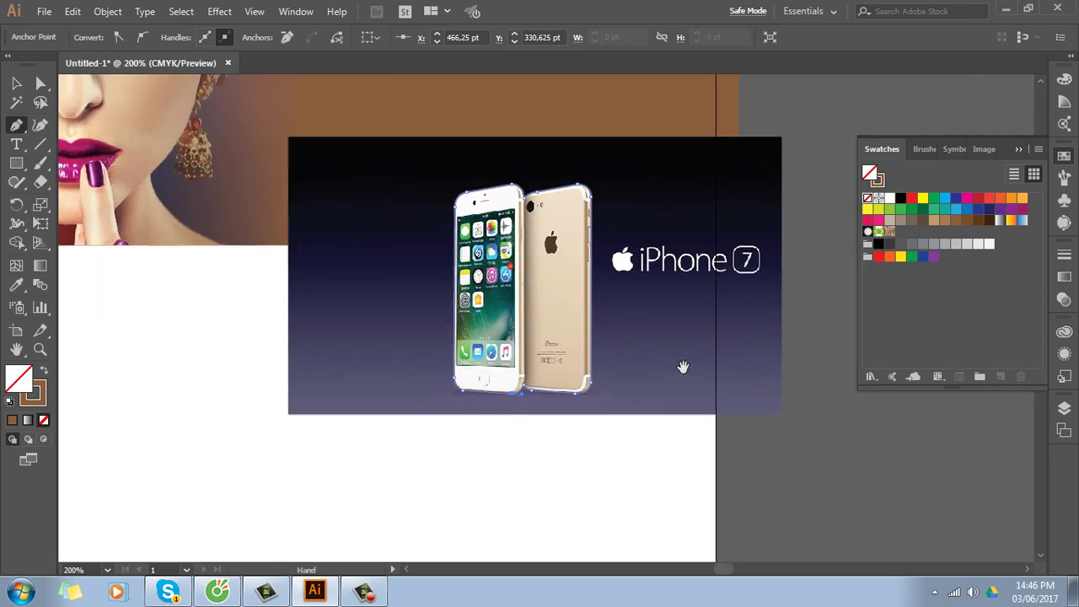
{"action": "key", "text": "v"}
{"action": "mouse_move", "coordinate": [525, 453]}
{"action": "left_mouse_down"}
{"action": "mouse_move", "coordinate": [542, 405]}
{"action": "mouse_move", "coordinate": [601, 388]}
{"action": "left_mouse_up"}
{"action": "key", "text": "ctrl+7"}
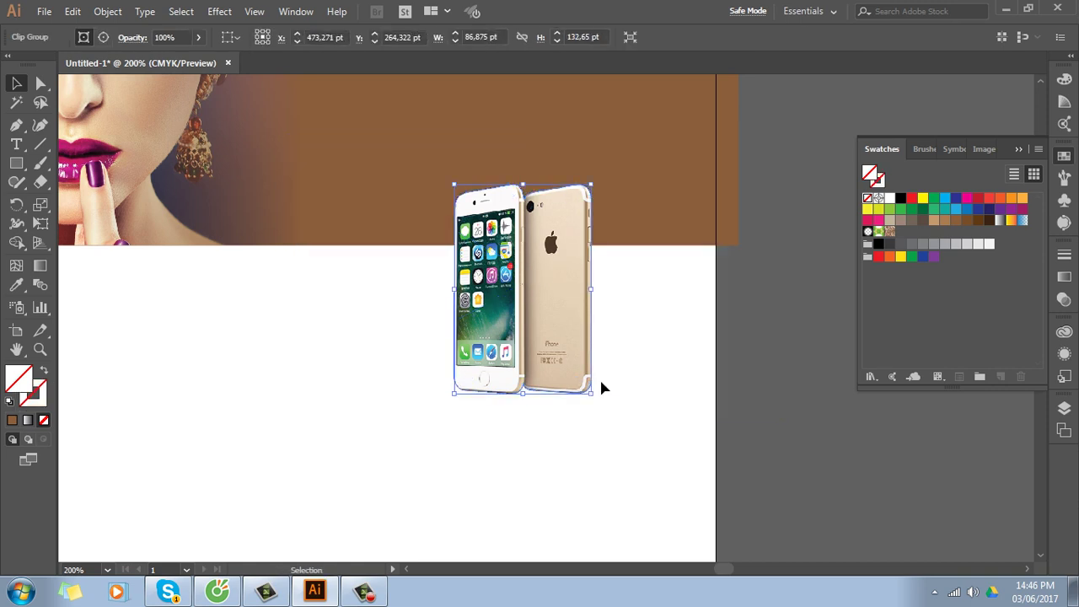
{"action": "left_click_drag", "start_coordinate": [621, 388], "coordinate": [599, 393]}
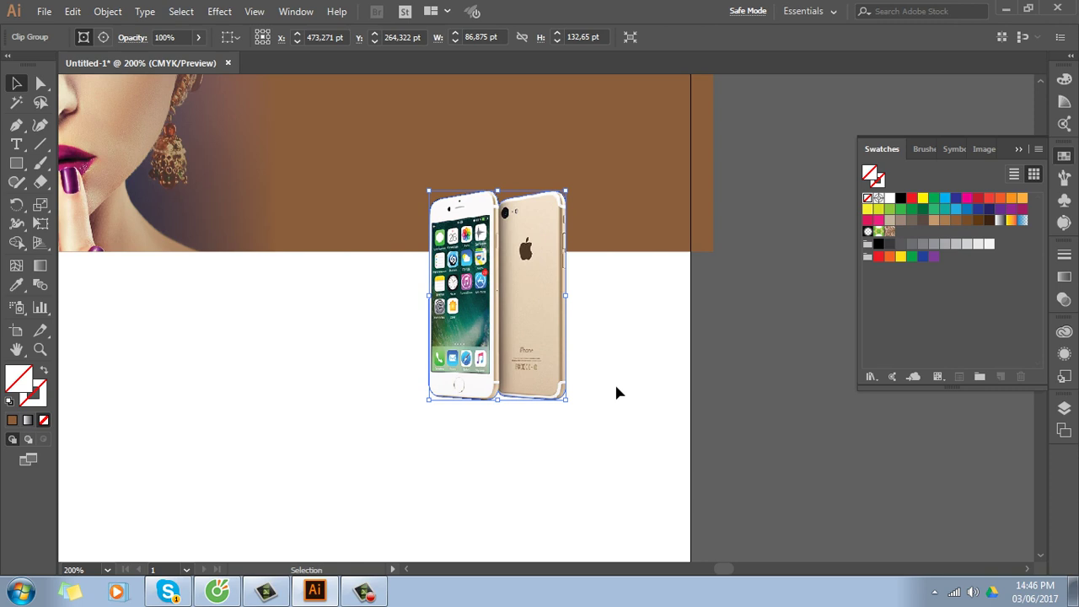
{"action": "left_click", "coordinate": [364, 590]}
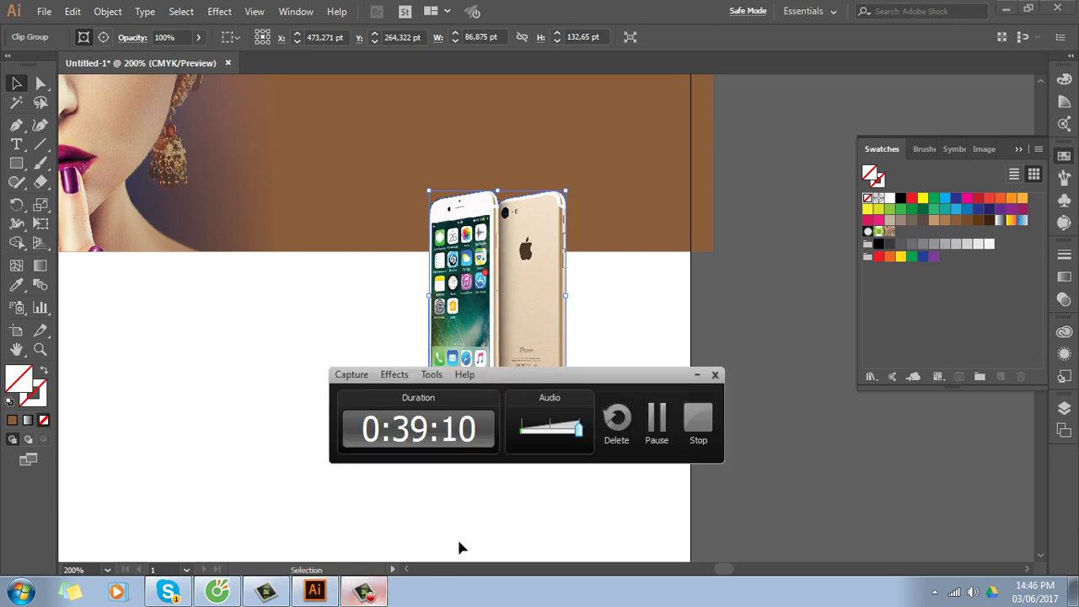
{"action": "left_click", "coordinate": [656, 438]}
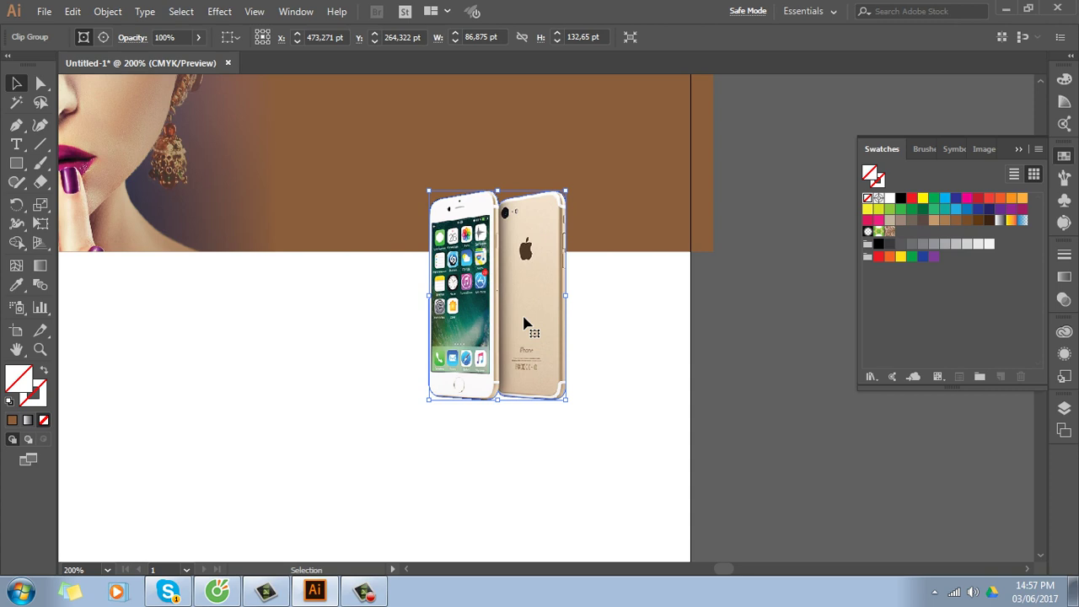
{"action": "key", "text": "ctrl+minus"}
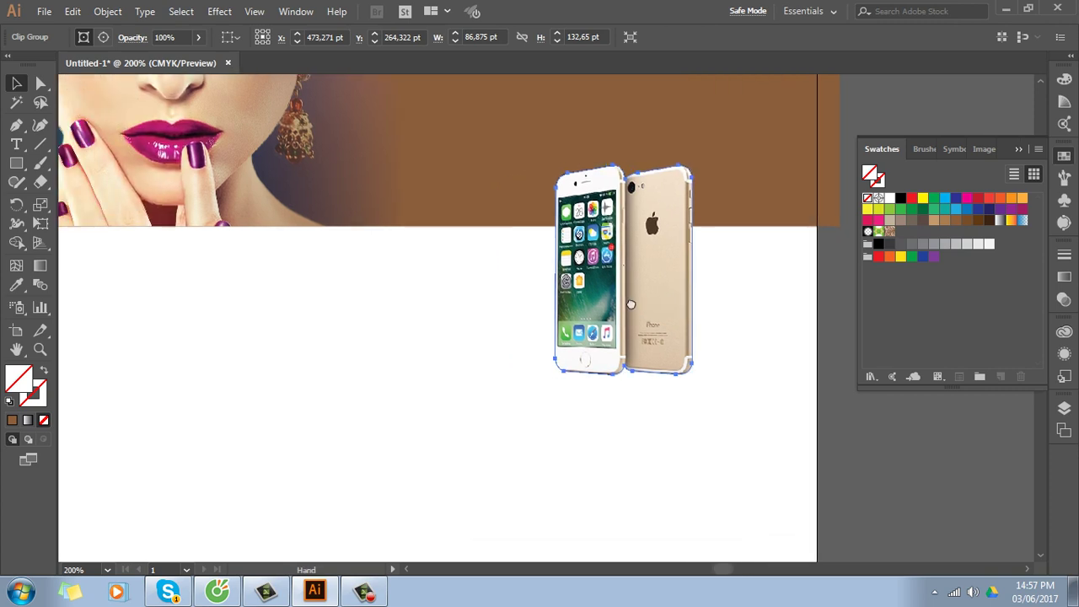
{"action": "key", "text": "ctrl+minus"}
{"action": "key", "text": "ctrl+minus"}
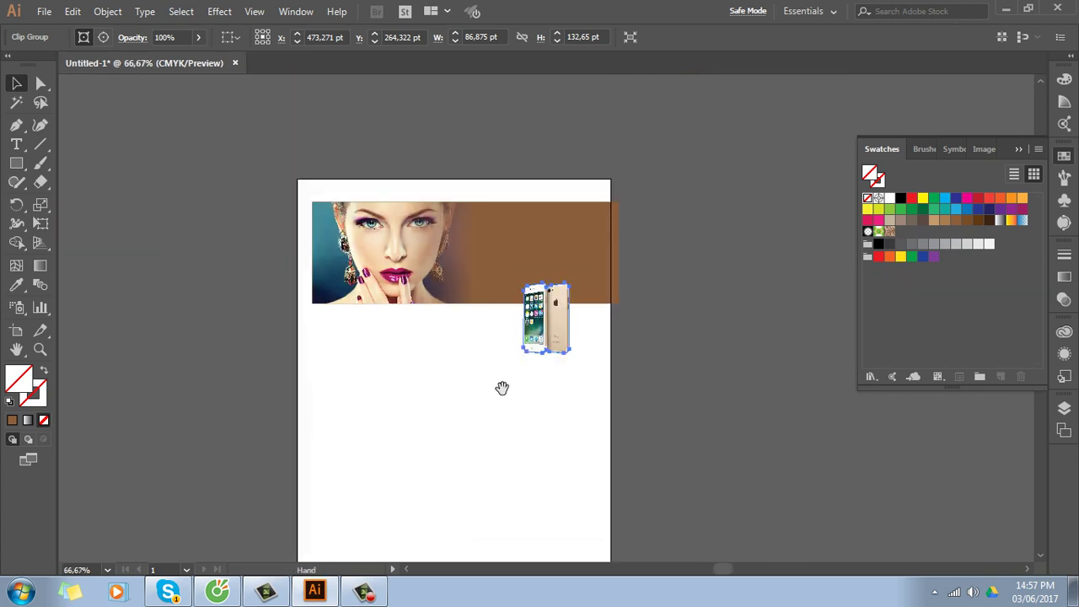
{"action": "left_click_drag", "start_coordinate": [500, 385], "coordinate": [543, 365]}
Duplicate the brown banner rectangle lower on the page and narrow it
{"action": "left_click_drag", "start_coordinate": [617, 221], "coordinate": [601, 422]}
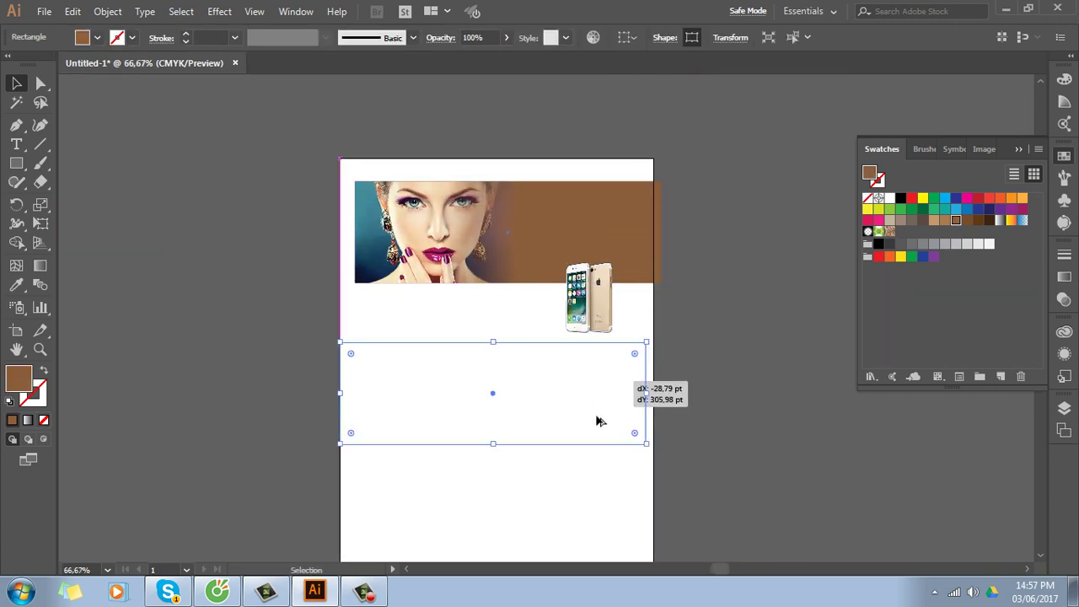
{"action": "key", "text": "ctrl+plus"}
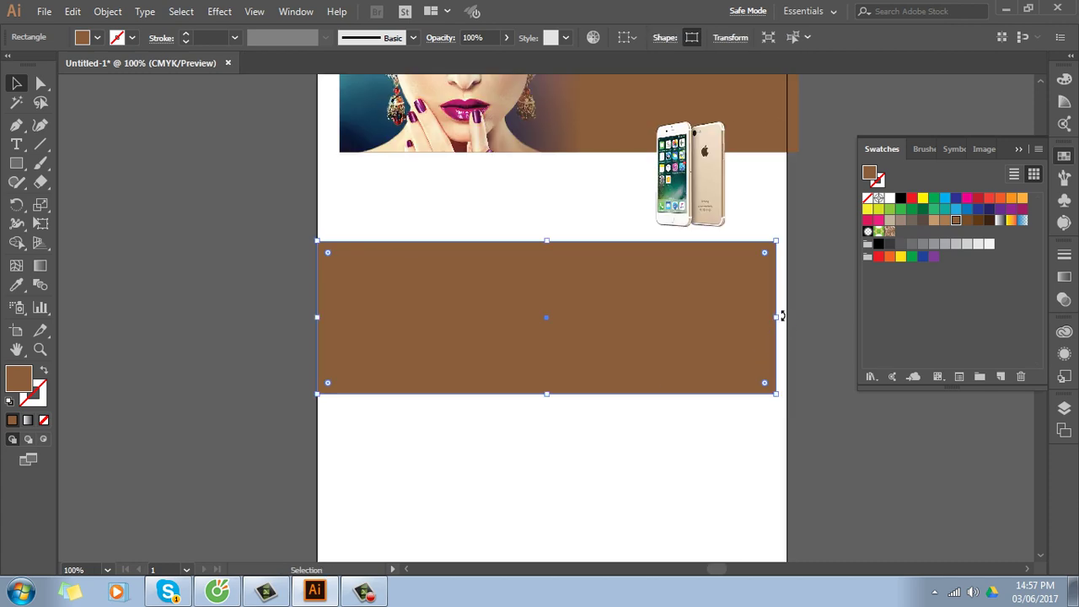
{"action": "left_click_drag", "start_coordinate": [776, 318], "coordinate": [625, 324]}
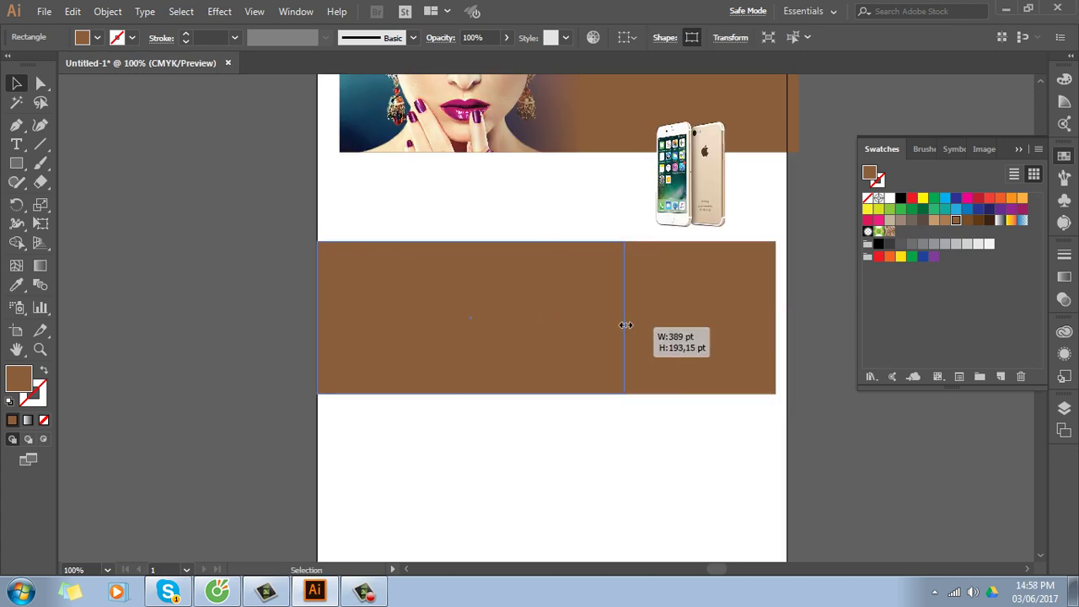
{"action": "left_click_drag", "start_coordinate": [556, 337], "coordinate": [629, 341]}
Move the cut-out phones onto the new rectangle and enlarge the rectangle up and right
{"action": "left_click_drag", "start_coordinate": [666, 213], "coordinate": [442, 336]}
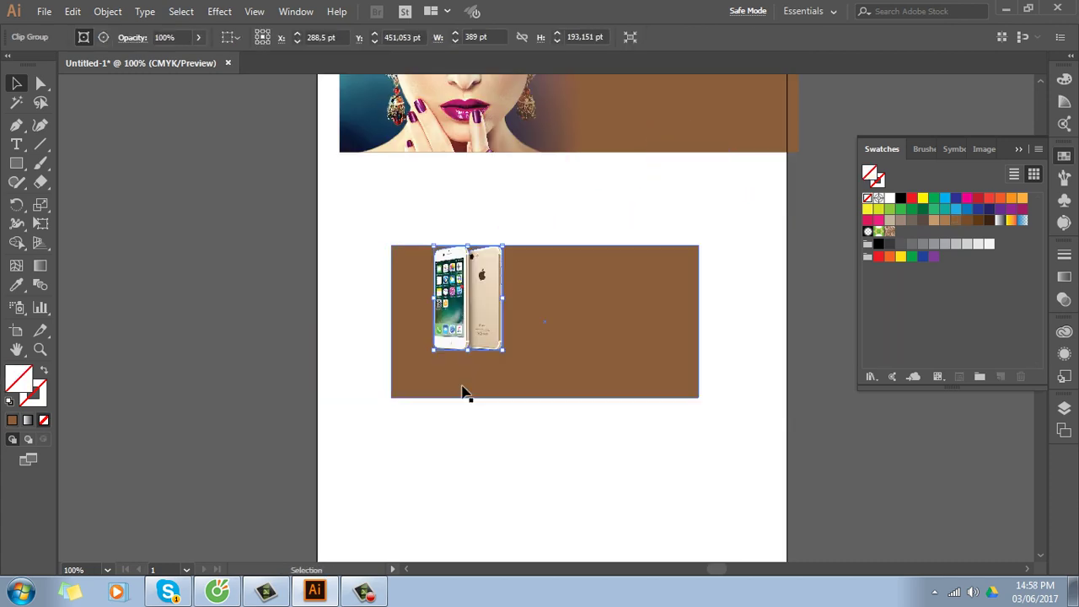
{"action": "key", "text": "ctrl+plus"}
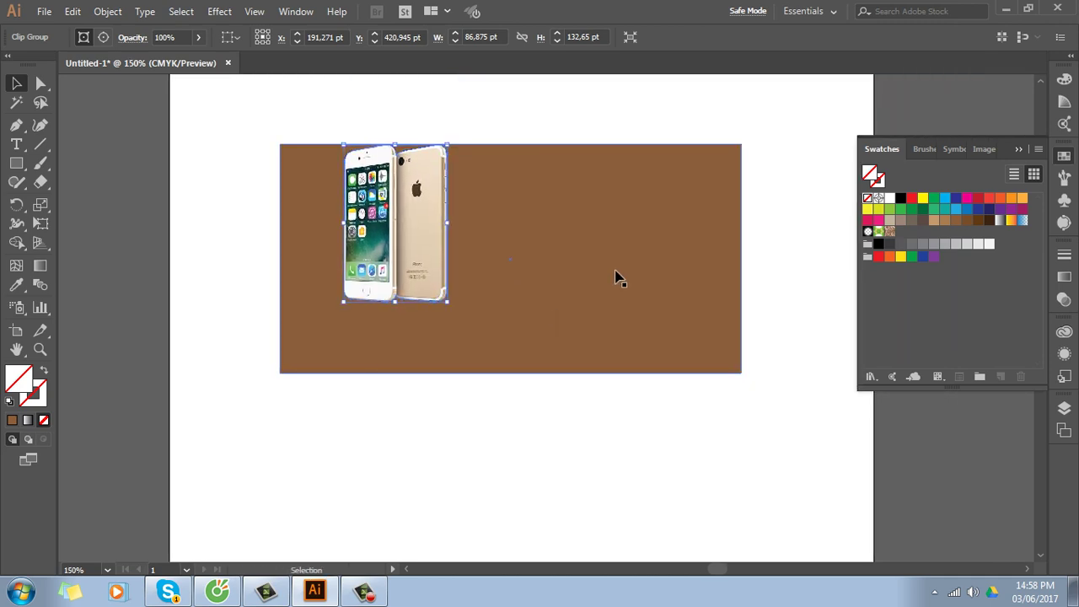
{"action": "left_click", "coordinate": [619, 278]}
{"action": "left_click_drag", "start_coordinate": [743, 145], "coordinate": [790, 114]}
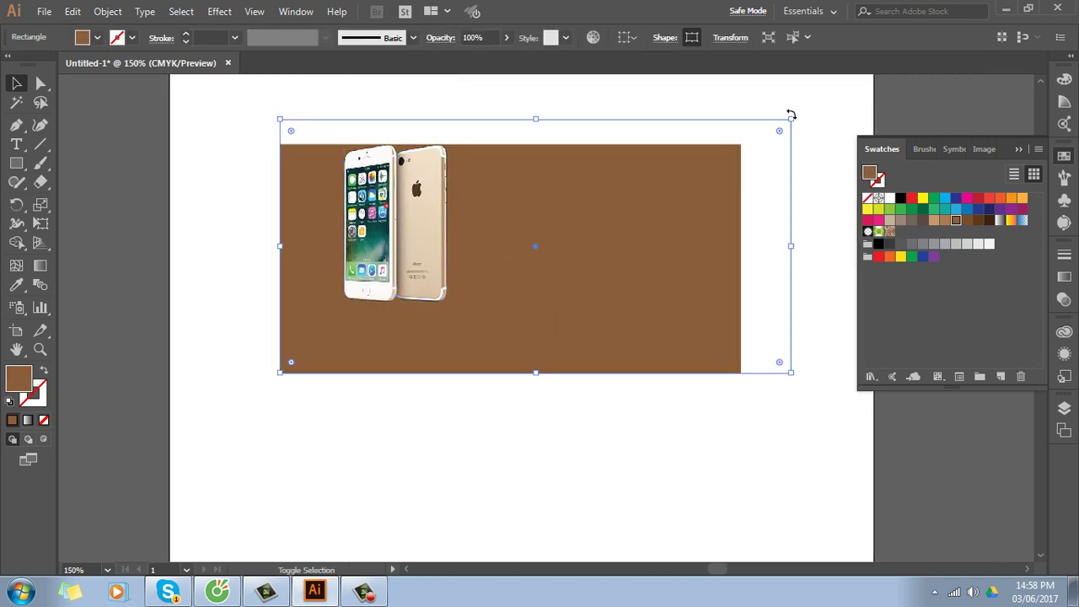
Fill the rectangle with a radial gradient from blue to dark navy
{"action": "left_click", "coordinate": [1063, 277]}
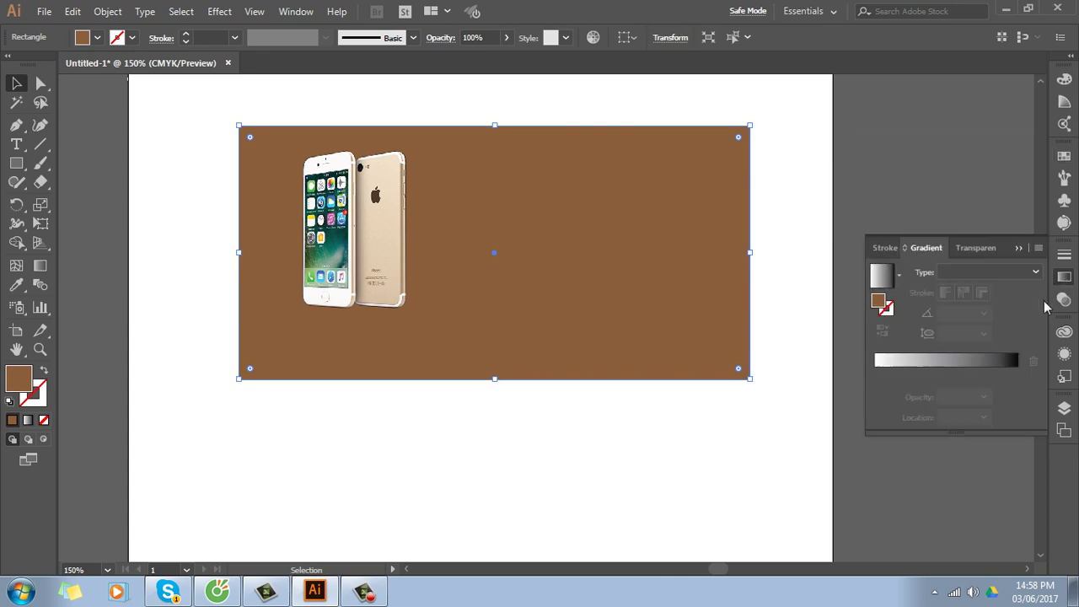
{"action": "left_click", "coordinate": [1005, 368]}
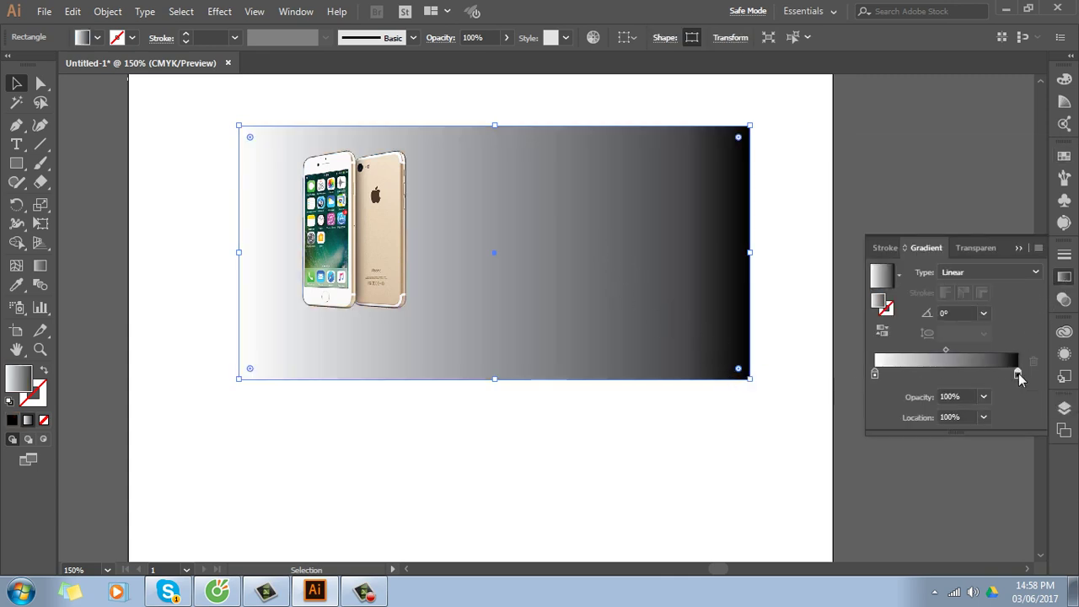
{"action": "double_click", "coordinate": [1017, 373]}
{"action": "left_click", "coordinate": [923, 435]}
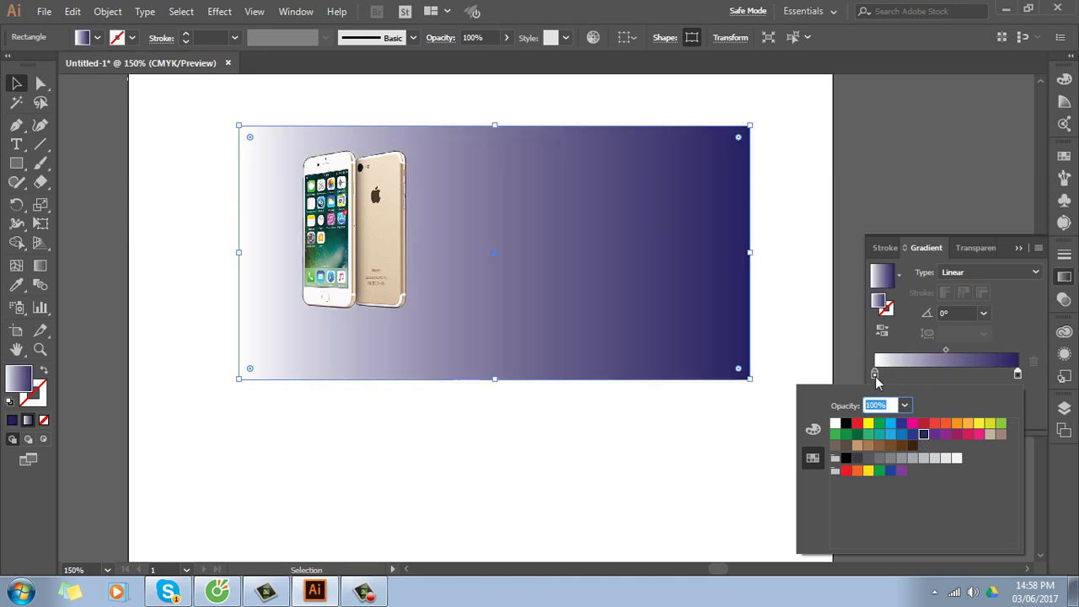
{"action": "double_click", "coordinate": [876, 376]}
{"action": "left_click", "coordinate": [901, 435]}
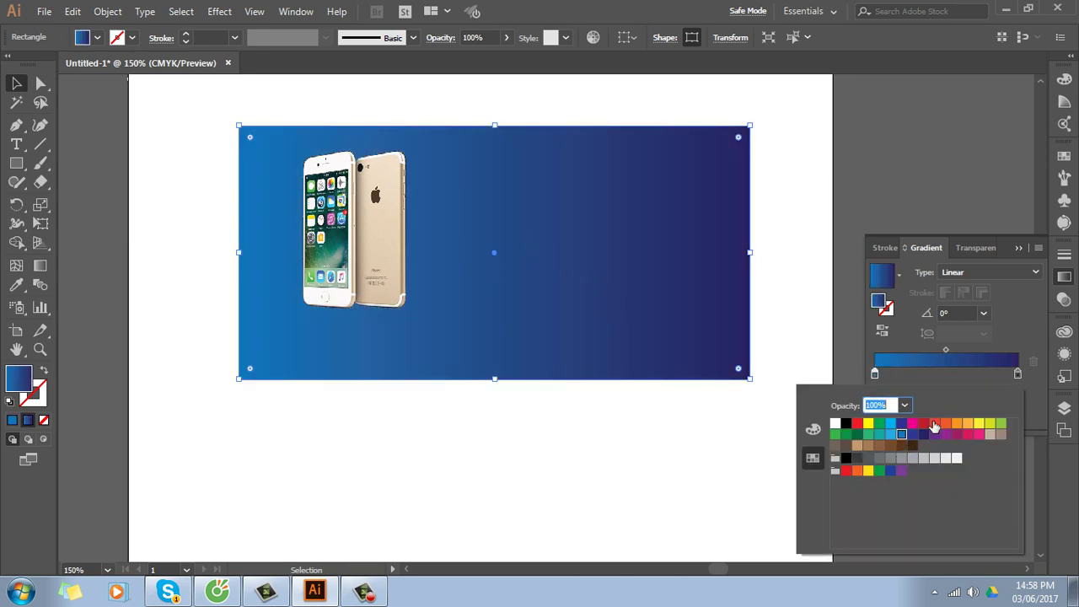
{"action": "left_click", "coordinate": [996, 272]}
{"action": "left_click", "coordinate": [982, 305]}
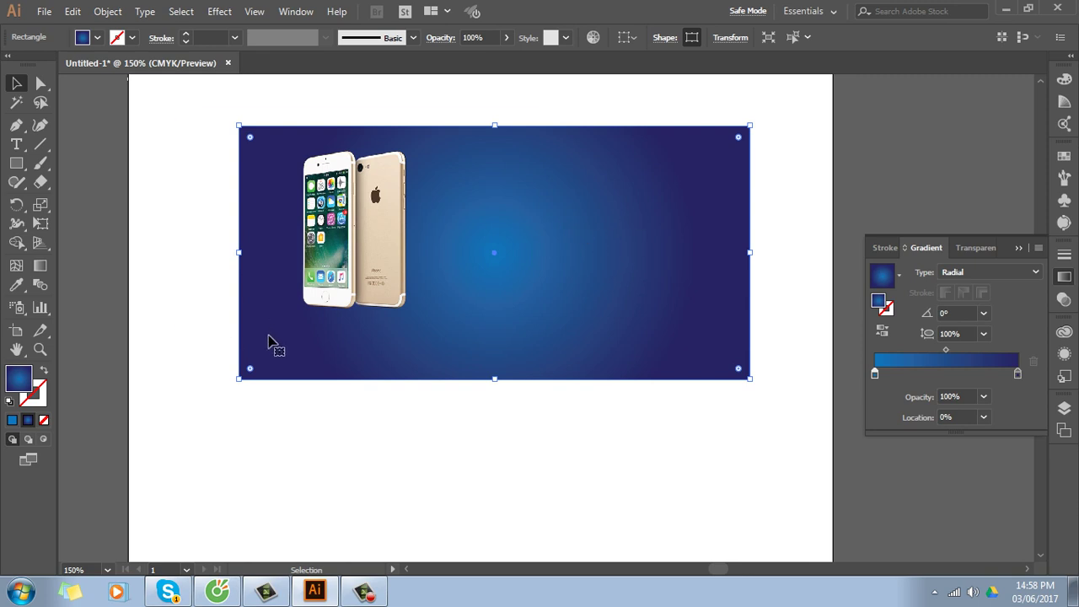
Reposition the radial gradient to run from the phones toward the lower right
{"action": "key", "text": "g"}
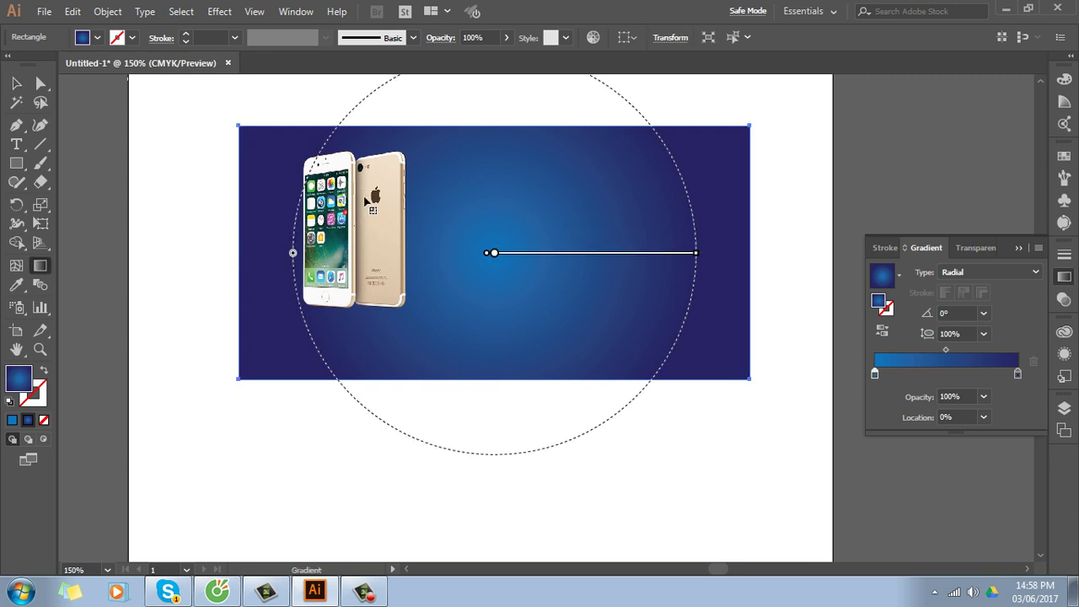
{"action": "left_click_drag", "start_coordinate": [363, 196], "coordinate": [620, 335]}
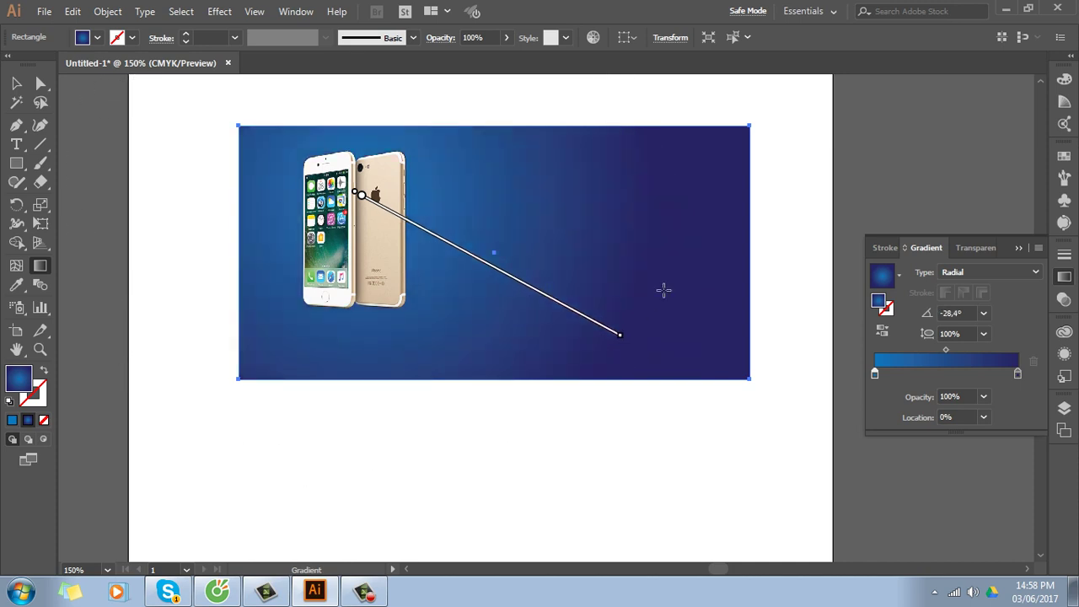
{"action": "left_click_drag", "start_coordinate": [364, 192], "coordinate": [173, 420]}
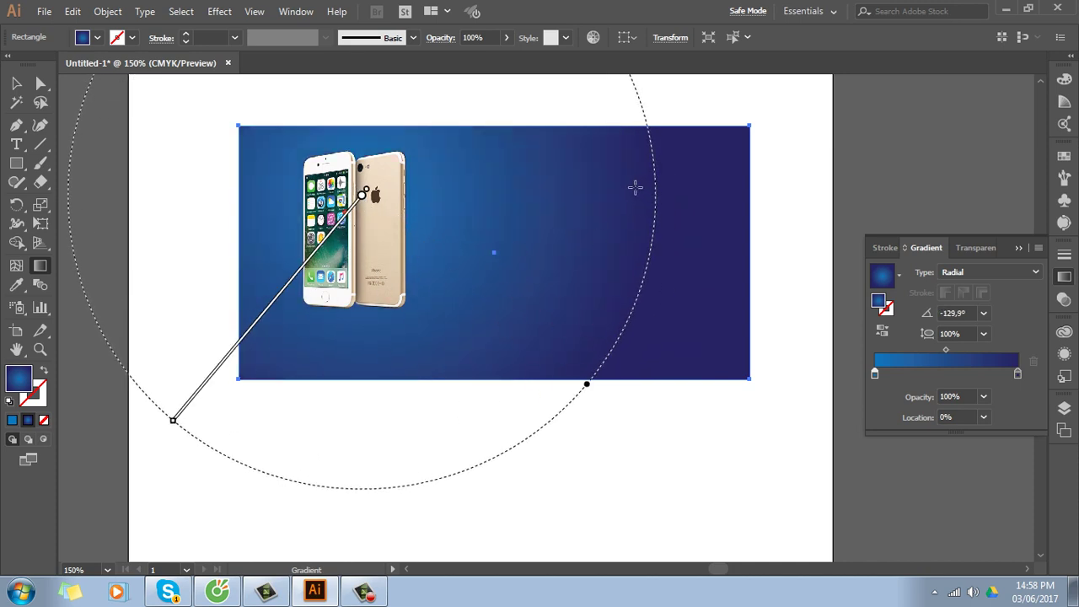
{"action": "left_click_drag", "start_coordinate": [636, 188], "coordinate": [193, 363]}
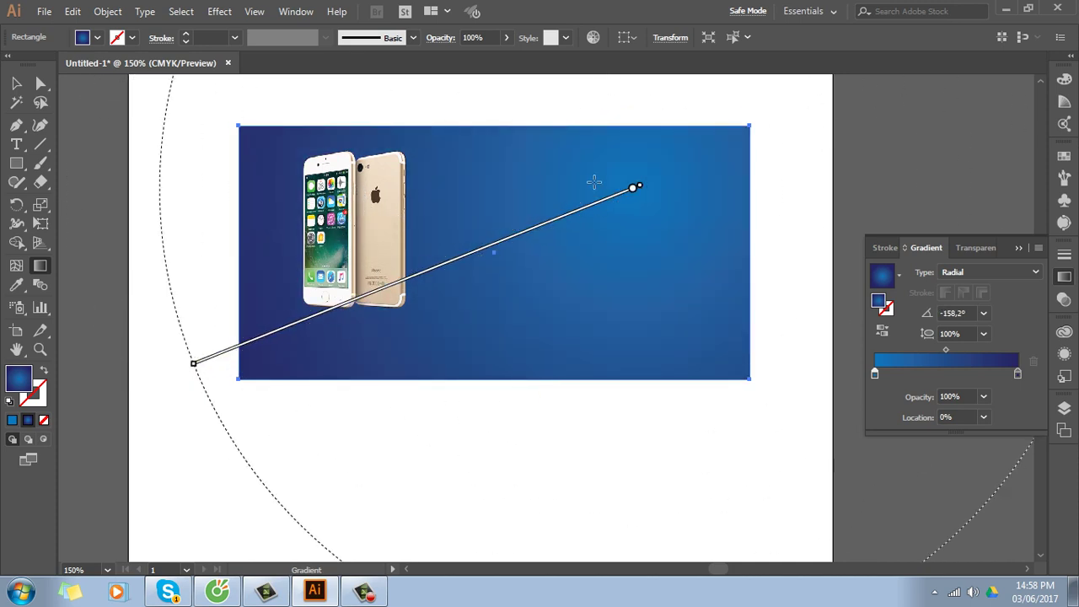
{"action": "left_click_drag", "start_coordinate": [613, 180], "coordinate": [204, 327]}
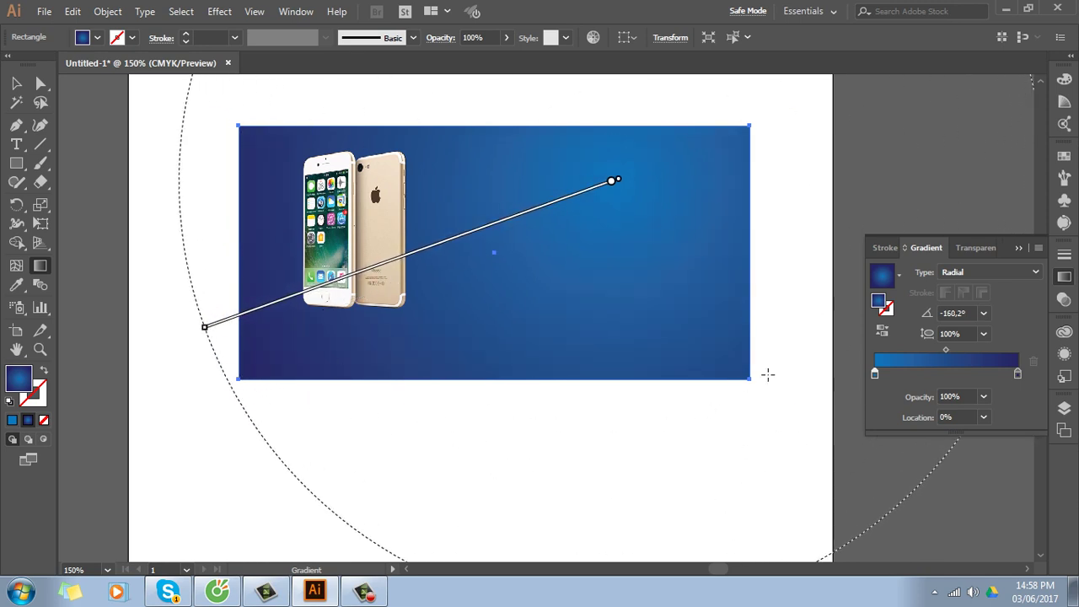
{"action": "left_click_drag", "start_coordinate": [292, 177], "coordinate": [747, 340]}
Move the iPhone photo to the banner's right side and shrink it slightly
{"action": "left_click", "coordinate": [17, 83]}
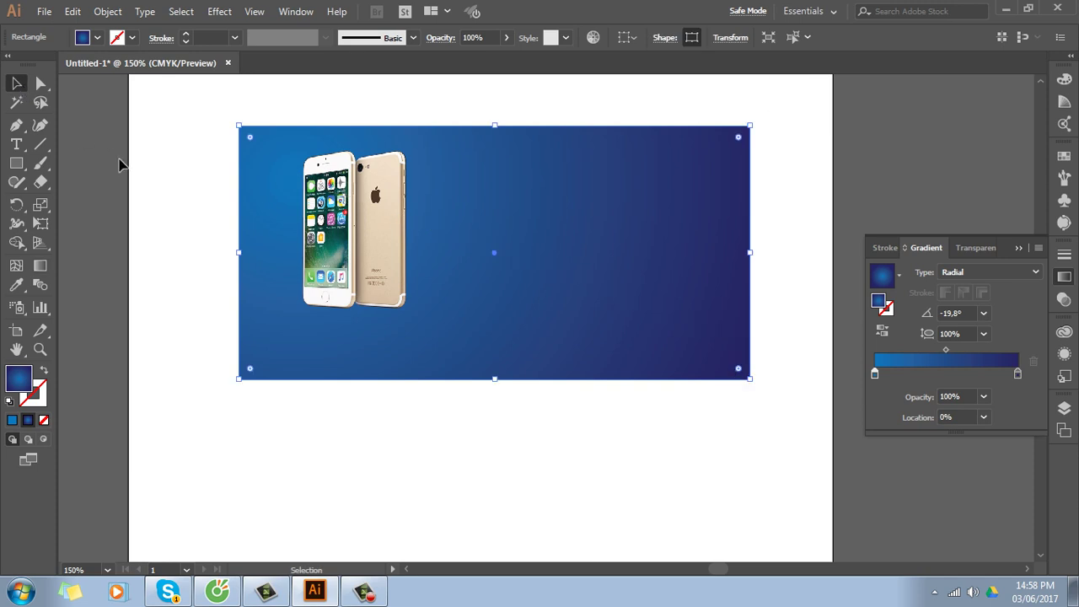
{"action": "left_click", "coordinate": [118, 160]}
{"action": "left_click_drag", "start_coordinate": [387, 245], "coordinate": [677, 264]}
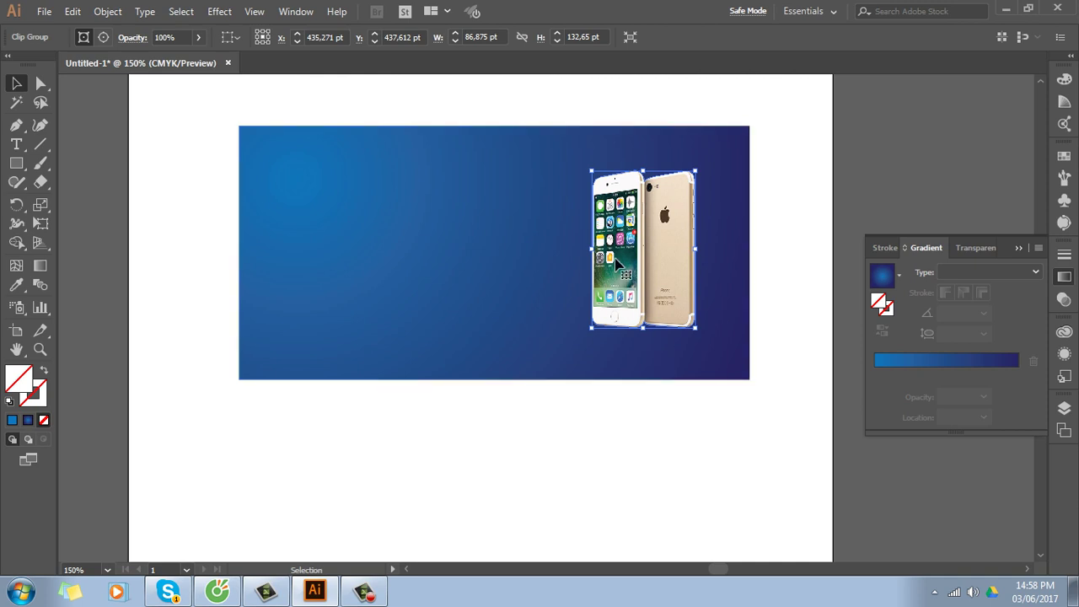
{"action": "left_click_drag", "start_coordinate": [640, 264], "coordinate": [641, 255]}
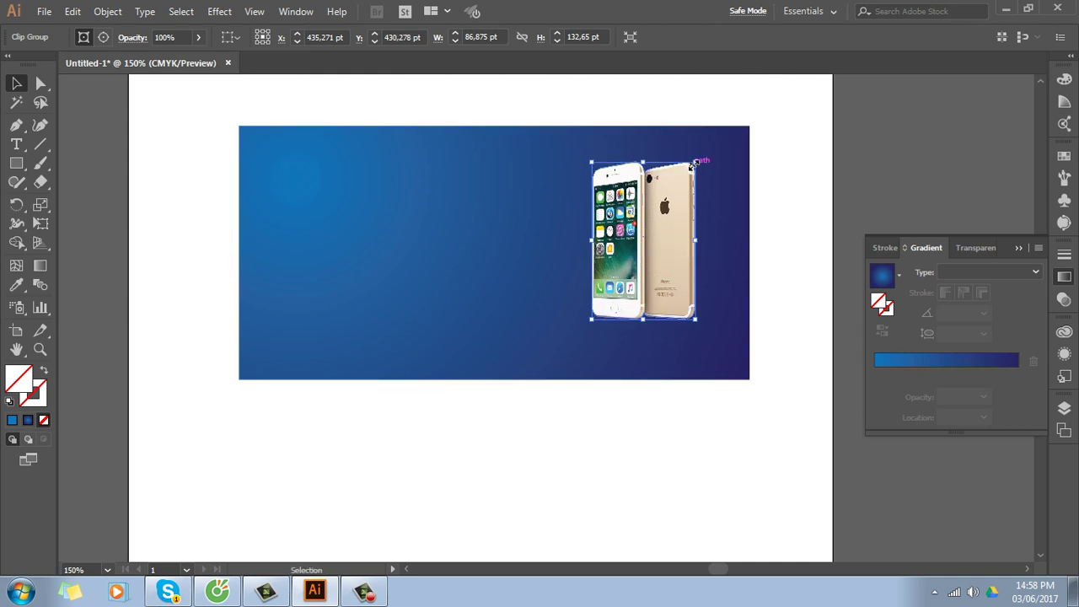
{"action": "left_click_drag", "start_coordinate": [695, 162], "coordinate": [685, 177]}
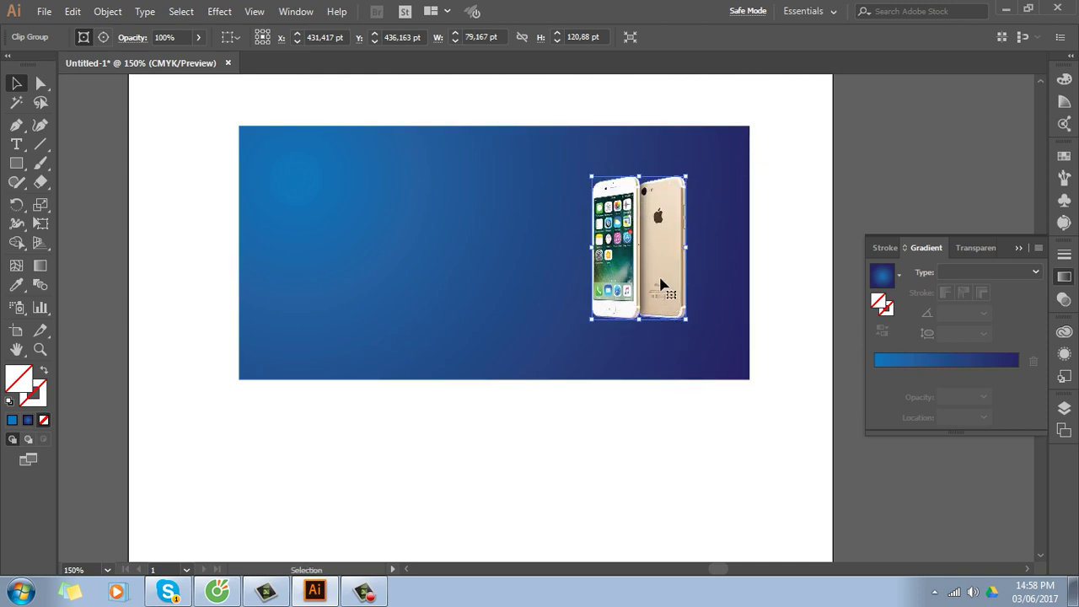
{"action": "left_click_drag", "start_coordinate": [660, 274], "coordinate": [666, 268]}
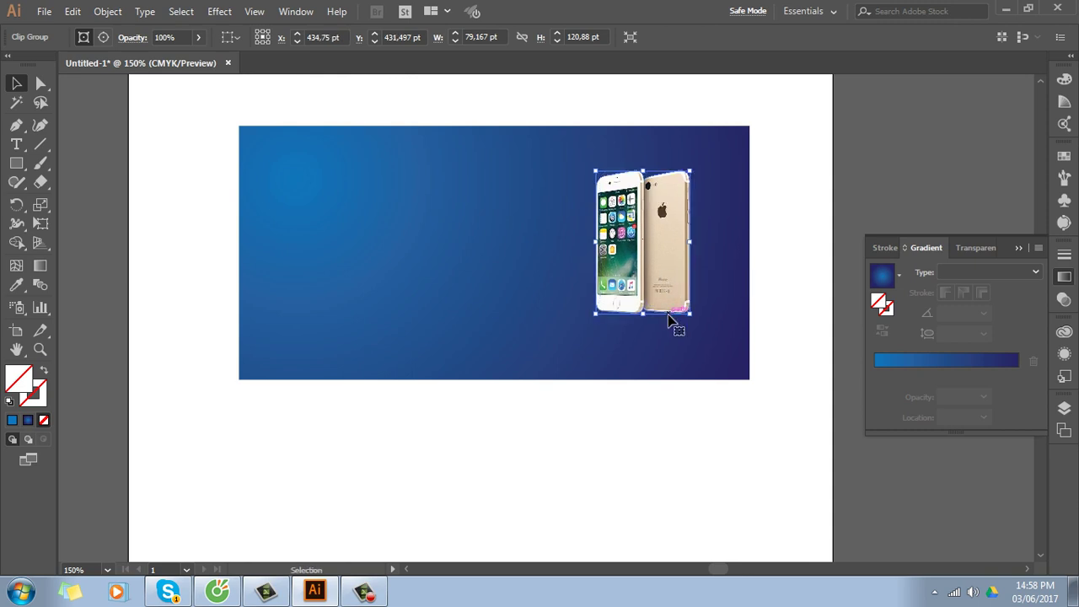
Create a vertically flipped copy of the phones directly beneath them as a reflection
{"action": "key", "text": "a"}
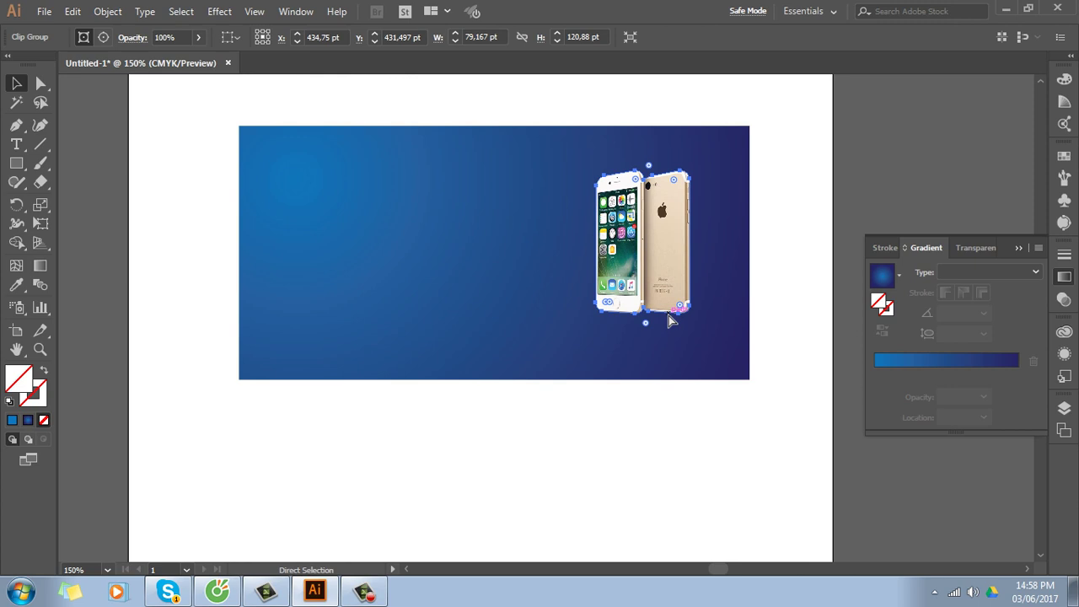
{"action": "key", "text": "v"}
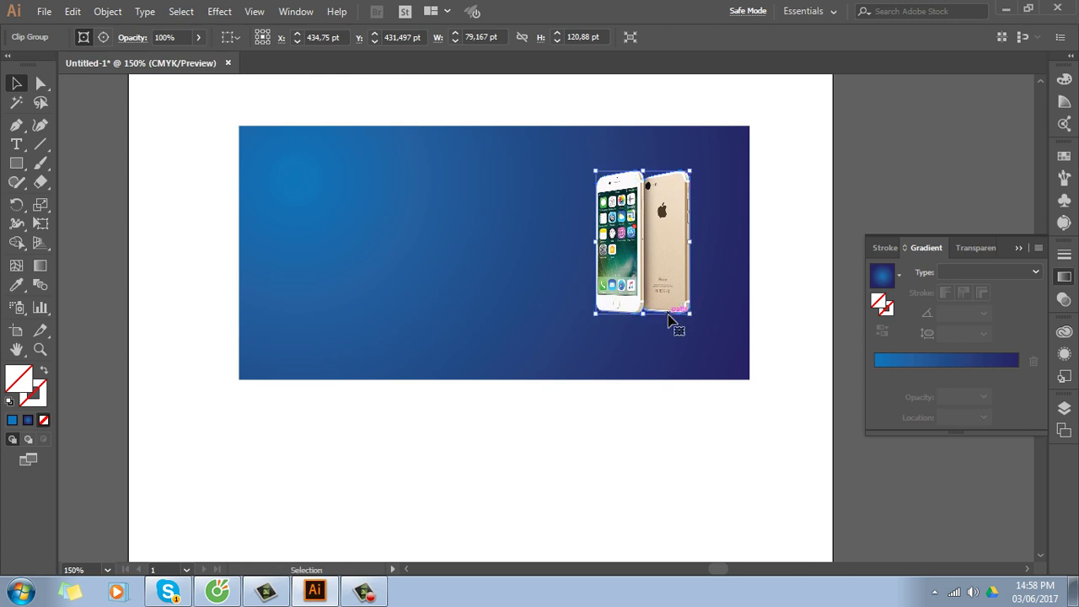
{"action": "left_click_drag", "start_coordinate": [642, 170], "coordinate": [642, 452]}
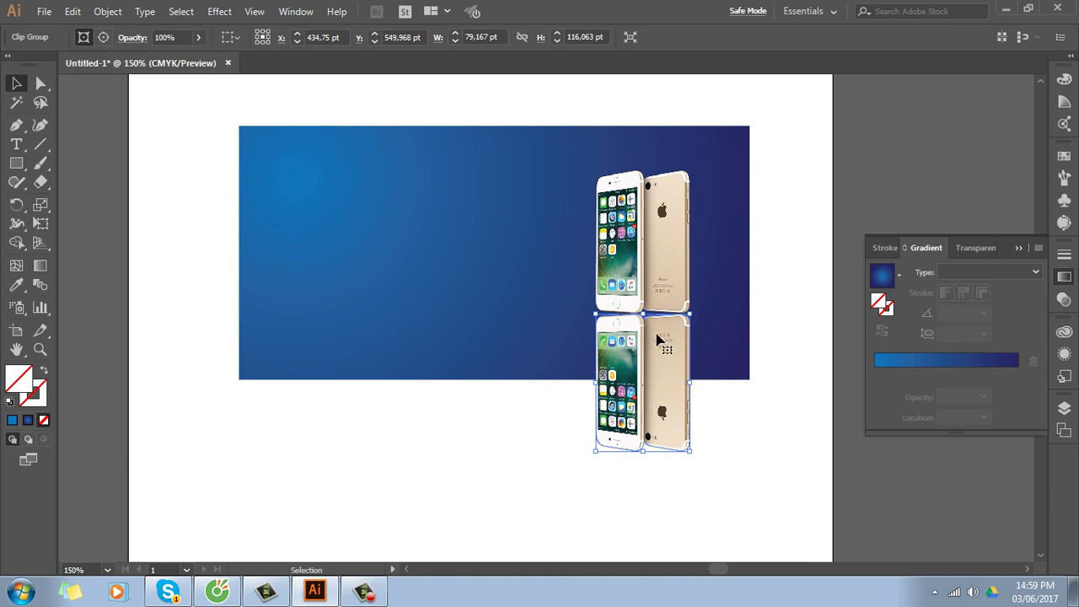
{"action": "key", "text": "ctrl+plus"}
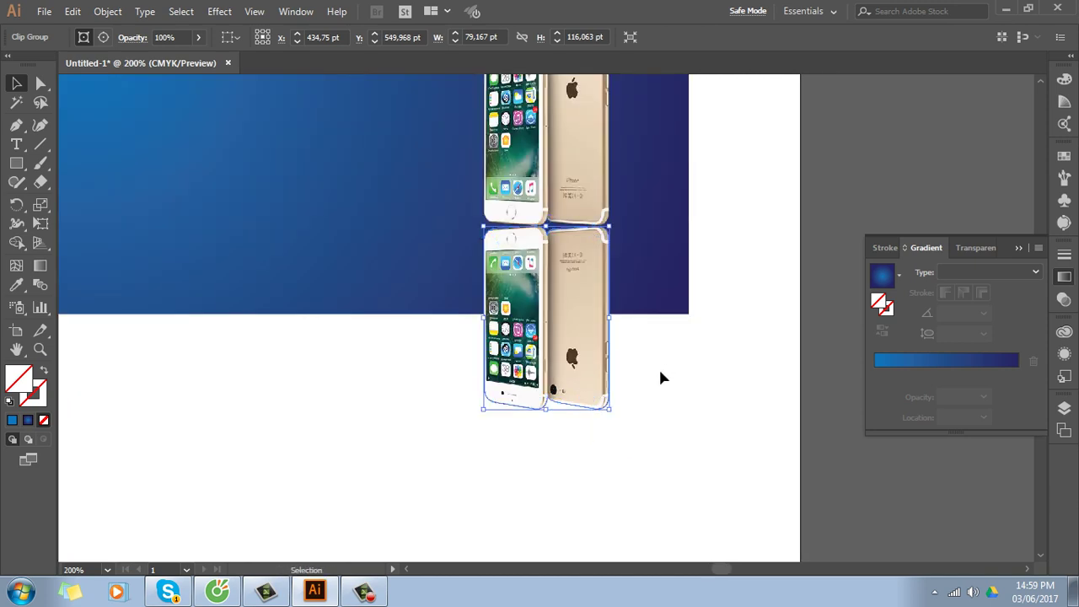
Scroll the zoomed view across the phones and reflection, then deselect everything
{"action": "scroll", "coordinate": [619, 352], "scroll_direction": "left", "scroll_amount": 1}
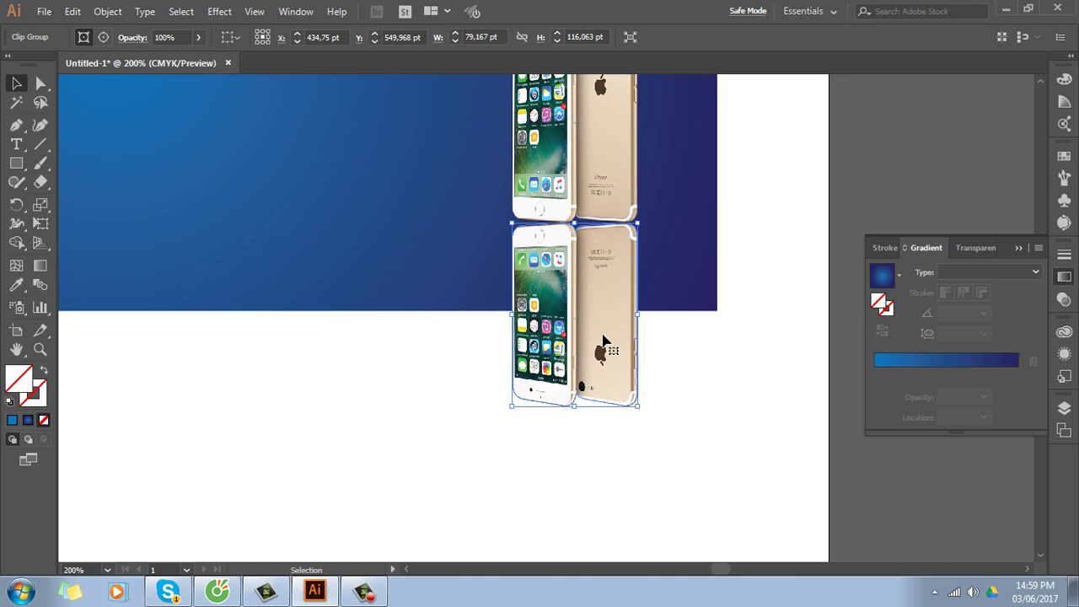
{"action": "scroll", "coordinate": [604, 345], "scroll_direction": "right", "scroll_amount": 2}
{"action": "key", "text": "ctrl+shift+a"}
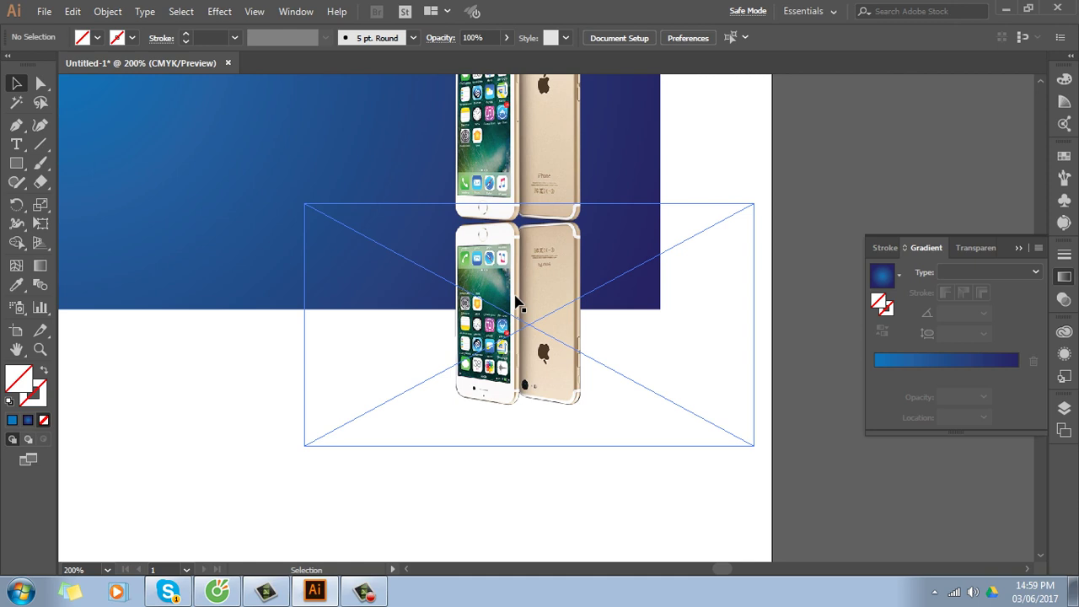
Add an unclipped opacity mask to the reflection and draw a rectangle covering it
{"action": "left_click", "coordinate": [1065, 301]}
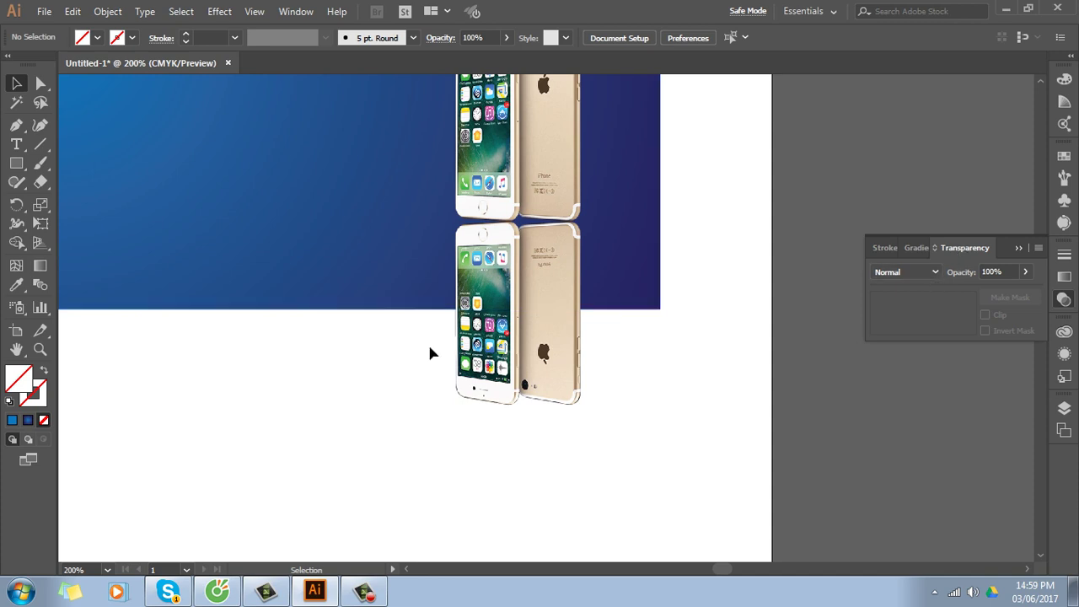
{"action": "left_click", "coordinate": [481, 346]}
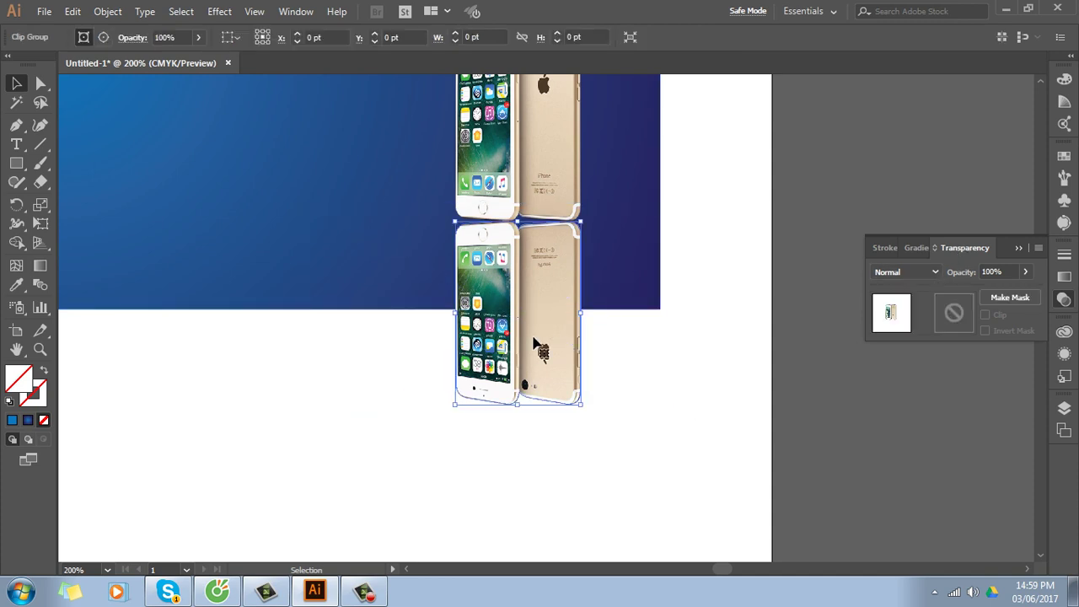
{"action": "double_click", "coordinate": [954, 314]}
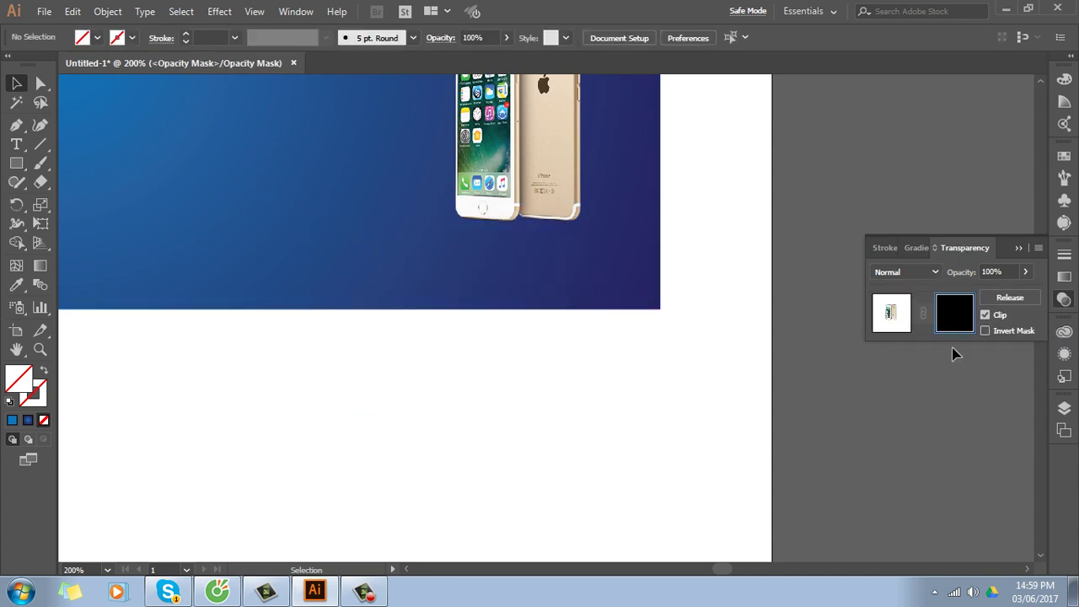
{"action": "left_click", "coordinate": [984, 314]}
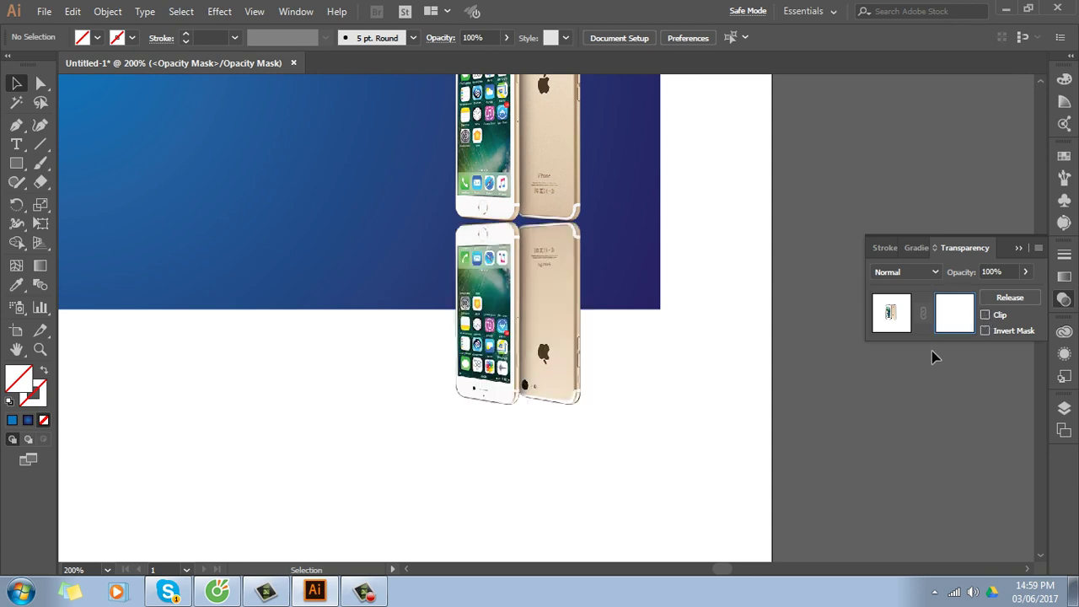
{"action": "left_click", "coordinate": [16, 162]}
{"action": "mouse_move", "coordinate": [442, 219]}
{"action": "left_mouse_down"}
{"action": "mouse_move", "coordinate": [595, 441]}
{"action": "mouse_move", "coordinate": [593, 422]}
{"action": "left_mouse_up"}
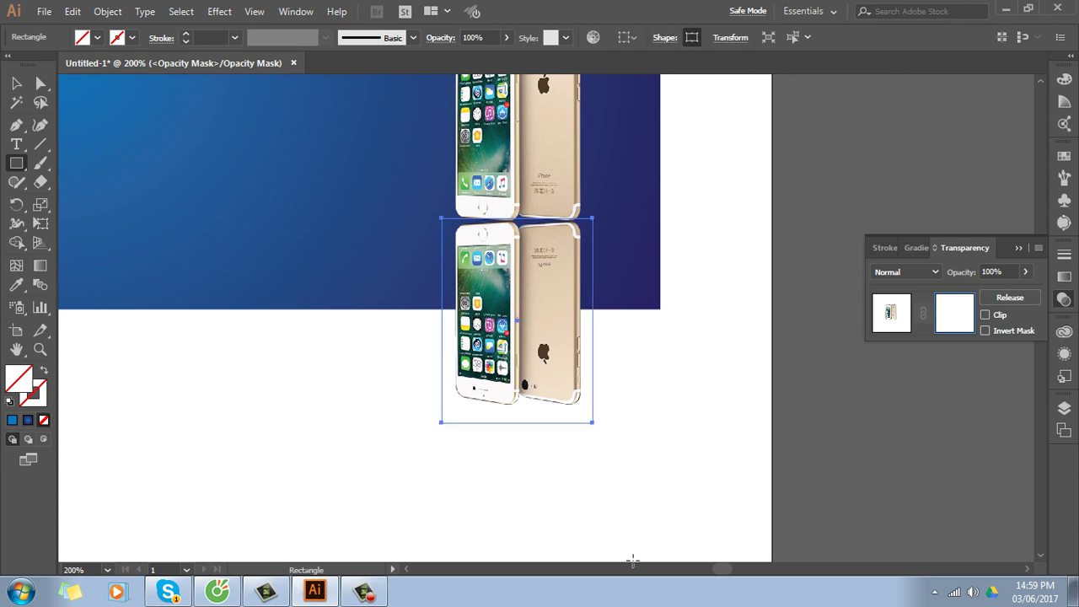
Fill the mask rectangle with a linear white-to-black gradient
{"action": "left_click", "coordinate": [1064, 276]}
{"action": "left_click", "coordinate": [983, 361]}
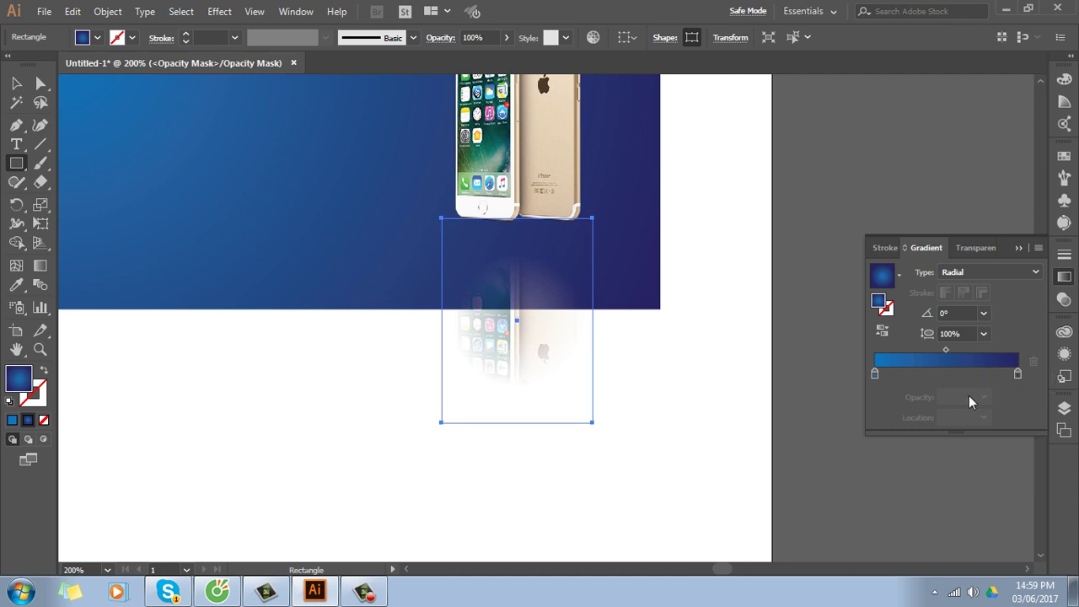
{"action": "double_click", "coordinate": [1018, 373]}
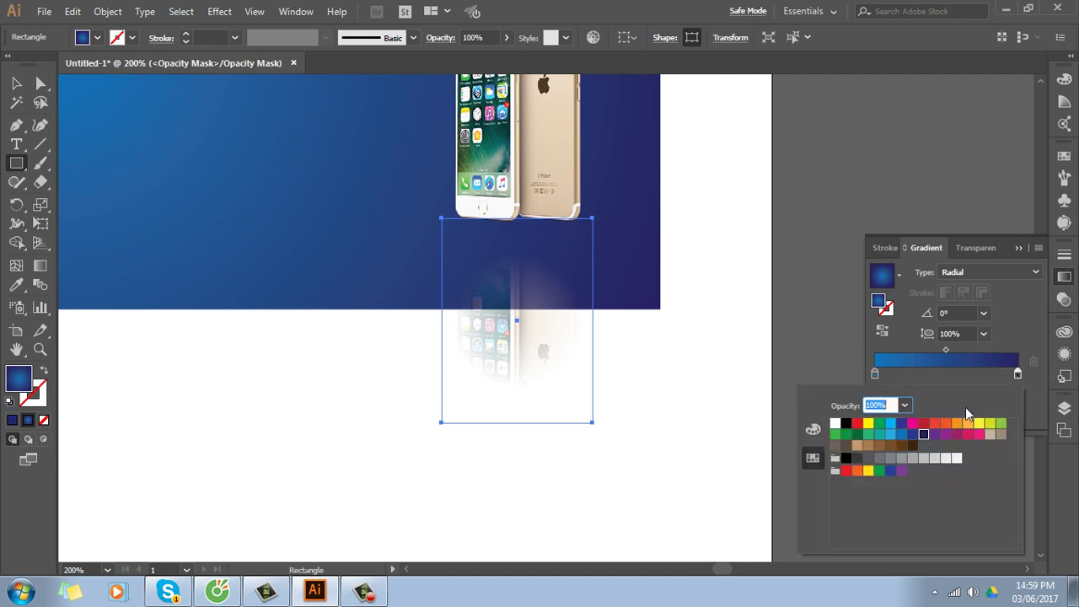
{"action": "left_click", "coordinate": [845, 423]}
{"action": "left_click", "coordinate": [875, 375]}
{"action": "double_click", "coordinate": [874, 374]}
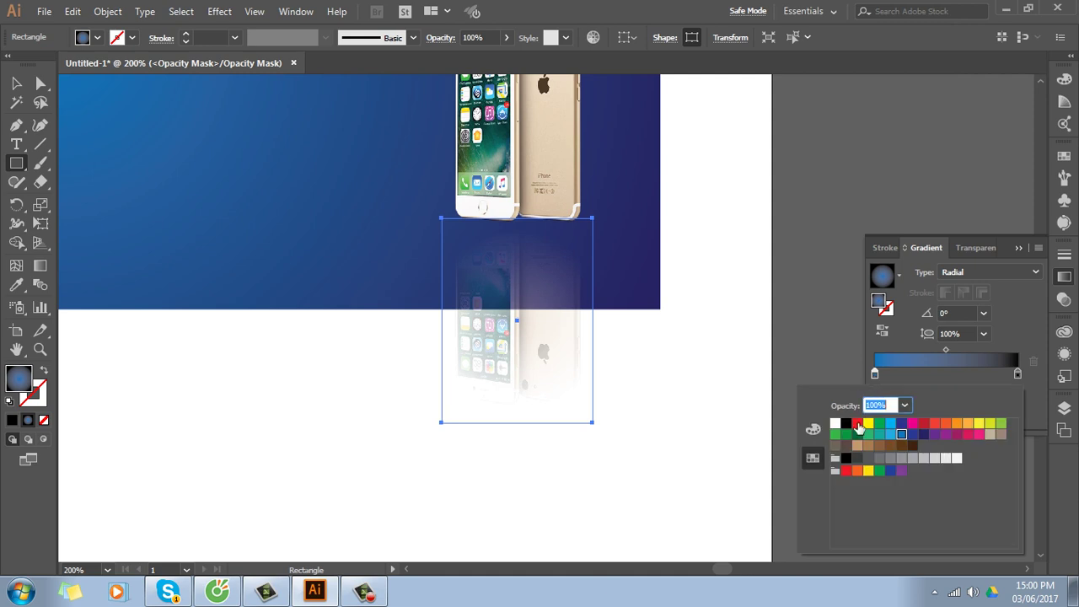
{"action": "left_click", "coordinate": [835, 424]}
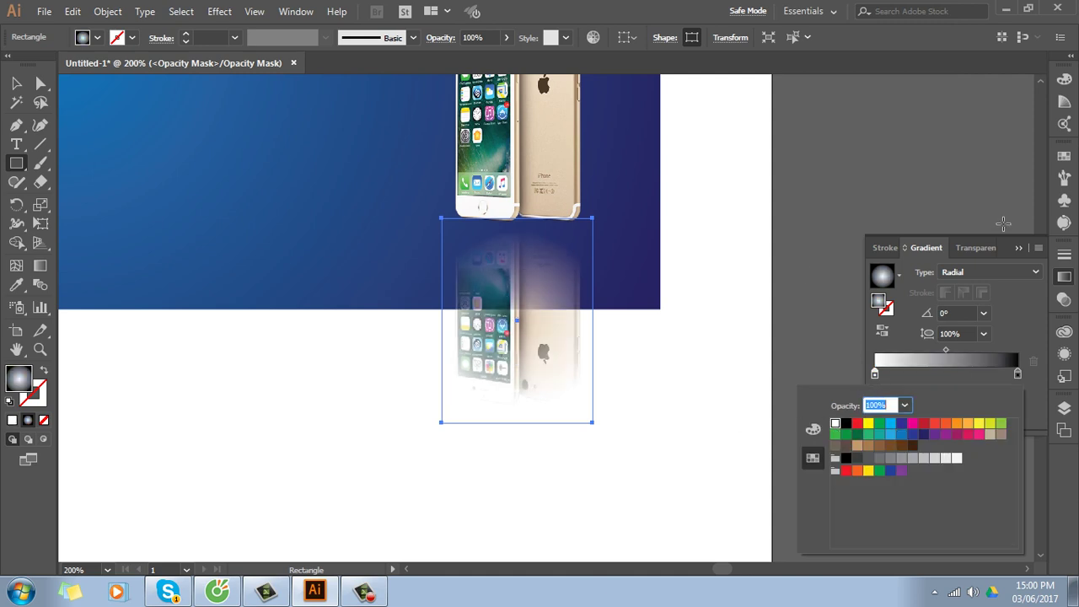
{"action": "left_click", "coordinate": [1006, 272]}
{"action": "left_click", "coordinate": [991, 287]}
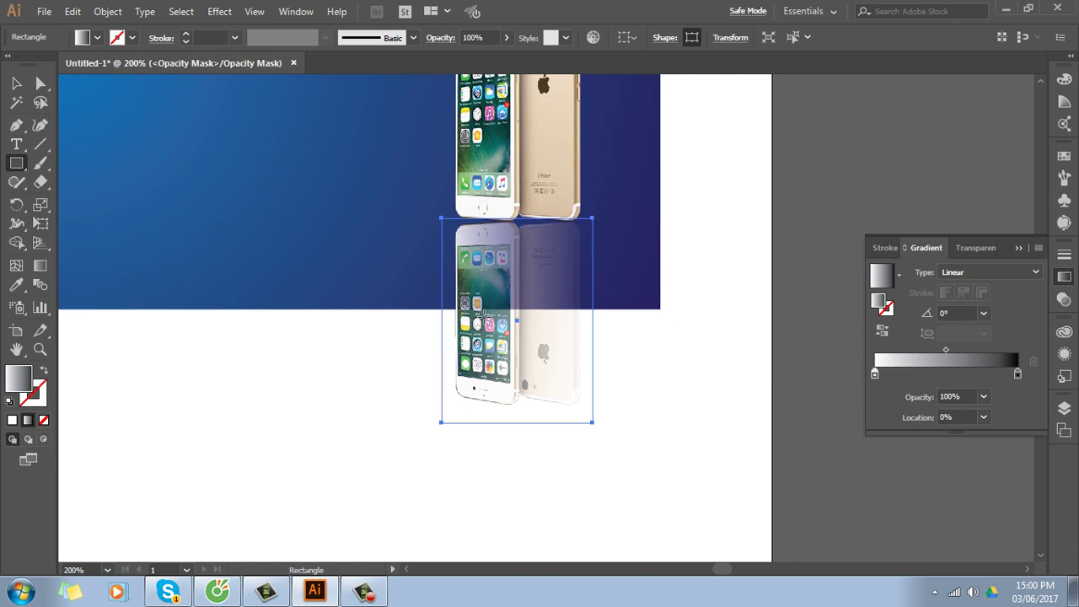
Run the mask gradient vertically downward from the phone base, then exit mask editing
{"action": "key", "text": "g"}
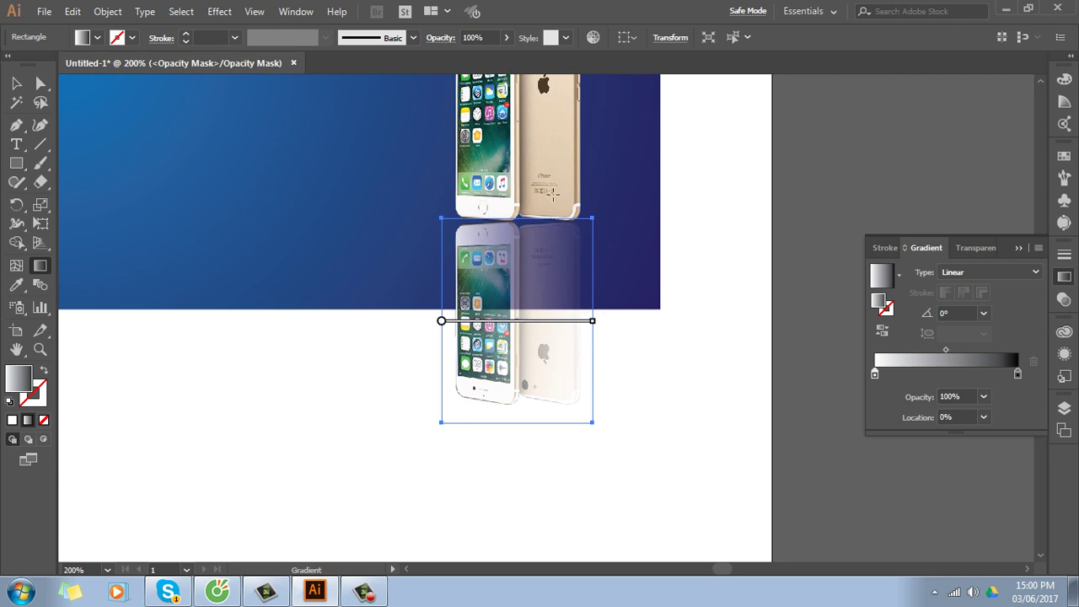
{"action": "left_click_drag", "start_coordinate": [516, 154], "coordinate": [516, 299]}
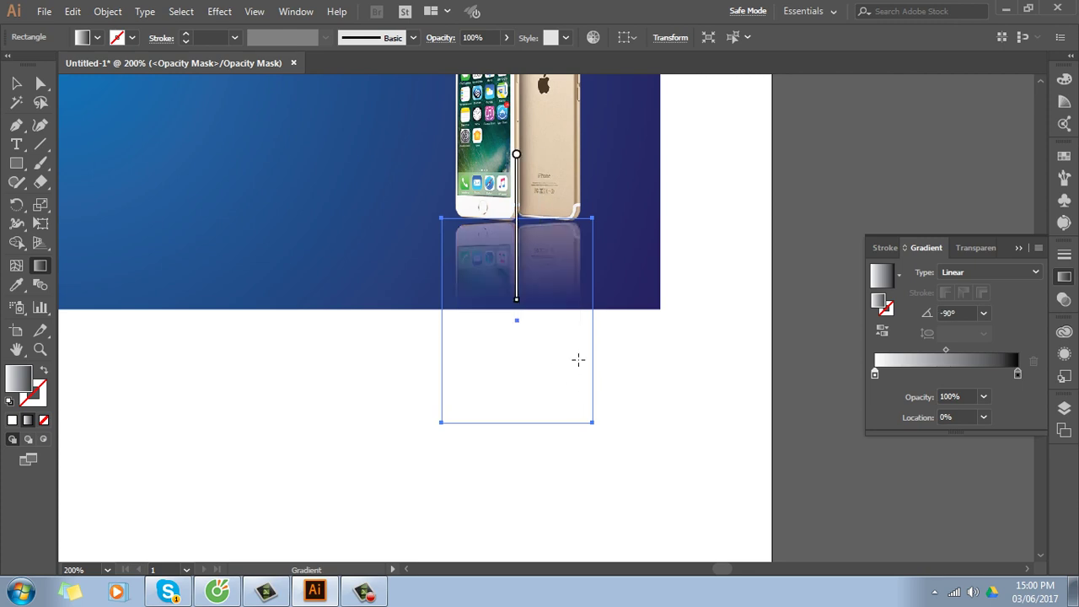
{"action": "scroll", "coordinate": [578, 360], "scroll_direction": "up", "scroll_amount": 2}
{"action": "mouse_move", "coordinate": [542, 163]}
{"action": "left_mouse_down"}
{"action": "mouse_move", "coordinate": [541, 353]}
{"action": "mouse_move", "coordinate": [531, 380]}
{"action": "left_mouse_up"}
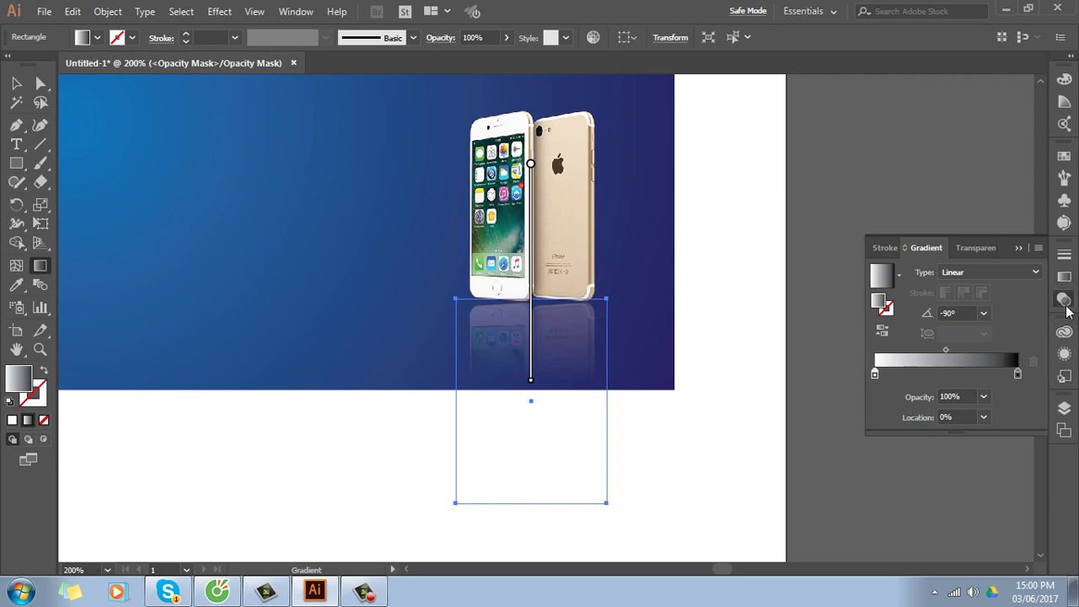
{"action": "left_click", "coordinate": [1064, 301]}
{"action": "left_click", "coordinate": [891, 314]}
Draw a flat ellipse under the phones' base and fill it with the dark blue swatch
{"action": "key", "text": "v"}
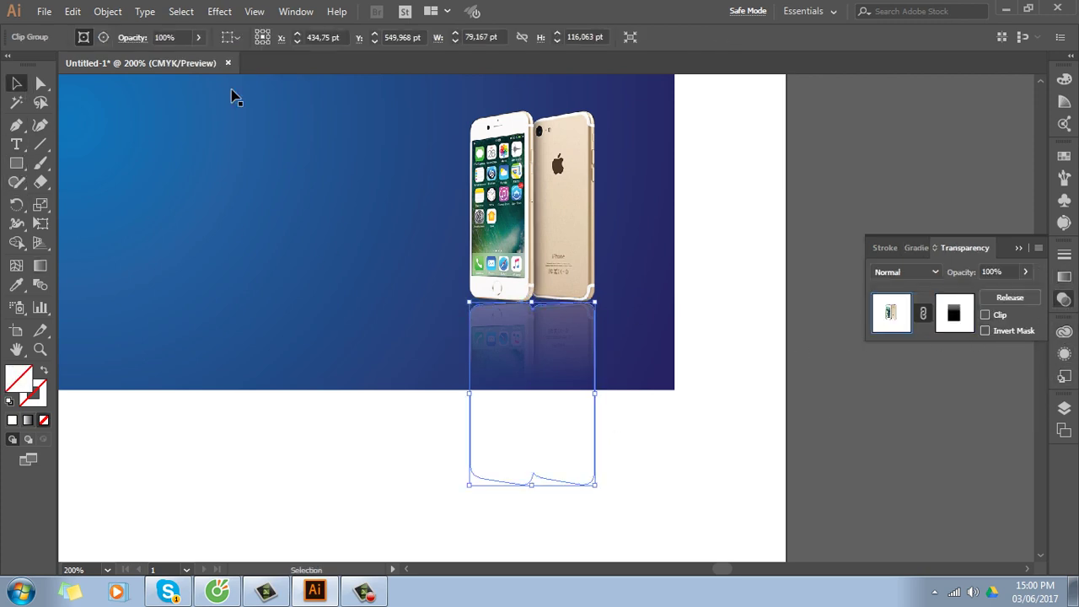
{"action": "left_click", "coordinate": [787, 303]}
{"action": "key", "text": "ctrl+minus"}
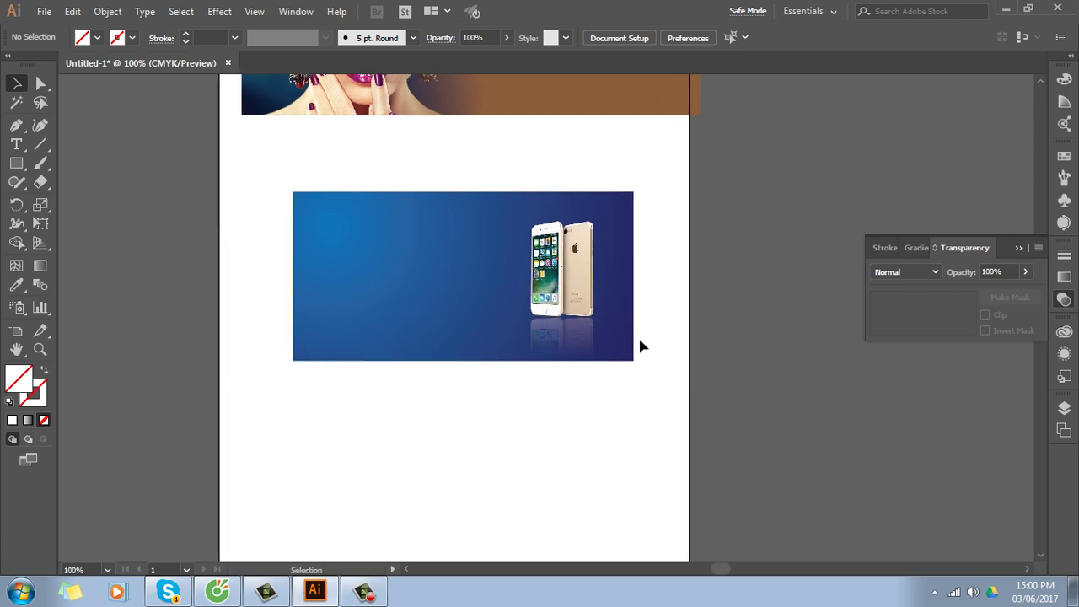
{"action": "key", "text": "ctrl+plus"}
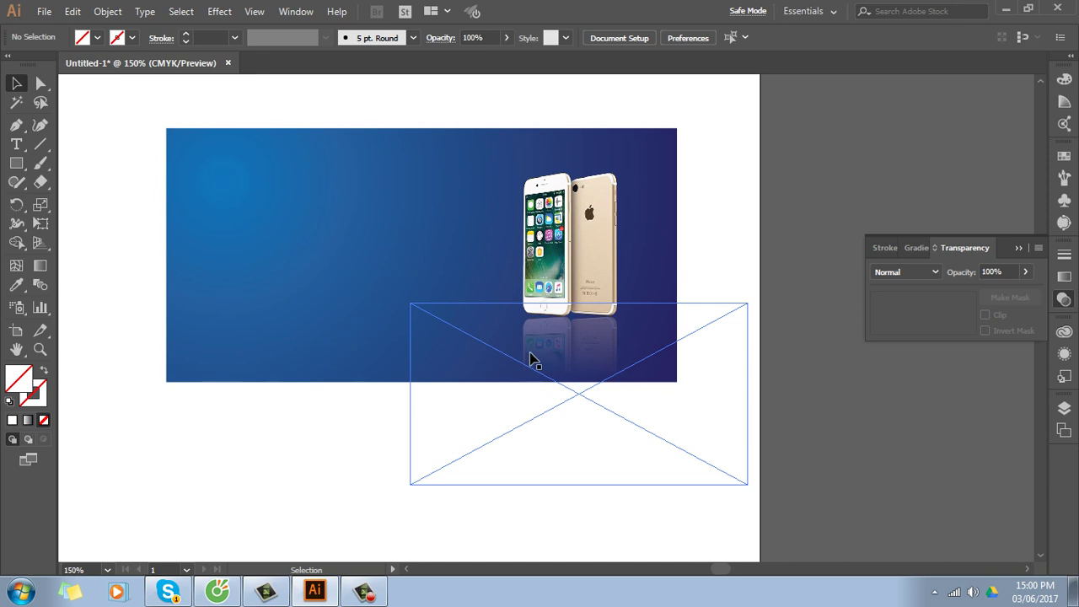
{"action": "key", "text": "ctrl+plus"}
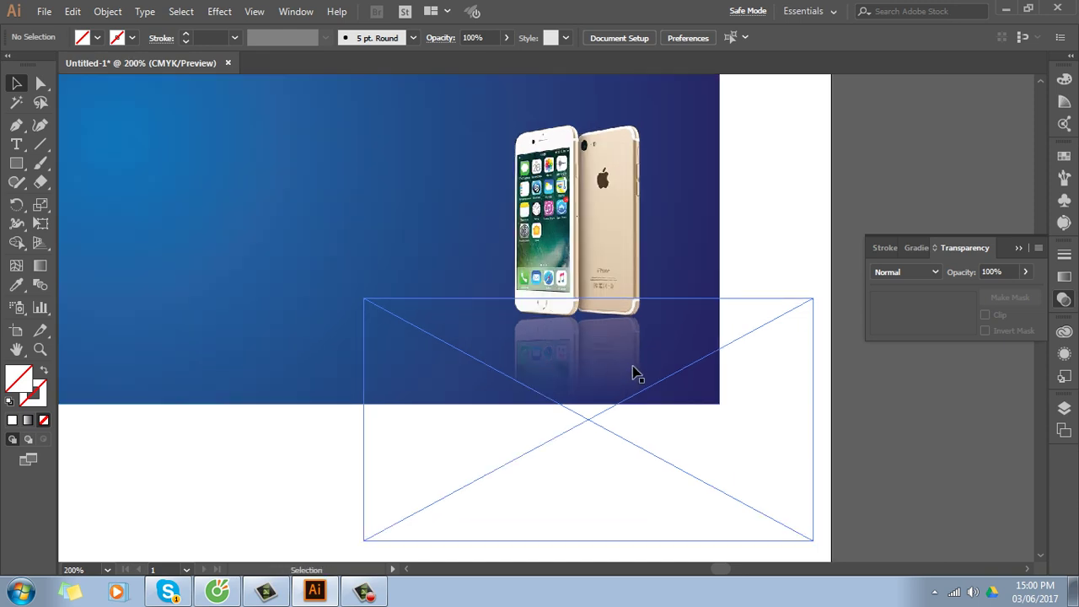
{"action": "left_click", "coordinate": [17, 164]}
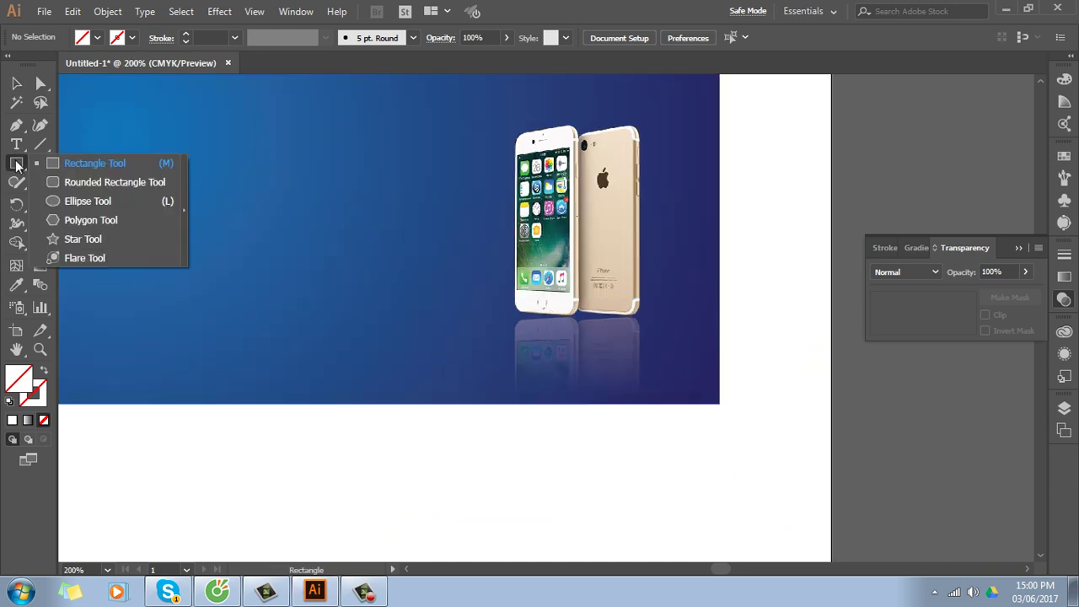
{"action": "left_click", "coordinate": [62, 201]}
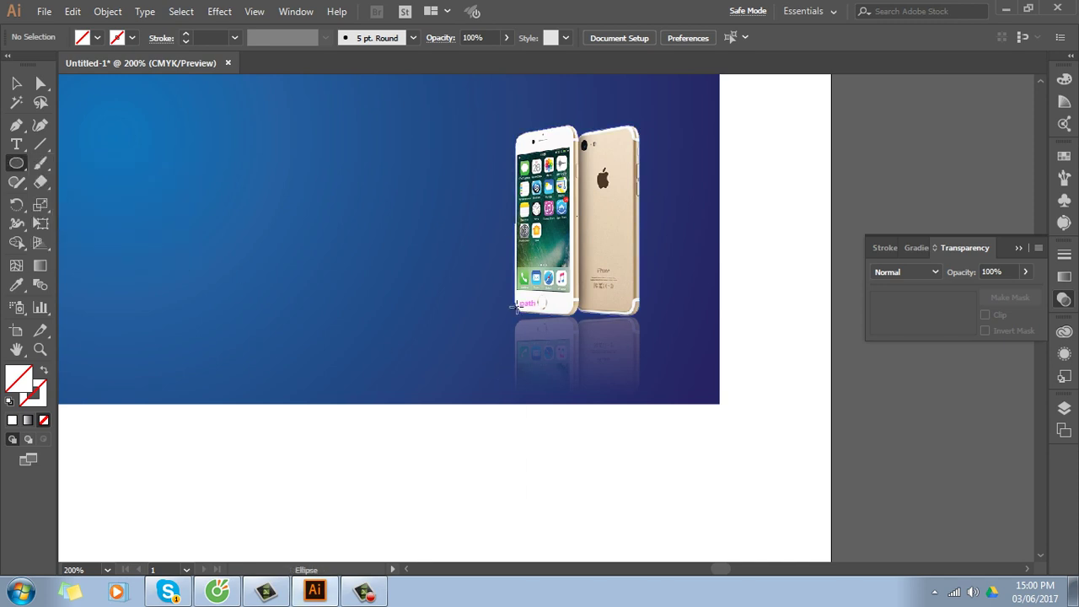
{"action": "mouse_move", "coordinate": [516, 307]}
{"action": "left_mouse_down"}
{"action": "mouse_move", "coordinate": [599, 325]}
{"action": "mouse_move", "coordinate": [641, 321]}
{"action": "left_mouse_up"}
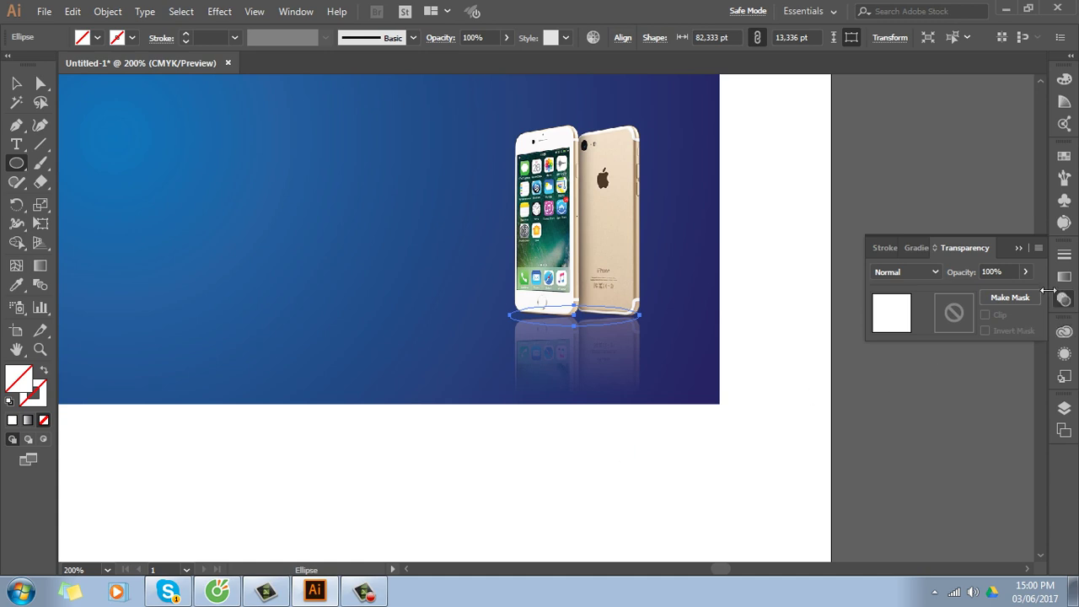
{"action": "left_click", "coordinate": [1064, 157]}
{"action": "left_click", "coordinate": [989, 209]}
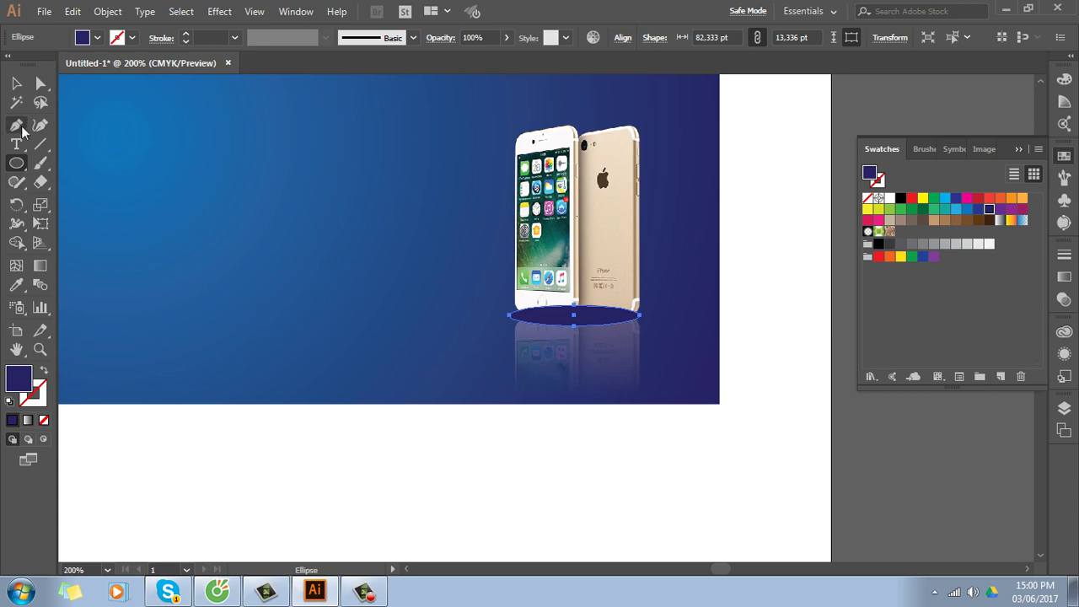
Reselect the shadow ellipse beneath the phones
{"action": "left_click", "coordinate": [16, 83]}
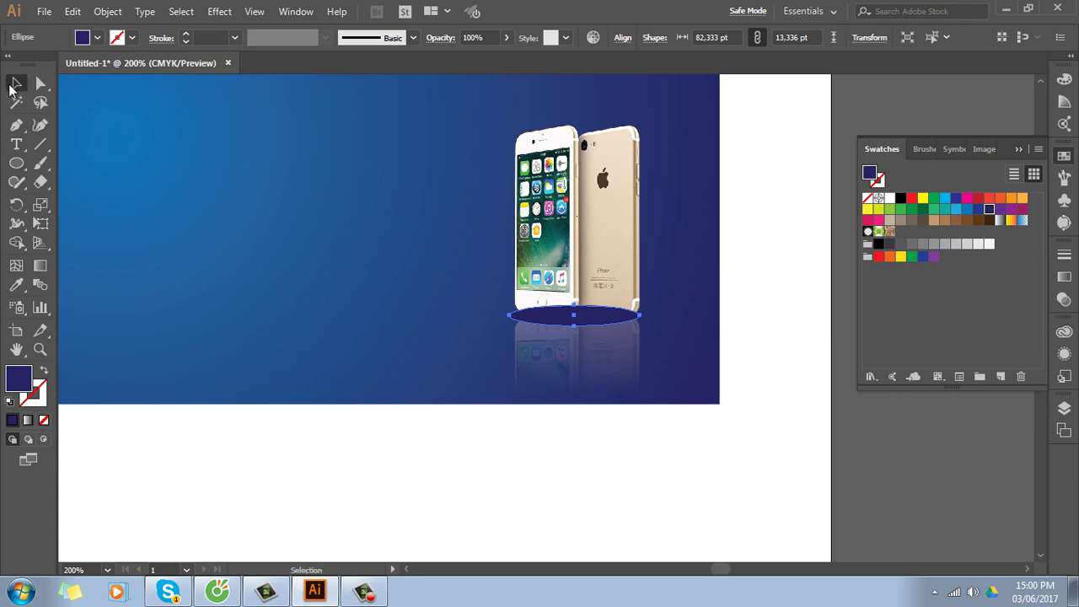
{"action": "left_click", "coordinate": [740, 317]}
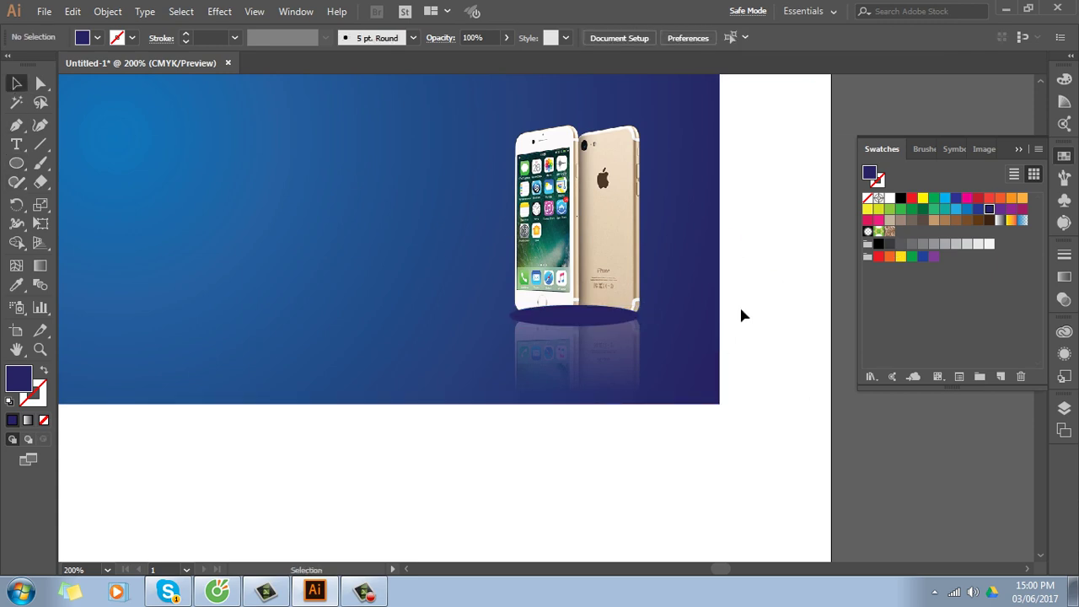
{"action": "left_click", "coordinate": [620, 320]}
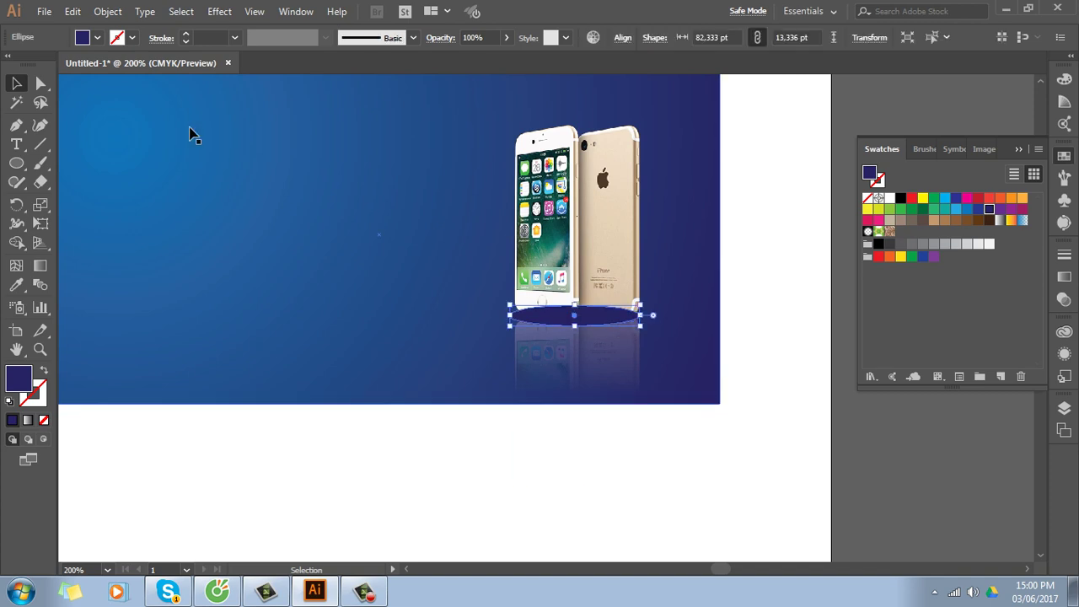
{"action": "left_click", "coordinate": [219, 11]}
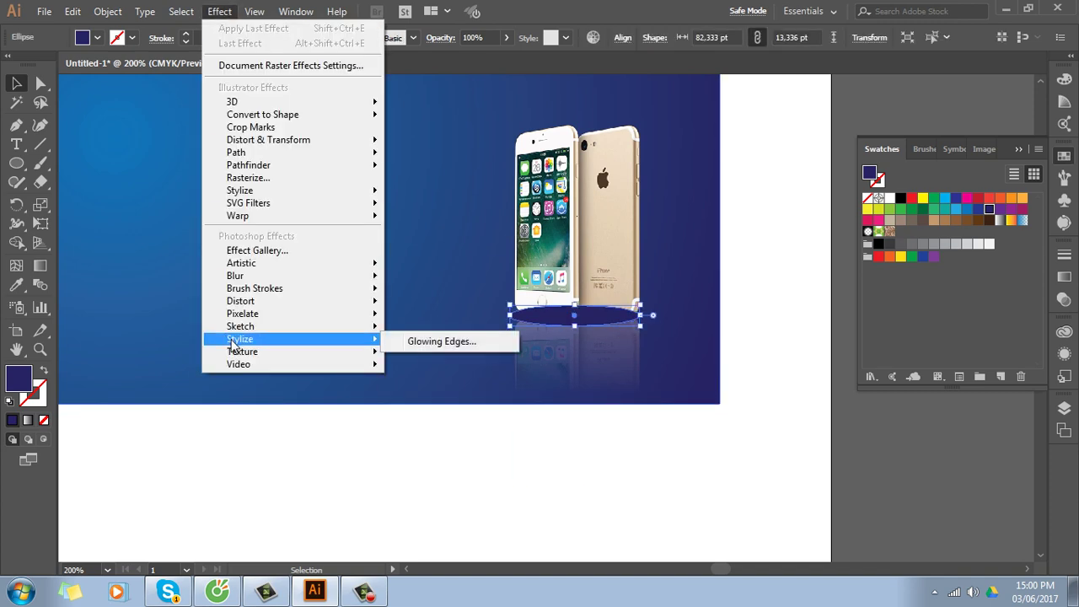
{"action": "mouse_move", "coordinate": [253, 276]}
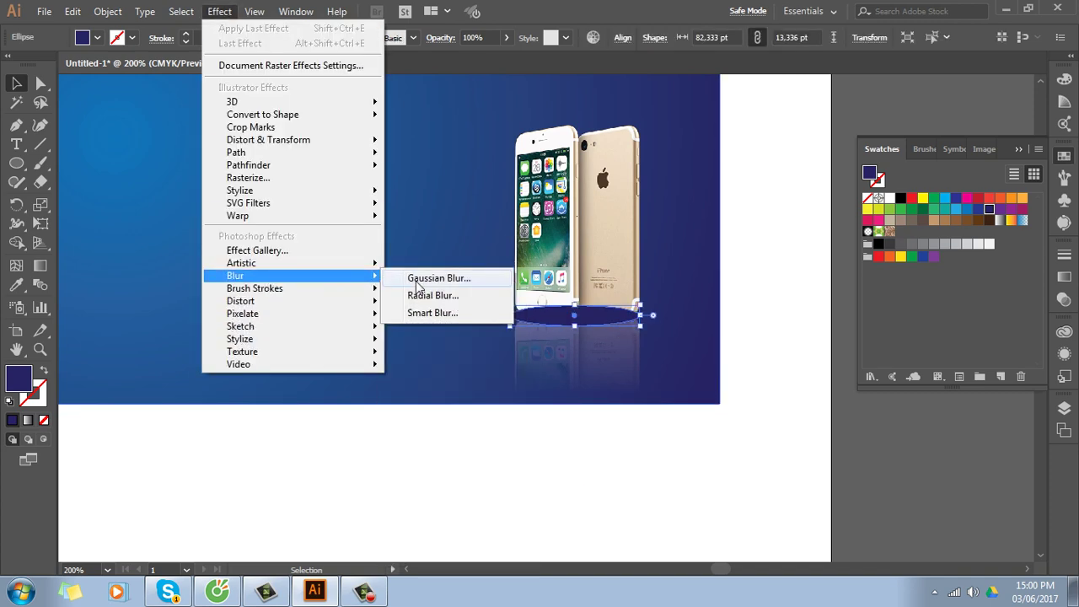
Apply a Gaussian Blur of radius 19,4 pixels to the ellipse
{"action": "left_click", "coordinate": [416, 281]}
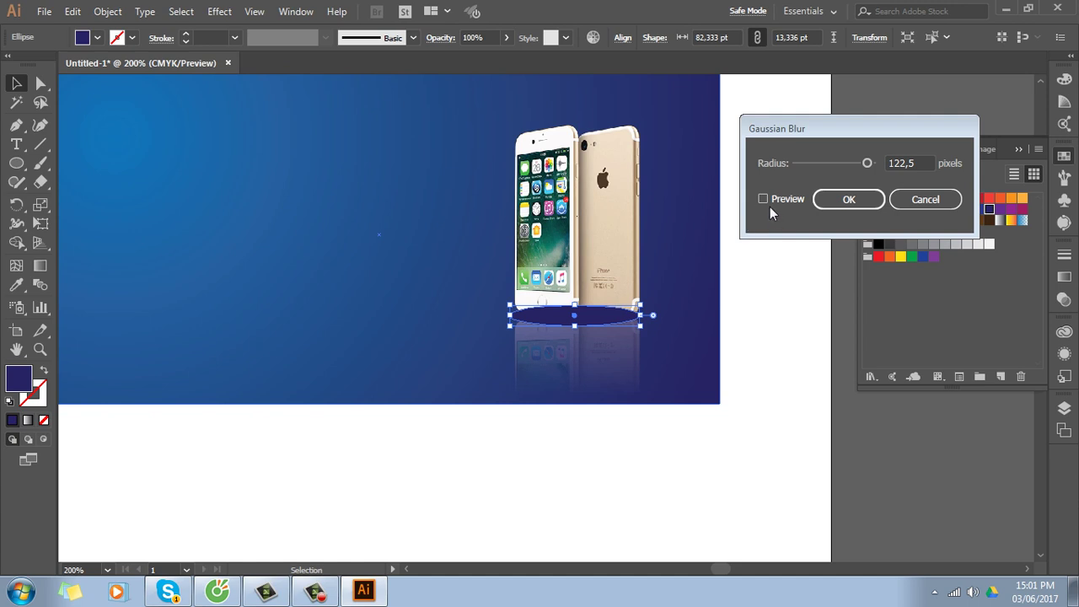
{"action": "left_click", "coordinate": [763, 199]}
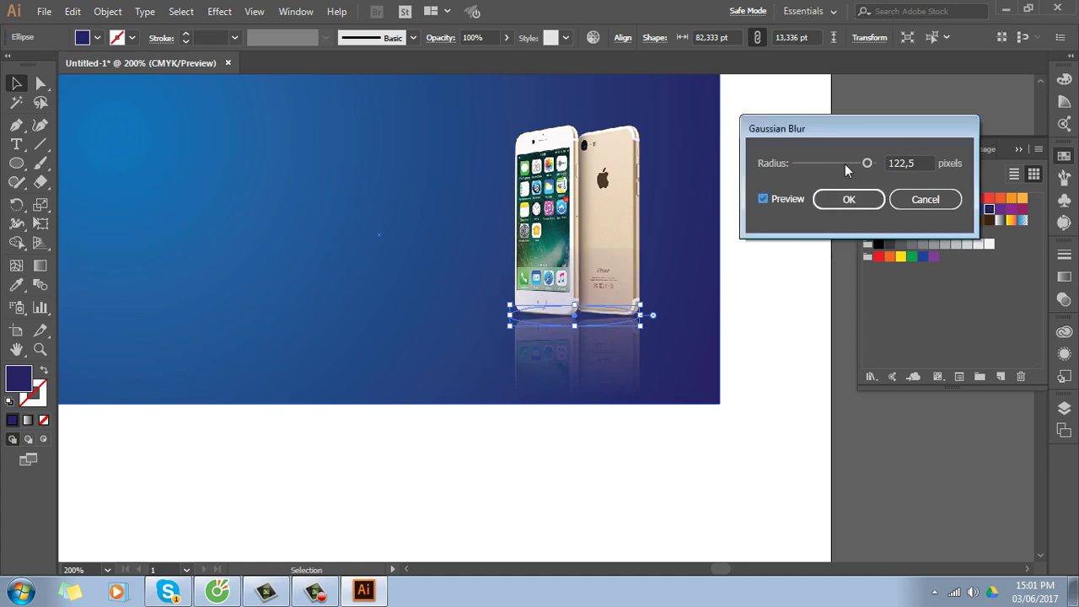
{"action": "left_click_drag", "start_coordinate": [845, 164], "coordinate": [836, 164]}
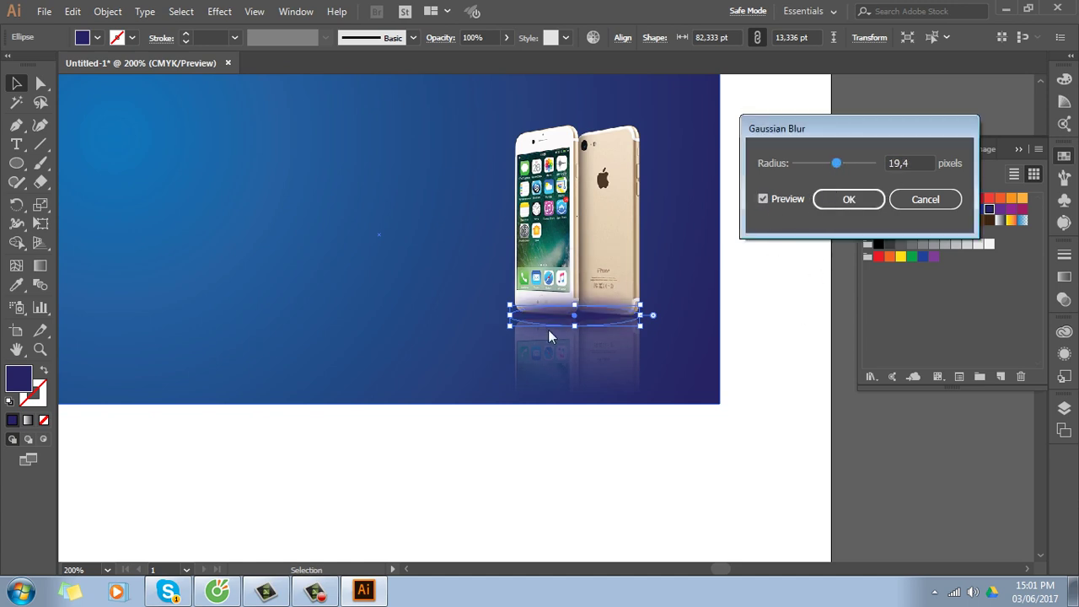
{"action": "left_click", "coordinate": [849, 199]}
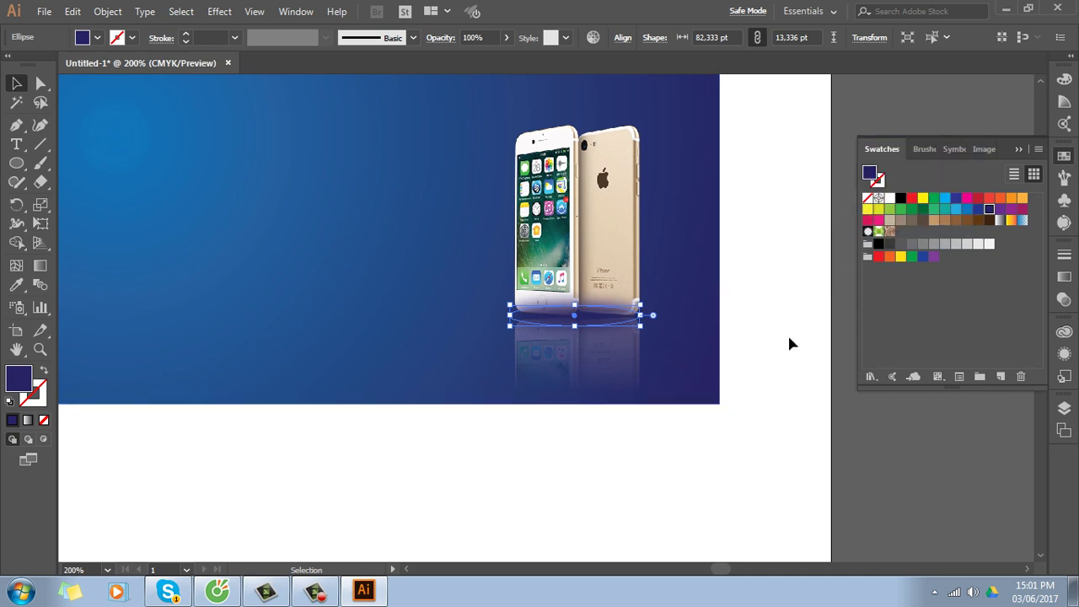
Set the shadow to Multiply blending and send it behind the phones
{"action": "left_click", "coordinate": [1064, 299]}
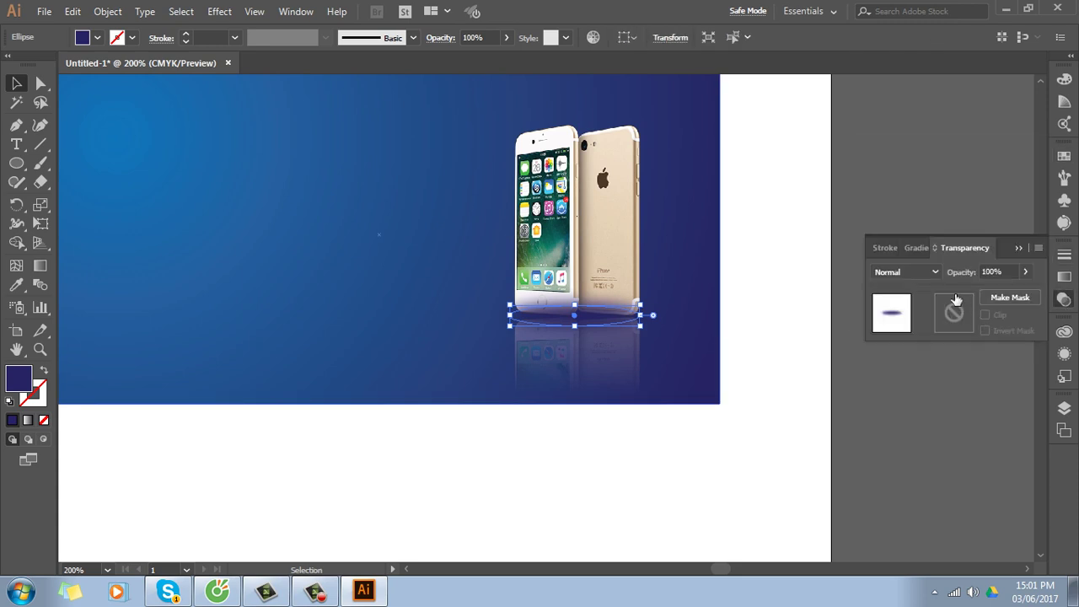
{"action": "left_click", "coordinate": [938, 271]}
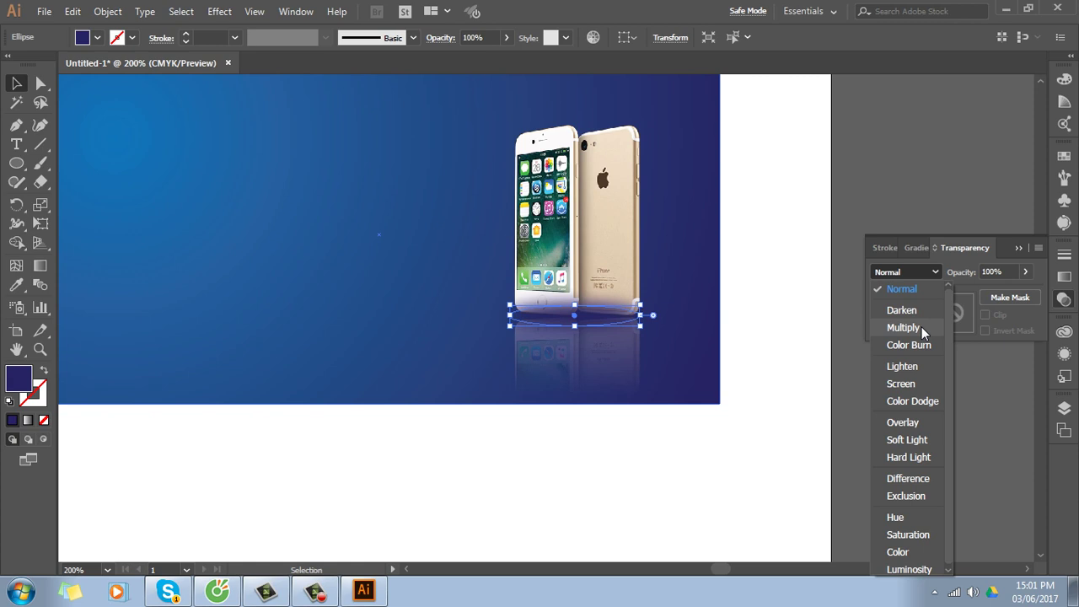
{"action": "left_click", "coordinate": [903, 327]}
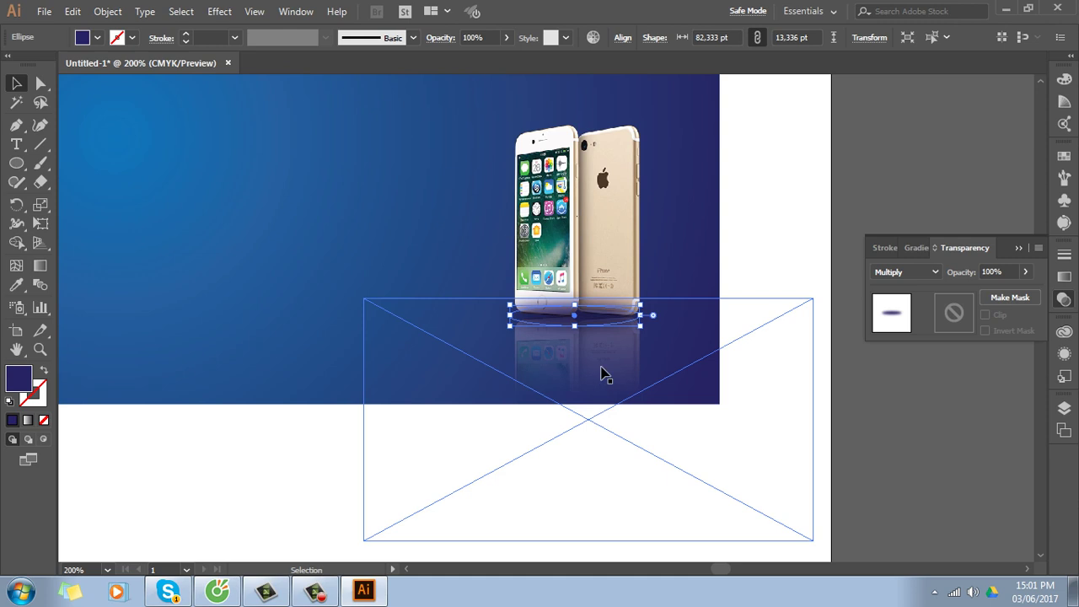
{"action": "key", "text": "ctrl+bracketleft"}
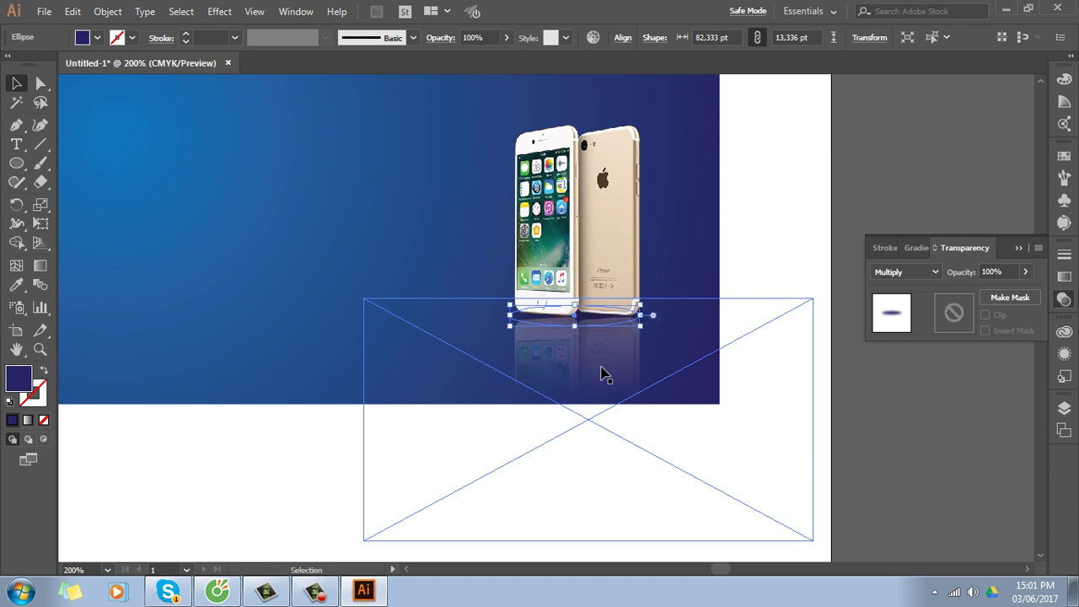
{"action": "left_click", "coordinate": [755, 397]}
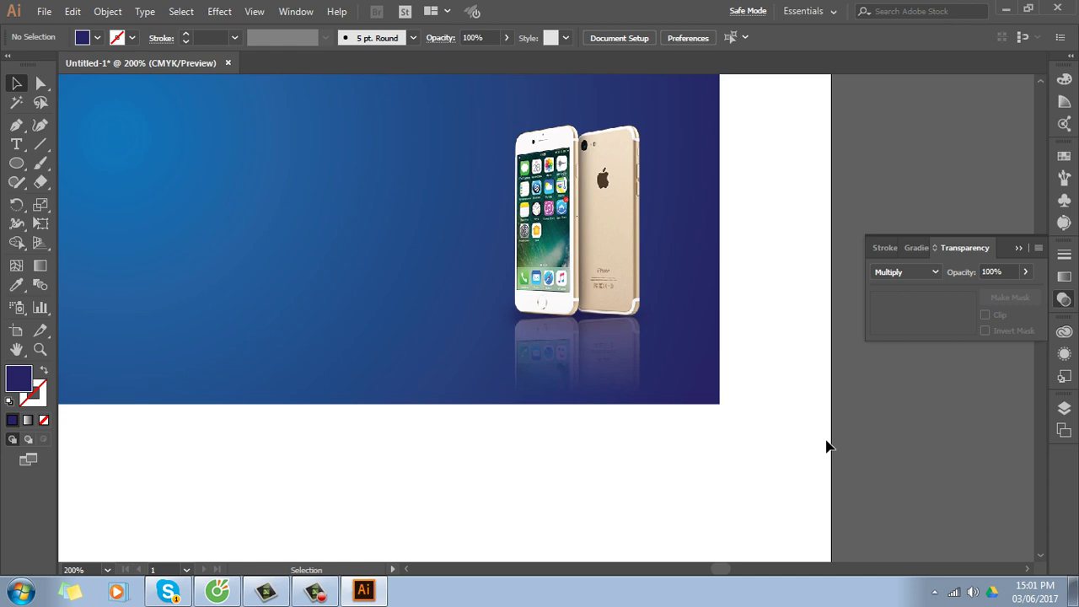
Delete the spare phone copy sitting at the artboard's right edge
{"action": "left_click_drag", "start_coordinate": [753, 416], "coordinate": [699, 438]}
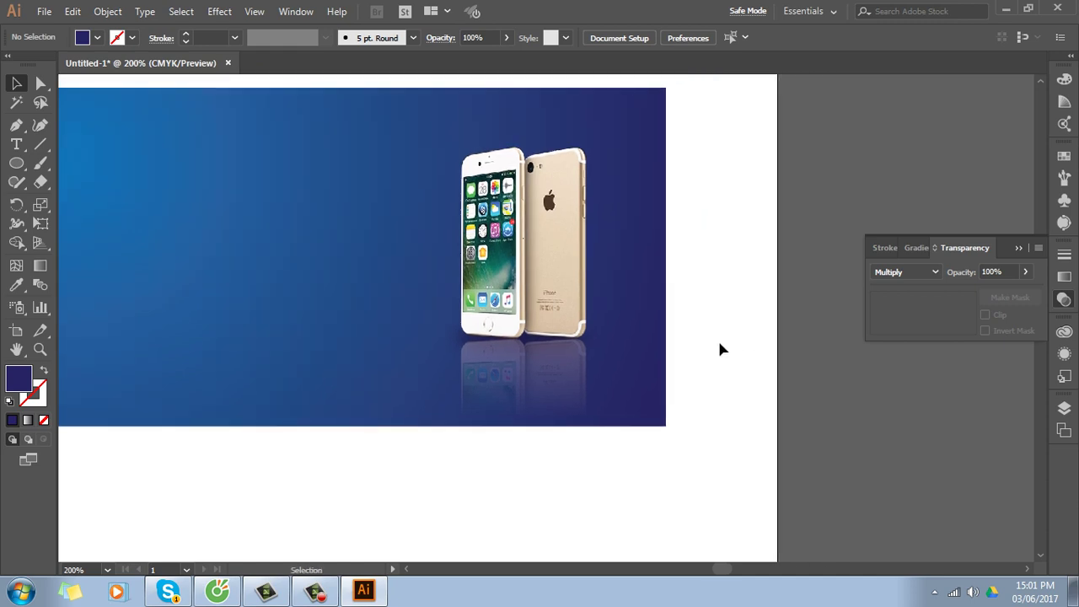
{"action": "left_click", "coordinate": [548, 278]}
{"action": "mouse_move", "coordinate": [554, 294]}
{"action": "left_mouse_down"}
{"action": "mouse_move", "coordinate": [759, 336]}
{"action": "mouse_move", "coordinate": [631, 334]}
{"action": "left_mouse_up"}
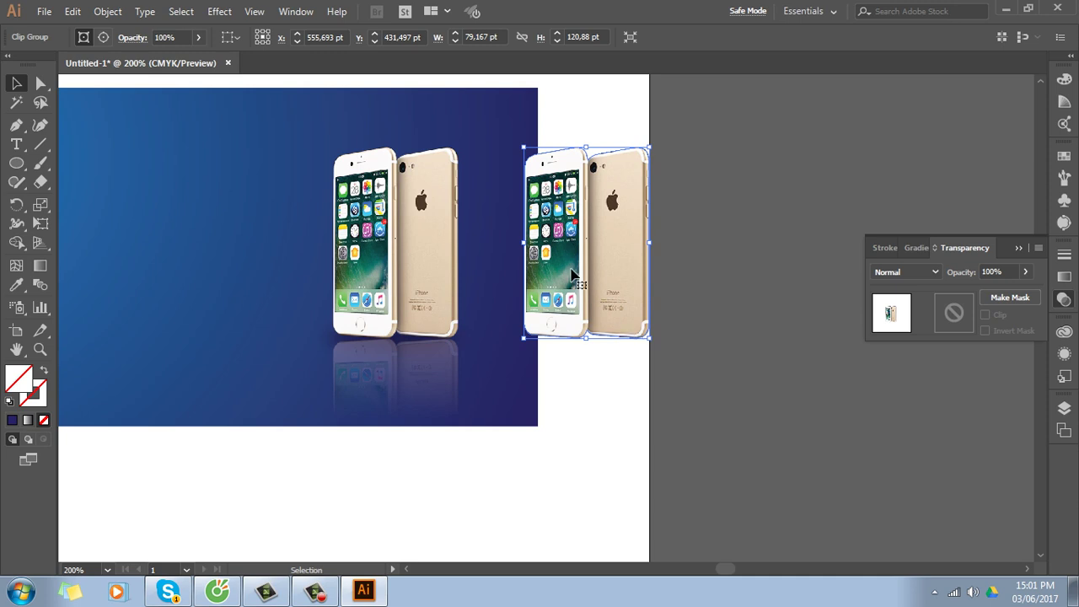
{"action": "key", "text": "Delete"}
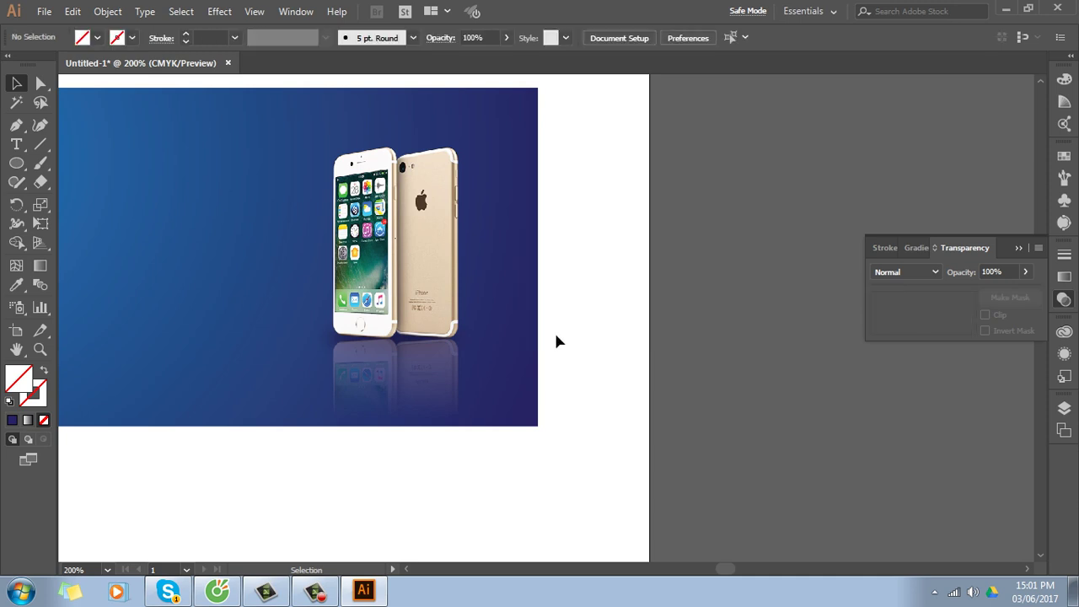
Pen-draw a closed four-point shape from the phone base out toward the banner's right edge
{"action": "key", "text": "p"}
{"action": "left_click_drag", "start_coordinate": [455, 336], "coordinate": [523, 293]}
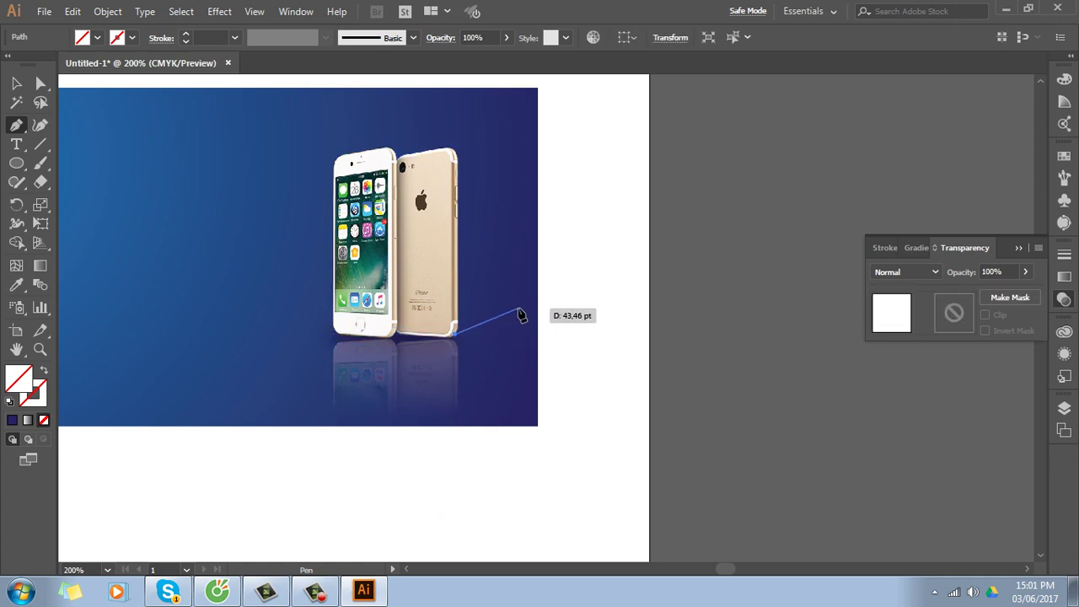
{"action": "left_click", "coordinate": [514, 256]}
{"action": "left_click", "coordinate": [333, 329]}
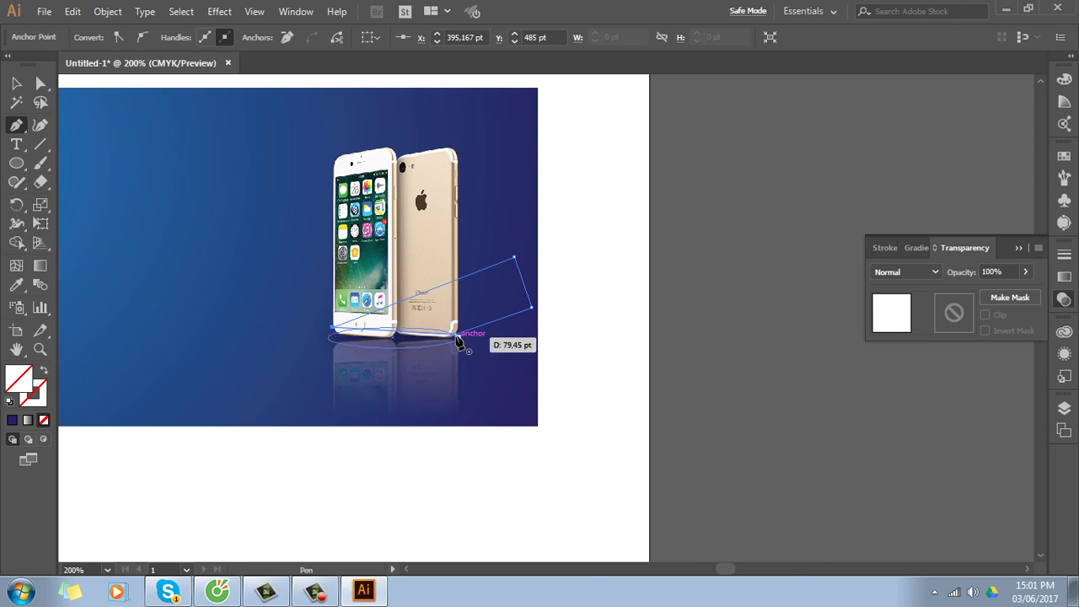
{"action": "left_click", "coordinate": [455, 335]}
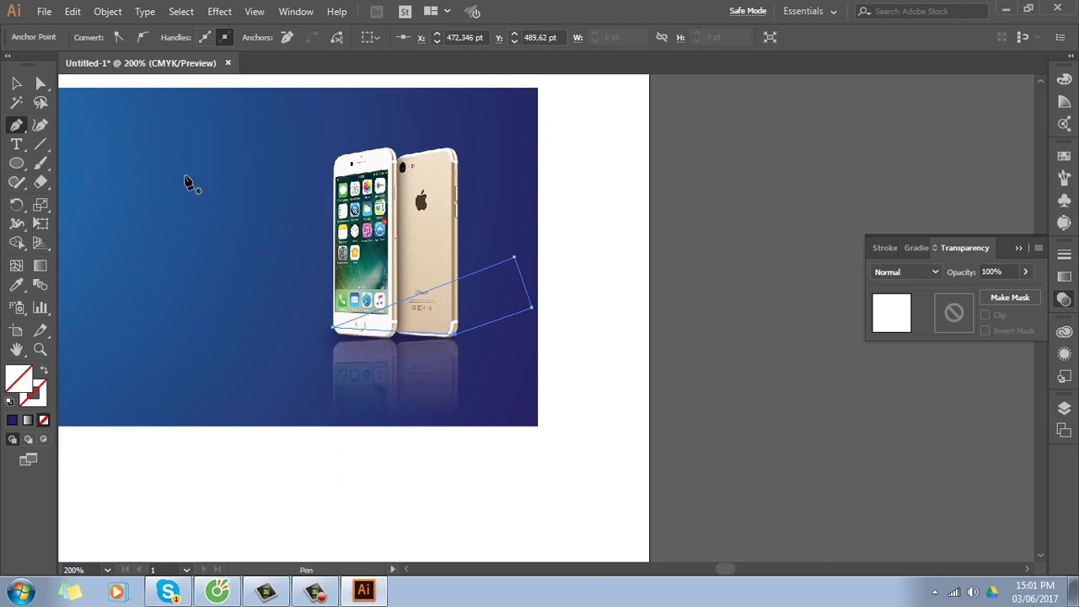
Fill the new four-sided shape with the dark navy swatch
{"action": "left_click", "coordinate": [16, 82]}
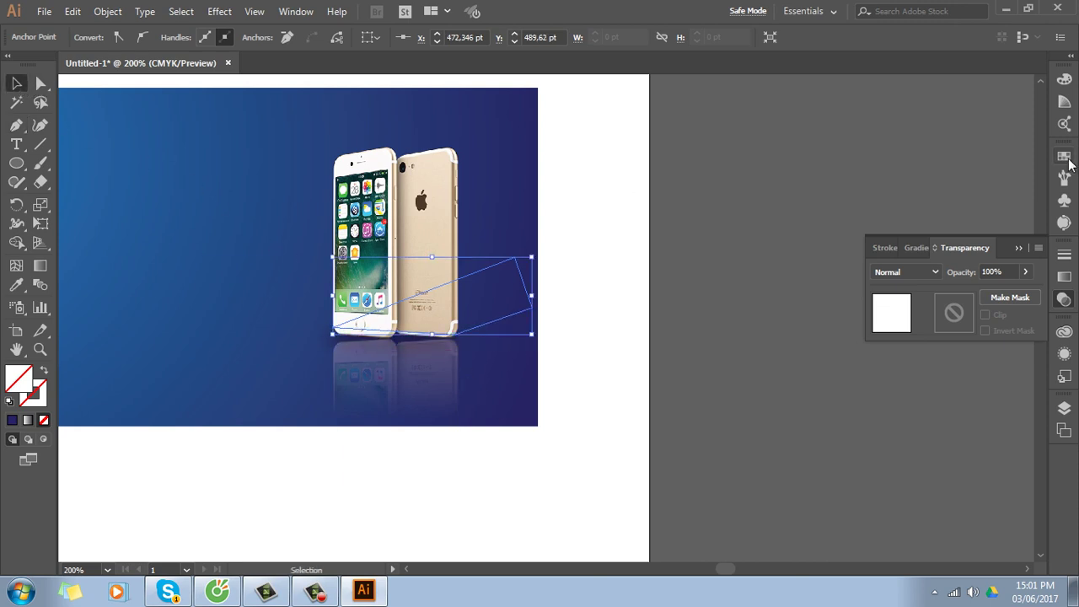
{"action": "left_click", "coordinate": [1063, 156]}
{"action": "left_click", "coordinate": [989, 208]}
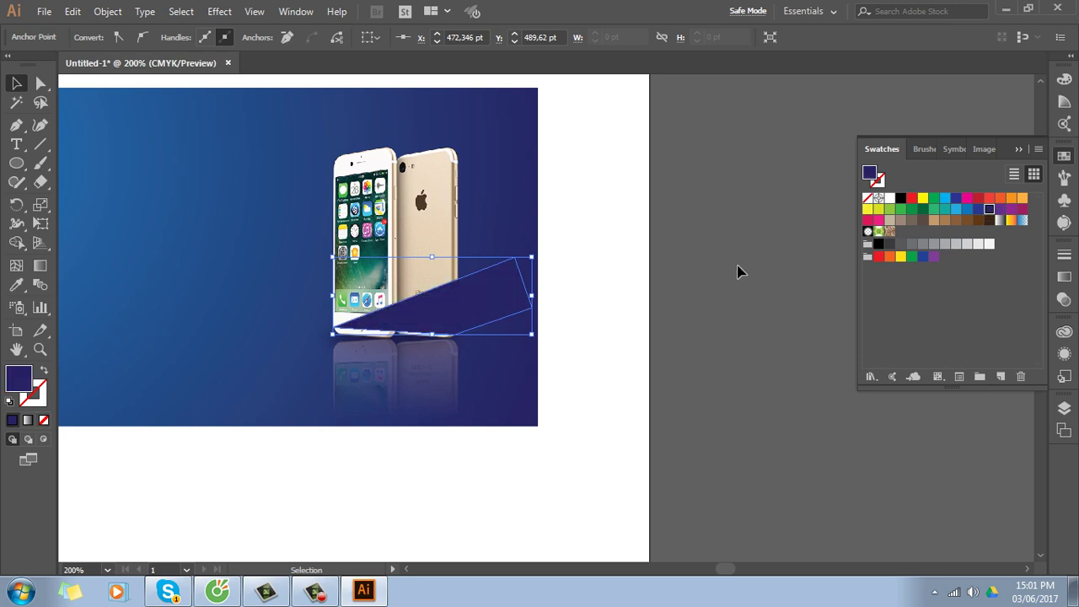
{"action": "left_click", "coordinate": [522, 350]}
{"action": "left_click", "coordinate": [510, 297]}
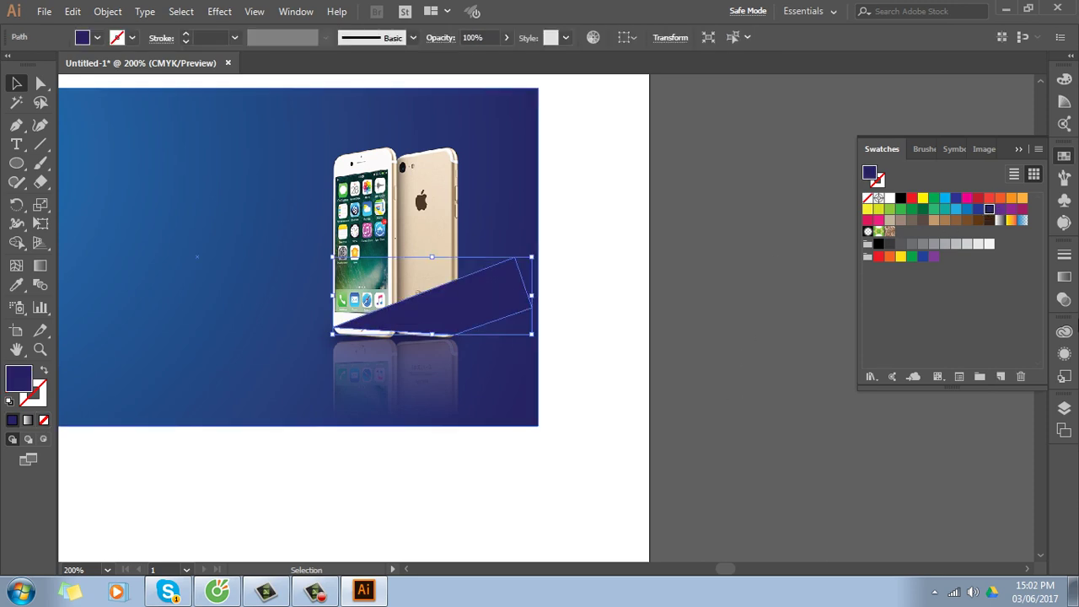
{"action": "left_click", "coordinate": [1064, 300]}
Set the navy shape's blend mode to Multiply
{"action": "left_click", "coordinate": [933, 273]}
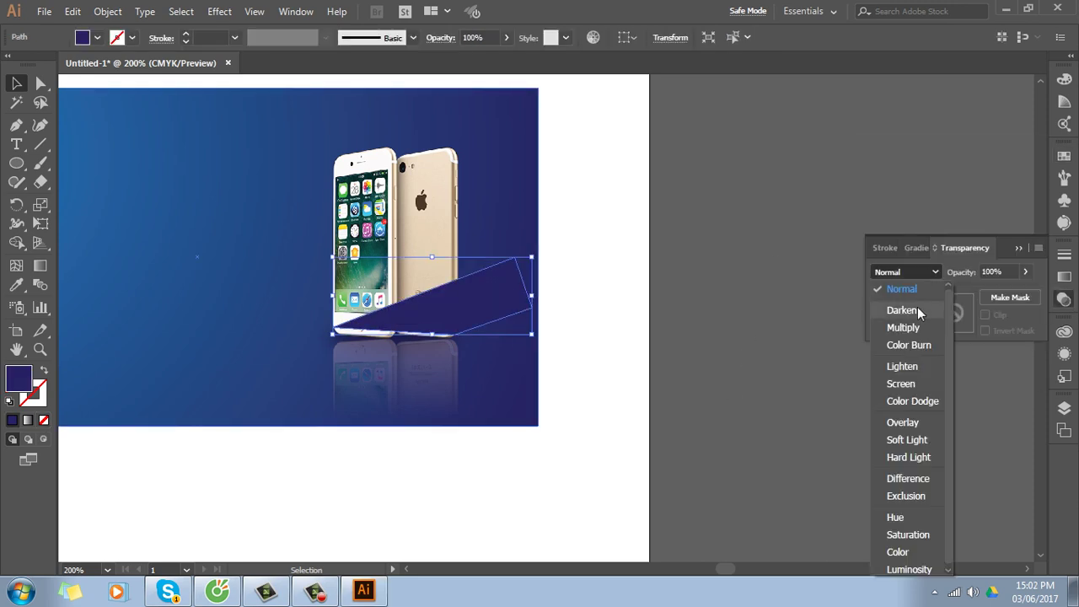
{"action": "left_click", "coordinate": [900, 323]}
{"action": "left_click", "coordinate": [756, 388]}
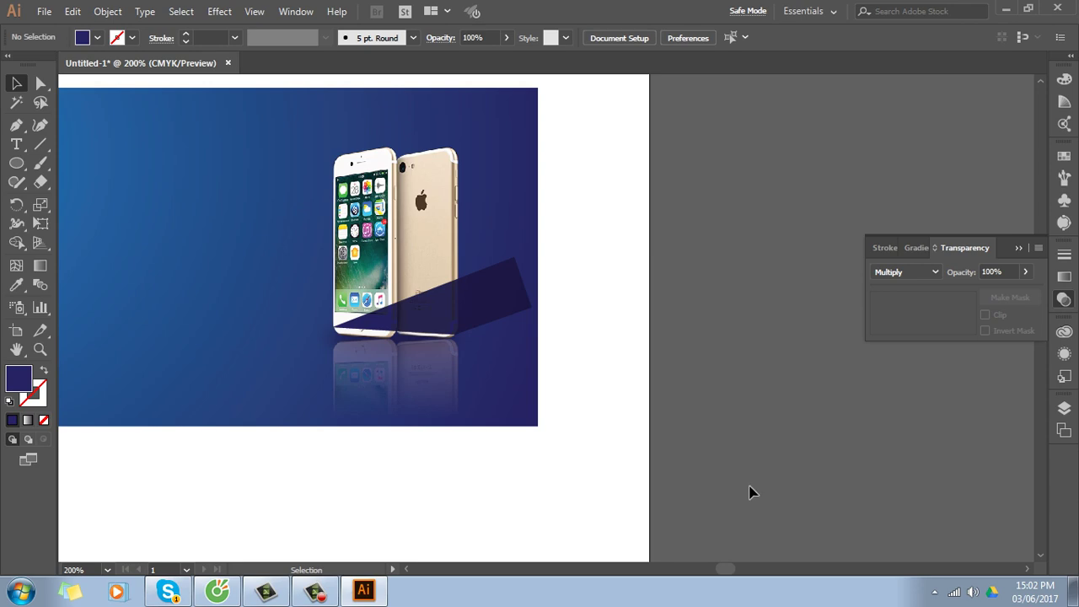
{"action": "left_click", "coordinate": [520, 314]}
Apply a Gaussian Blur with an 8-pixel radius to the shadow shape
{"action": "left_click", "coordinate": [219, 11]}
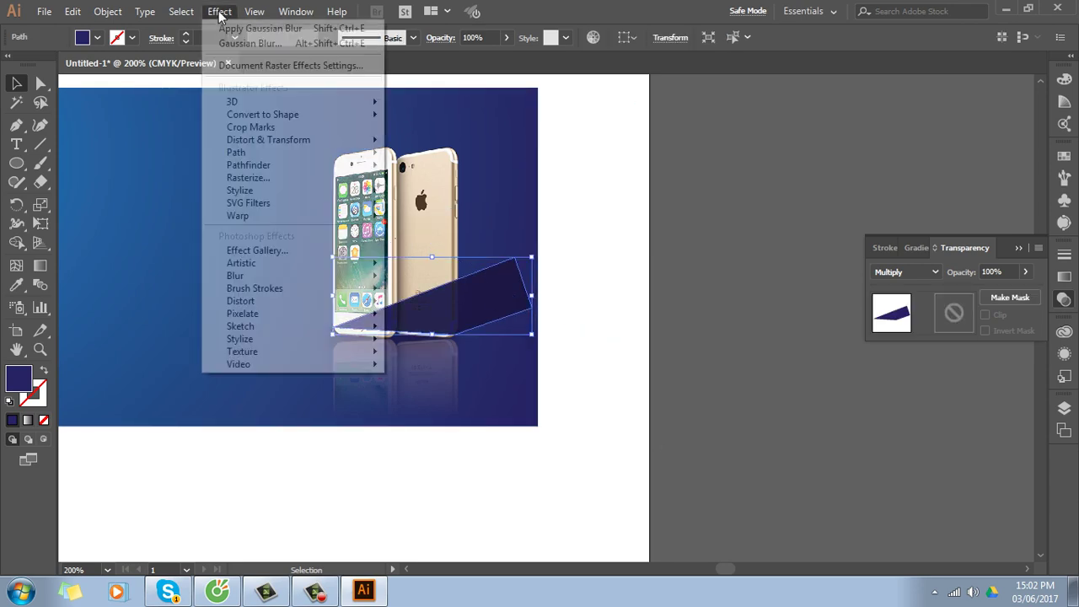
{"action": "mouse_move", "coordinate": [236, 276]}
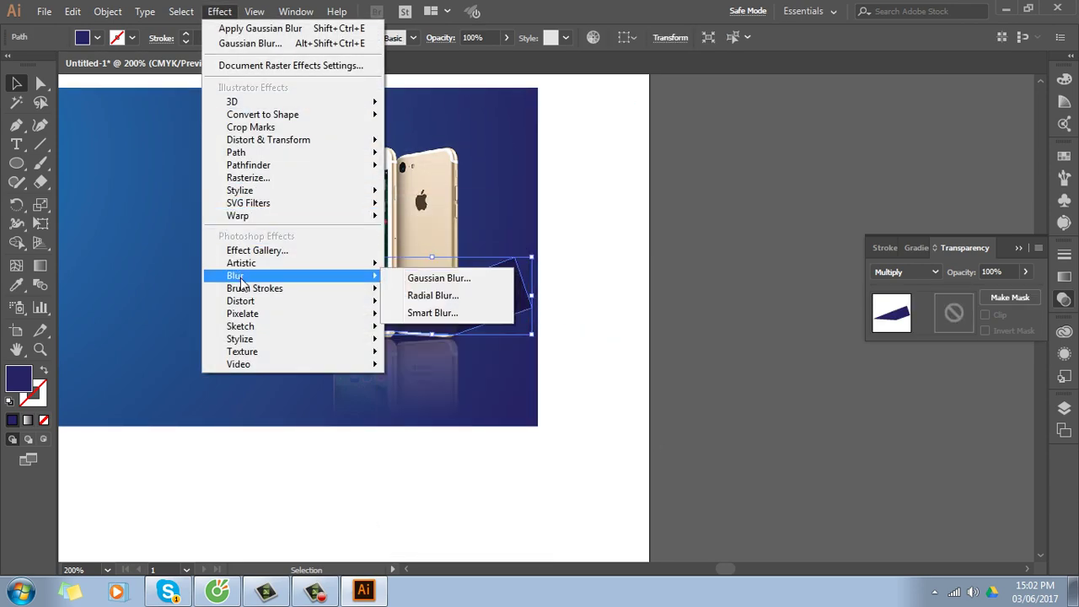
{"action": "left_click", "coordinate": [445, 279]}
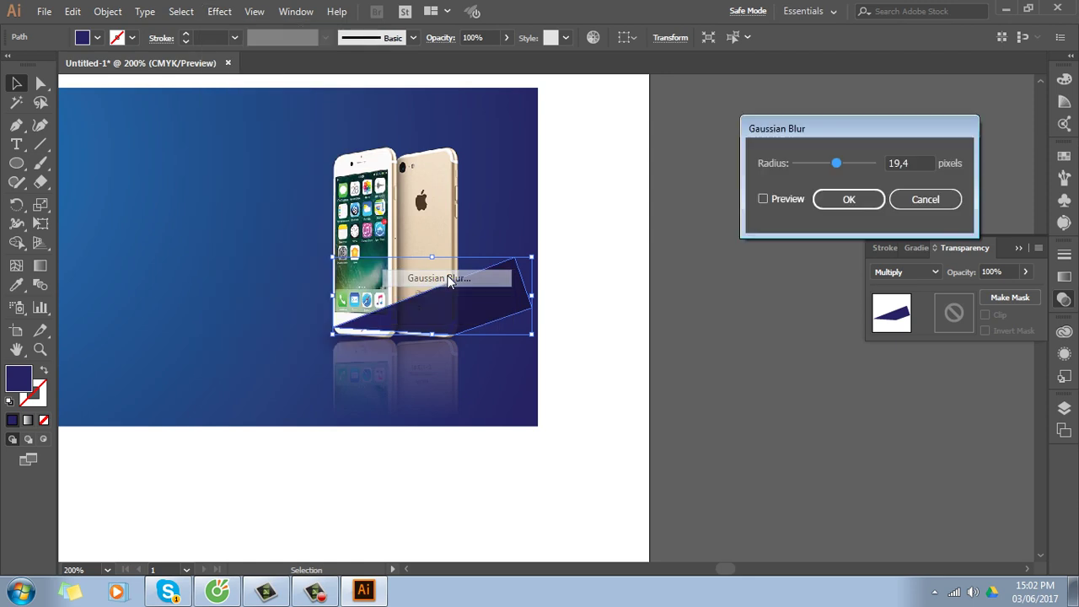
{"action": "left_click", "coordinate": [762, 198]}
{"action": "left_click_drag", "start_coordinate": [835, 164], "coordinate": [825, 165]}
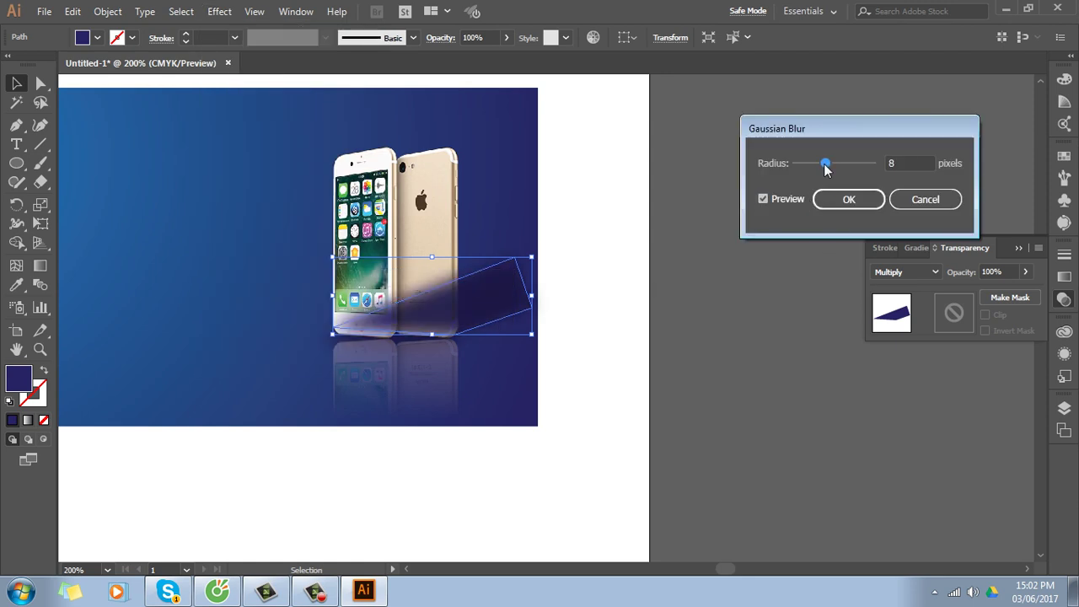
{"action": "left_click", "coordinate": [849, 199]}
Confirm the phone group sits above the blurred shadow, then reselect the shadow
{"action": "left_click", "coordinate": [744, 300]}
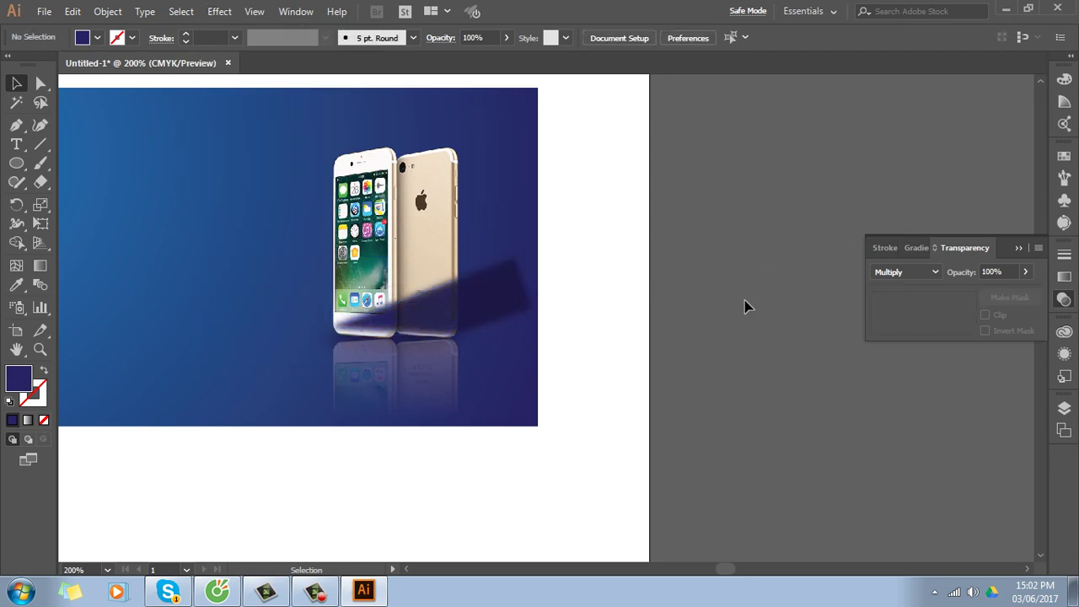
{"action": "left_click", "coordinate": [436, 234]}
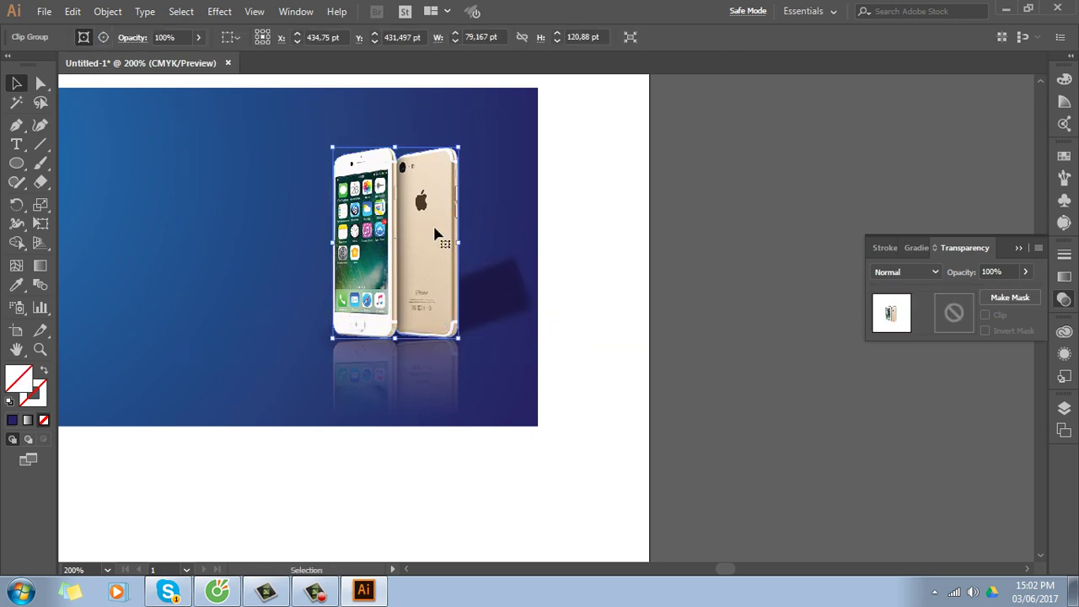
{"action": "left_click", "coordinate": [673, 276]}
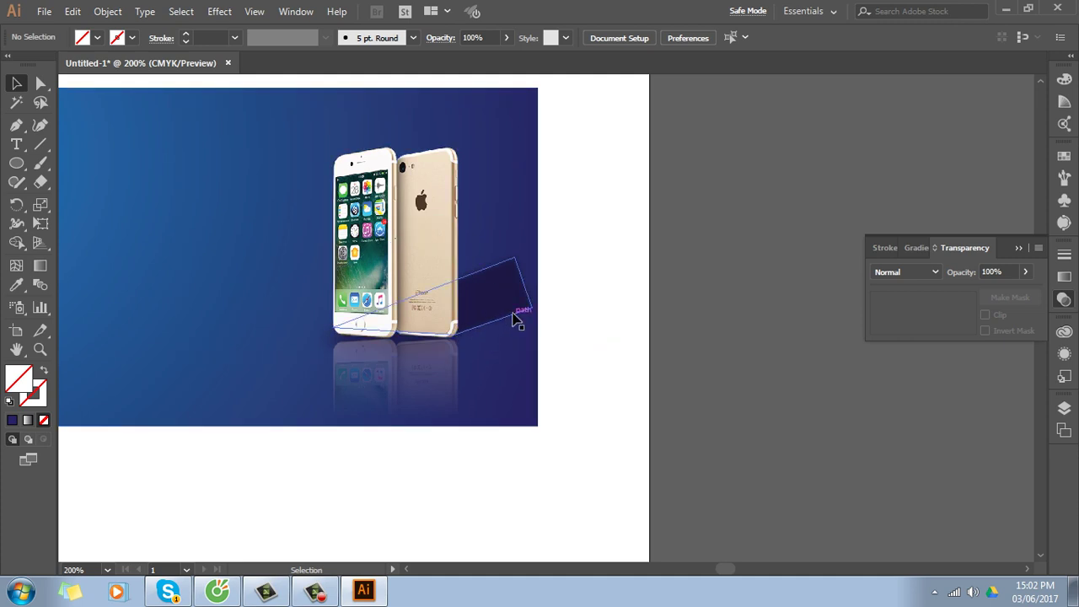
{"action": "left_click", "coordinate": [498, 299]}
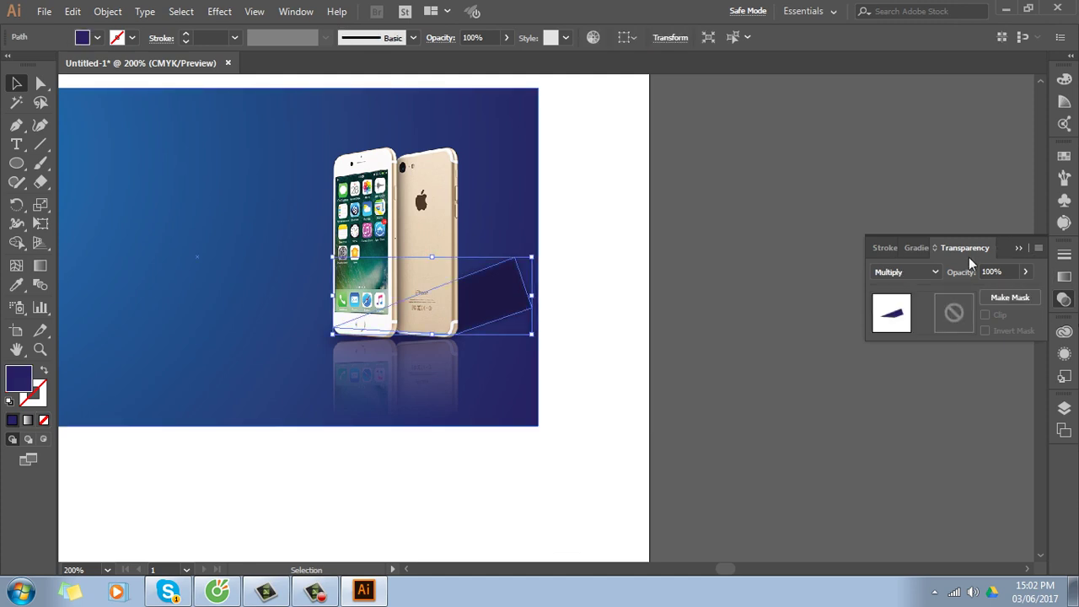
Create an unclipped opacity mask on the shadow and draw a rectangle covering it
{"action": "double_click", "coordinate": [956, 315]}
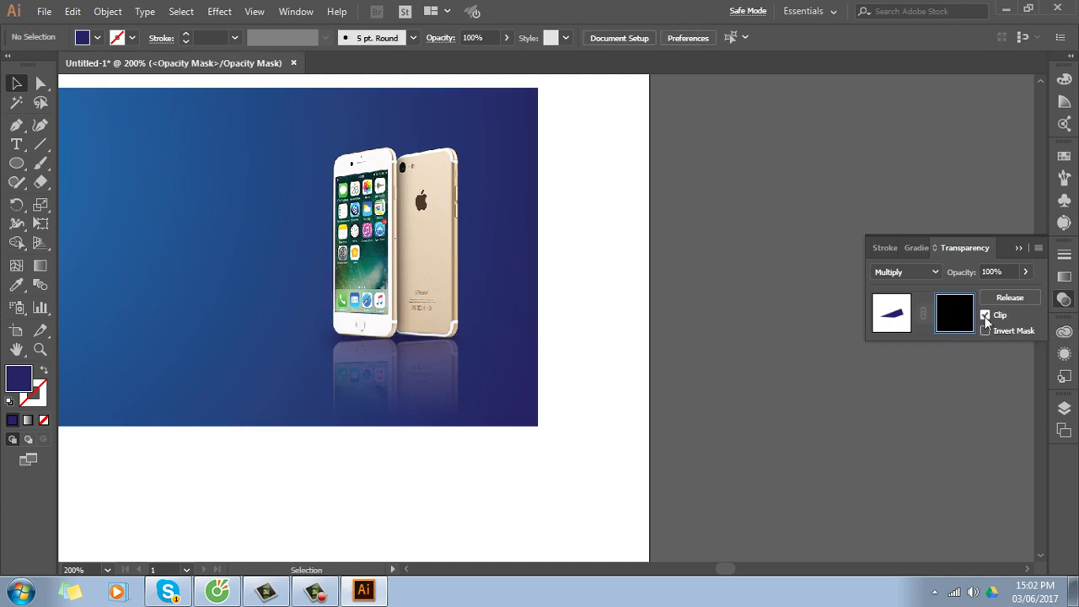
{"action": "left_click", "coordinate": [986, 316]}
{"action": "left_click", "coordinate": [16, 162]}
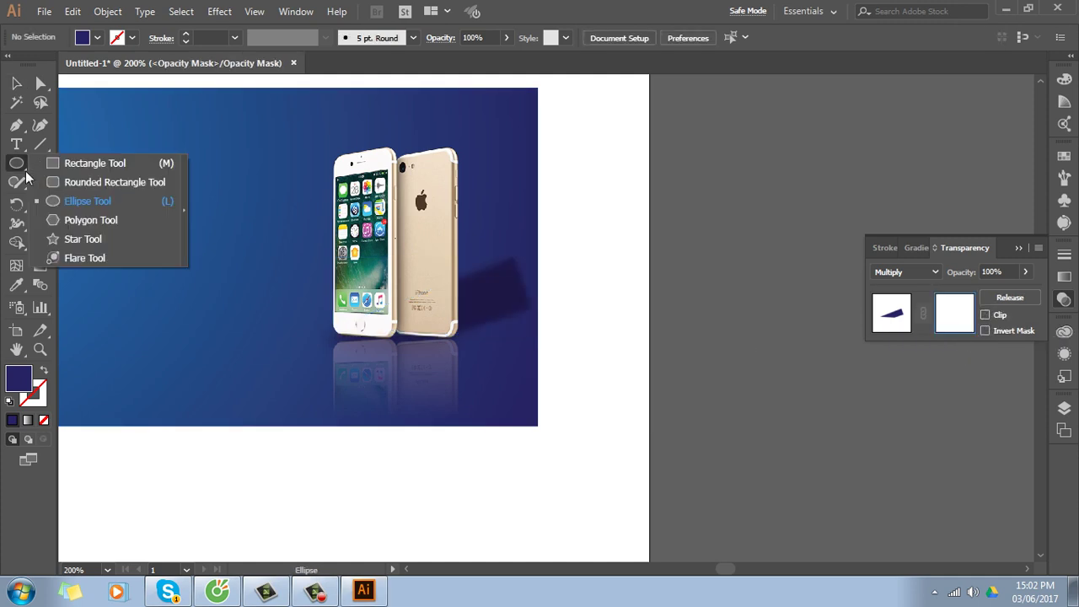
{"action": "left_click", "coordinate": [78, 164]}
{"action": "left_click_drag", "start_coordinate": [311, 255], "coordinate": [562, 344]}
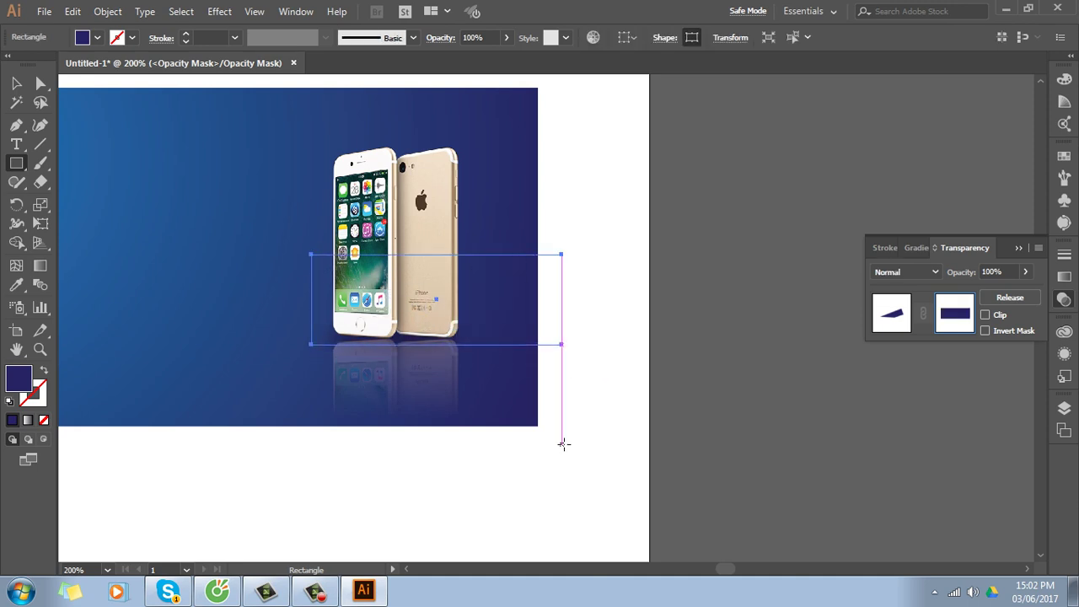
Fill the mask rectangle with a linear gradient angled about 52 degrees
{"action": "left_click", "coordinate": [1064, 276]}
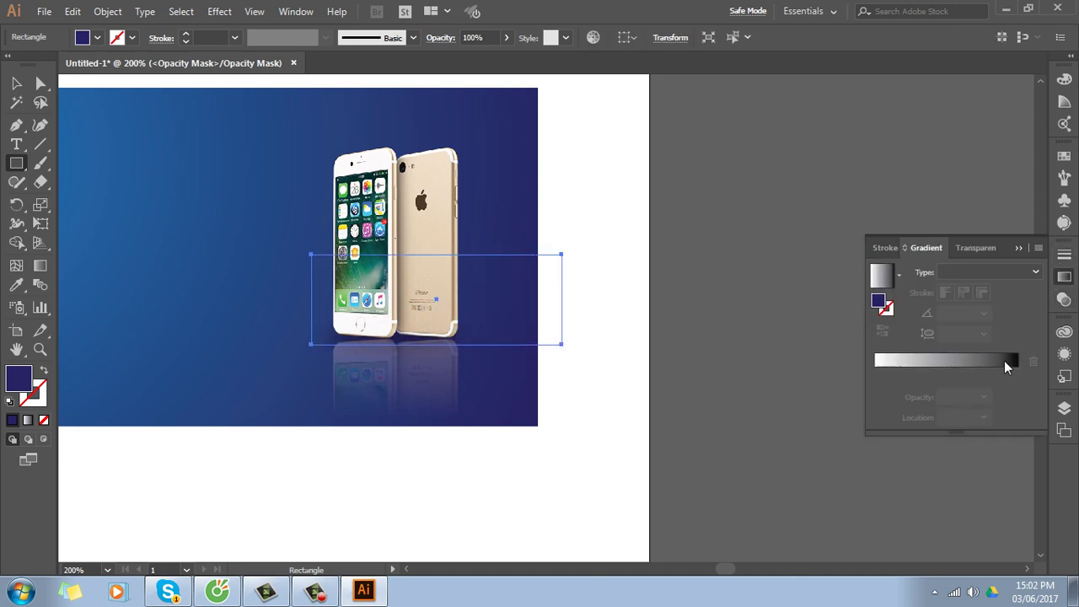
{"action": "left_click", "coordinate": [1005, 365]}
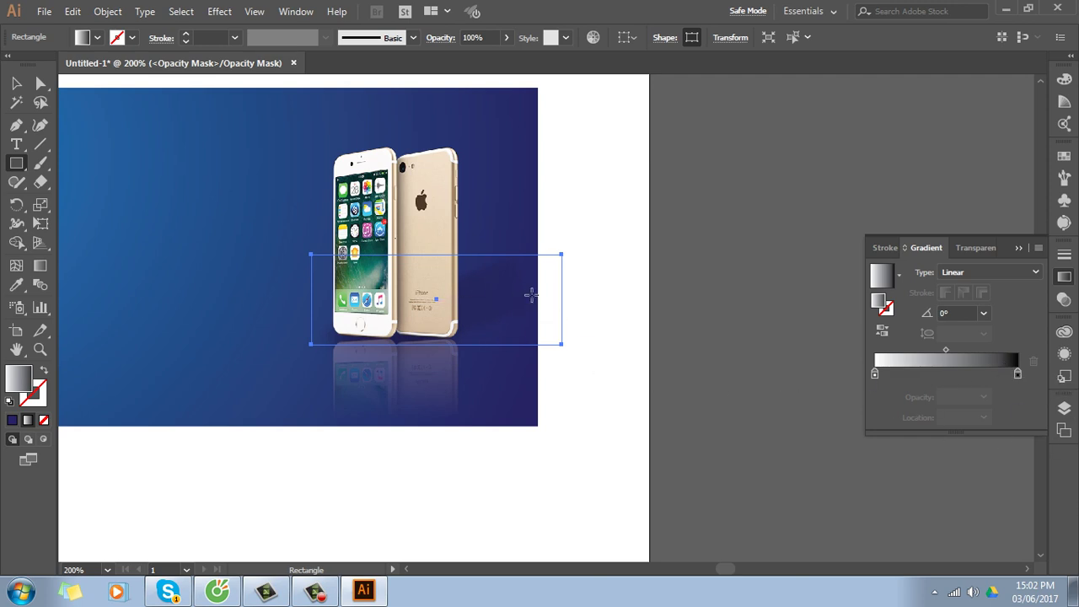
{"action": "key", "text": "g"}
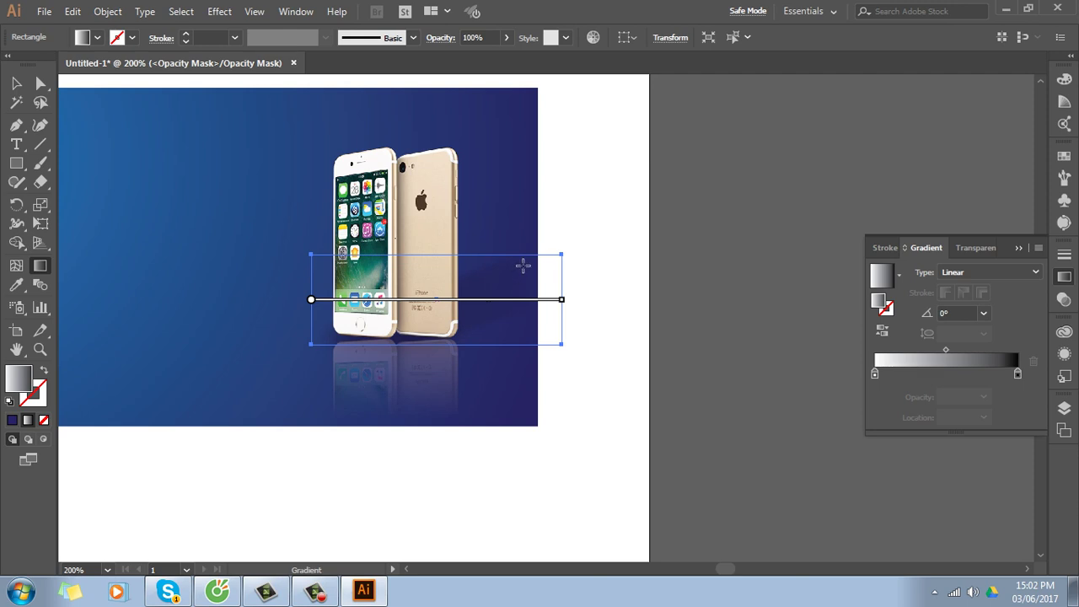
{"action": "left_click_drag", "start_coordinate": [518, 255], "coordinate": [385, 327]}
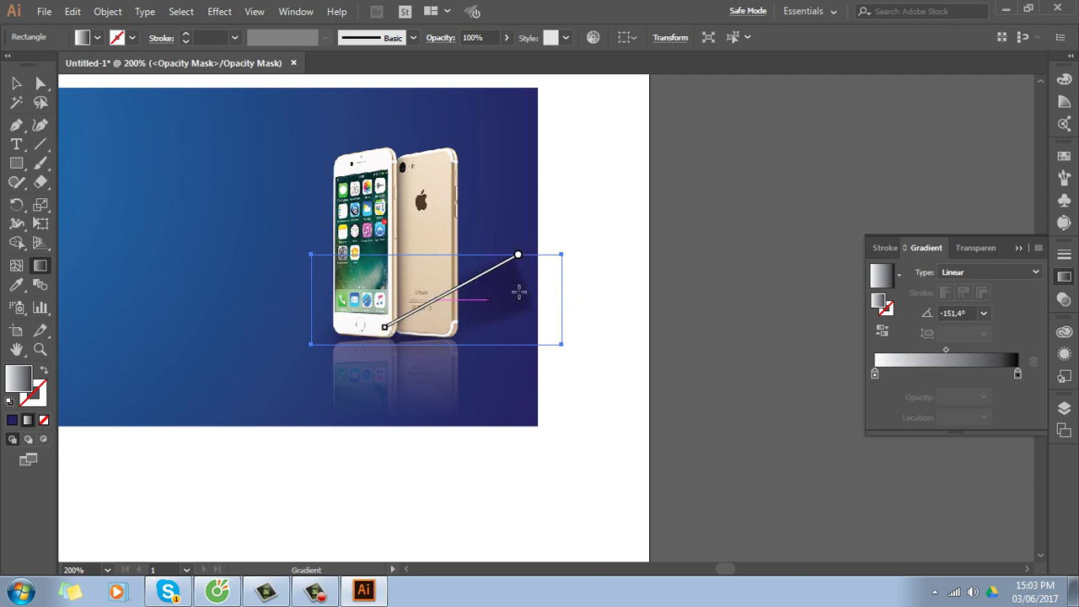
{"action": "mouse_move", "coordinate": [535, 235]}
{"action": "left_mouse_down"}
{"action": "mouse_move", "coordinate": [397, 324]}
{"action": "mouse_move", "coordinate": [511, 251]}
{"action": "left_mouse_up"}
{"action": "left_click_drag", "start_coordinate": [423, 308], "coordinate": [516, 246]}
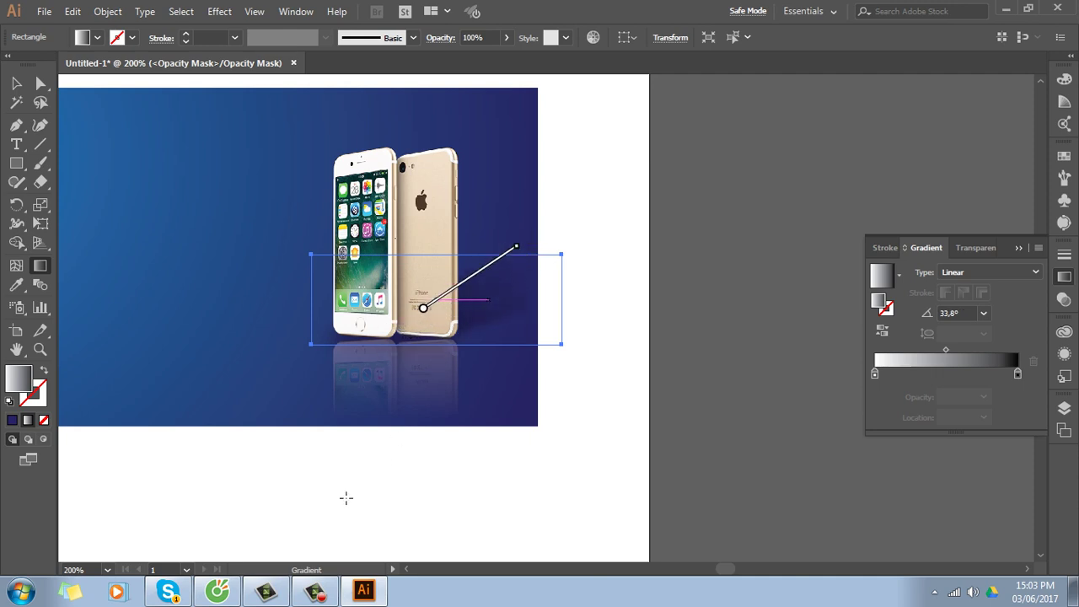
{"action": "left_click_drag", "start_coordinate": [484, 344], "coordinate": [483, 281]}
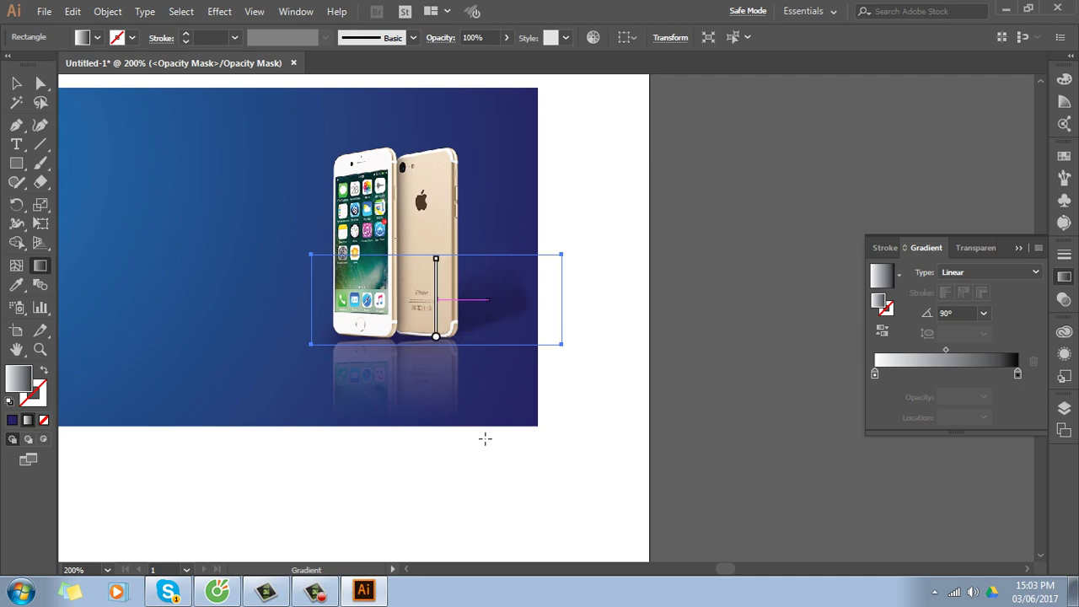
{"action": "left_click_drag", "start_coordinate": [460, 333], "coordinate": [477, 268]}
{"action": "left_click_drag", "start_coordinate": [416, 323], "coordinate": [463, 266]}
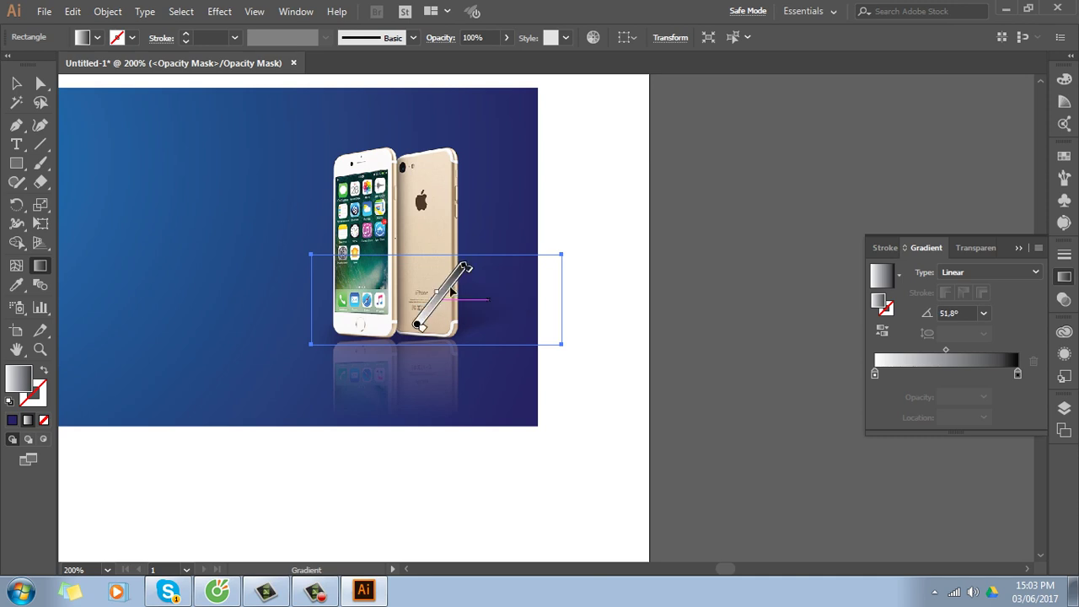
Exit opacity mask editing back to the shadow artwork and deselect everything
{"action": "left_click", "coordinate": [1064, 299]}
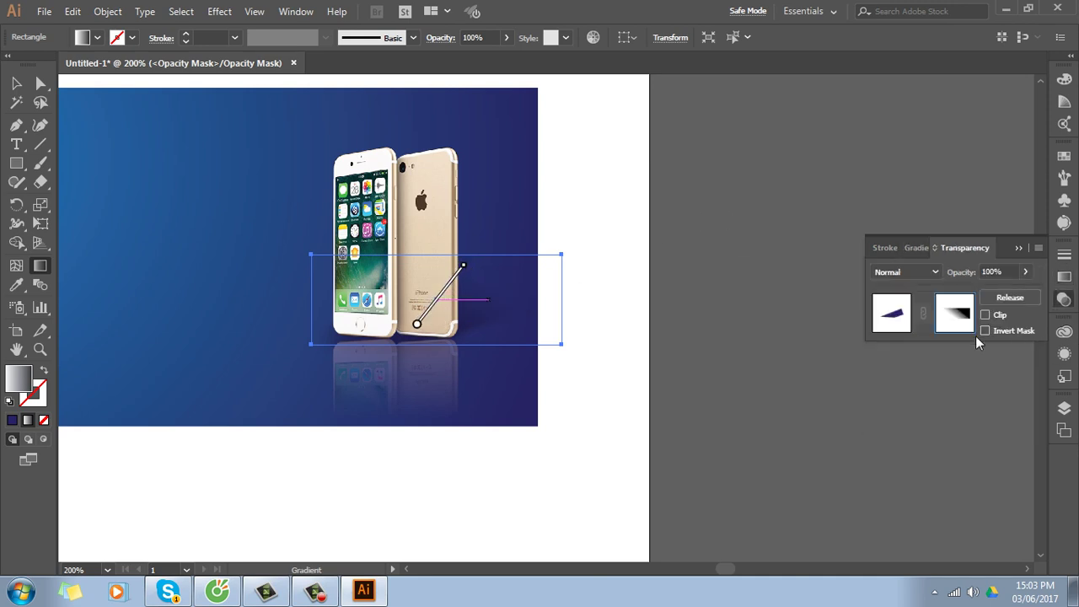
{"action": "left_click", "coordinate": [881, 327]}
{"action": "left_click", "coordinate": [16, 83]}
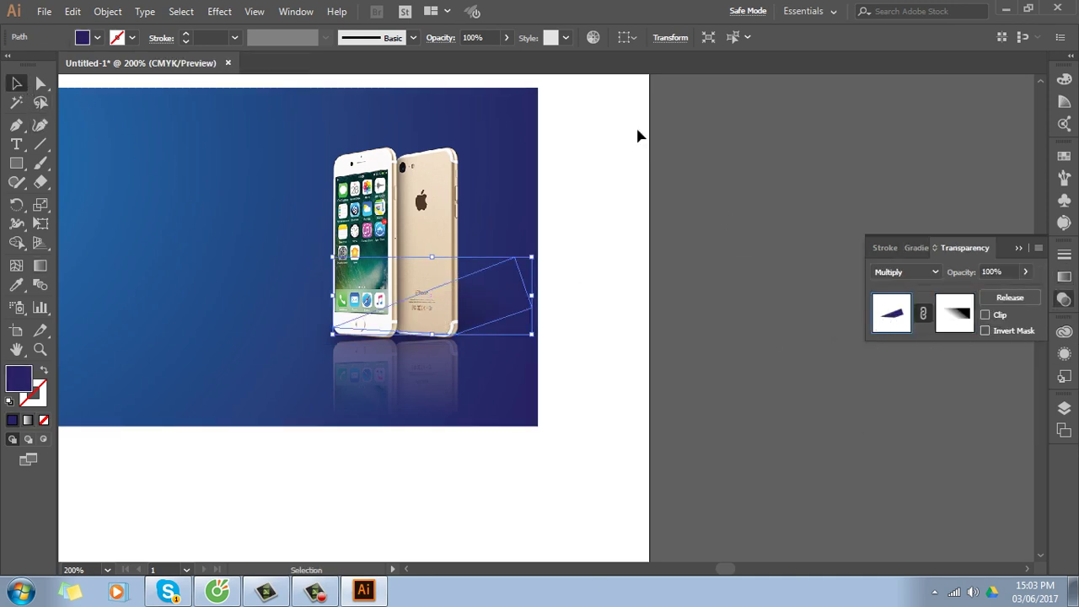
{"action": "left_click", "coordinate": [788, 213]}
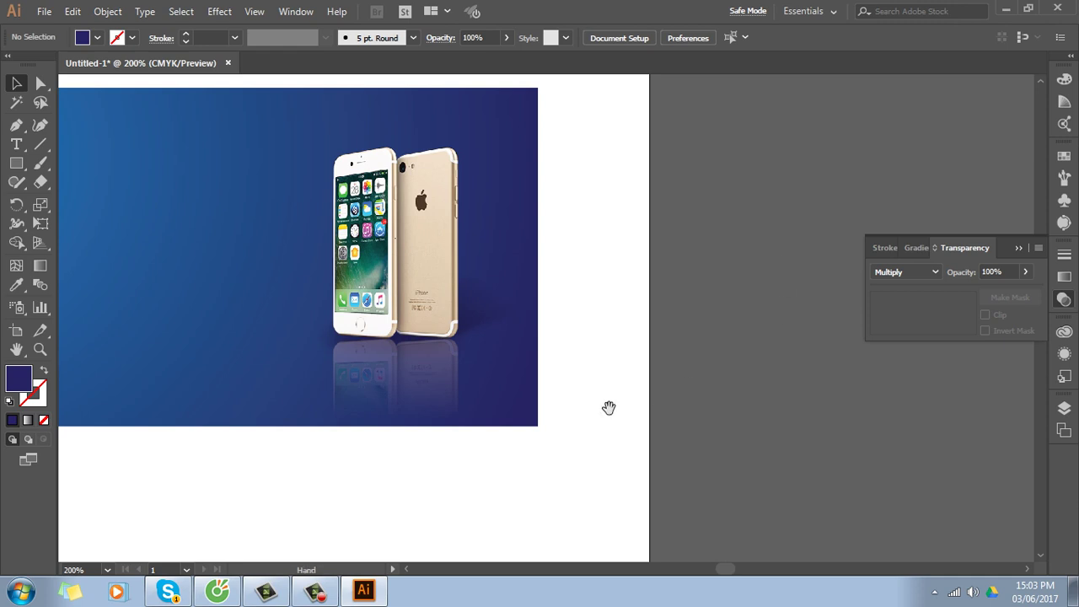
{"action": "left_click_drag", "start_coordinate": [610, 407], "coordinate": [660, 441]}
{"action": "left_click", "coordinate": [552, 435]}
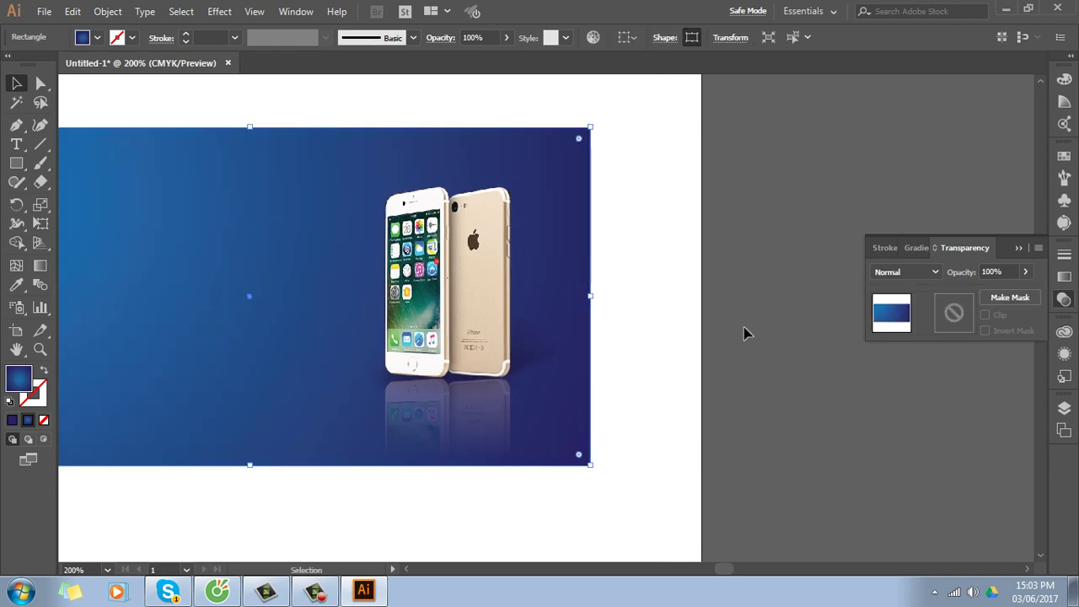
{"action": "left_click_drag", "start_coordinate": [715, 318], "coordinate": [860, 281]}
{"action": "left_click_drag", "start_coordinate": [665, 343], "coordinate": [761, 343]}
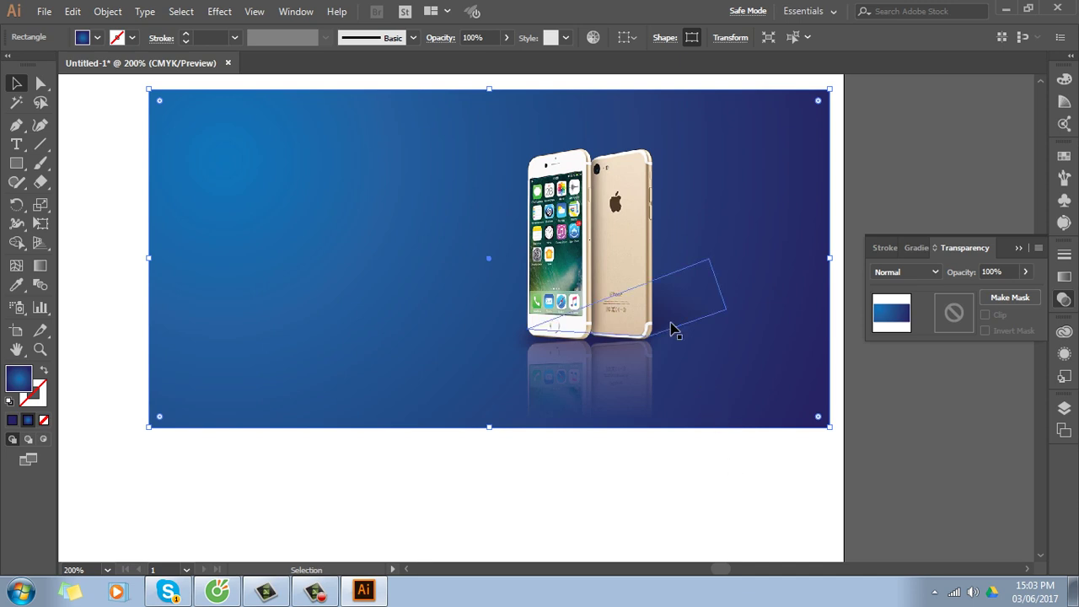
{"action": "key", "text": "ctrl+z"}
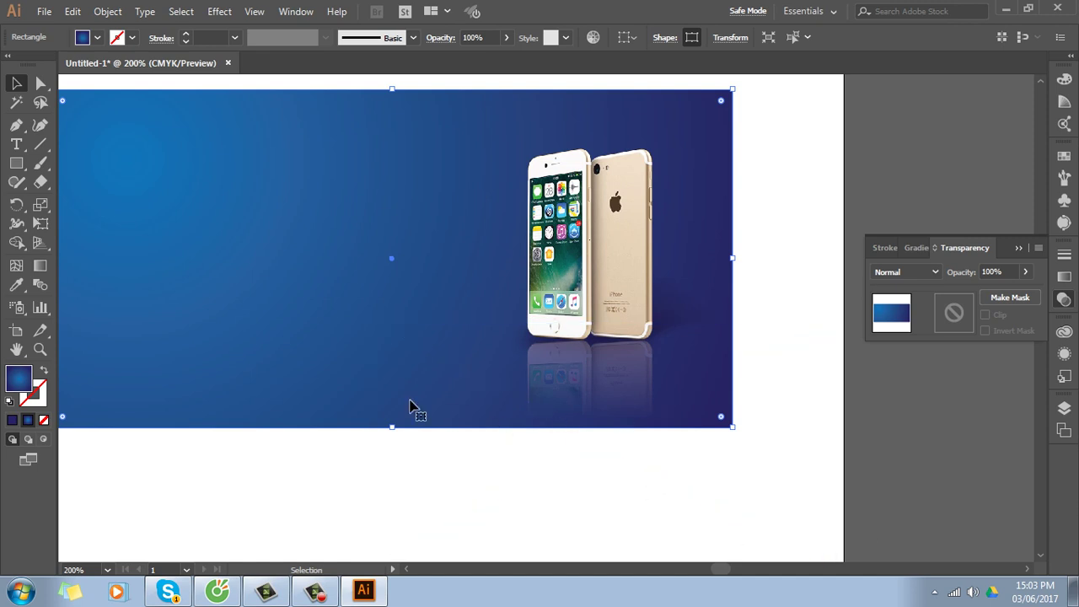
{"action": "scroll", "coordinate": [408, 405], "scroll_direction": "left", "scroll_amount": 2}
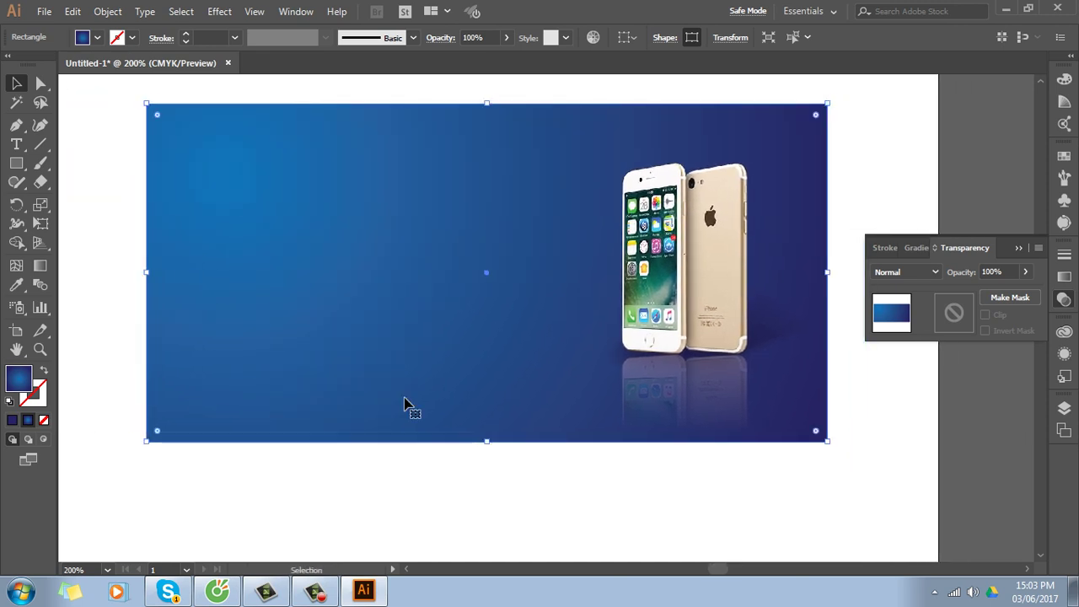
{"action": "key", "text": "ctrl+minus"}
{"action": "left_click", "coordinate": [675, 489]}
{"action": "scroll", "coordinate": [545, 445], "scroll_direction": "down", "scroll_amount": 1}
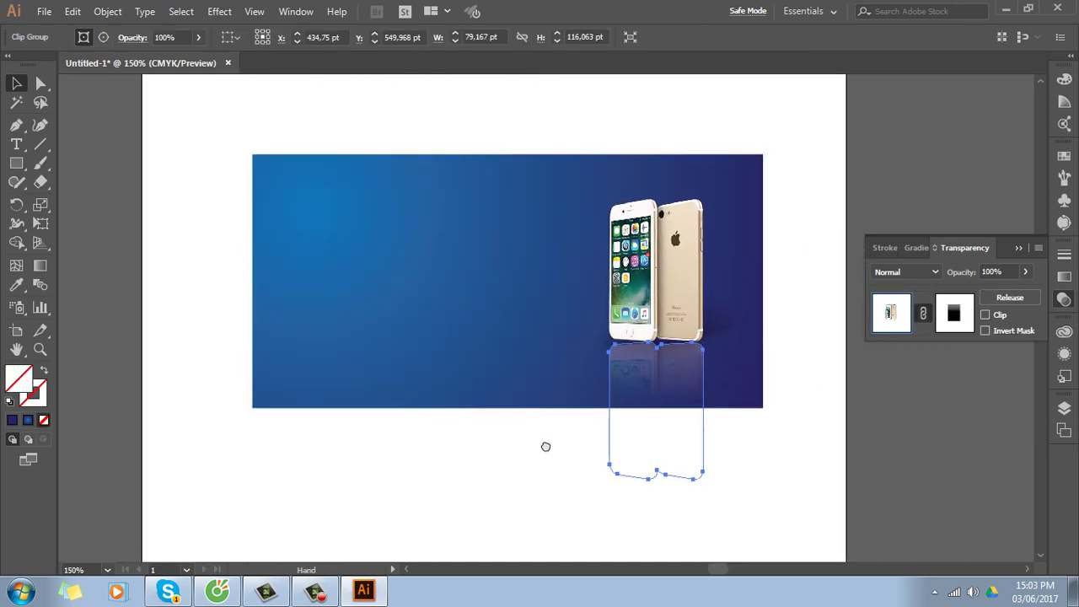
{"action": "left_click", "coordinate": [809, 418]}
{"action": "left_click", "coordinate": [482, 206]}
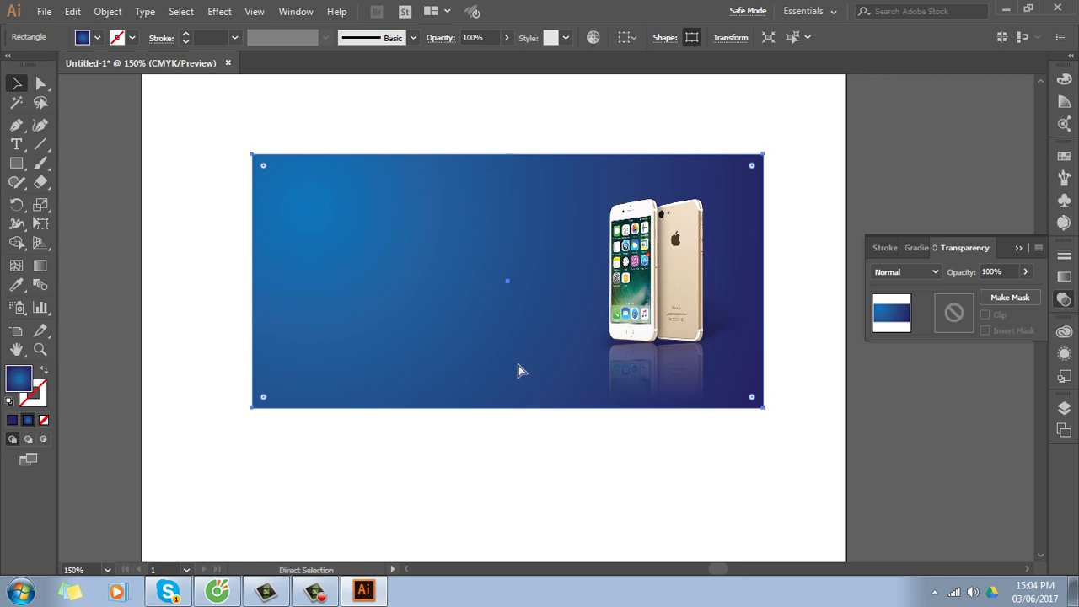
Shrink the background rectangle copy down to the banner's lower band
{"action": "left_click_drag", "start_coordinate": [508, 154], "coordinate": [487, 319]}
{"action": "left_click", "coordinate": [868, 460]}
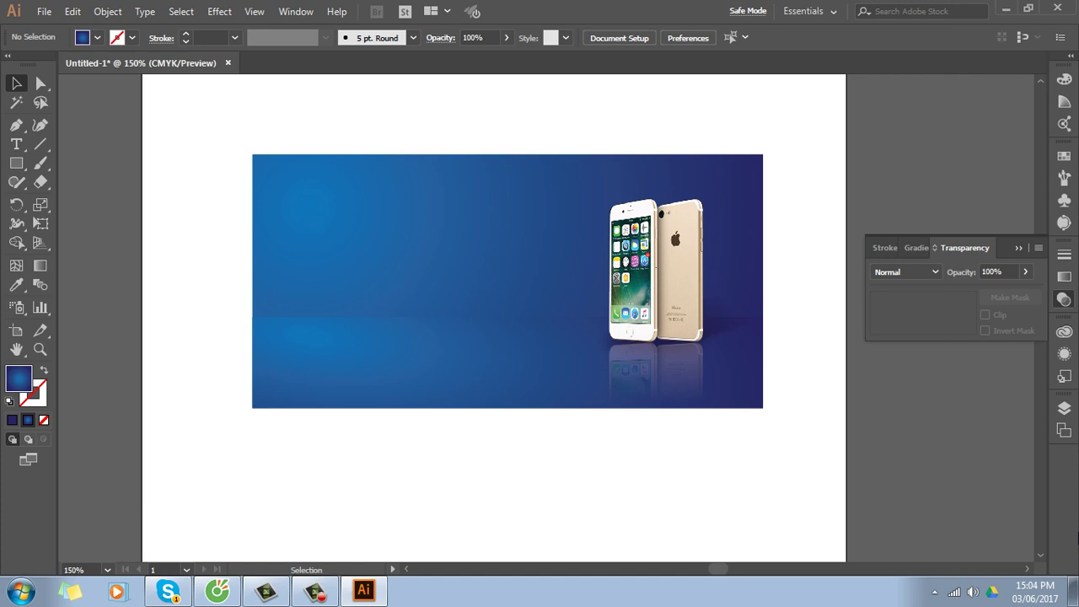
{"action": "left_click_drag", "start_coordinate": [518, 346], "coordinate": [516, 340]}
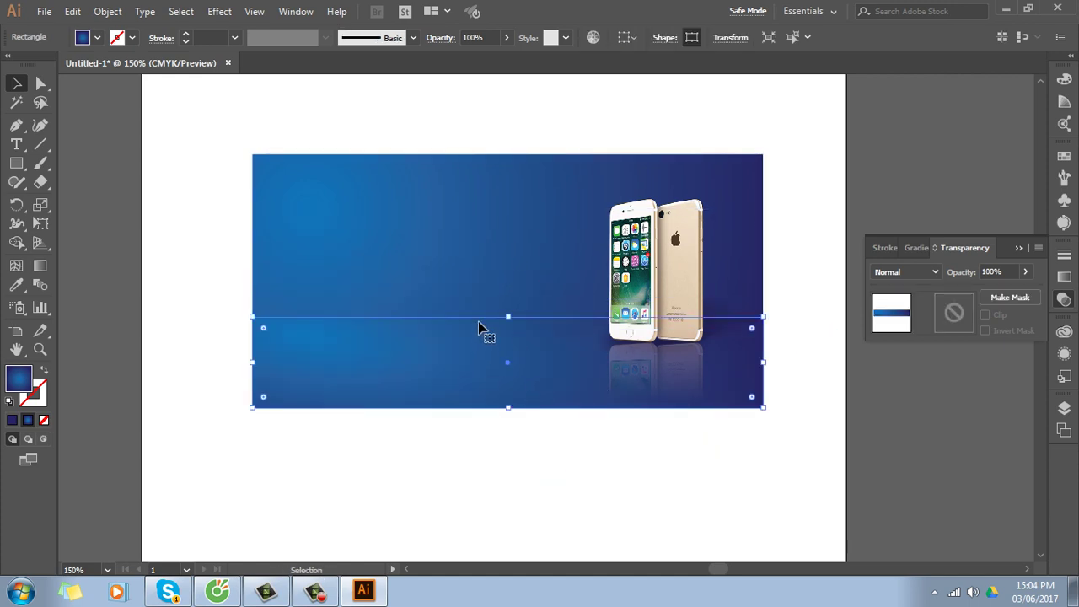
{"action": "left_click", "coordinate": [867, 413]}
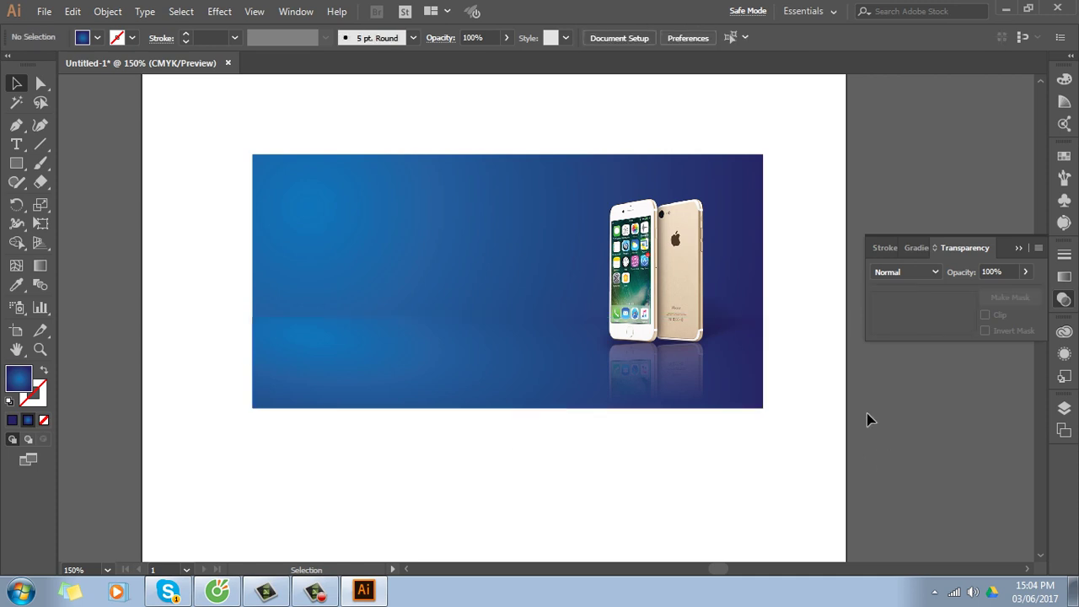
{"action": "left_click", "coordinate": [528, 357]}
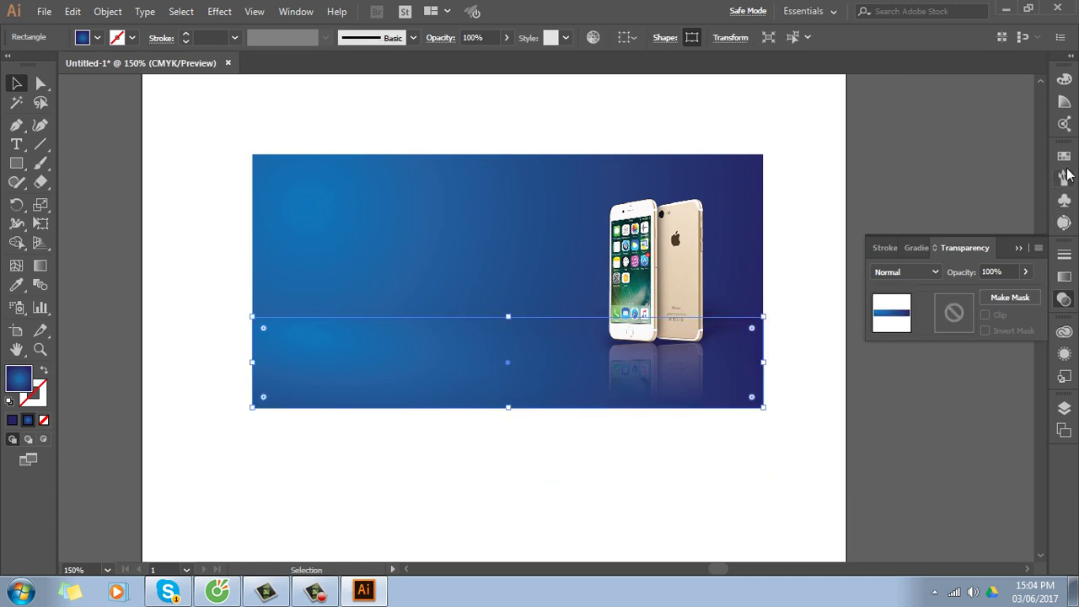
Fill the lower band with white
{"action": "left_click", "coordinate": [1064, 156]}
{"action": "left_click", "coordinate": [889, 198]}
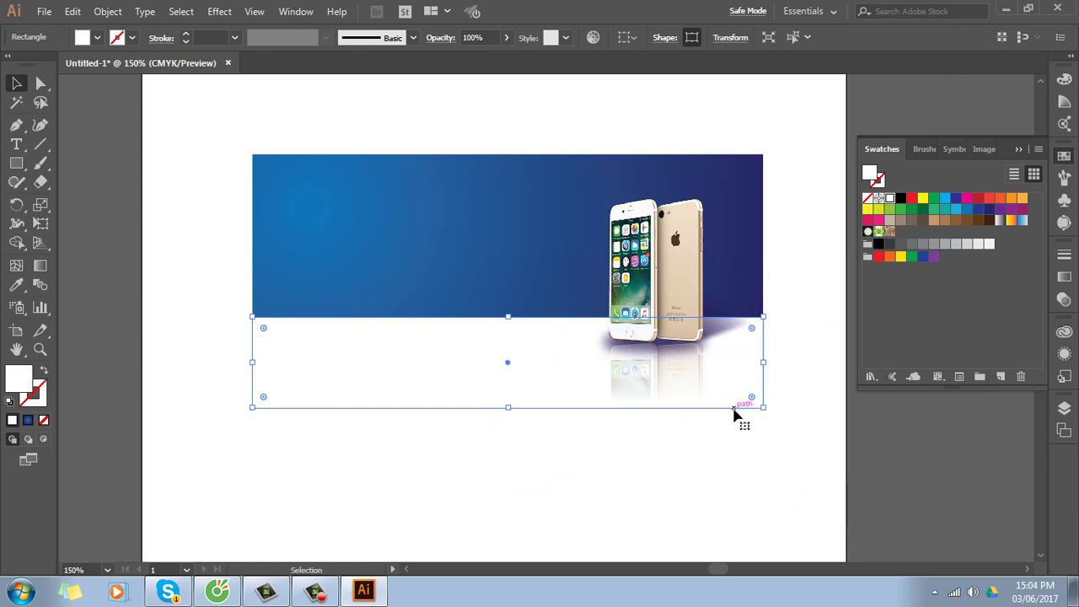
{"action": "scroll", "coordinate": [602, 313], "scroll_direction": "down", "scroll_amount": 1}
{"action": "left_click", "coordinate": [489, 428]}
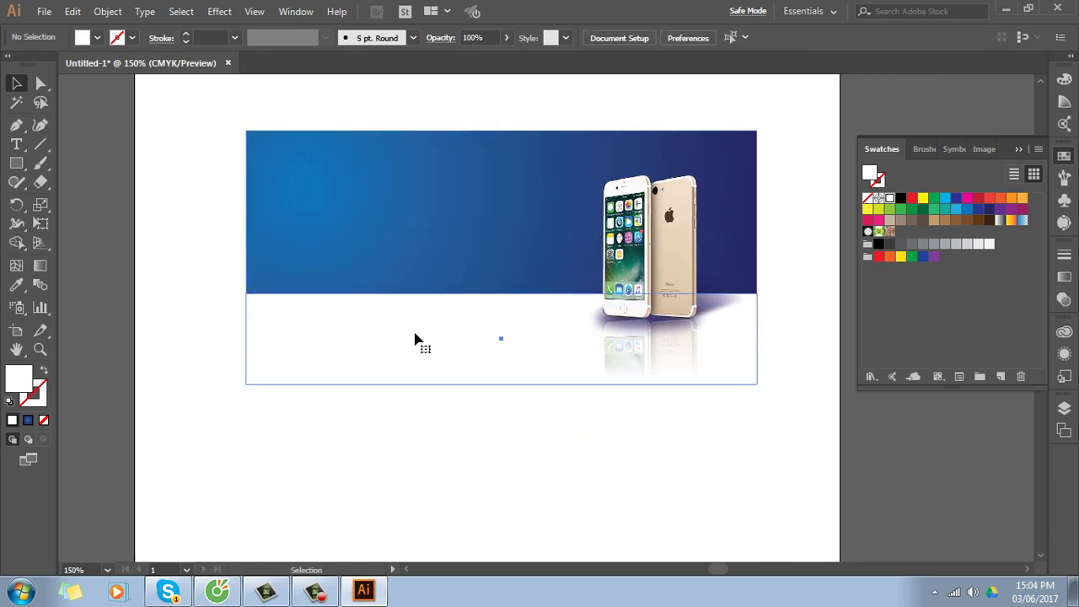
{"action": "left_click", "coordinate": [415, 340]}
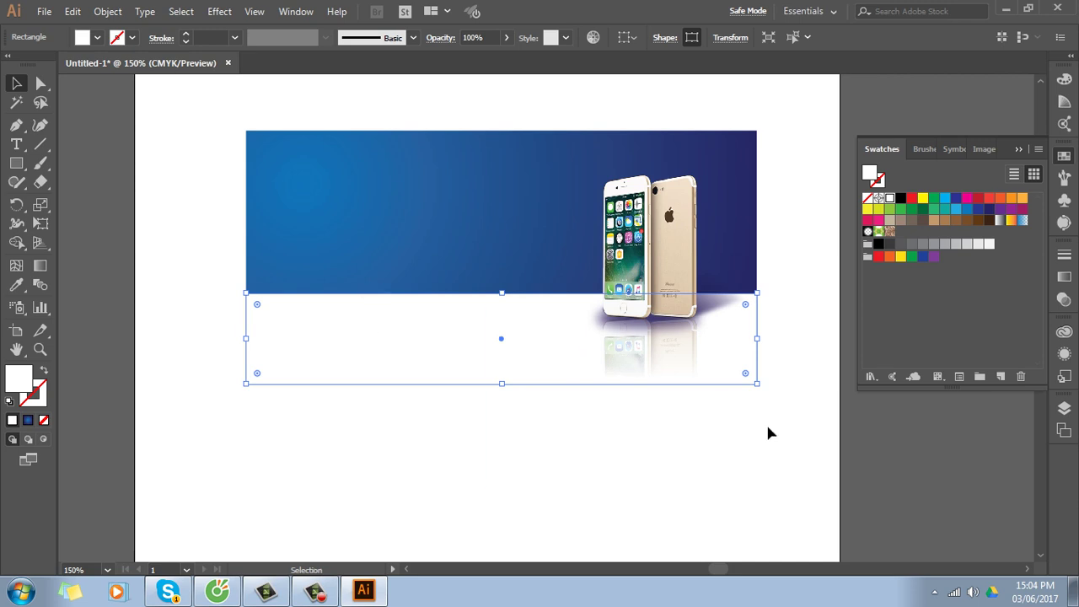
Bend the white band's top-right anchor with the Anchor Point tool so its top edge arches
{"action": "key", "text": "shift+c"}
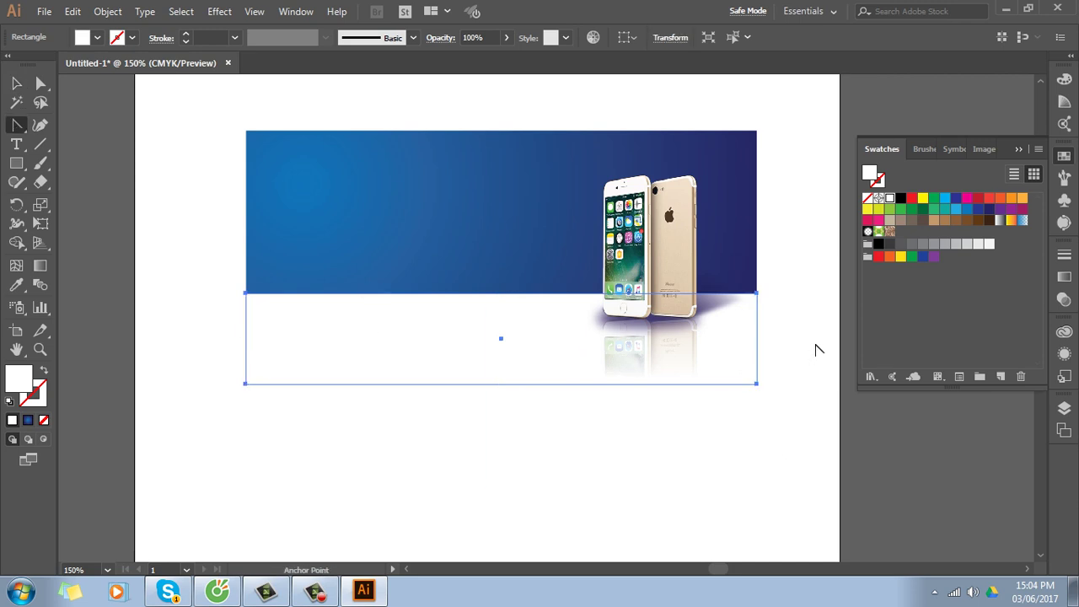
{"action": "mouse_move", "coordinate": [756, 293]}
{"action": "left_mouse_down"}
{"action": "mouse_move", "coordinate": [898, 384]}
{"action": "mouse_move", "coordinate": [927, 381]}
{"action": "left_mouse_up"}
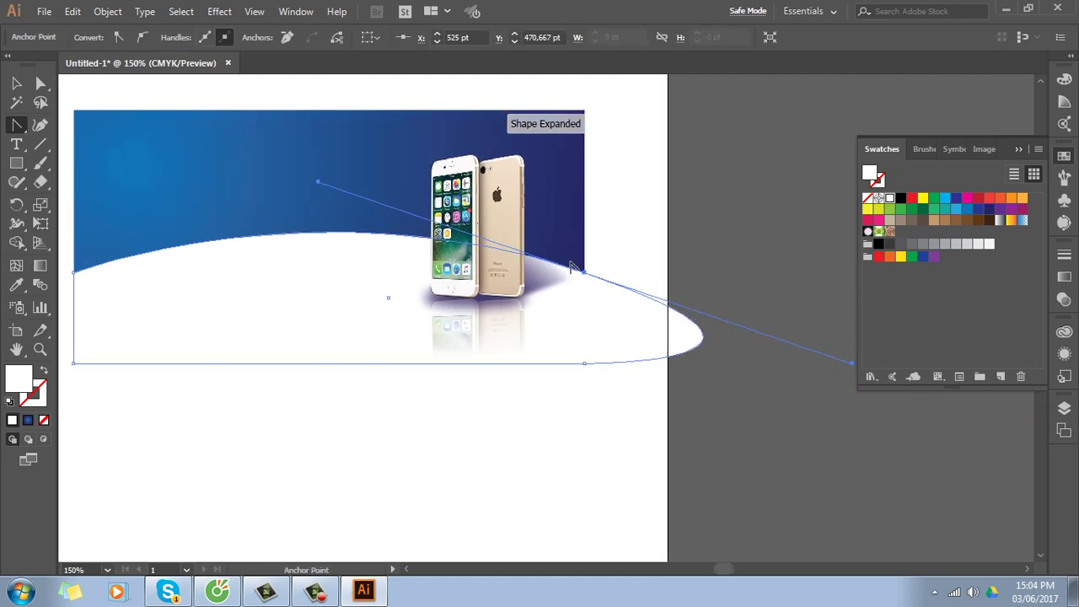
{"action": "mouse_move", "coordinate": [574, 368]}
{"action": "left_mouse_down"}
{"action": "mouse_move", "coordinate": [754, 363]}
{"action": "mouse_move", "coordinate": [653, 364]}
{"action": "left_mouse_up"}
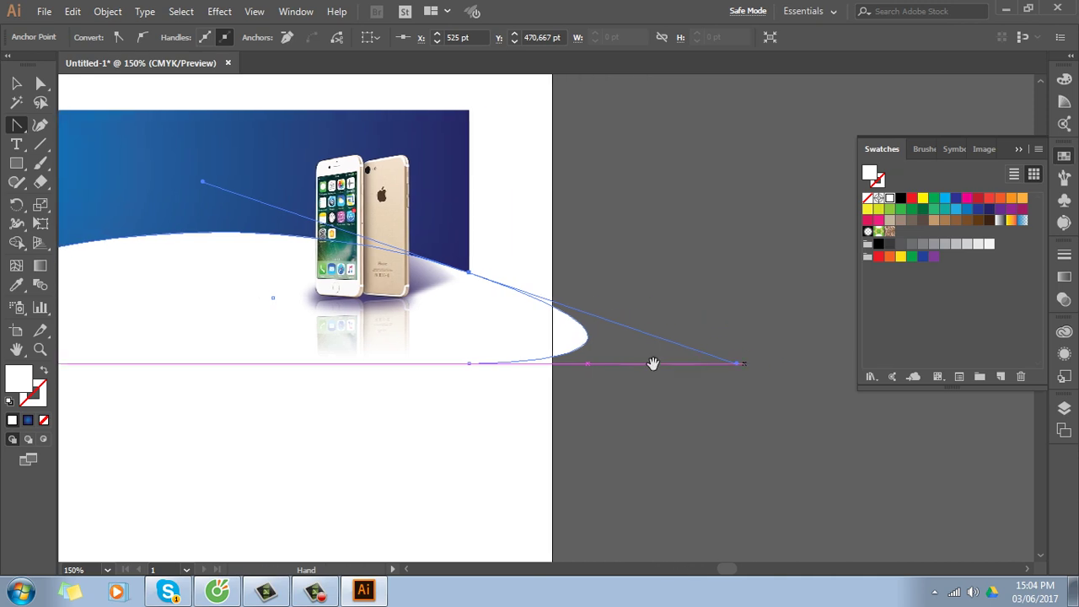
{"action": "left_click_drag", "start_coordinate": [740, 363], "coordinate": [469, 364]}
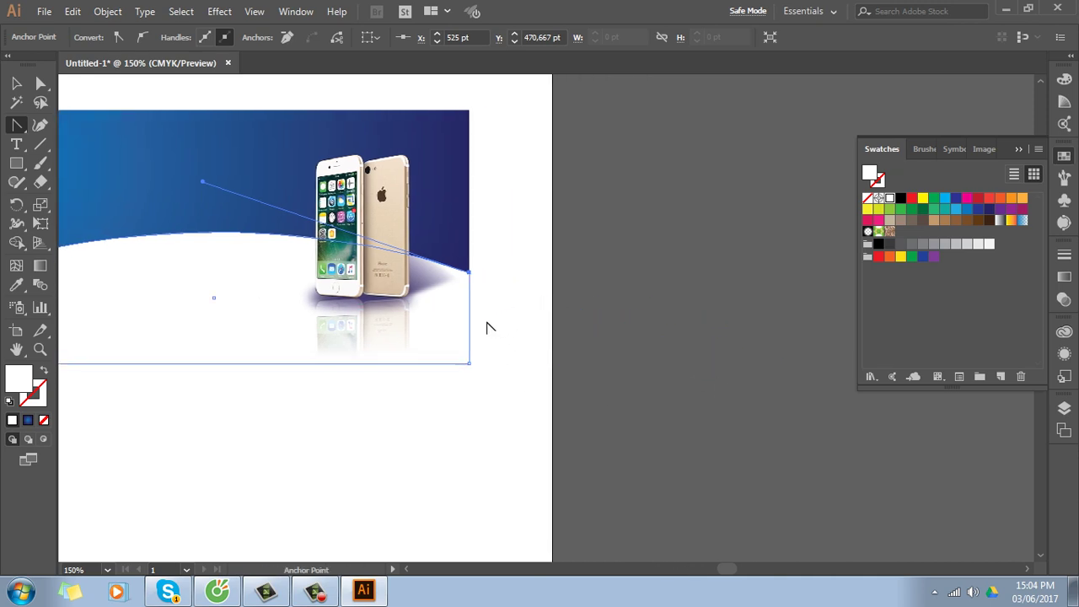
{"action": "left_click_drag", "start_coordinate": [219, 323], "coordinate": [416, 340]}
{"action": "key", "text": "ctrl+minus"}
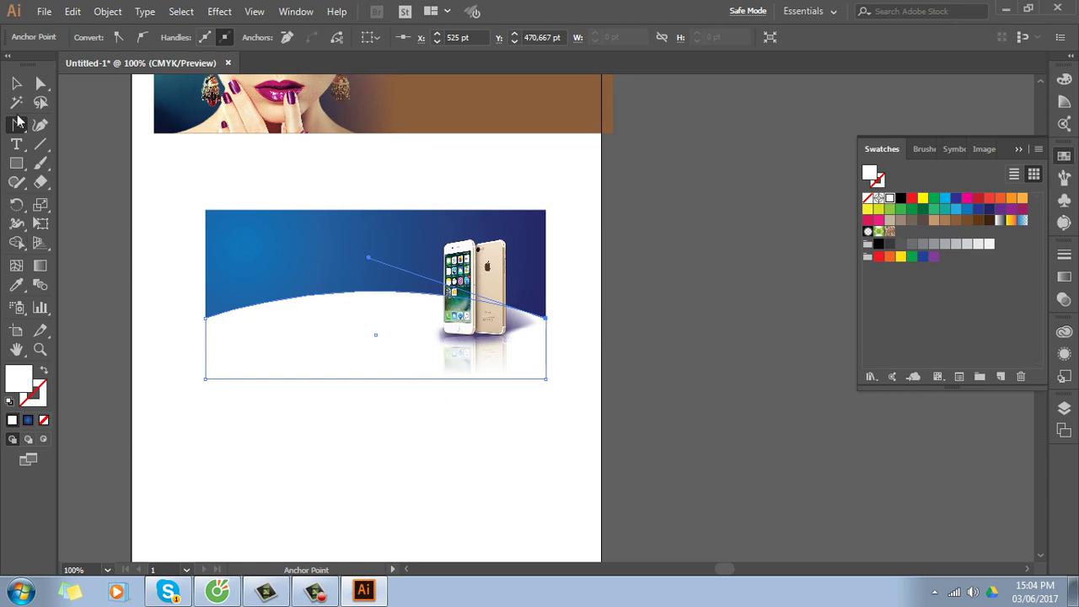
{"action": "key", "text": "v"}
{"action": "left_click", "coordinate": [189, 368]}
{"action": "left_click", "coordinate": [258, 341]}
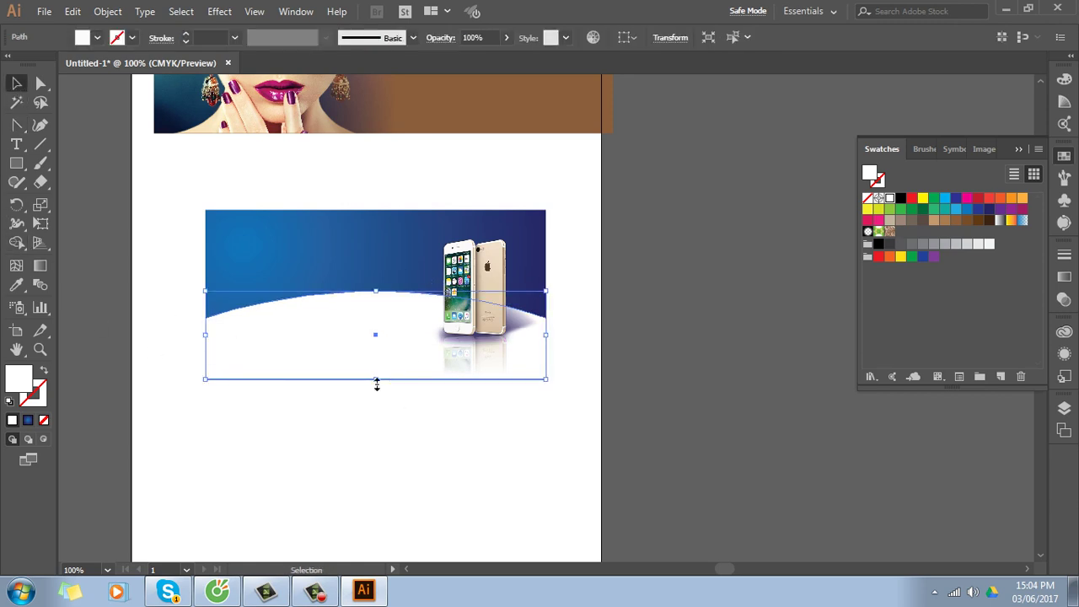
{"action": "left_click", "coordinate": [600, 314]}
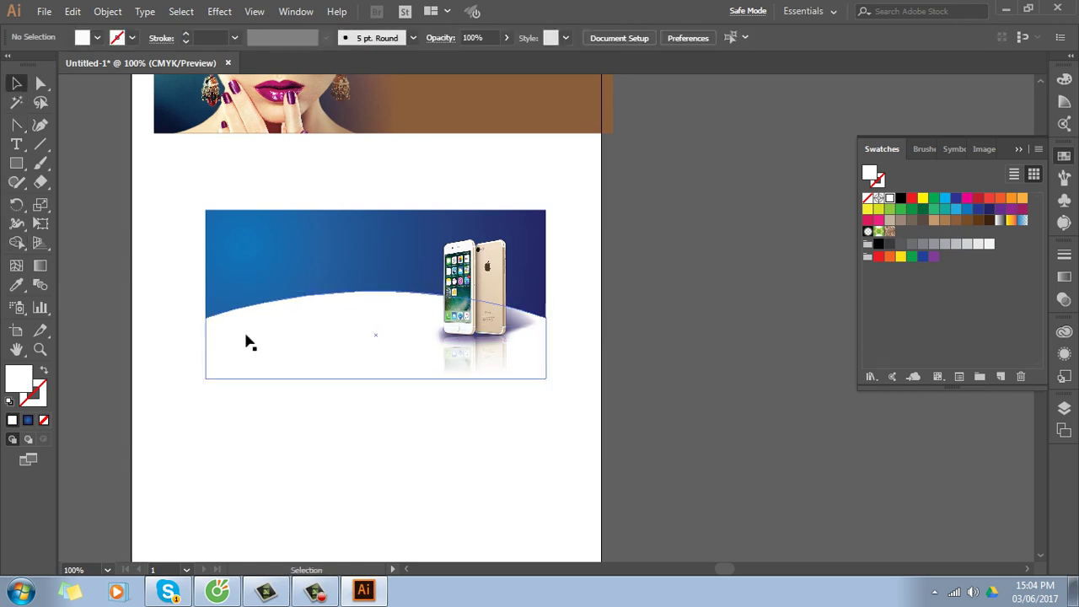
{"action": "left_click", "coordinate": [356, 314]}
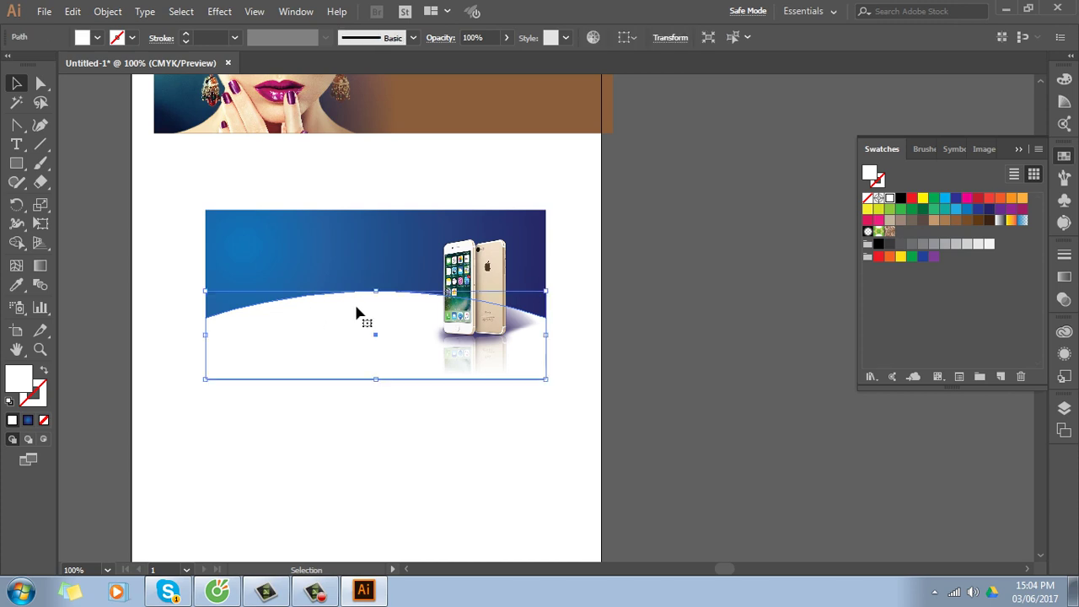
Add an unclipped opacity mask to the white wave shape
{"action": "left_click", "coordinate": [1064, 299]}
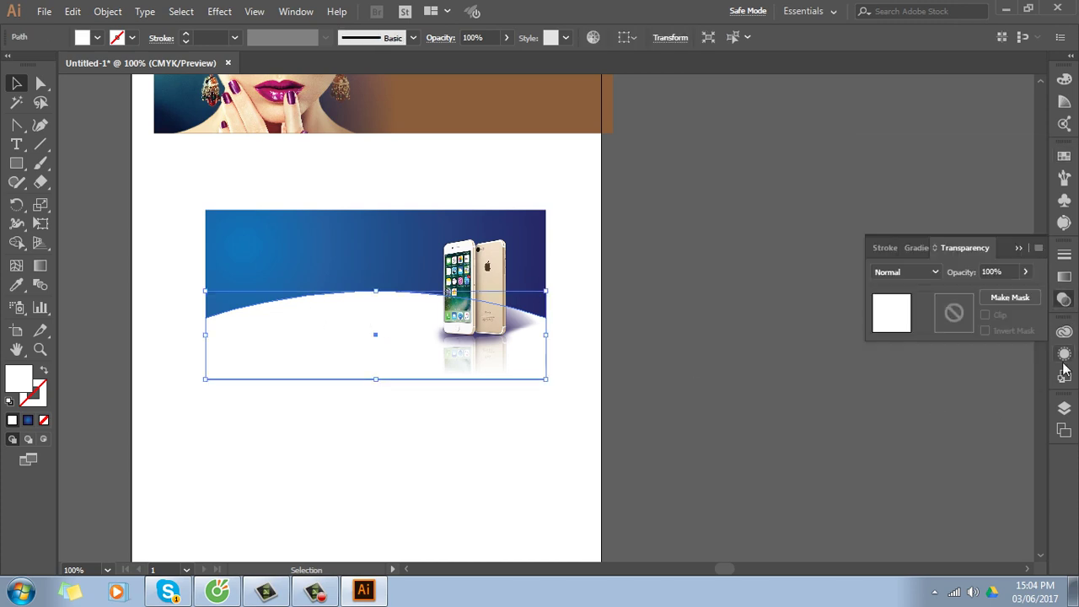
{"action": "left_click", "coordinate": [951, 312]}
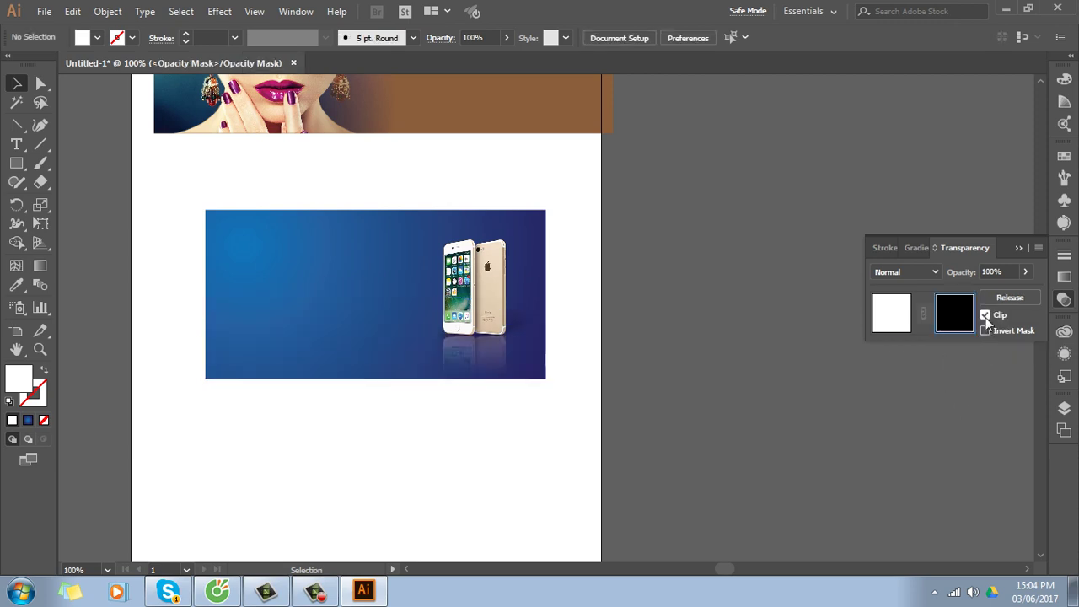
{"action": "left_click", "coordinate": [985, 317]}
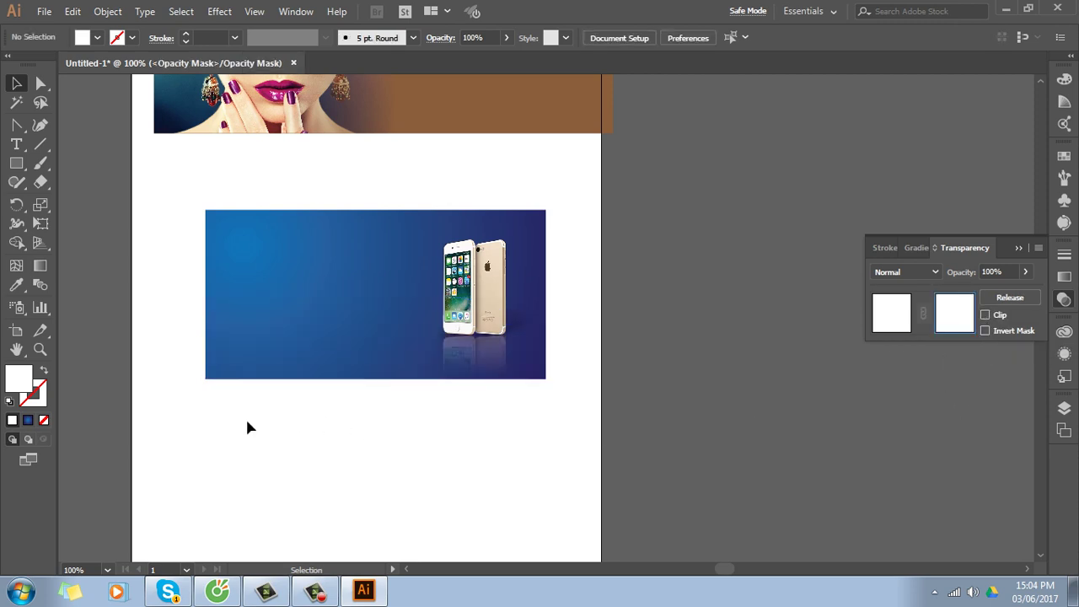
{"action": "left_click", "coordinate": [16, 163]}
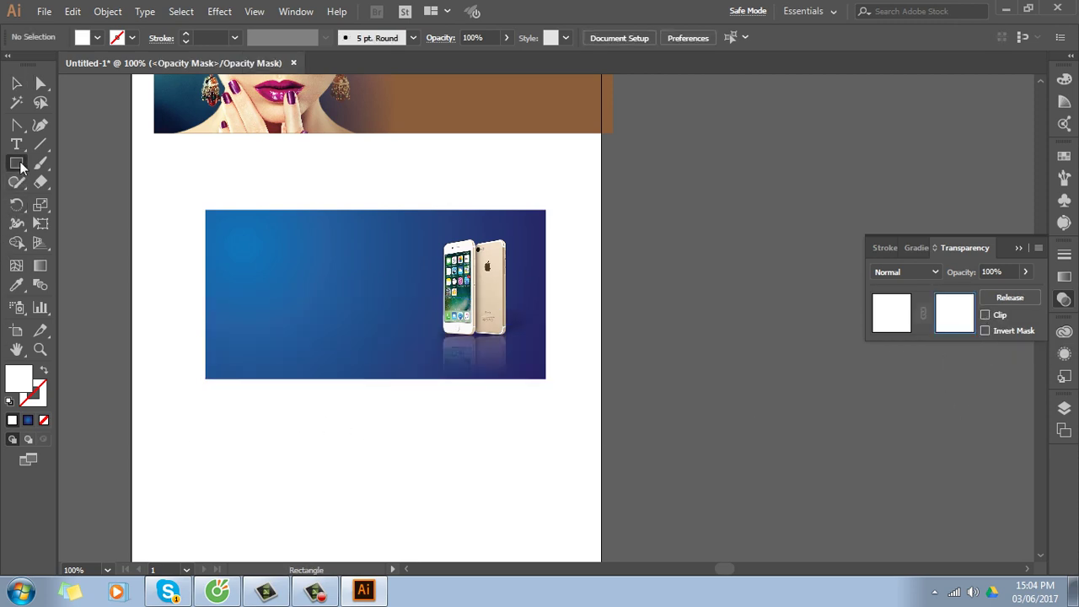
{"action": "left_click", "coordinate": [986, 315]}
{"action": "left_click", "coordinate": [985, 315]}
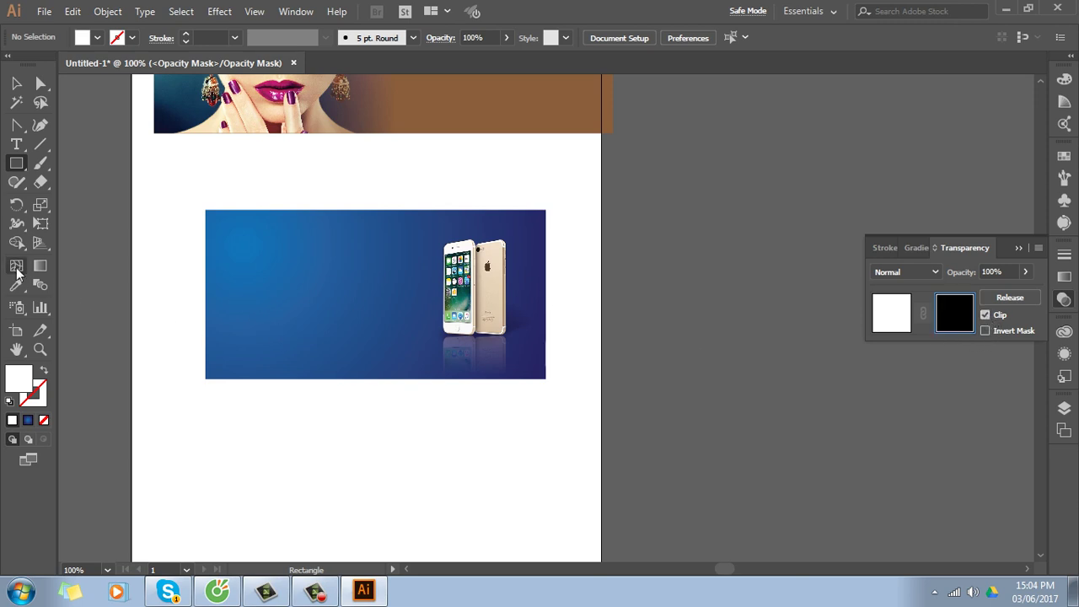
{"action": "left_click", "coordinate": [16, 83]}
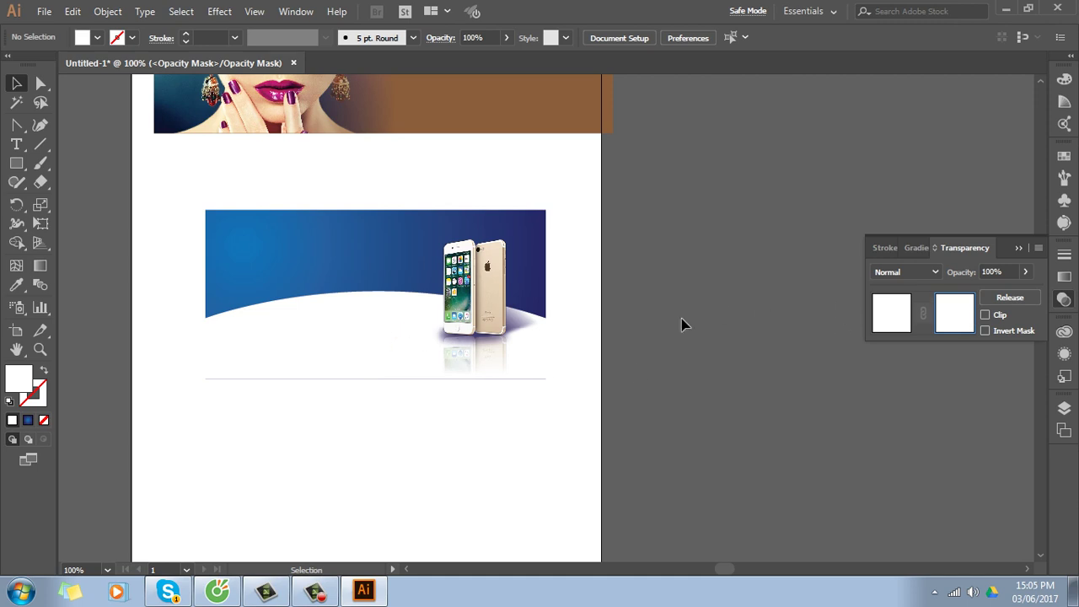
Draw a gradient-filled rectangle over the banner's lower part inside the mask
{"action": "left_click", "coordinate": [16, 163]}
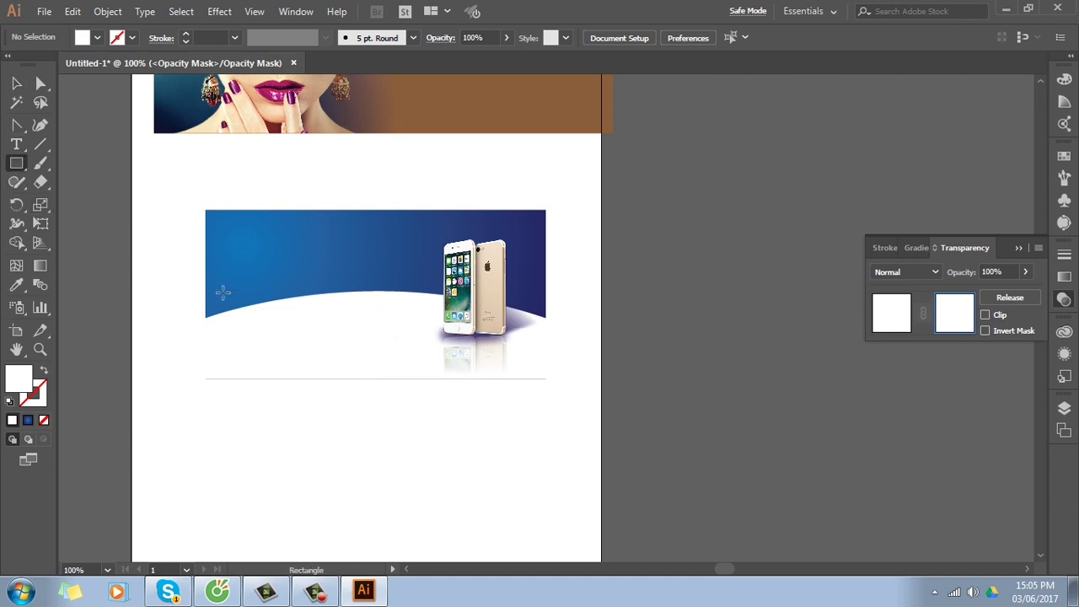
{"action": "mouse_move", "coordinate": [186, 278]}
{"action": "left_mouse_down"}
{"action": "mouse_move", "coordinate": [357, 349]}
{"action": "mouse_move", "coordinate": [562, 409]}
{"action": "left_mouse_up"}
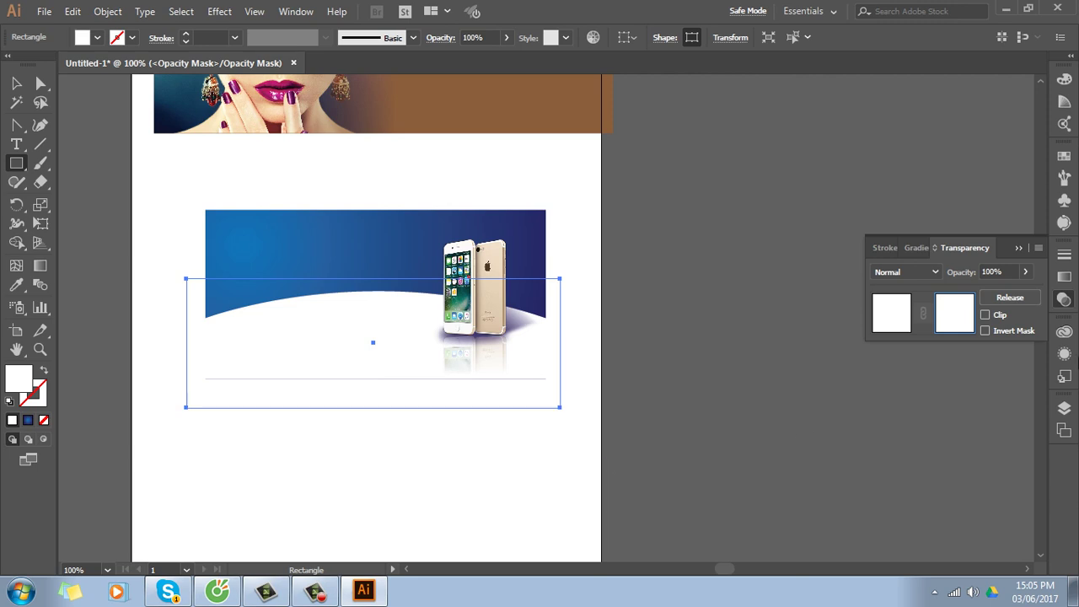
{"action": "left_click", "coordinate": [1064, 276]}
{"action": "left_click", "coordinate": [997, 361]}
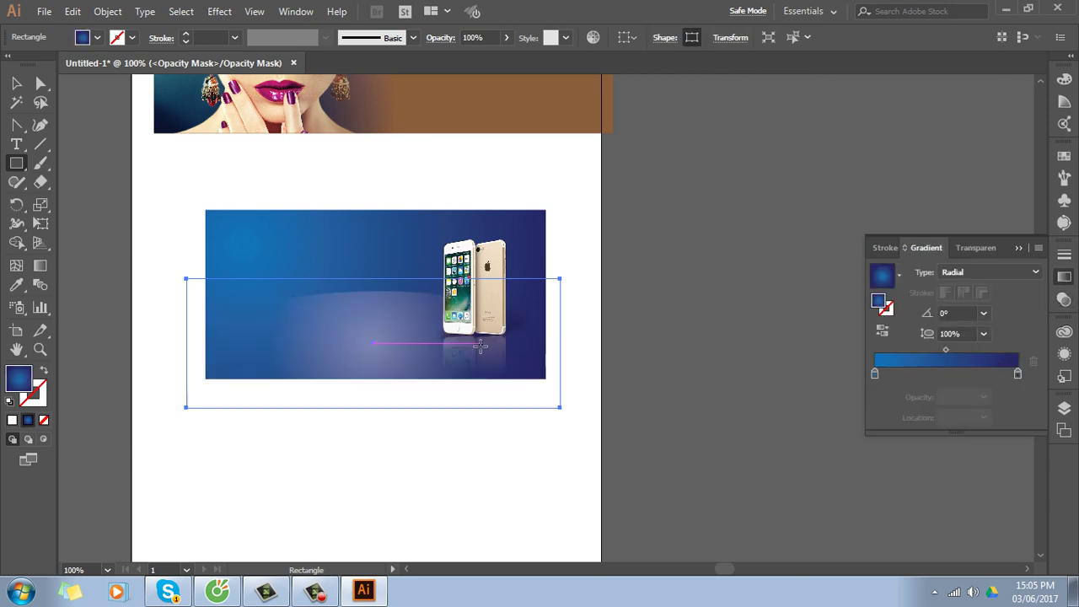
Make the mask gradient linear white-to-black and run it vertically down the rectangle
{"action": "double_click", "coordinate": [1017, 374]}
{"action": "left_click", "coordinate": [846, 424]}
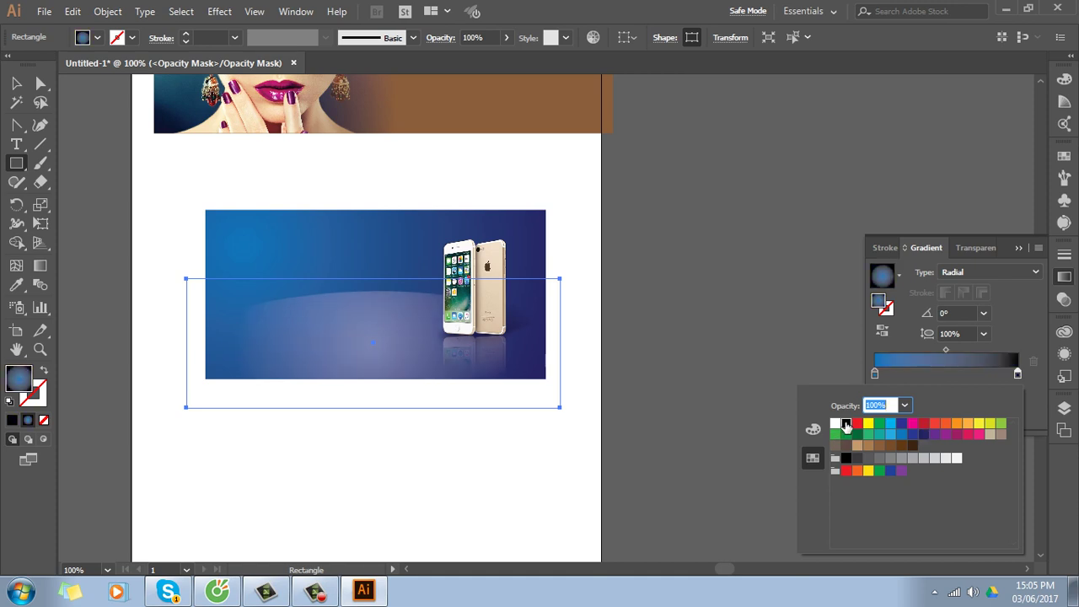
{"action": "left_click", "coordinate": [874, 373]}
{"action": "double_click", "coordinate": [874, 373]}
{"action": "left_click", "coordinate": [834, 424]}
{"action": "left_click", "coordinate": [1023, 268]}
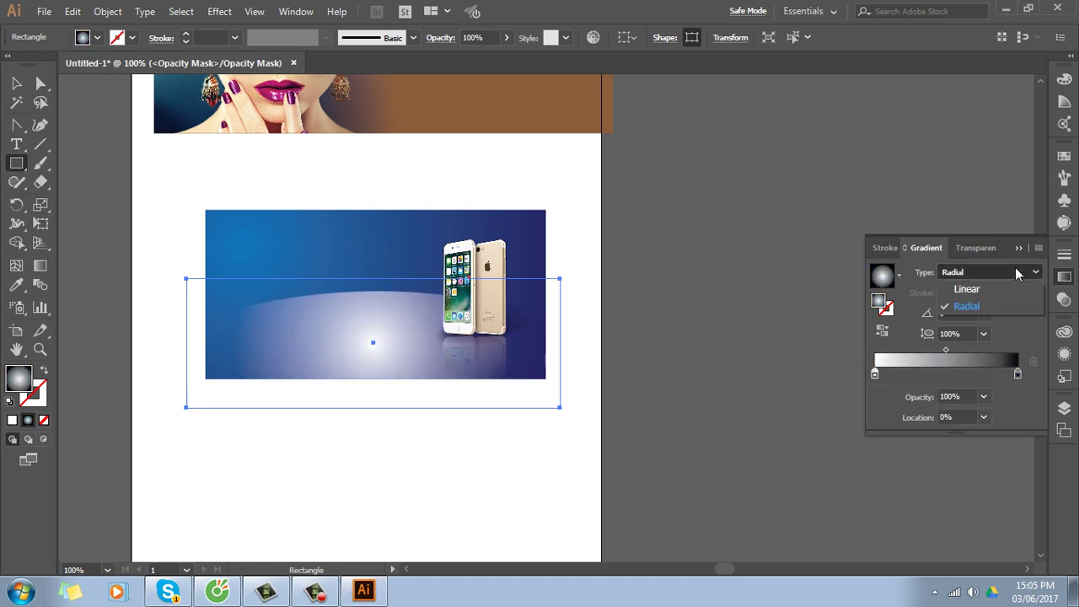
{"action": "left_click", "coordinate": [969, 284]}
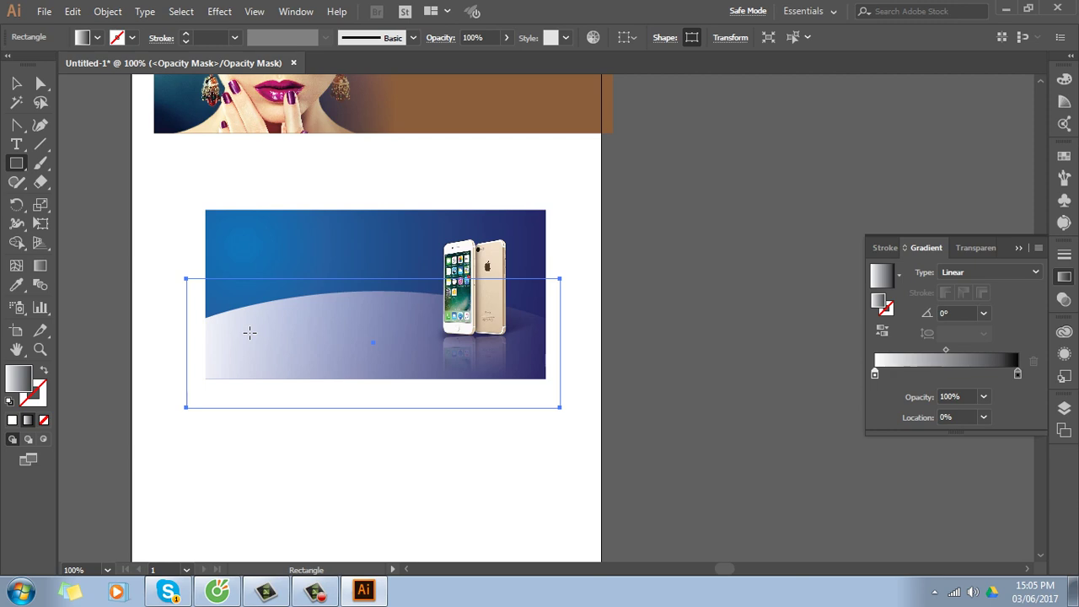
{"action": "key", "text": "g"}
{"action": "left_click_drag", "start_coordinate": [383, 243], "coordinate": [386, 362]}
{"action": "key", "text": "ctrl+plus"}
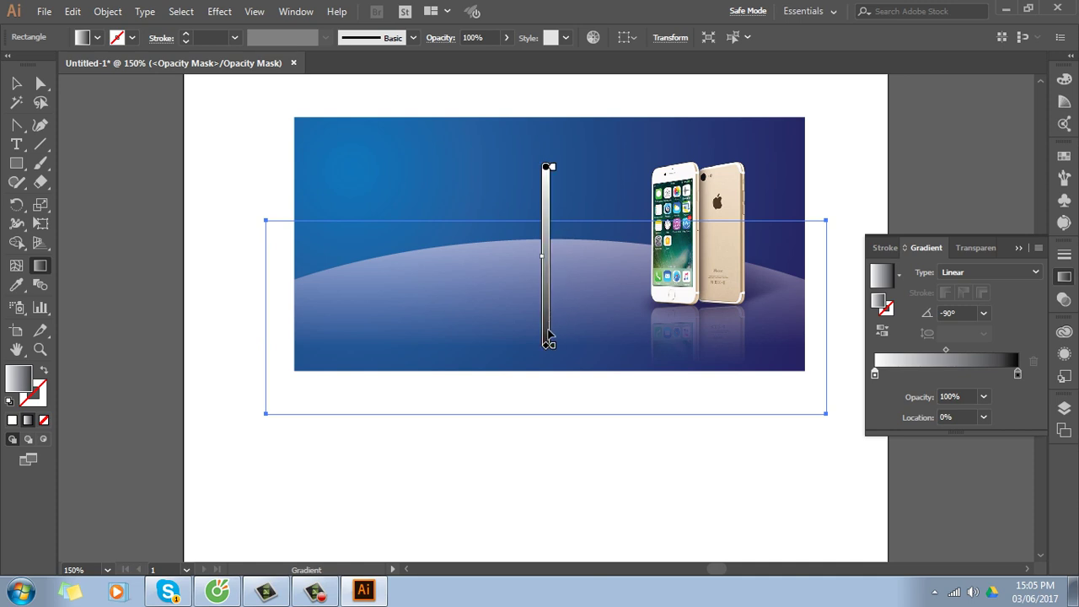
Leave mask editing and set the wave's blend mode to Overlay
{"action": "left_click", "coordinate": [1064, 298]}
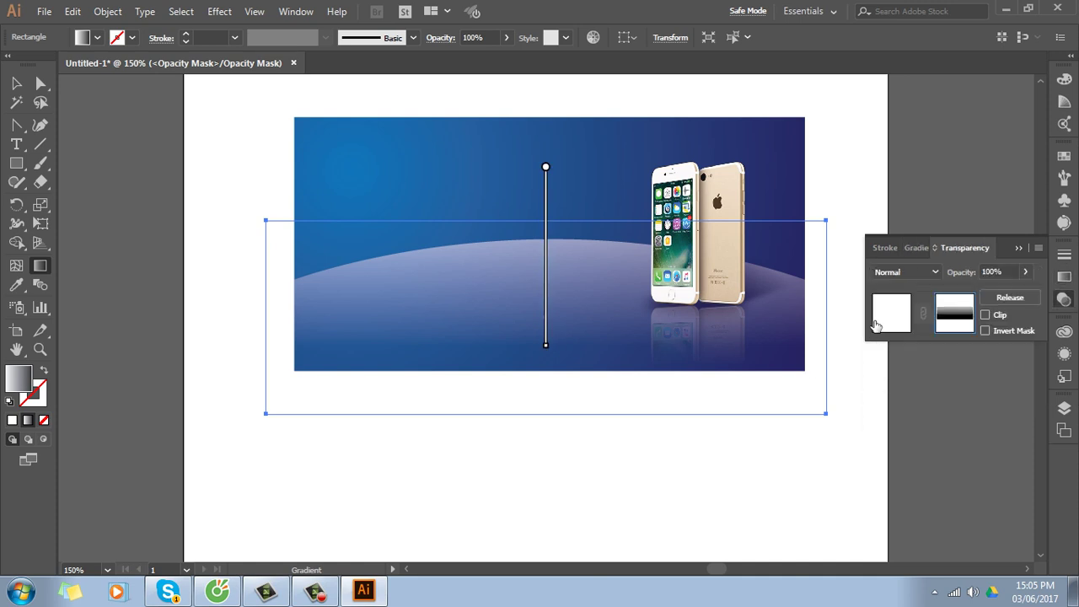
{"action": "left_click", "coordinate": [892, 314]}
{"action": "left_click", "coordinate": [16, 83]}
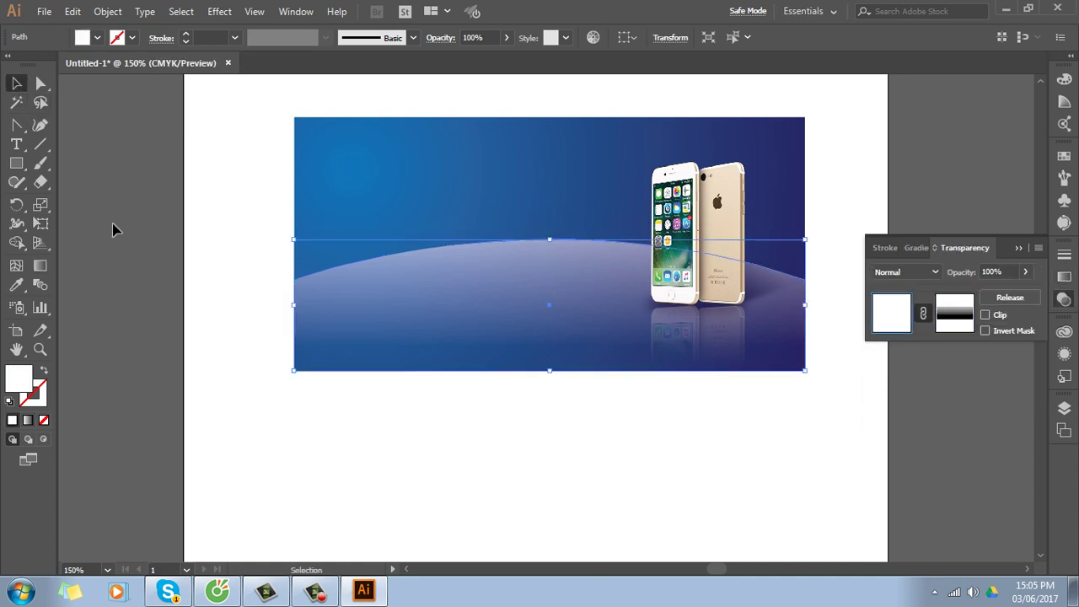
{"action": "left_click", "coordinate": [329, 510]}
{"action": "left_click", "coordinate": [518, 258]}
{"action": "left_click", "coordinate": [610, 481]}
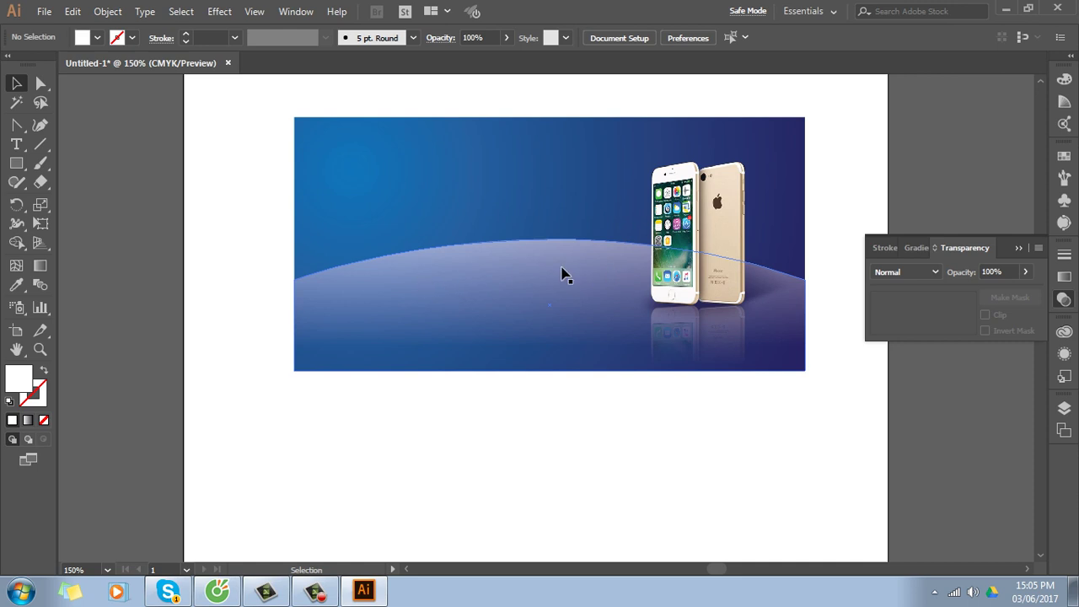
{"action": "left_click", "coordinate": [563, 274]}
{"action": "left_click", "coordinate": [905, 273]}
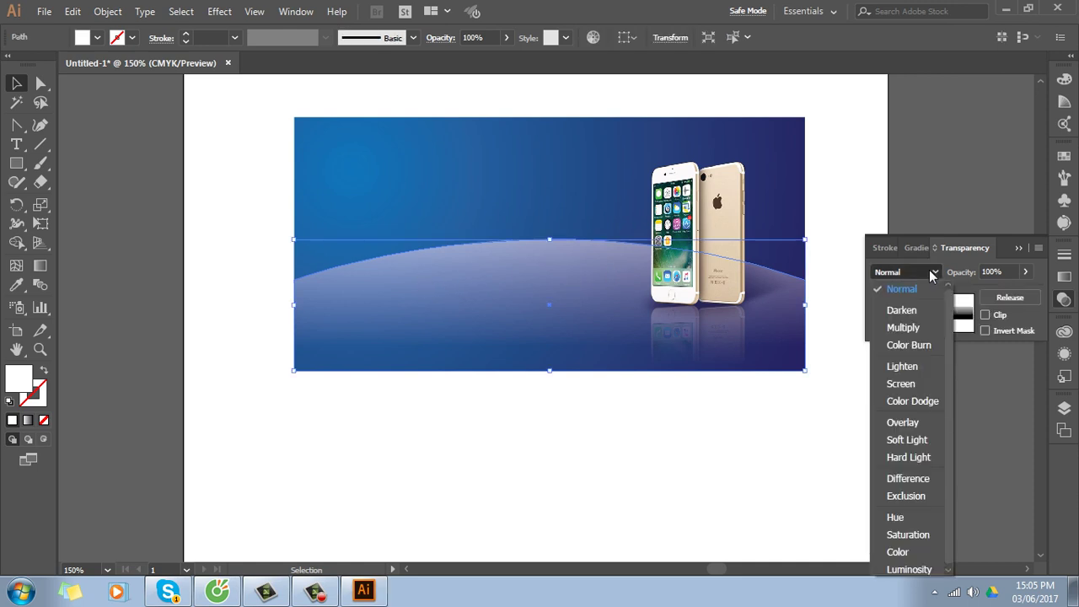
{"action": "left_click", "coordinate": [904, 422]}
{"action": "left_click", "coordinate": [895, 467]}
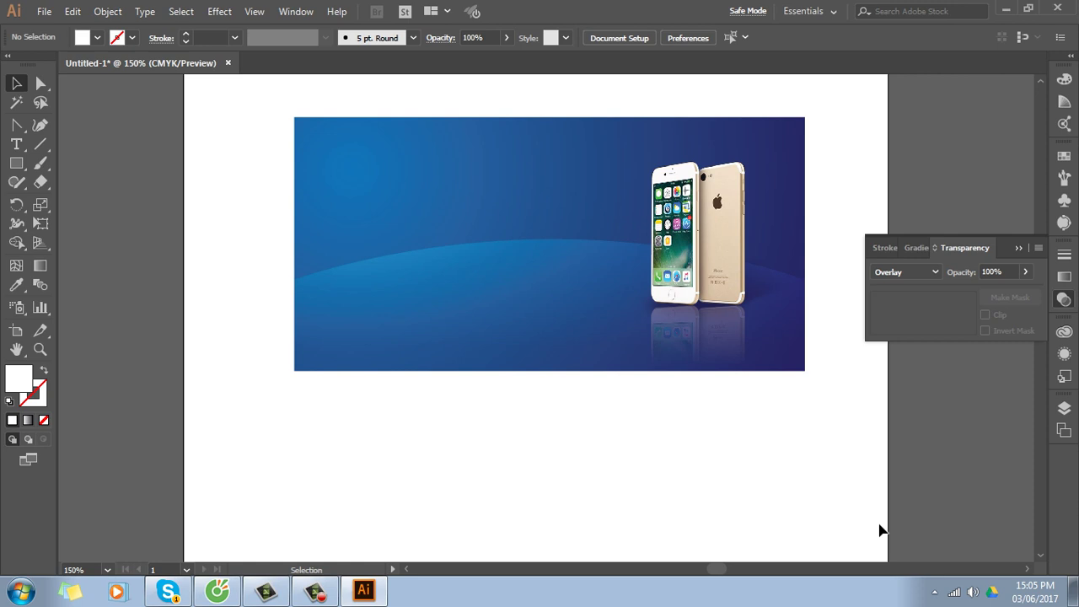
{"action": "left_click", "coordinate": [498, 295]}
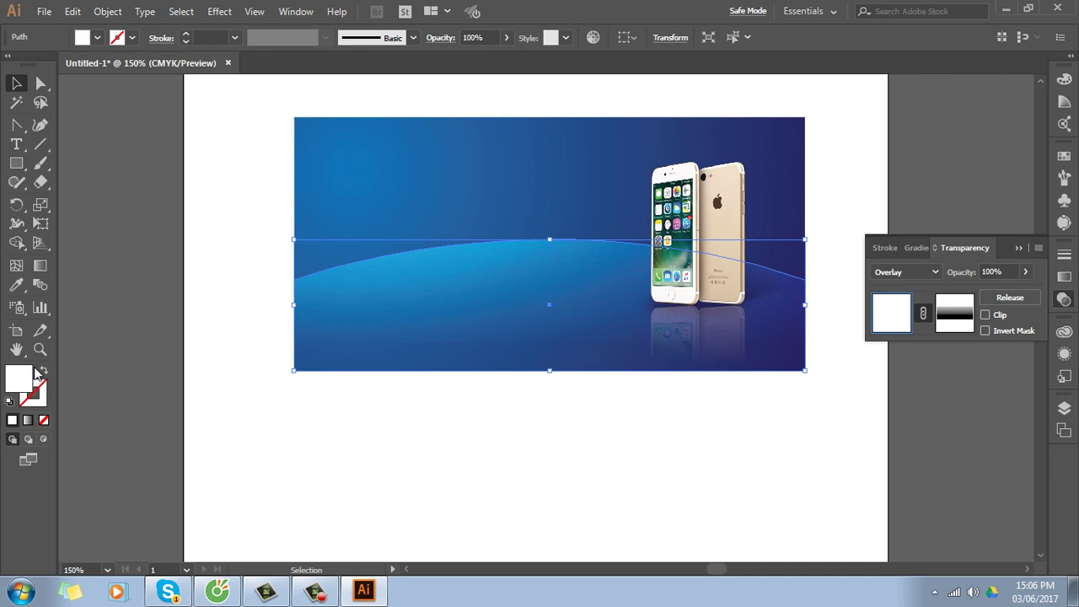
Swap the wave's fill and stroke colours, trying and undoing a downward move
{"action": "left_click", "coordinate": [41, 372]}
{"action": "left_click", "coordinate": [584, 462]}
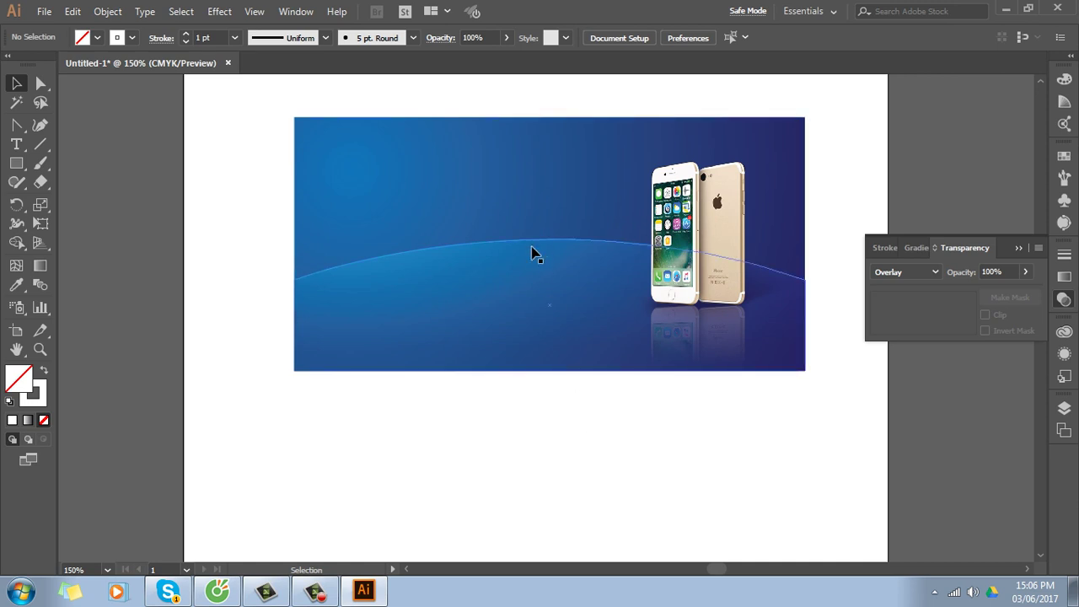
{"action": "left_click_drag", "start_coordinate": [534, 245], "coordinate": [509, 431]}
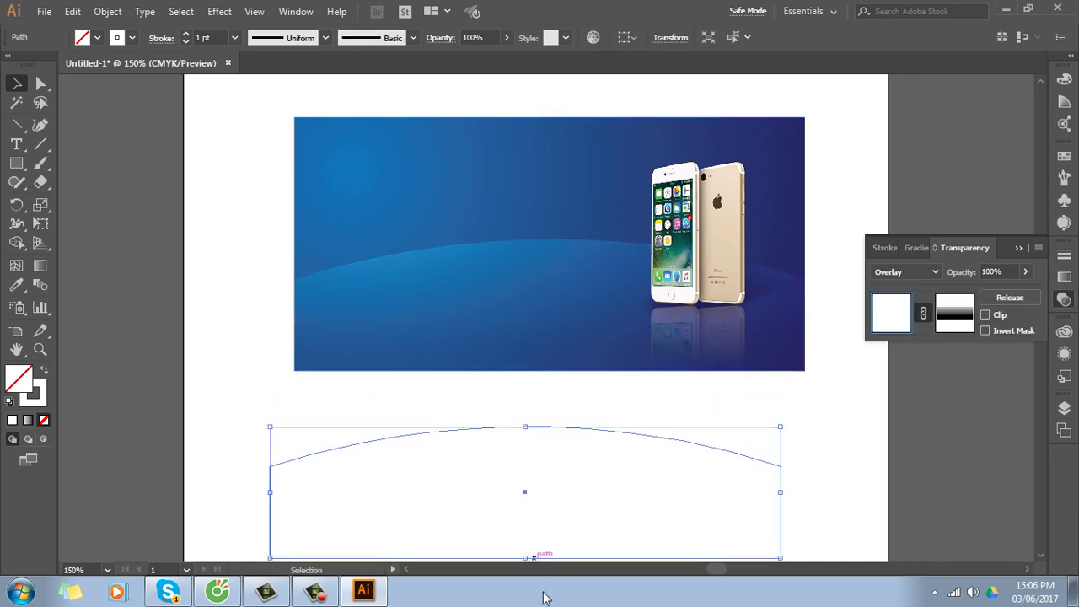
{"action": "key", "text": "ctrl+z"}
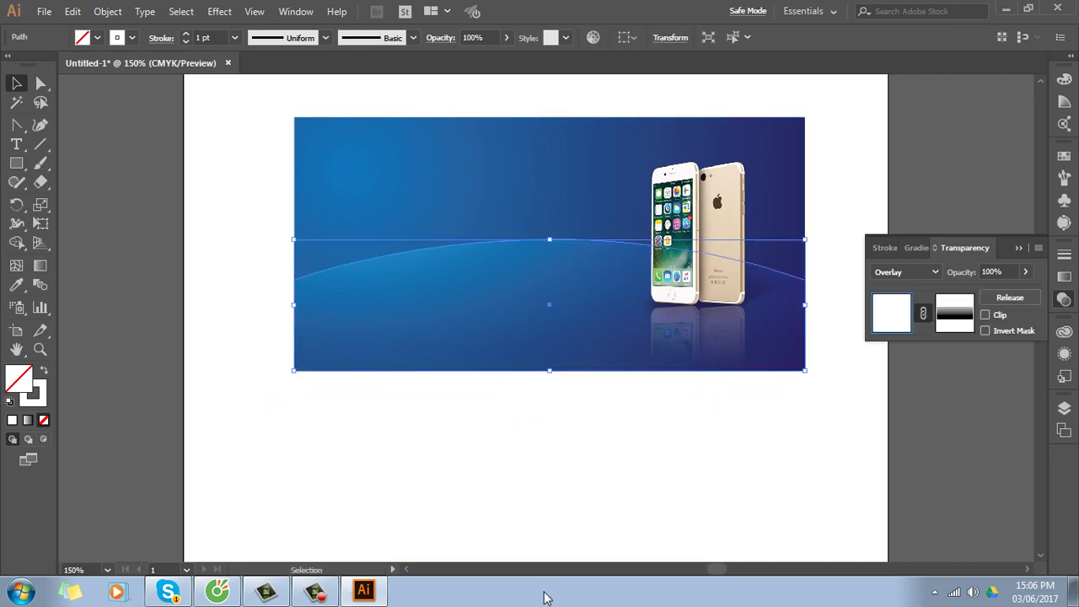
{"action": "left_click", "coordinate": [604, 476]}
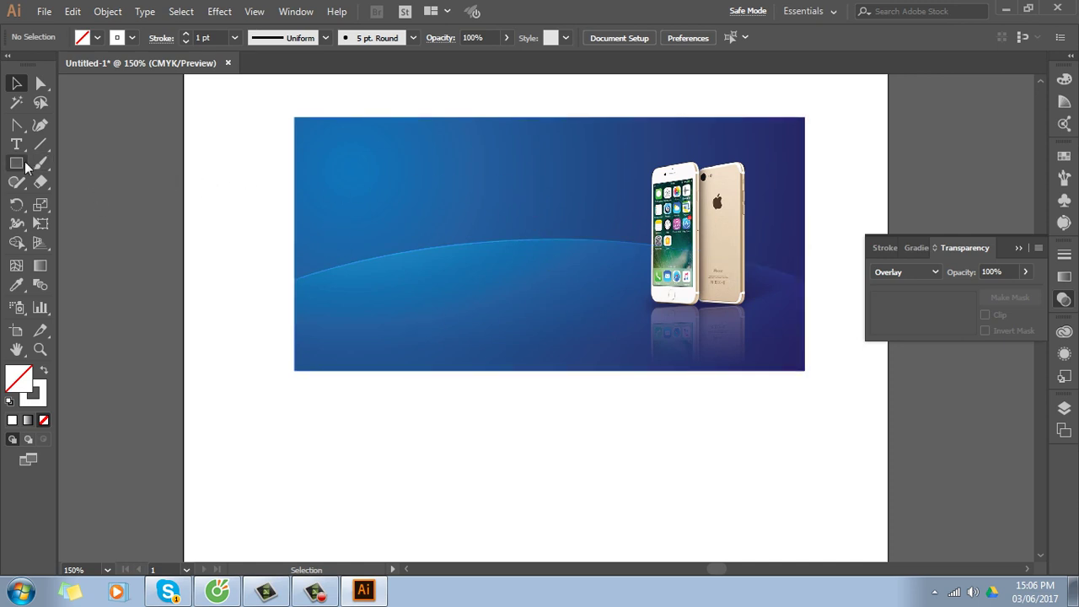
Place the iPhone 7 logo image on the artboard near the banner's bottom edge
{"action": "left_click", "coordinate": [44, 12]}
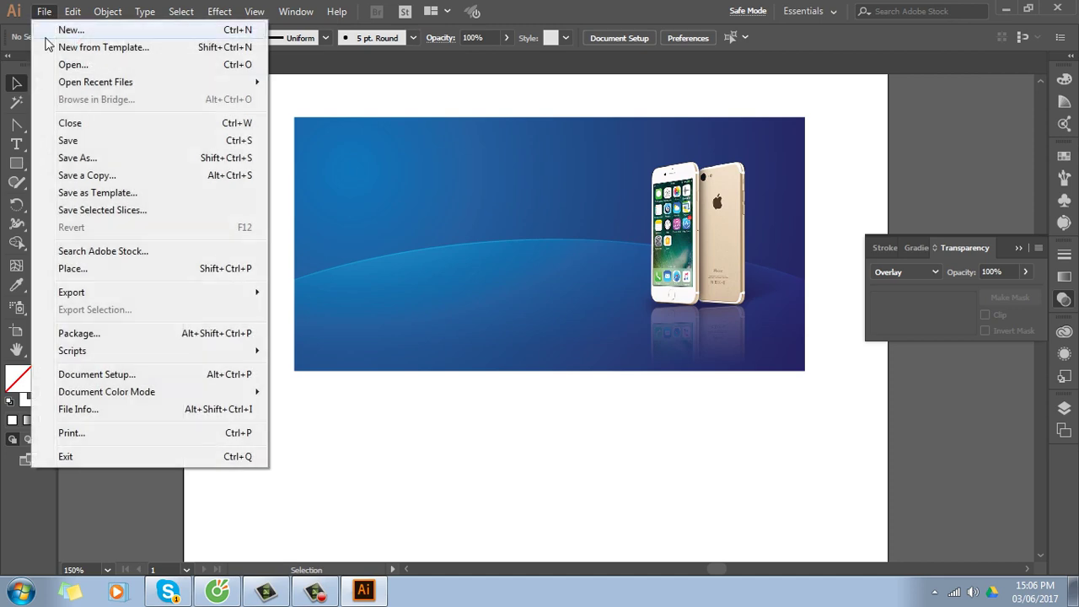
{"action": "left_click", "coordinate": [107, 270]}
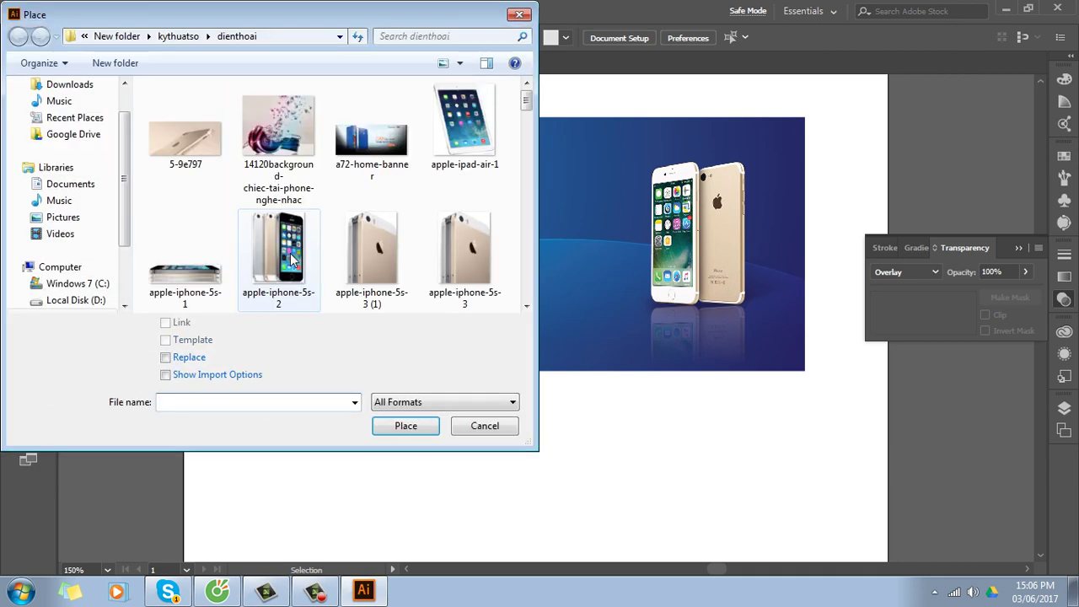
{"action": "left_click_drag", "start_coordinate": [526, 103], "coordinate": [501, 202]}
{"action": "left_click", "coordinate": [489, 202]}
{"action": "left_click", "coordinate": [405, 425]}
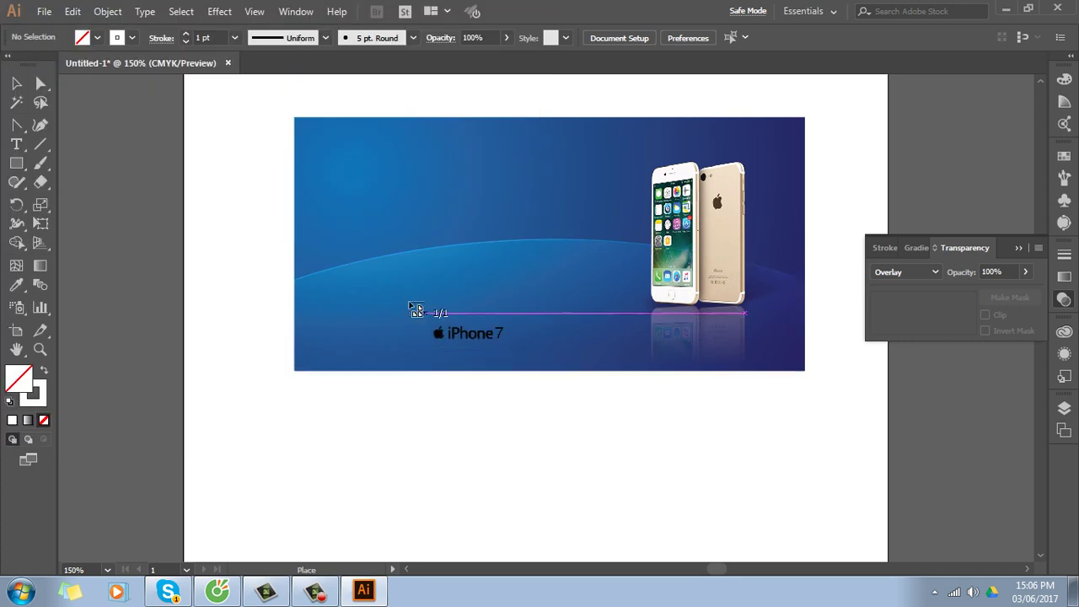
{"action": "left_click_drag", "start_coordinate": [379, 286], "coordinate": [578, 464]}
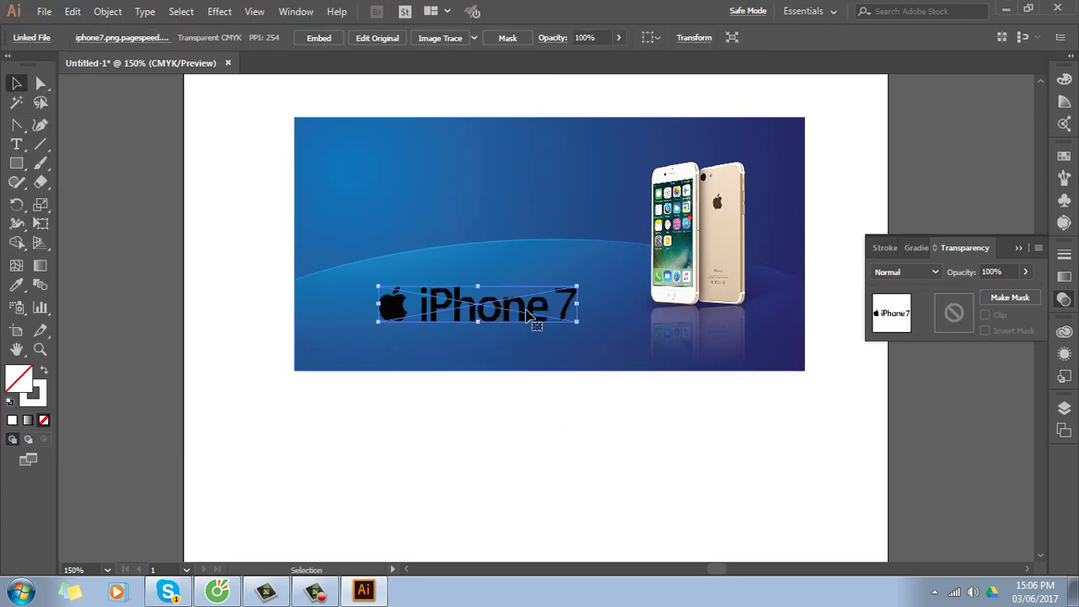
{"action": "mouse_move", "coordinate": [558, 327]}
{"action": "left_mouse_down"}
{"action": "mouse_move", "coordinate": [604, 453]}
{"action": "mouse_move", "coordinate": [539, 211]}
{"action": "mouse_move", "coordinate": [580, 368]}
{"action": "left_mouse_up"}
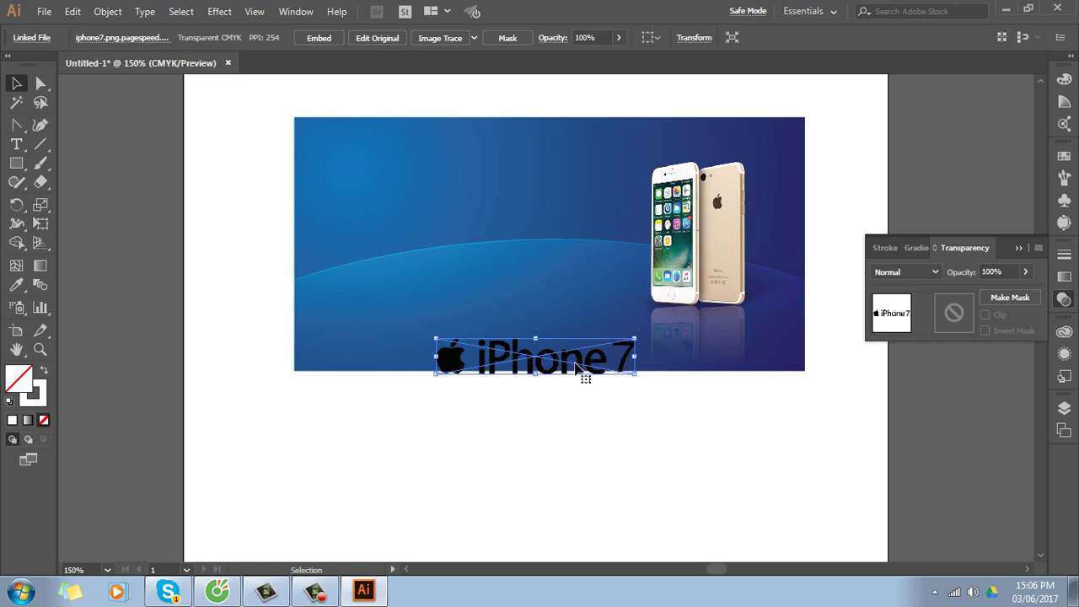
Set the fill to white, zoom to 300%, and move the logo just below the banner
{"action": "left_click", "coordinate": [1064, 156]}
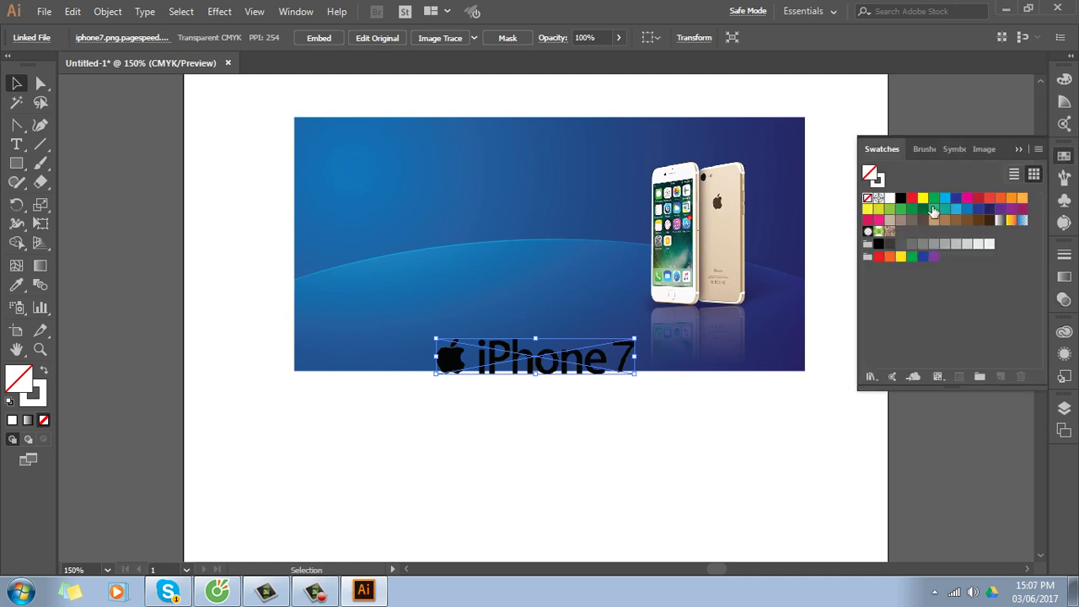
{"action": "left_click", "coordinate": [889, 198]}
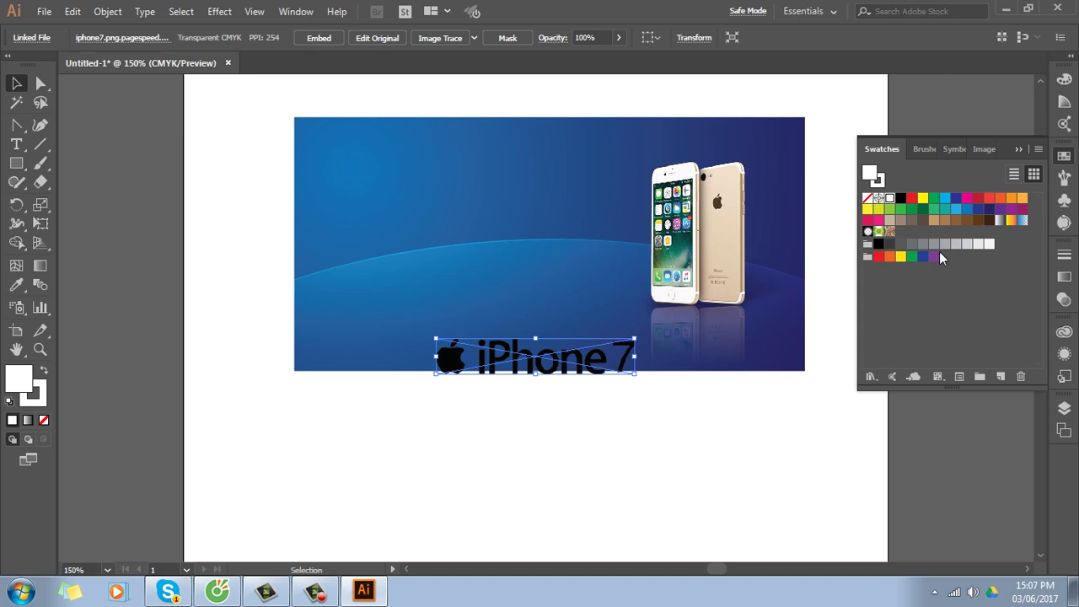
{"action": "key", "text": "ctrl+="}
{"action": "key", "text": "ctrl+="}
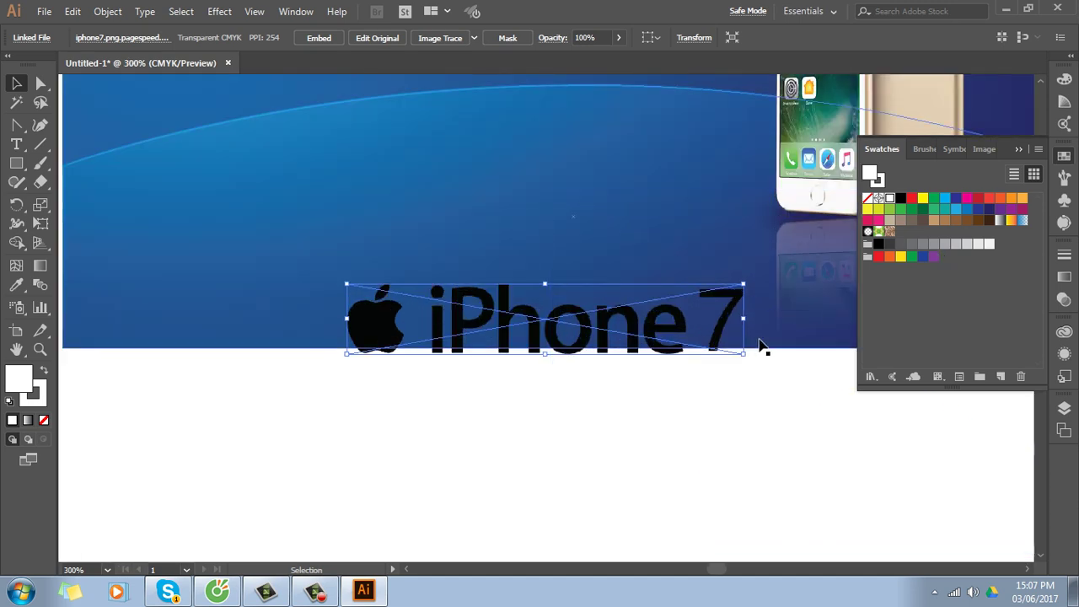
{"action": "left_click_drag", "start_coordinate": [638, 331], "coordinate": [621, 413]}
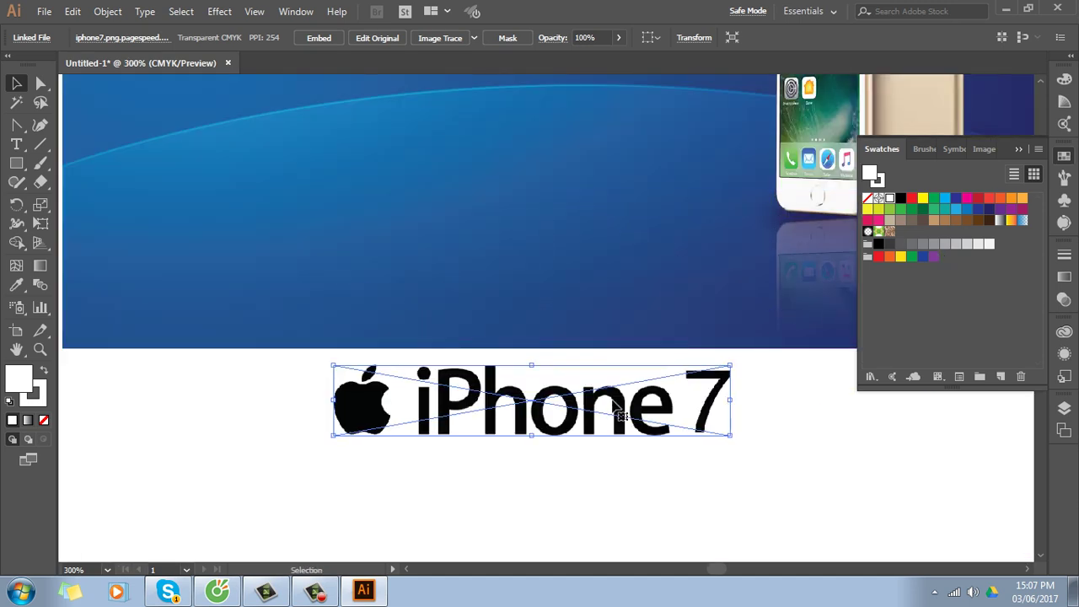
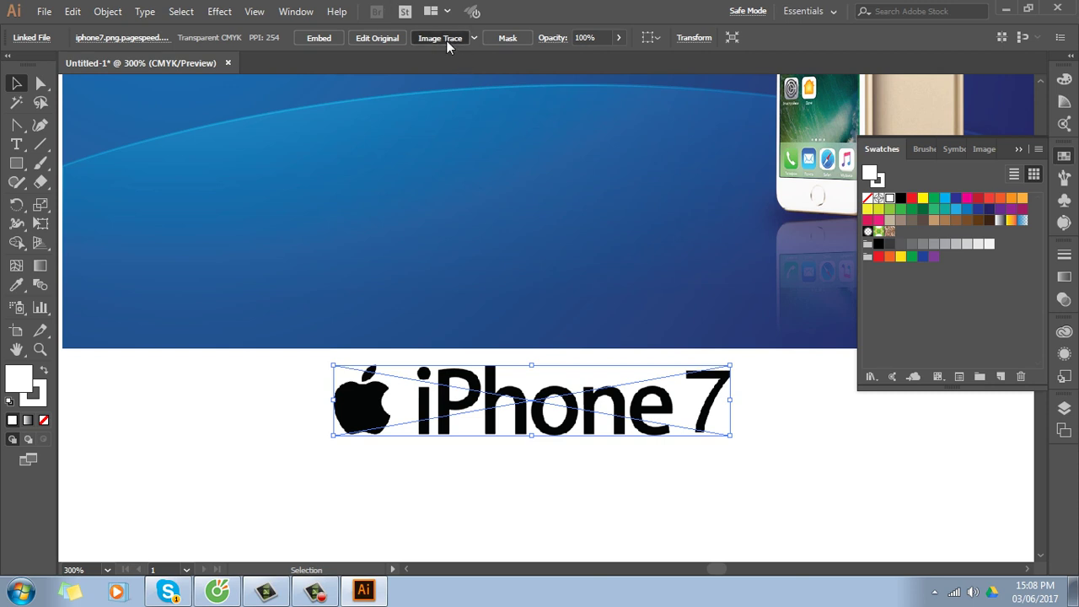
Image-trace the placed iPhone 7 logo and expand the result into editable vector paths
{"action": "left_click", "coordinate": [446, 38]}
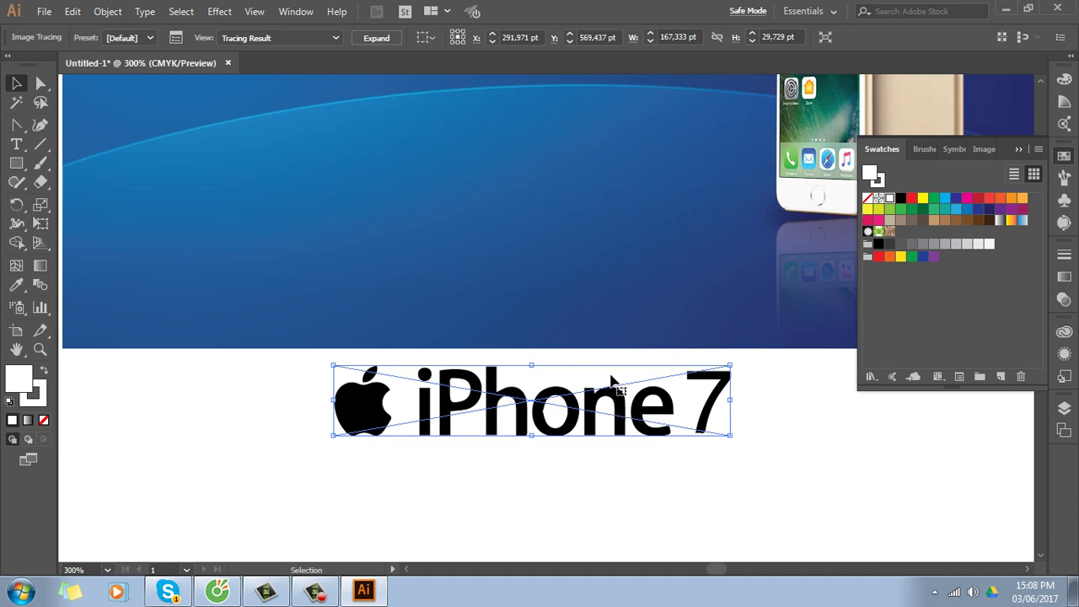
{"action": "left_click", "coordinate": [376, 38]}
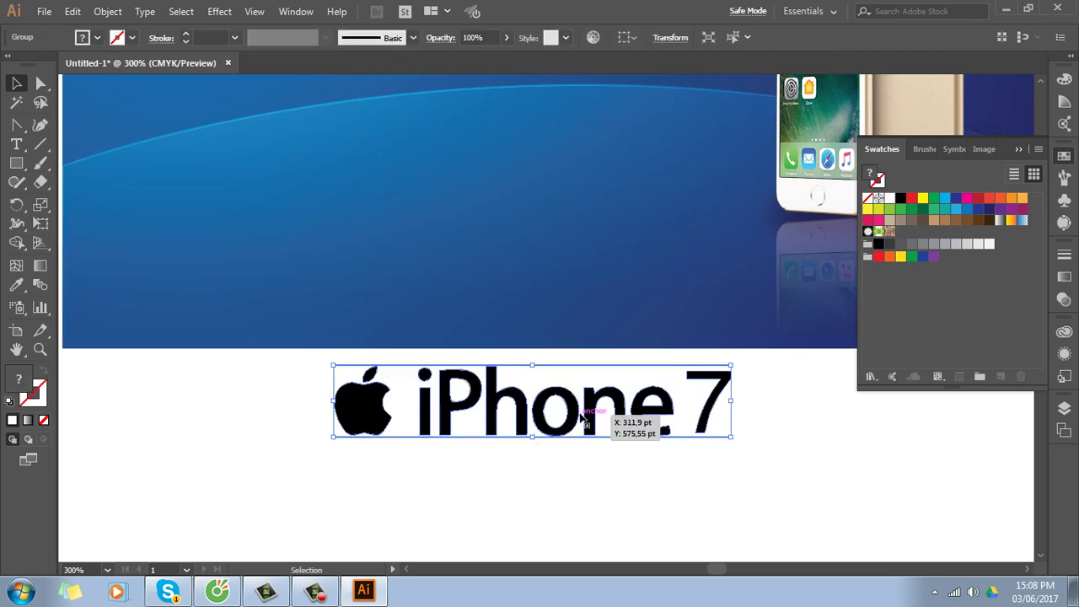
Ungroup the traced logo and try deleting its white background, then undo that attempt
{"action": "mouse_move", "coordinate": [582, 415]}
{"action": "left_mouse_down"}
{"action": "mouse_move", "coordinate": [593, 297]}
{"action": "mouse_move", "coordinate": [624, 413]}
{"action": "mouse_move", "coordinate": [672, 252]}
{"action": "left_mouse_up"}
{"action": "left_click", "coordinate": [625, 464]}
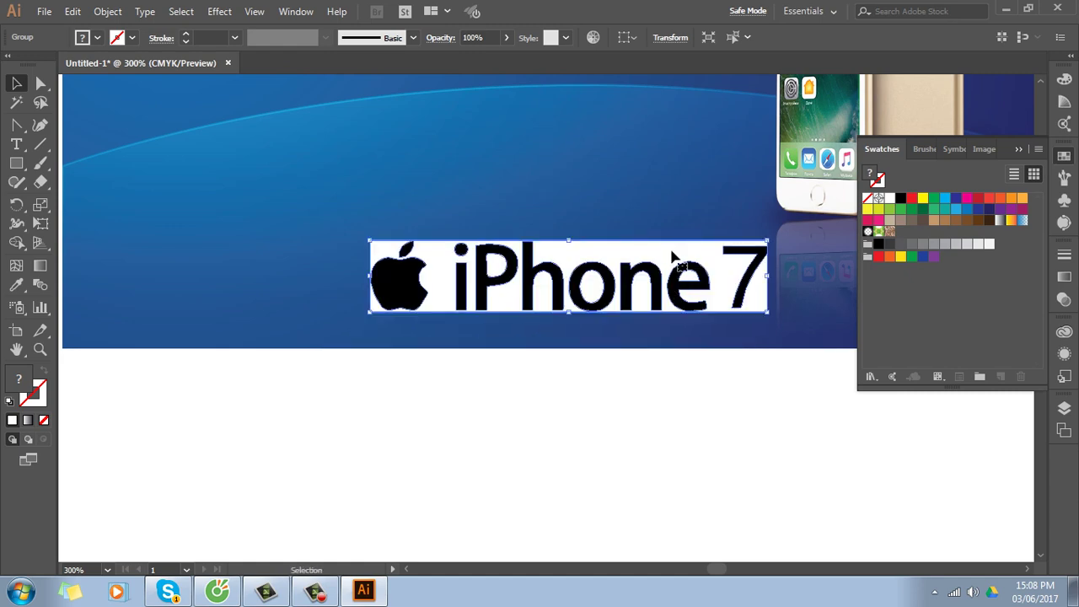
{"action": "right_click", "coordinate": [672, 256]}
{"action": "left_click", "coordinate": [715, 365]}
{"action": "left_click", "coordinate": [696, 433]}
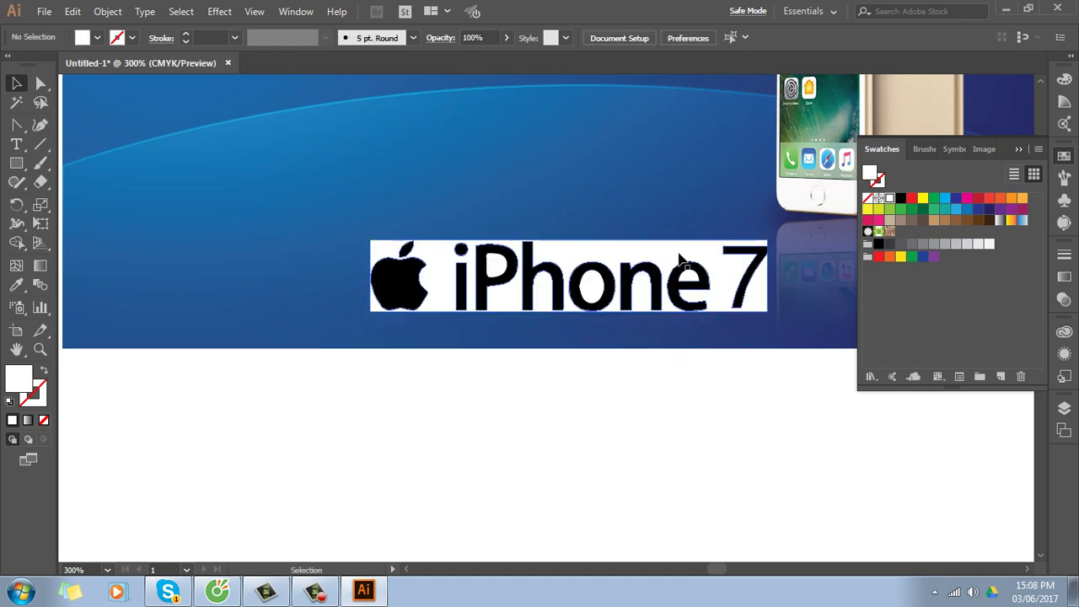
{"action": "left_click_drag", "start_coordinate": [681, 259], "coordinate": [414, 275]}
{"action": "key", "text": "Delete"}
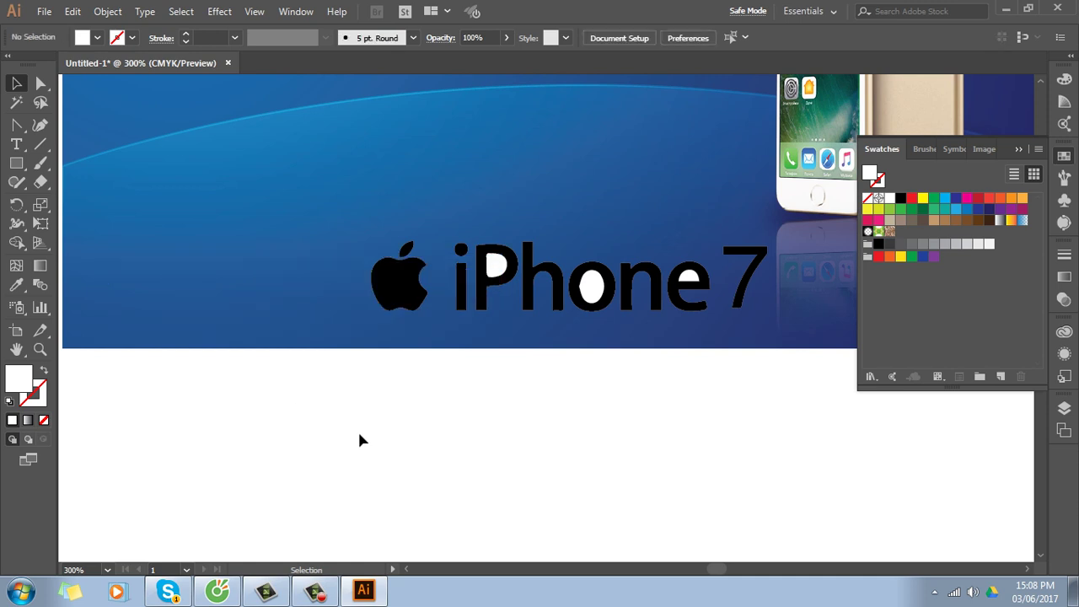
{"action": "left_click_drag", "start_coordinate": [590, 291], "coordinate": [693, 278]}
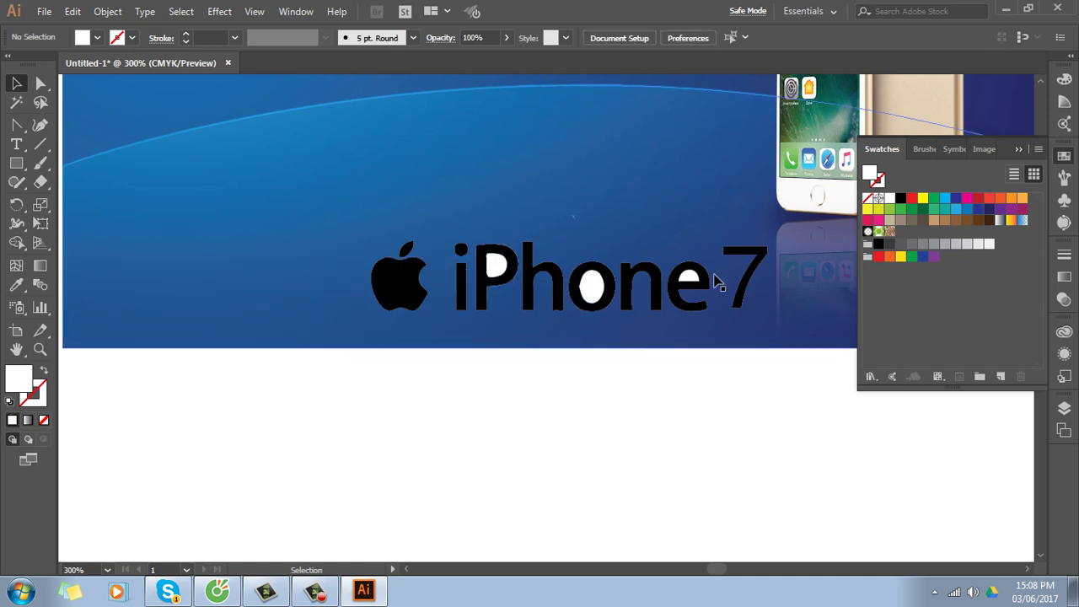
{"action": "key", "text": "ctrl+8"}
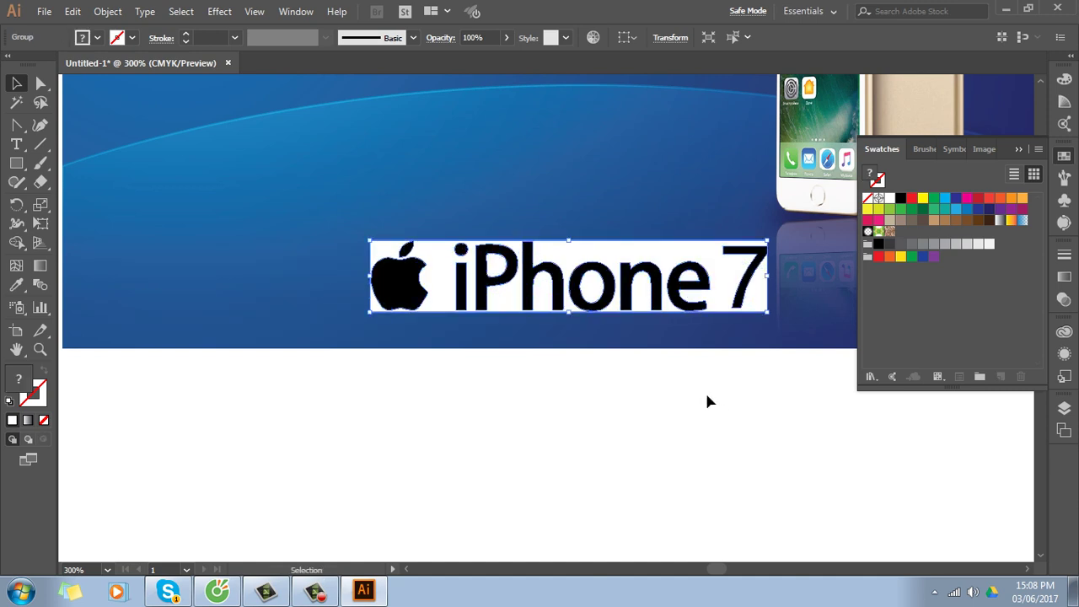
{"action": "left_click_drag", "start_coordinate": [590, 281], "coordinate": [547, 450]}
Remove the logo's white shapes with the Magic Wand and place it, filled white, on the blue banner
{"action": "left_click", "coordinate": [16, 102]}
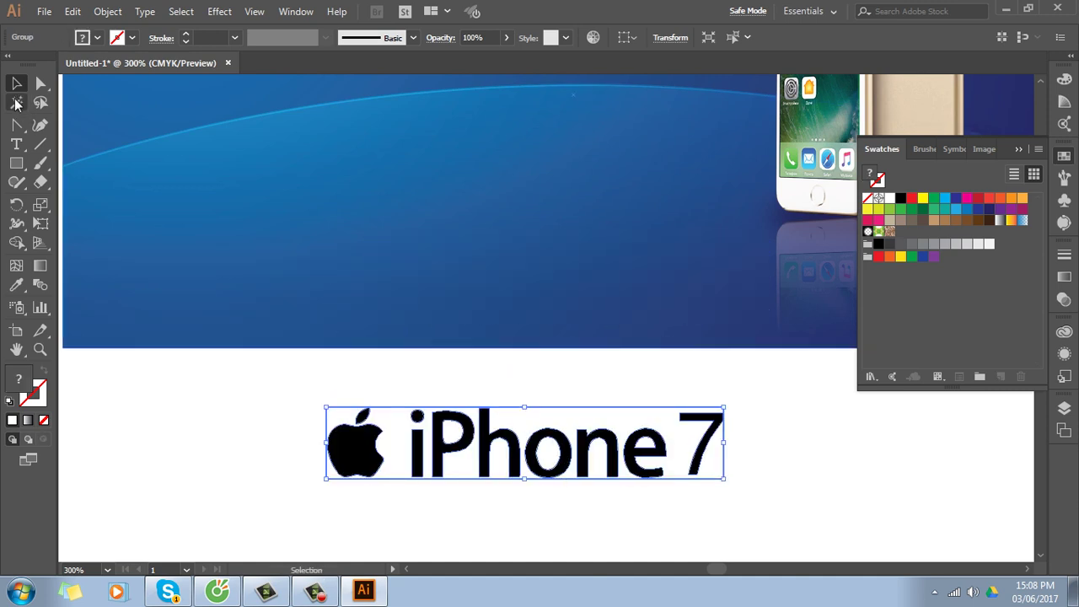
{"action": "left_click", "coordinate": [575, 419]}
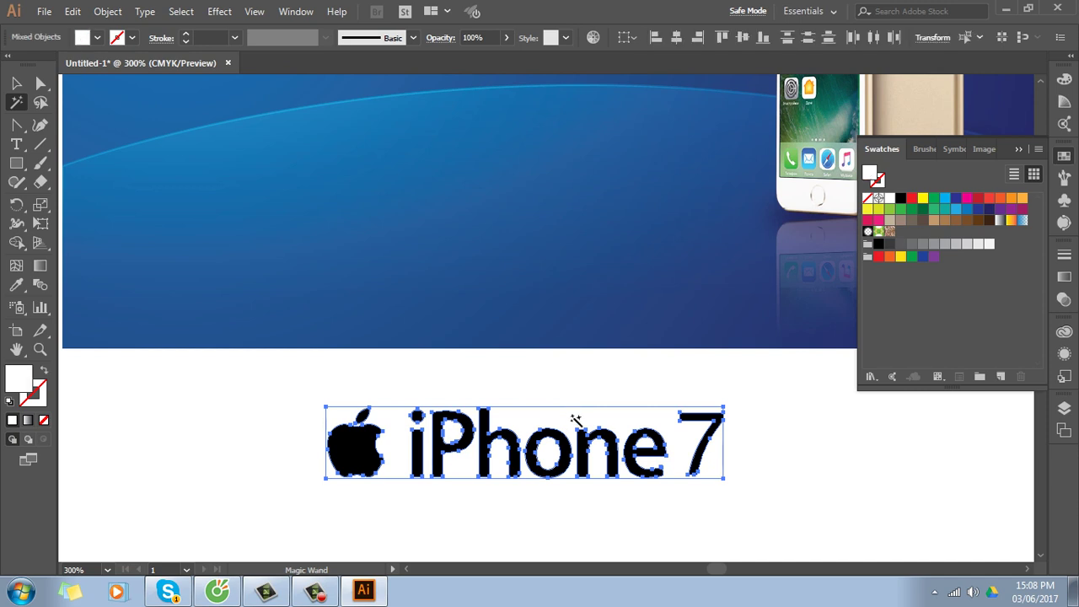
{"action": "key", "text": "ctrl+shift+a"}
{"action": "left_click", "coordinate": [16, 82]}
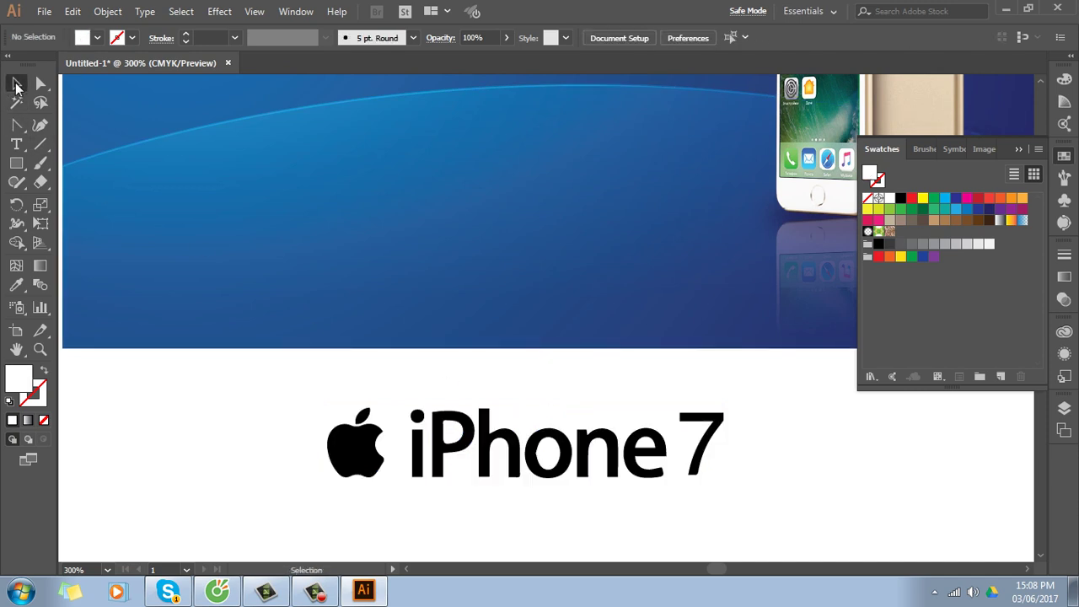
{"action": "left_click_drag", "start_coordinate": [455, 439], "coordinate": [474, 242]}
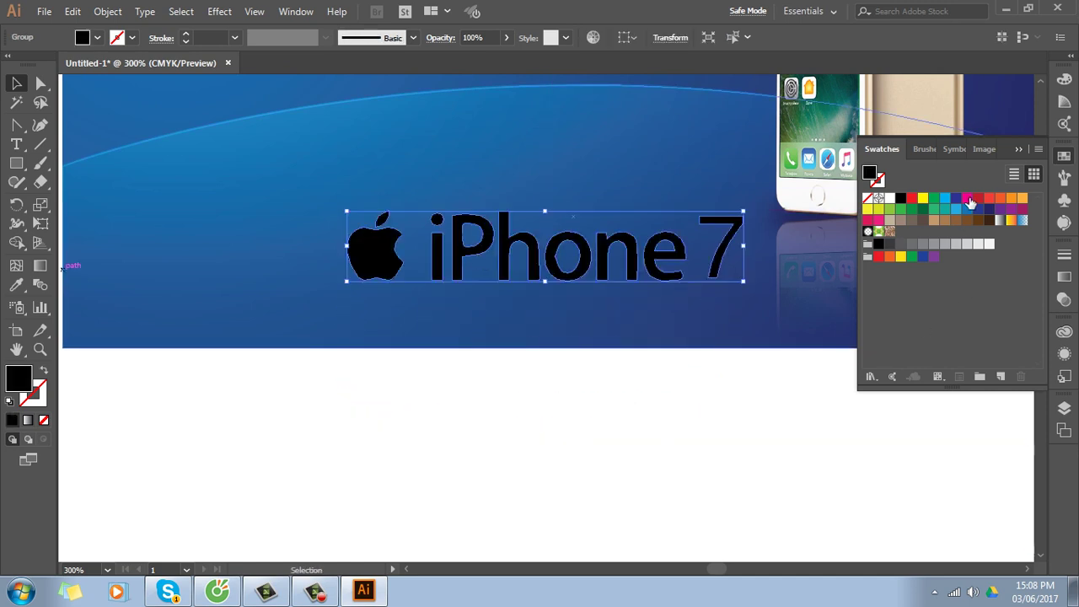
{"action": "left_click", "coordinate": [889, 198]}
Move the white iPhone 7 logo to the banner's top-left corner and scale it down slightly
{"action": "left_click", "coordinate": [683, 394]}
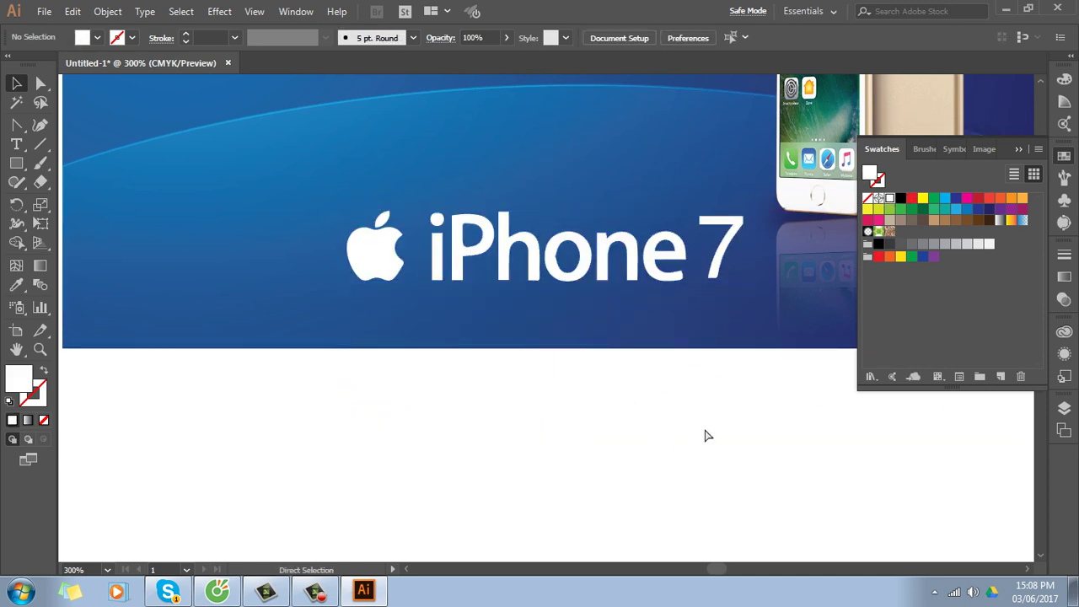
{"action": "key", "text": "ctrl+1"}
{"action": "left_click_drag", "start_coordinate": [554, 308], "coordinate": [504, 215]}
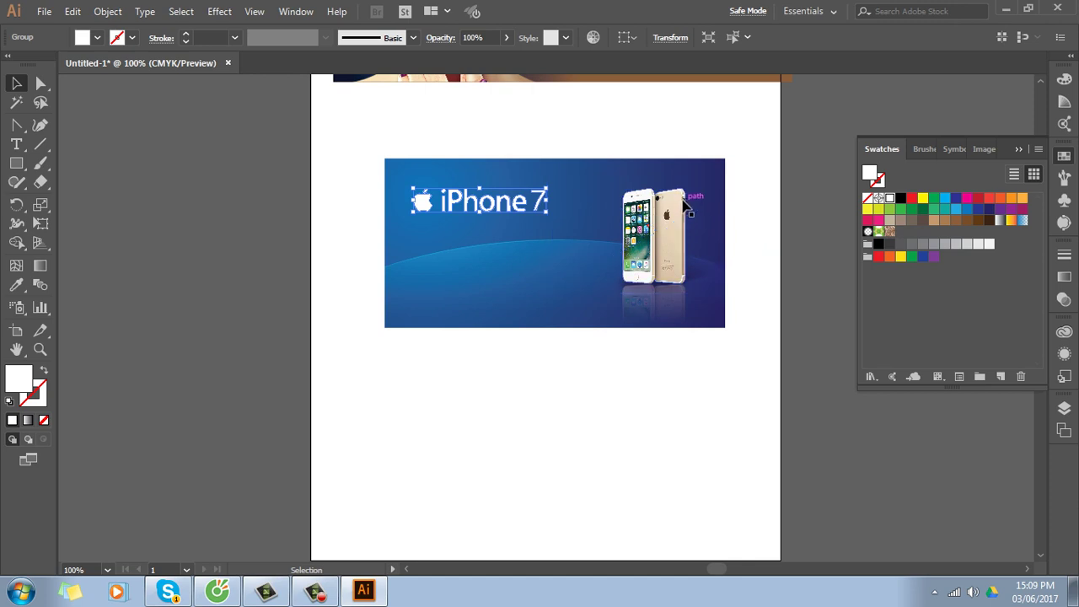
{"action": "left_click_drag", "start_coordinate": [548, 187], "coordinate": [529, 192]}
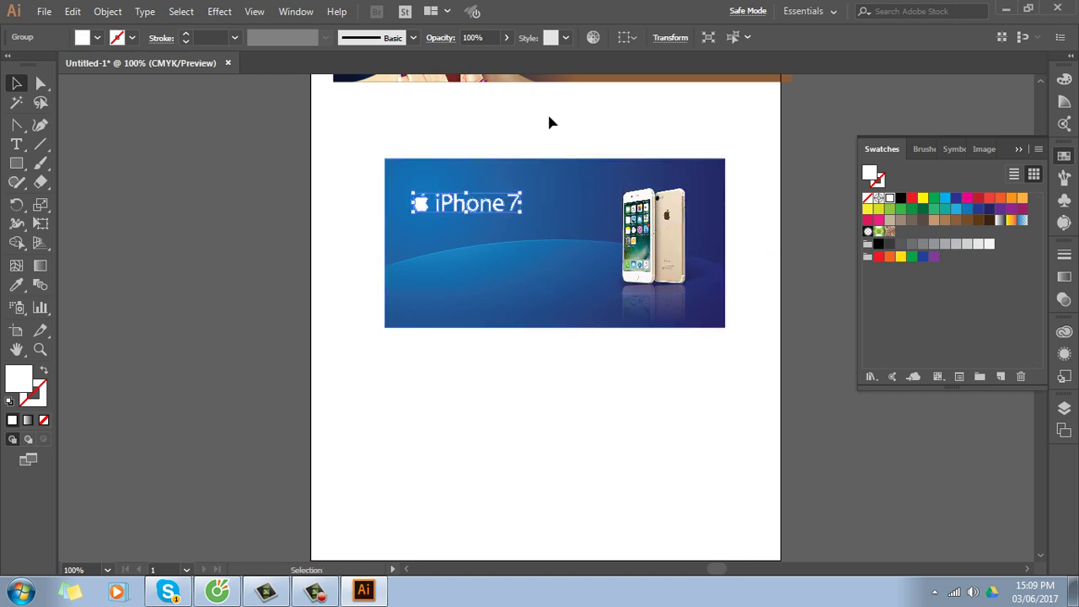
{"action": "left_click", "coordinate": [547, 112]}
{"action": "key", "text": "z"}
{"action": "left_click_drag", "start_coordinate": [396, 135], "coordinate": [731, 353]}
{"action": "left_click_drag", "start_coordinate": [386, 299], "coordinate": [598, 260]}
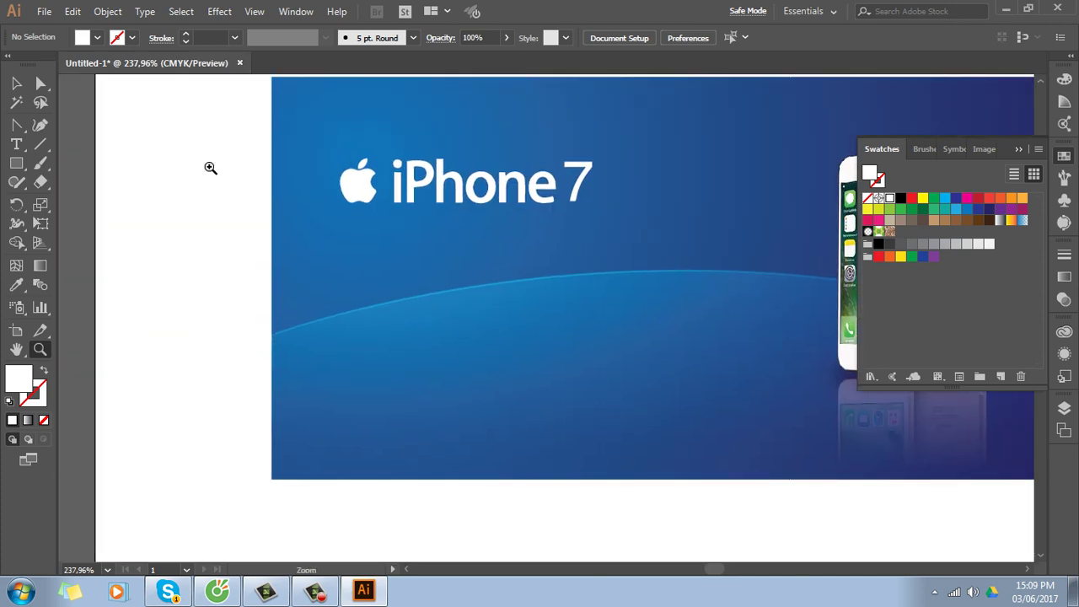
{"action": "key", "text": "v"}
{"action": "left_click", "coordinate": [523, 209]}
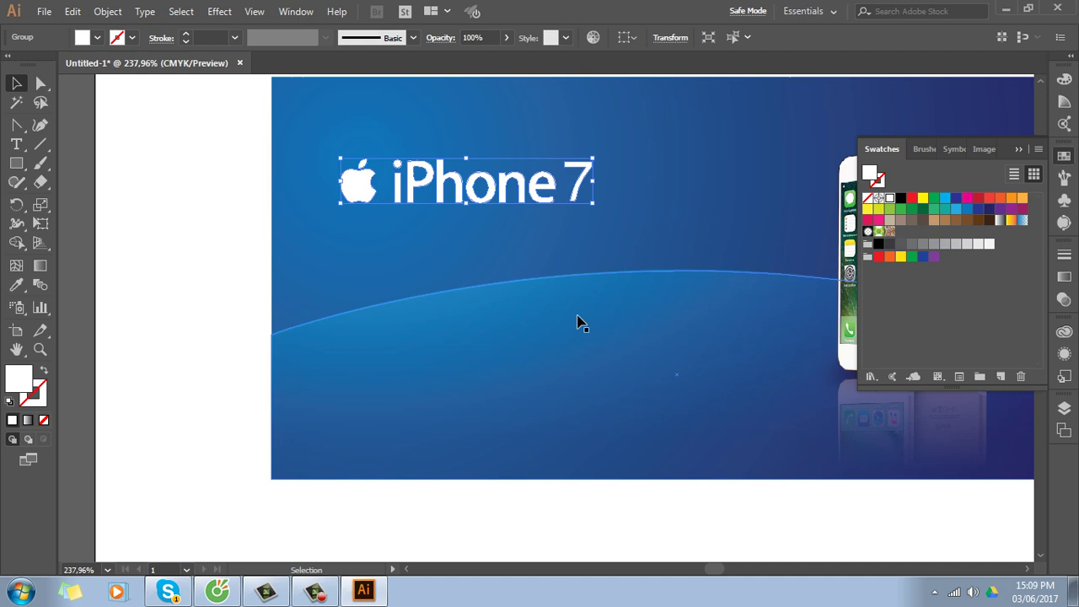
Duplicate the logo as a navy copy nudged left, at 30% opacity
{"action": "key", "text": "ctrl+d"}
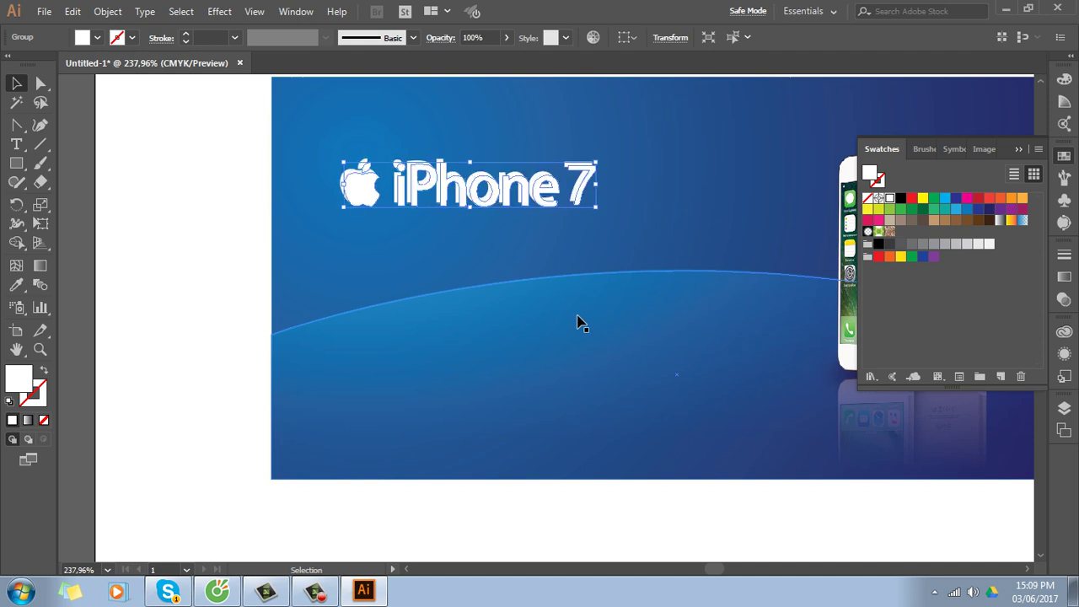
{"action": "left_click", "coordinate": [989, 210]}
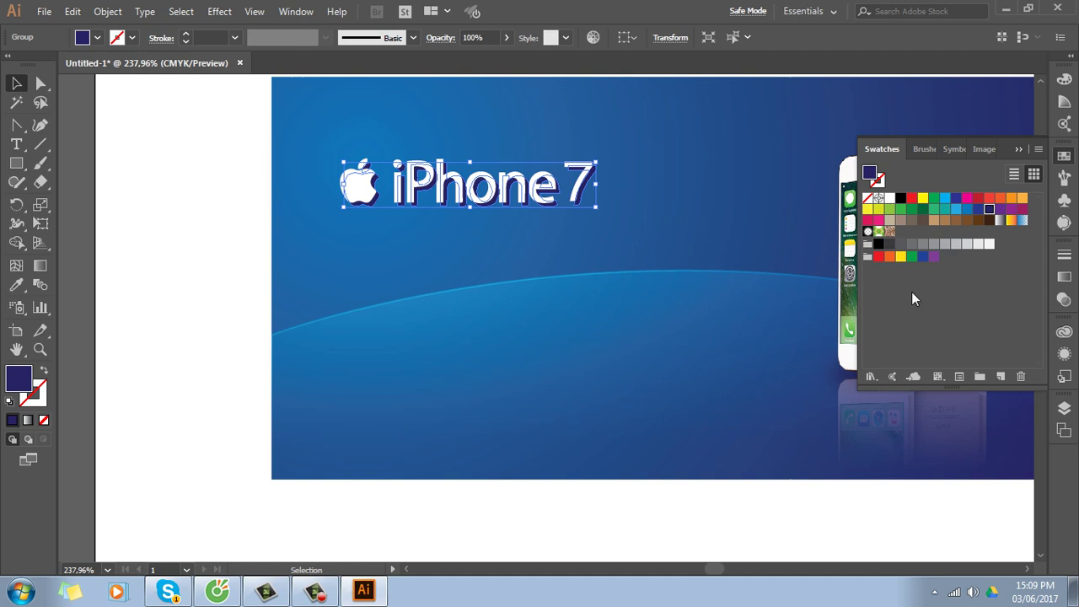
{"action": "key", "text": "Left"}
{"action": "key", "text": "Left"}
{"action": "key", "text": "Left"}
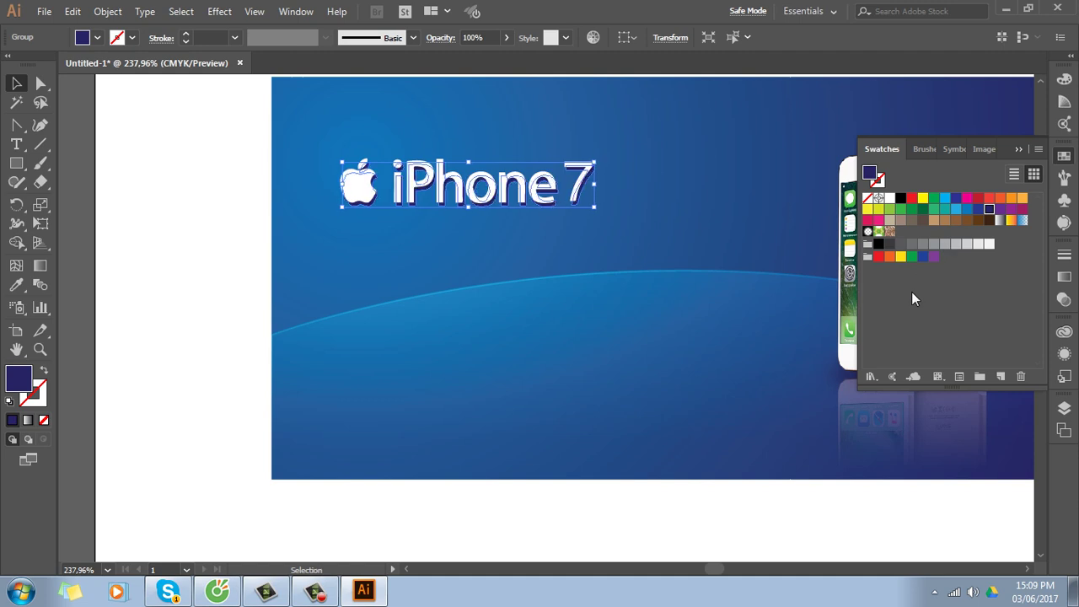
{"action": "left_click", "coordinate": [491, 38]}
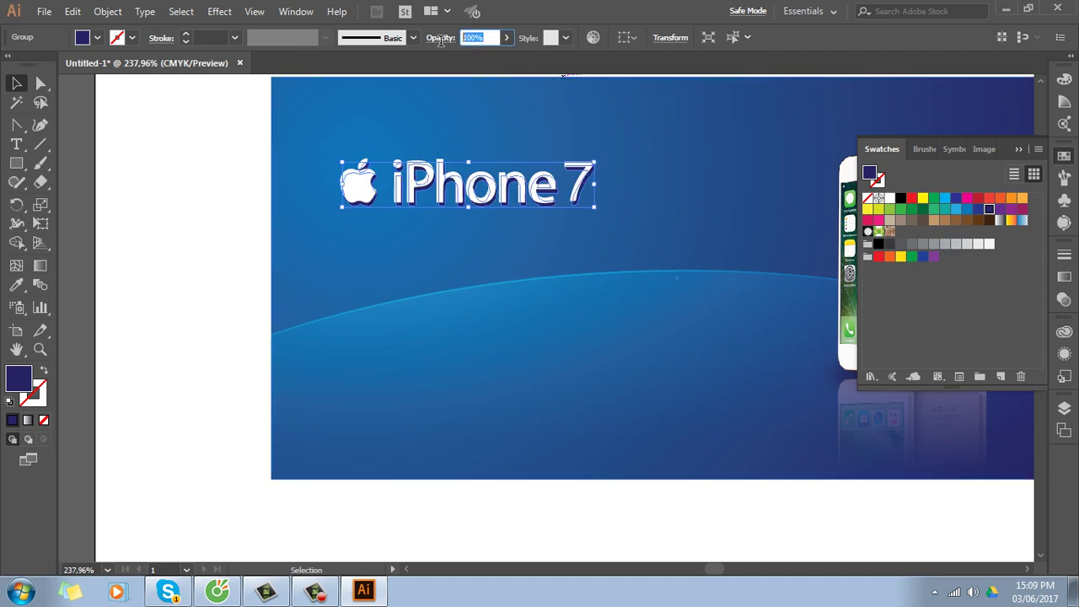
{"action": "type", "text": "30"}
{"action": "key", "text": "Return"}
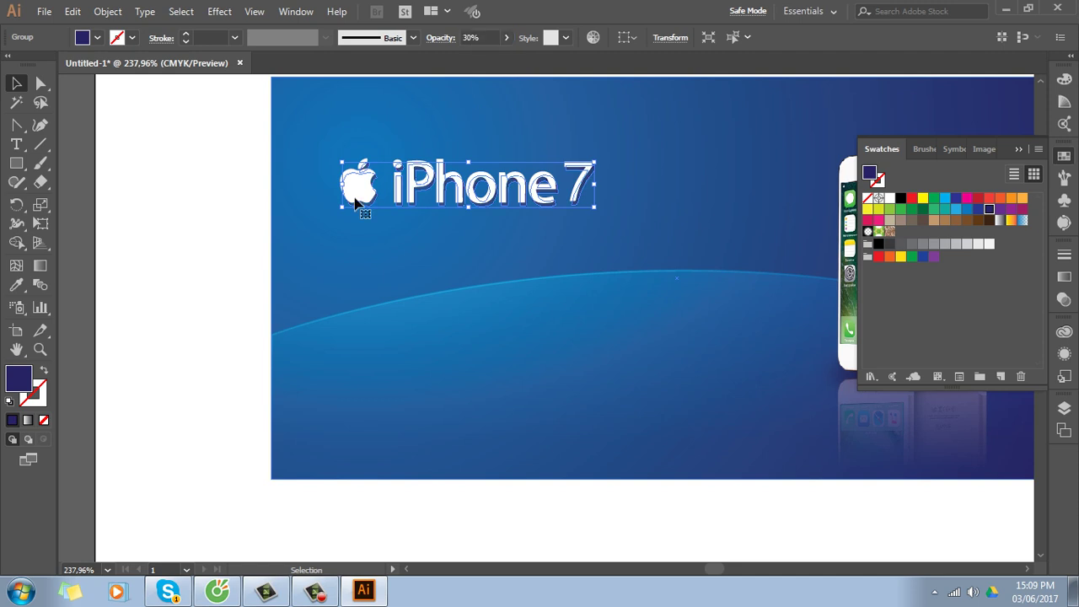
{"action": "left_click", "coordinate": [179, 251]}
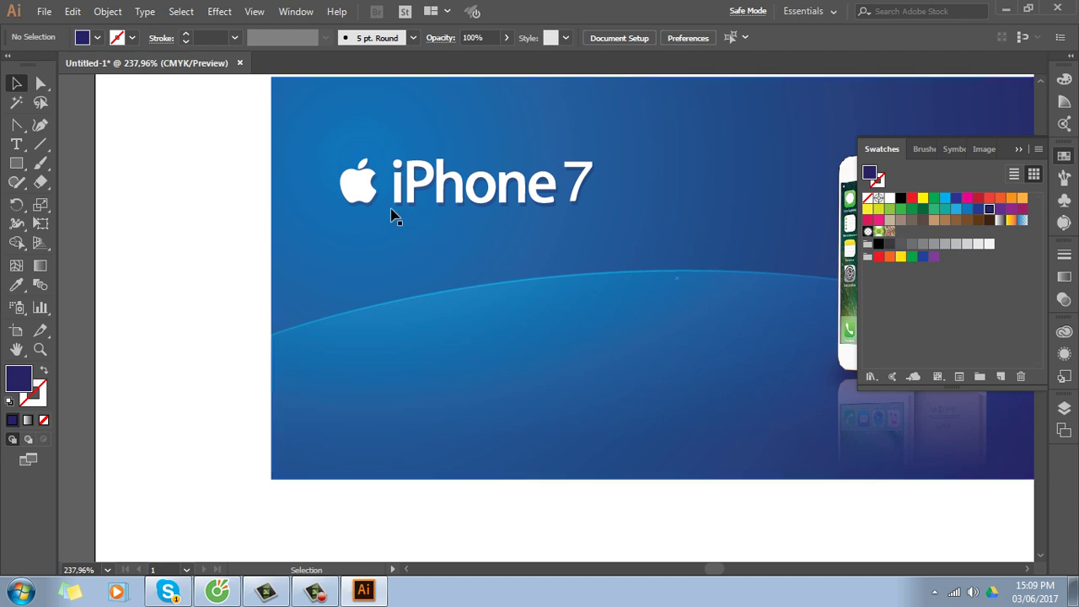
{"action": "left_click_drag", "start_coordinate": [392, 212], "coordinate": [357, 284]}
{"action": "key", "text": "ctrl+z"}
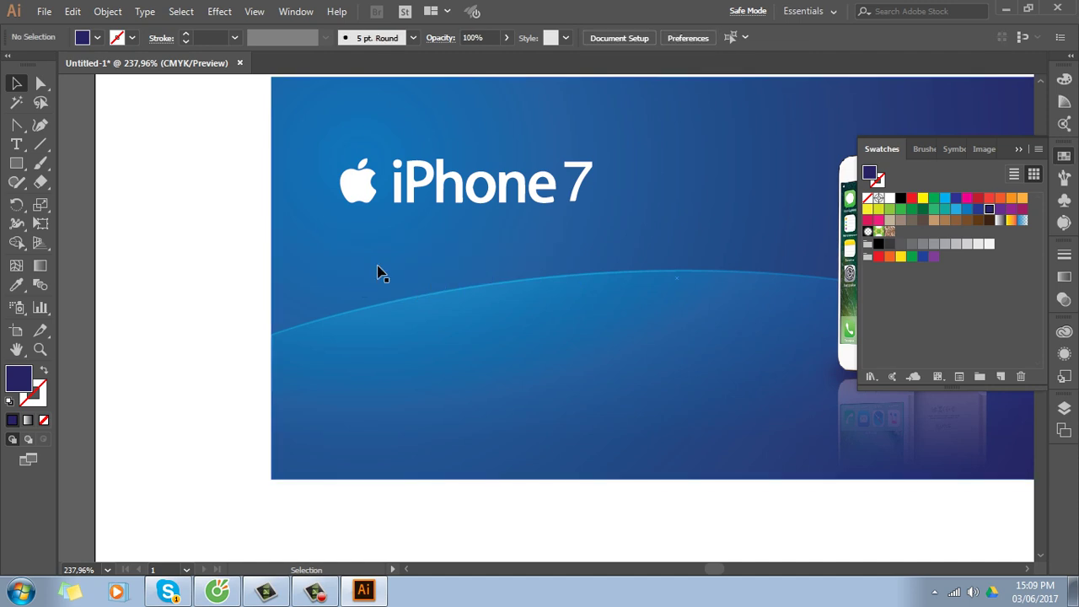
{"action": "left_click", "coordinate": [429, 184]}
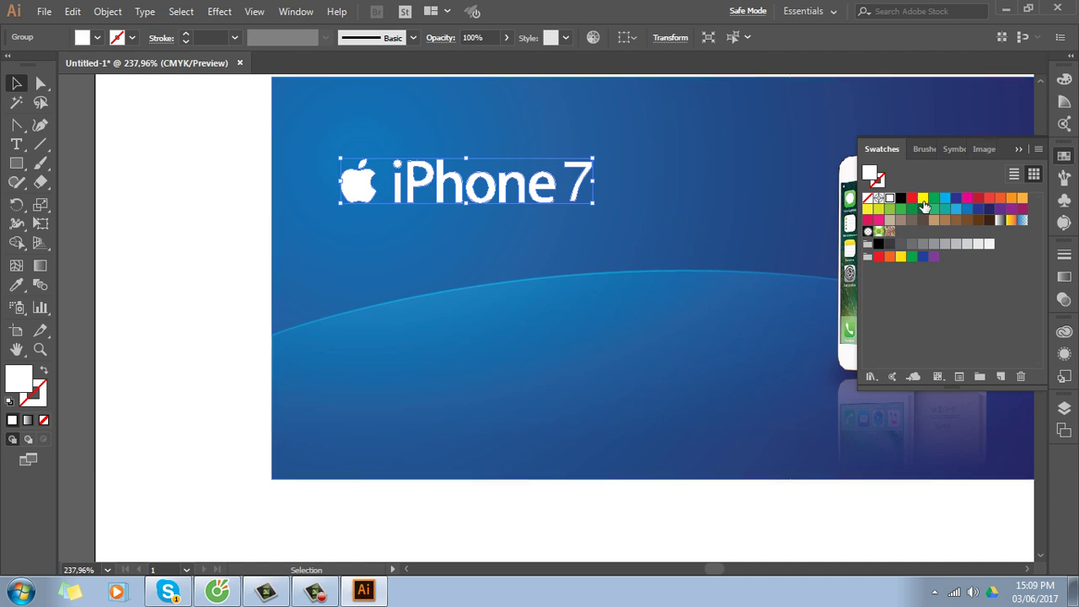
Blur the navy logo copy with a 6.1-radius Gaussian Blur and shift it off the title
{"action": "left_click", "coordinate": [989, 210]}
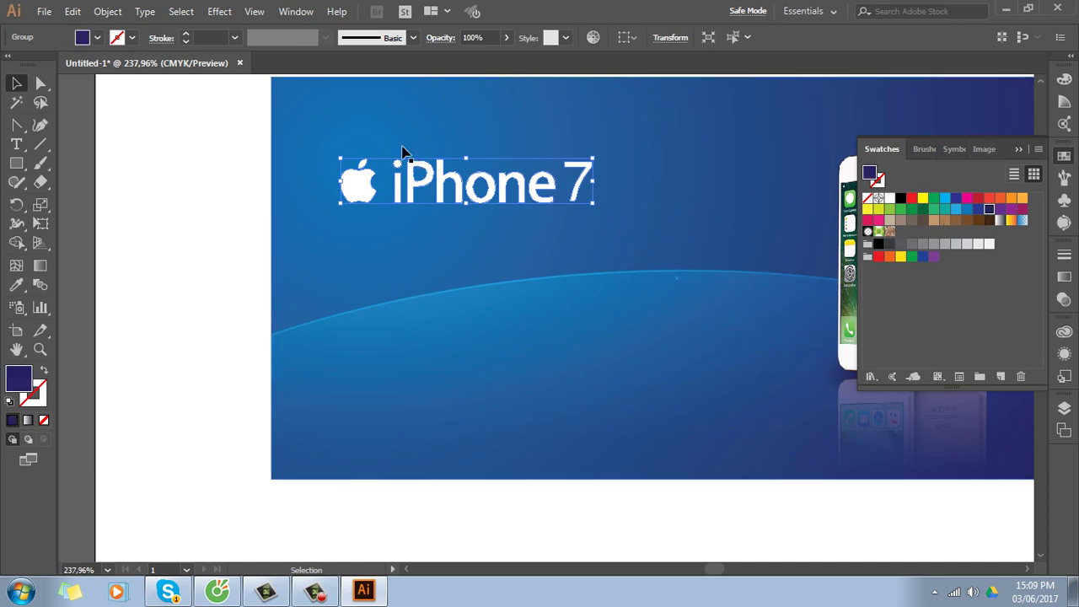
{"action": "left_click", "coordinate": [219, 11]}
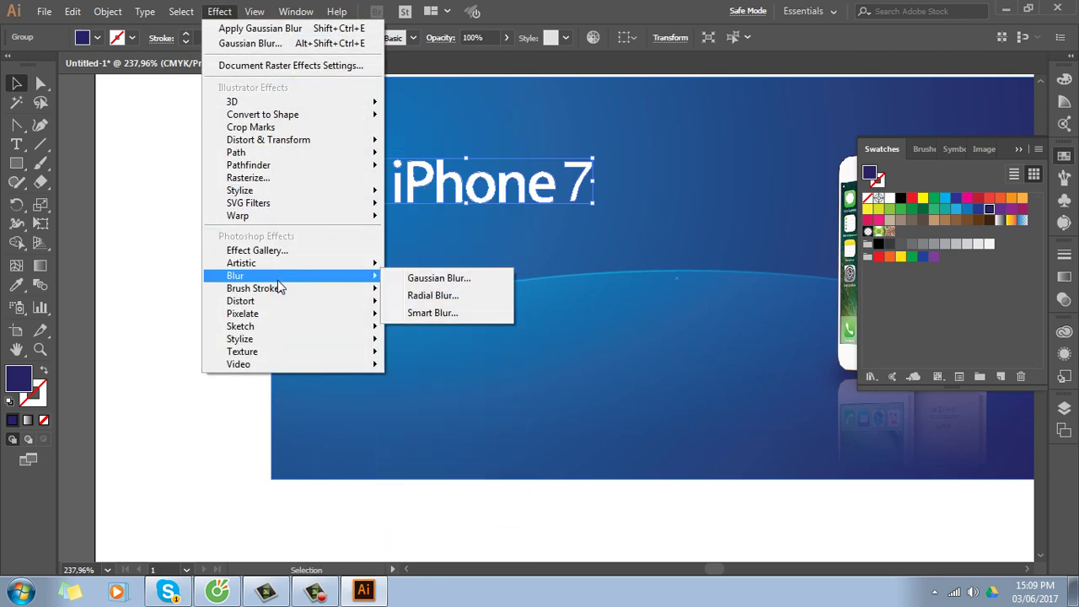
{"action": "mouse_move", "coordinate": [235, 276]}
{"action": "left_click", "coordinate": [427, 282]}
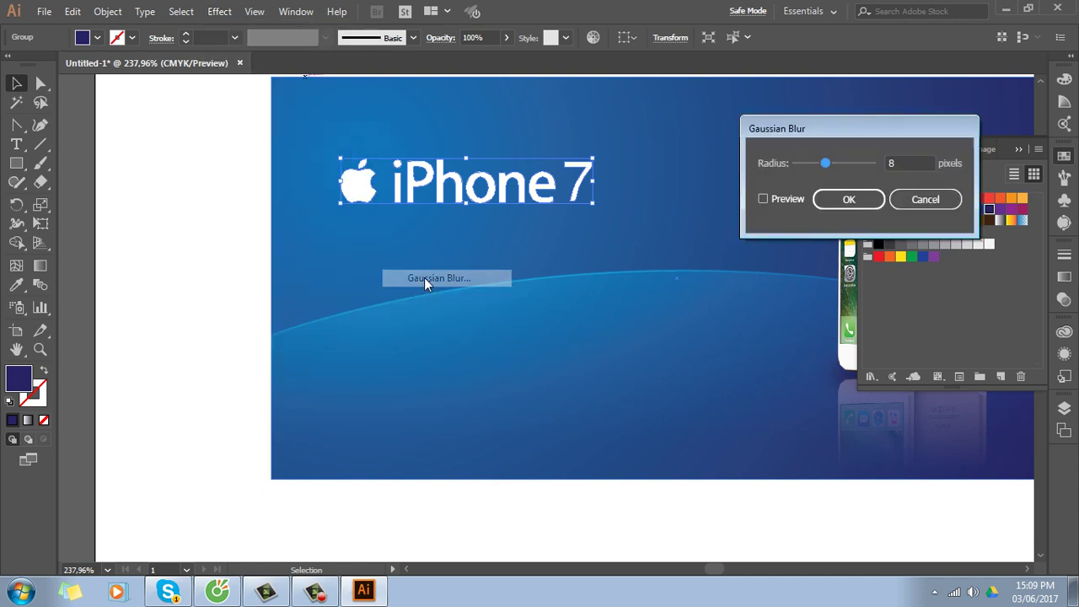
{"action": "left_click", "coordinate": [764, 199]}
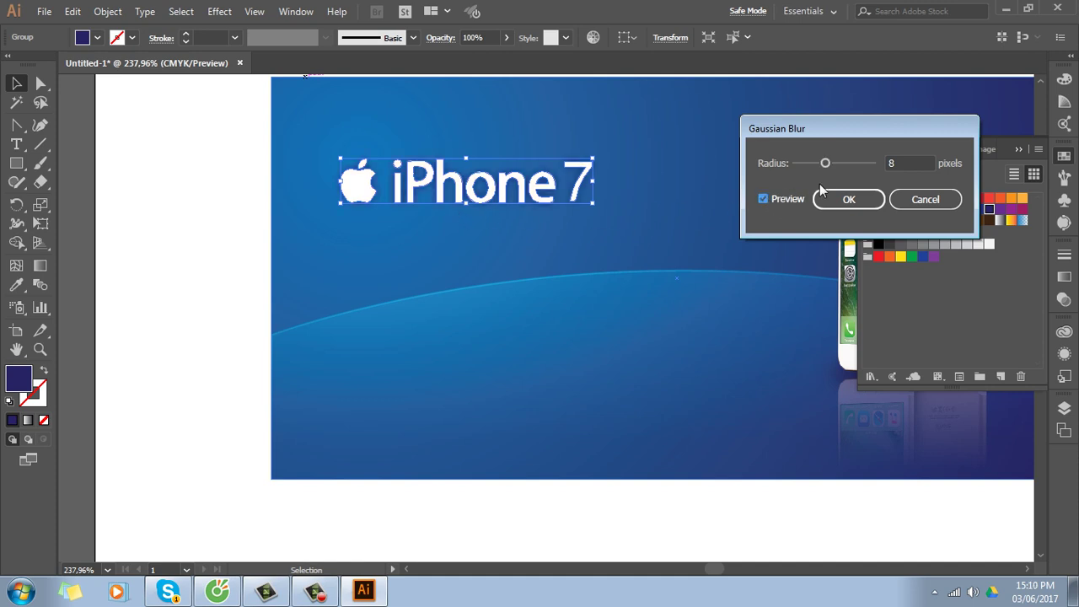
{"action": "left_click_drag", "start_coordinate": [825, 163], "coordinate": [818, 163]}
{"action": "left_click", "coordinate": [863, 206]}
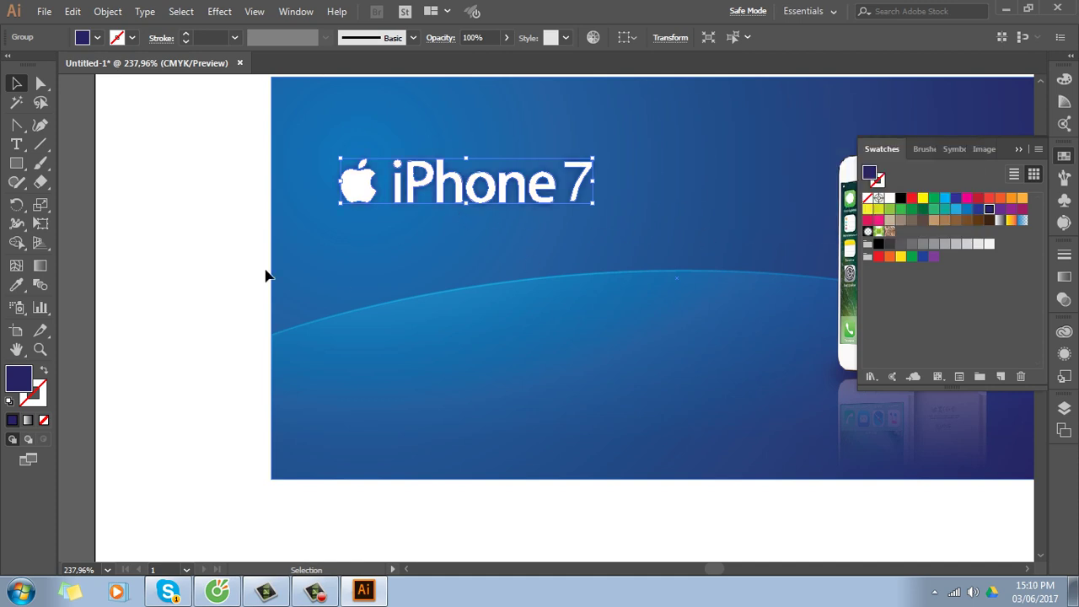
{"action": "left_click", "coordinate": [183, 276]}
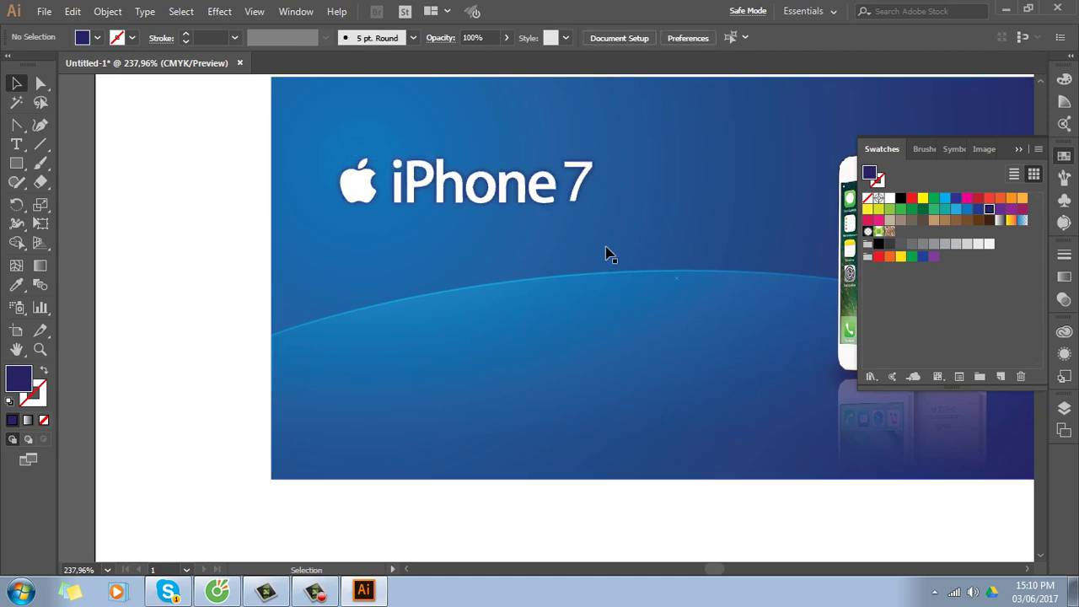
{"action": "left_click_drag", "start_coordinate": [472, 179], "coordinate": [509, 148]}
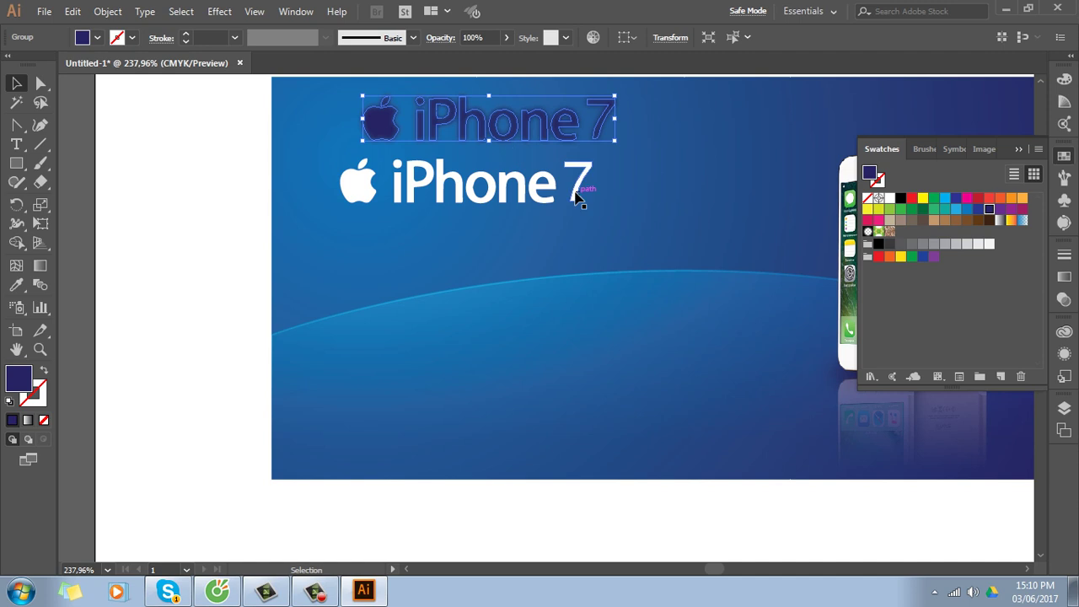
Replace the blurred copy with a navy title copy offset right and down
{"action": "key", "text": "Delete"}
{"action": "key", "text": "a"}
{"action": "left_click", "coordinate": [534, 193]}
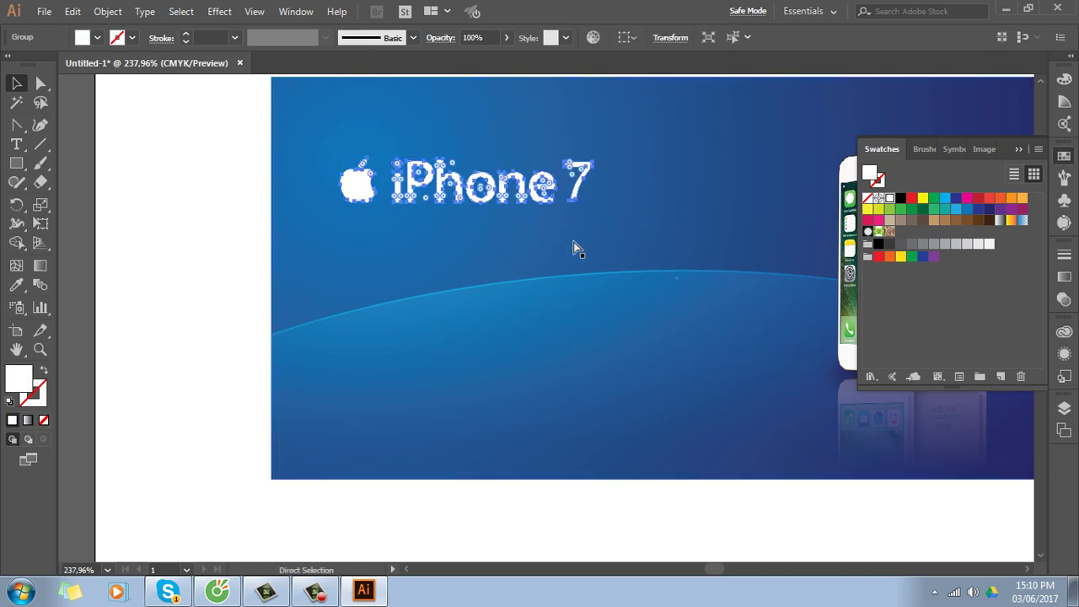
{"action": "key", "text": "v"}
{"action": "left_click", "coordinate": [989, 210]}
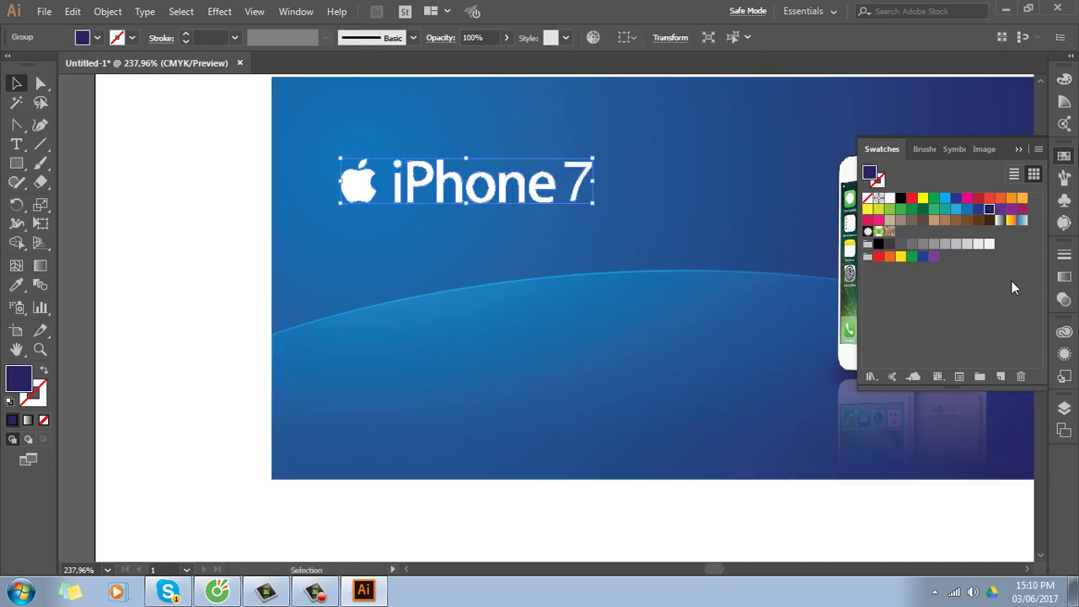
{"action": "key", "text": "Right"}
{"action": "key", "text": "Right"}
{"action": "key", "text": "Down"}
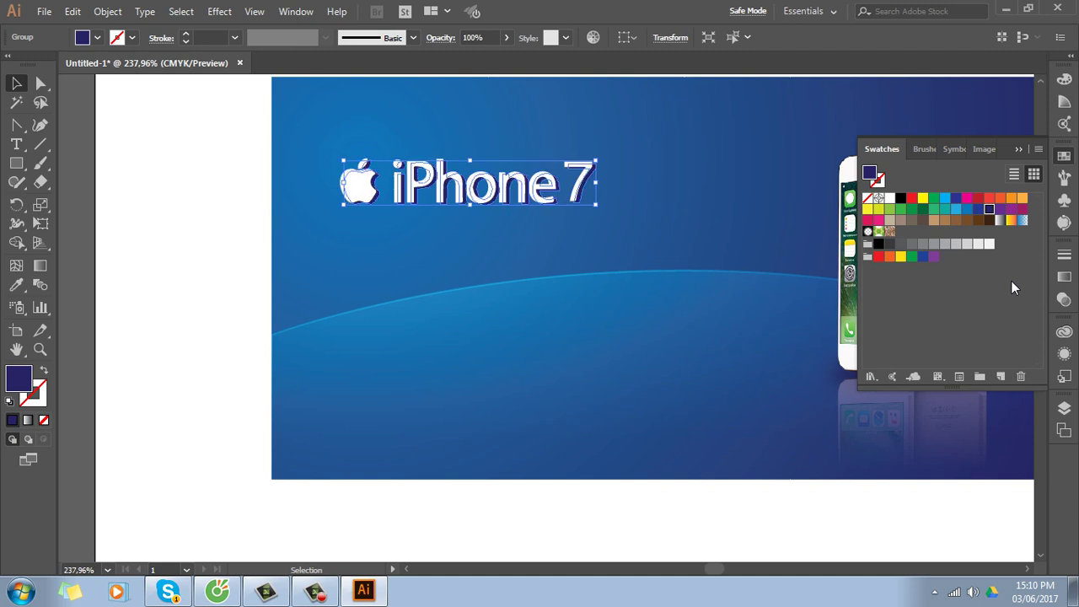
{"action": "key", "text": "Down"}
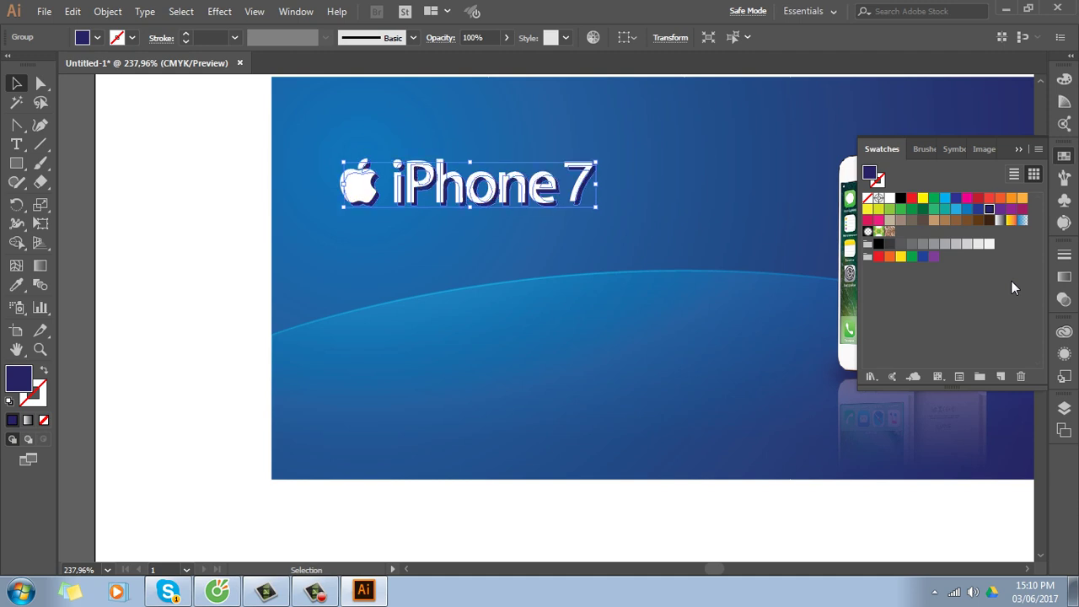
{"action": "key", "text": "Right"}
{"action": "key", "text": "Right"}
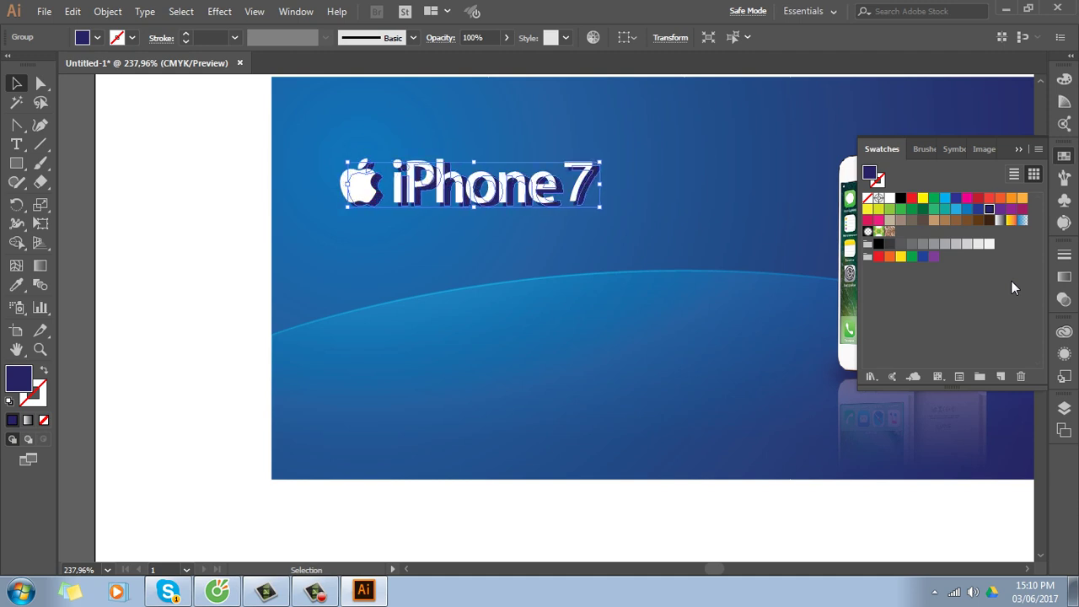
{"action": "key", "text": "Down"}
{"action": "key", "text": "Down"}
{"action": "key", "text": "Down"}
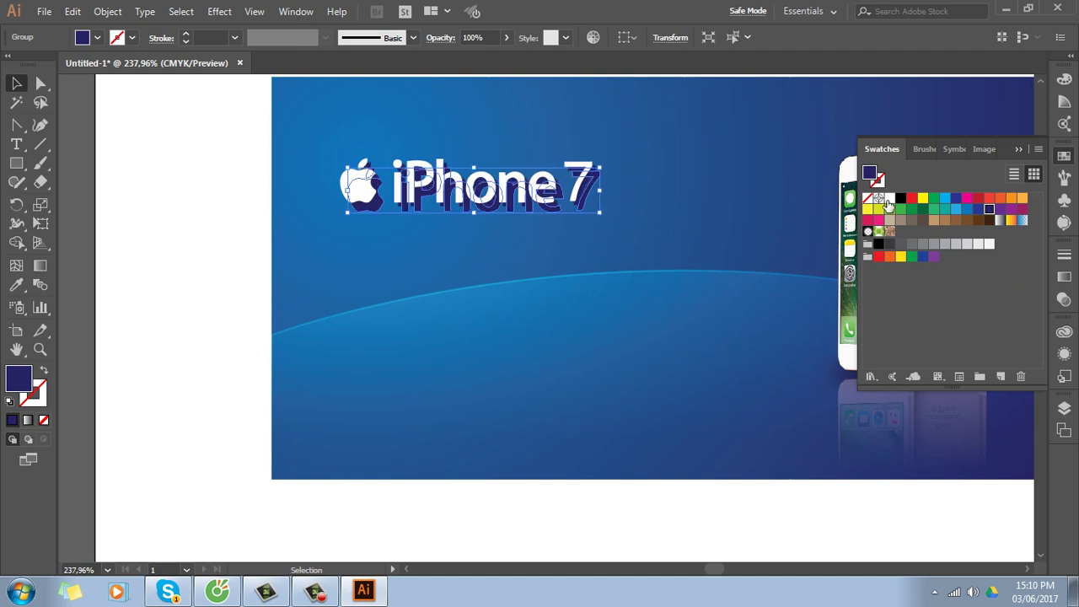
Adjust the offset, nudging the white copy up-left and the navy shadow closer behind
{"action": "left_click", "coordinate": [890, 198]}
{"action": "key", "text": "Up"}
{"action": "key", "text": "Left"}
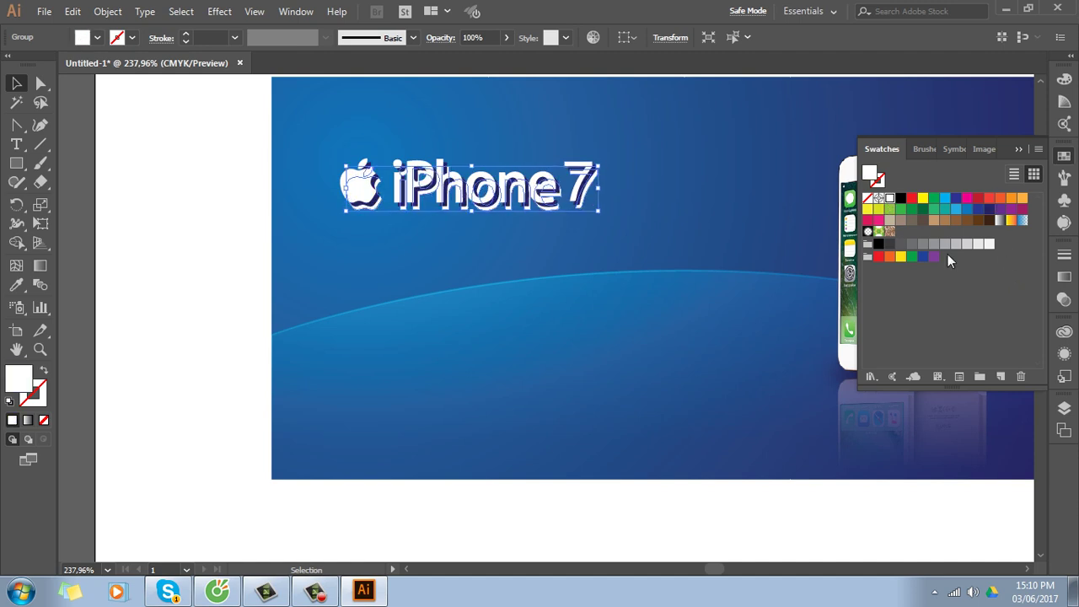
{"action": "key", "text": "Up"}
{"action": "key", "text": "Up"}
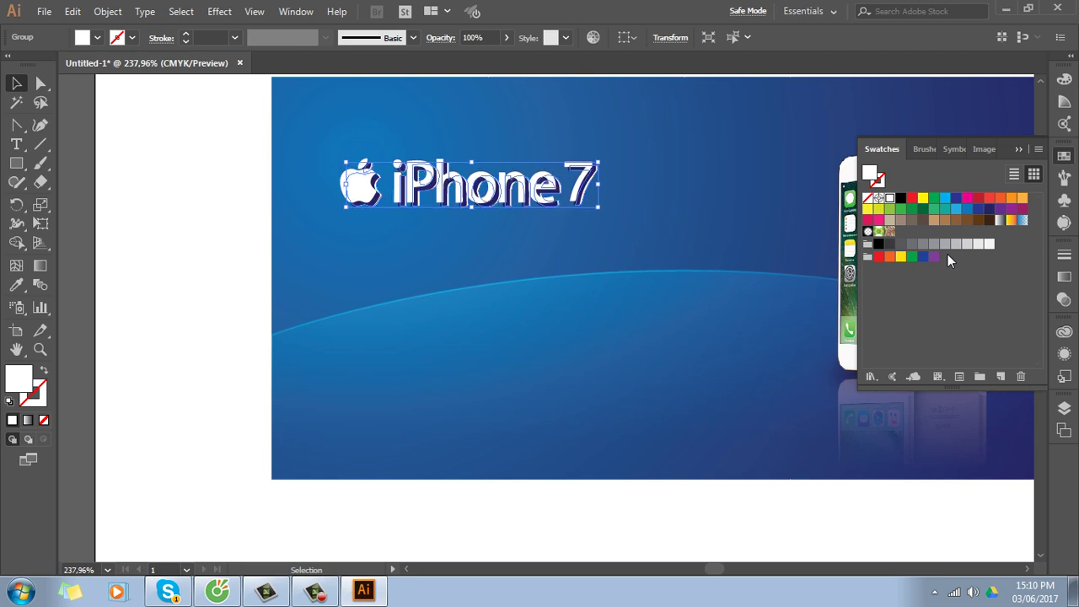
{"action": "left_click", "coordinate": [221, 251]}
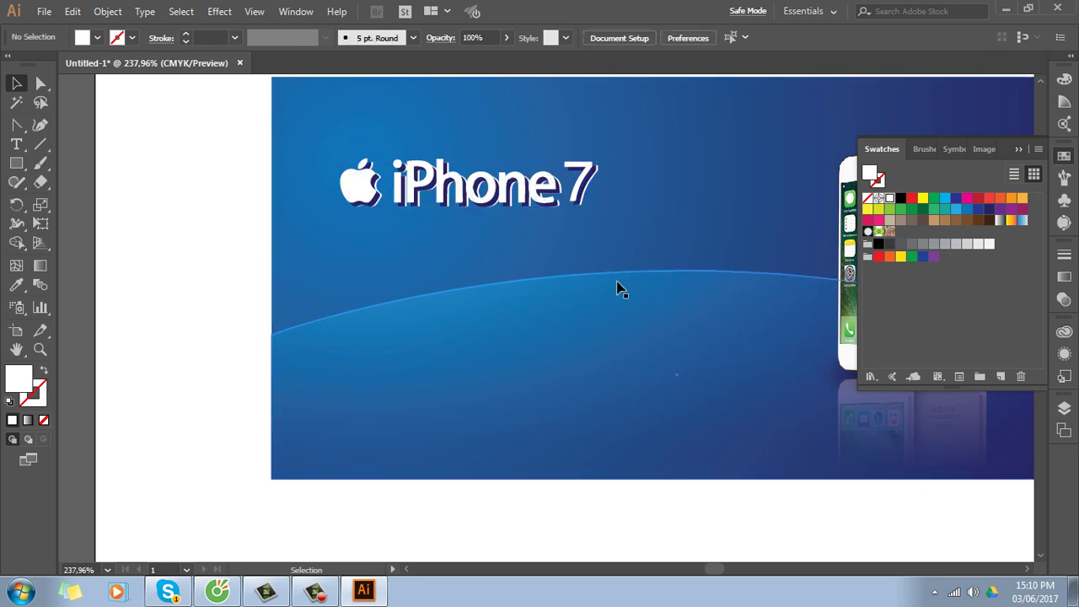
{"action": "scroll", "coordinate": [617, 287], "scroll_direction": "up", "scroll_amount": 3}
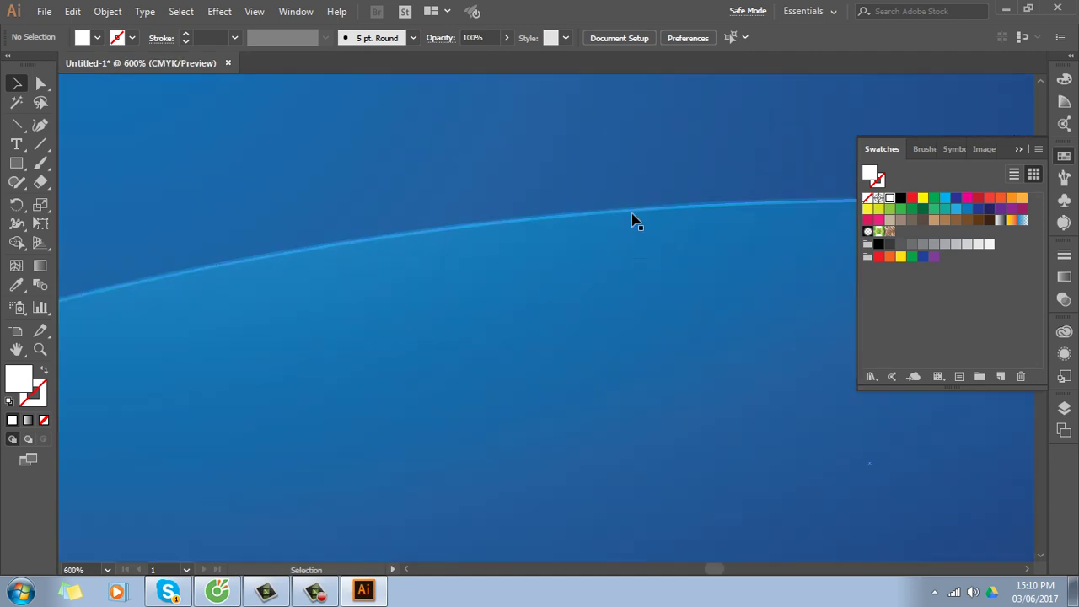
{"action": "left_click_drag", "start_coordinate": [633, 219], "coordinate": [605, 390]}
{"action": "left_click", "coordinate": [604, 309]}
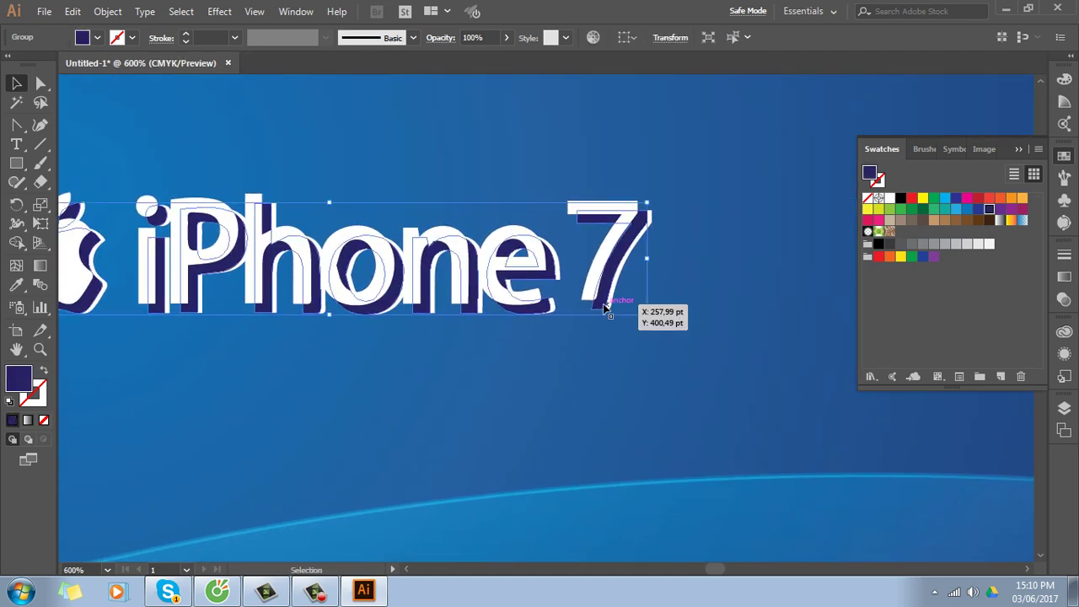
{"action": "key", "text": "Up"}
{"action": "key", "text": "Left"}
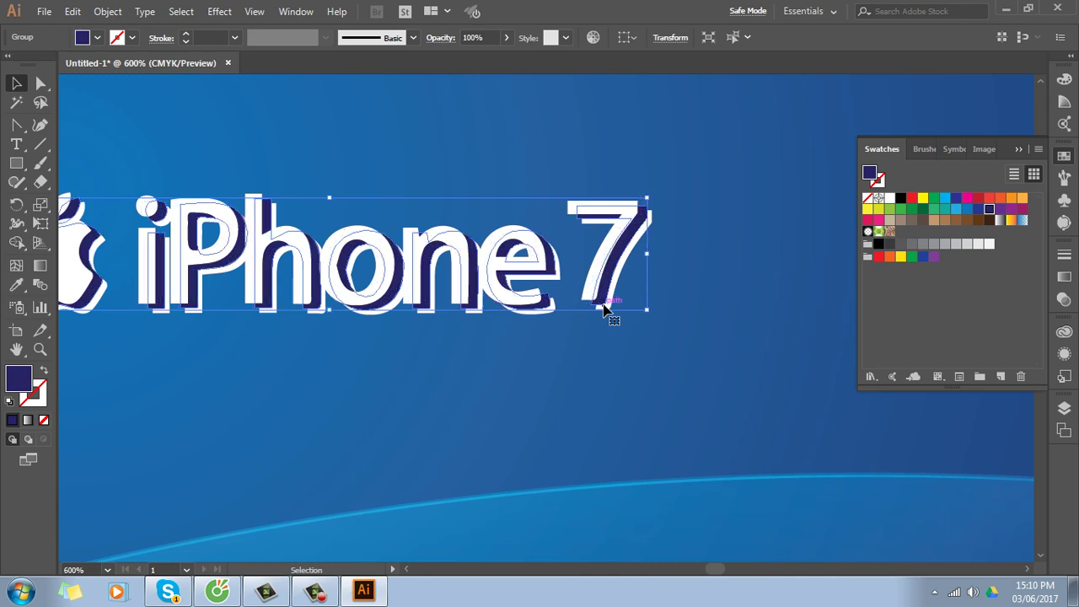
{"action": "left_click", "coordinate": [693, 292]}
Delete the navy offset copies, leaving only the plain white title
{"action": "key", "text": "ctrl+minus"}
{"action": "key", "text": "ctrl+minus"}
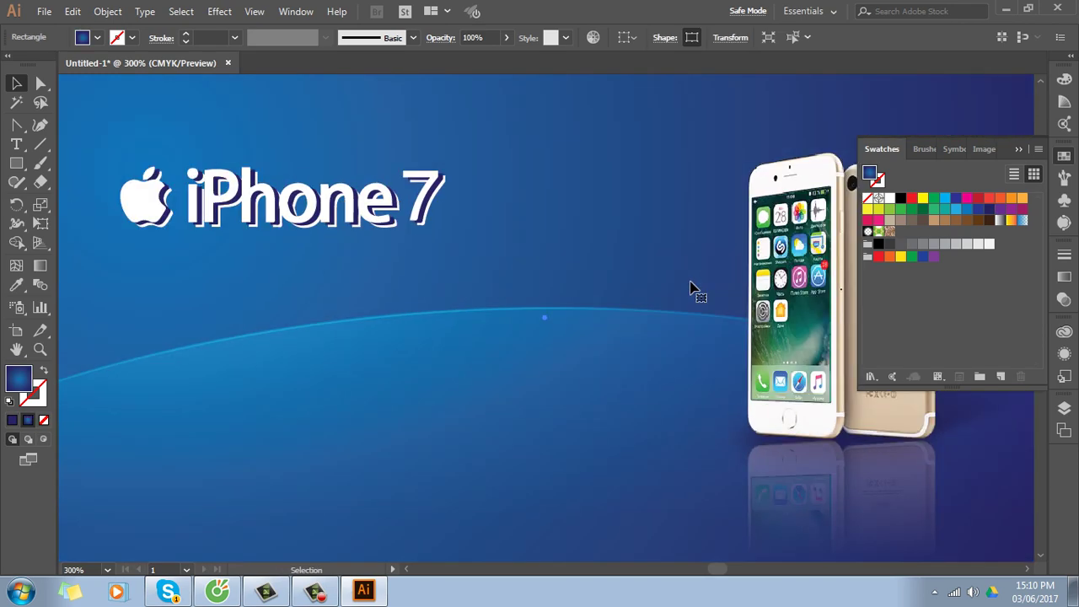
{"action": "left_click_drag", "start_coordinate": [509, 316], "coordinate": [628, 343]}
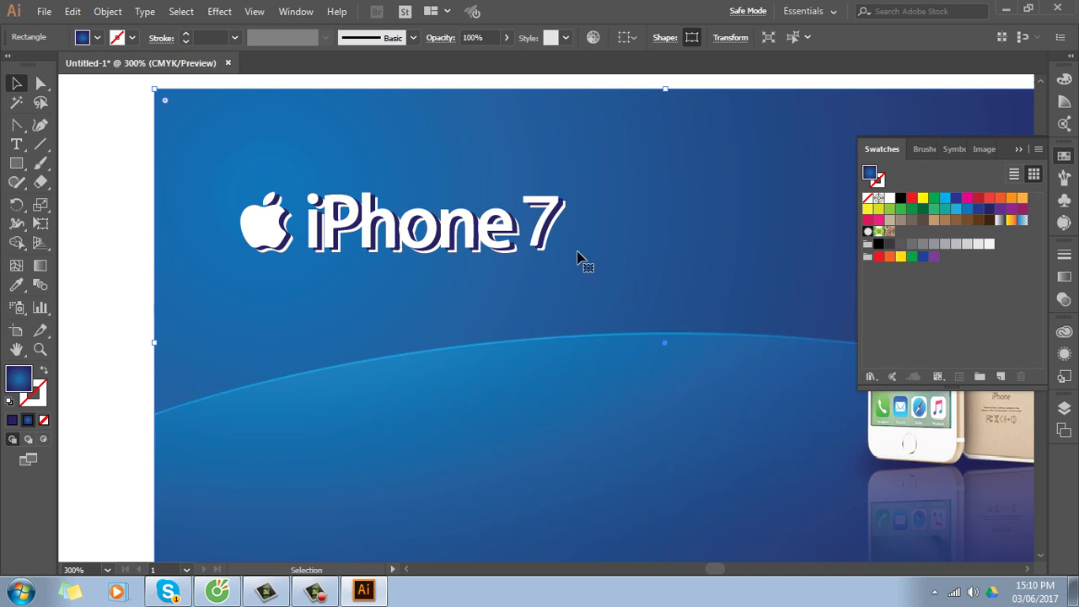
{"action": "left_click_drag", "start_coordinate": [541, 251], "coordinate": [547, 307]}
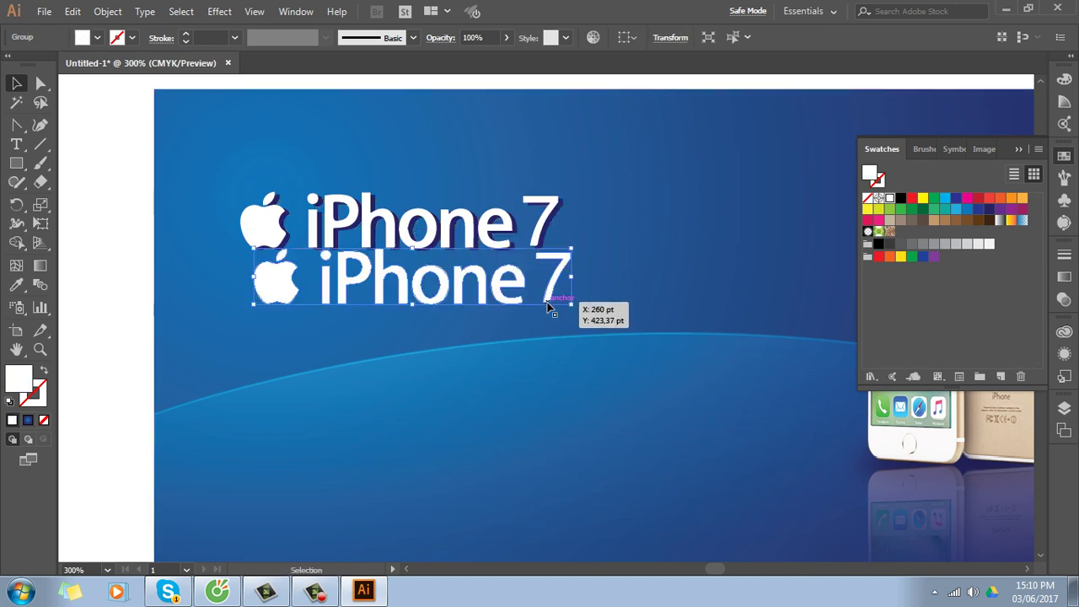
{"action": "key", "text": "Delete"}
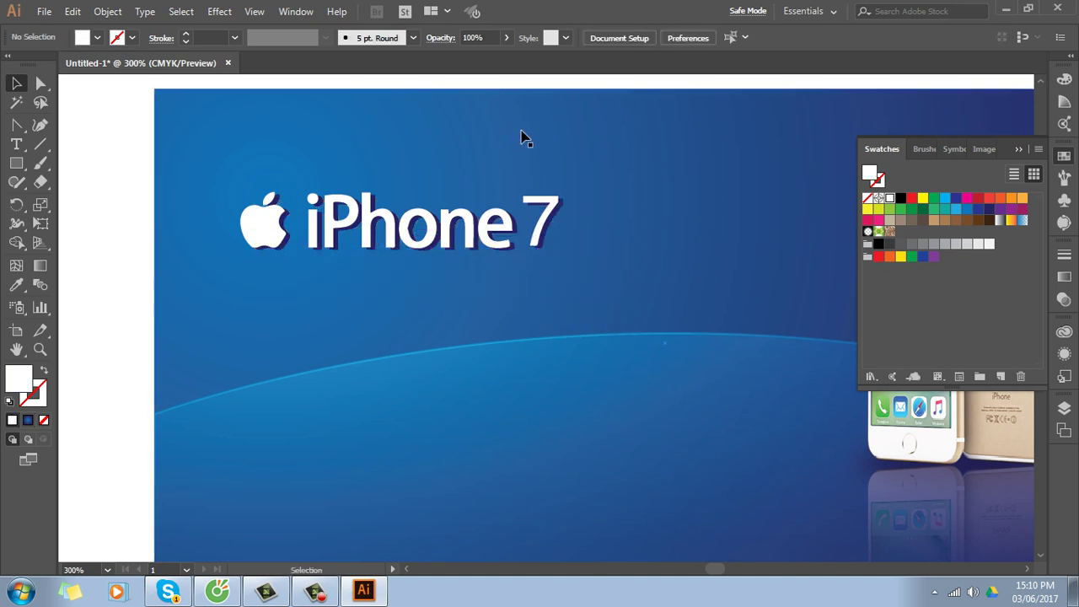
{"action": "mouse_move", "coordinate": [550, 234]}
{"action": "left_mouse_down"}
{"action": "mouse_move", "coordinate": [552, 306]}
{"action": "mouse_move", "coordinate": [521, 295]}
{"action": "left_mouse_up"}
{"action": "key", "text": "Delete"}
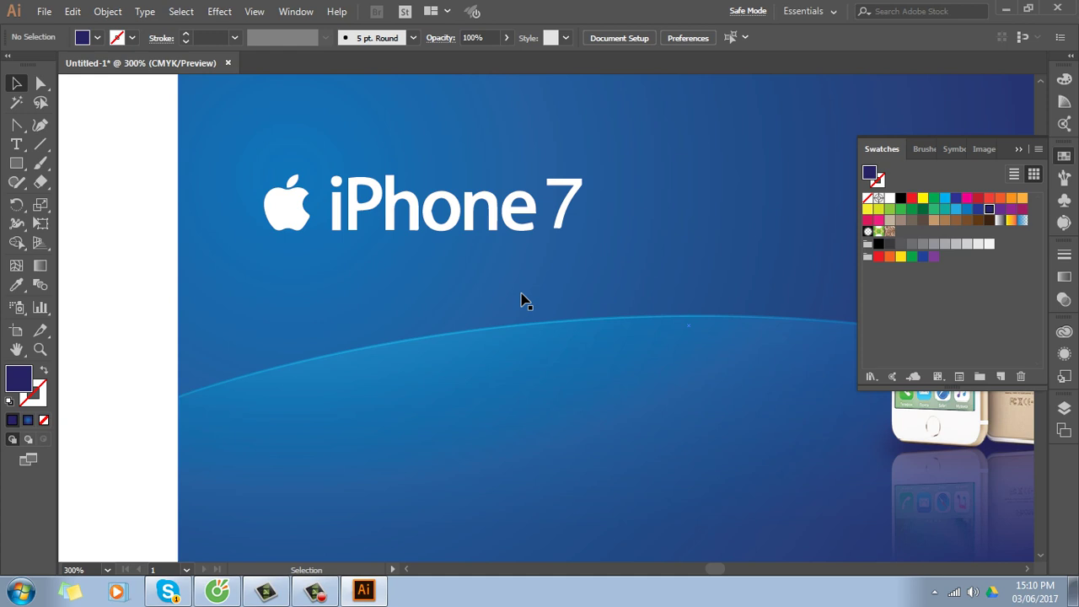
Apply a Zoom-method Radial Blur, amount 100, to the title copy and move it below the sharp title
{"action": "left_click", "coordinate": [433, 221]}
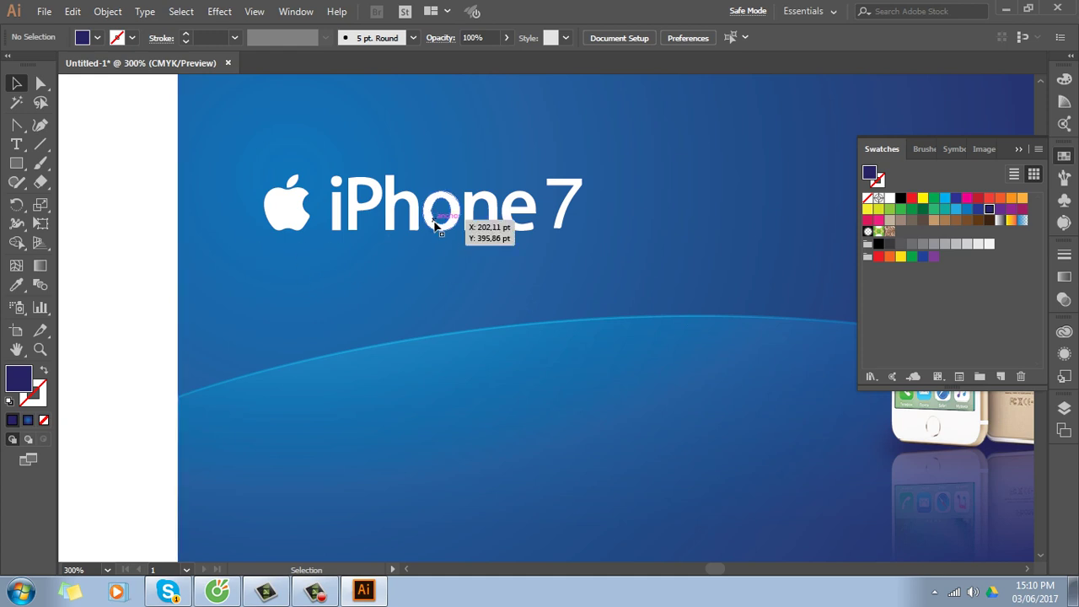
{"action": "key", "text": "a"}
{"action": "key", "text": "v"}
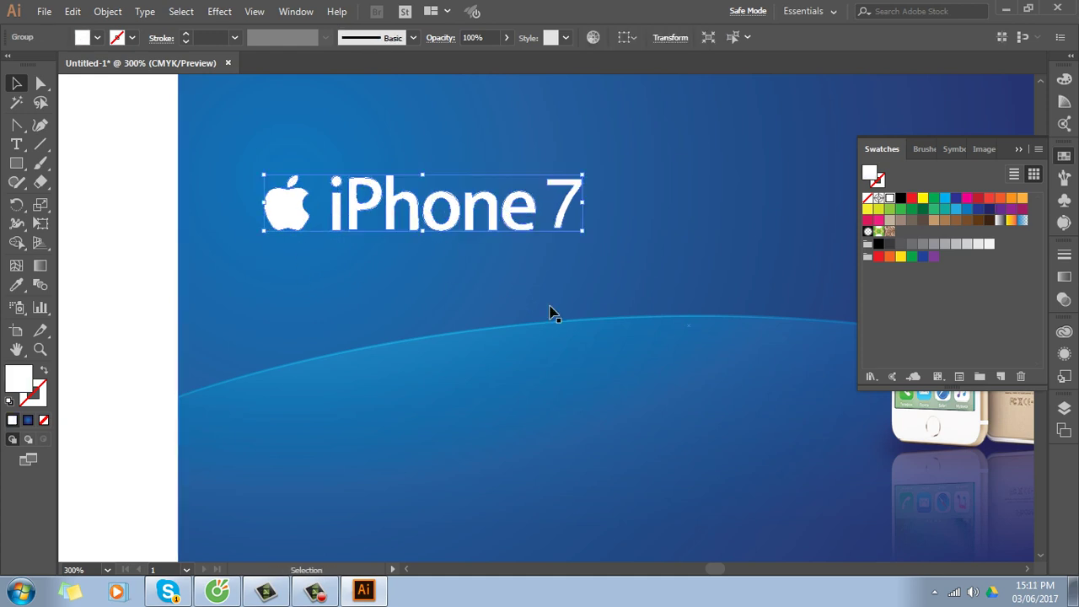
{"action": "left_click", "coordinate": [221, 11]}
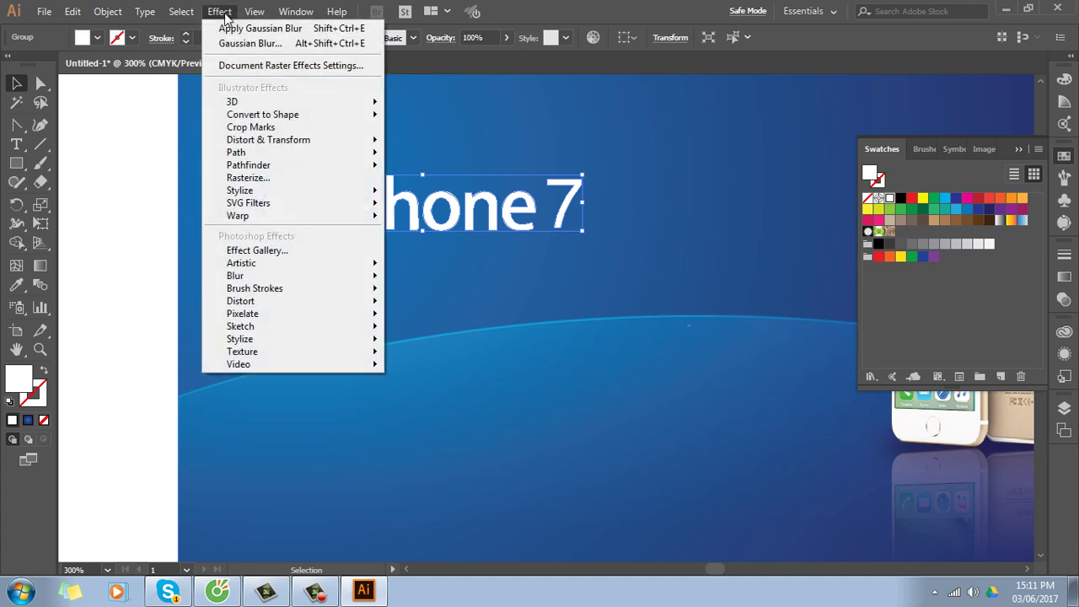
{"action": "mouse_move", "coordinate": [253, 275]}
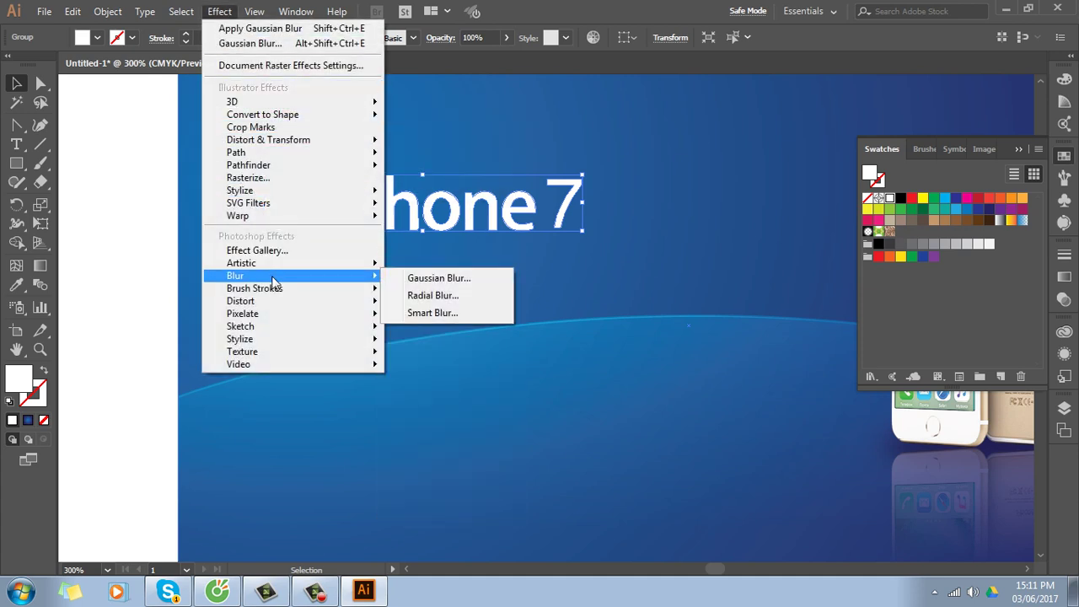
{"action": "left_click", "coordinate": [468, 298]}
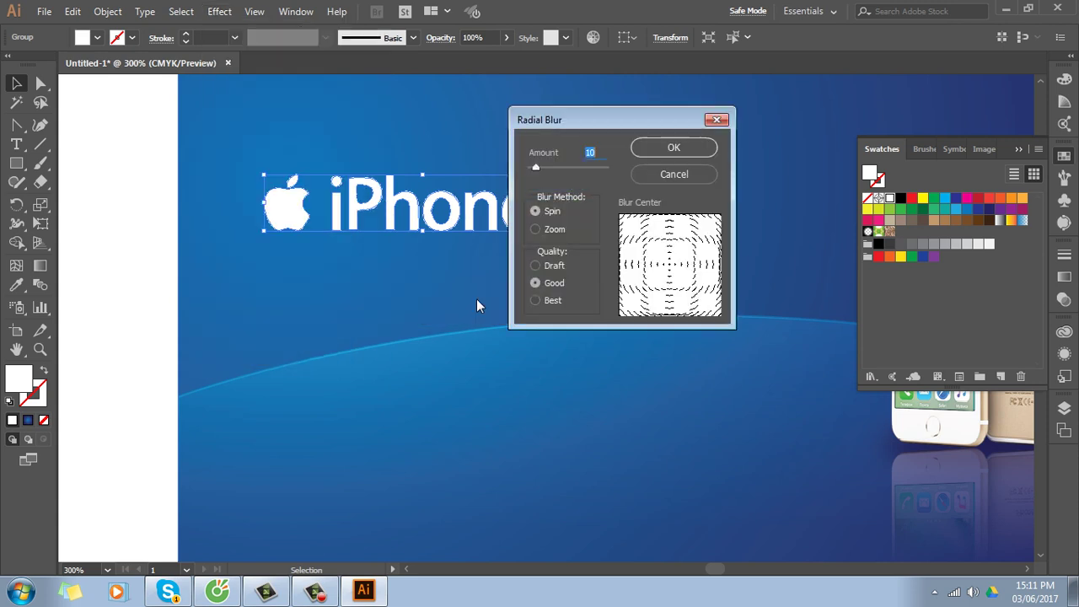
{"action": "left_click_drag", "start_coordinate": [647, 127], "coordinate": [783, 120]}
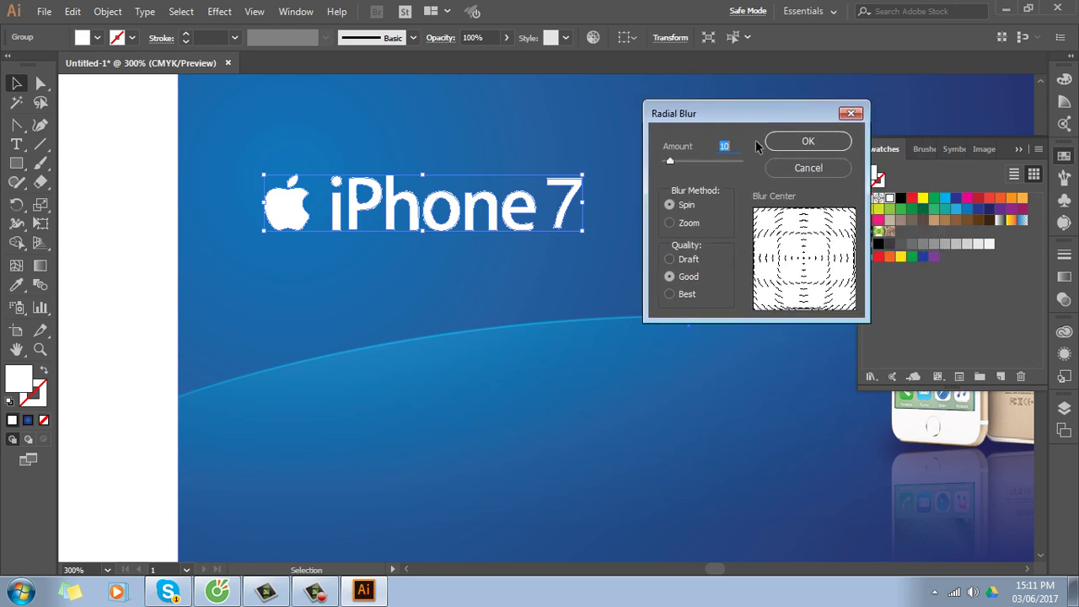
{"action": "left_click", "coordinate": [691, 223]}
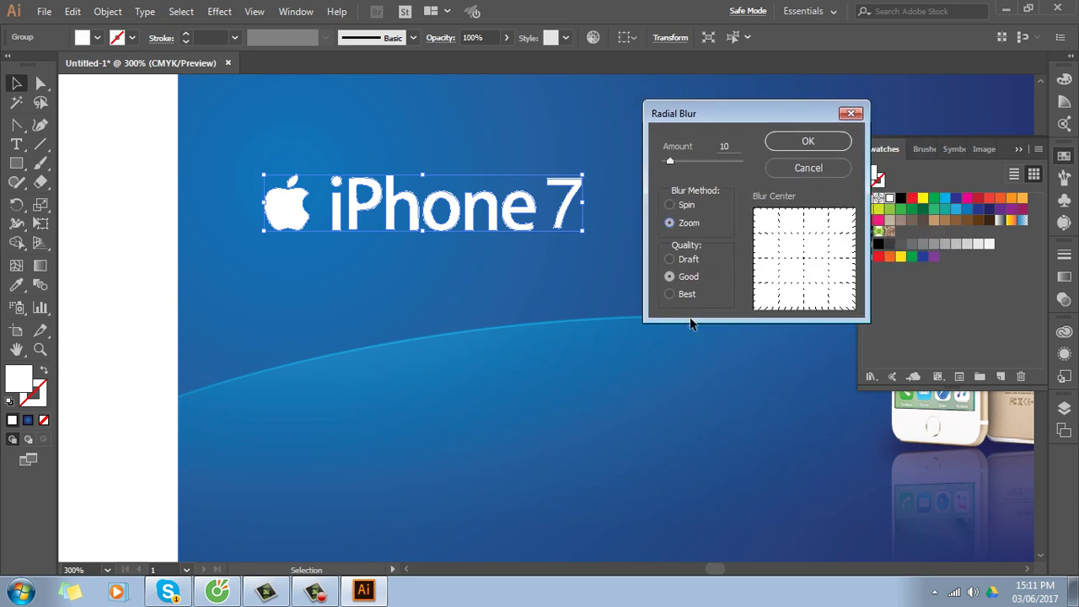
{"action": "left_click", "coordinate": [672, 162]}
{"action": "left_click_drag", "start_coordinate": [672, 161], "coordinate": [772, 164]}
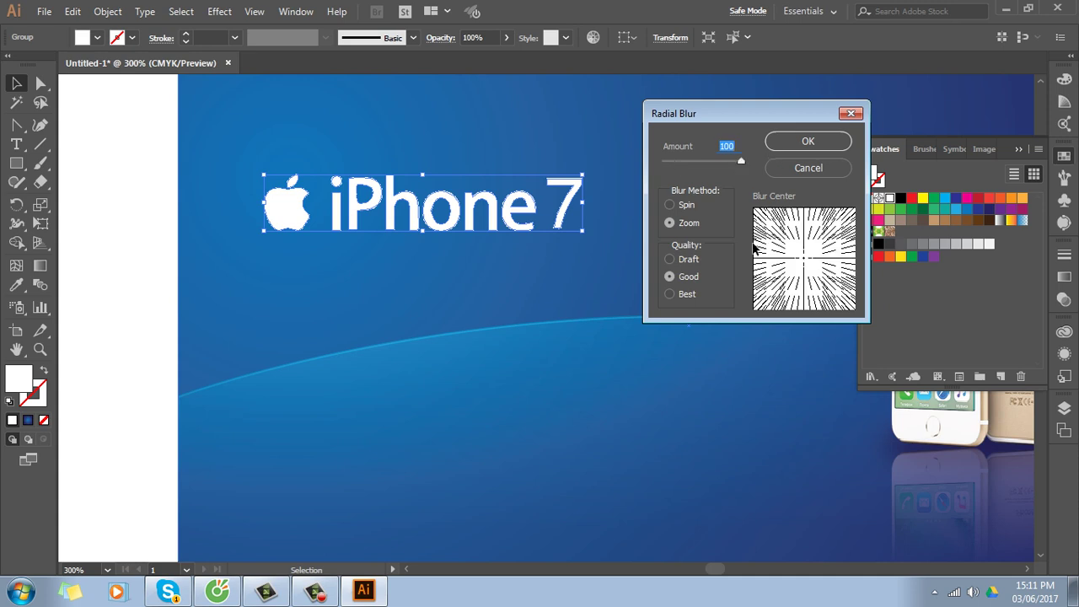
{"action": "left_click", "coordinate": [809, 143]}
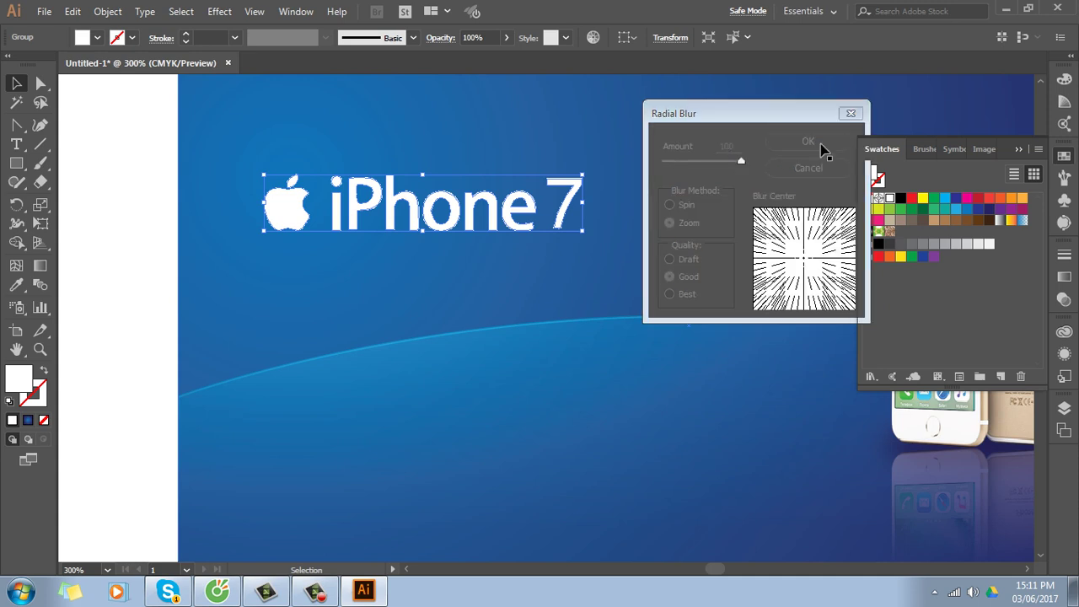
{"action": "left_click", "coordinate": [143, 227]}
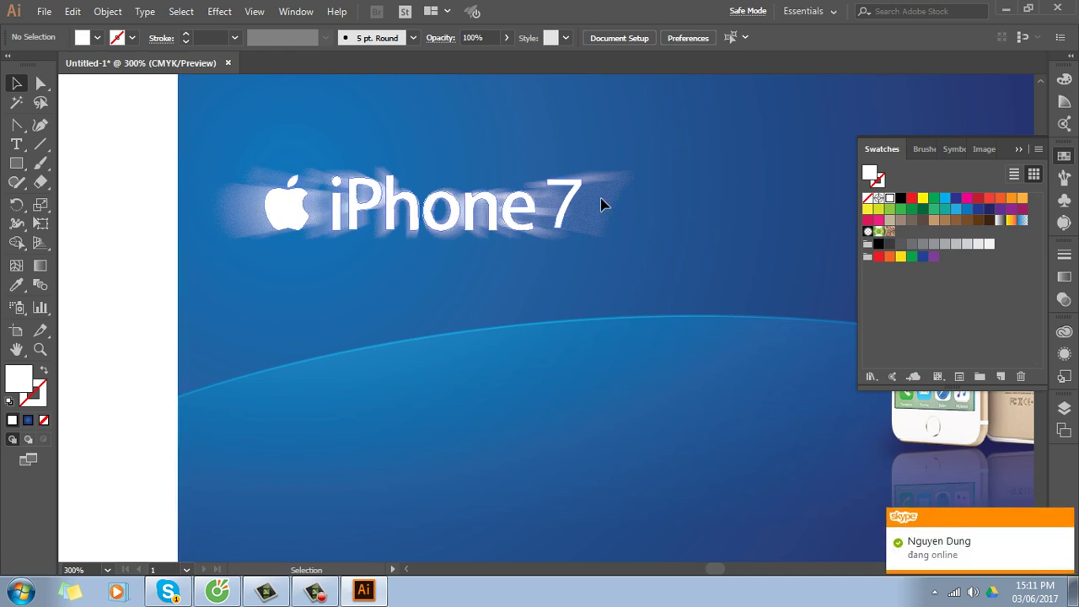
{"action": "left_click_drag", "start_coordinate": [602, 205], "coordinate": [624, 290]}
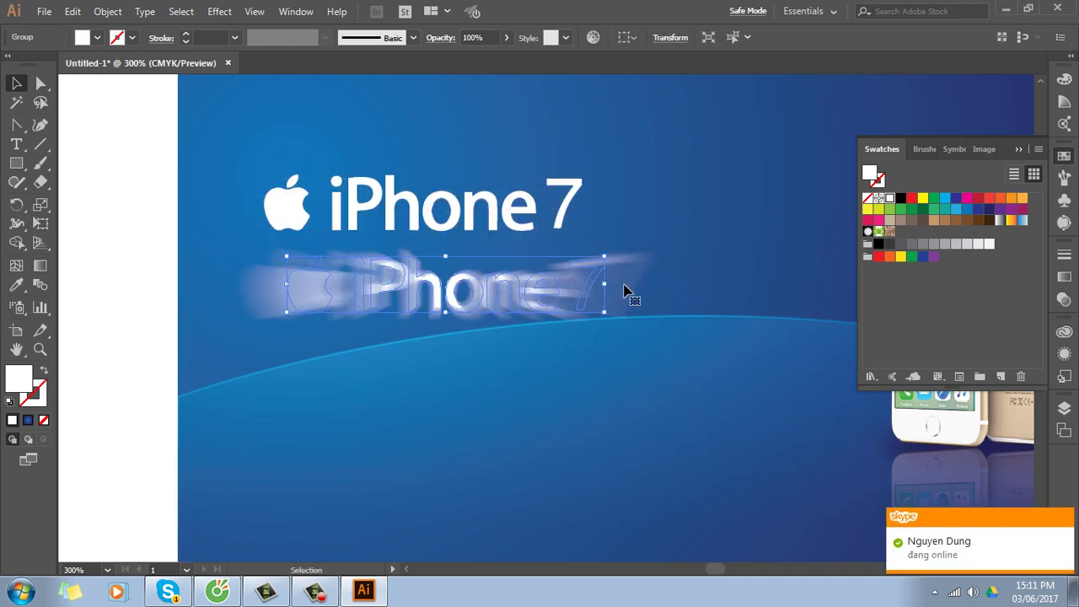
Delete the blurred copy and flip a copy of the title downward as a reflection
{"action": "key", "text": "Delete"}
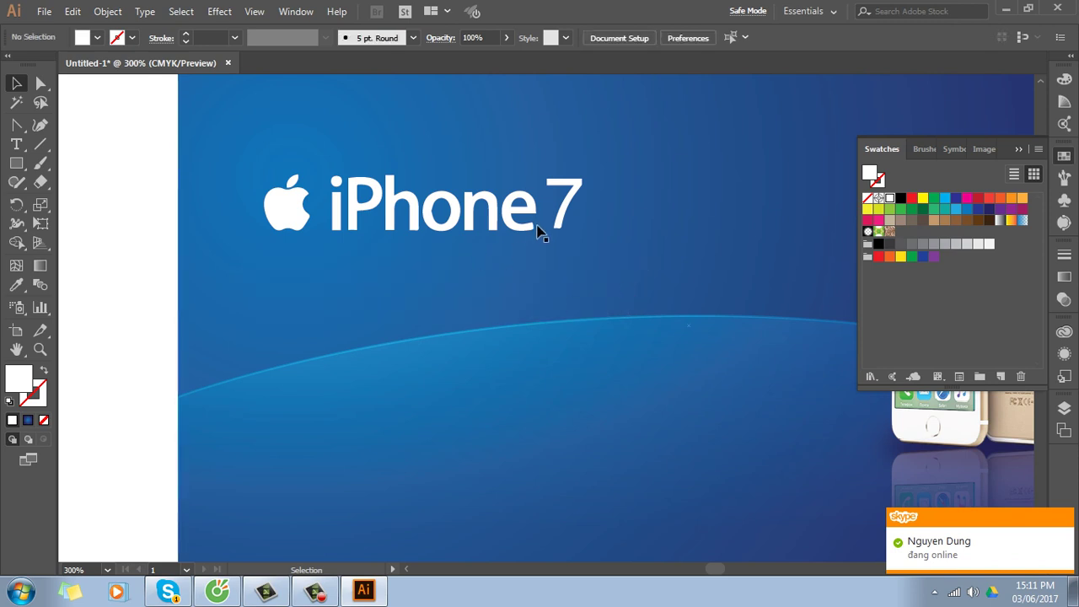
{"action": "left_click", "coordinate": [540, 229]}
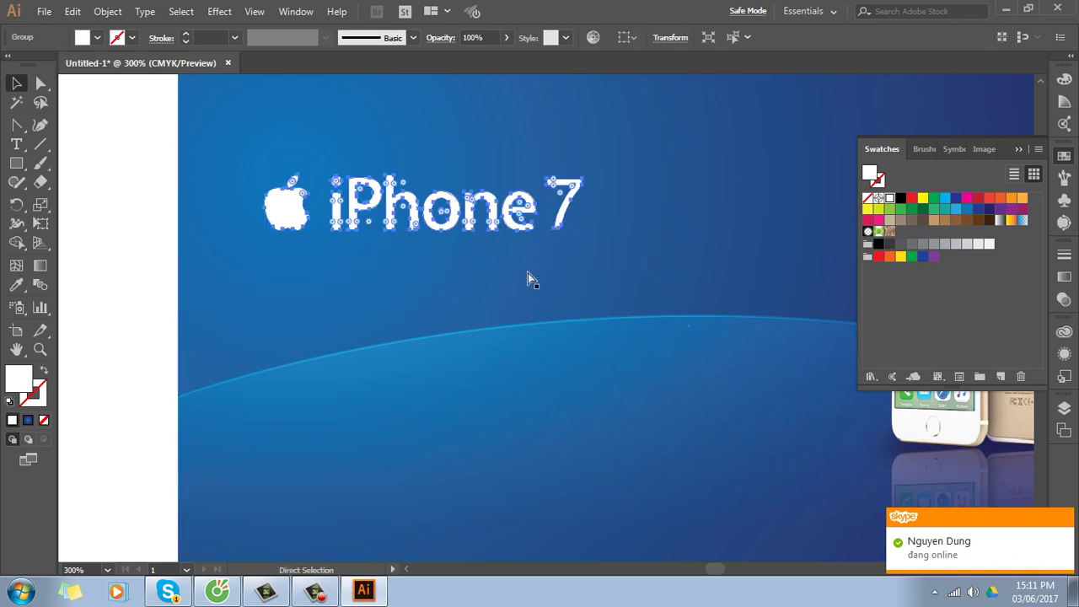
{"action": "left_click_drag", "start_coordinate": [422, 176], "coordinate": [417, 286]}
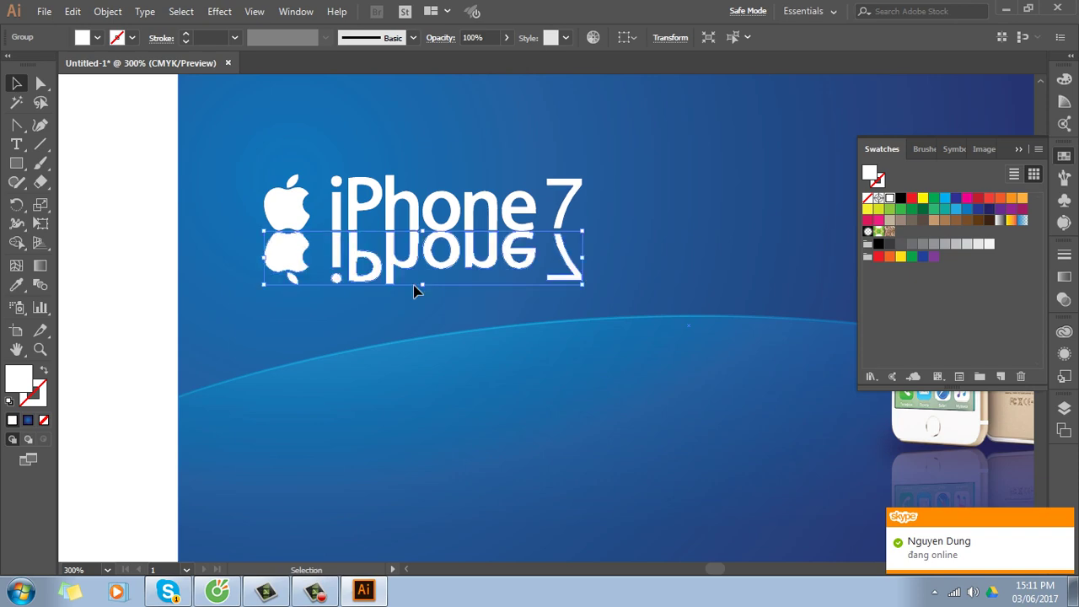
{"action": "key", "text": "Return"}
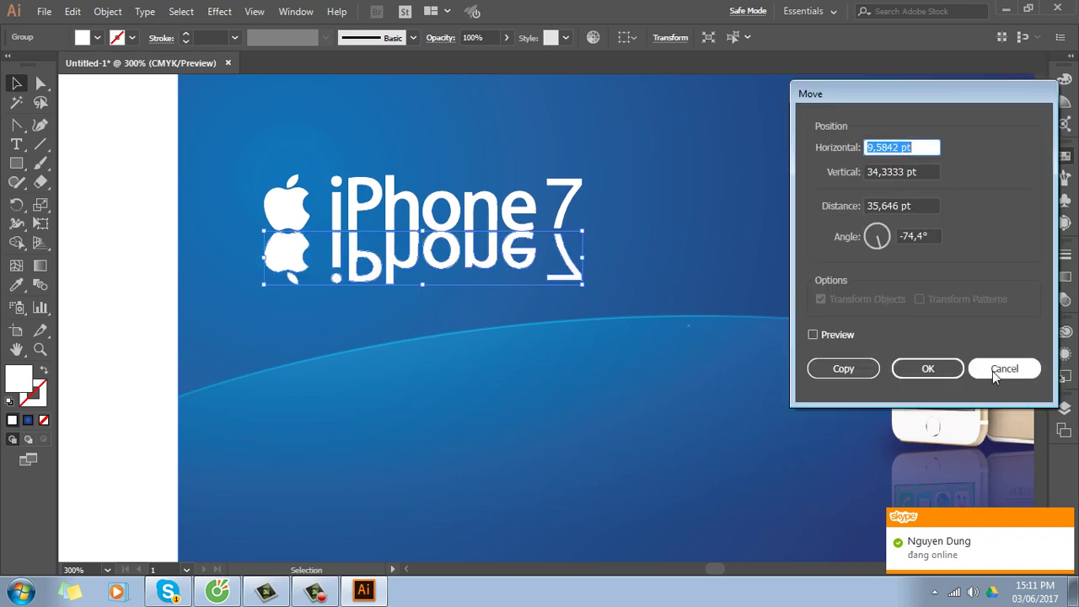
{"action": "left_click", "coordinate": [1004, 368]}
{"action": "key", "text": "ctrl+minus"}
{"action": "key", "text": "ctrl+minus"}
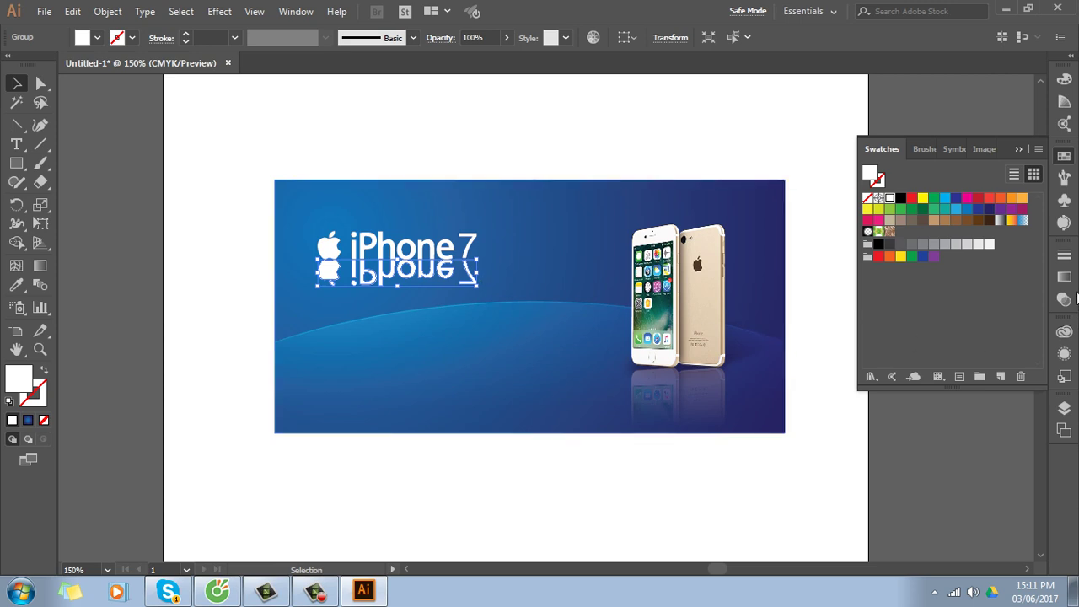
Give the reflection an opacity mask with Clip turned off
{"action": "left_click", "coordinate": [1064, 301]}
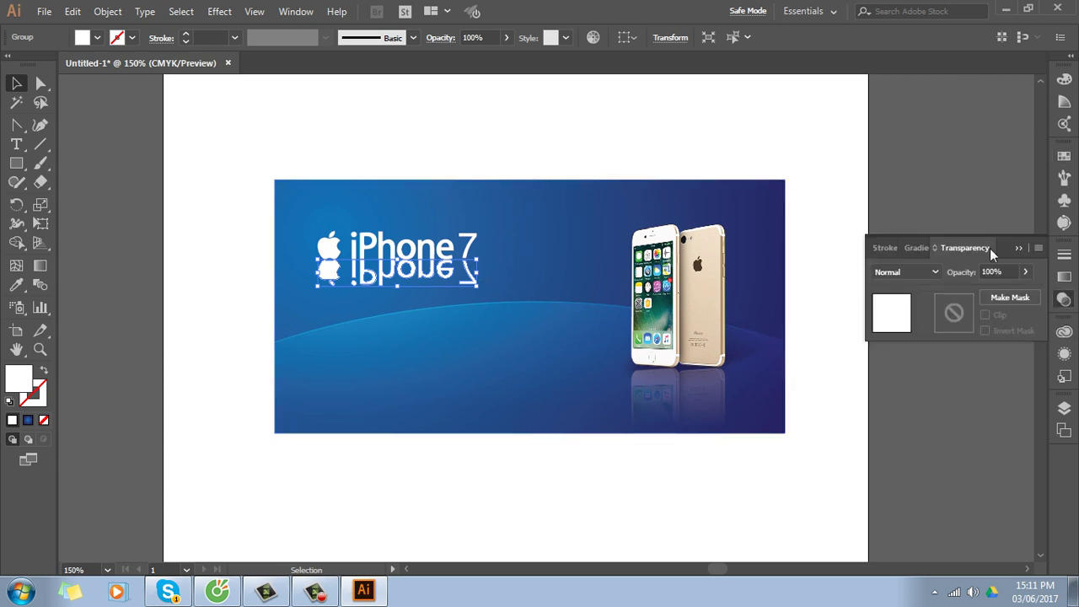
{"action": "double_click", "coordinate": [954, 315]}
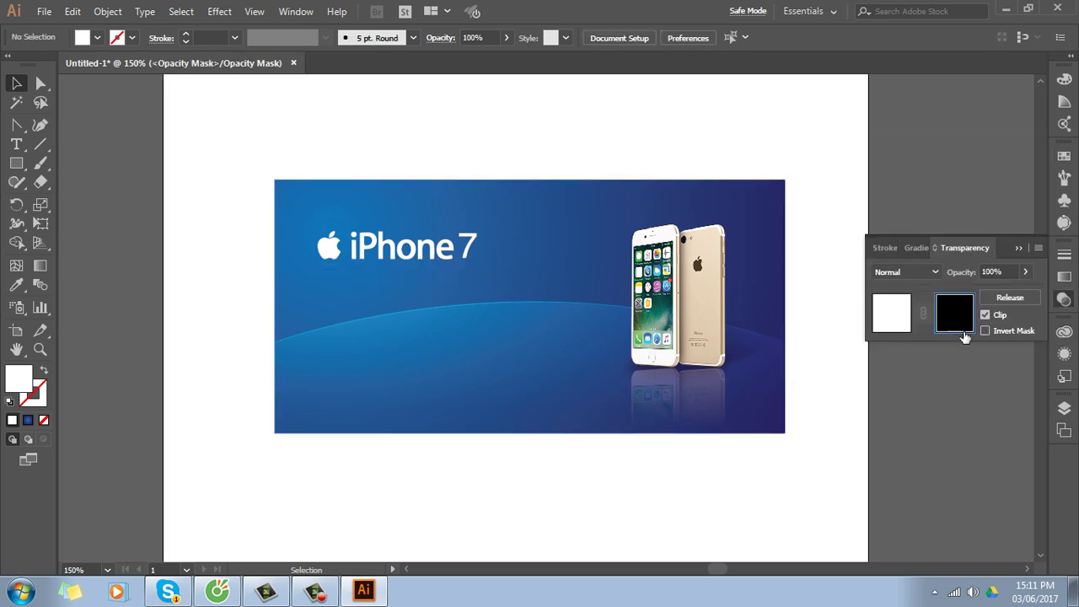
{"action": "left_click", "coordinate": [985, 315]}
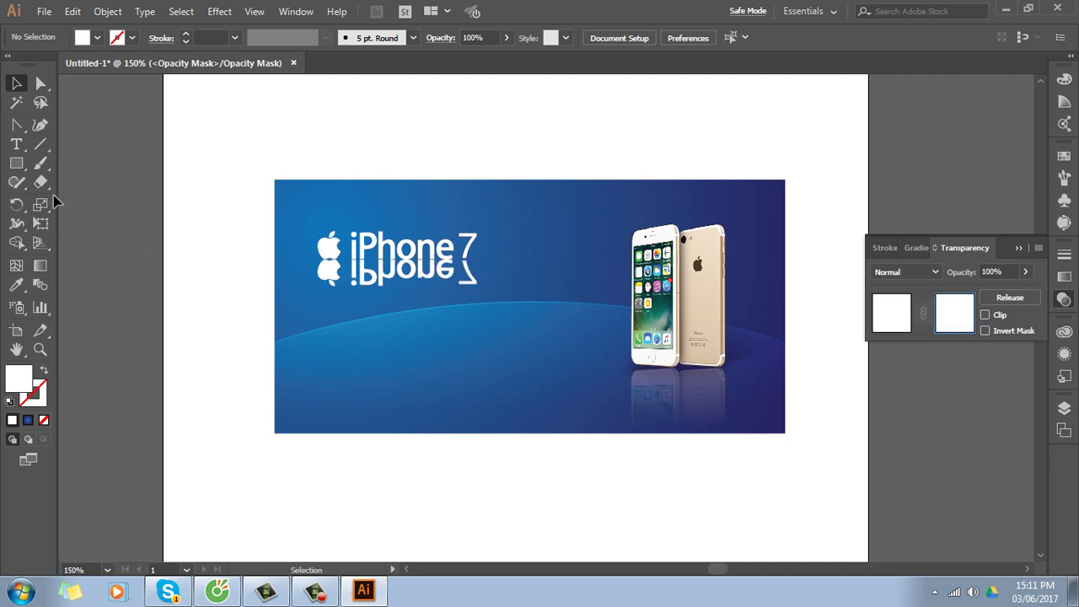
{"action": "left_click", "coordinate": [24, 169]}
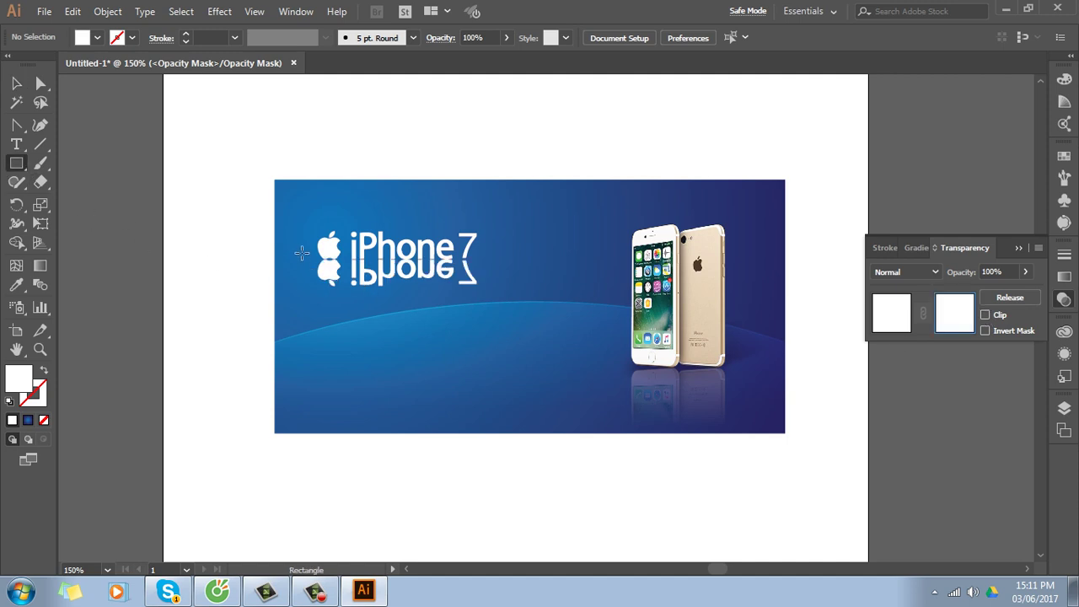
Fill a mask rectangle over the reflection with a top-to-bottom white-to-black linear gradient
{"action": "left_click_drag", "start_coordinate": [302, 253], "coordinate": [495, 293]}
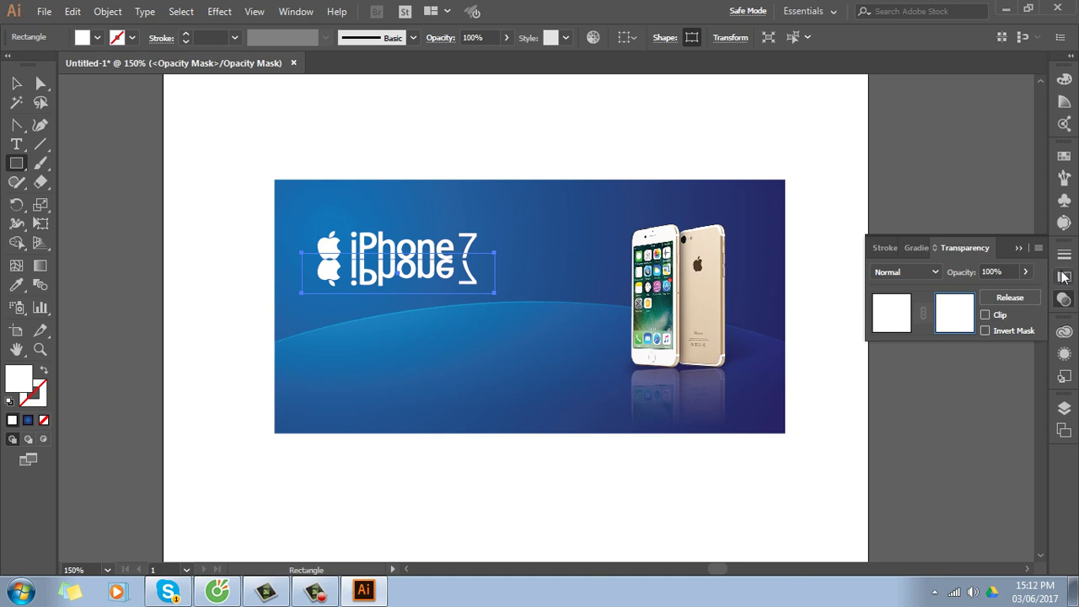
{"action": "left_click", "coordinate": [1064, 276]}
{"action": "left_click", "coordinate": [1012, 363]}
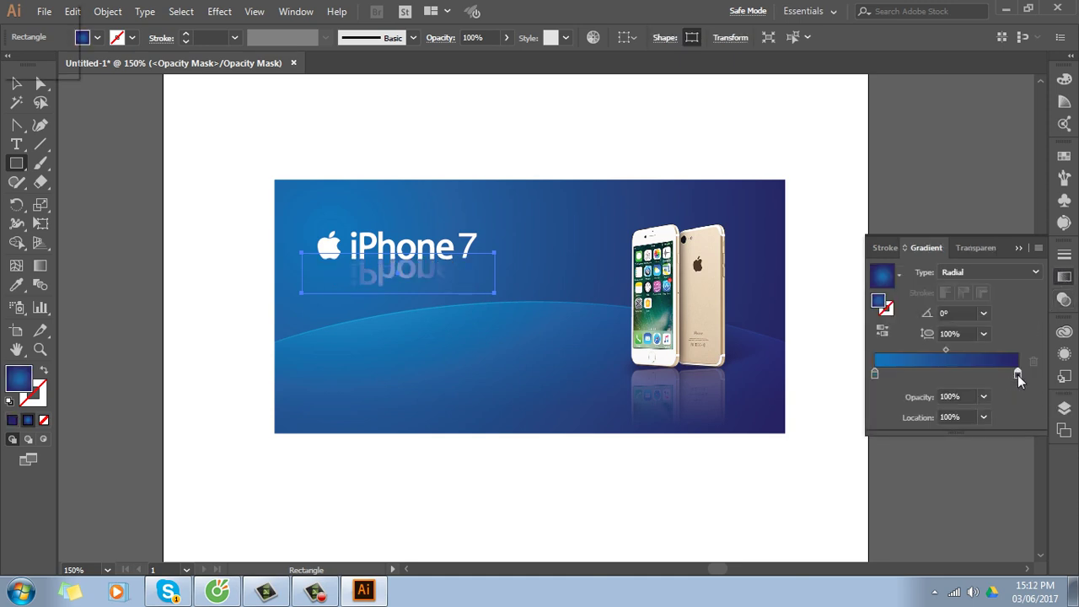
{"action": "double_click", "coordinate": [1018, 376]}
{"action": "left_click", "coordinate": [844, 424]}
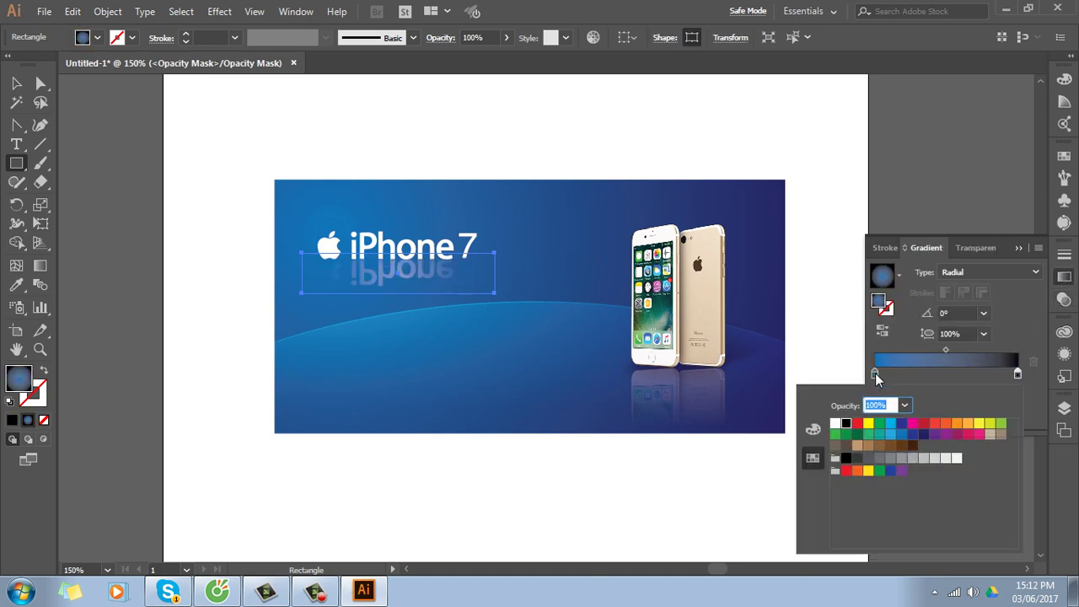
{"action": "left_click", "coordinate": [835, 424]}
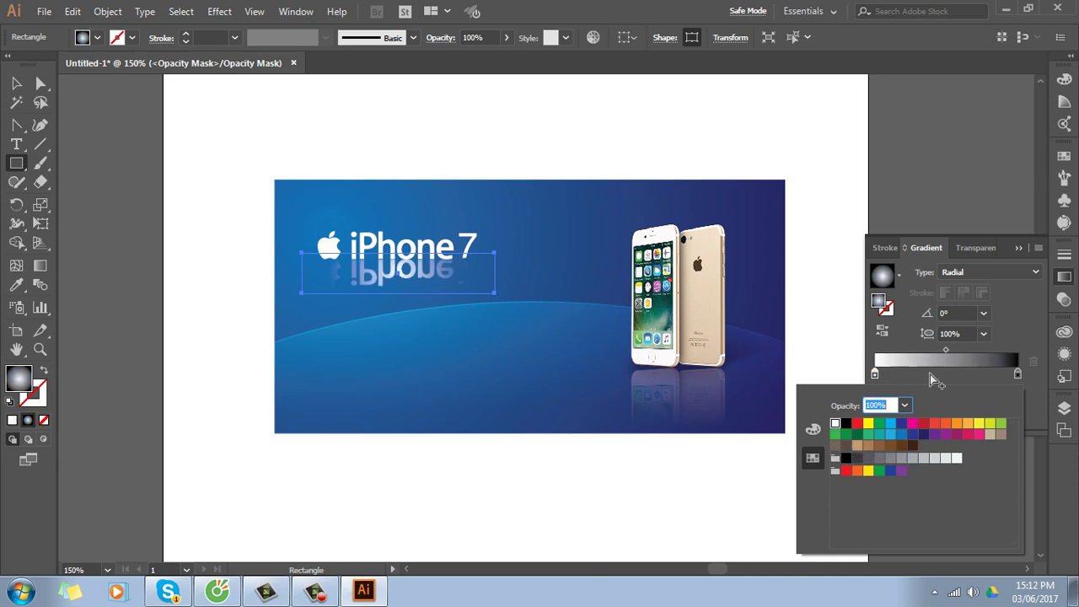
{"action": "left_click", "coordinate": [1016, 273]}
{"action": "left_click", "coordinate": [994, 291]}
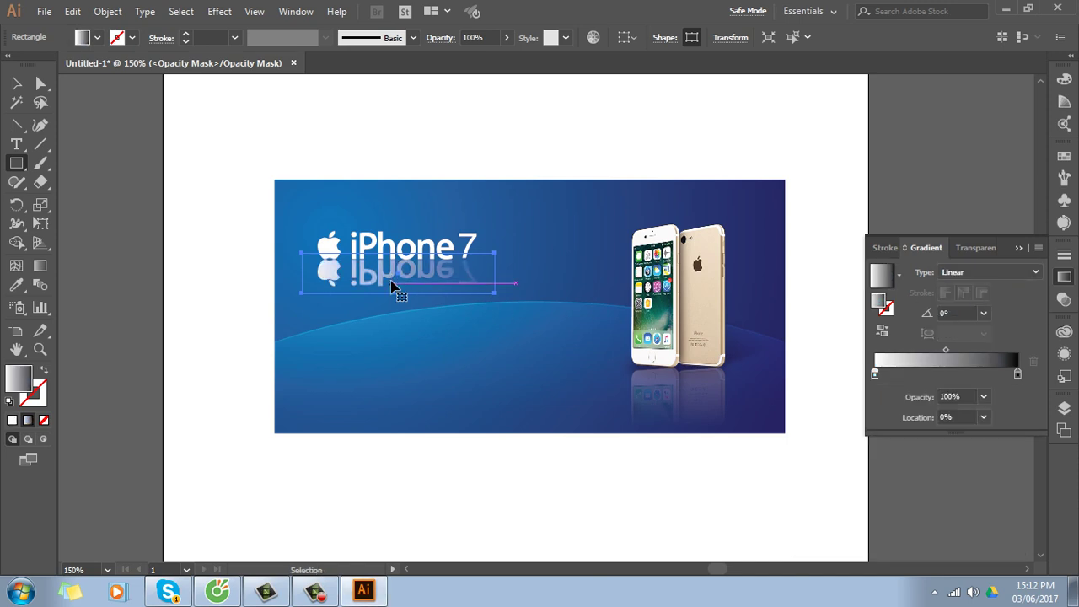
{"action": "key", "text": "ctrl+plus"}
{"action": "key", "text": "ctrl+plus"}
{"action": "key", "text": "g"}
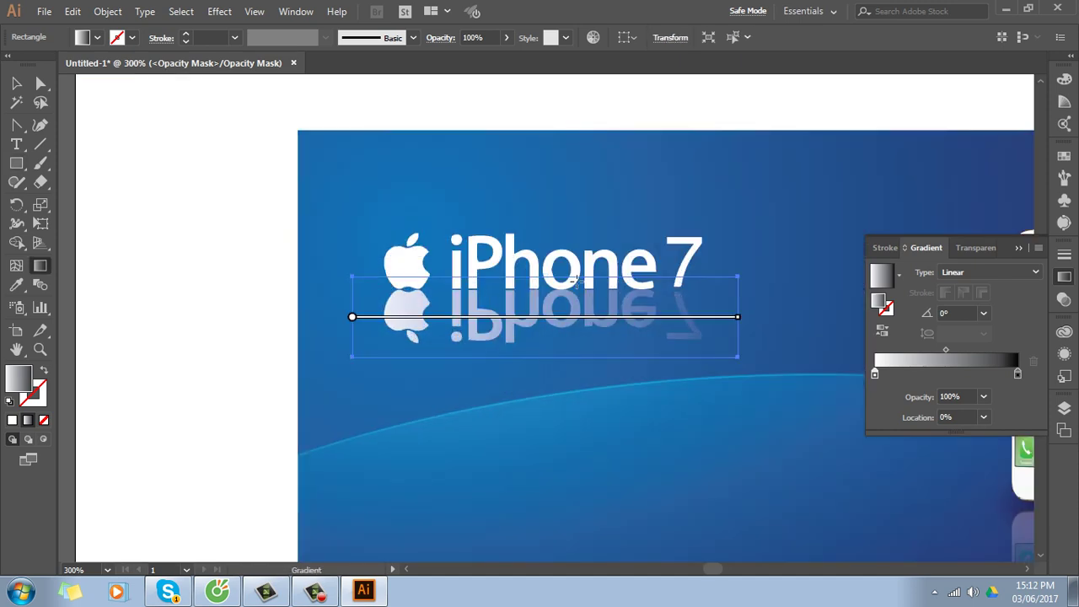
{"action": "left_click_drag", "start_coordinate": [566, 251], "coordinate": [566, 319]}
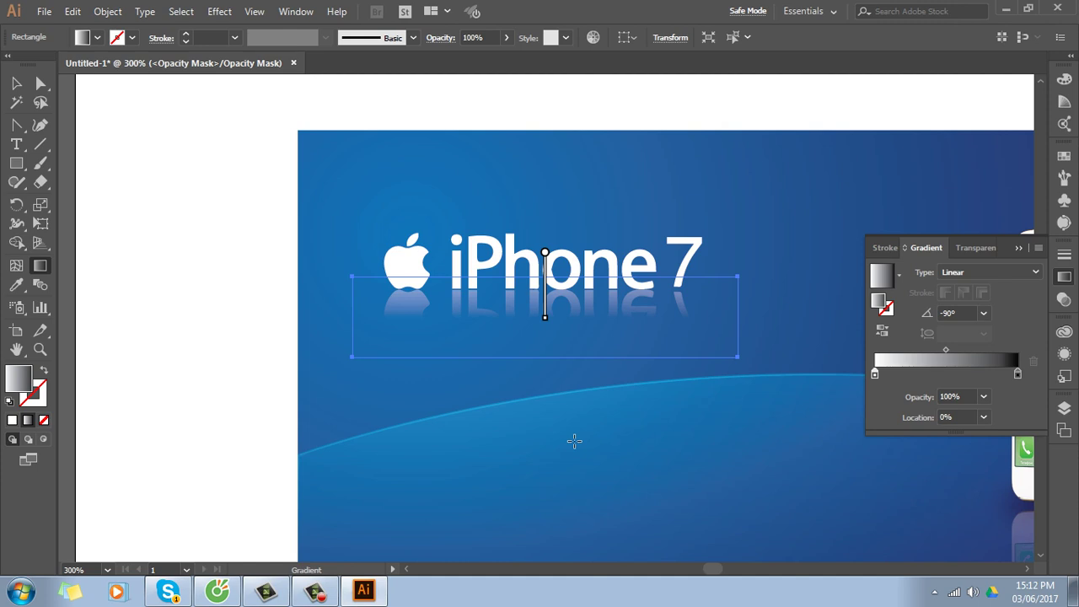
Exit mask editing and set the reflection's blend mode to Overlay
{"action": "left_click", "coordinate": [1064, 301]}
{"action": "left_click", "coordinate": [885, 319]}
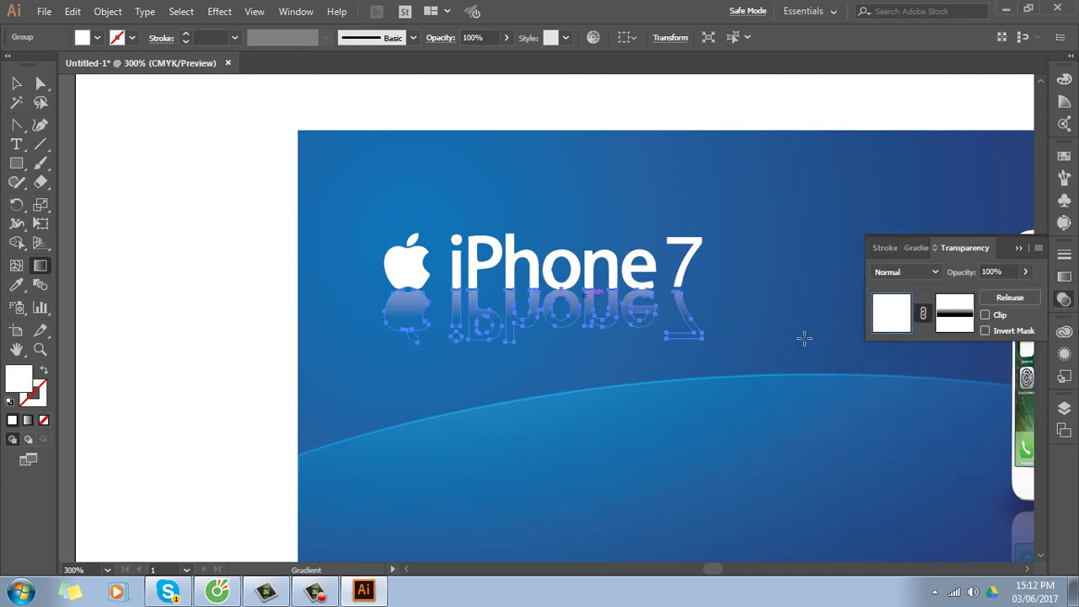
{"action": "left_click", "coordinate": [17, 84]}
{"action": "left_click", "coordinate": [635, 373]}
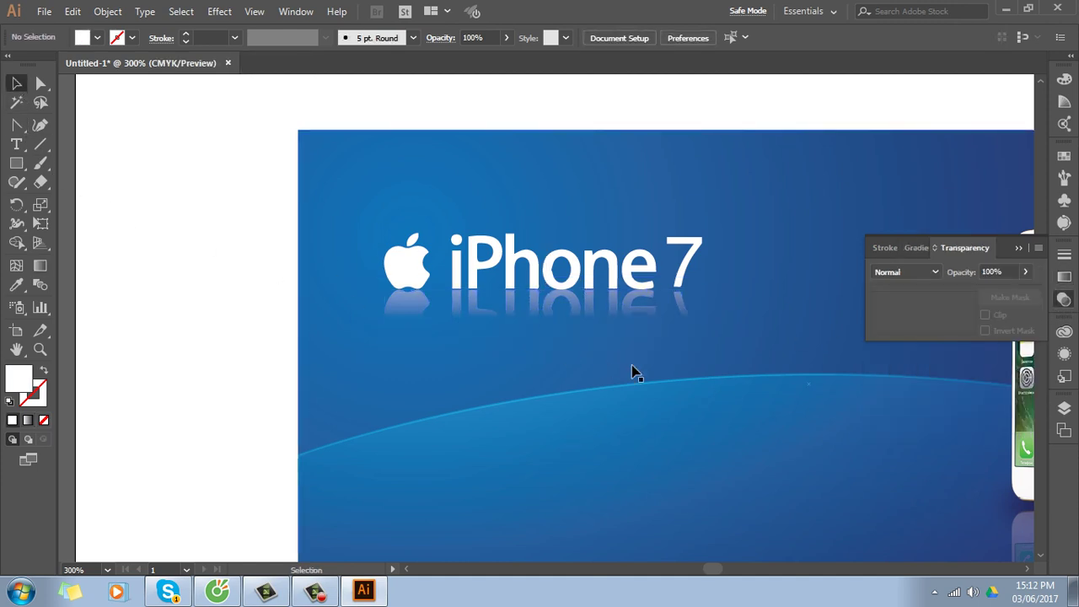
{"action": "left_click", "coordinate": [661, 317]}
{"action": "left_click", "coordinate": [906, 271]}
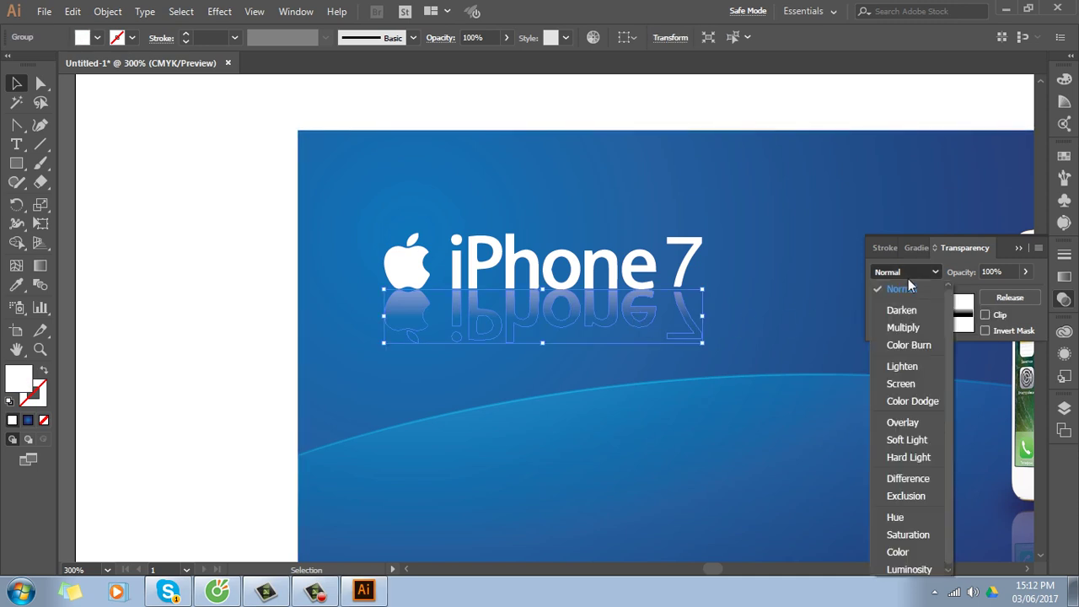
{"action": "left_click", "coordinate": [903, 422]}
{"action": "left_click", "coordinate": [202, 365]}
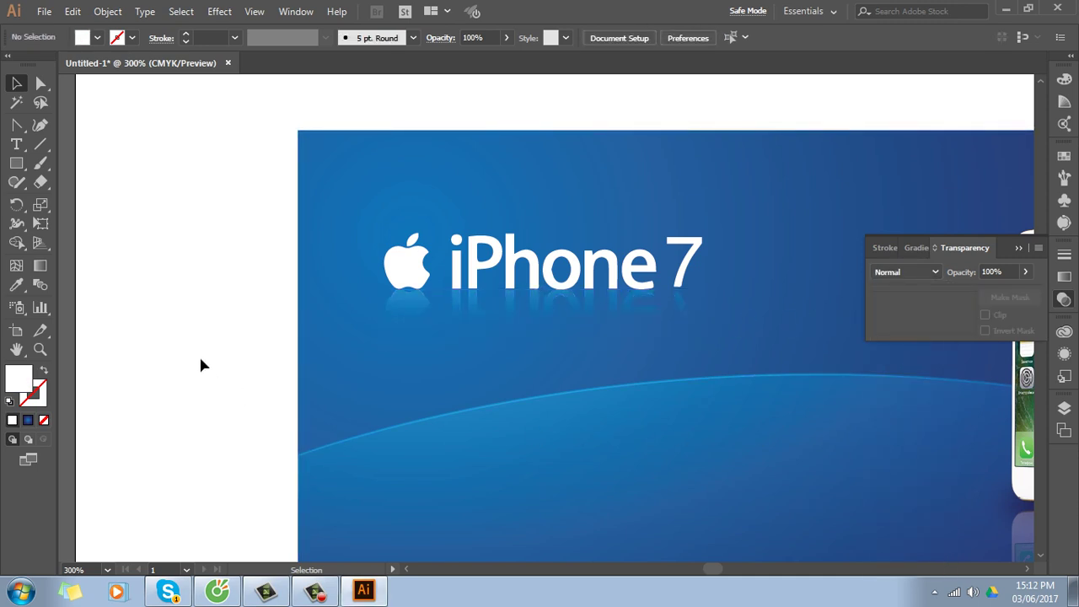
{"action": "key", "text": "ctrl+minus"}
Move the ellipse shadow under the iPhone 7 title, flattened and widened to about 139.9 × 7.2 pt
{"action": "left_click_drag", "start_coordinate": [568, 450], "coordinate": [493, 443]}
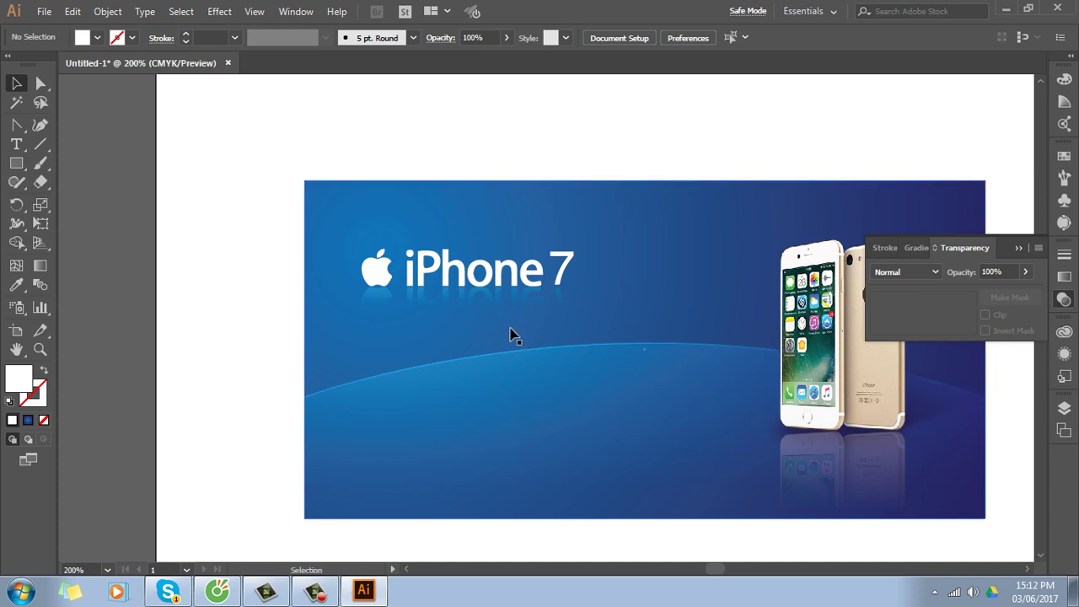
{"action": "left_click", "coordinate": [18, 179]}
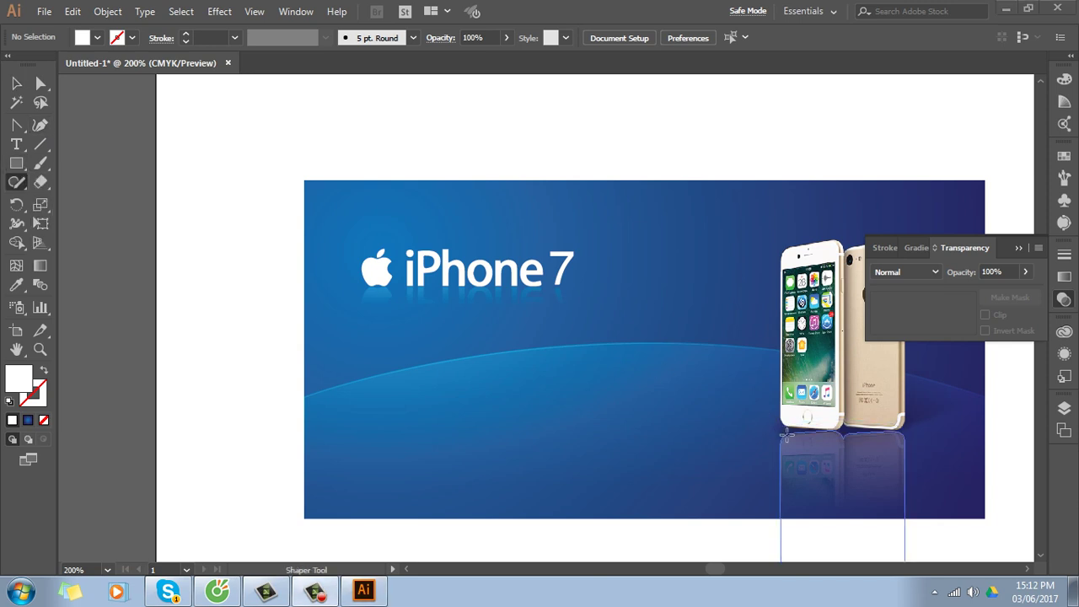
{"action": "key", "text": "v"}
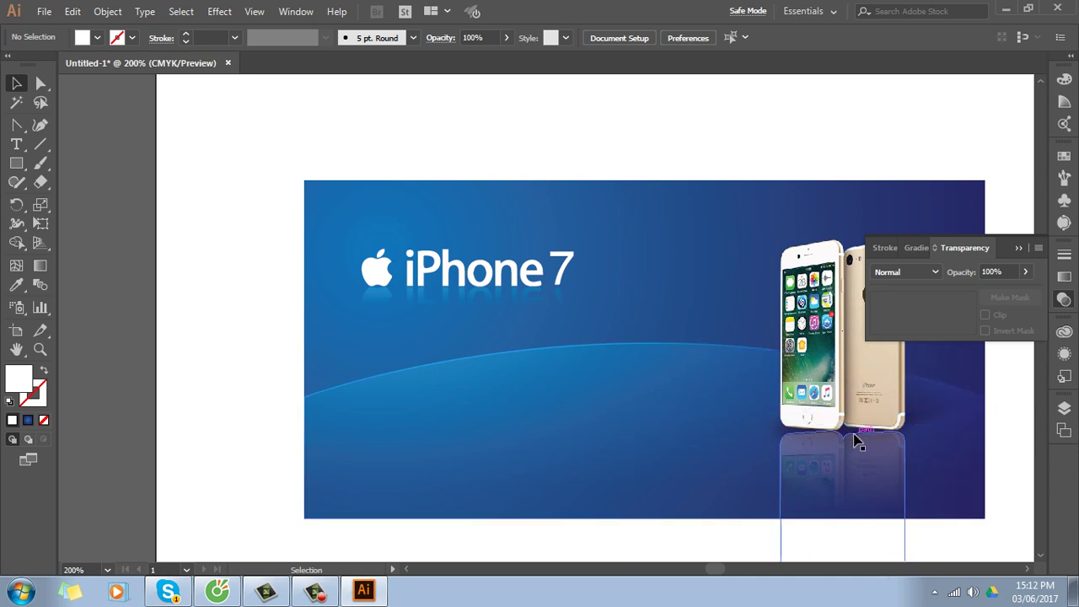
{"action": "left_click_drag", "start_coordinate": [785, 436], "coordinate": [364, 292]}
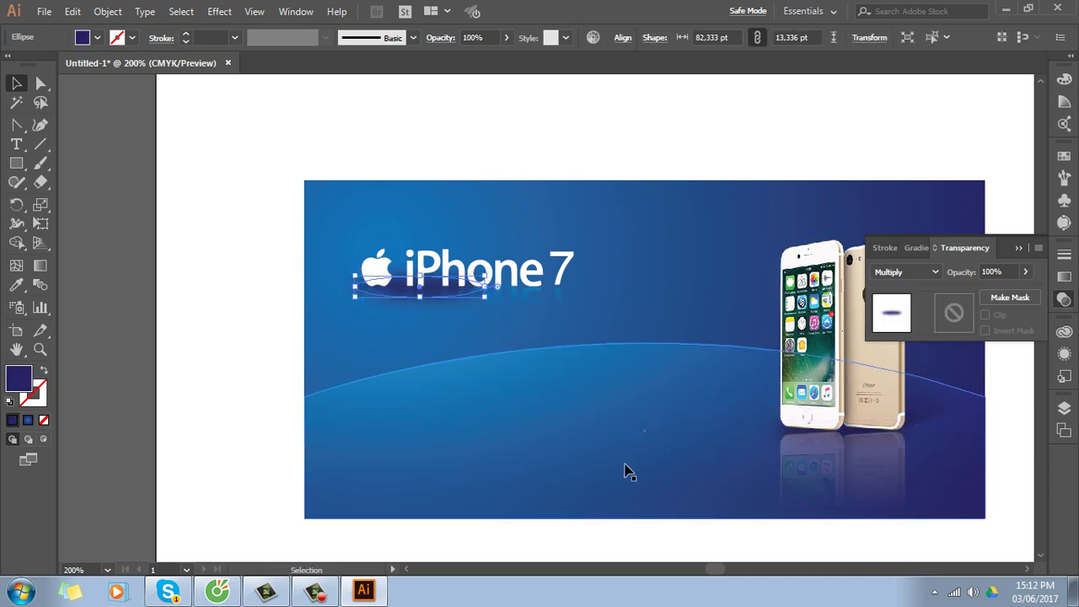
{"action": "key", "text": "ctrl+plus"}
{"action": "left_click_drag", "start_coordinate": [546, 295], "coordinate": [563, 327]}
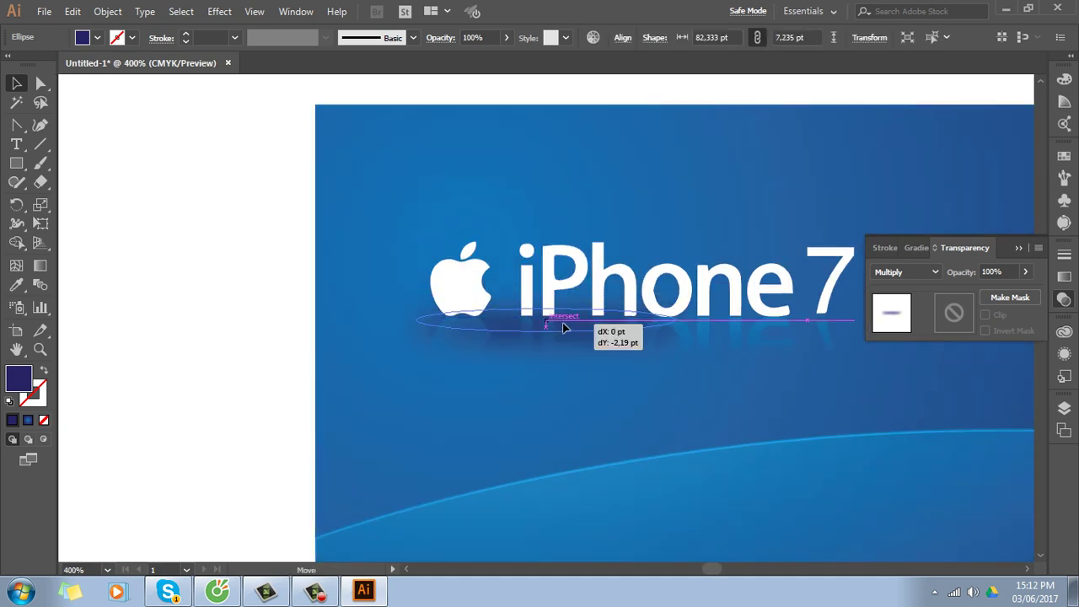
{"action": "left_click_drag", "start_coordinate": [686, 320], "coordinate": [860, 318]}
{"action": "left_click_drag", "start_coordinate": [729, 394], "coordinate": [689, 379]}
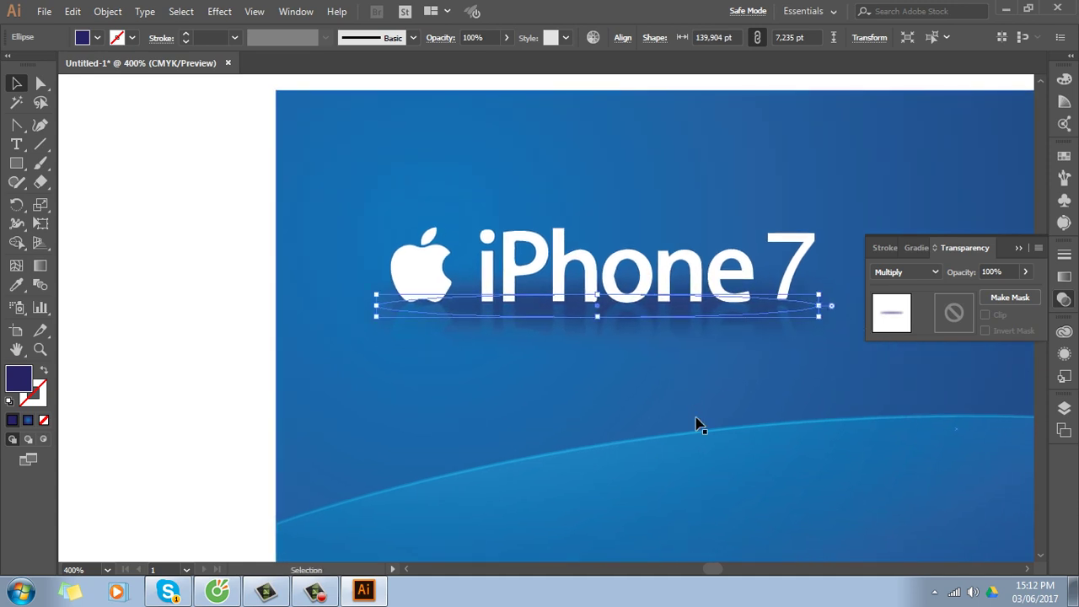
Set the shadow ellipse's opacity to 41%, keeping its original stacking order
{"action": "key", "text": "a"}
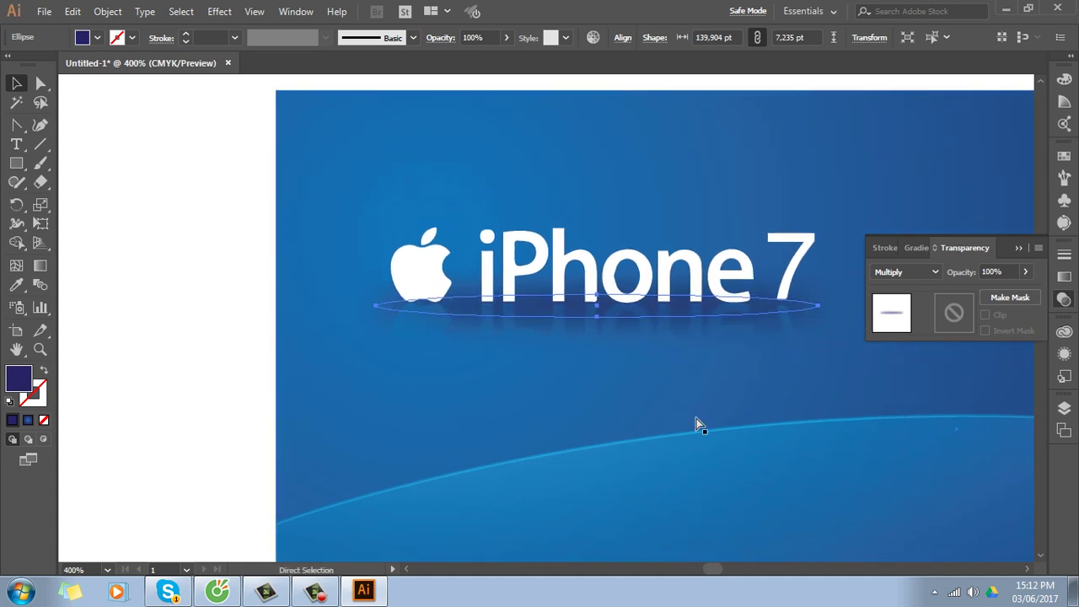
{"action": "key", "text": "ctrl+["}
{"action": "key", "text": "ctrl+z"}
{"action": "key", "text": "v"}
{"action": "left_click", "coordinate": [1025, 273]}
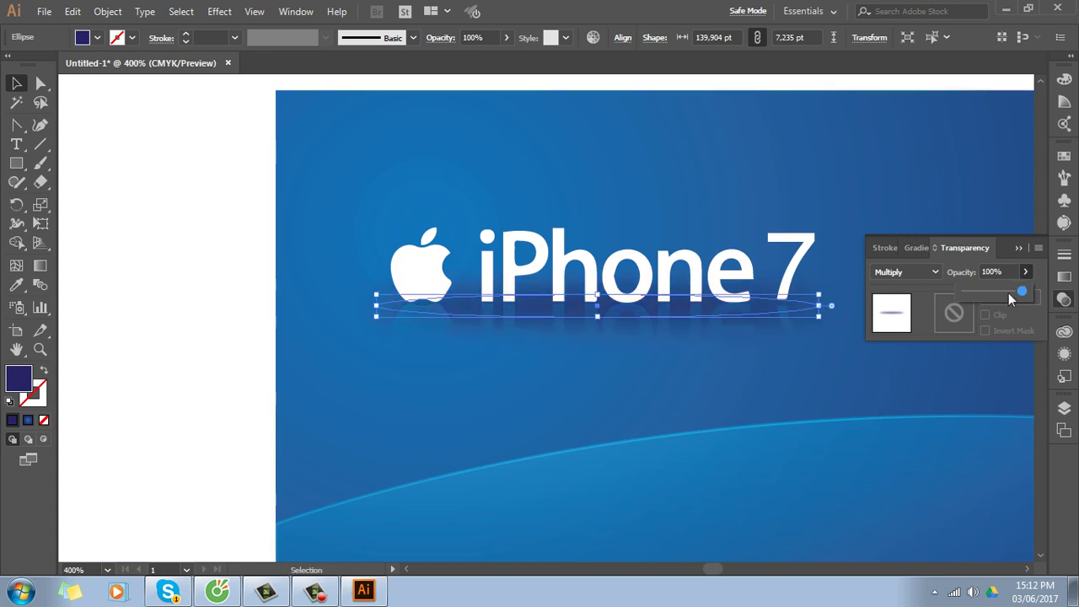
{"action": "left_click_drag", "start_coordinate": [1012, 293], "coordinate": [986, 295]}
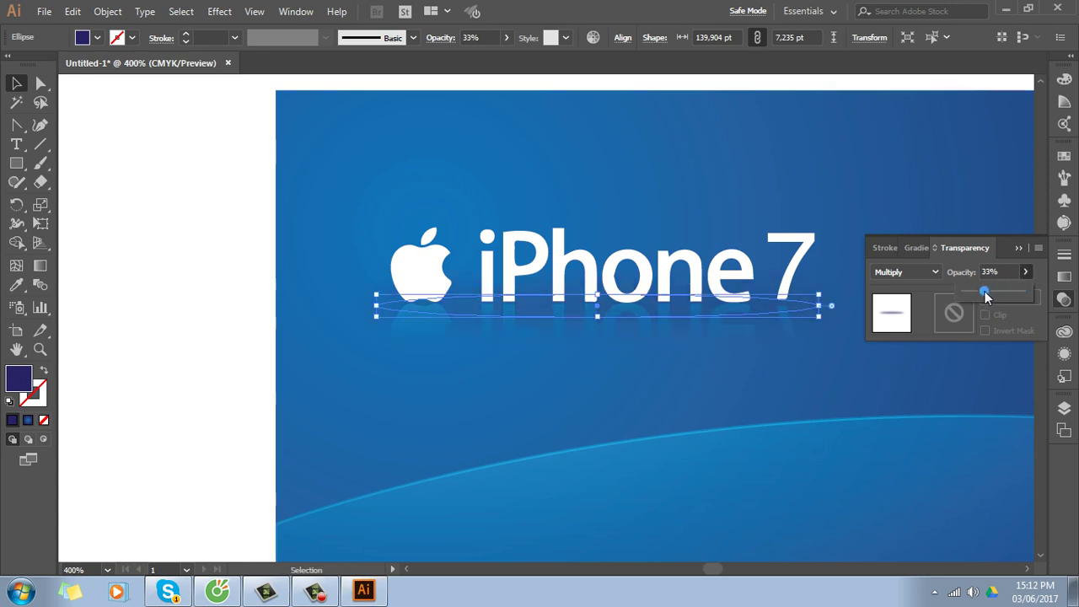
{"action": "left_click", "coordinate": [211, 274]}
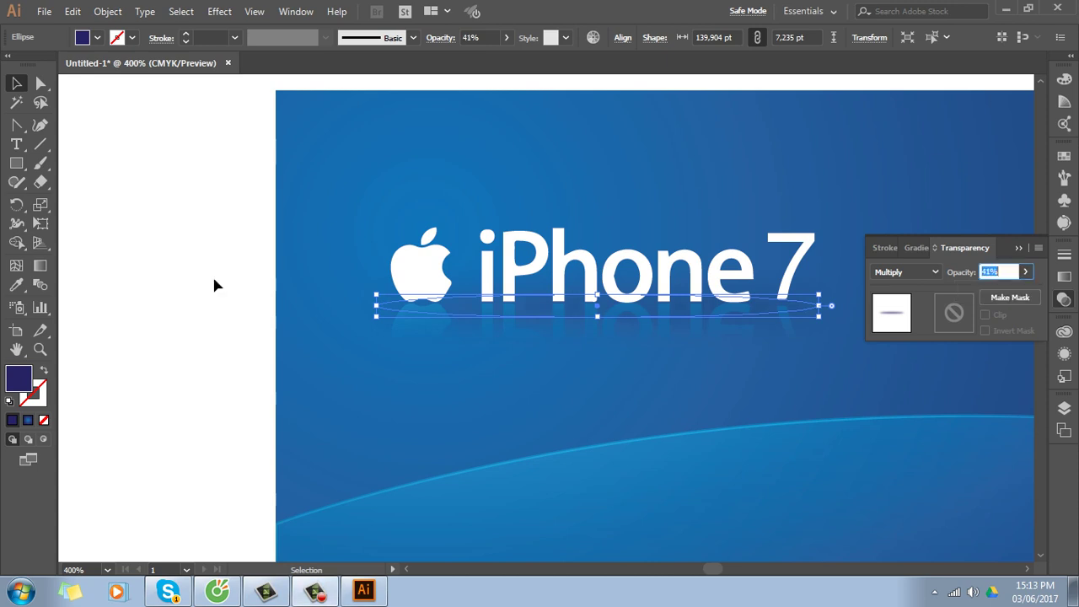
Type four lines of placeholder text below the iPhone 7 title on the banner
{"action": "key", "text": "ctrl+minus"}
{"action": "key", "text": "ctrl+minus"}
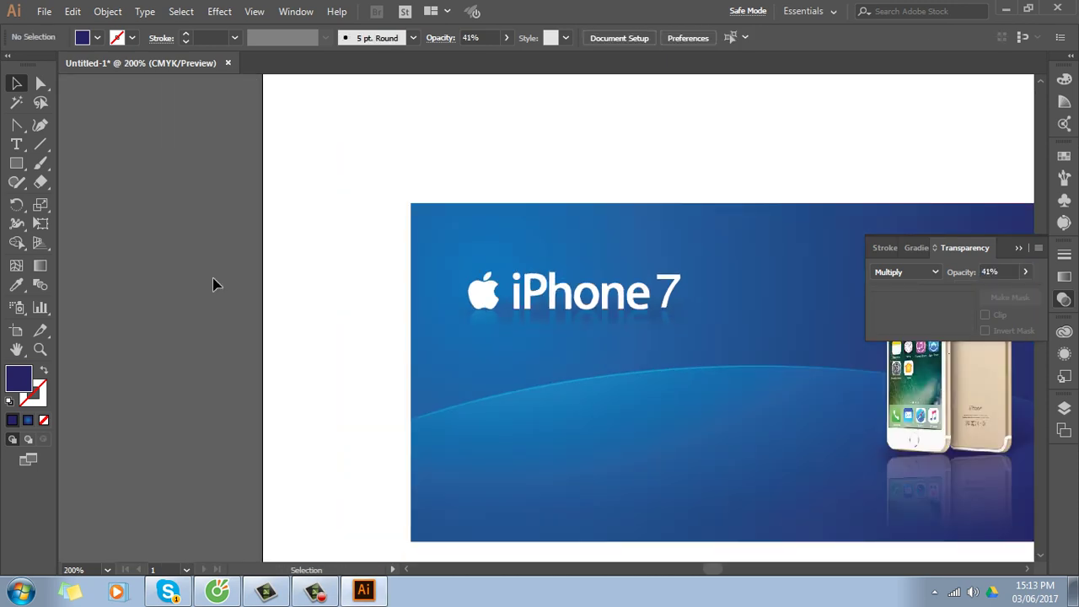
{"action": "left_click_drag", "start_coordinate": [696, 419], "coordinate": [600, 410]}
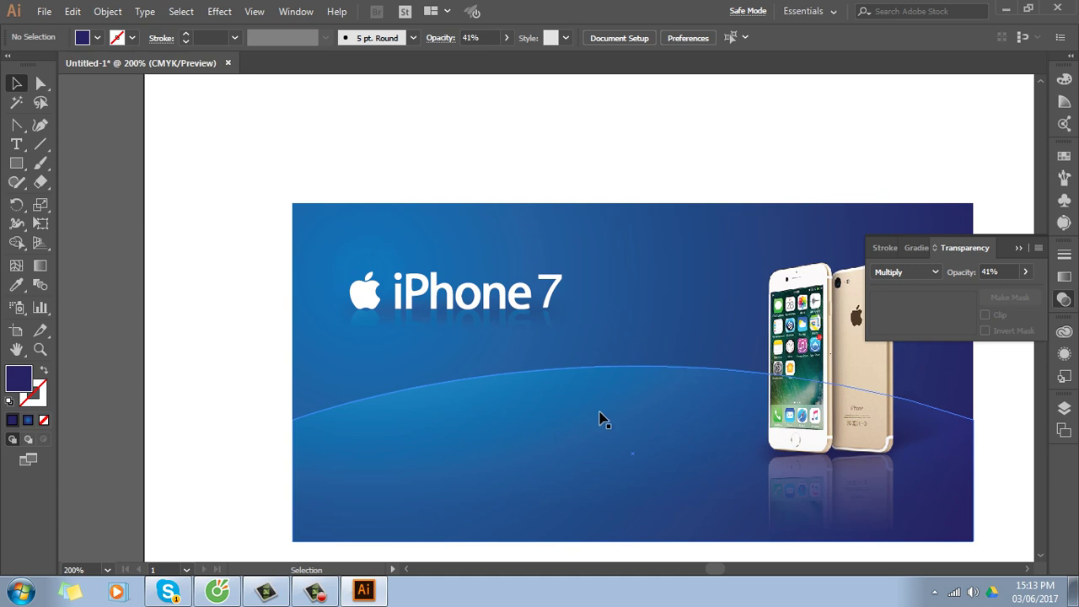
{"action": "left_click_drag", "start_coordinate": [589, 470], "coordinate": [479, 403]}
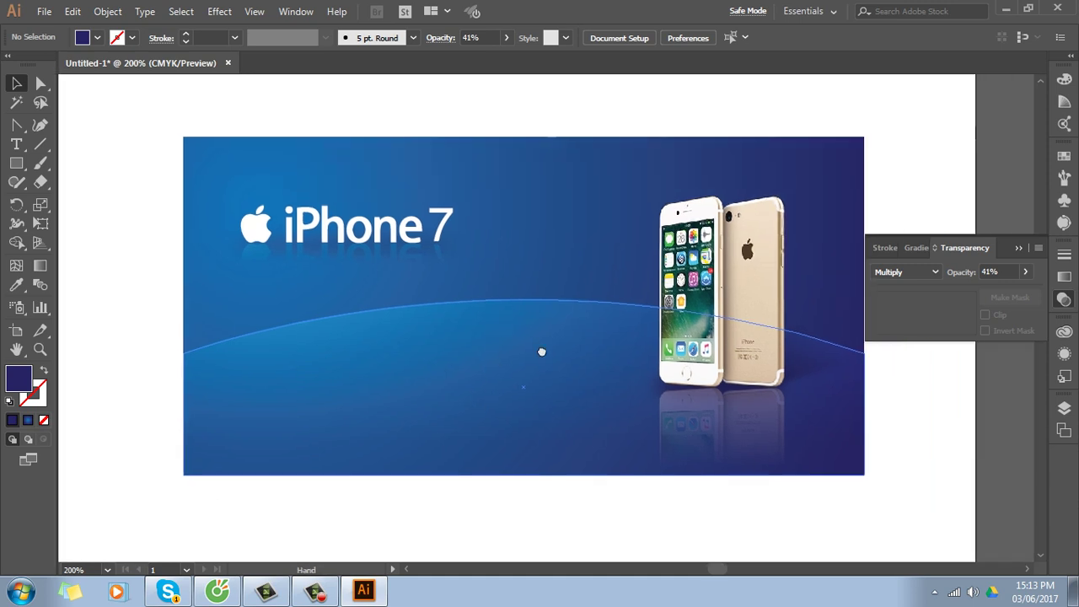
{"action": "key", "text": "t"}
{"action": "left_click", "coordinate": [255, 278]}
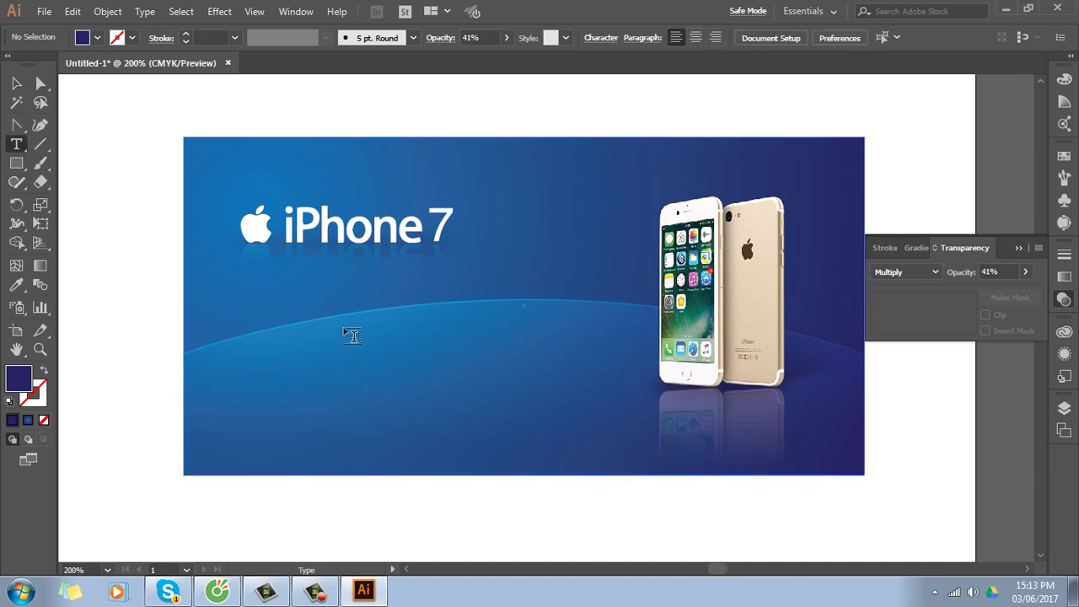
{"action": "type", "text": "skdfgaskdgf"}
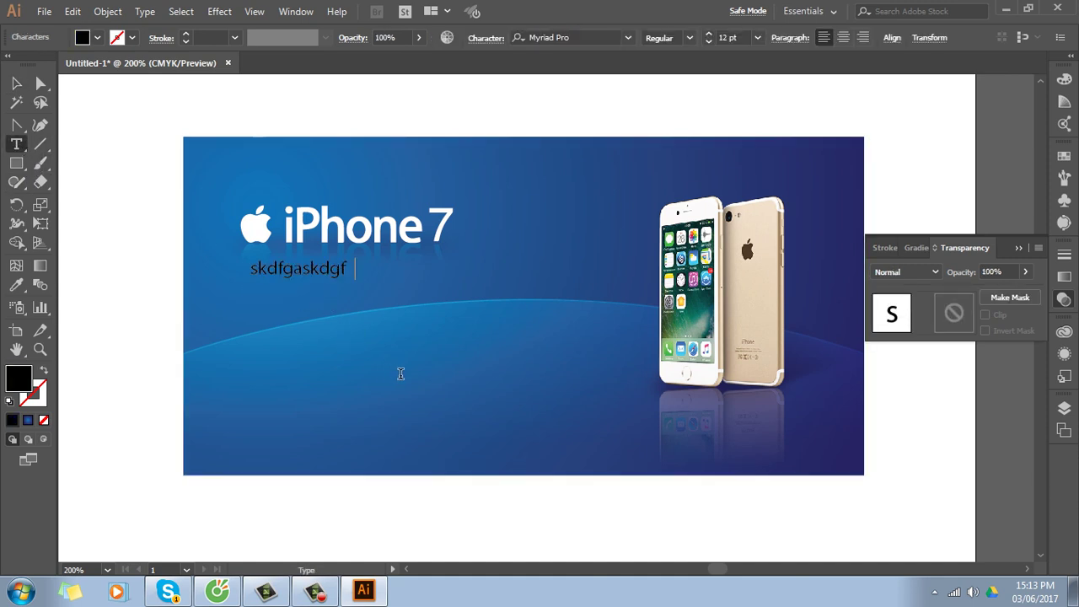
{"action": "type", "text": "ksdajfkdsjgfdskajf"}
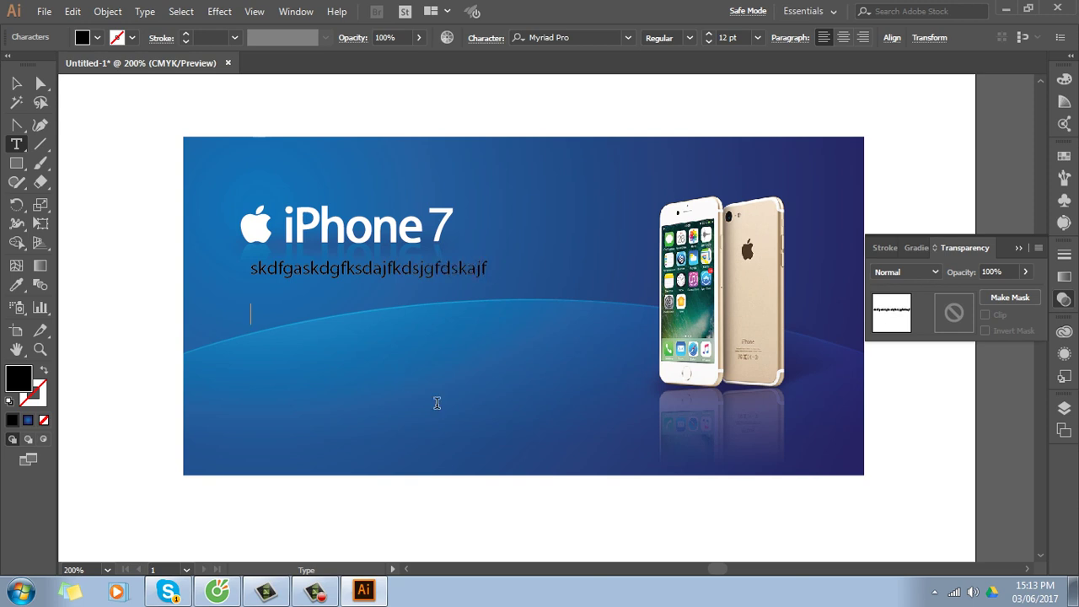
{"action": "type", "text": " sdhfsdkhfaksdjfds"}
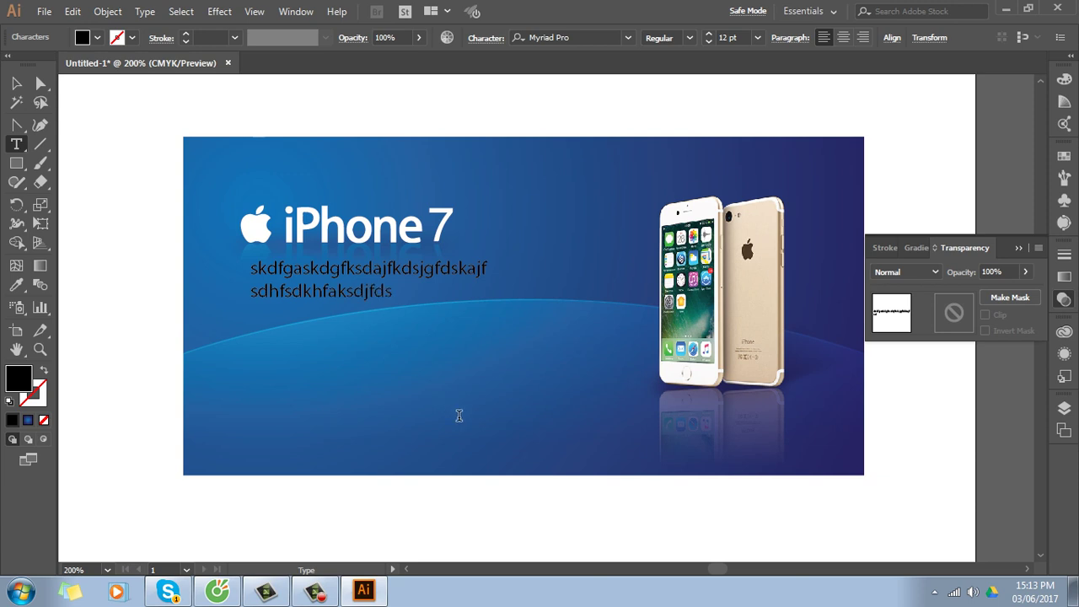
{"action": "type", "text": "f sdfasdhfkdahsfkjhadskfjds"}
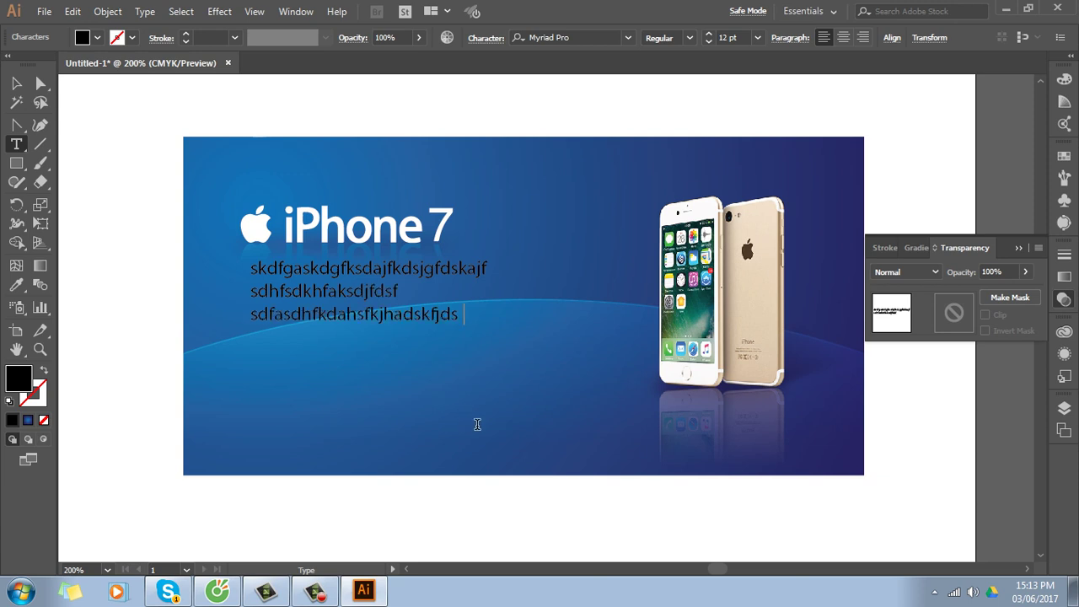
{"action": "type", "text": "f"}
{"action": "key", "text": "Return"}
{"action": "type", "text": "sdafkhaskfhdsafkds"}
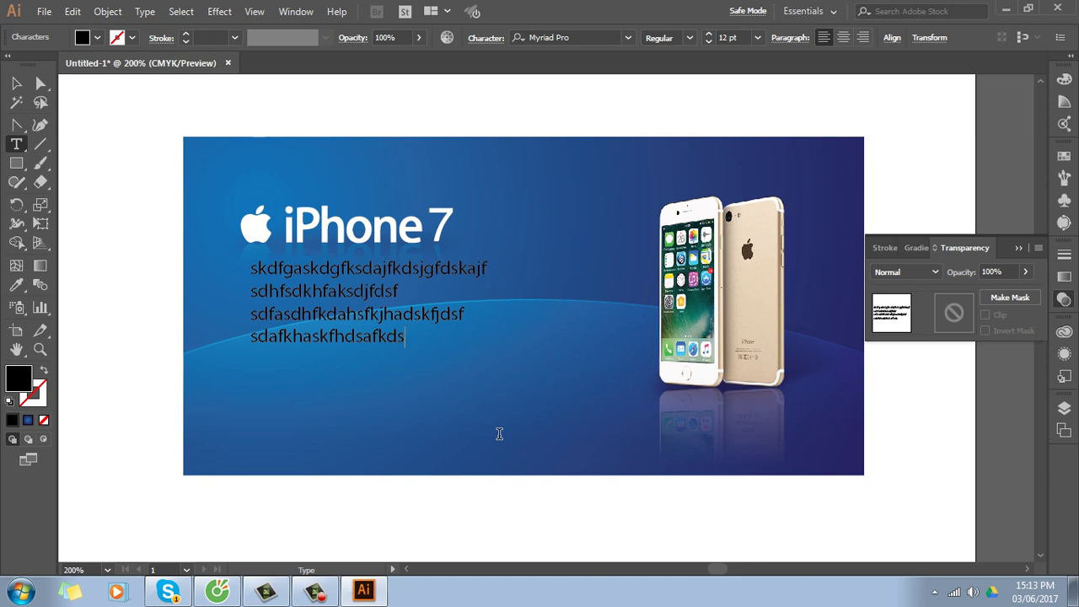
Colour the text block a lighter cyan and nudge it slightly lower-left
{"action": "left_click", "coordinate": [16, 83]}
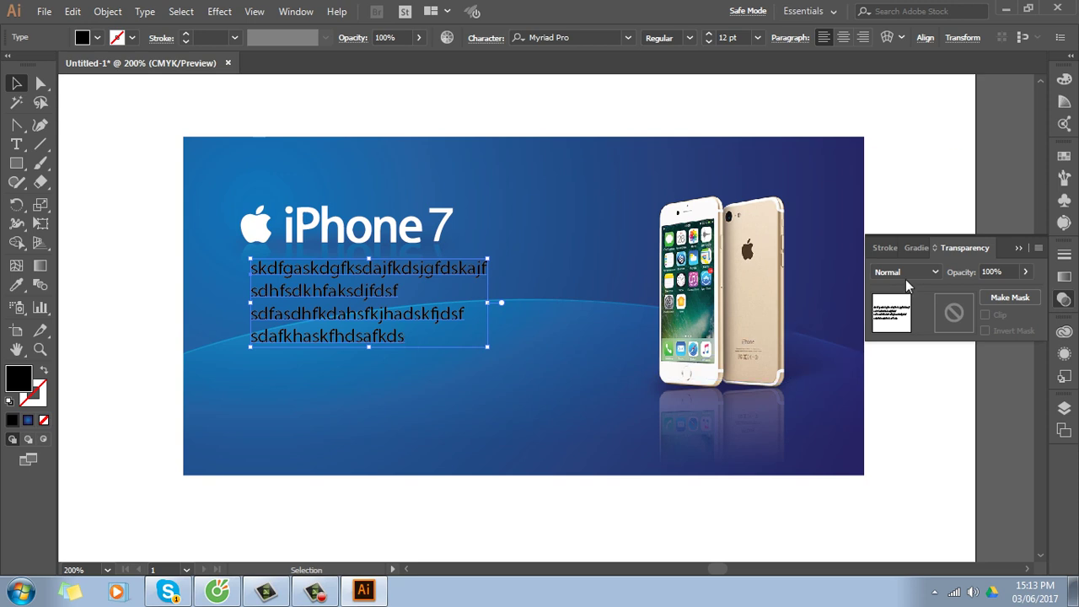
{"action": "left_click", "coordinate": [1064, 156]}
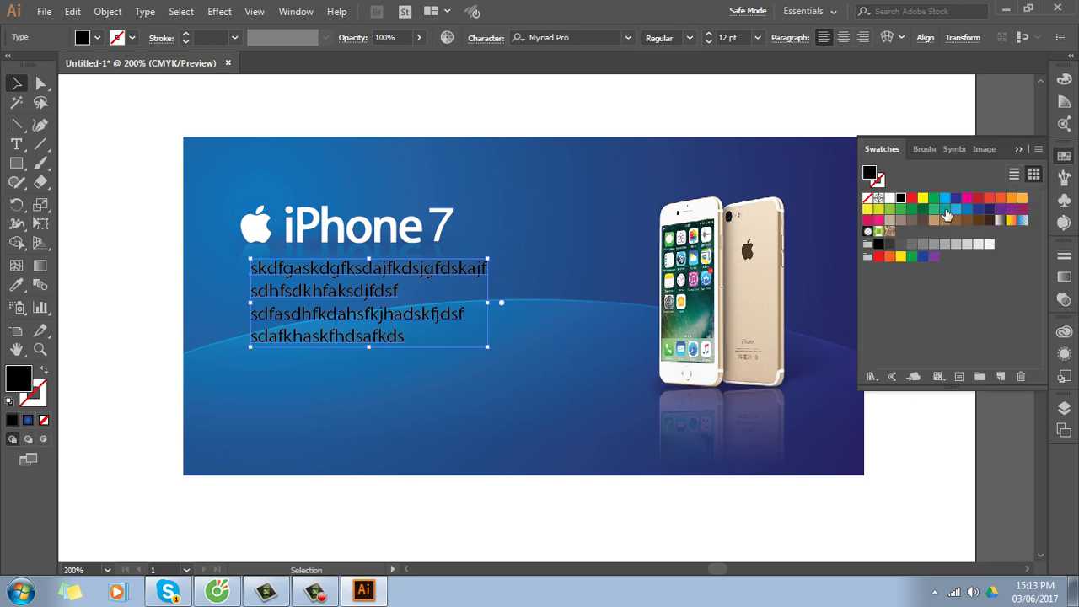
{"action": "left_click", "coordinate": [956, 208]}
{"action": "double_click", "coordinate": [21, 386]}
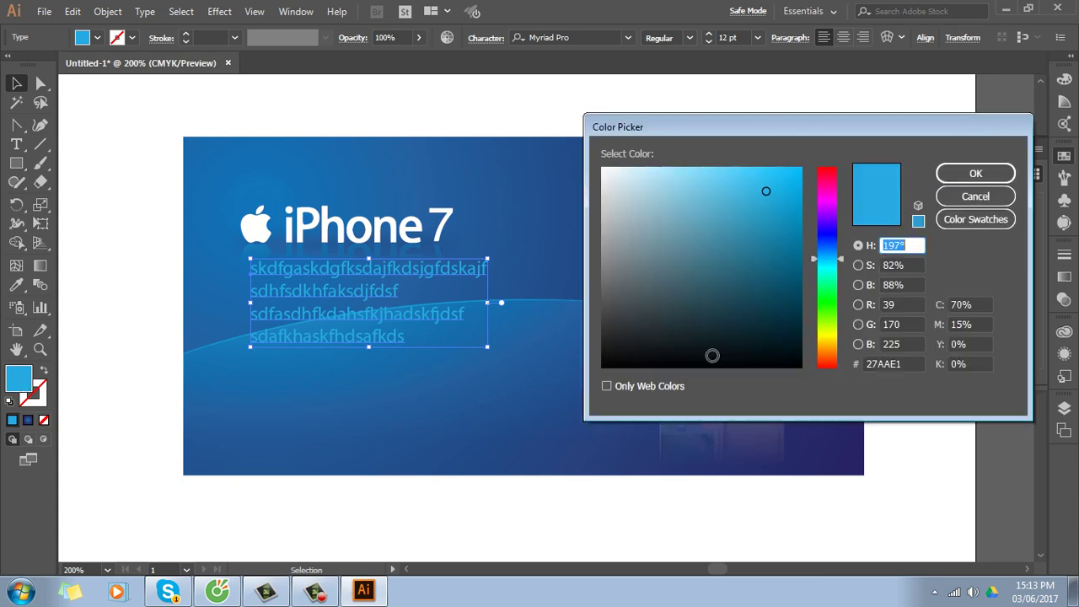
{"action": "left_click_drag", "start_coordinate": [634, 187], "coordinate": [672, 166]}
{"action": "left_click", "coordinate": [976, 173]}
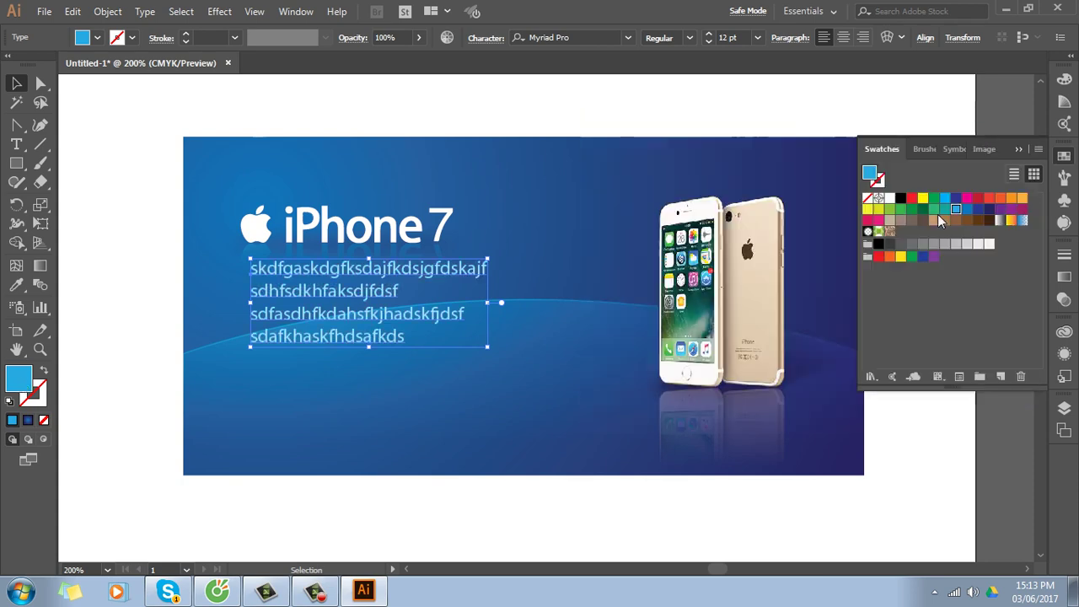
{"action": "left_click", "coordinate": [68, 248]}
{"action": "left_click_drag", "start_coordinate": [309, 269], "coordinate": [303, 301]}
{"action": "left_click", "coordinate": [16, 307]}
{"action": "left_click_drag", "start_coordinate": [301, 369], "coordinate": [282, 364]}
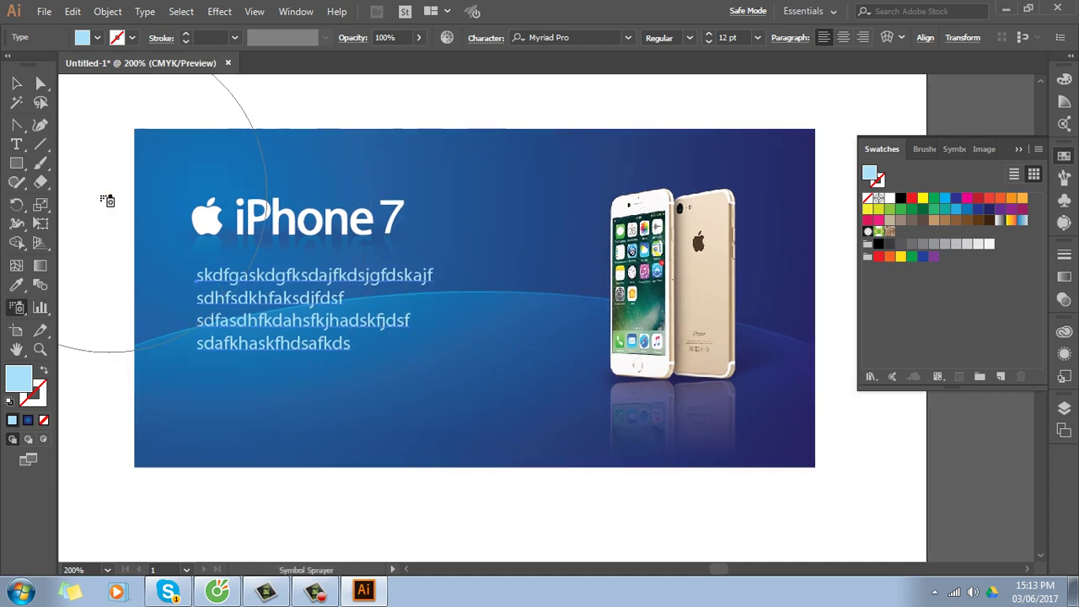
Draw a white circle to the right of the iPhone 7 title
{"action": "left_click", "coordinate": [16, 82]}
{"action": "left_click_drag", "start_coordinate": [13, 168], "coordinate": [68, 197]}
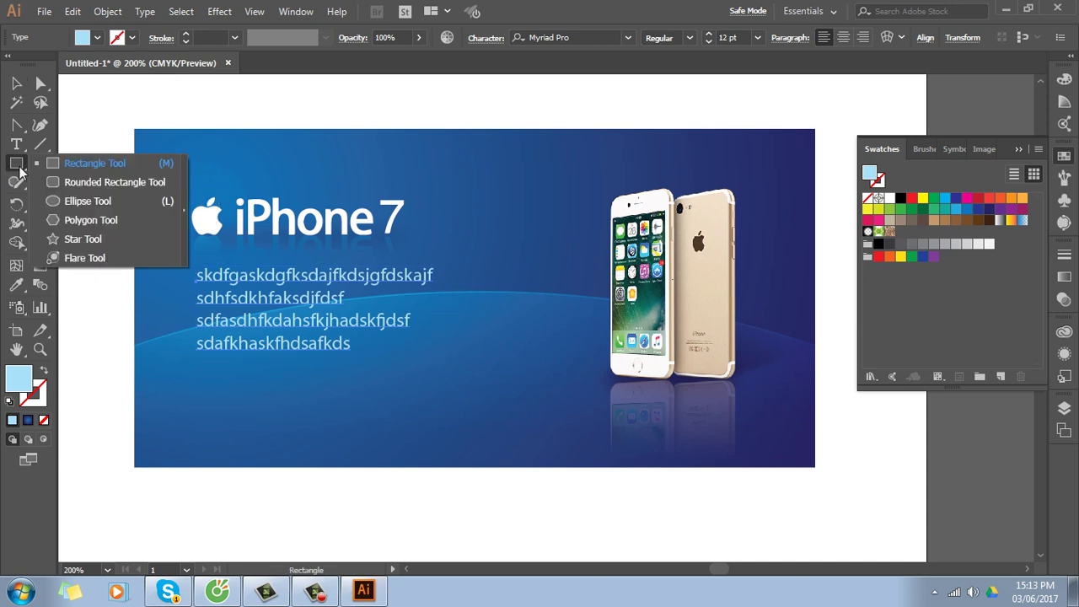
{"action": "left_click_drag", "start_coordinate": [480, 178], "coordinate": [567, 266]}
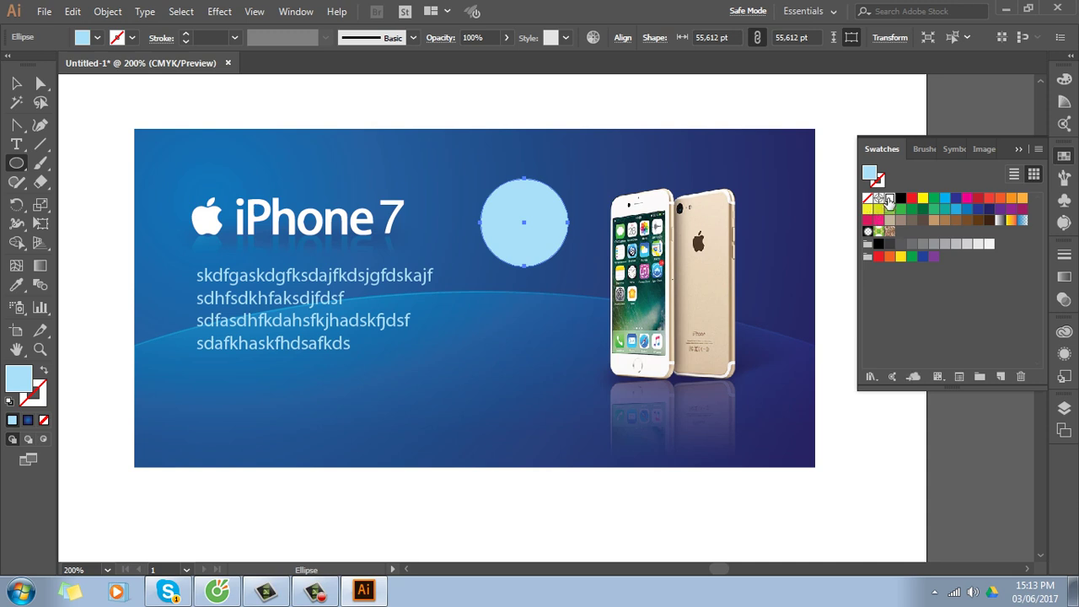
{"action": "left_click", "coordinate": [889, 198]}
Give the circle an unclipped opacity mask containing a rectangle that covers it
{"action": "left_click", "coordinate": [16, 85]}
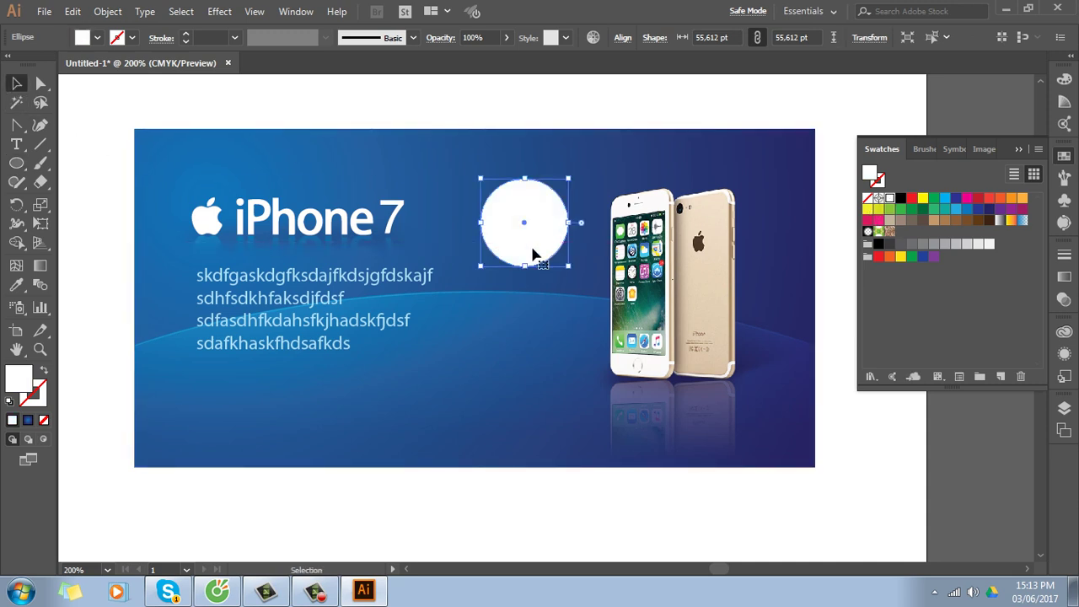
{"action": "left_click", "coordinate": [1064, 300]}
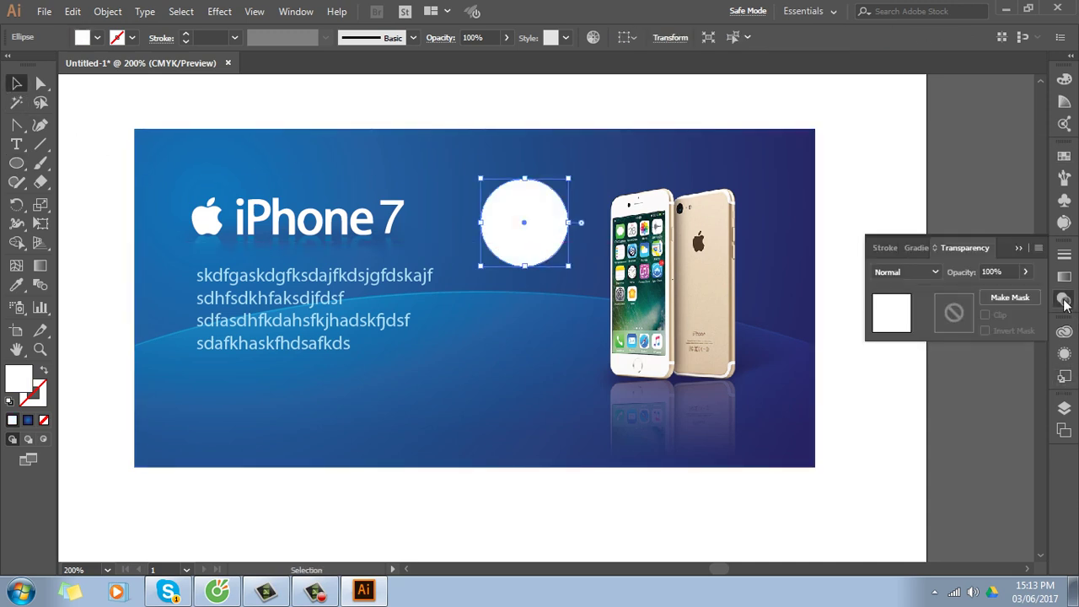
{"action": "double_click", "coordinate": [955, 314]}
{"action": "left_click", "coordinate": [986, 316]}
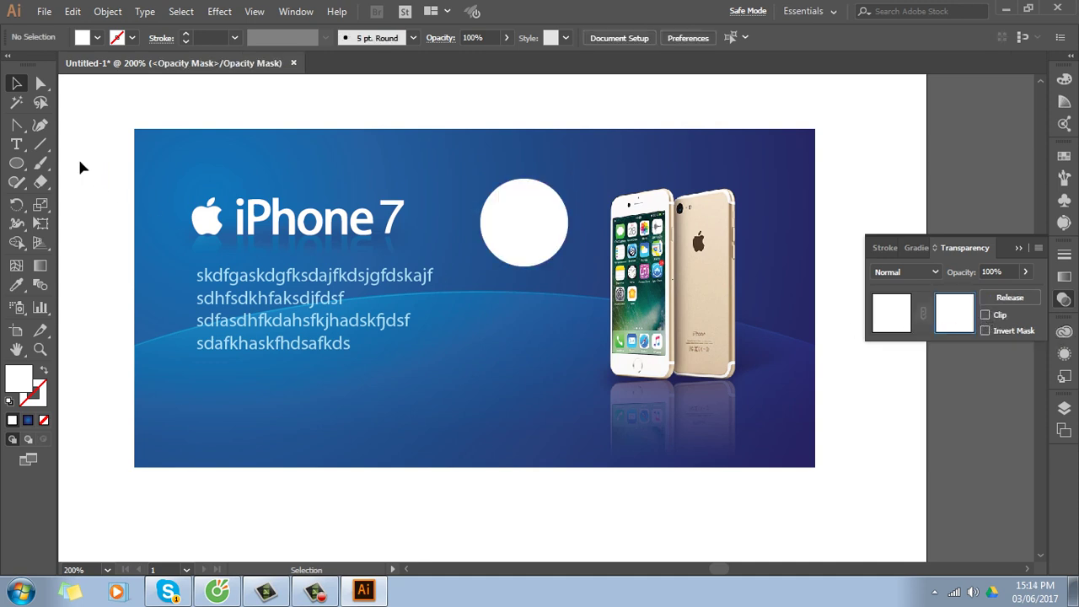
{"action": "left_click_drag", "start_coordinate": [16, 162], "coordinate": [68, 161]}
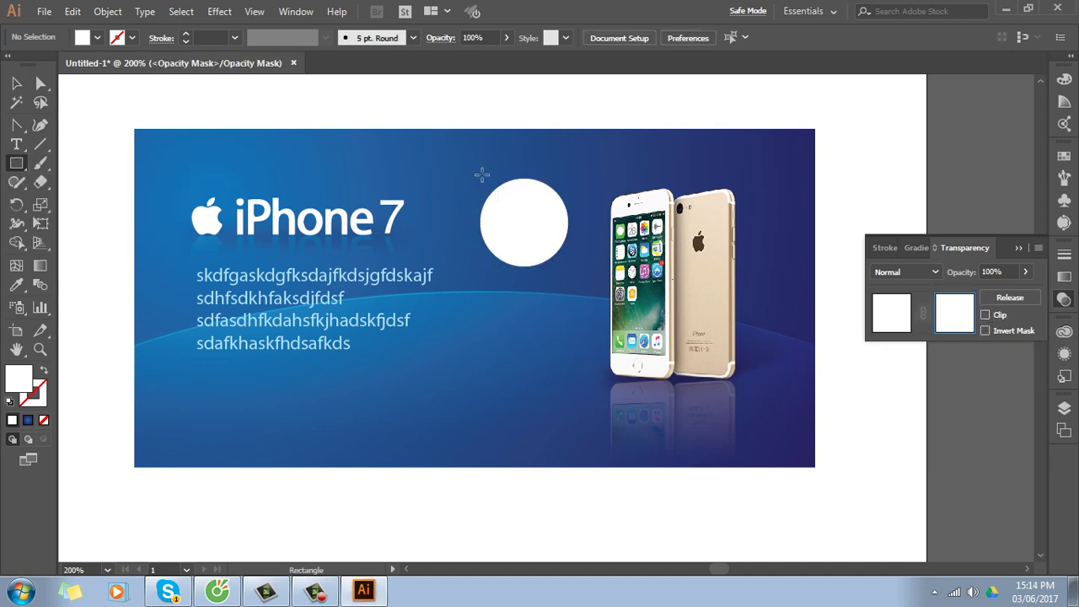
{"action": "left_click_drag", "start_coordinate": [469, 161], "coordinate": [580, 283]}
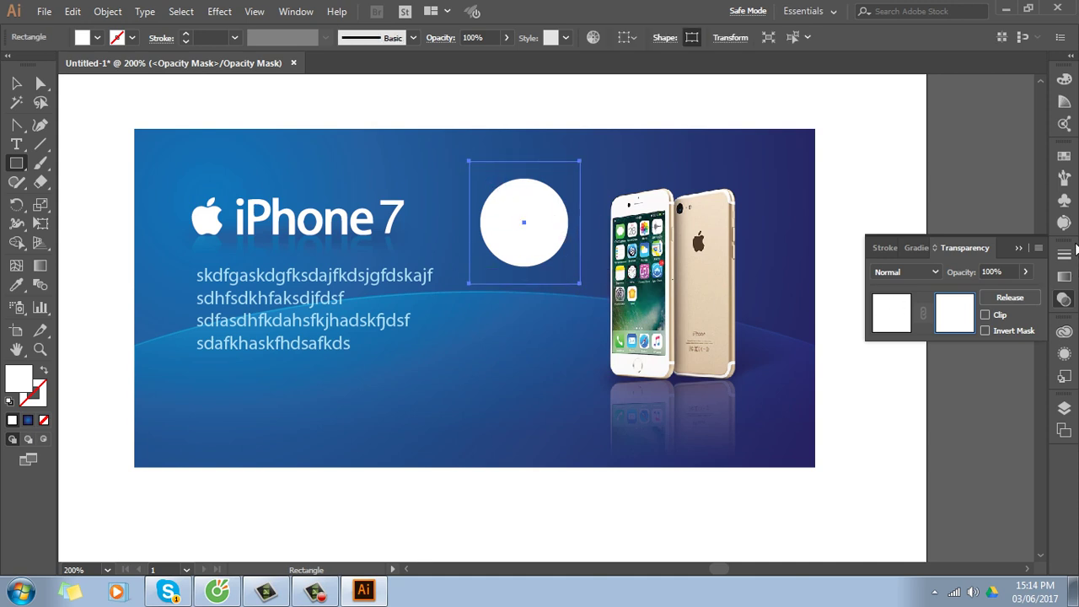
Fill the mask with a white-to-black linear gradient running diagonally at about -53°
{"action": "left_click", "coordinate": [1064, 277]}
{"action": "left_click", "coordinate": [1017, 376]}
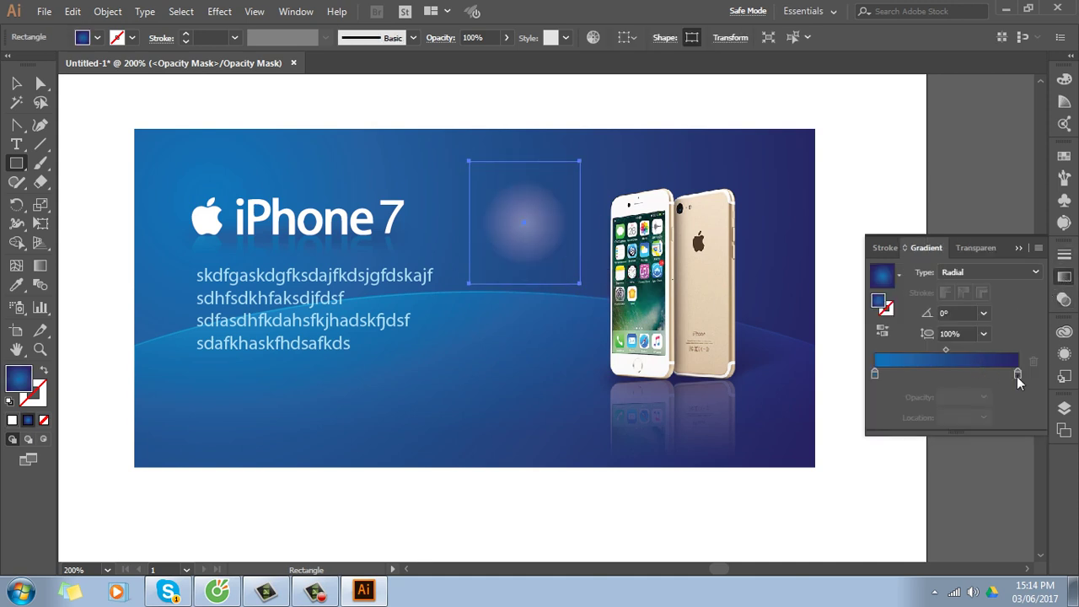
{"action": "double_click", "coordinate": [1018, 375]}
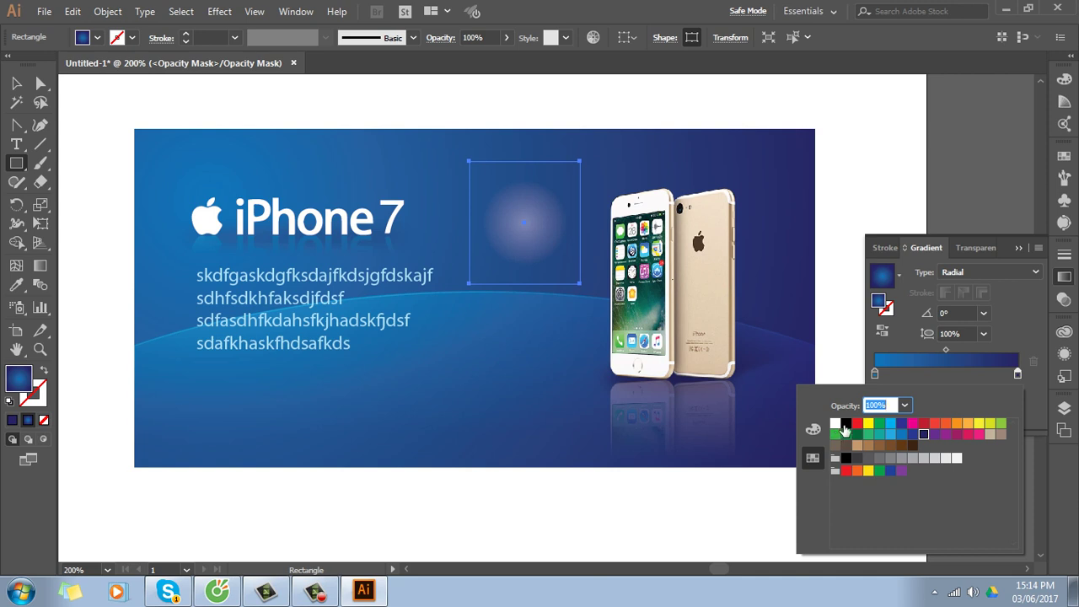
{"action": "left_click", "coordinate": [845, 425]}
{"action": "double_click", "coordinate": [874, 375]}
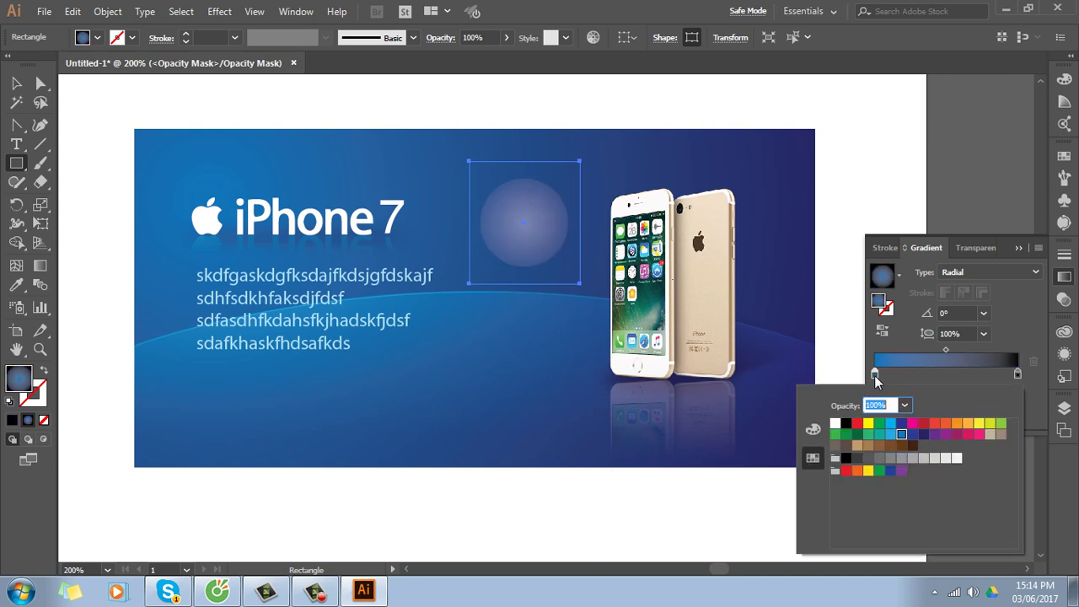
{"action": "left_click", "coordinate": [837, 425]}
{"action": "left_click", "coordinate": [1016, 274]}
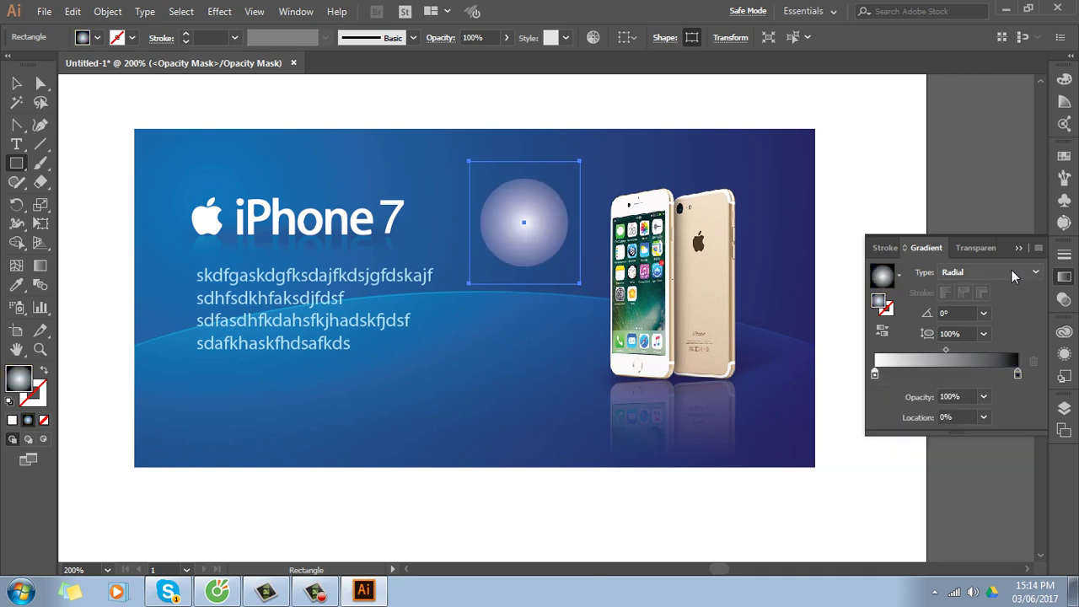
{"action": "left_click", "coordinate": [996, 289]}
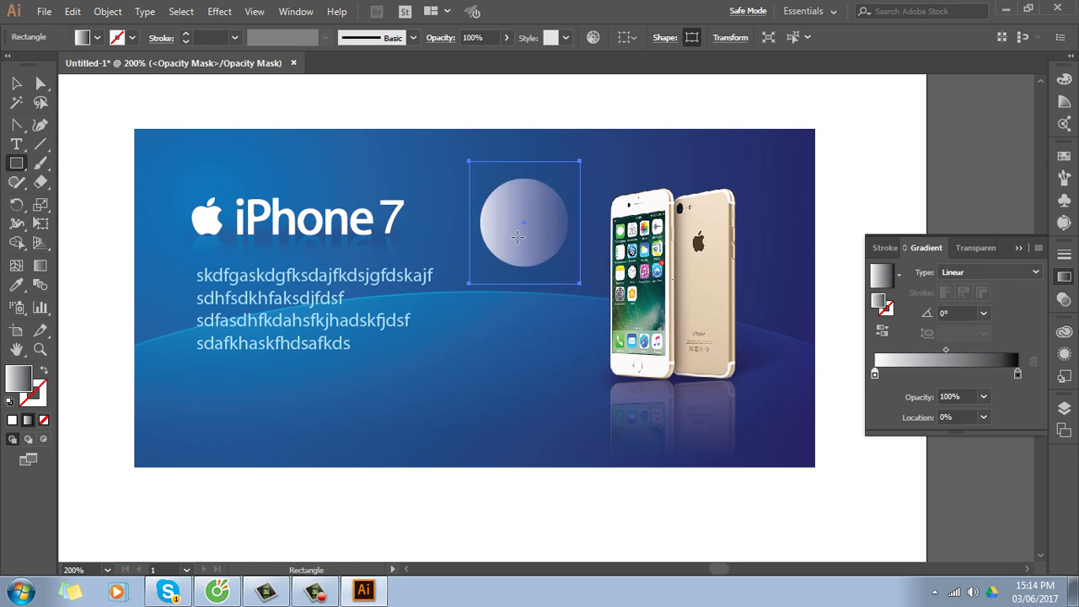
{"action": "key", "text": "g"}
{"action": "left_click_drag", "start_coordinate": [491, 181], "coordinate": [559, 265]}
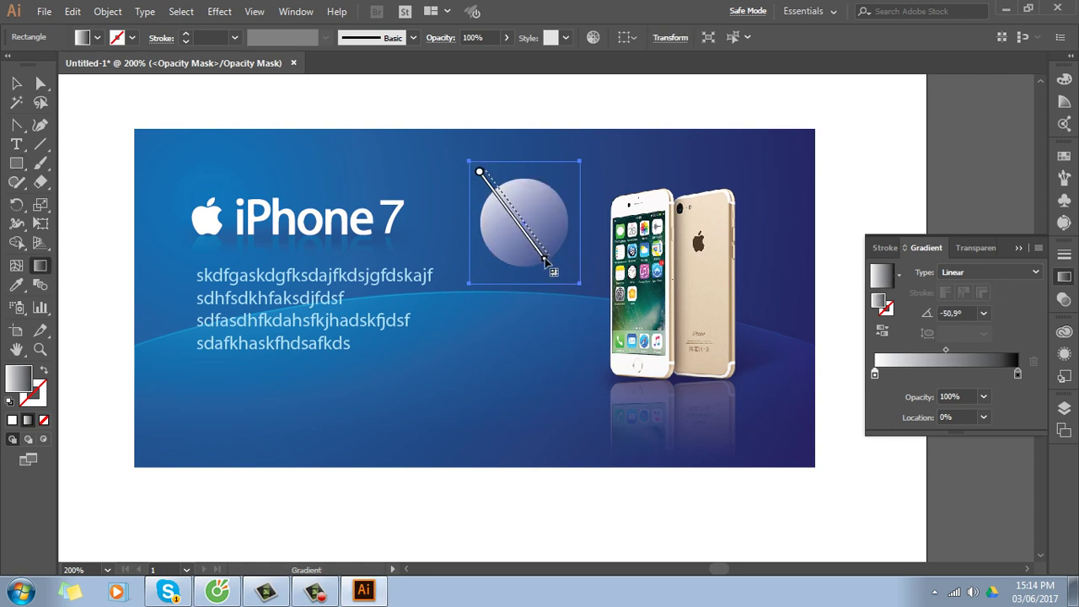
{"action": "left_click_drag", "start_coordinate": [480, 169], "coordinate": [549, 254]}
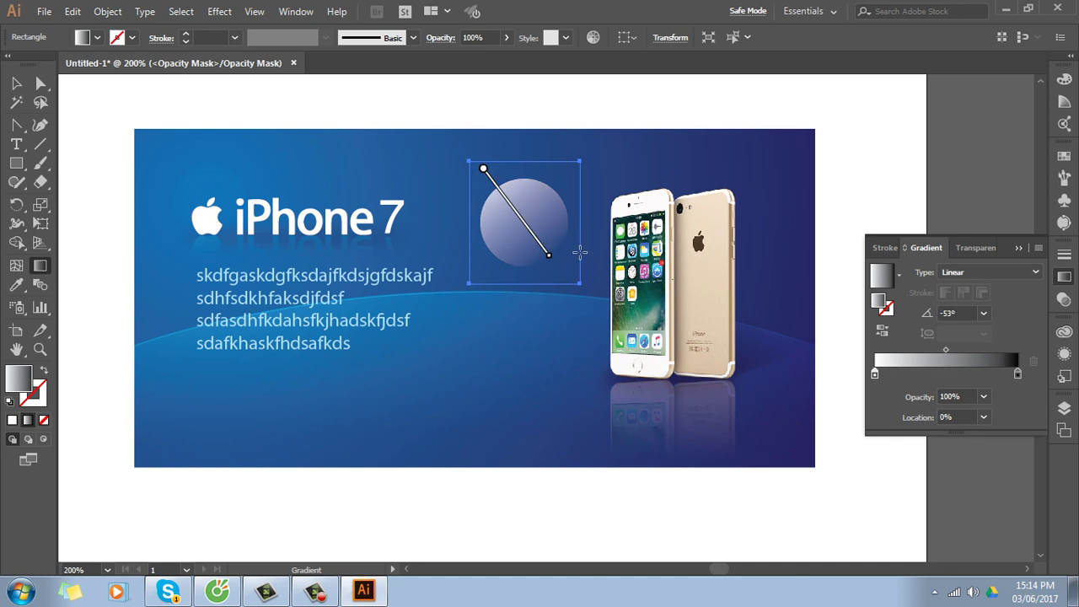
Leave mask editing and set the circle's blend mode to Overlay
{"action": "left_click", "coordinate": [16, 83]}
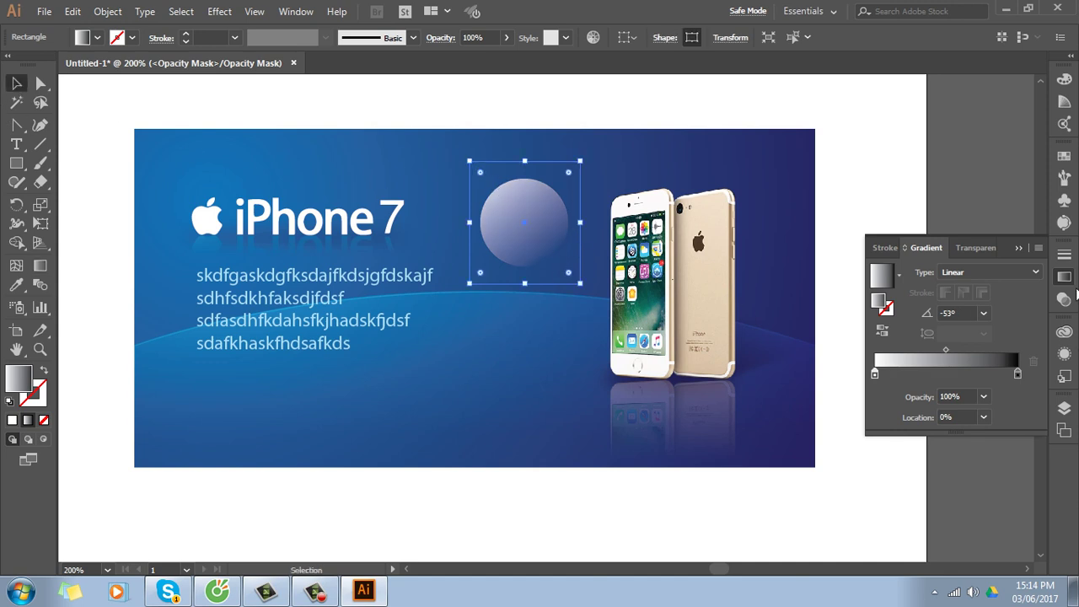
{"action": "left_click", "coordinate": [1064, 298]}
{"action": "left_click", "coordinate": [904, 327]}
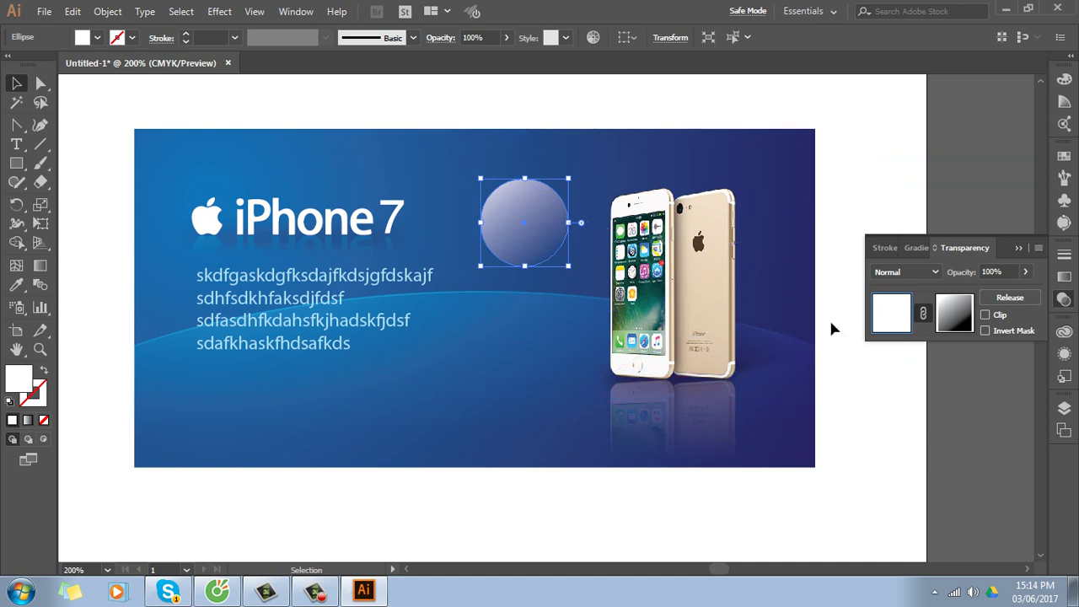
{"action": "left_click", "coordinate": [932, 272]}
{"action": "left_click", "coordinate": [903, 422]}
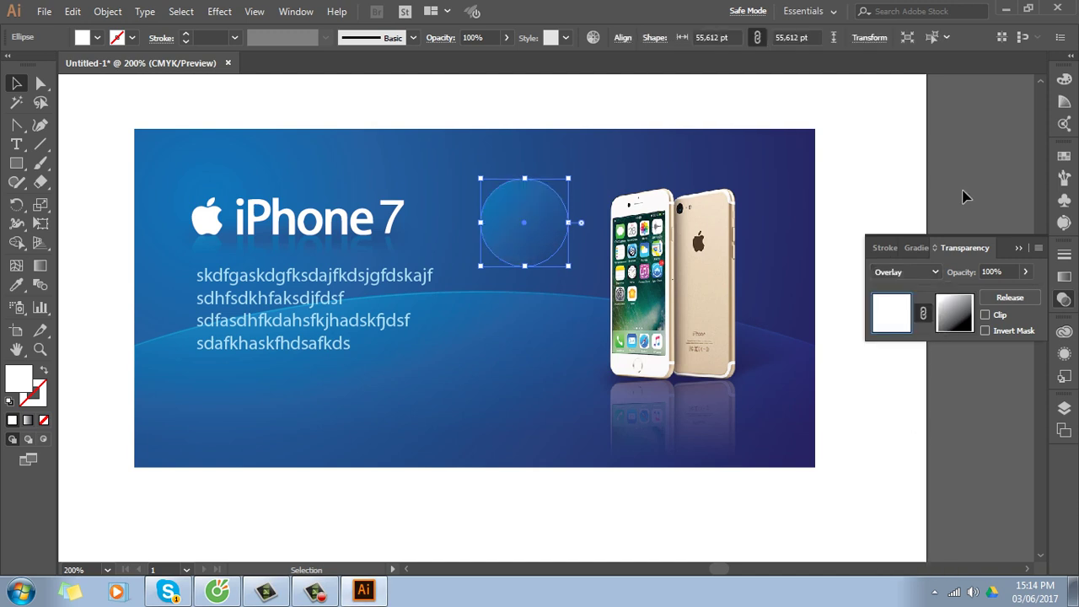
{"action": "left_click", "coordinate": [970, 173]}
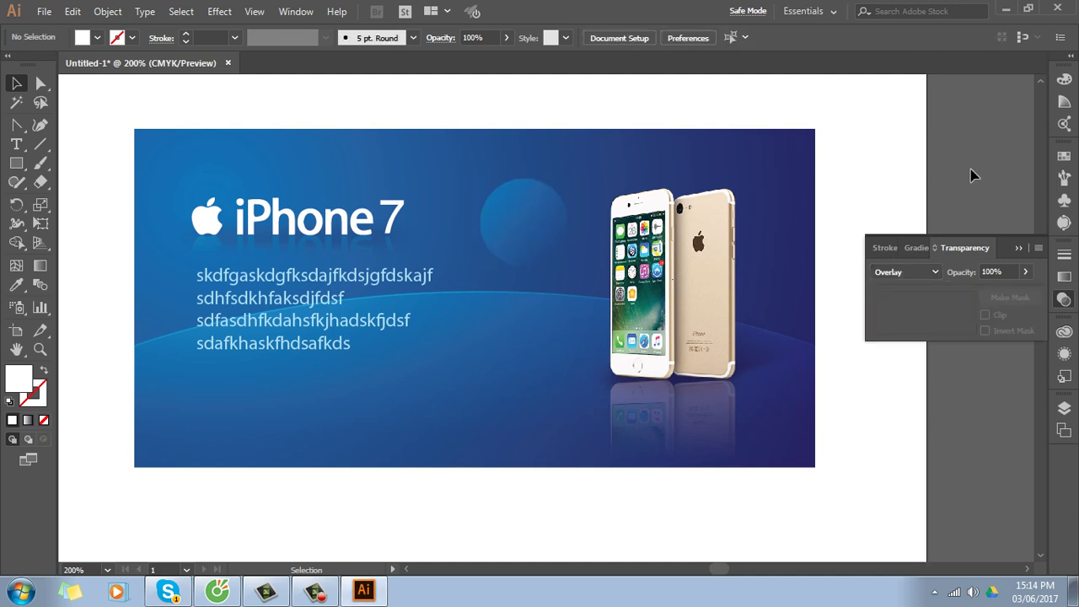
Place a rotated copy of the faded circle over the phones, shrunk to about 34 pt
{"action": "left_click_drag", "start_coordinate": [549, 231], "coordinate": [649, 230]}
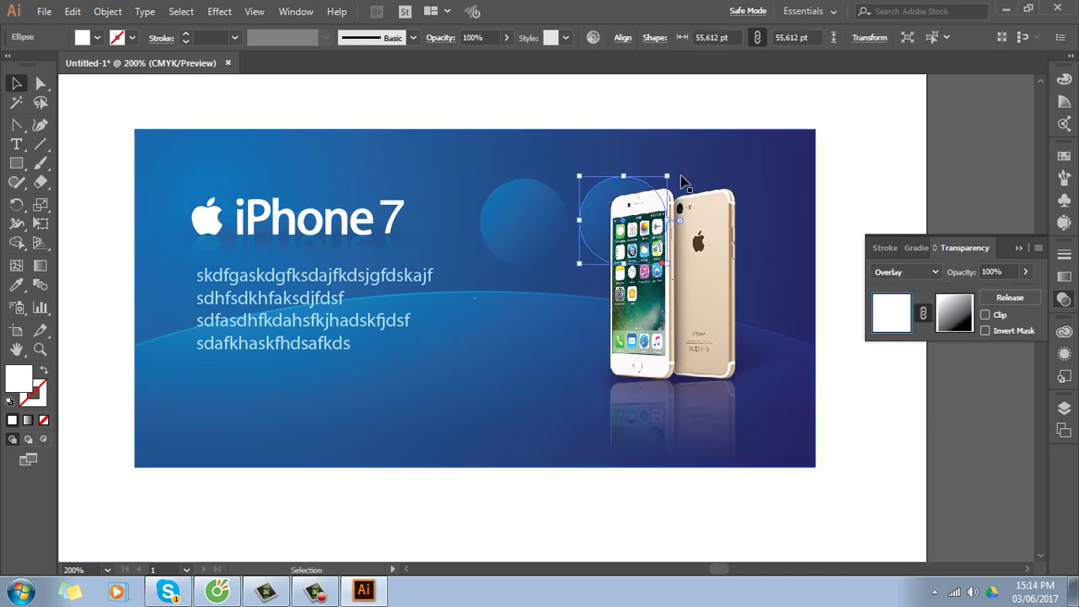
{"action": "left_click_drag", "start_coordinate": [674, 172], "coordinate": [624, 150]}
{"action": "left_click_drag", "start_coordinate": [628, 226], "coordinate": [593, 236]}
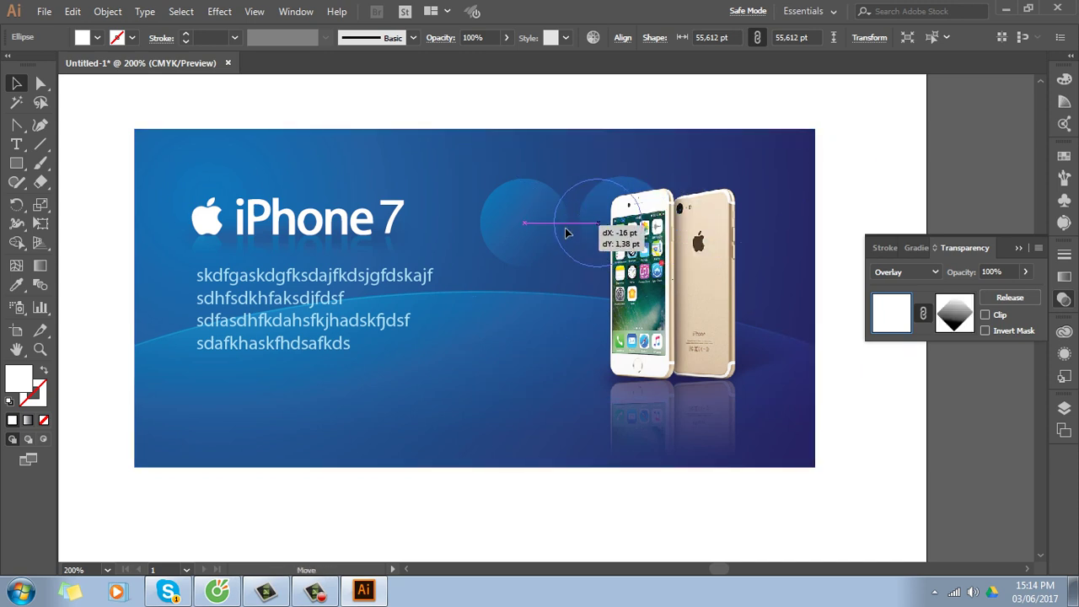
{"action": "left_click_drag", "start_coordinate": [588, 171], "coordinate": [575, 217]}
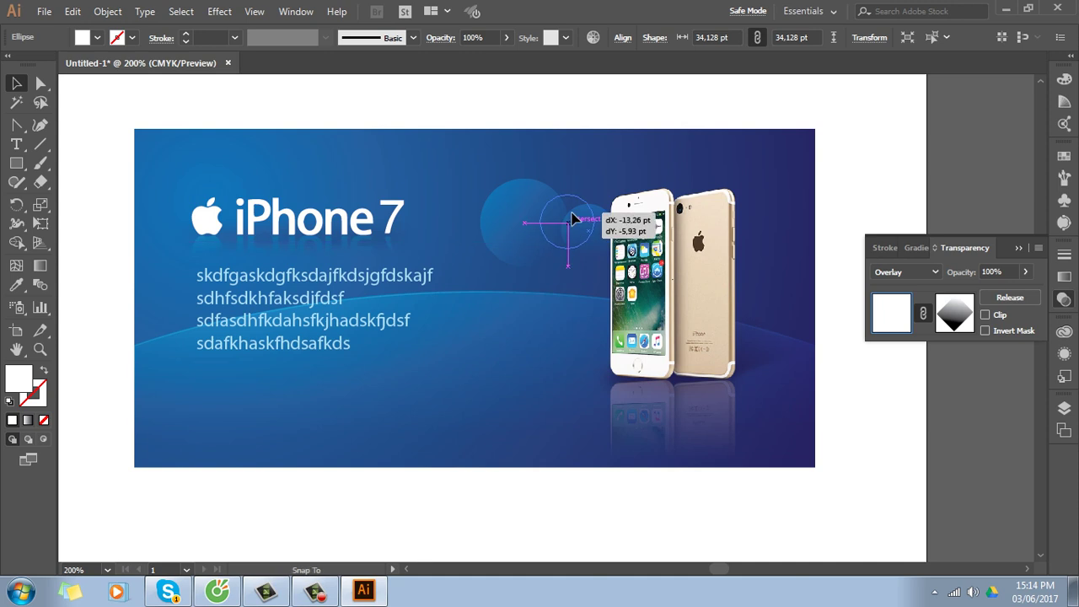
{"action": "left_click", "coordinate": [616, 102]}
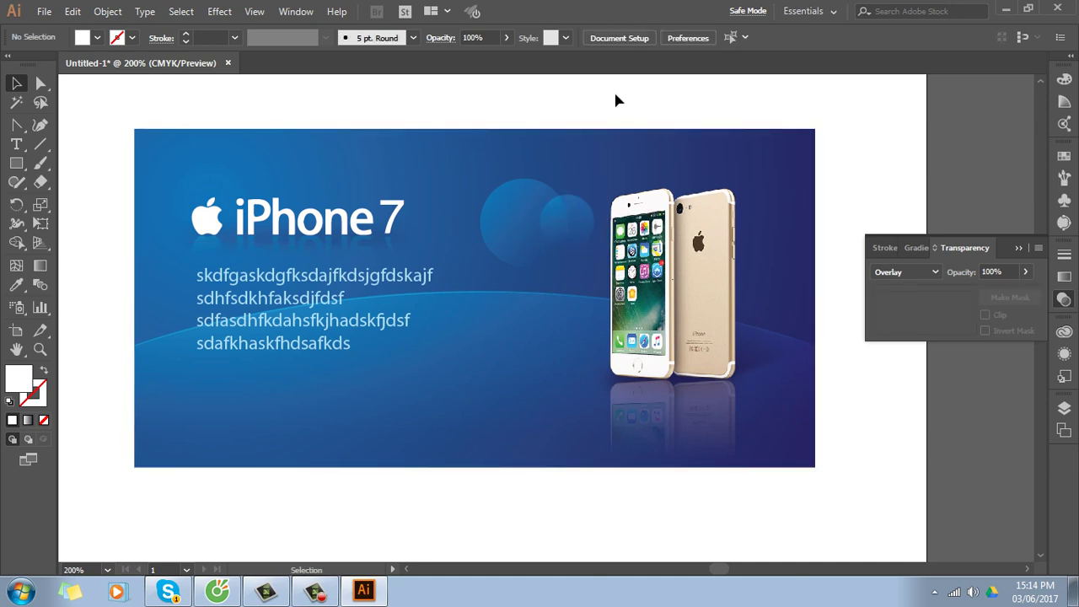
Enlarge the faint circle above the phones to about 181 pt, undoing a later resize
{"action": "left_click_drag", "start_coordinate": [518, 233], "coordinate": [686, 194]}
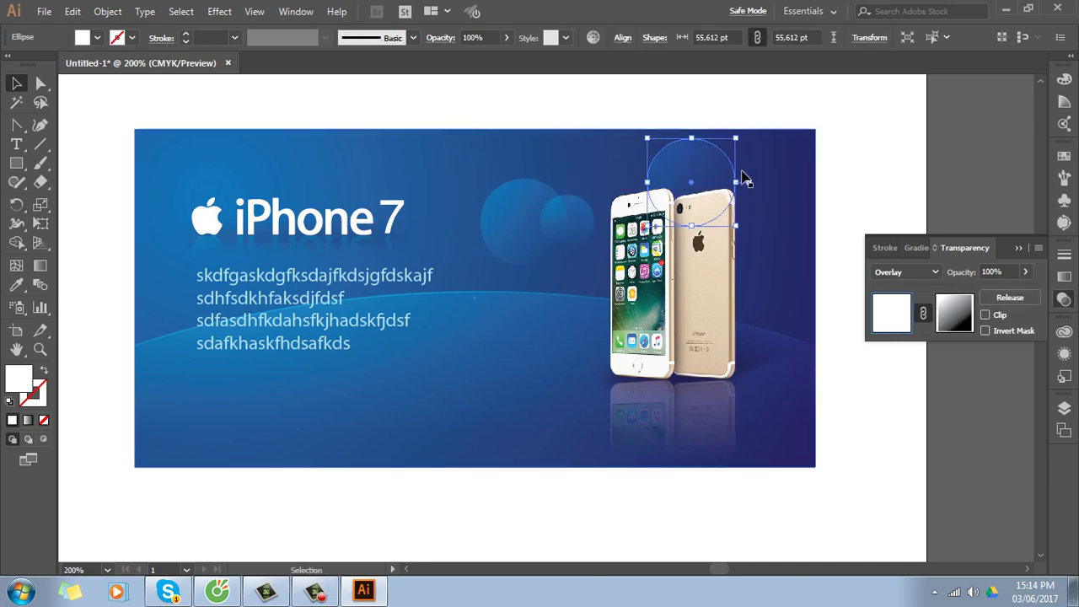
{"action": "left_click_drag", "start_coordinate": [734, 137], "coordinate": [832, 120]}
{"action": "mouse_move", "coordinate": [774, 217]}
{"action": "left_mouse_down"}
{"action": "mouse_move", "coordinate": [816, 173]}
{"action": "mouse_move", "coordinate": [800, 202]}
{"action": "left_mouse_up"}
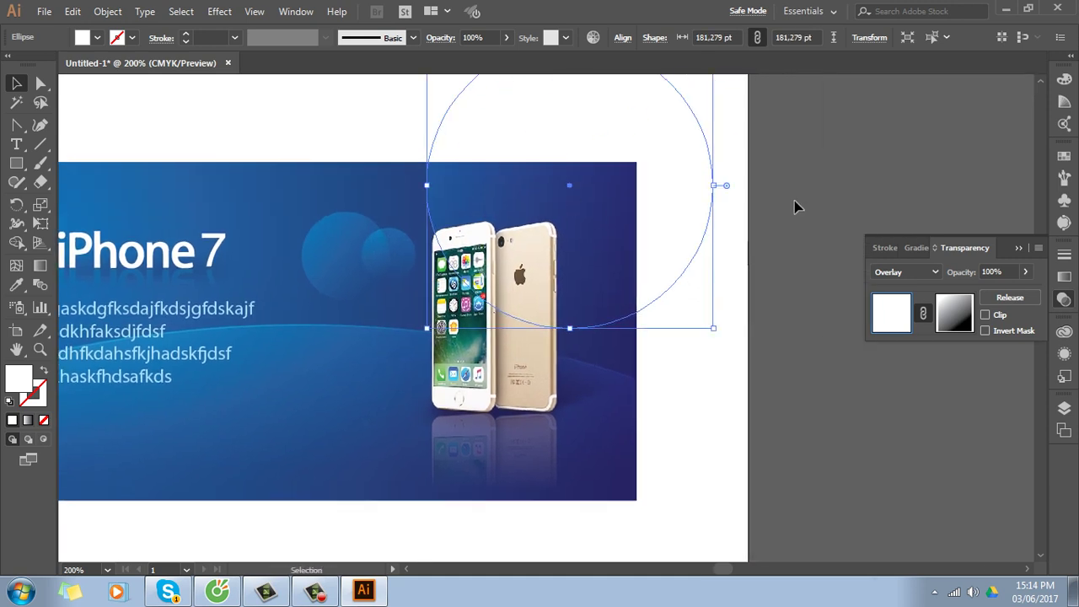
{"action": "left_click", "coordinate": [765, 320]}
{"action": "left_click", "coordinate": [610, 234]}
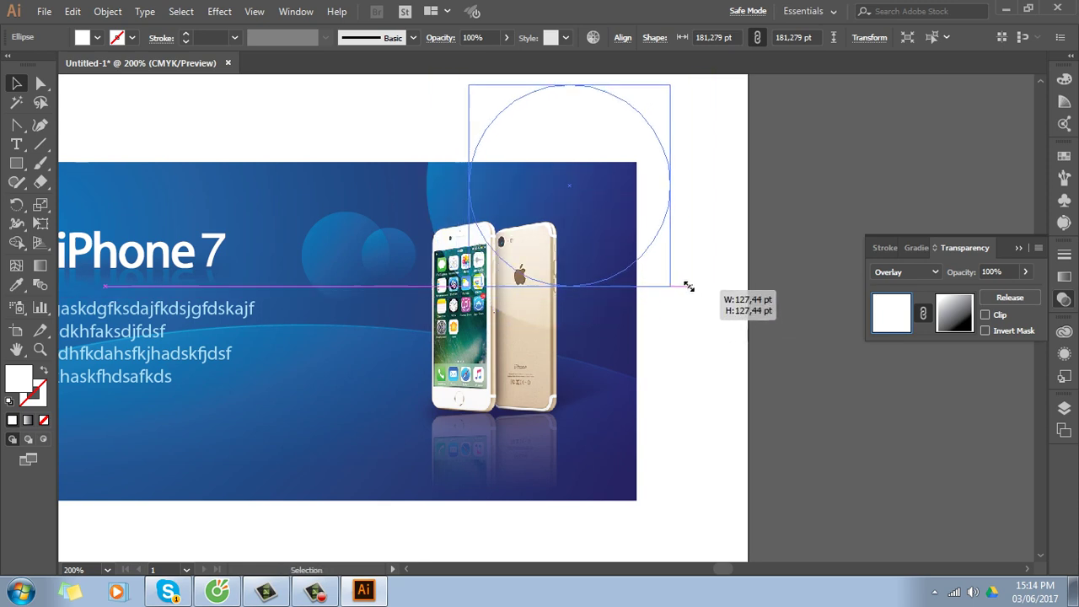
{"action": "left_click_drag", "start_coordinate": [715, 332], "coordinate": [660, 244]}
{"action": "left_click_drag", "start_coordinate": [595, 212], "coordinate": [546, 200]}
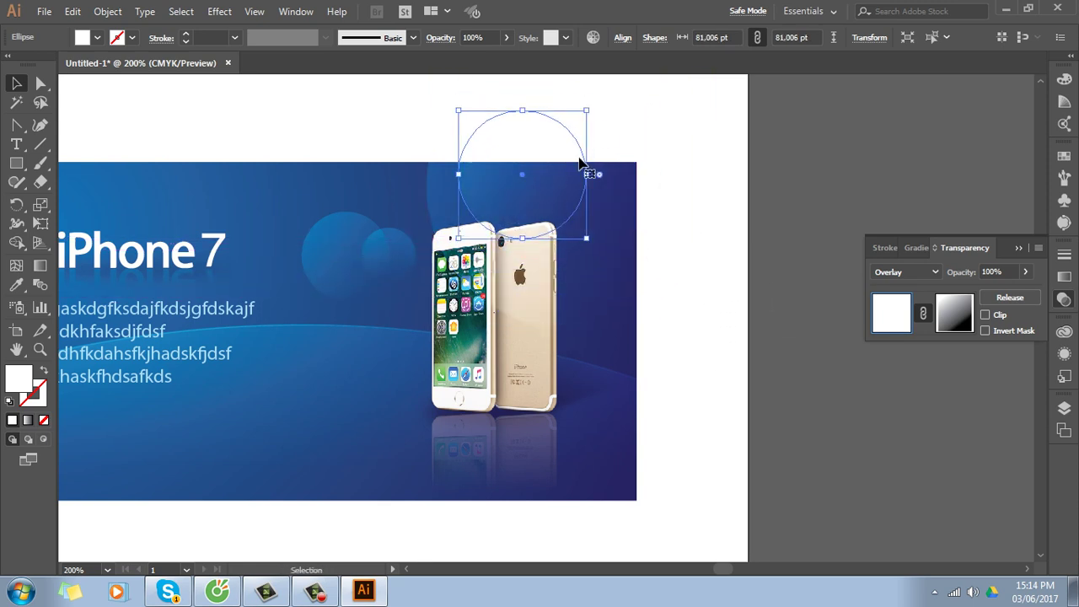
{"action": "key", "text": "ctrl+z"}
{"action": "key", "text": "ctrl+z"}
{"action": "scroll", "coordinate": [757, 260], "scroll_direction": "left", "scroll_amount": 5}
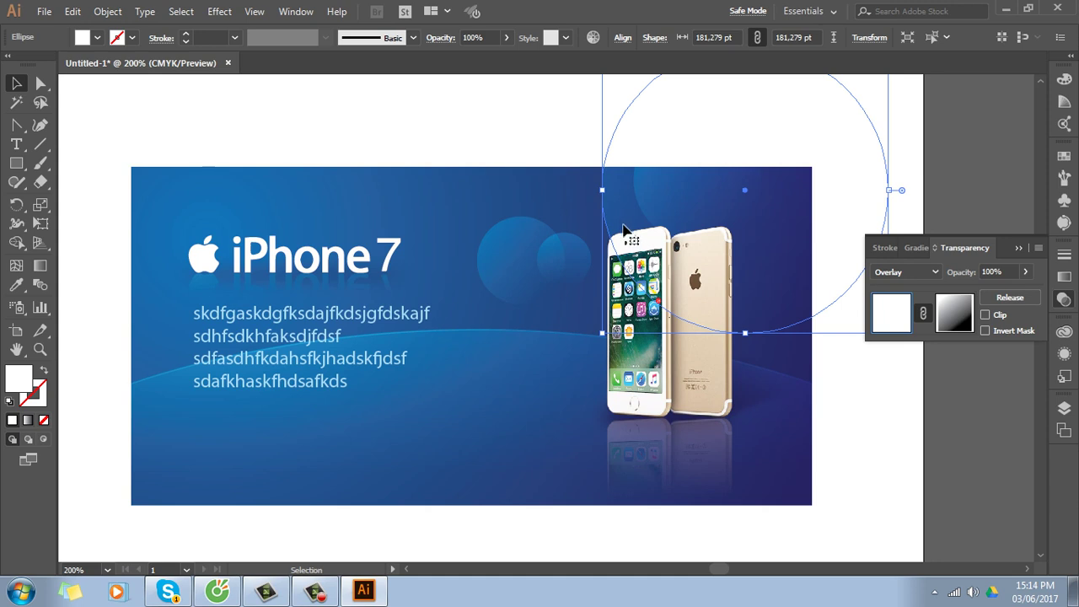
Move the large circle over the title, with copies at top right and on the Apple logo
{"action": "left_click_drag", "start_coordinate": [626, 222], "coordinate": [188, 200]}
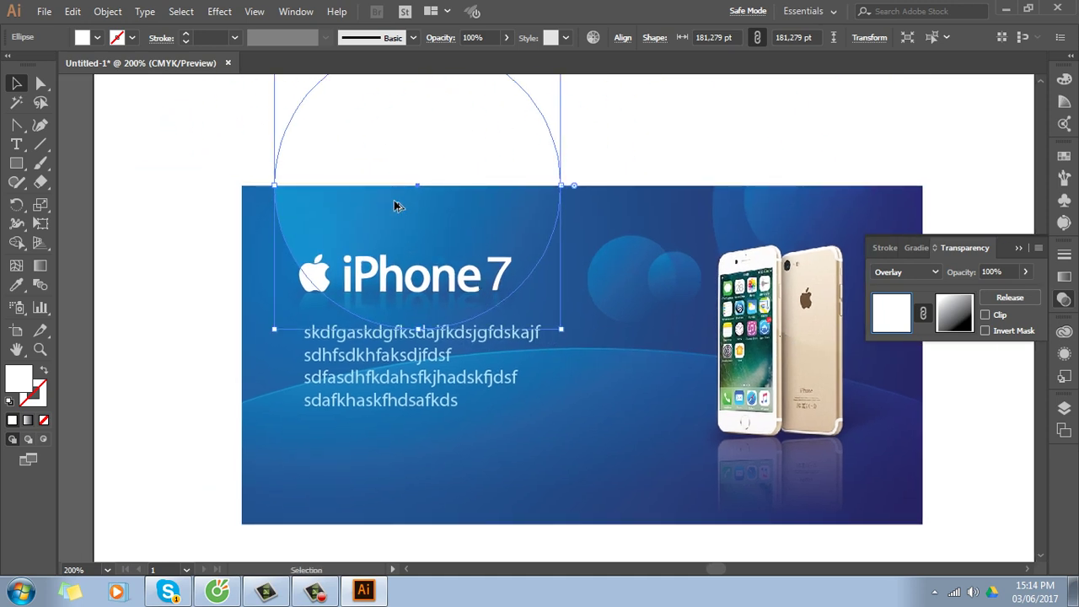
{"action": "mouse_move", "coordinate": [390, 252]}
{"action": "left_mouse_down"}
{"action": "mouse_move", "coordinate": [576, 130]}
{"action": "mouse_move", "coordinate": [819, 231]}
{"action": "left_mouse_up"}
{"action": "left_click_drag", "start_coordinate": [636, 380], "coordinate": [621, 354]}
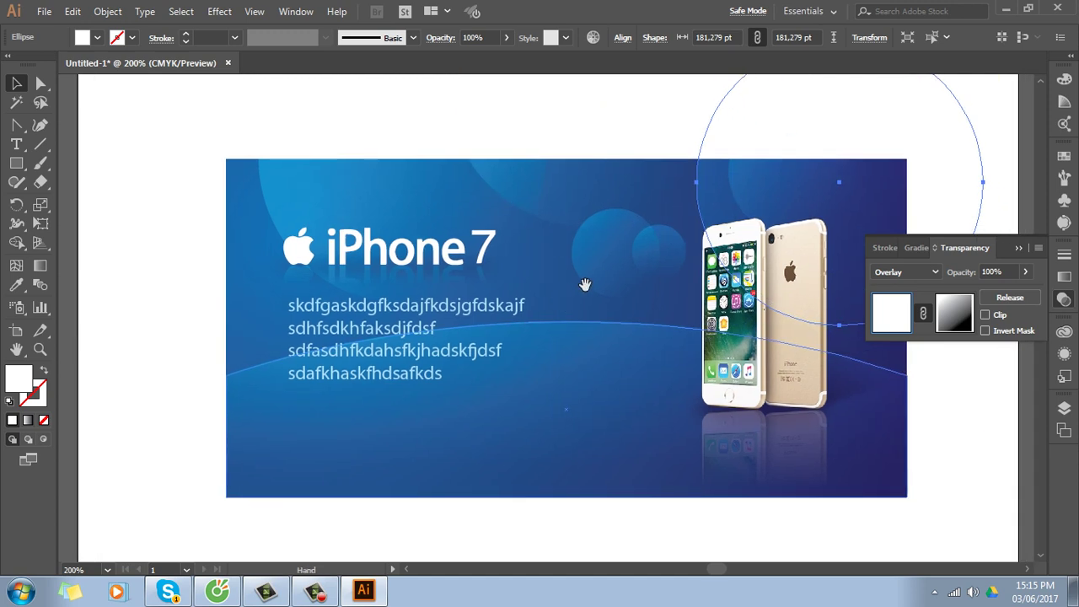
{"action": "mouse_move", "coordinate": [637, 281]}
{"action": "left_mouse_down"}
{"action": "mouse_move", "coordinate": [283, 244]}
{"action": "mouse_move", "coordinate": [291, 263]}
{"action": "left_mouse_up"}
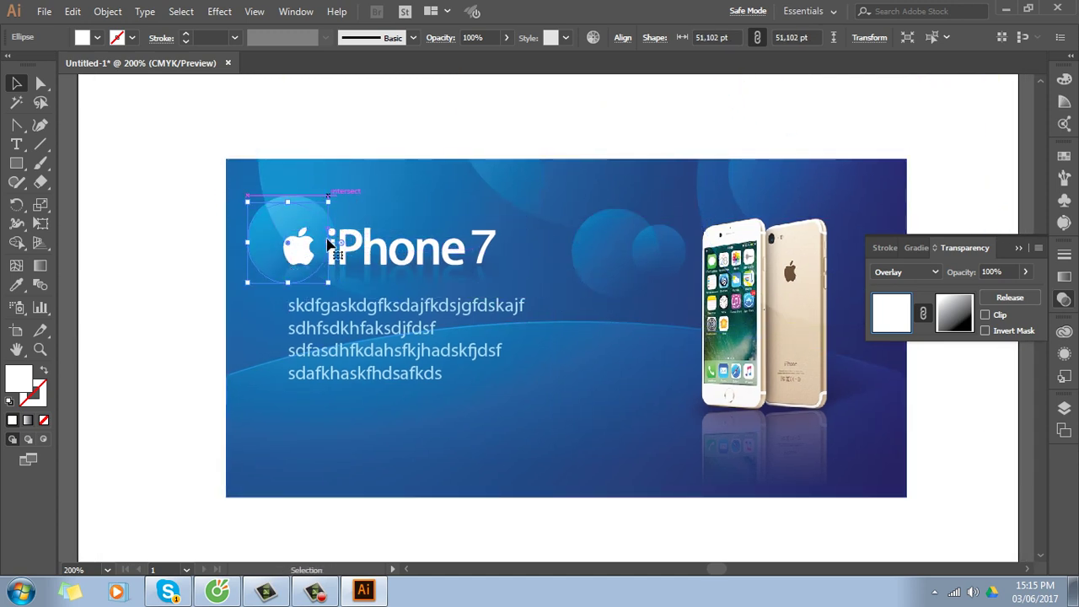
{"action": "left_click", "coordinate": [159, 231]}
Copy the small circle up toward the title, nudge it into place, and zoom out
{"action": "left_click_drag", "start_coordinate": [362, 324], "coordinate": [326, 252]}
{"action": "left_click", "coordinate": [645, 198]}
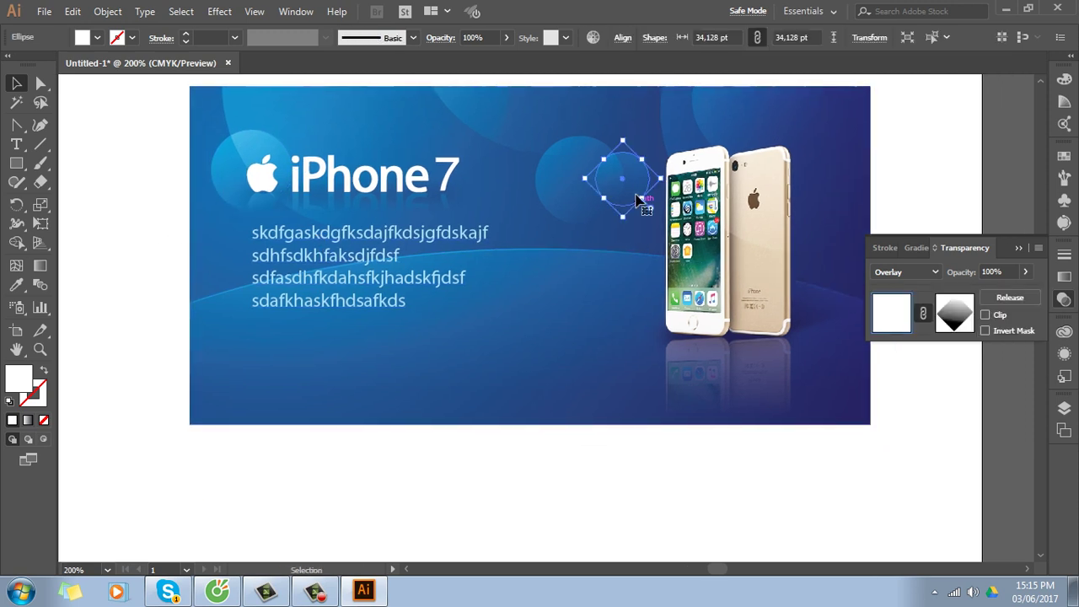
{"action": "mouse_move", "coordinate": [646, 197]}
{"action": "left_mouse_down"}
{"action": "mouse_move", "coordinate": [282, 132]}
{"action": "mouse_move", "coordinate": [495, 163]}
{"action": "left_mouse_up"}
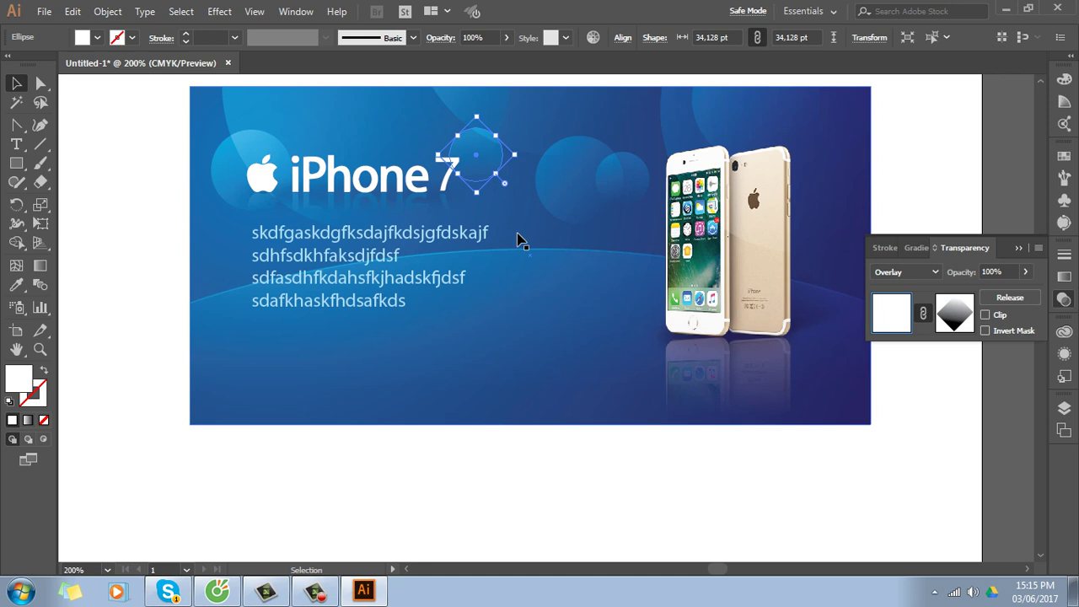
{"action": "key", "text": "Up"}
{"action": "key", "text": "Up"}
{"action": "key", "text": "Up"}
{"action": "key", "text": "Up"}
{"action": "key", "text": "Up"}
{"action": "key", "text": "Up"}
{"action": "key", "text": "Up"}
{"action": "key", "text": "Up"}
{"action": "key", "text": "Up"}
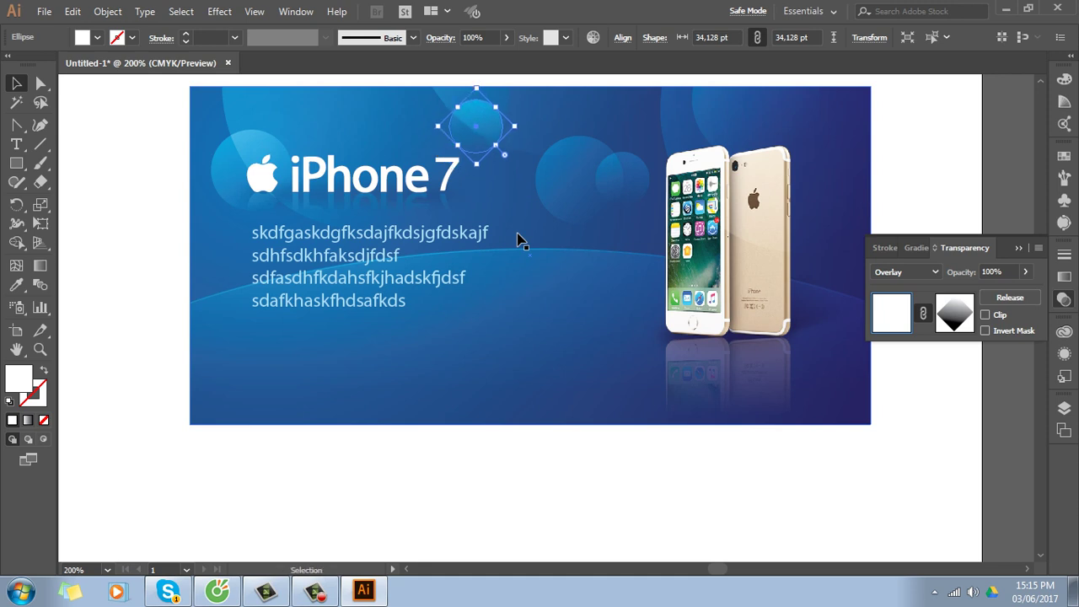
{"action": "key", "text": "Up"}
{"action": "key", "text": "Up"}
{"action": "key", "text": "Down"}
{"action": "key", "text": "Down"}
{"action": "key", "text": "Down"}
{"action": "key", "text": "Down"}
{"action": "key", "text": "Down"}
{"action": "key", "text": "Down"}
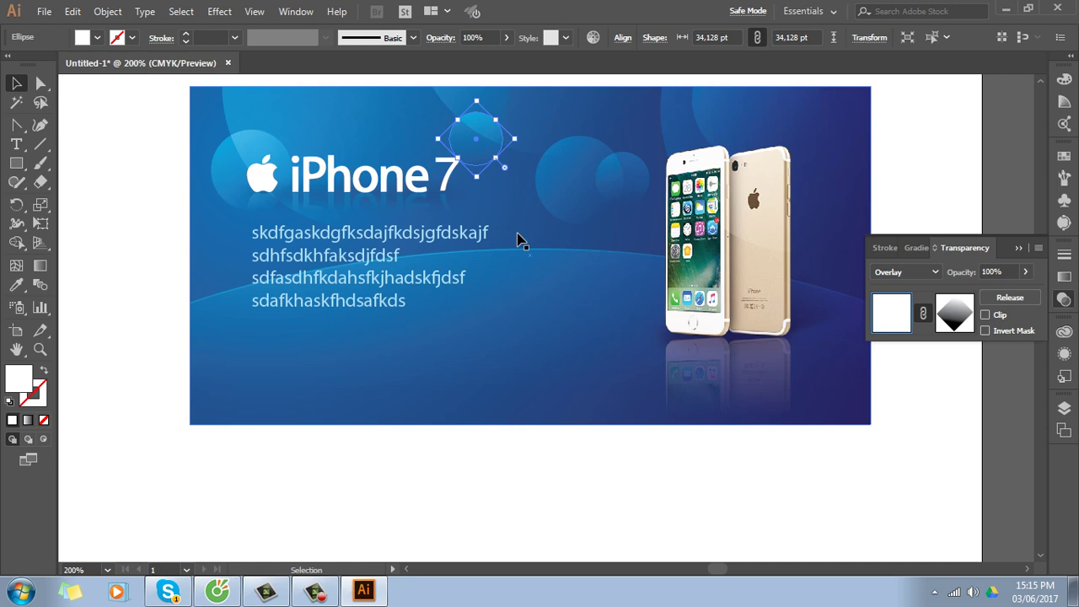
{"action": "scroll", "coordinate": [525, 287], "scroll_direction": "up", "scroll_amount": 2}
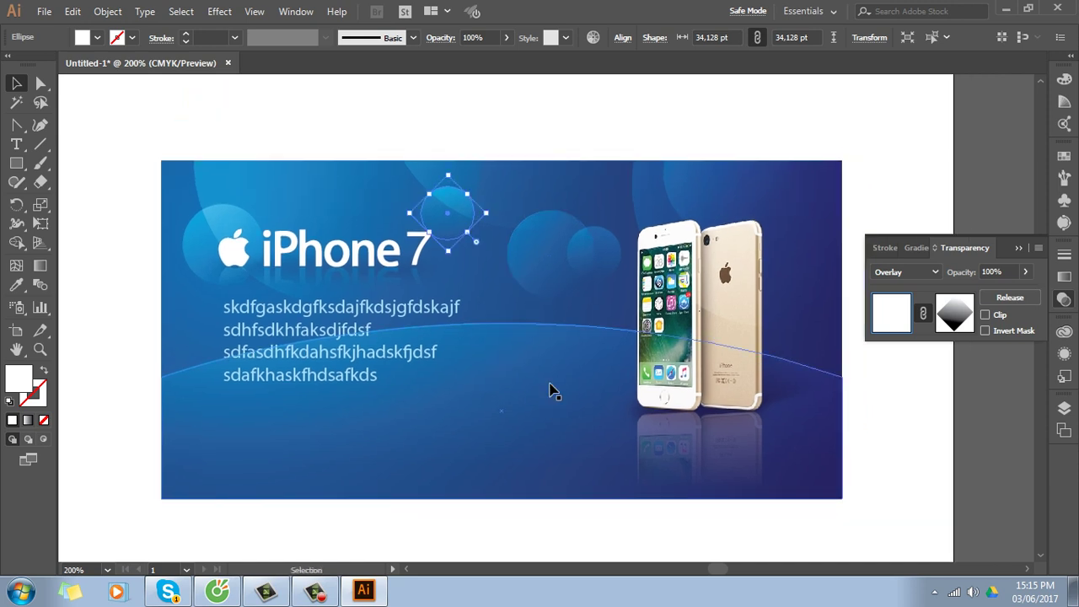
{"action": "key", "text": "ctrl+minus"}
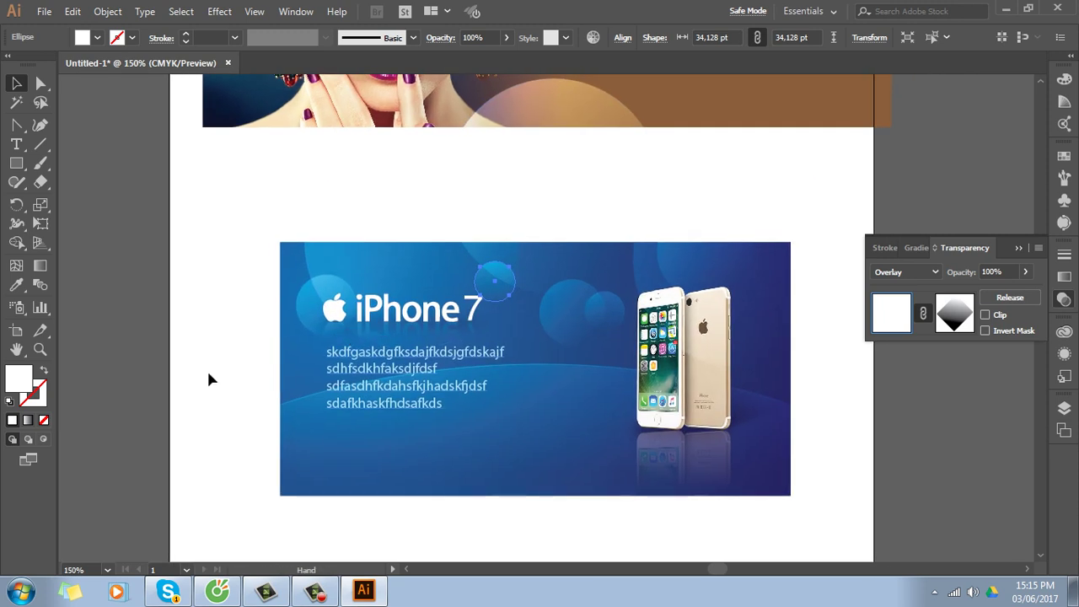
Lower circle opacities: two small circles to 46%, the logo glow to 57%, the large one to 38%
{"action": "left_click", "coordinate": [183, 381]}
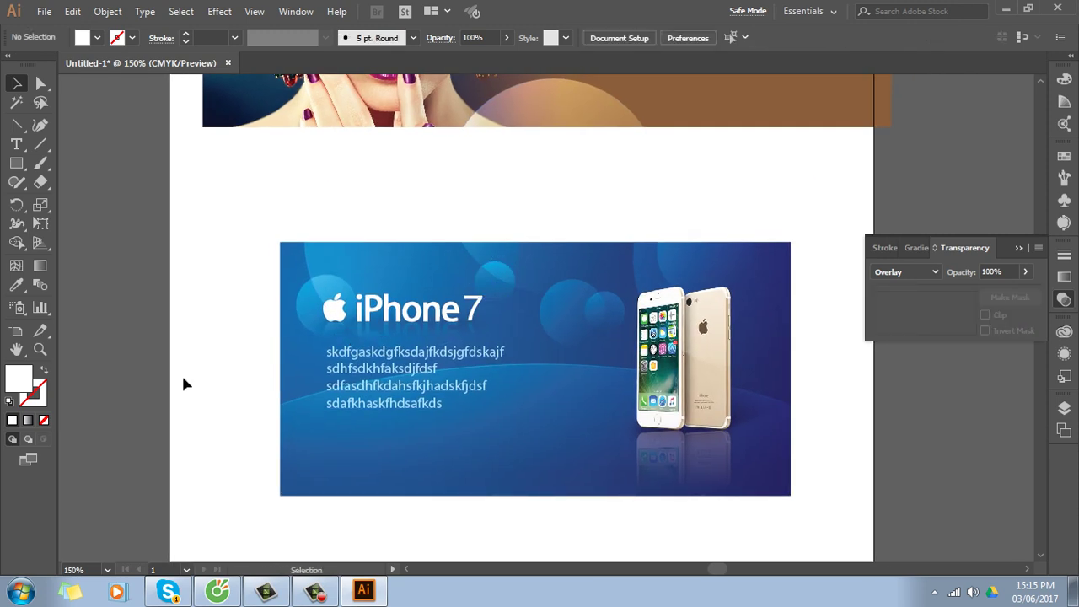
{"action": "left_click", "coordinate": [499, 287]}
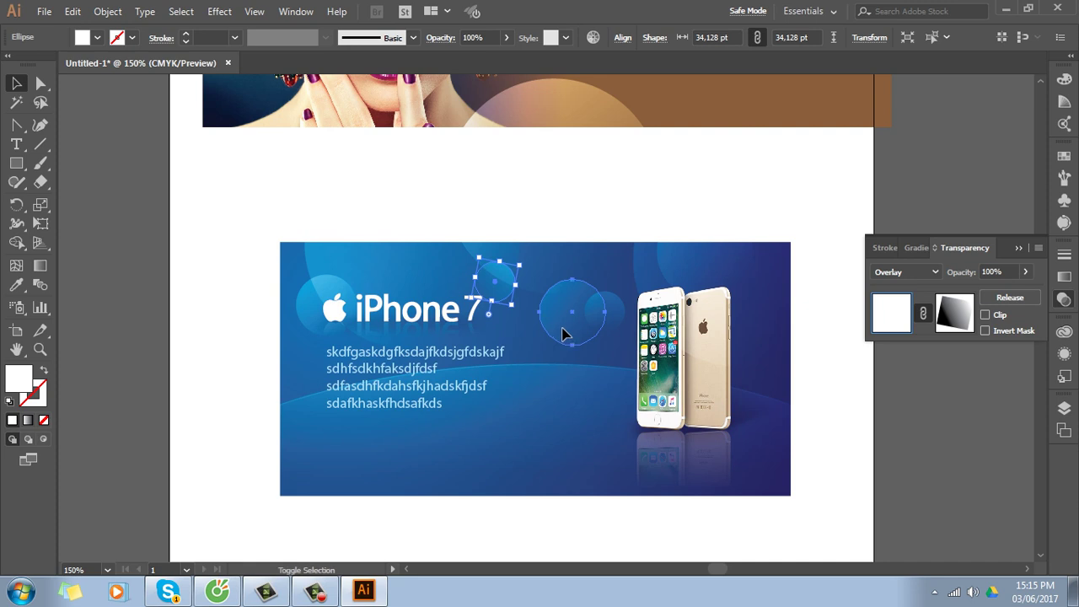
{"action": "left_click", "coordinate": [564, 335], "text": "shift"}
{"action": "left_click", "coordinate": [506, 38]}
{"action": "left_click_drag", "start_coordinate": [497, 65], "coordinate": [474, 65]}
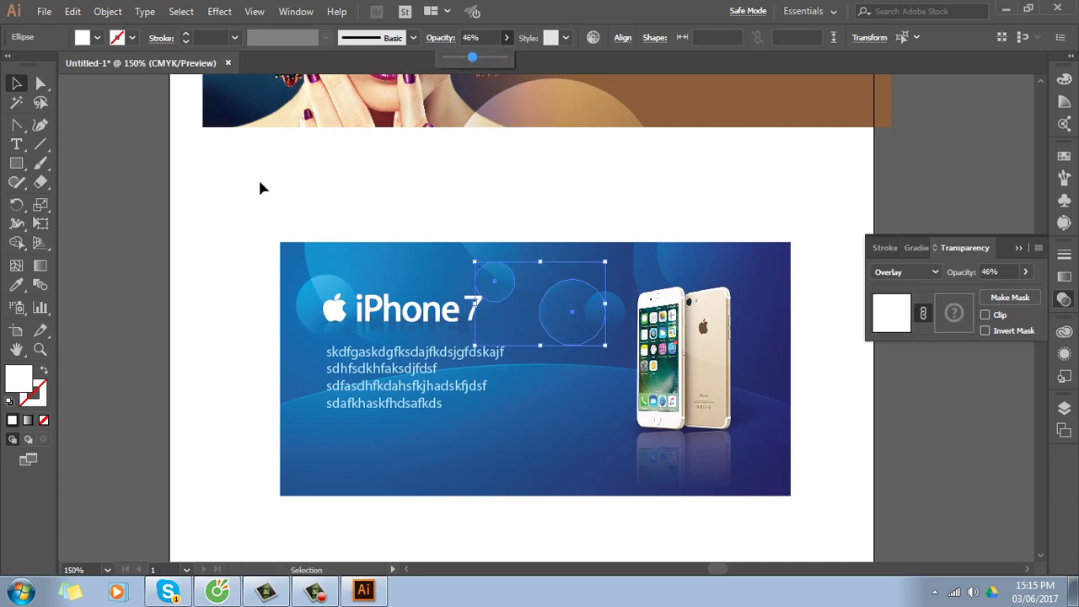
{"action": "left_click", "coordinate": [177, 333]}
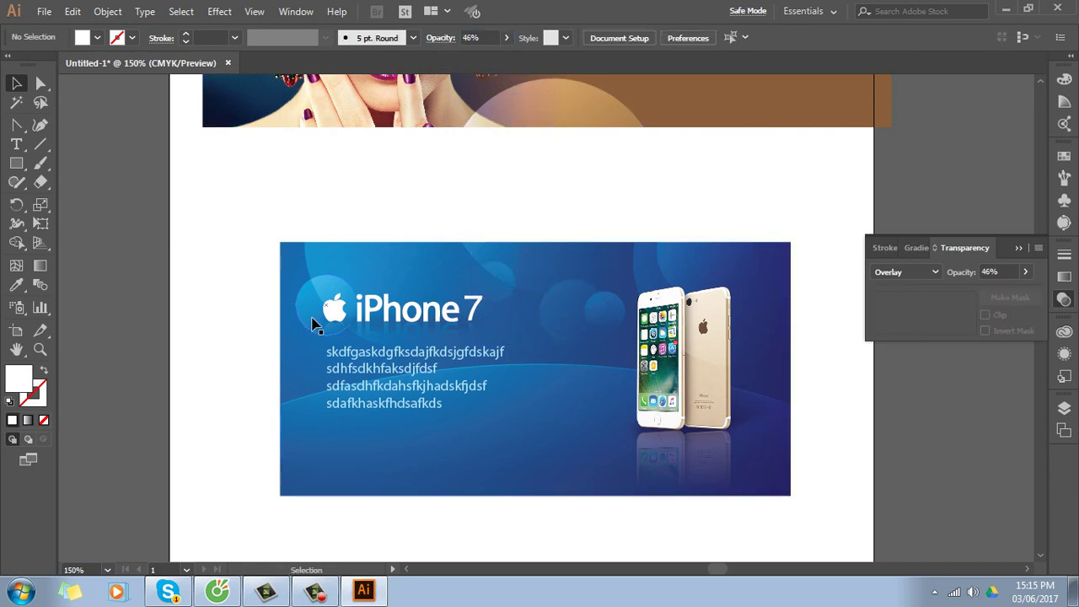
{"action": "left_click", "coordinate": [314, 321]}
{"action": "left_click", "coordinate": [506, 37]}
{"action": "left_click_drag", "start_coordinate": [499, 65], "coordinate": [456, 78]}
{"action": "left_click", "coordinate": [413, 279]}
{"action": "left_click", "coordinate": [505, 37]}
{"action": "left_click", "coordinate": [193, 313]}
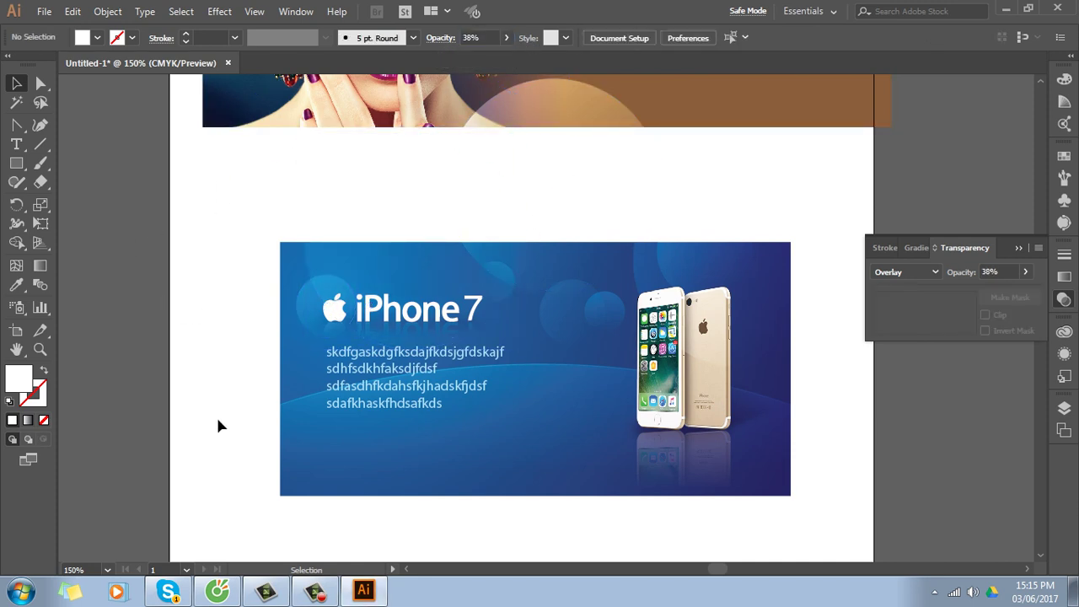
Reposition two circles on the banner, one down-left and one up
{"action": "left_click_drag", "start_coordinate": [272, 432], "coordinate": [243, 375]}
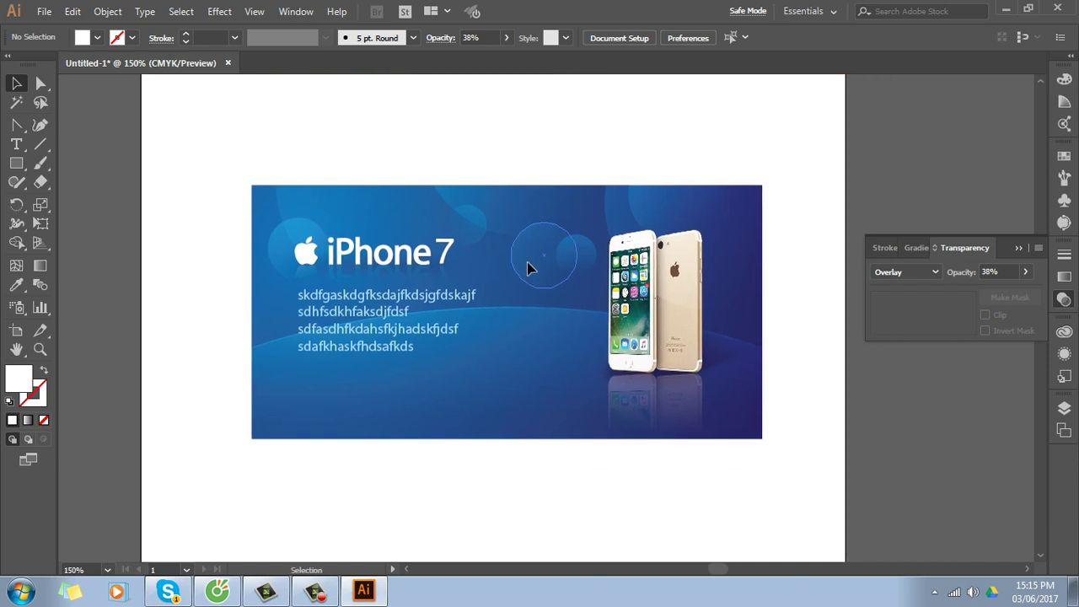
{"action": "left_click_drag", "start_coordinate": [531, 261], "coordinate": [493, 367]}
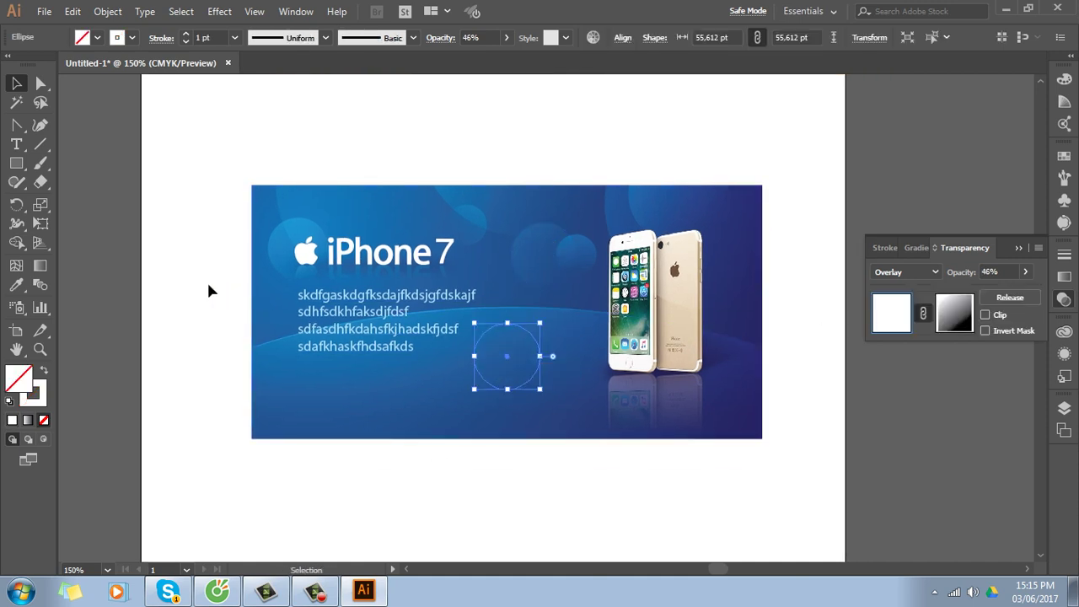
{"action": "left_click", "coordinate": [170, 355]}
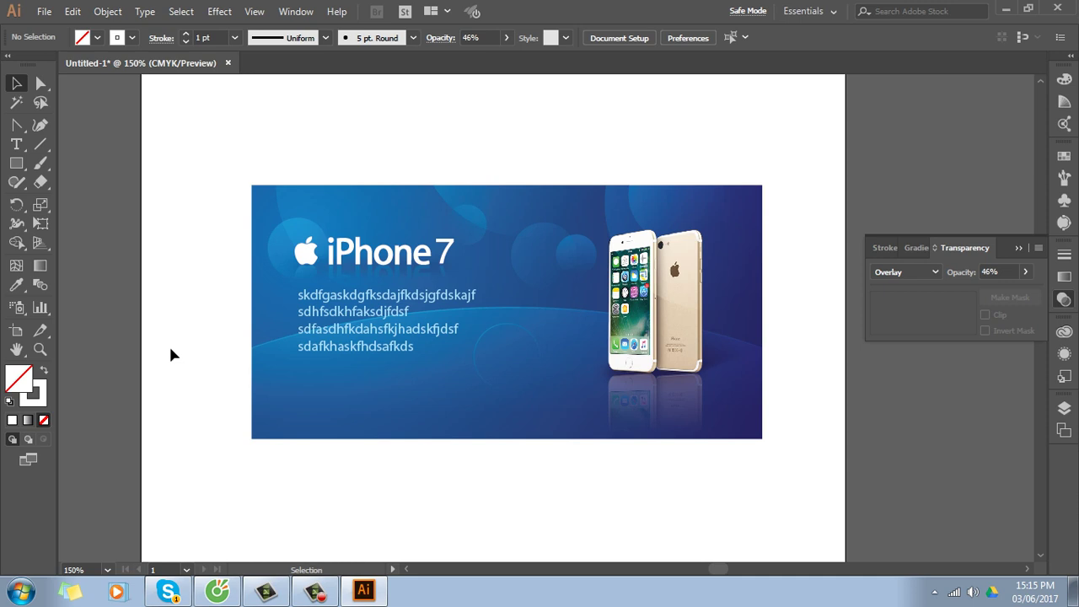
{"action": "left_click_drag", "start_coordinate": [512, 332], "coordinate": [497, 243]}
{"action": "left_click", "coordinate": [128, 237]}
Turn the Apple logo circle into a white outline ring about 65.7 pt wide
{"action": "left_click", "coordinate": [278, 237]}
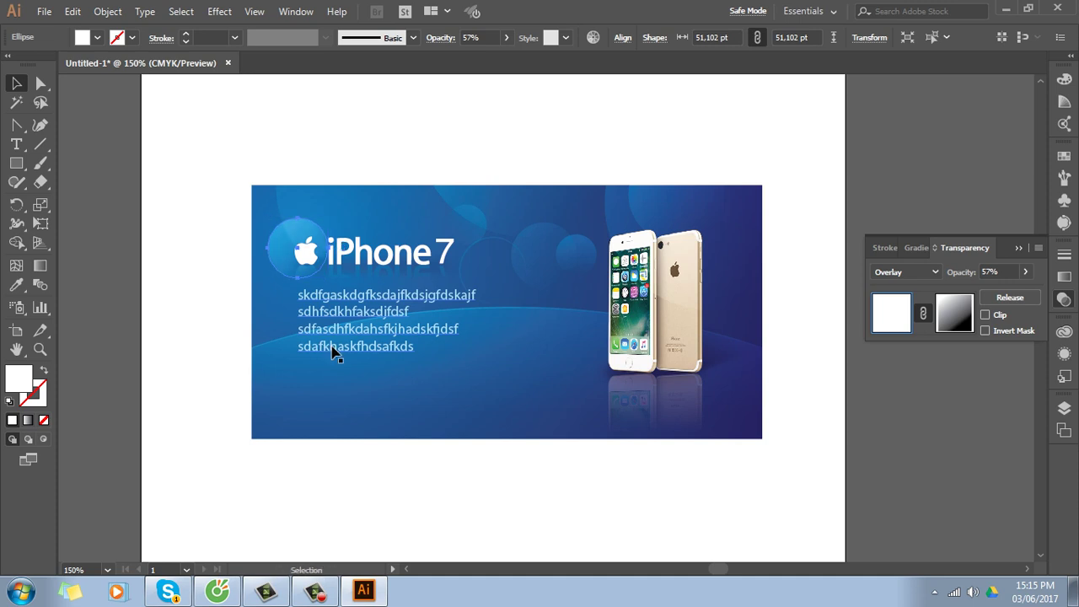
{"action": "key", "text": "shift+x"}
{"action": "left_click_drag", "start_coordinate": [331, 218], "coordinate": [362, 210]}
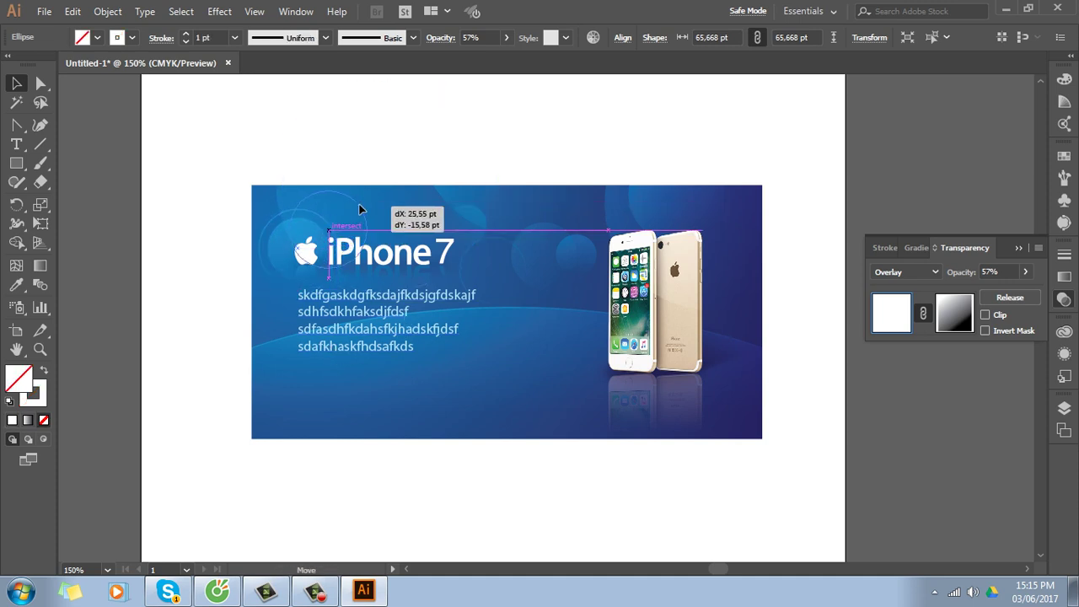
{"action": "left_click", "coordinate": [116, 215]}
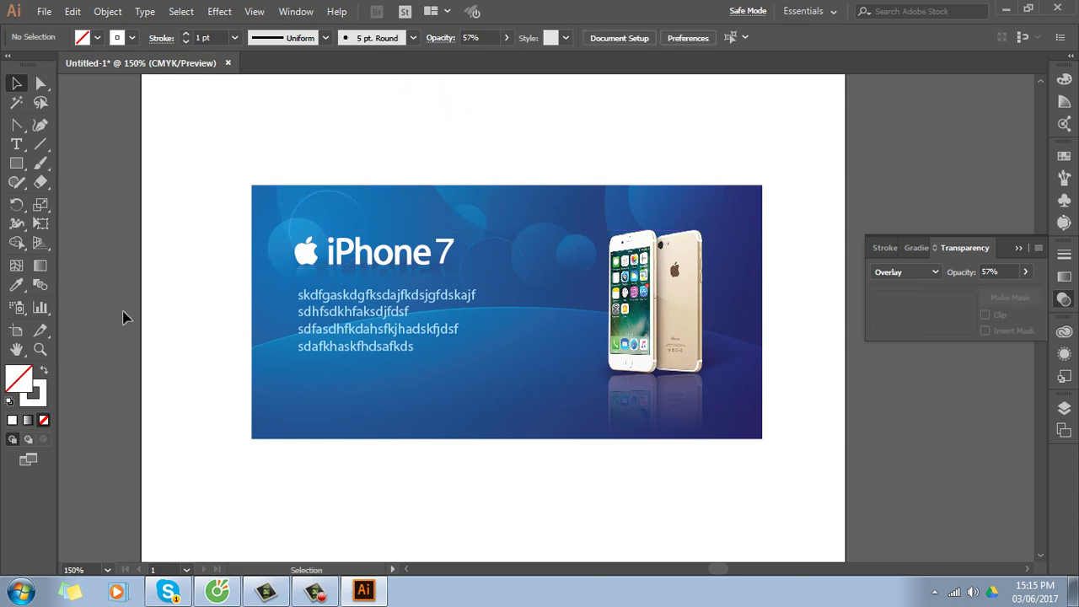
Enlarge the white circle near the phone top to about 130.8 pt
{"action": "scroll", "coordinate": [125, 287], "scroll_direction": "down", "scroll_amount": 1}
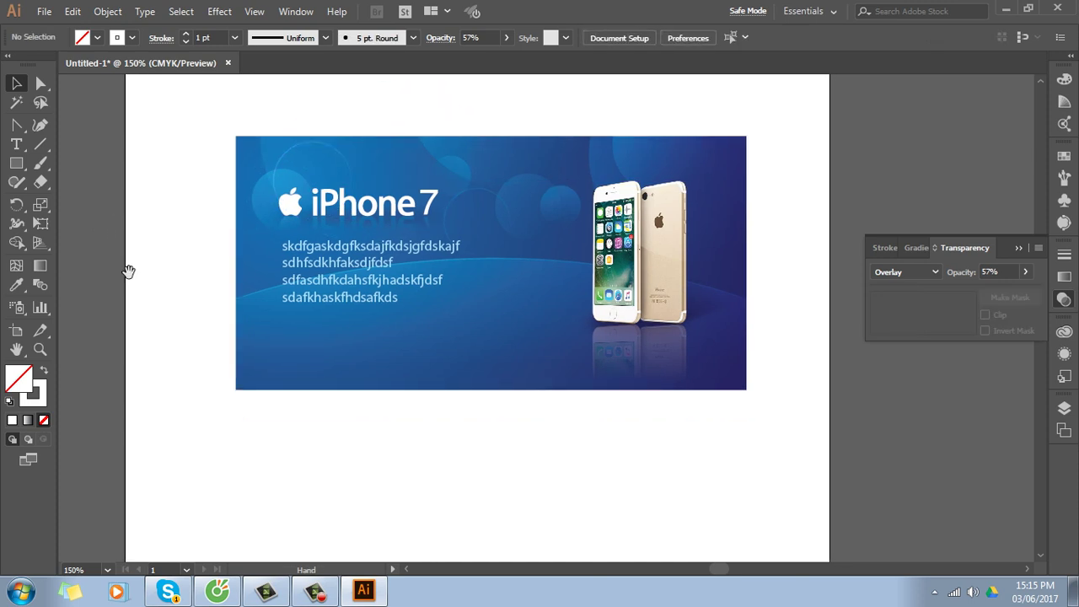
{"action": "left_click", "coordinate": [631, 167]}
{"action": "left_click", "coordinate": [697, 275]}
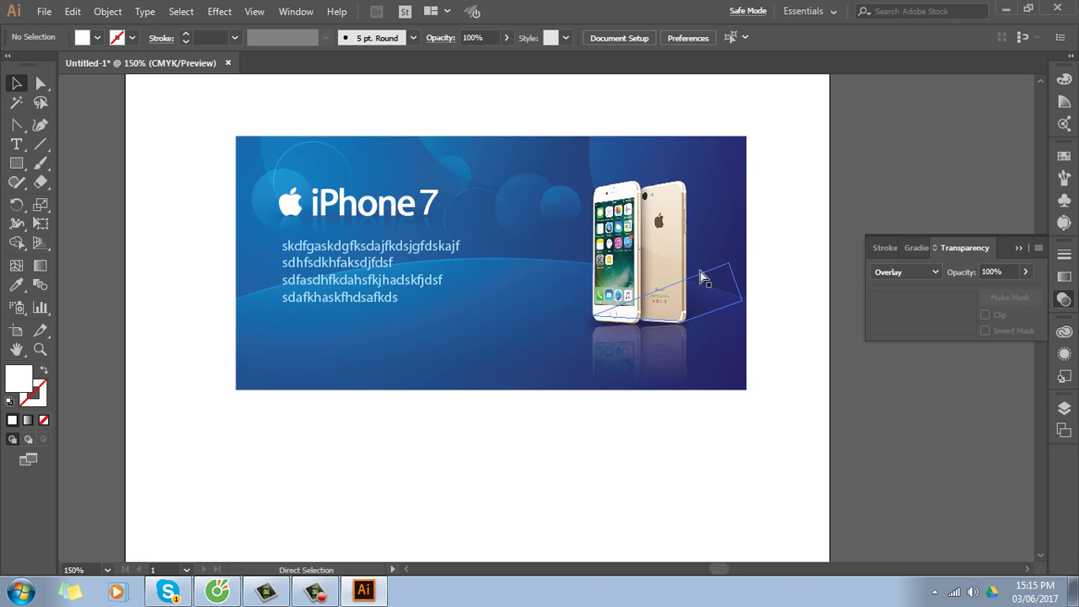
{"action": "key", "text": "ctrl+z"}
{"action": "key", "text": "v"}
{"action": "left_click_drag", "start_coordinate": [708, 193], "coordinate": [739, 221]}
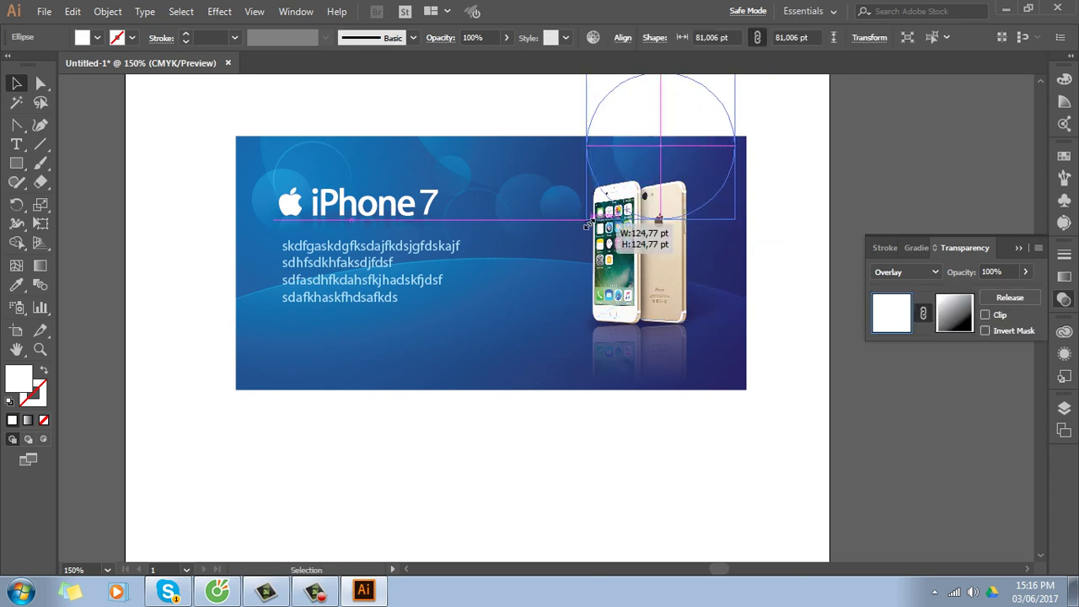
{"action": "left_click", "coordinate": [879, 121]}
Undo that enlargement, make the circle an outline, and cut it to a half-circle pie
{"action": "left_click", "coordinate": [735, 180]}
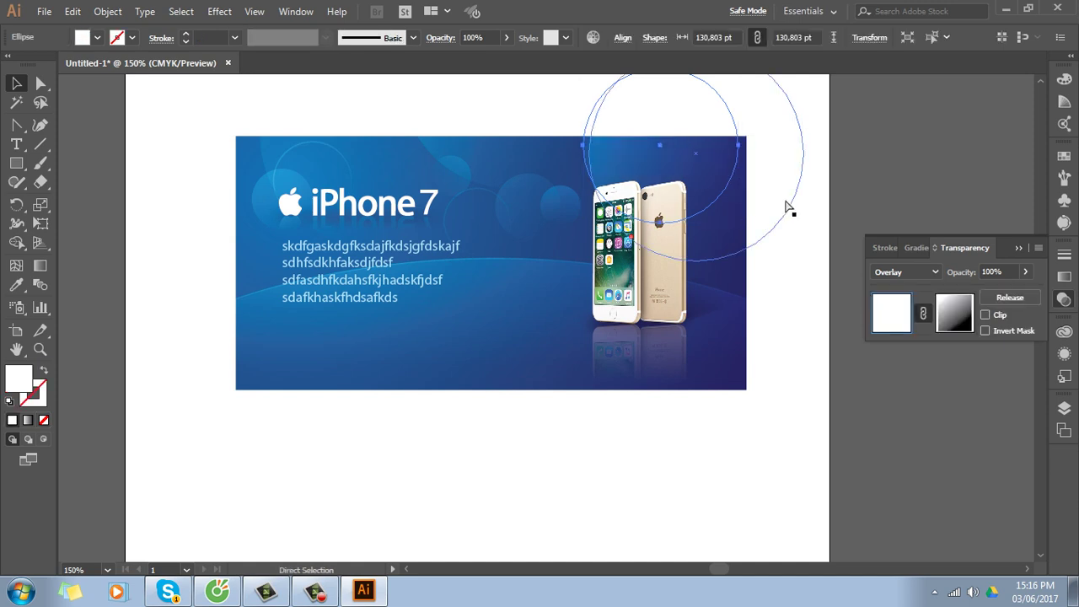
{"action": "key", "text": "ctrl+z"}
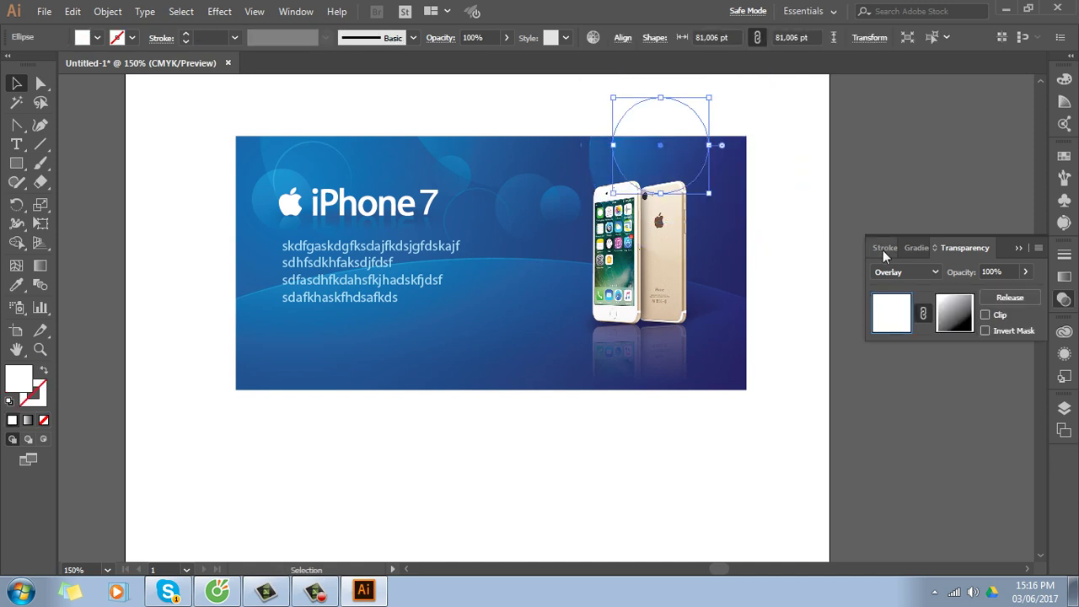
{"action": "key", "text": "shift+x"}
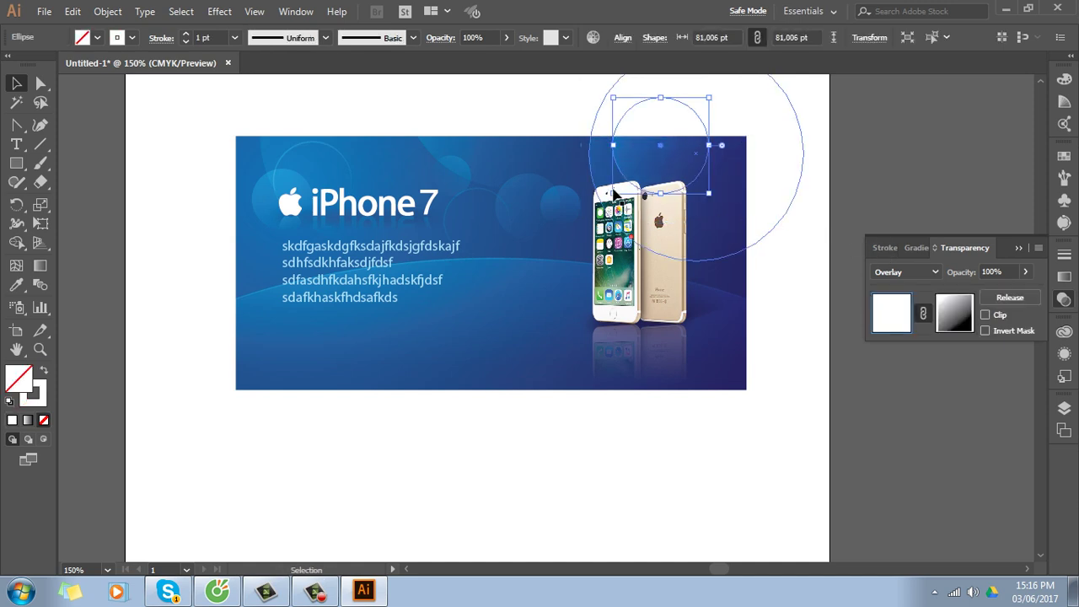
{"action": "left_click_drag", "start_coordinate": [721, 145], "coordinate": [616, 150]}
{"action": "left_click", "coordinate": [897, 157]}
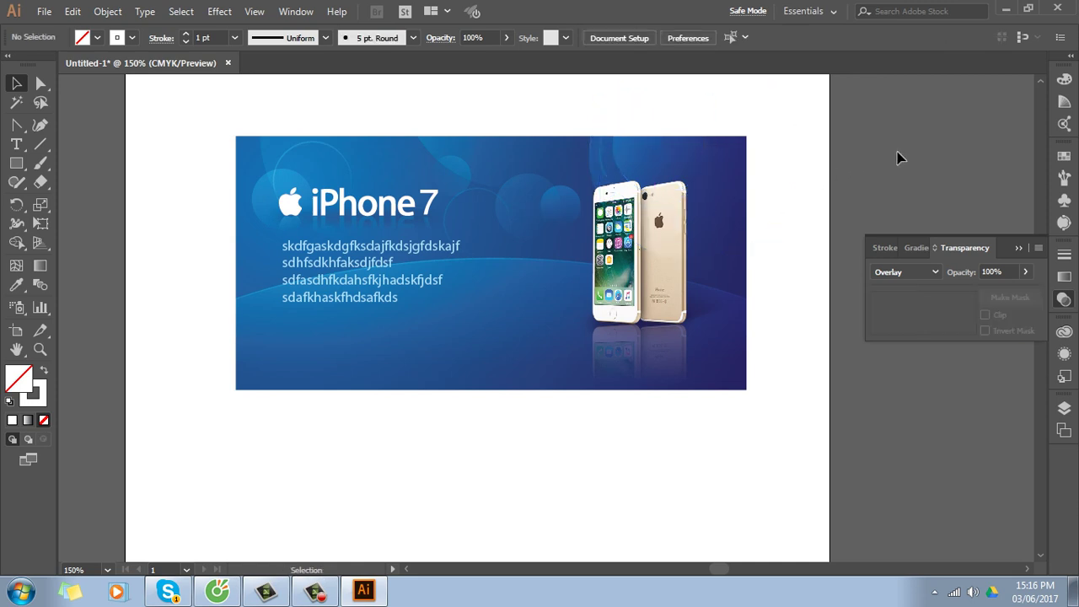
{"action": "scroll", "coordinate": [918, 199], "scroll_direction": "left", "scroll_amount": 1}
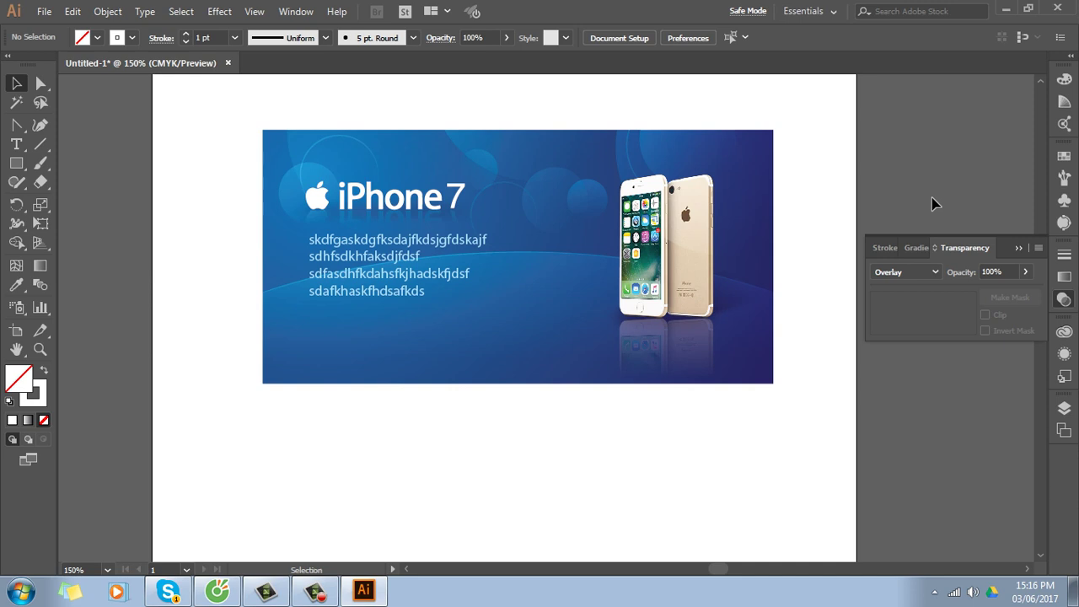
Draw a lens flare centred above the phones with its rings reaching the iPhone 7 heading
{"action": "left_click", "coordinate": [16, 165]}
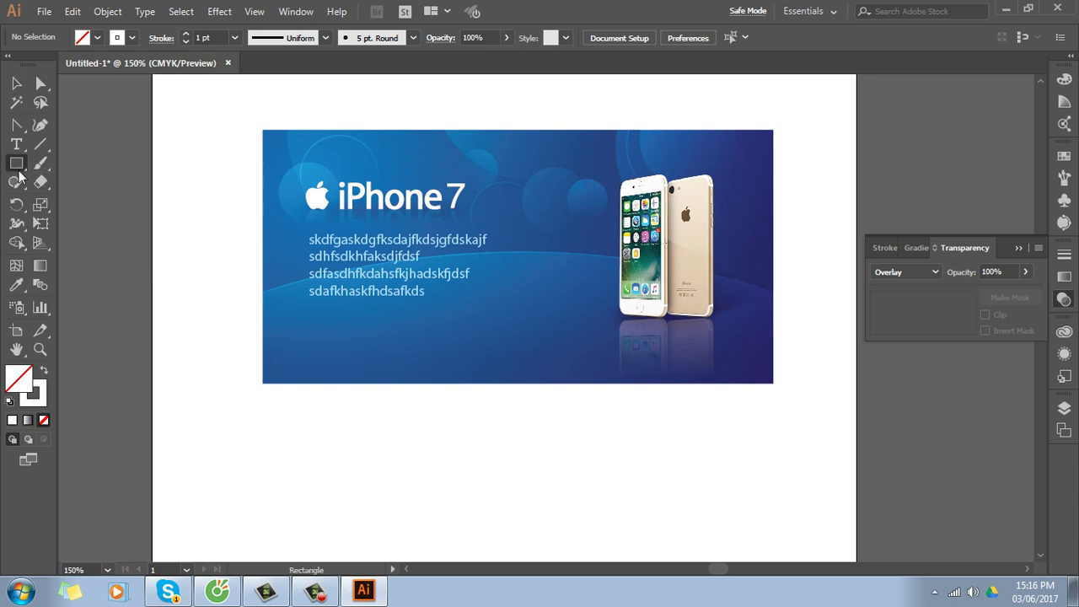
{"action": "right_click", "coordinate": [21, 177]}
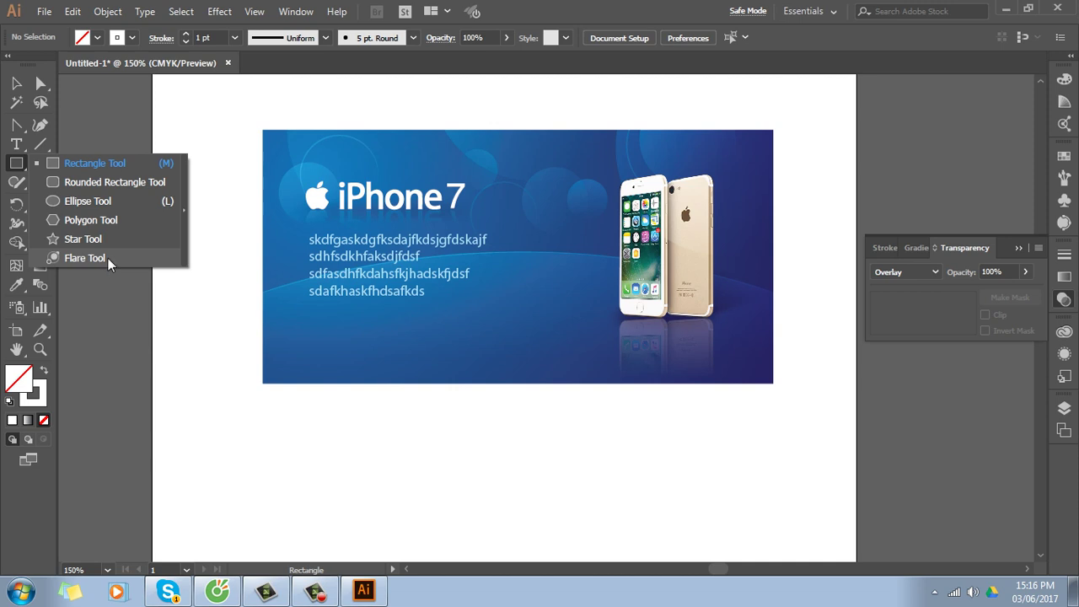
{"action": "left_click", "coordinate": [99, 266]}
{"action": "left_click_drag", "start_coordinate": [622, 184], "coordinate": [642, 327]}
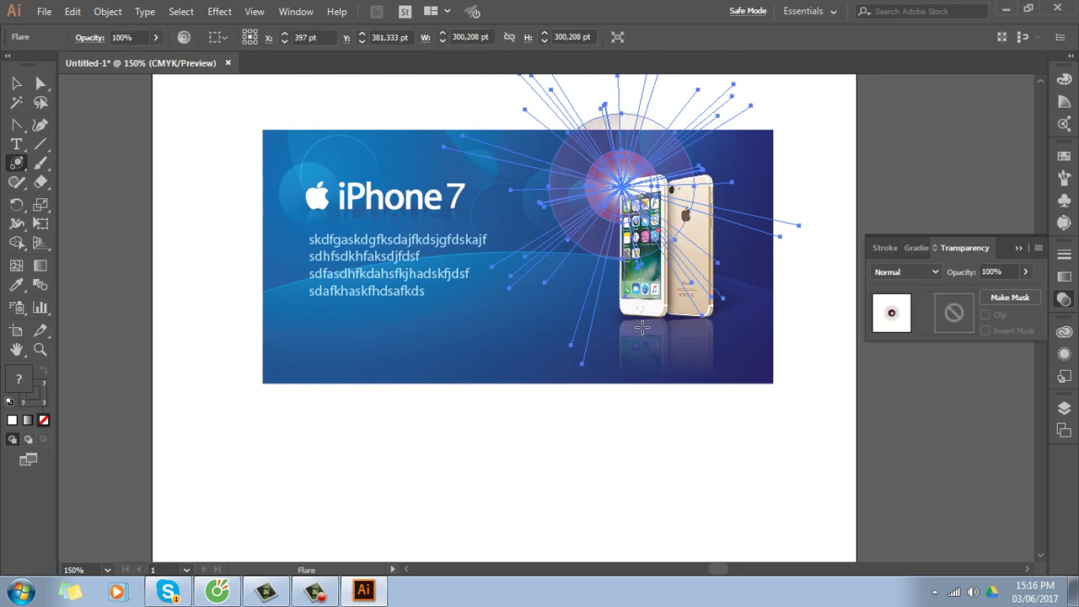
{"action": "mouse_move", "coordinate": [620, 187]}
{"action": "left_mouse_down"}
{"action": "mouse_move", "coordinate": [382, 213]}
{"action": "mouse_move", "coordinate": [388, 203]}
{"action": "left_mouse_up"}
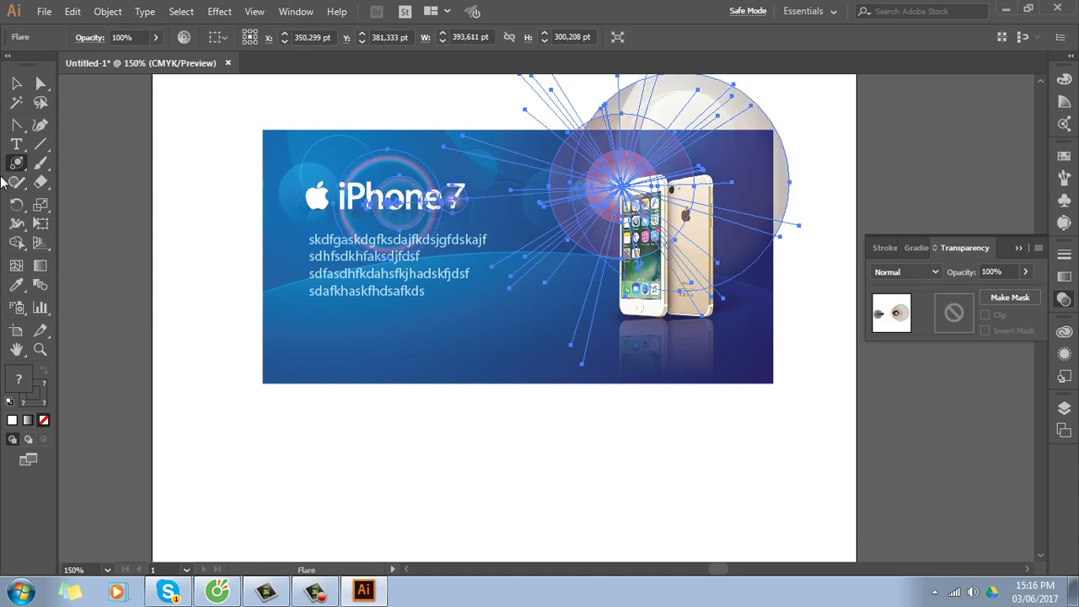
{"action": "key", "text": "v"}
{"action": "left_click", "coordinate": [885, 120]}
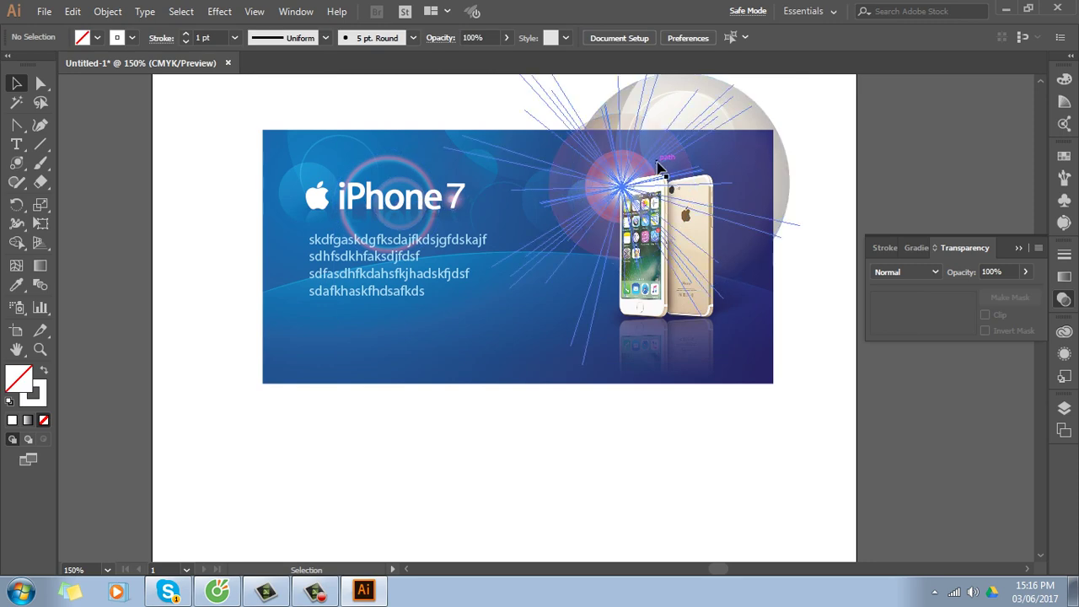
{"action": "left_click", "coordinate": [659, 168]}
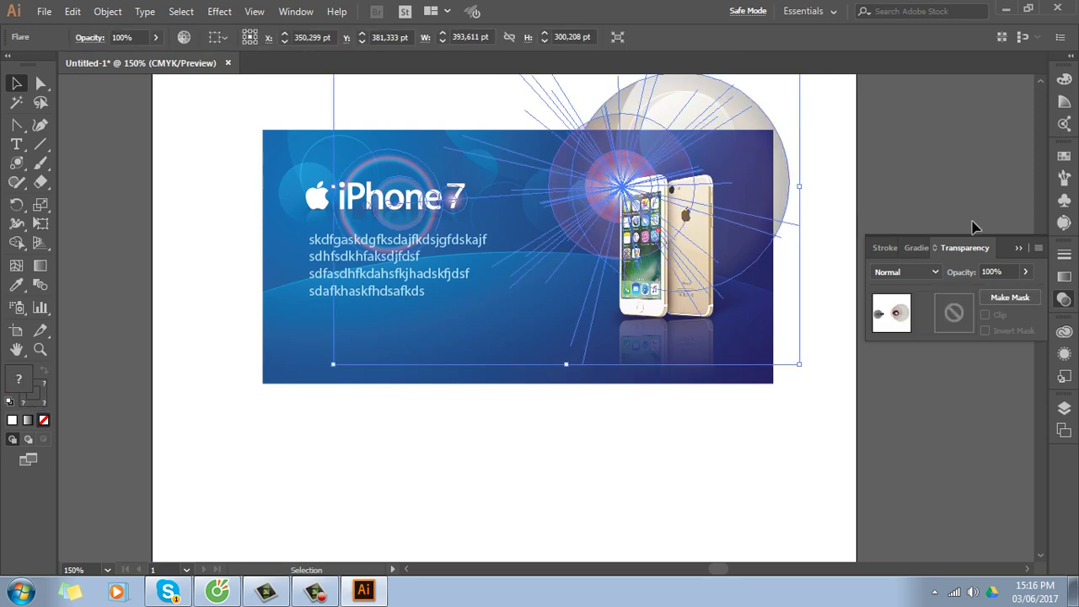
Set the flare to Overlay blending and group it with the surrounding circles
{"action": "left_click", "coordinate": [932, 273]}
{"action": "left_click", "coordinate": [911, 424]}
{"action": "left_click", "coordinate": [945, 160]}
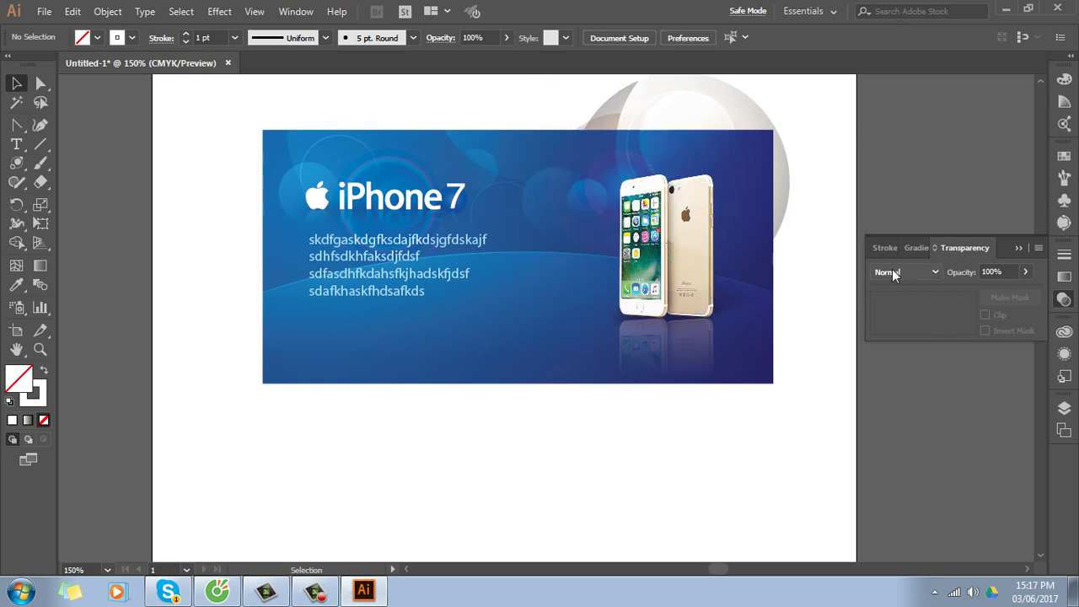
{"action": "left_click_drag", "start_coordinate": [586, 282], "coordinate": [591, 355]}
{"action": "left_click_drag", "start_coordinate": [168, 154], "coordinate": [826, 276]}
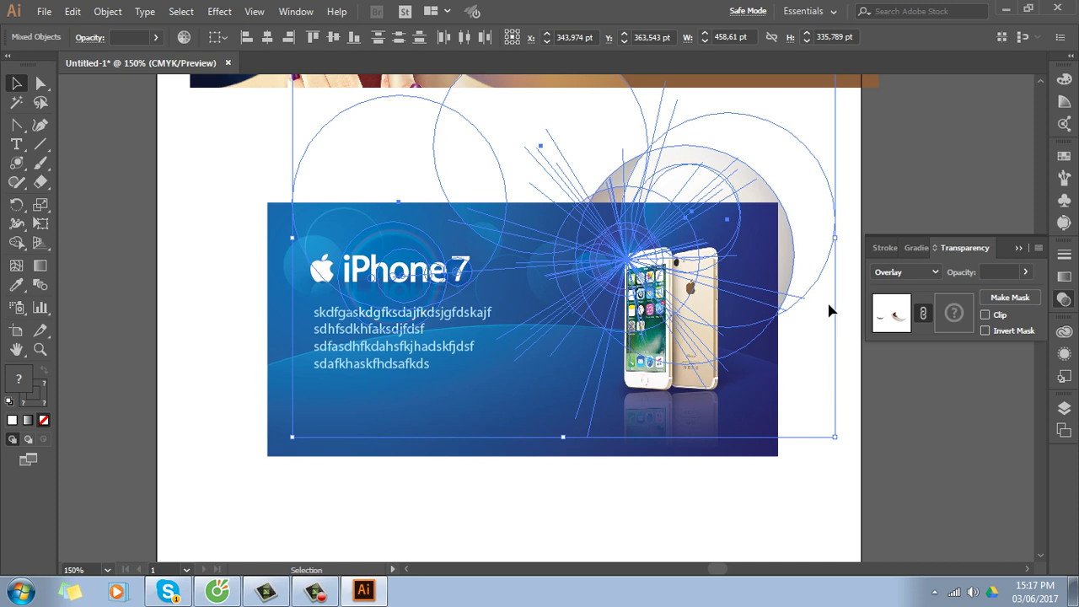
{"action": "key", "text": "ctrl+g"}
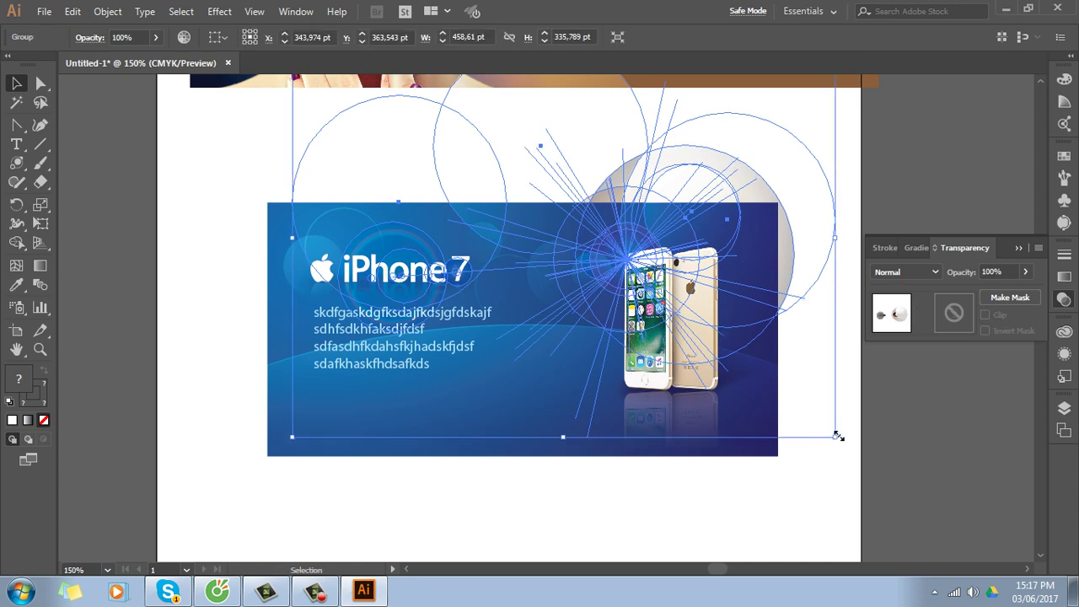
{"action": "left_click", "coordinate": [838, 460]}
Bring the blue background rectangle to the front of everything
{"action": "left_click", "coordinate": [277, 353]}
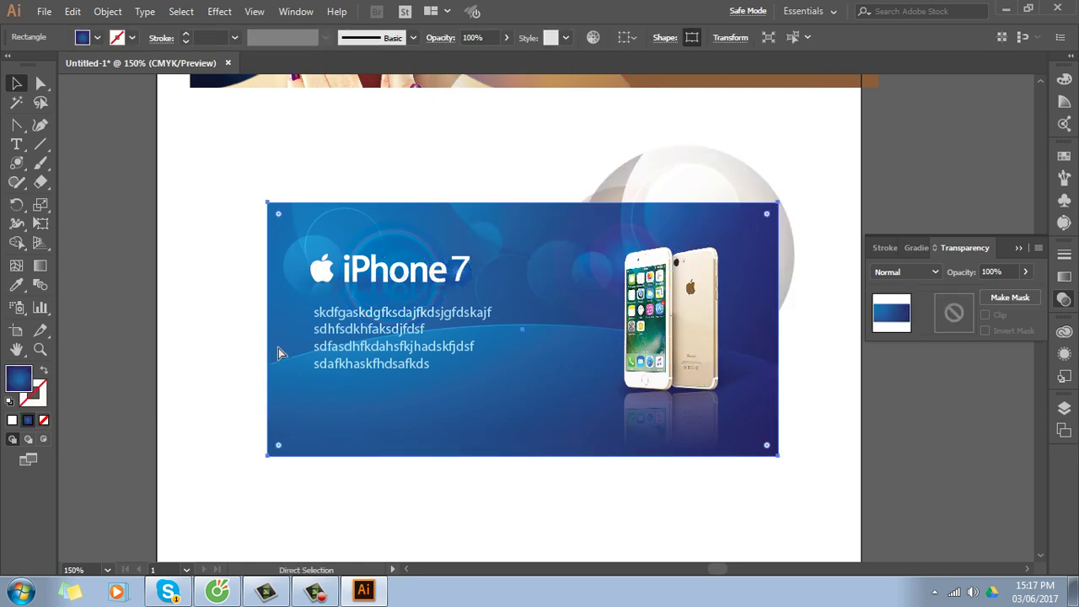
{"action": "key", "text": "ctrl+shift+bracketright"}
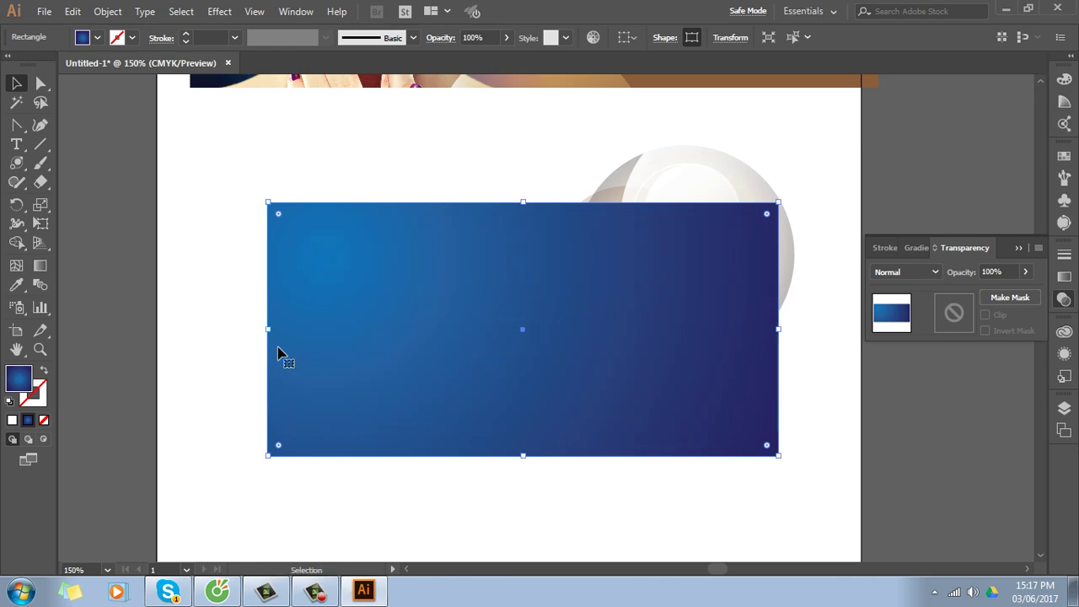
{"action": "left_click", "coordinate": [682, 169]}
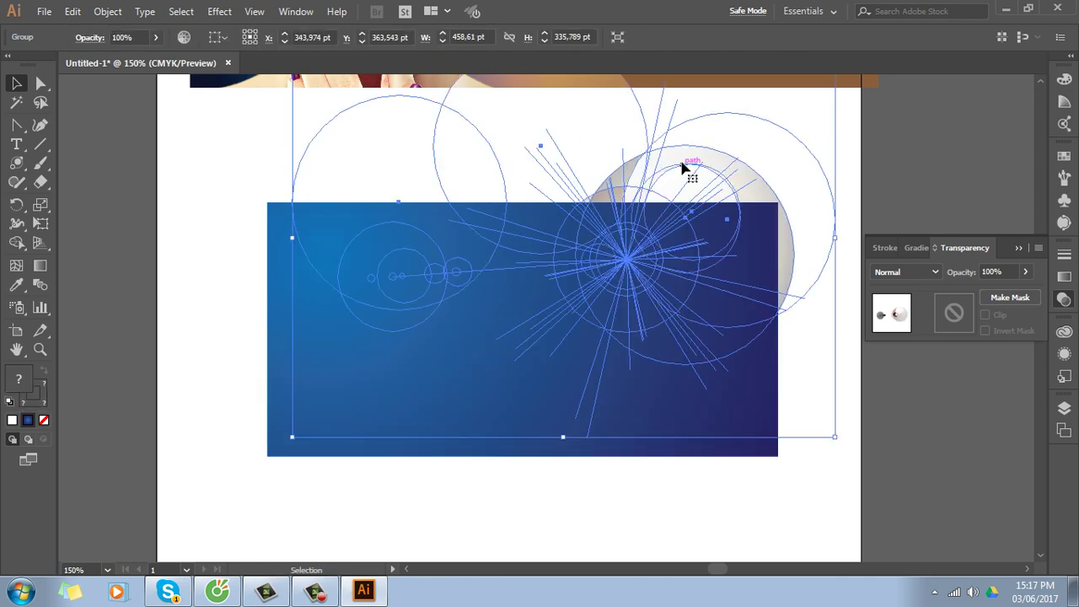
Make a Ctrl+7 clipping mask from the blue rectangle and flare group, then zoom out
{"action": "left_click", "coordinate": [355, 456]}
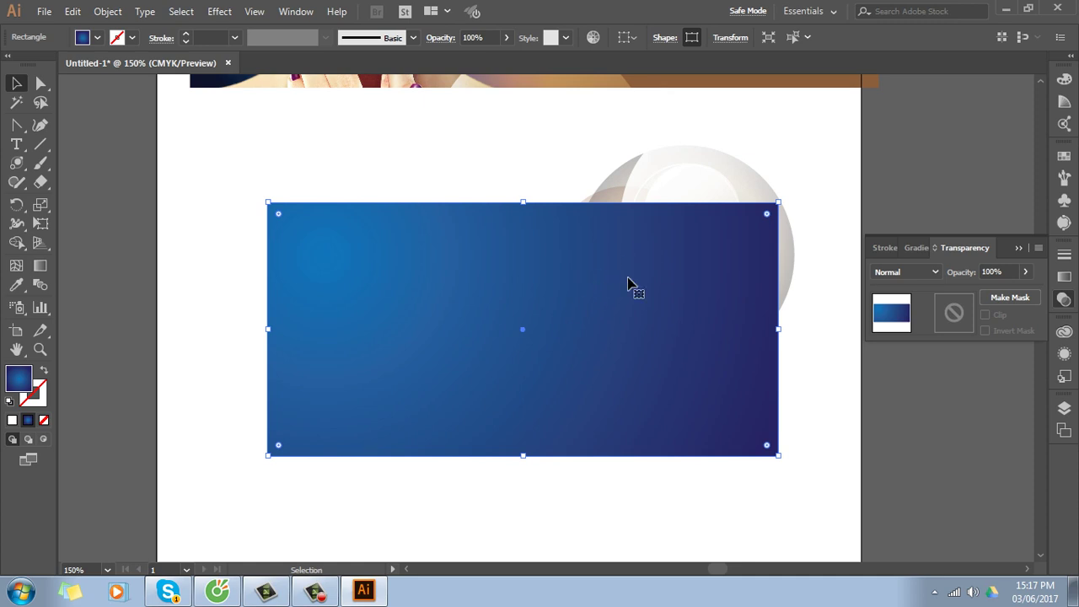
{"action": "left_click", "coordinate": [753, 232], "text": "shift"}
{"action": "key", "text": "ctrl+7"}
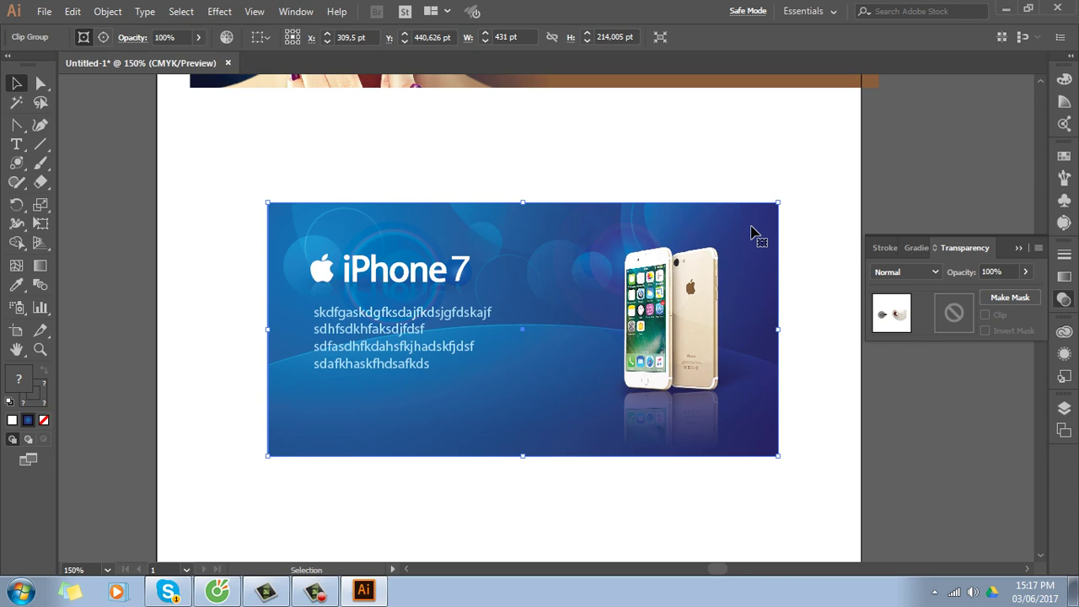
{"action": "key", "text": "ctrl+minus"}
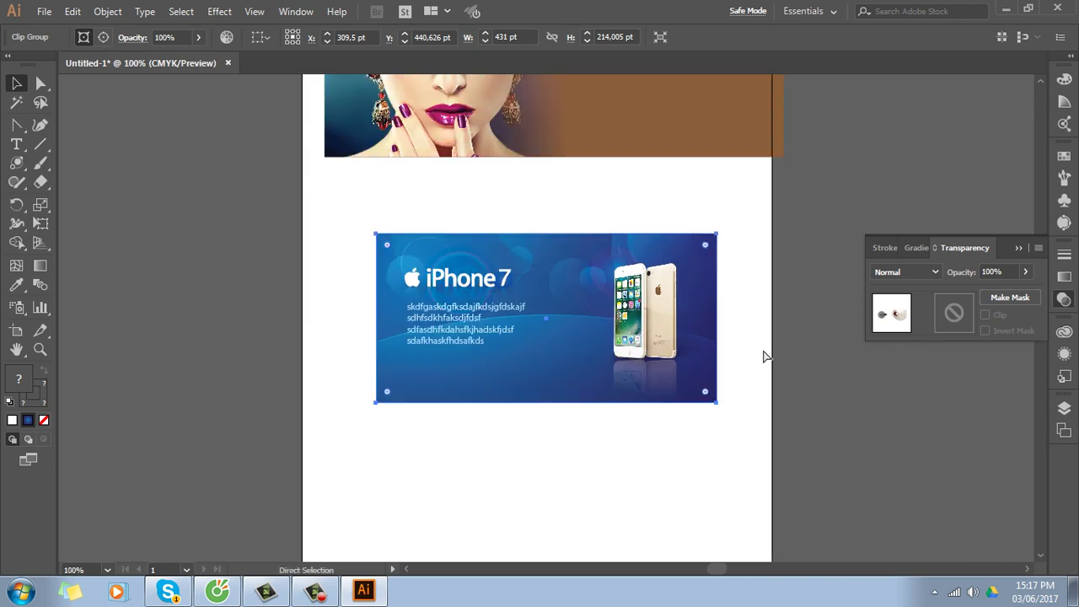
{"action": "key", "text": "ctrl+minus"}
{"action": "scroll", "coordinate": [649, 400], "scroll_direction": "down", "scroll_amount": 1}
Alt-drag a copy of the iPhone 7 banner directly below the original and zoom in on both
{"action": "left_click_drag", "start_coordinate": [405, 380], "coordinate": [713, 225]}
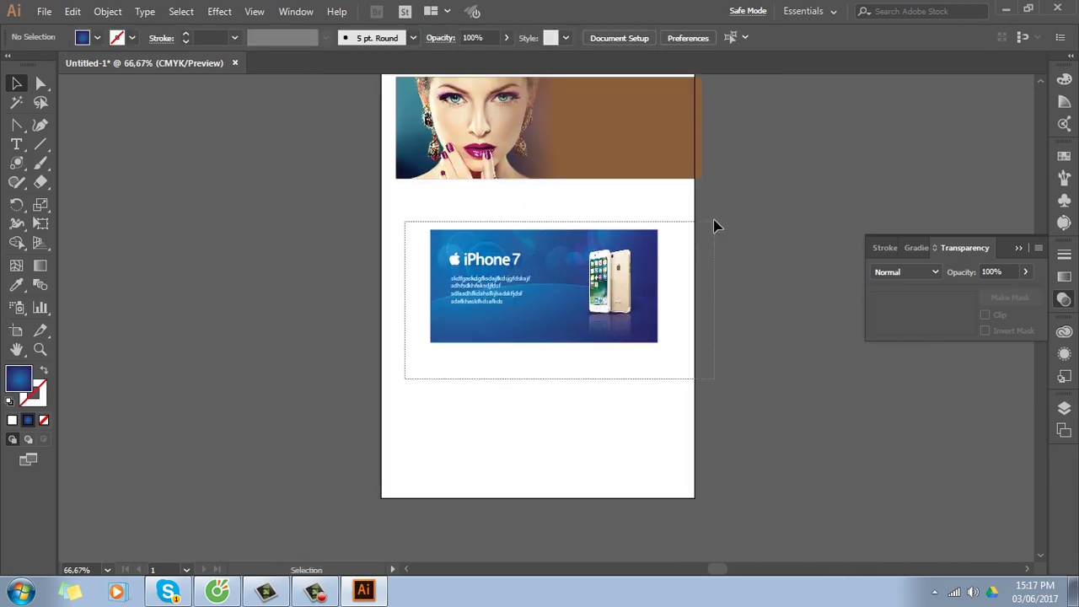
{"action": "left_click_drag", "start_coordinate": [594, 270], "coordinate": [602, 389]}
{"action": "left_click", "coordinate": [809, 380]}
{"action": "key", "text": "z"}
{"action": "left_click_drag", "start_coordinate": [374, 216], "coordinate": [732, 464]}
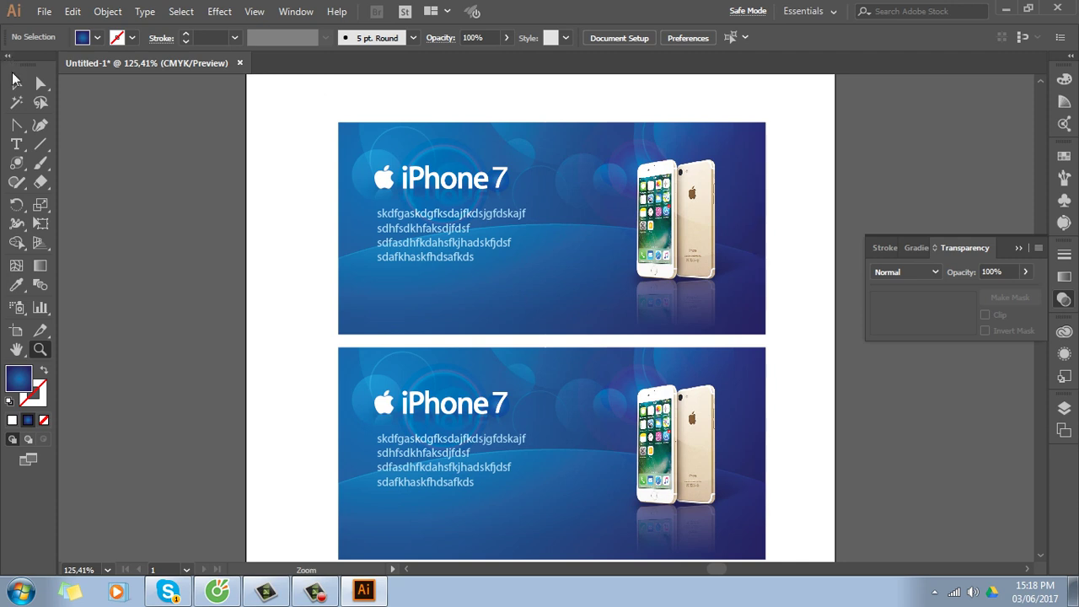
Delete the faint overlay circle near the iPhone 7 heading on the copied banner
{"action": "left_click", "coordinate": [16, 83]}
{"action": "left_click", "coordinate": [609, 392]}
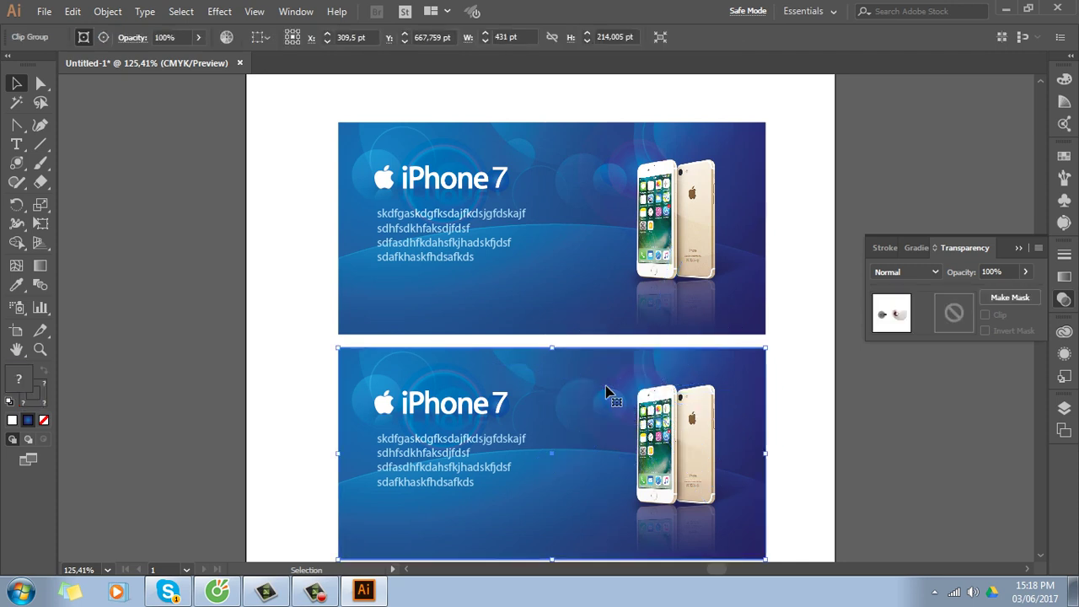
{"action": "key", "text": "ctrl+shift+a"}
{"action": "scroll", "coordinate": [609, 428], "scroll_direction": "down", "scroll_amount": 3}
{"action": "scroll", "coordinate": [578, 272], "scroll_direction": "down", "scroll_amount": 1}
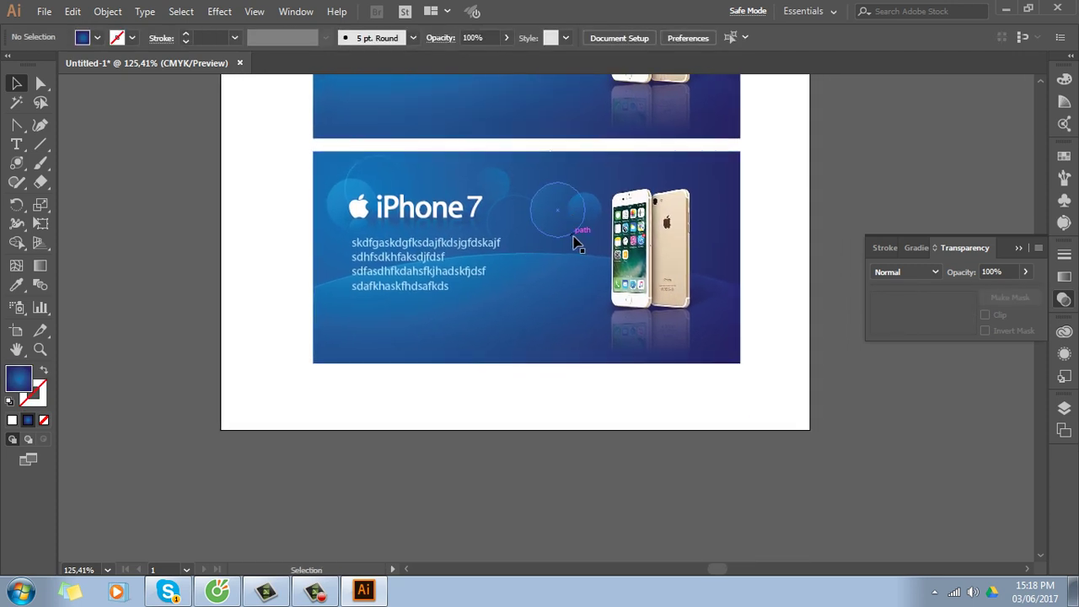
{"action": "left_click", "coordinate": [570, 218]}
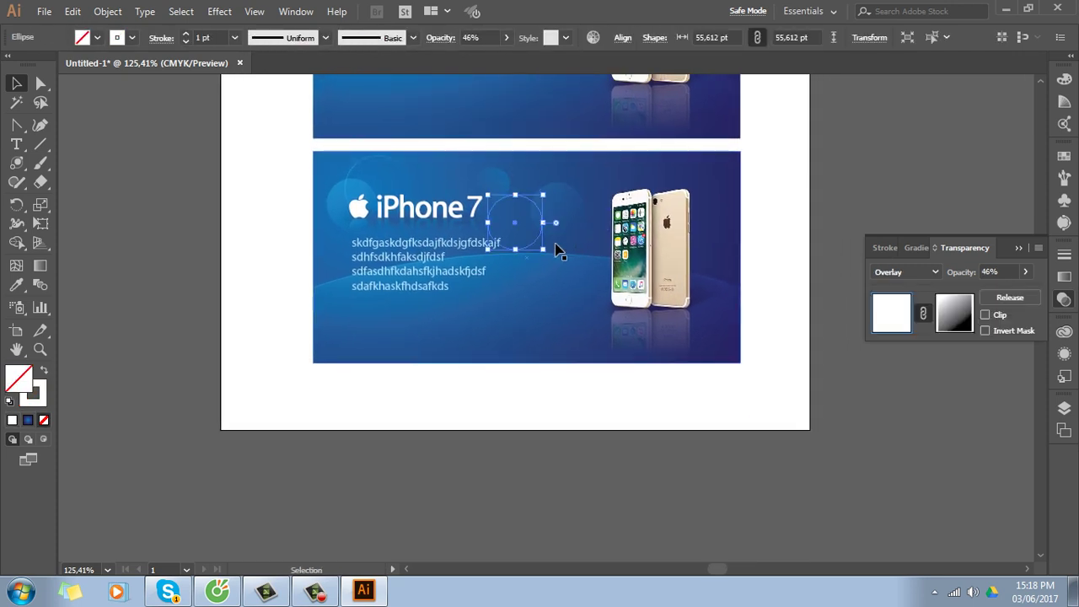
{"action": "mouse_move", "coordinate": [568, 228]}
{"action": "left_mouse_down"}
{"action": "mouse_move", "coordinate": [501, 191]}
{"action": "mouse_move", "coordinate": [341, 205]}
{"action": "left_mouse_up"}
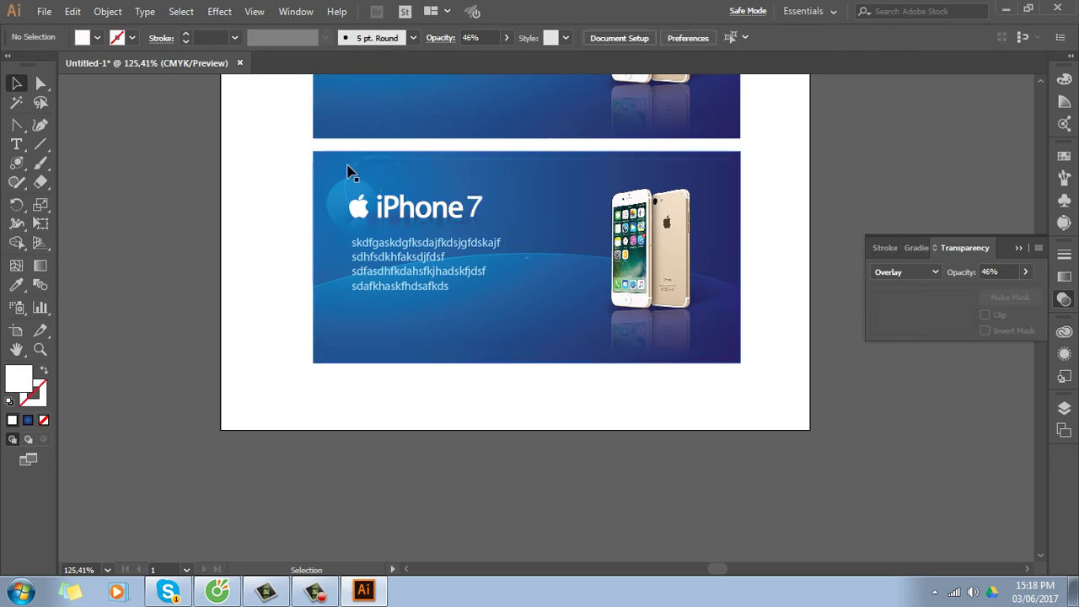
{"action": "key", "text": "Delete"}
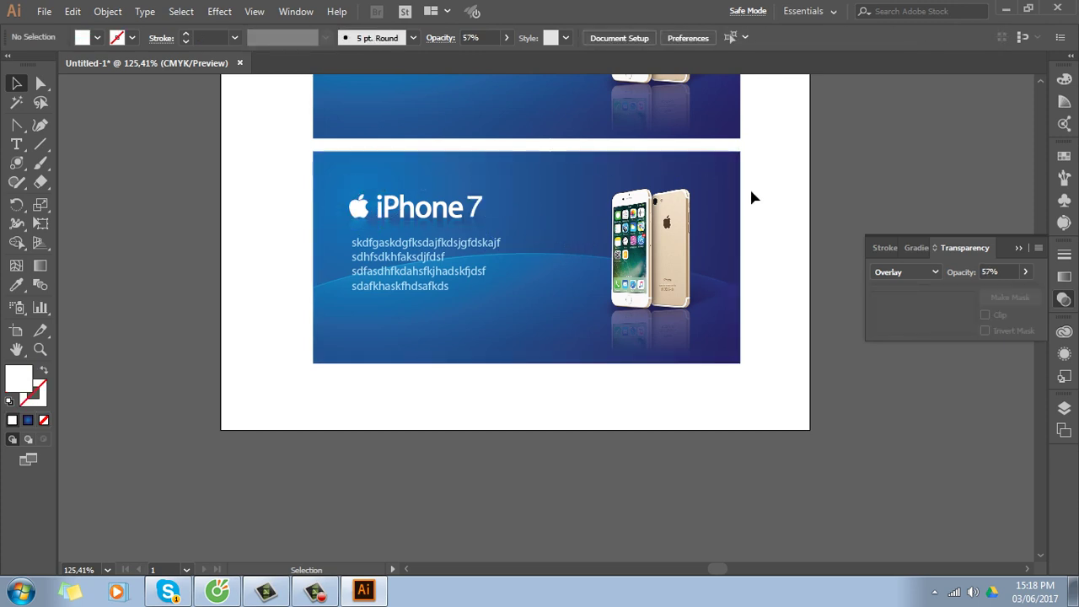
{"action": "left_click", "coordinate": [44, 11]}
{"action": "mouse_move", "coordinate": [71, 292]}
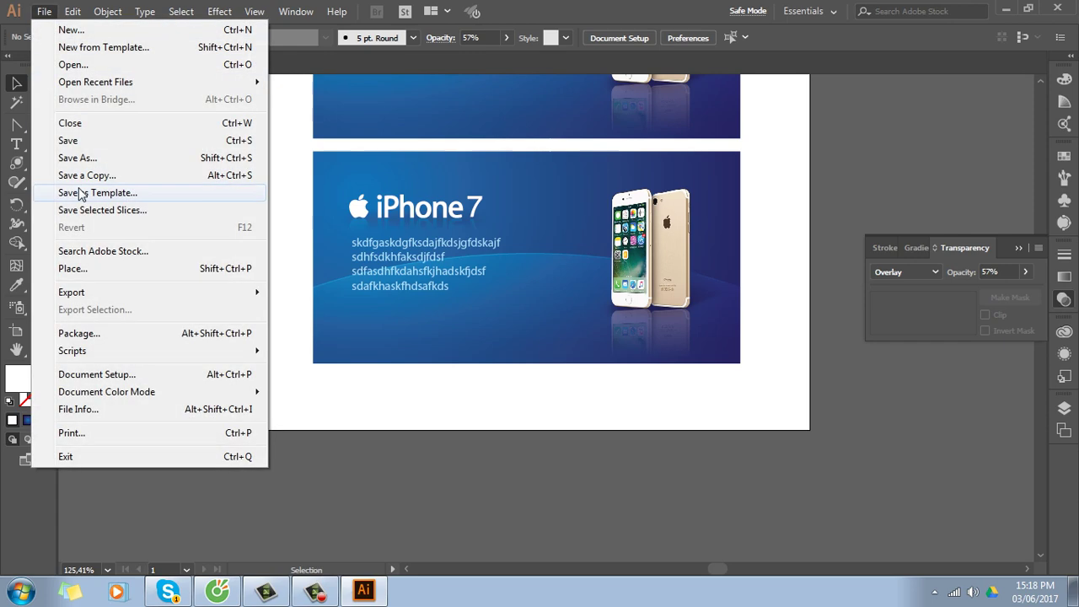
Place the pink bokeh texture artsfon.com-40799 from the Backgroud texture folder
{"action": "left_click", "coordinate": [137, 270]}
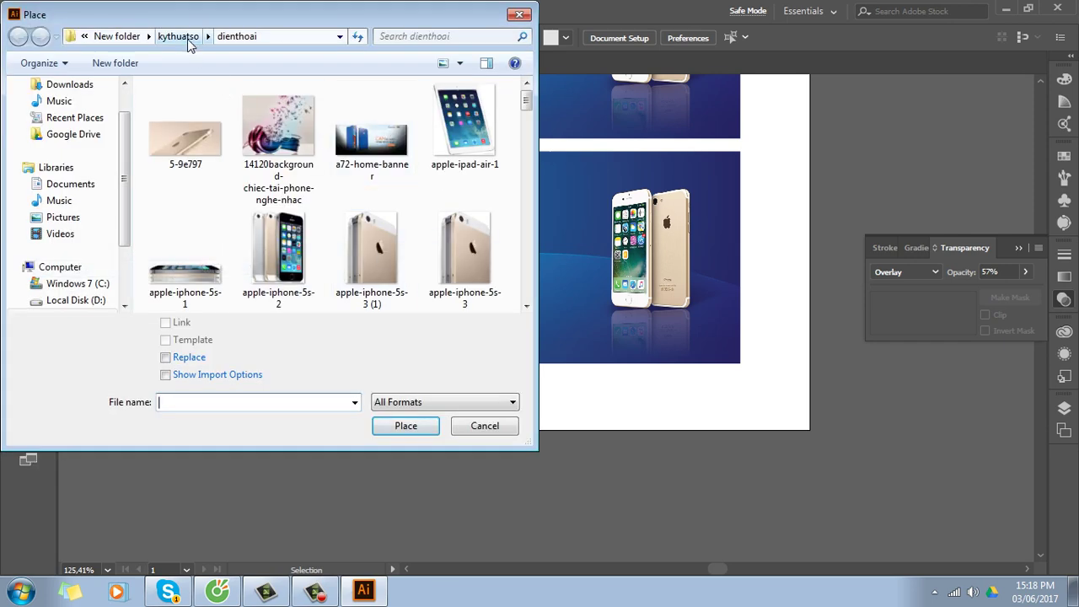
{"action": "left_click", "coordinate": [118, 37]}
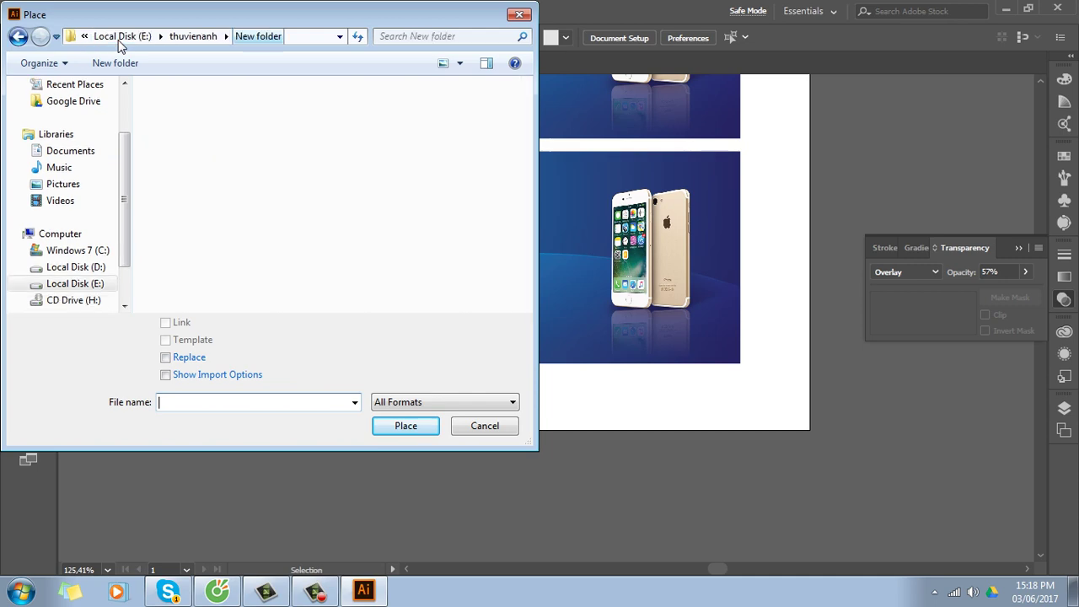
{"action": "left_click", "coordinate": [193, 36]}
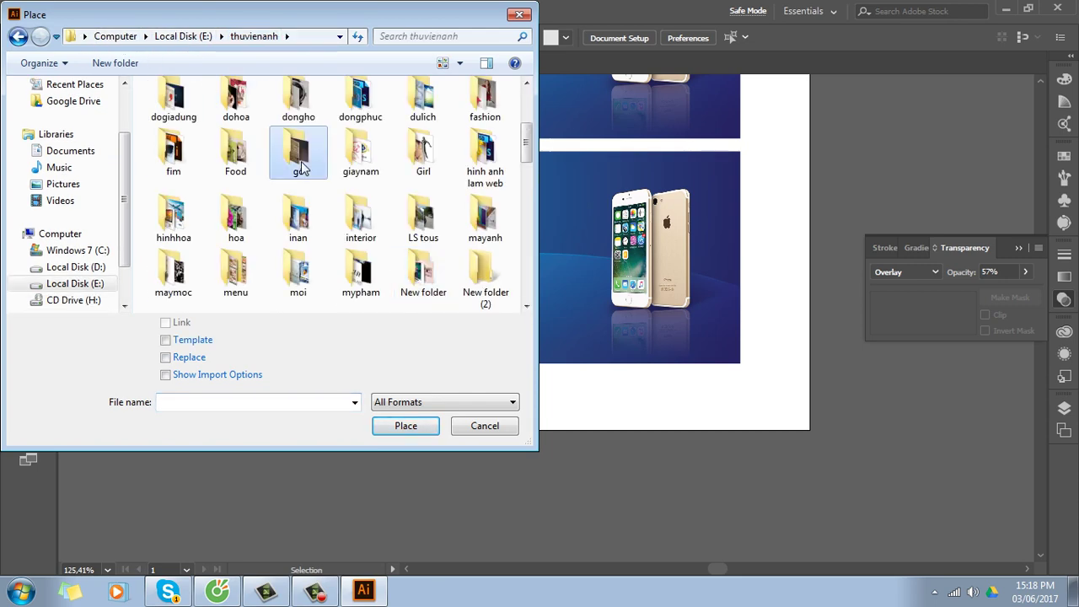
{"action": "type", "text": "bri"}
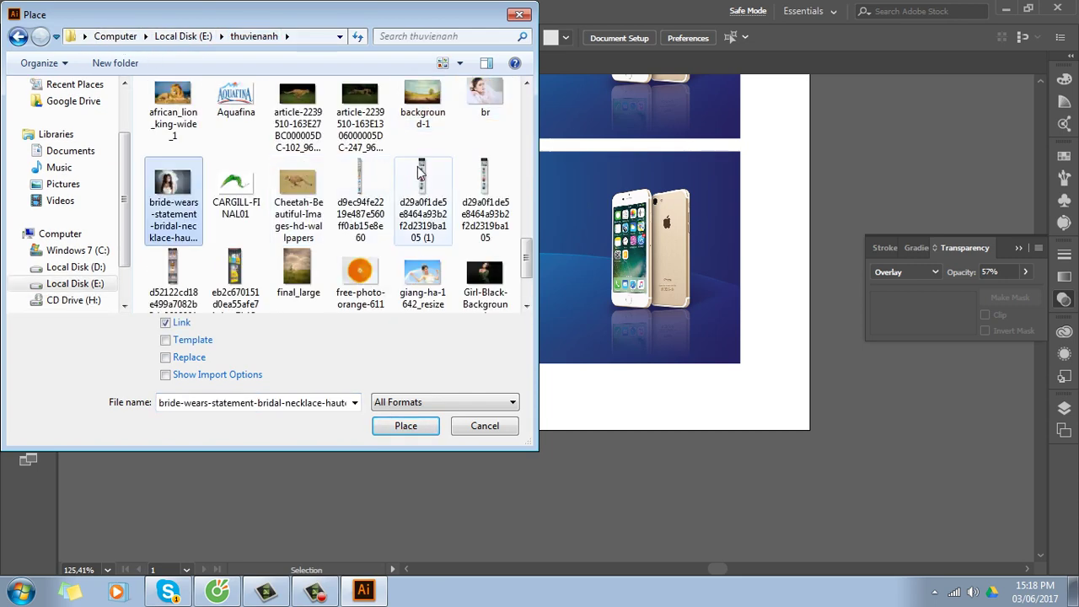
{"action": "type", "text": "b"}
{"action": "key", "text": "Return"}
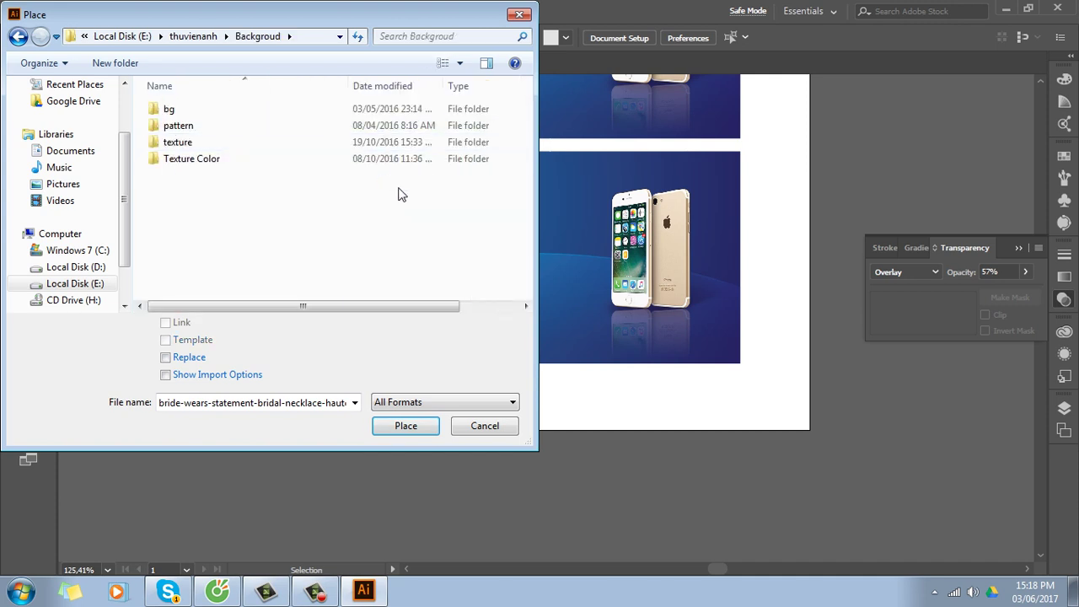
{"action": "double_click", "coordinate": [197, 131]}
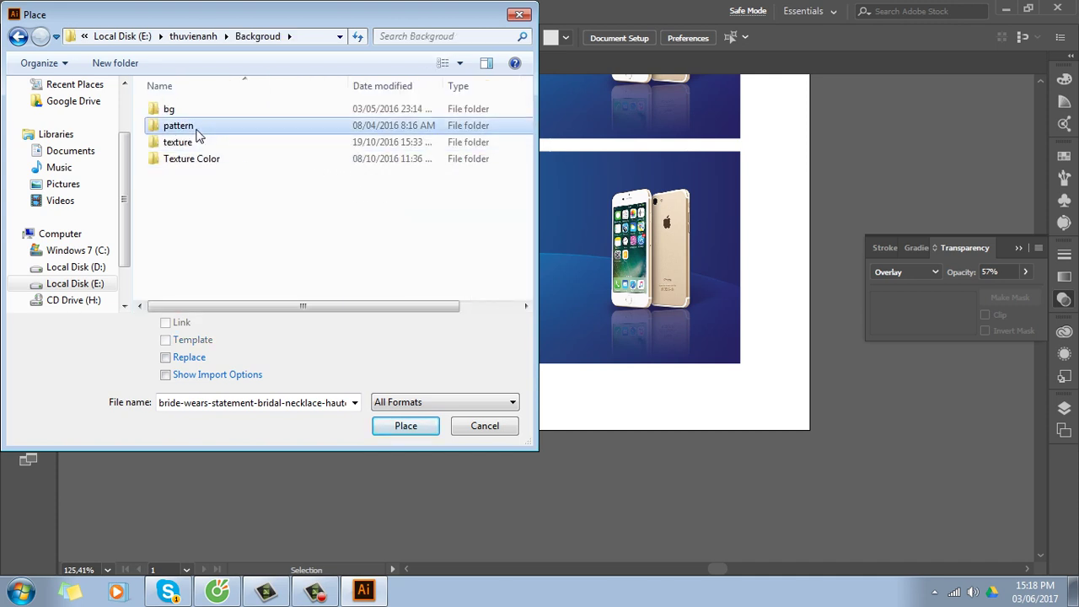
{"action": "key", "text": "BackSpace"}
{"action": "double_click", "coordinate": [195, 144]}
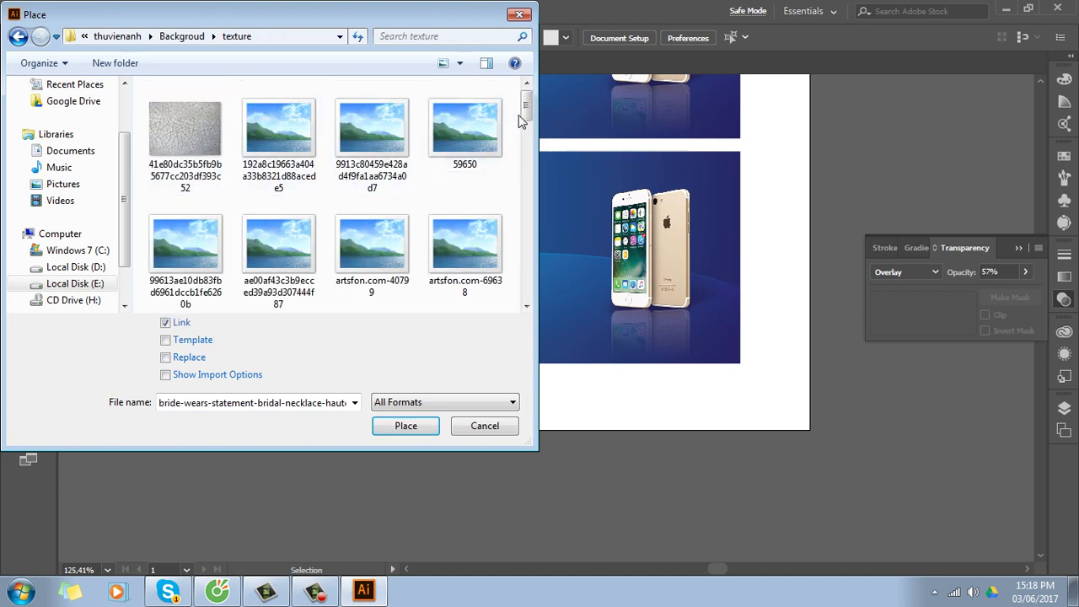
{"action": "left_click", "coordinate": [390, 266]}
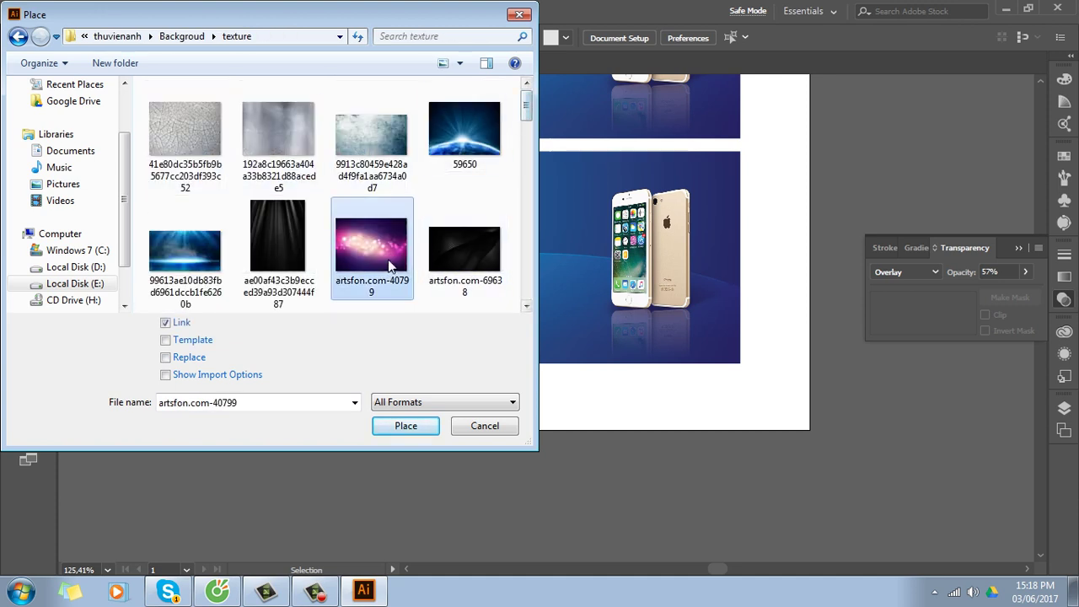
{"action": "left_click", "coordinate": [421, 428]}
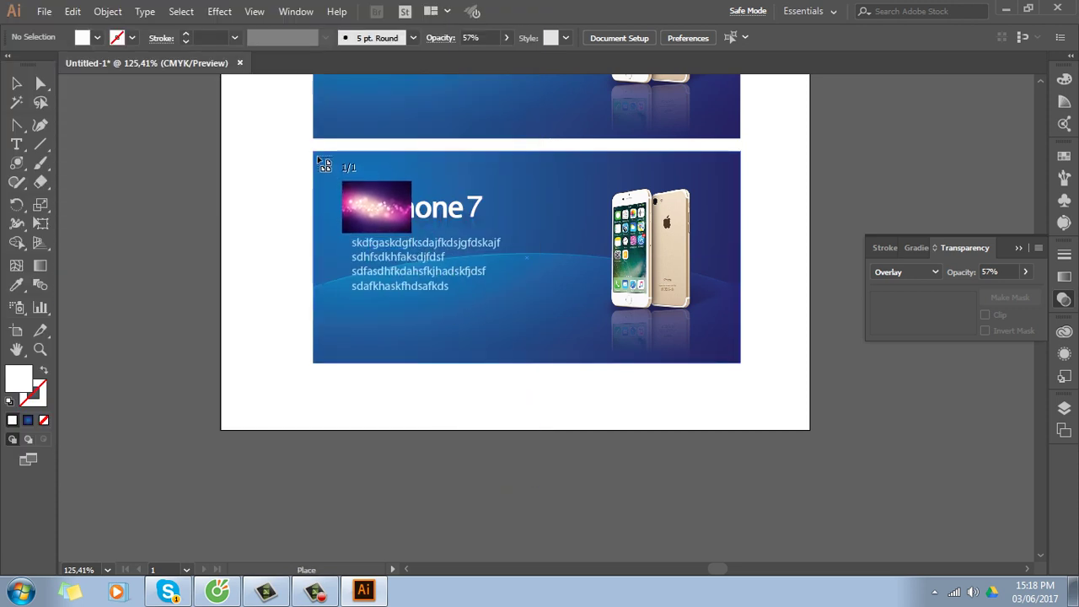
Drop the bokeh image on the second banner, enlarge it to about 431 pt wide, and cover the banner
{"action": "left_click", "coordinate": [715, 365]}
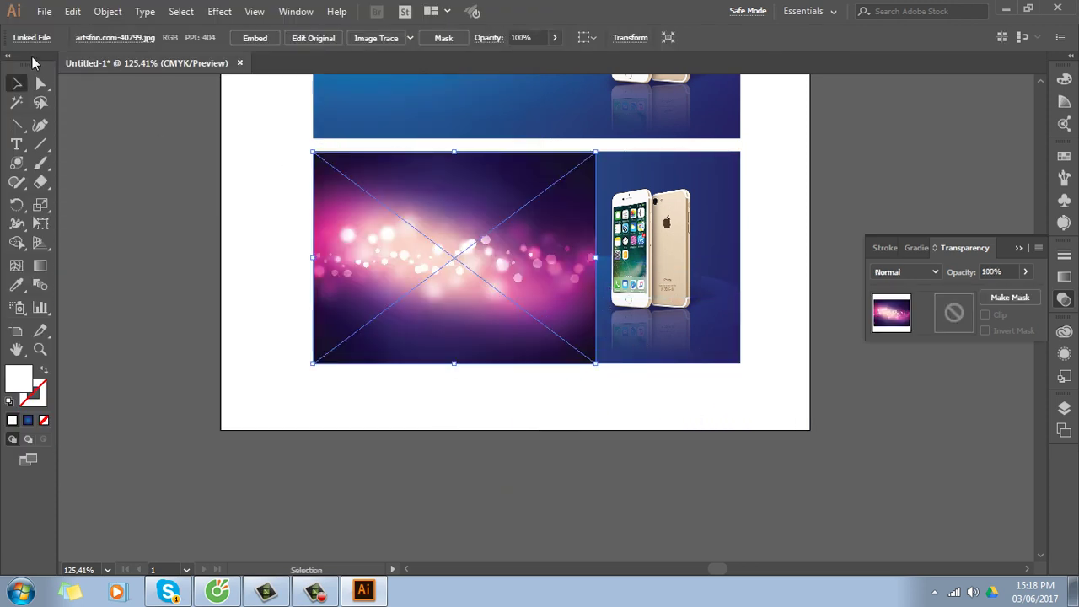
{"action": "mouse_move", "coordinate": [595, 293]}
{"action": "left_mouse_down"}
{"action": "mouse_move", "coordinate": [599, 258]}
{"action": "mouse_move", "coordinate": [741, 252]}
{"action": "left_mouse_up"}
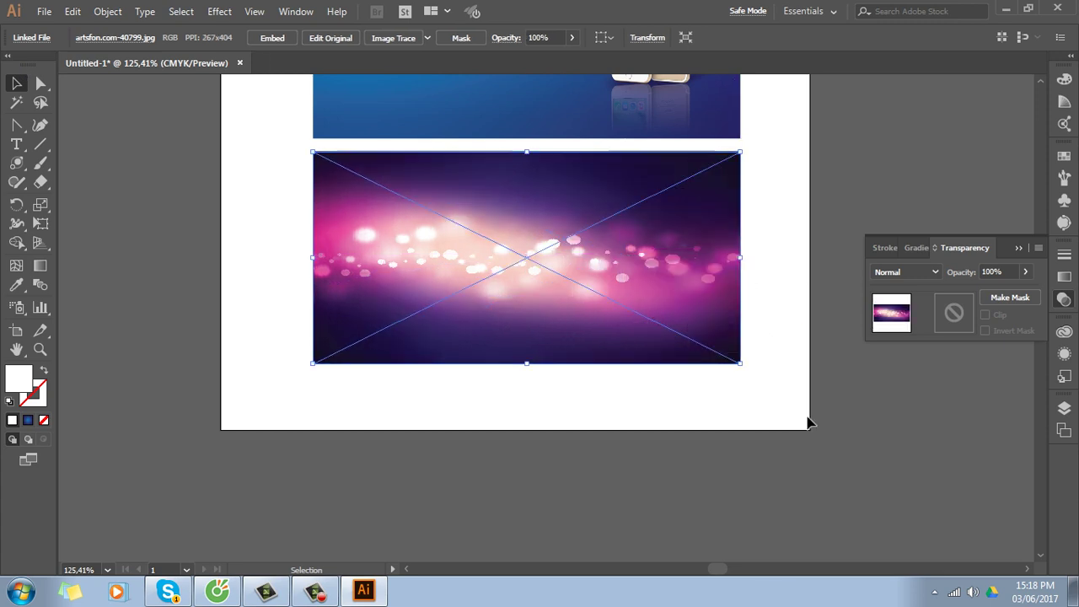
{"action": "key", "text": "ctrl+z"}
{"action": "left_click_drag", "start_coordinate": [598, 368], "coordinate": [775, 473]}
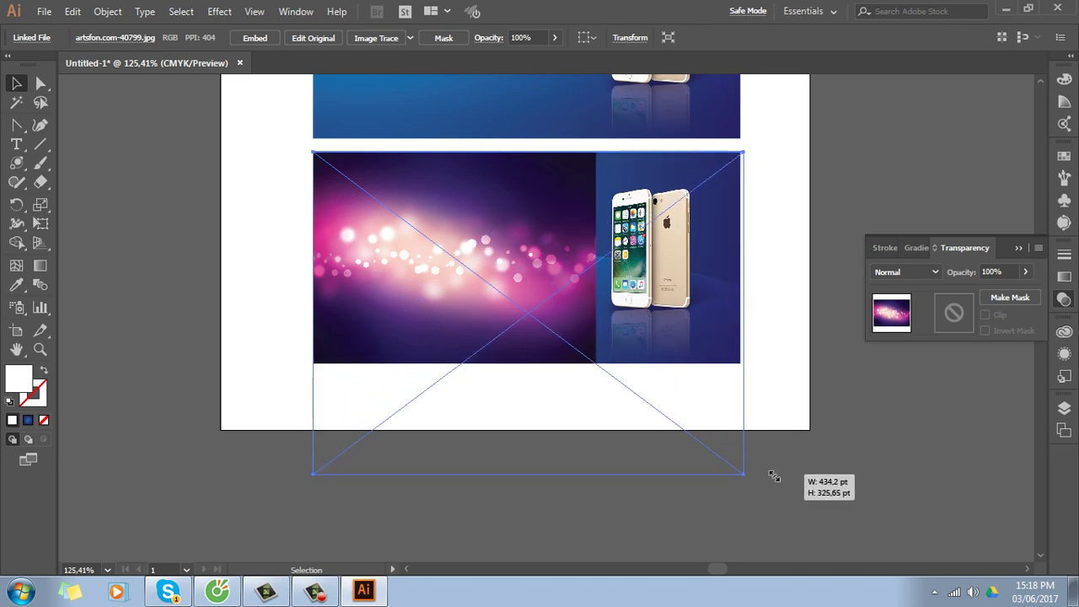
{"action": "left_click_drag", "start_coordinate": [775, 474], "coordinate": [766, 474]}
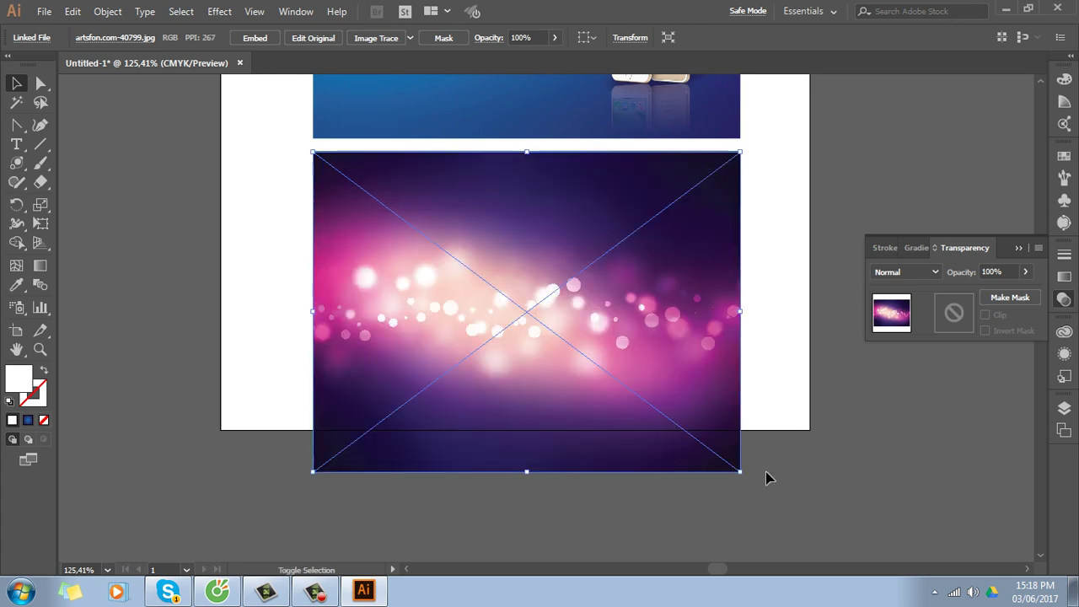
{"action": "left_click_drag", "start_coordinate": [575, 376], "coordinate": [592, 295]}
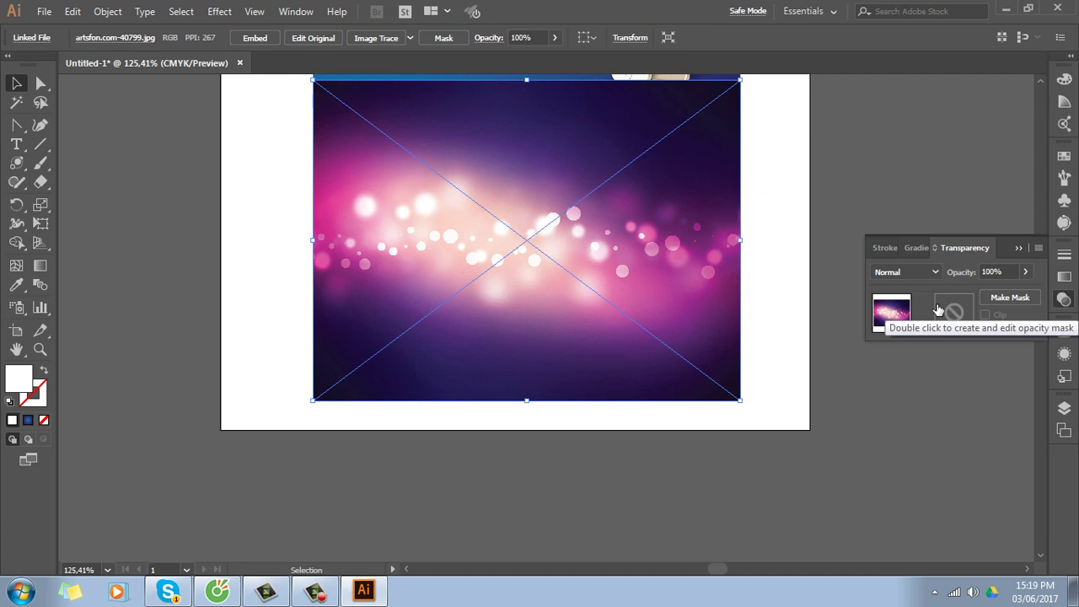
Try Multiply, Screen and Overlay blend modes on the bokeh image, settling on Screen
{"action": "left_click", "coordinate": [935, 271]}
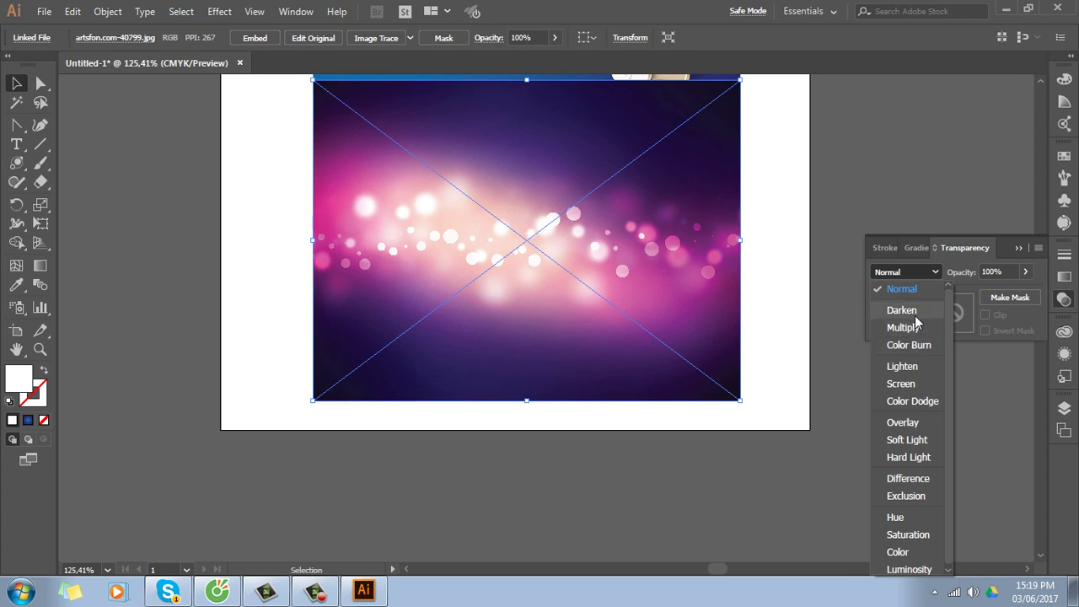
{"action": "left_click", "coordinate": [903, 327]}
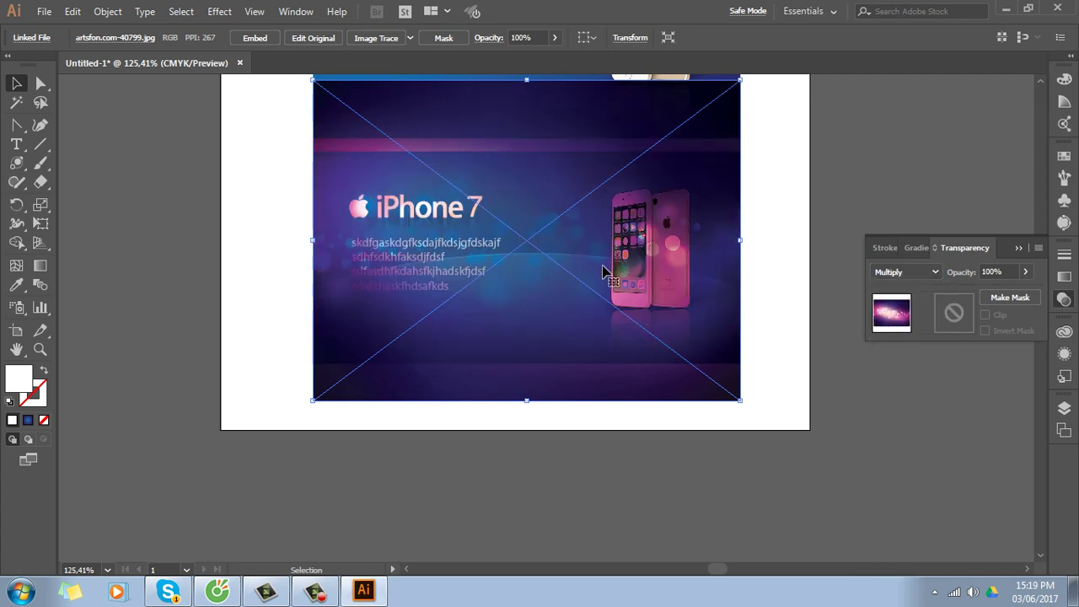
{"action": "left_click", "coordinate": [927, 271]}
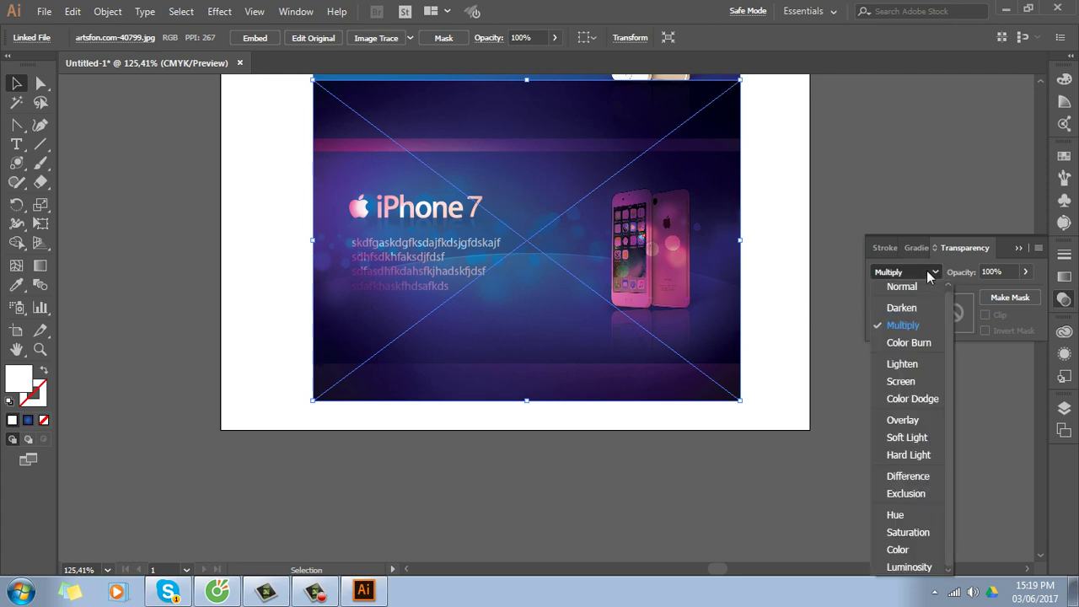
{"action": "left_click", "coordinate": [914, 381]}
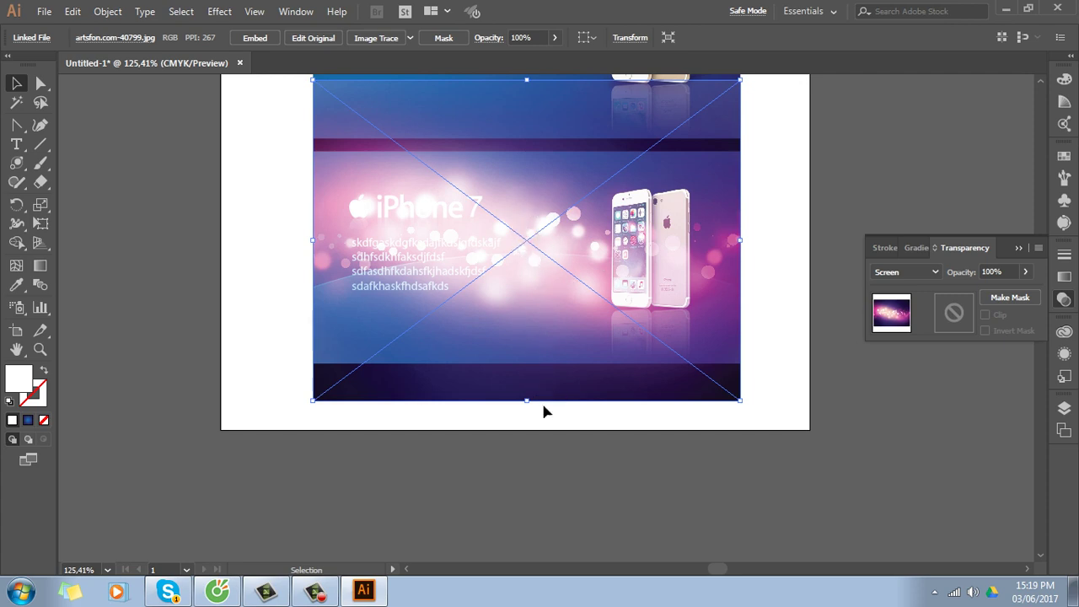
{"action": "left_click", "coordinate": [932, 273]}
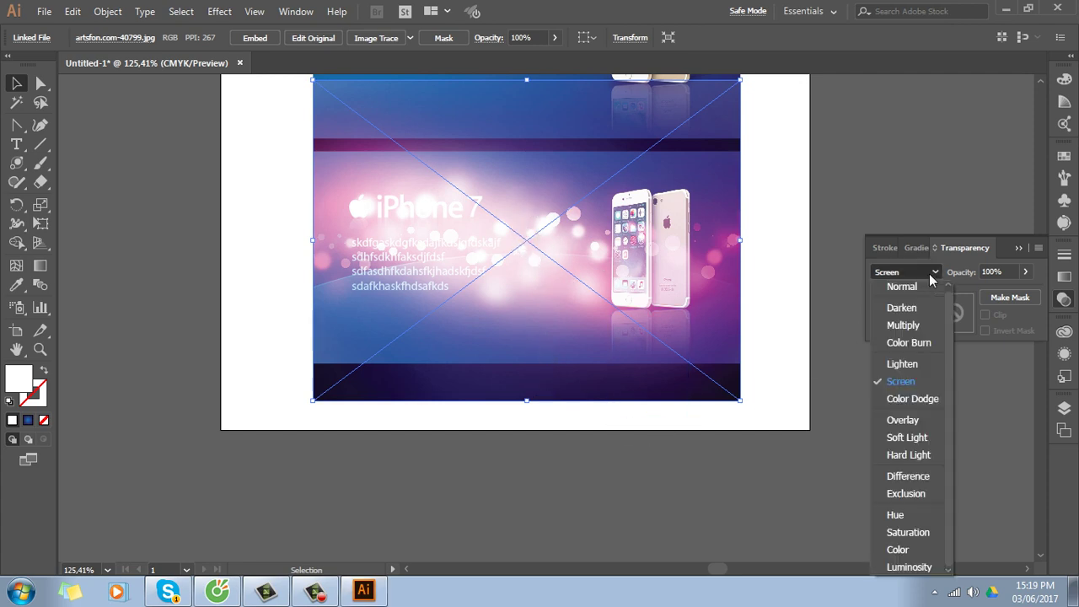
{"action": "left_click", "coordinate": [923, 420]}
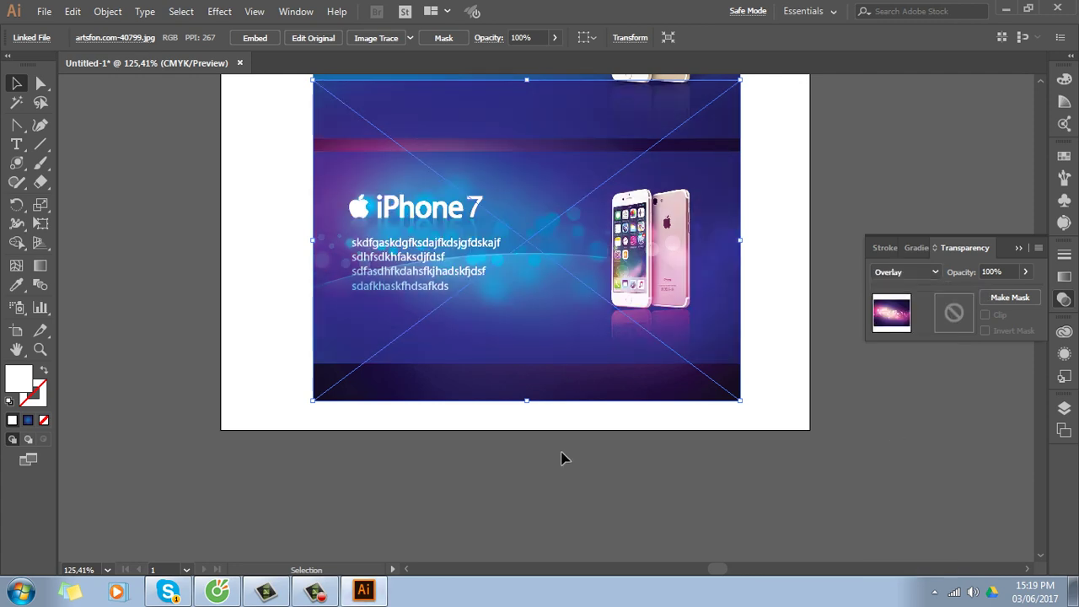
{"action": "left_click", "coordinate": [920, 273]}
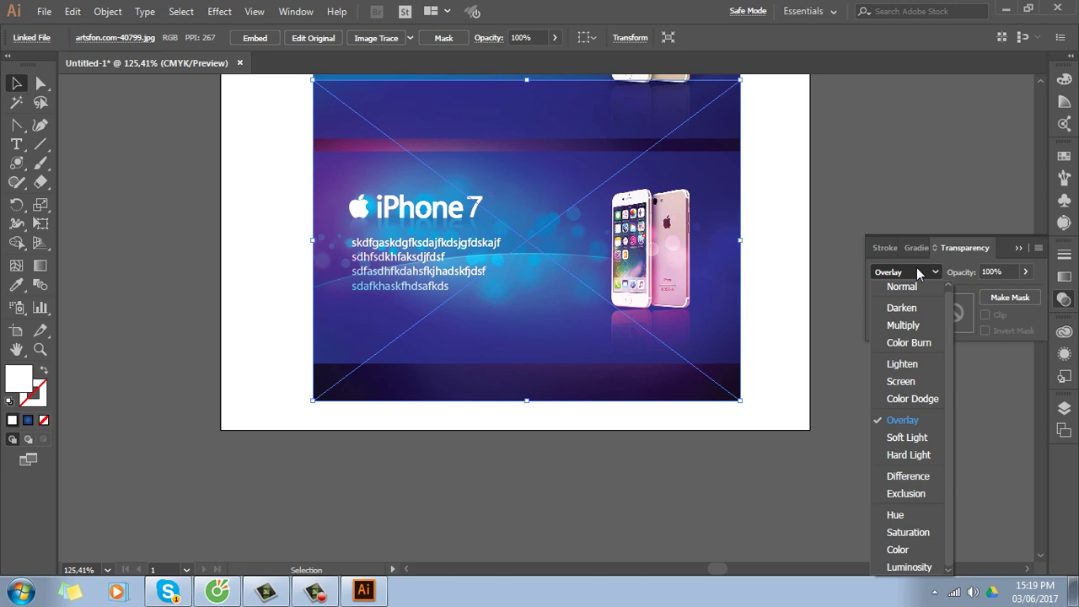
{"action": "left_click", "coordinate": [920, 377]}
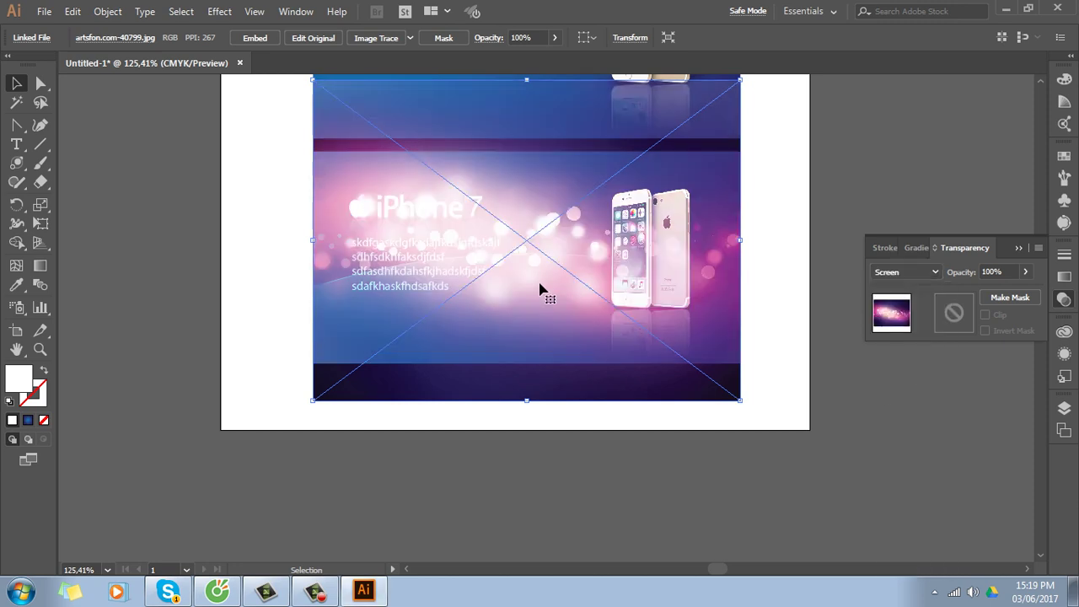
Send the bokeh image behind the duplicate banner's blue background
{"action": "left_click", "coordinate": [846, 213]}
{"action": "left_click", "coordinate": [720, 397]}
{"action": "key", "text": "ctrl+z"}
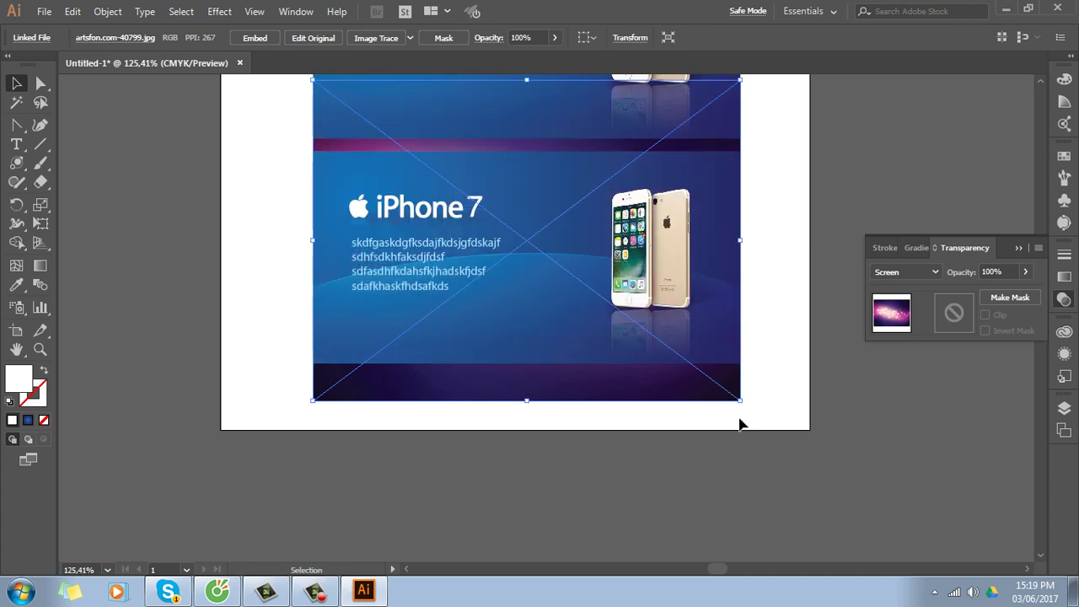
{"action": "left_click", "coordinate": [777, 374]}
Clip the bokeh image inside the banner's blue rectangle with Ctrl+7
{"action": "left_click", "coordinate": [319, 265]}
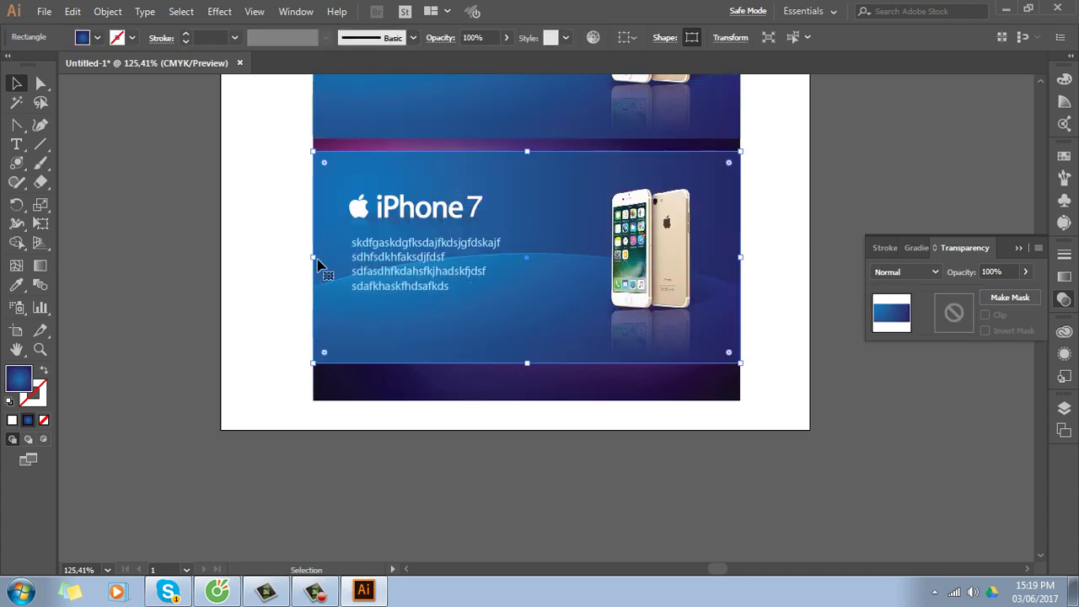
{"action": "left_click", "coordinate": [567, 381], "text": "shift"}
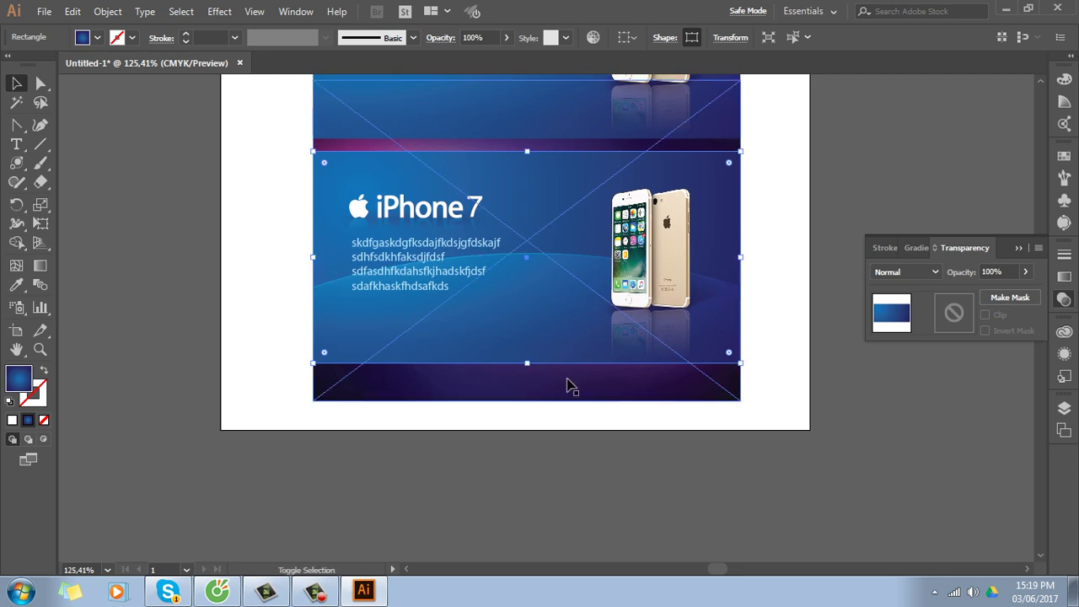
{"action": "key", "text": "ctrl+7"}
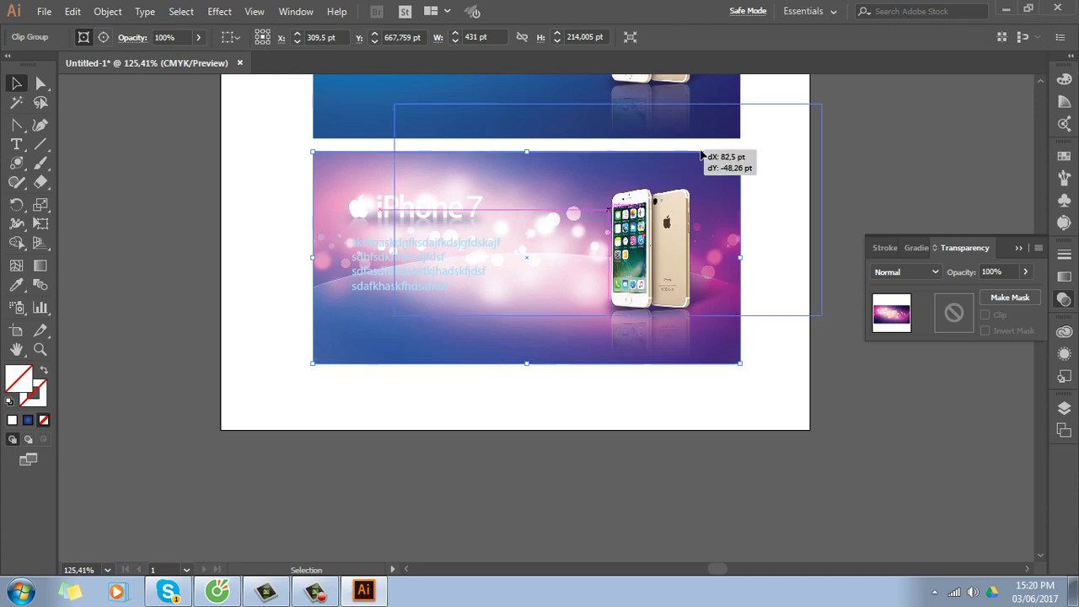
{"action": "left_click_drag", "start_coordinate": [594, 202], "coordinate": [738, 154]}
{"action": "key", "text": "ctrl+z"}
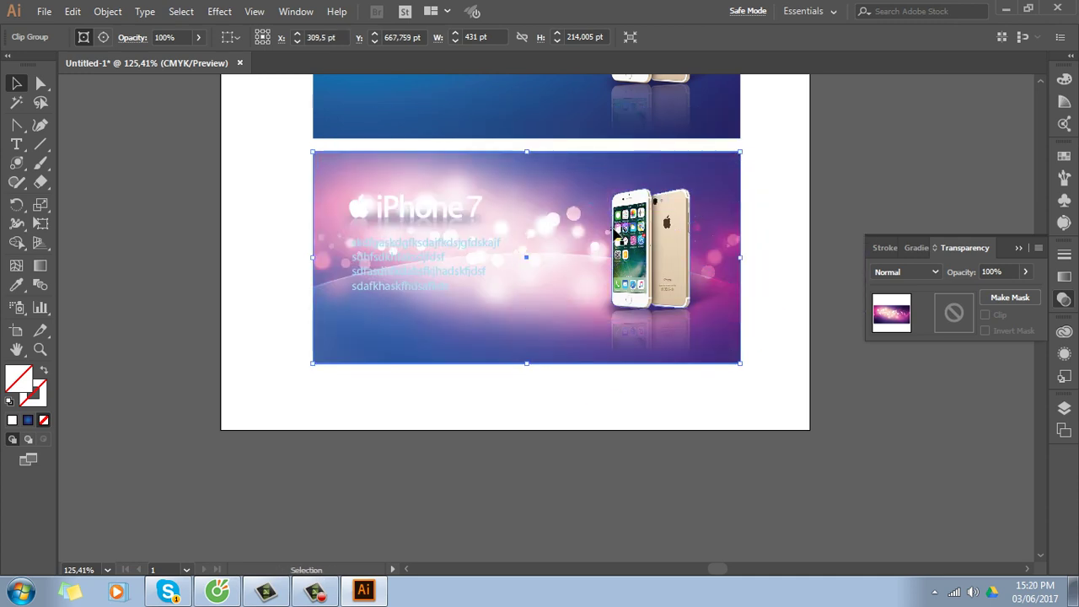
Set the clipped group's opacity to 64% and select the whole pink banner
{"action": "left_click", "coordinate": [1026, 272]}
{"action": "left_click_drag", "start_coordinate": [1023, 293], "coordinate": [993, 293]}
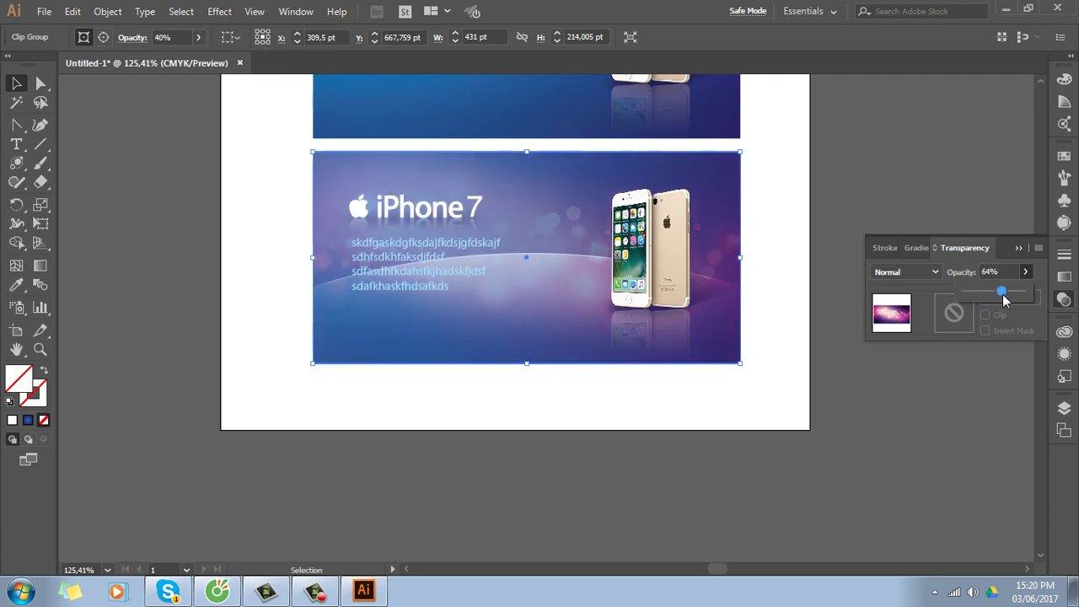
{"action": "left_click_drag", "start_coordinate": [993, 294], "coordinate": [1002, 293]}
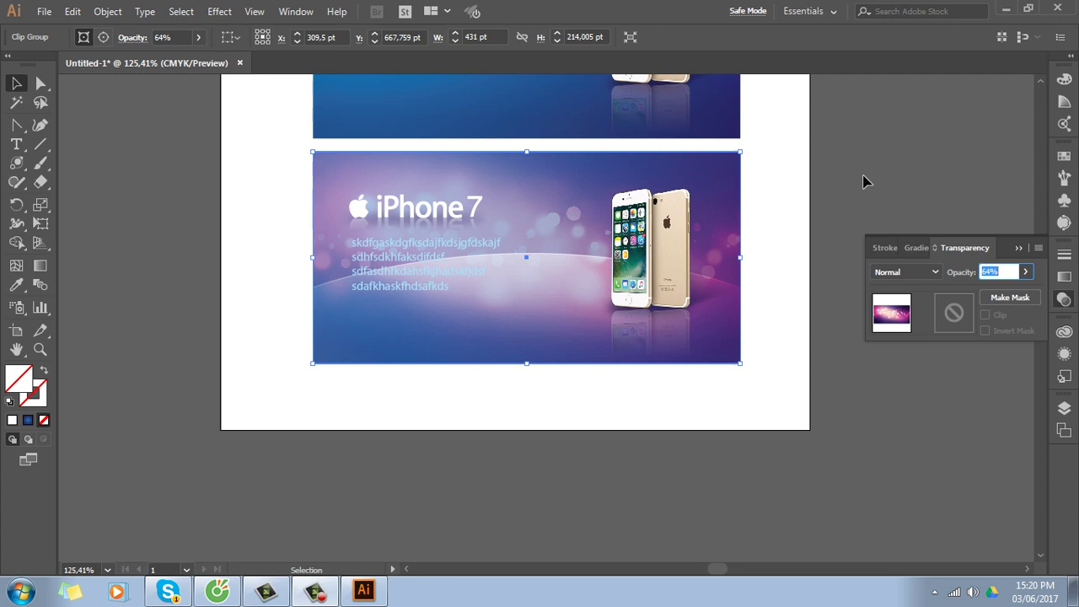
{"action": "left_click", "coordinate": [561, 238]}
{"action": "left_click_drag", "start_coordinate": [403, 386], "coordinate": [789, 187]}
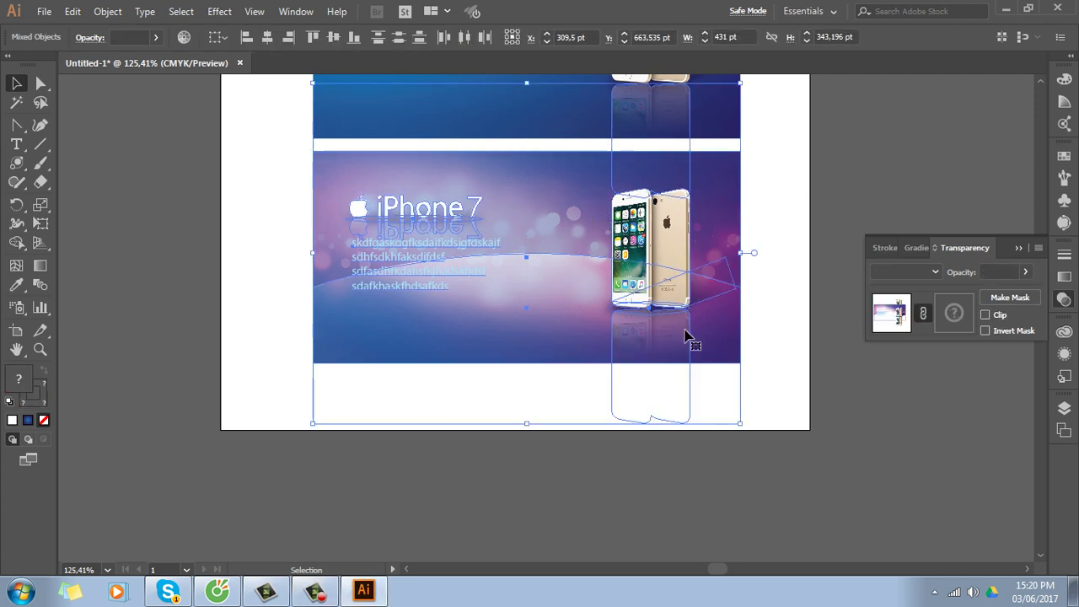
{"action": "left_click", "coordinate": [761, 337]}
{"action": "left_click_drag", "start_coordinate": [761, 337], "coordinate": [771, 267]}
{"action": "left_click_drag", "start_coordinate": [188, 458], "coordinate": [761, 164]}
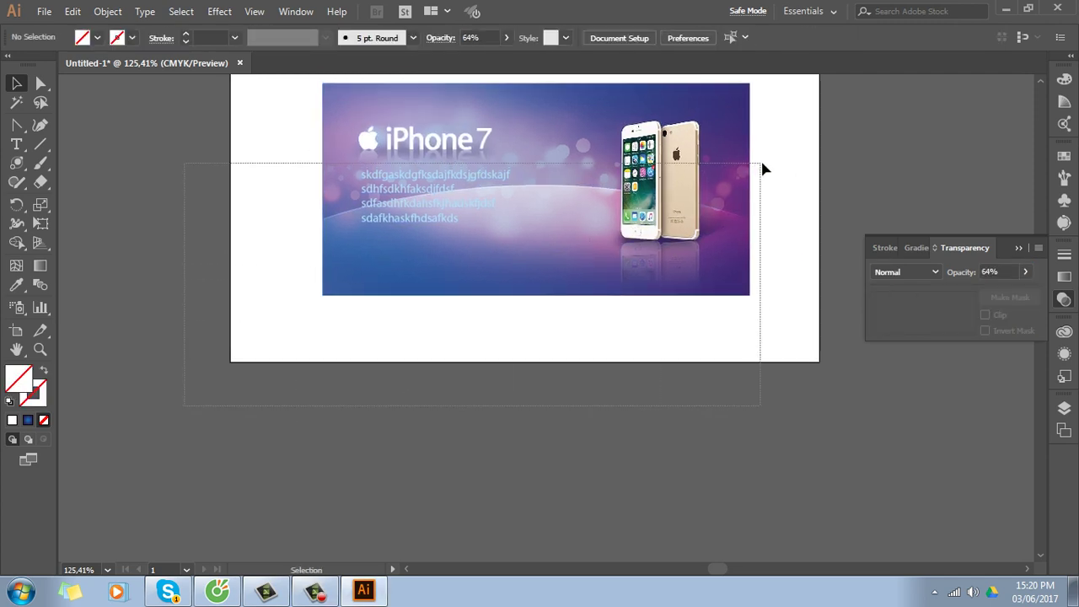
Copy the pink-bokeh banner straight below it and delete the bokeh overlay from the copy
{"action": "left_click_drag", "start_coordinate": [579, 204], "coordinate": [566, 440]}
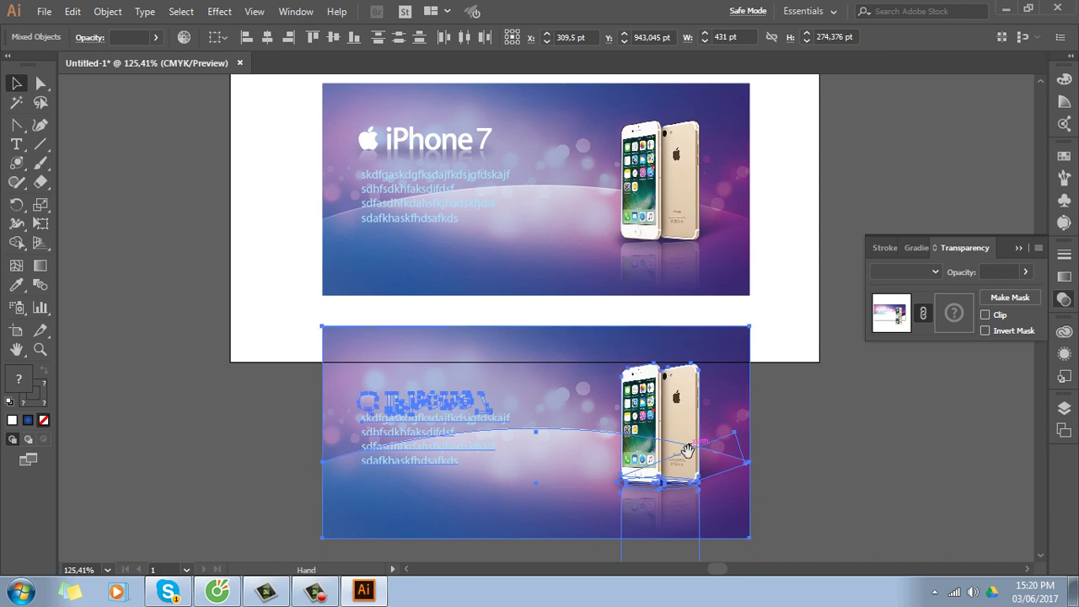
{"action": "scroll", "coordinate": [691, 448], "scroll_direction": "down", "scroll_amount": 3}
{"action": "key", "text": "ctrl+z"}
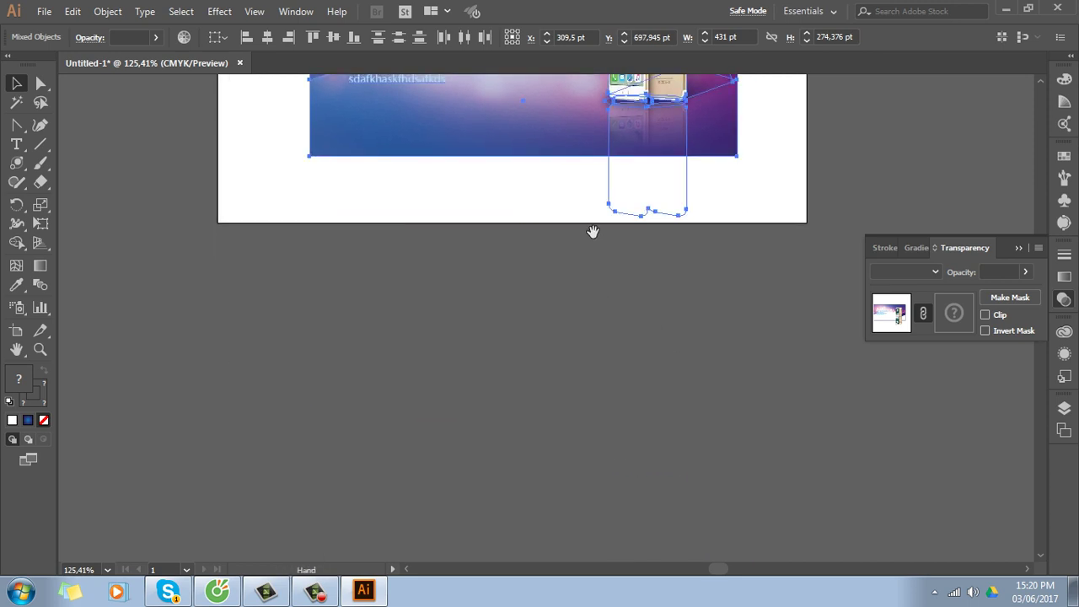
{"action": "scroll", "coordinate": [578, 371], "scroll_direction": "up", "scroll_amount": 3}
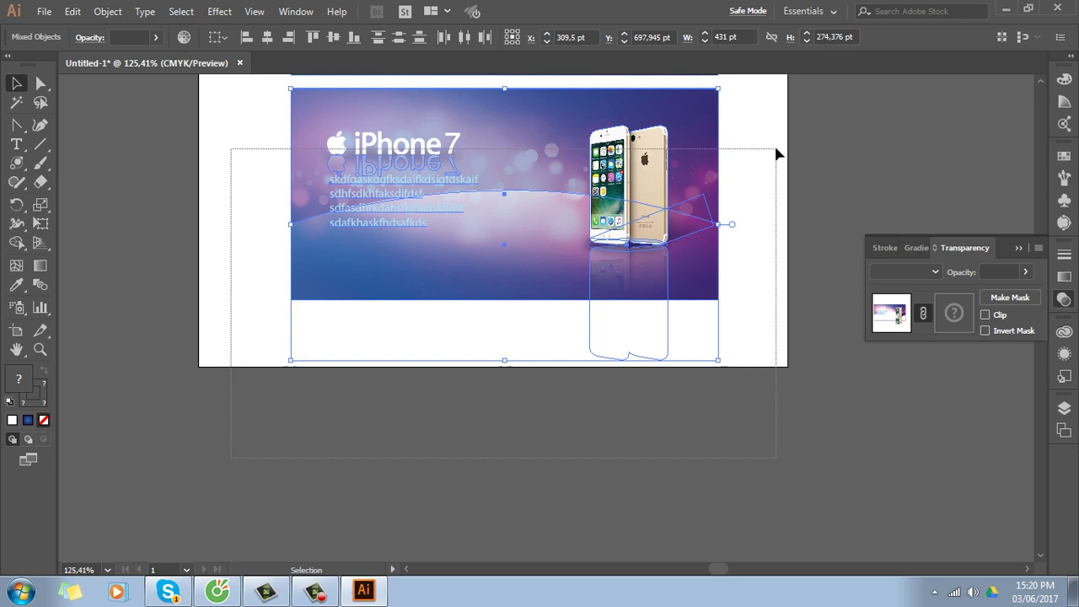
{"action": "left_click_drag", "start_coordinate": [637, 167], "coordinate": [638, 397]}
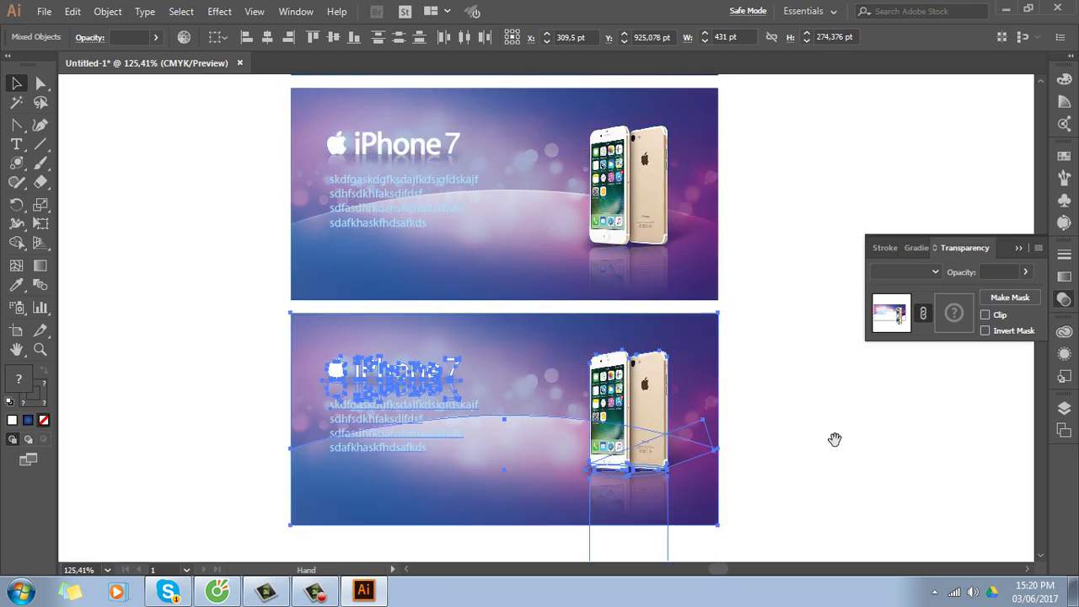
{"action": "left_click_drag", "start_coordinate": [833, 438], "coordinate": [795, 275]}
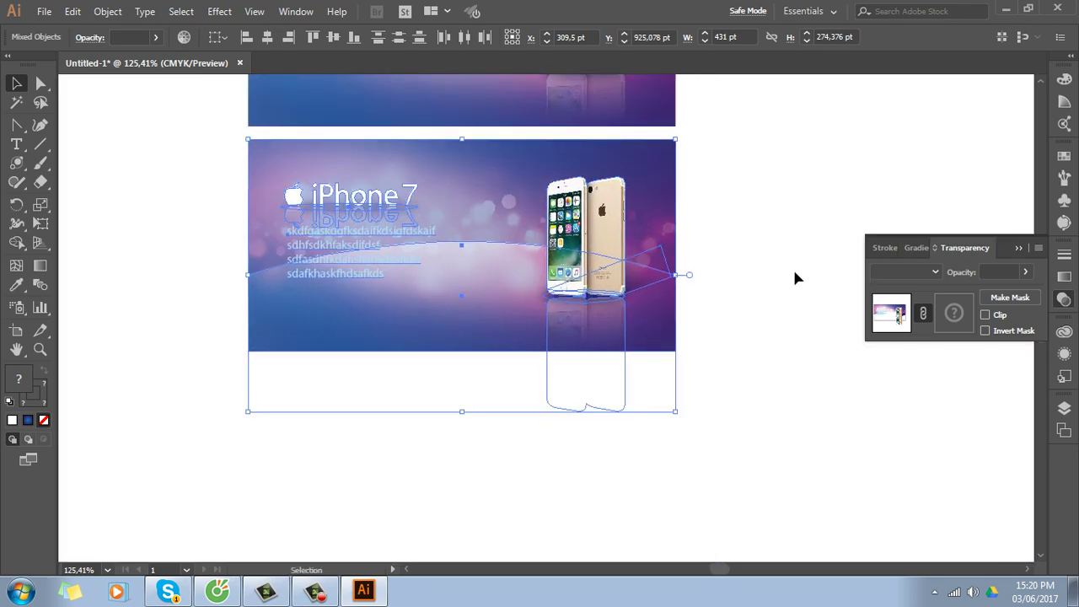
{"action": "left_click", "coordinate": [730, 300]}
{"action": "left_click", "coordinate": [516, 222]}
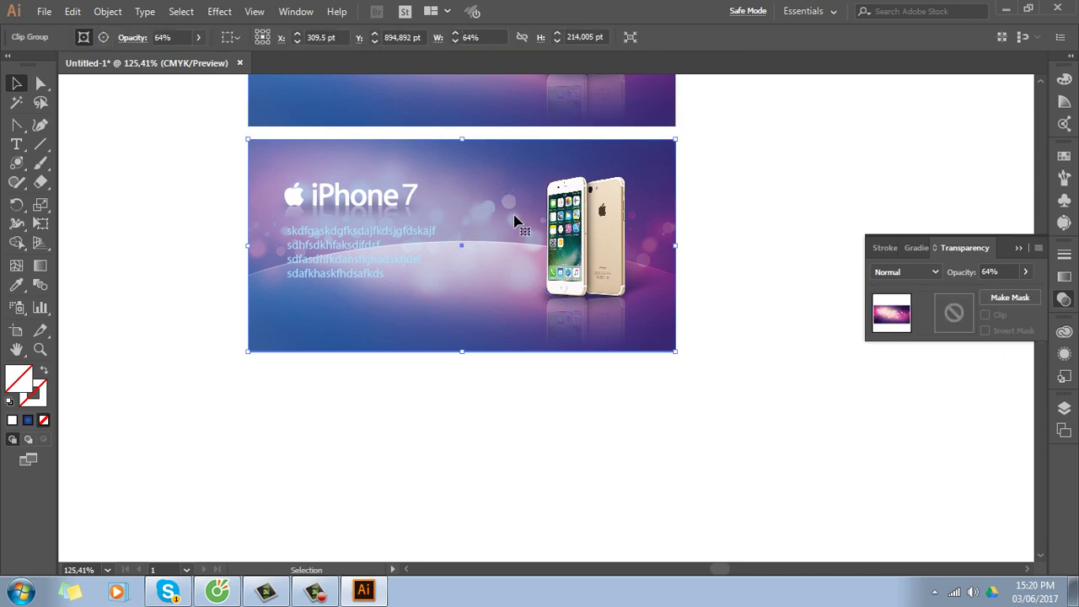
{"action": "key", "text": "Delete"}
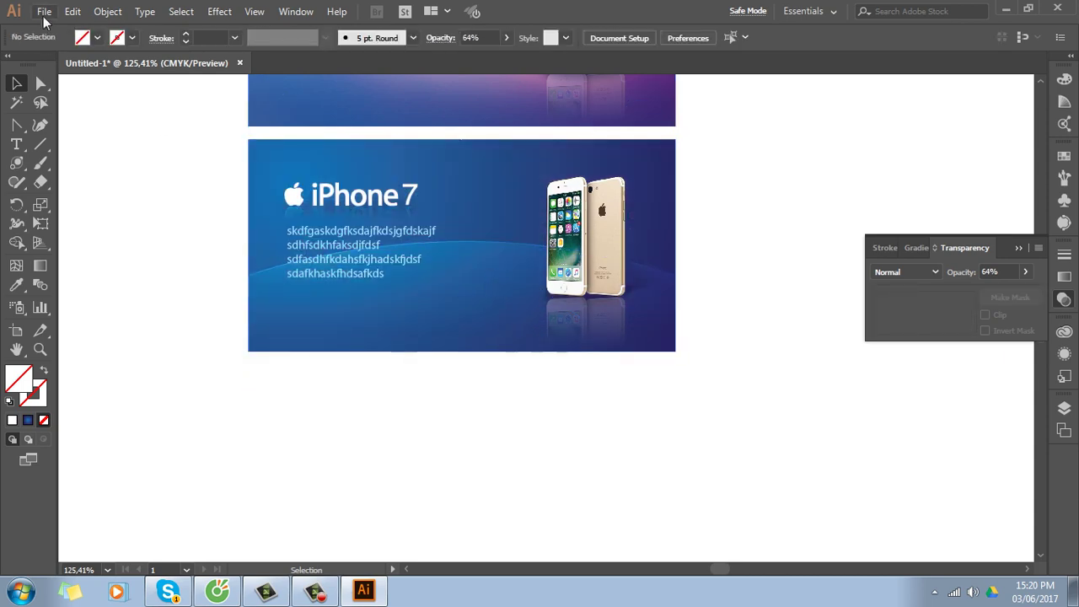
Place the Shattered_Glass texture image into the document
{"action": "left_click", "coordinate": [44, 12]}
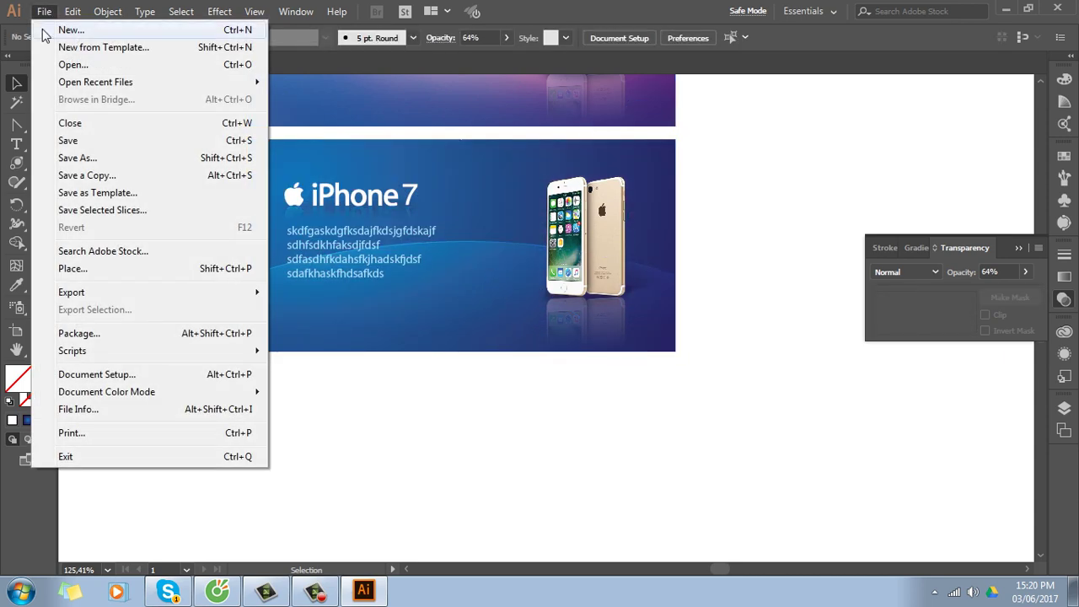
{"action": "left_click", "coordinate": [85, 271]}
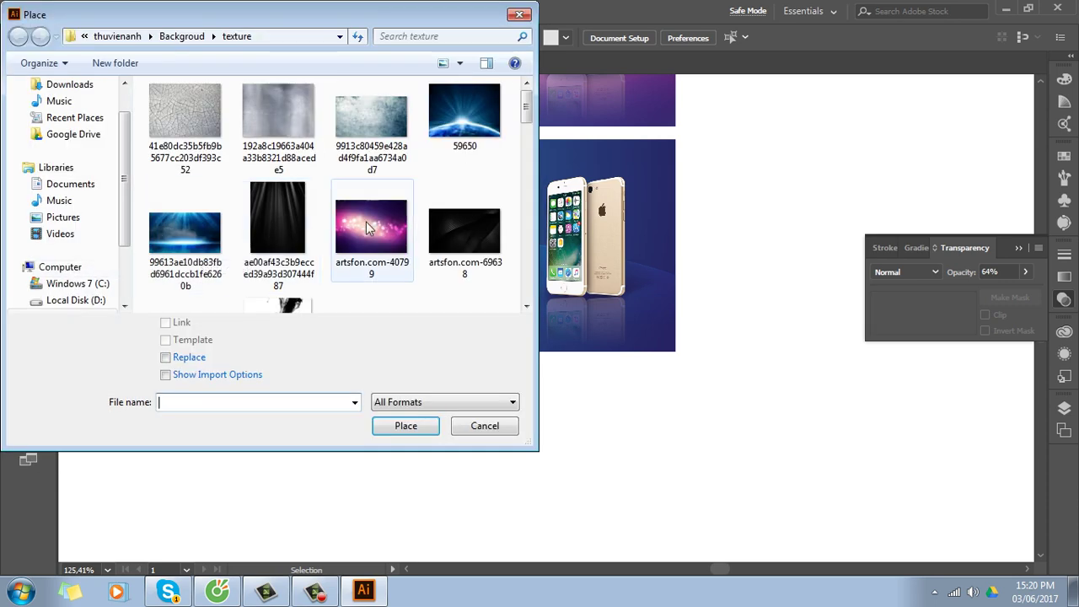
{"action": "left_click_drag", "start_coordinate": [528, 106], "coordinate": [529, 186]}
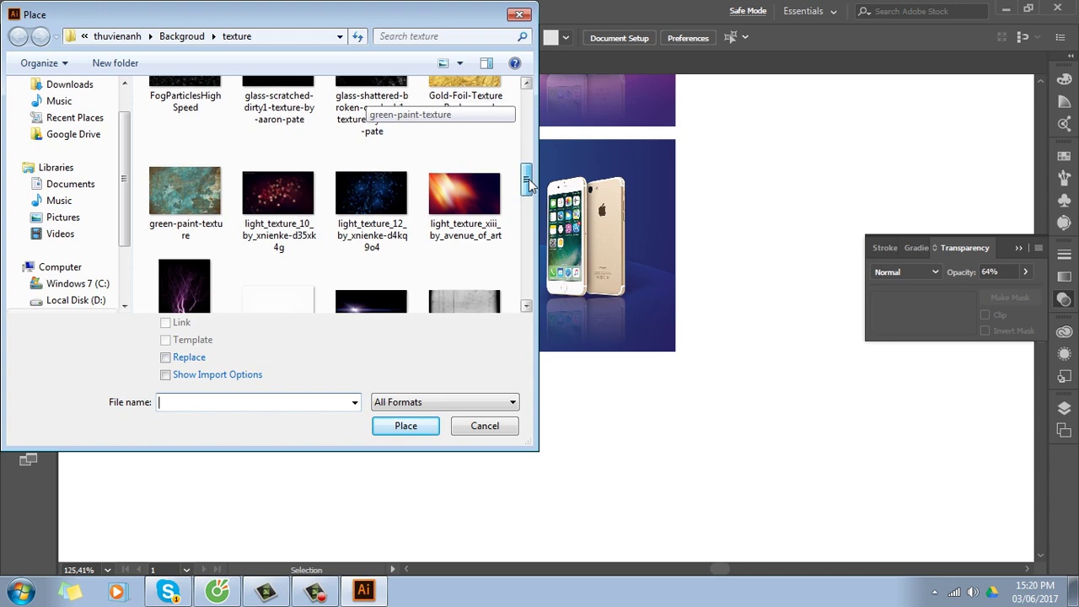
{"action": "mouse_move", "coordinate": [530, 186]}
{"action": "left_mouse_down"}
{"action": "mouse_move", "coordinate": [529, 147]}
{"action": "mouse_move", "coordinate": [518, 290]}
{"action": "mouse_move", "coordinate": [527, 234]}
{"action": "left_mouse_up"}
{"action": "left_click", "coordinate": [185, 194]}
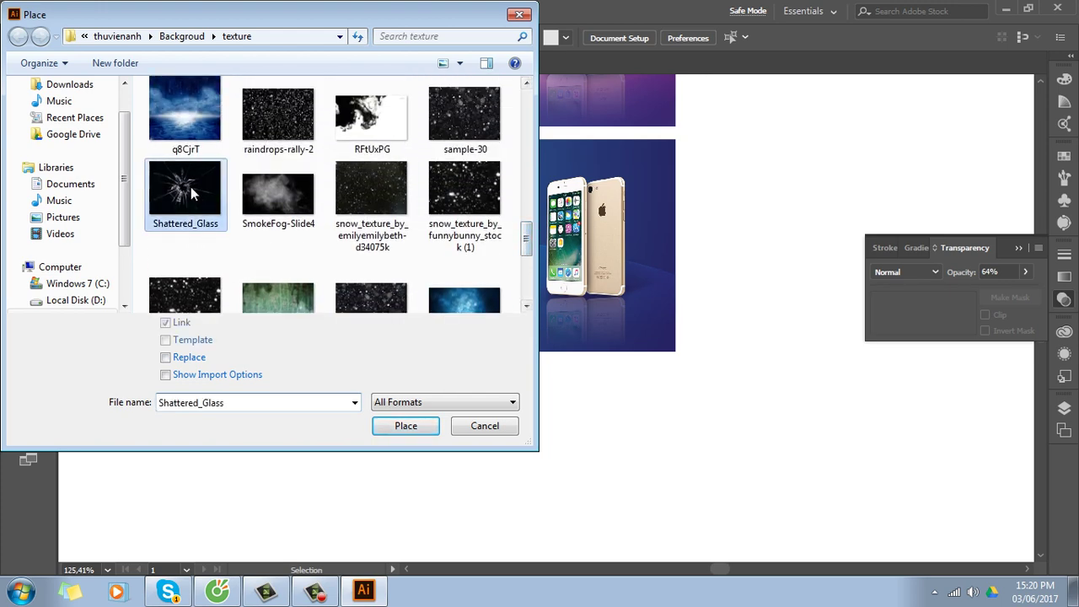
{"action": "left_click", "coordinate": [413, 427]}
Enlarge the shattered glass over the phones in the bottom banner and blend it in Screen mode
{"action": "left_click_drag", "start_coordinate": [509, 157], "coordinate": [693, 295]}
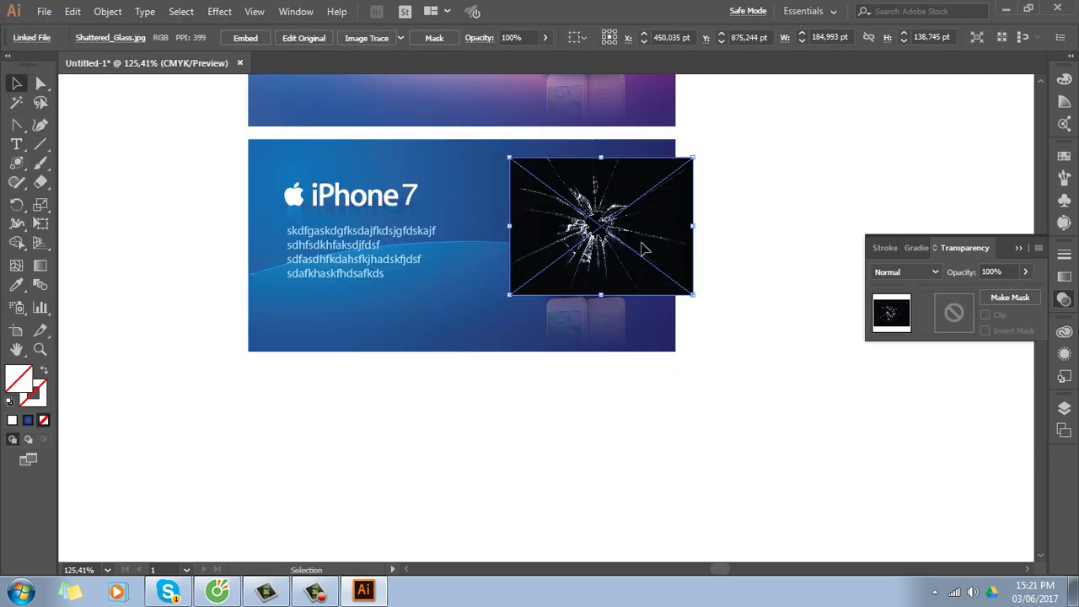
{"action": "left_click_drag", "start_coordinate": [675, 224], "coordinate": [646, 231]}
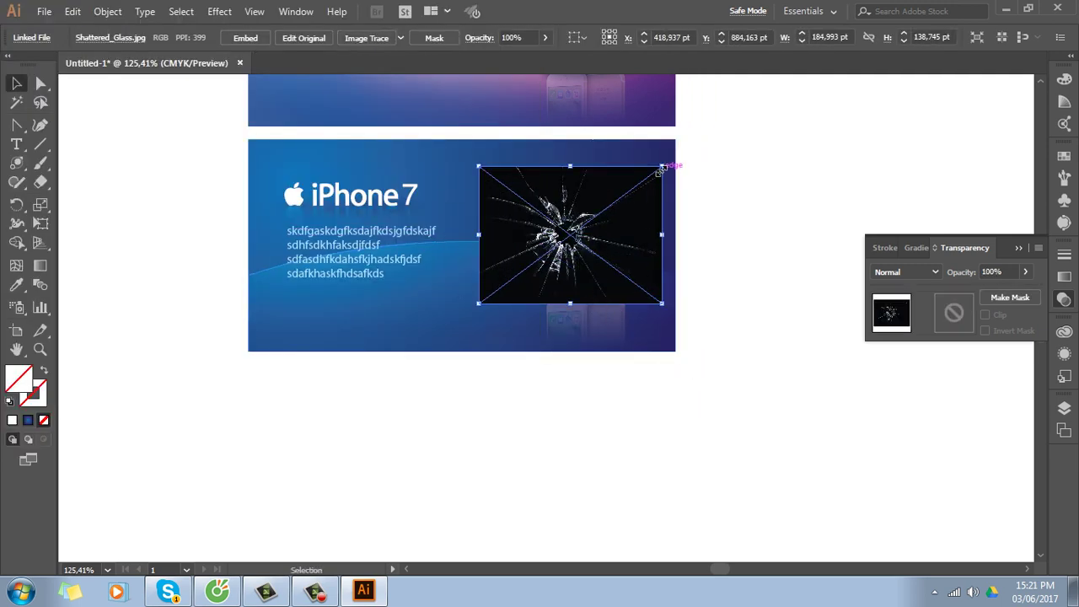
{"action": "left_click_drag", "start_coordinate": [663, 167], "coordinate": [680, 135]}
{"action": "left_click_drag", "start_coordinate": [653, 215], "coordinate": [628, 231]}
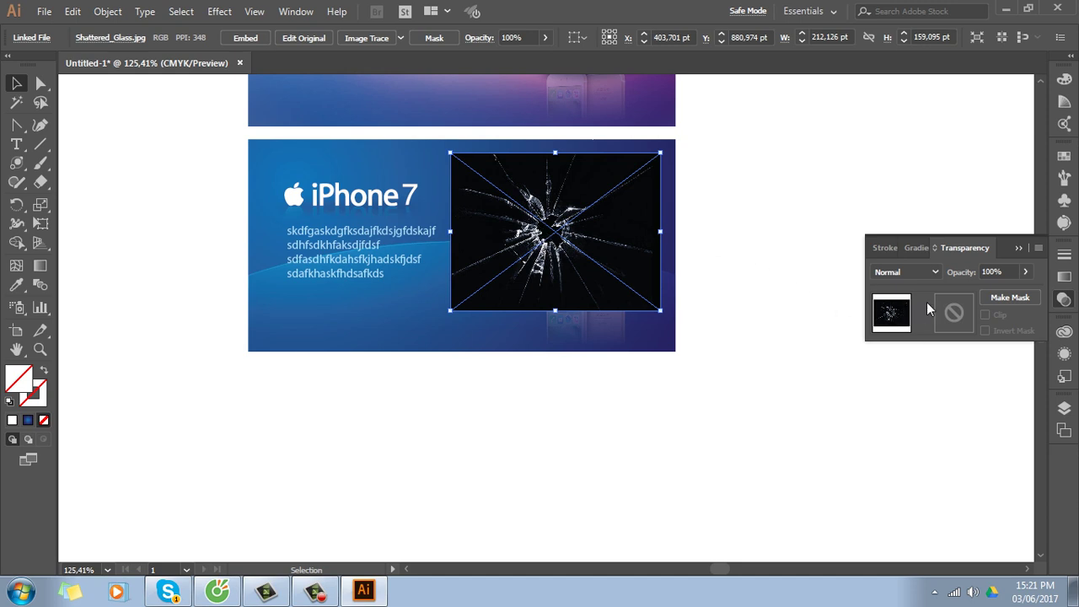
{"action": "left_click", "coordinate": [935, 274]}
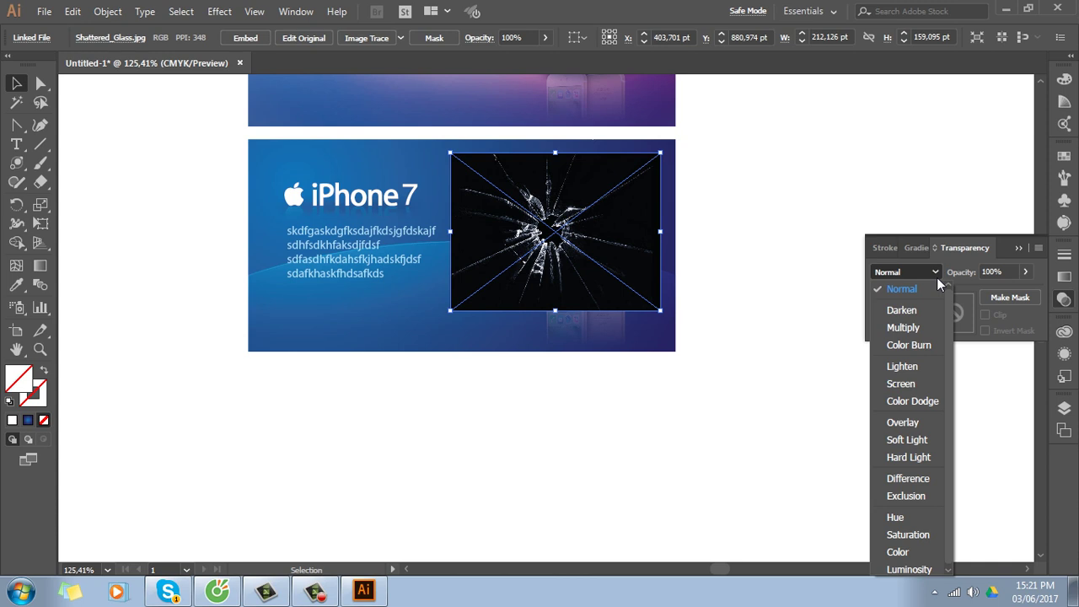
{"action": "left_click", "coordinate": [901, 384]}
{"action": "left_click", "coordinate": [709, 419]}
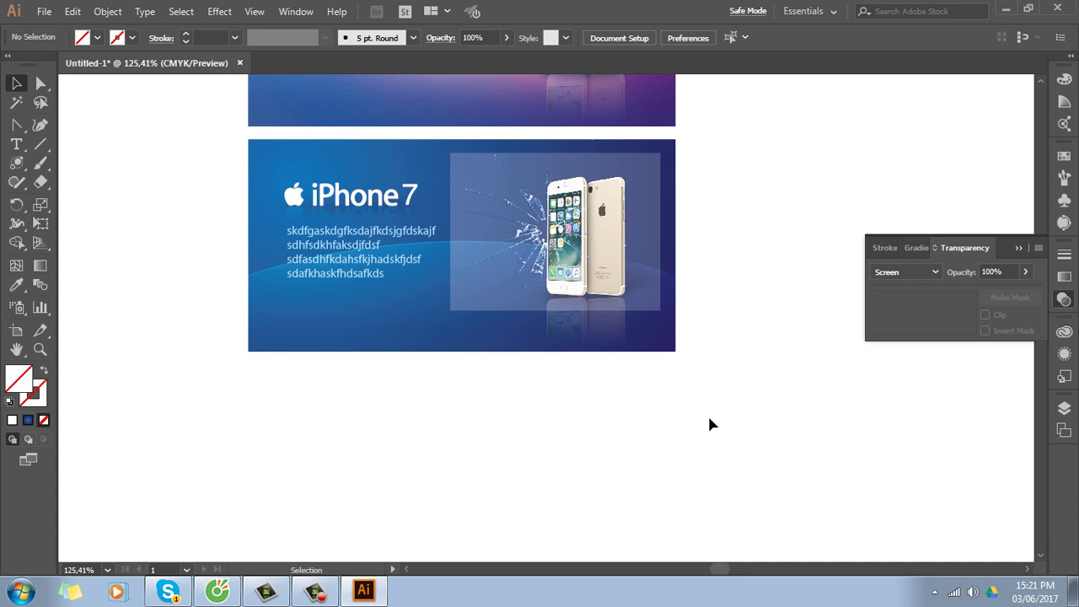
Zoom in and change the document colour mode from CMYK to RGB Color
{"action": "key", "text": "ctrl+plus"}
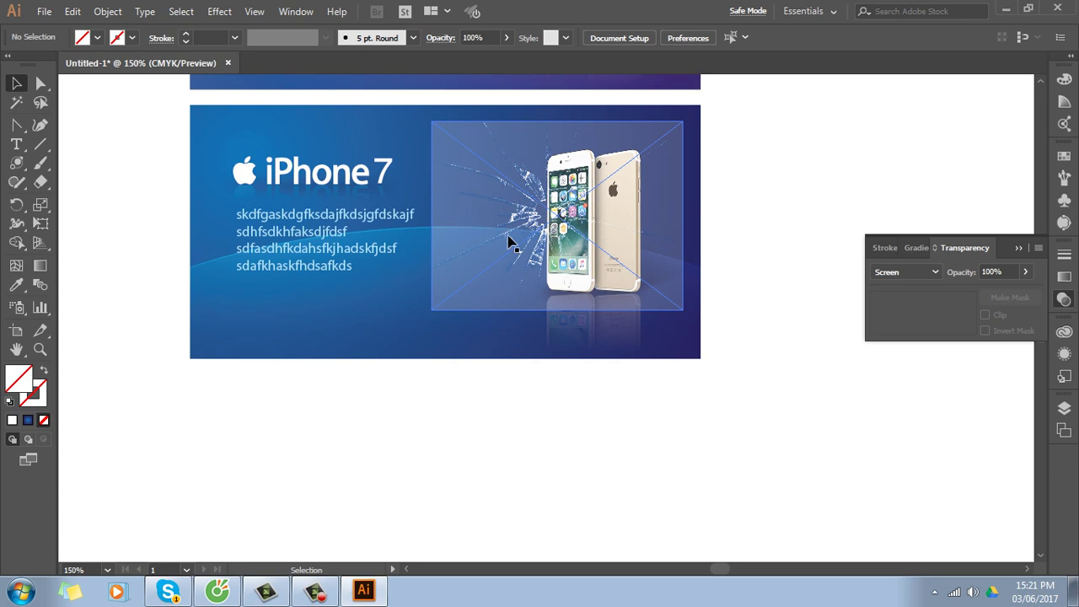
{"action": "left_click", "coordinate": [44, 11]}
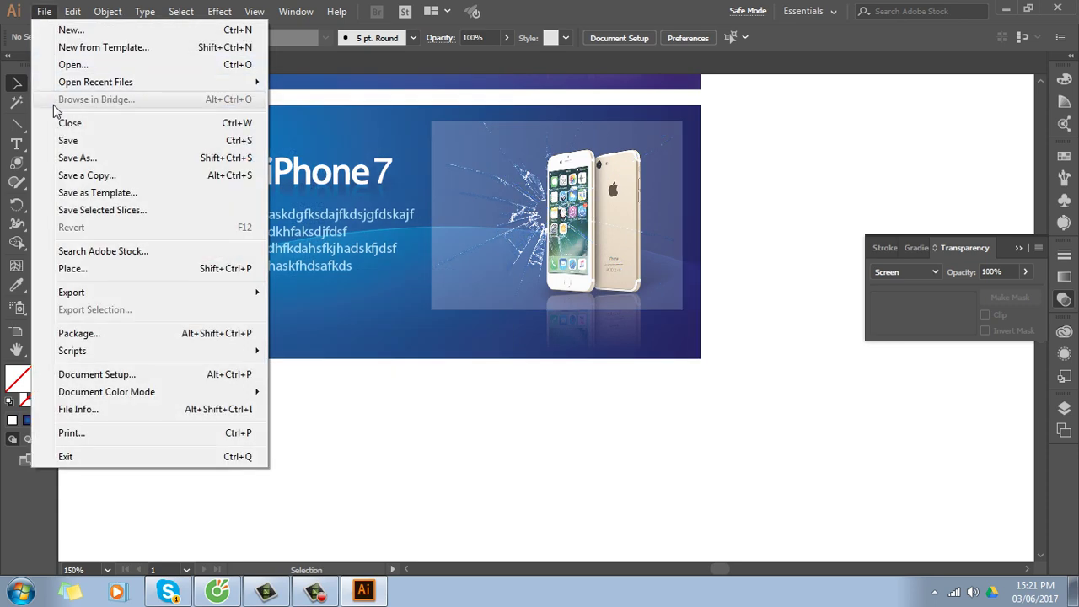
{"action": "mouse_move", "coordinate": [107, 392]}
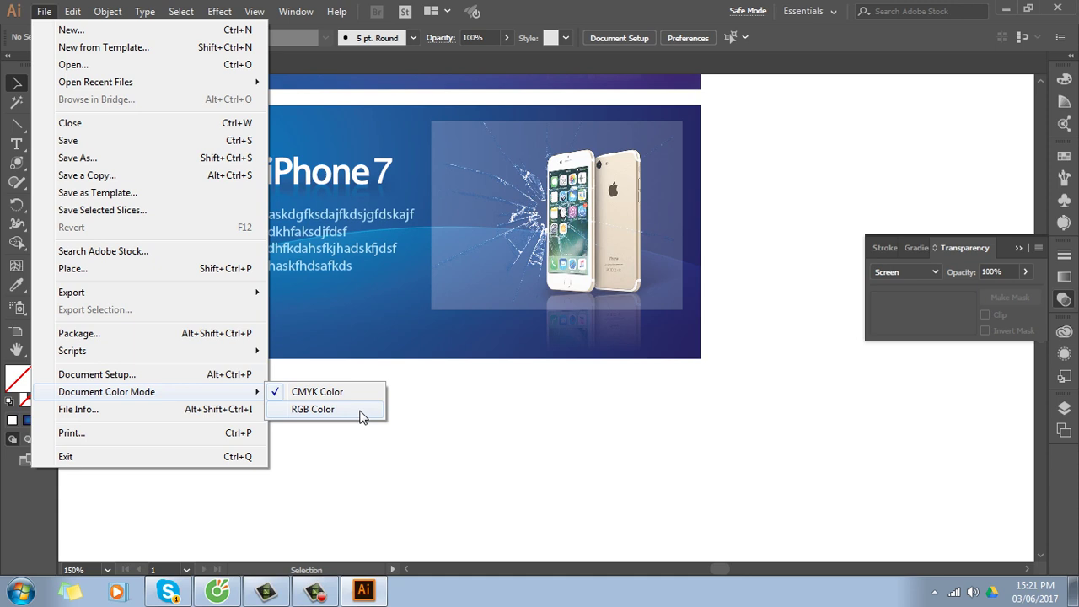
{"action": "left_click", "coordinate": [360, 411]}
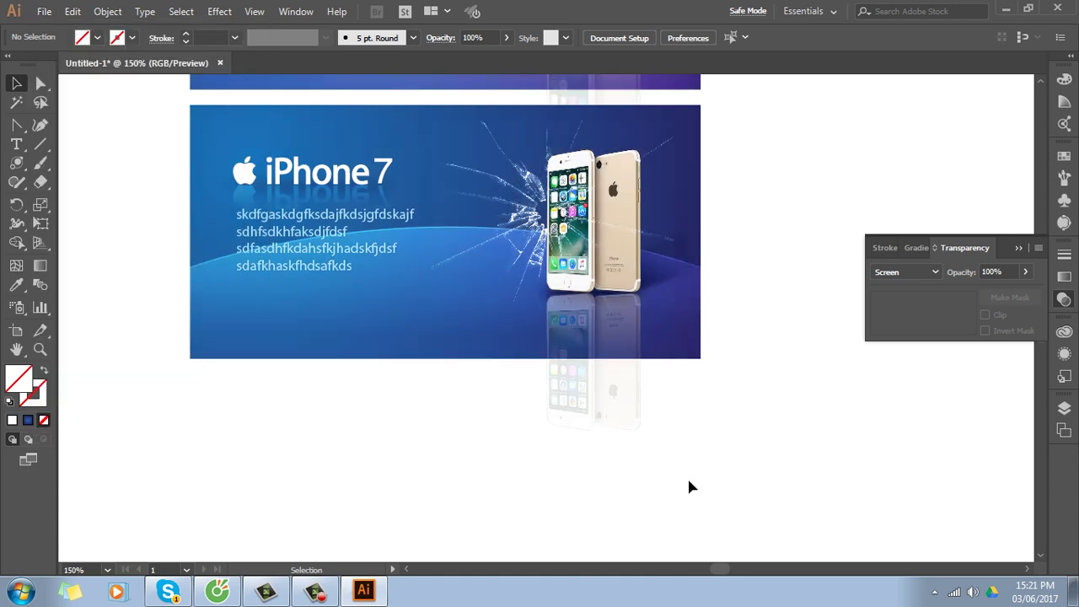
Test the shattered-glass image over the iPhone 7 logo, then delete it
{"action": "left_click_drag", "start_coordinate": [530, 268], "coordinate": [502, 281]}
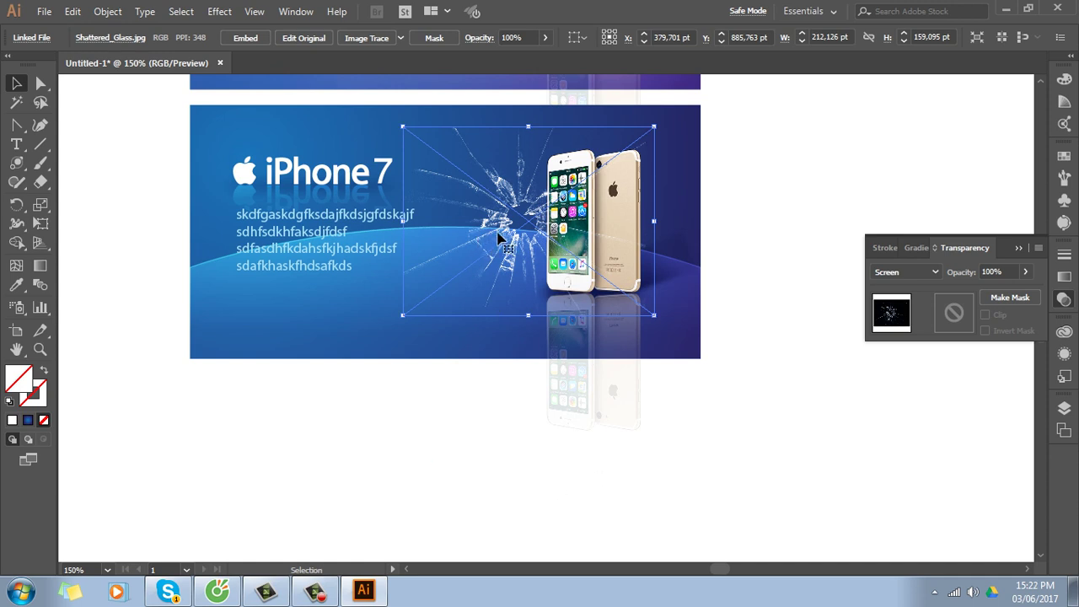
{"action": "left_click_drag", "start_coordinate": [525, 241], "coordinate": [236, 199]}
{"action": "left_click", "coordinate": [283, 397]}
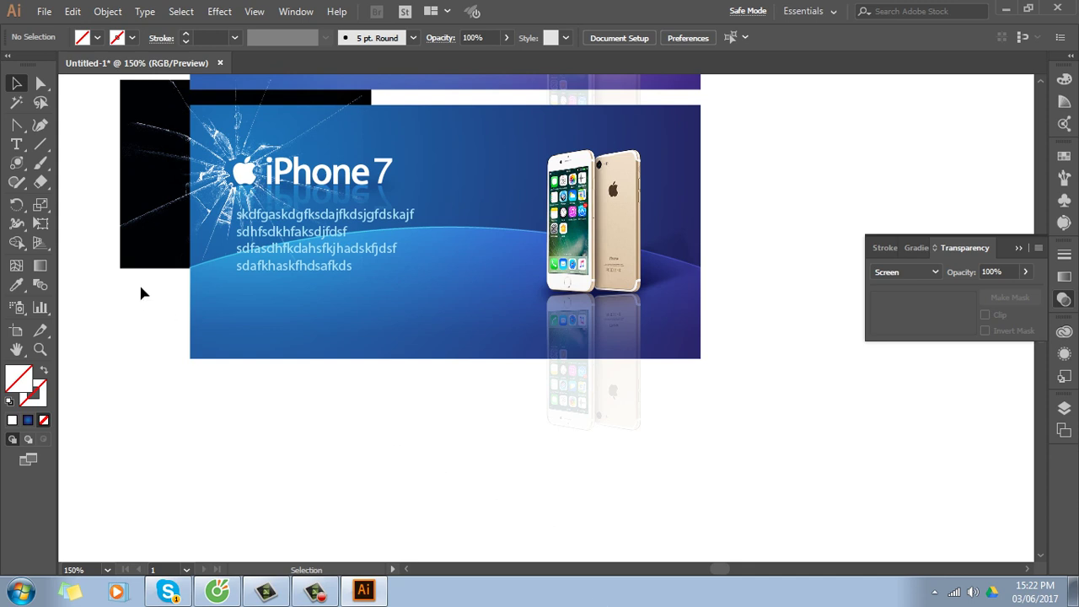
{"action": "left_click", "coordinate": [162, 244]}
{"action": "key", "text": "Delete"}
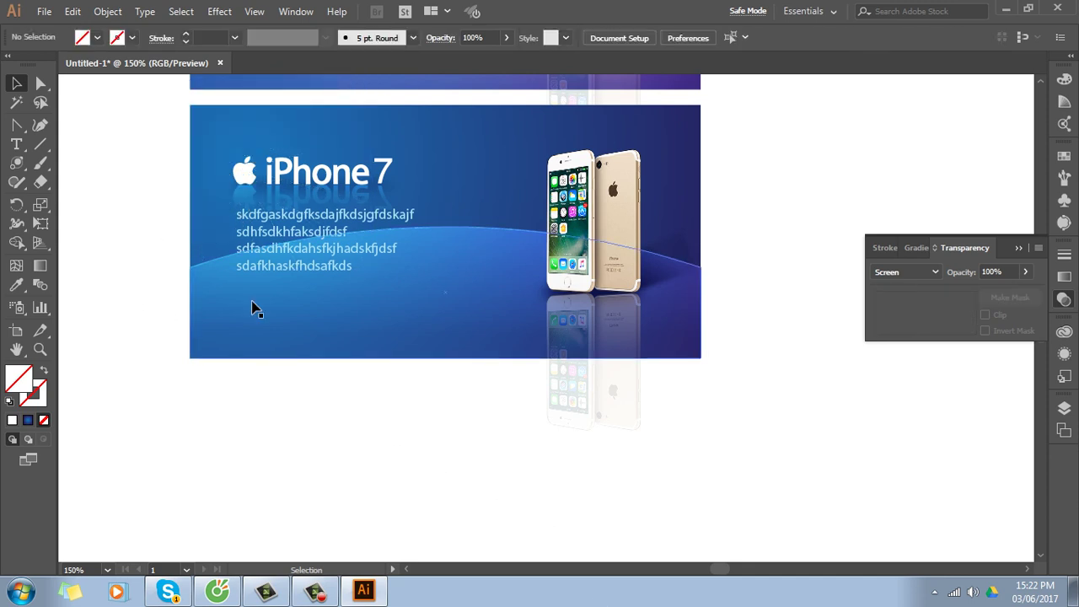
Place snow_texture_by_funnybunny_stock (1) over the bottom banner's left part
{"action": "left_click", "coordinate": [44, 11]}
{"action": "mouse_move", "coordinate": [71, 293]}
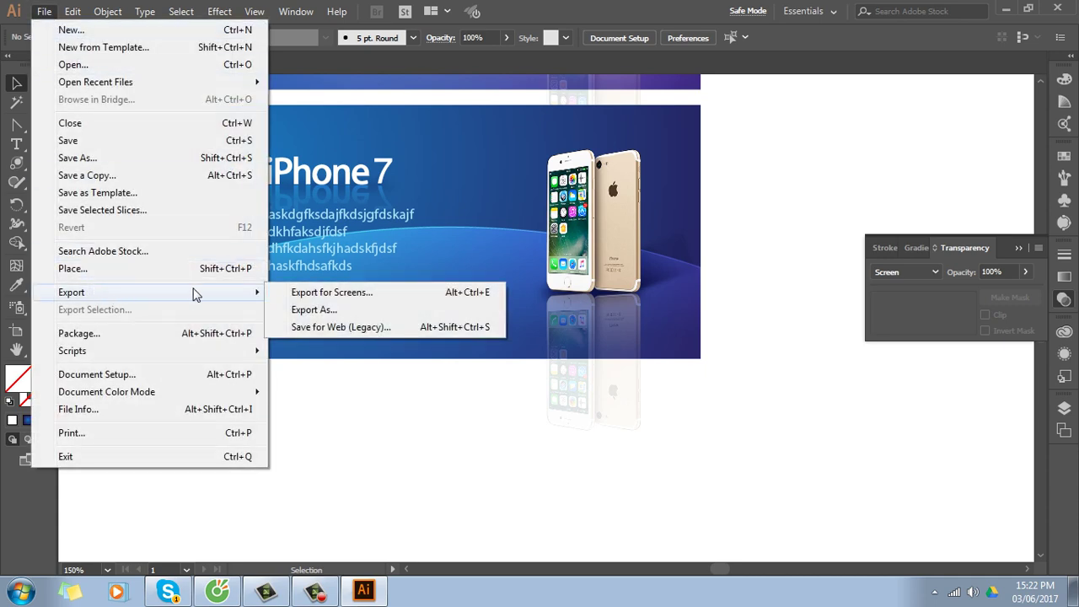
{"action": "left_click", "coordinate": [166, 268]}
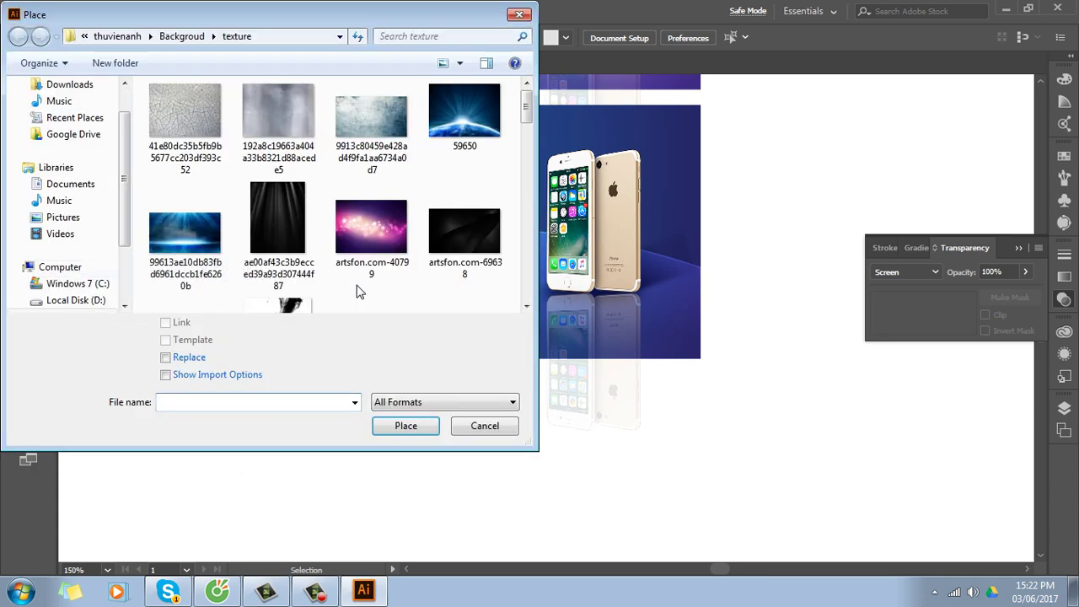
{"action": "left_click_drag", "start_coordinate": [525, 110], "coordinate": [534, 169]}
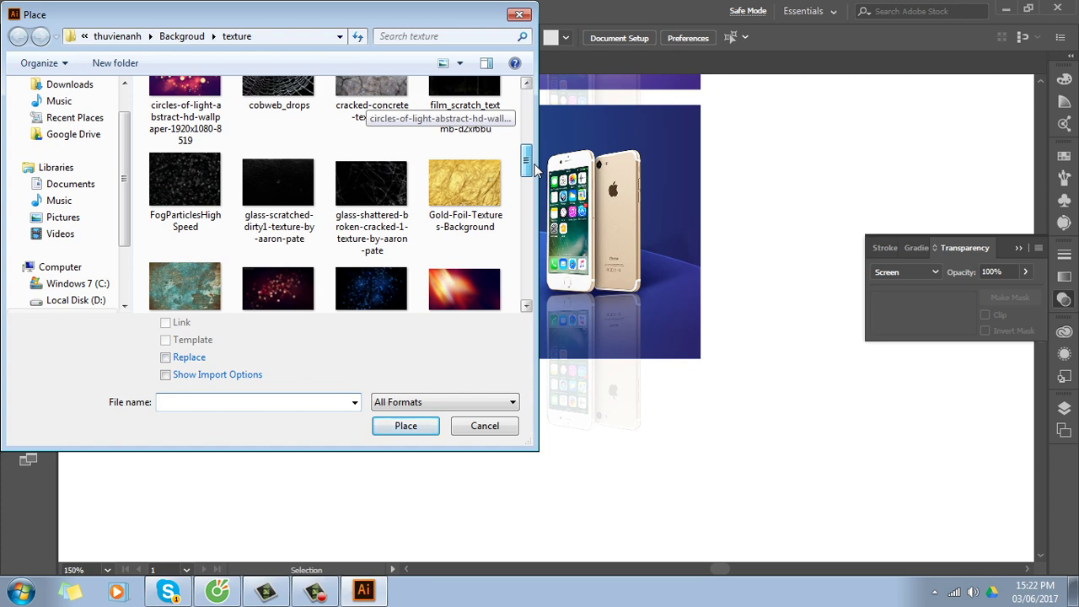
{"action": "left_click_drag", "start_coordinate": [533, 169], "coordinate": [543, 238]}
{"action": "left_click", "coordinate": [289, 185]}
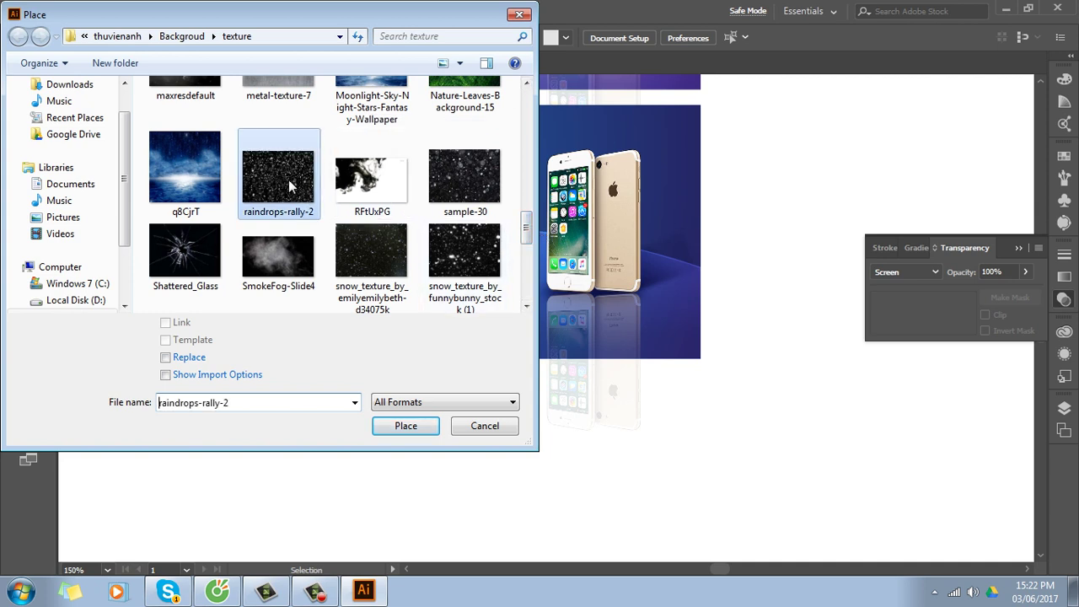
{"action": "left_click", "coordinate": [467, 312]}
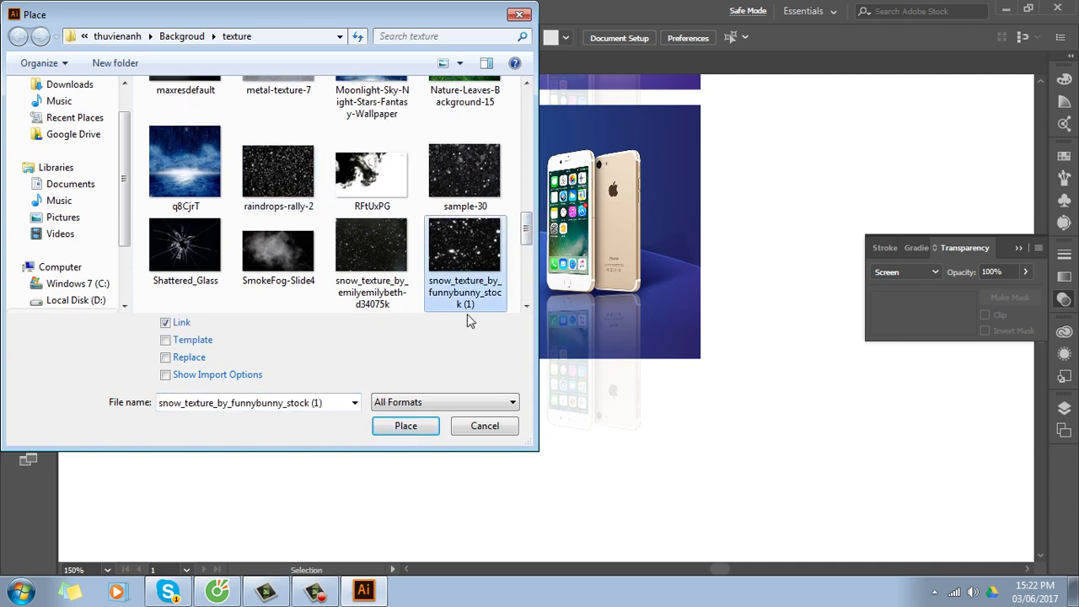
{"action": "left_click", "coordinate": [406, 425]}
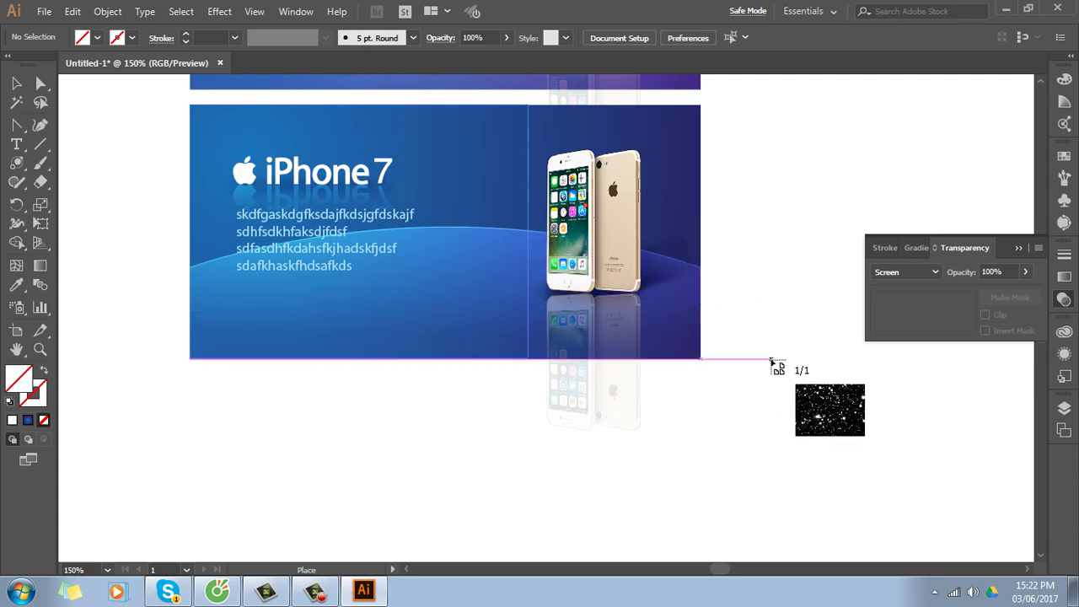
{"action": "left_click_drag", "start_coordinate": [190, 105], "coordinate": [529, 358]}
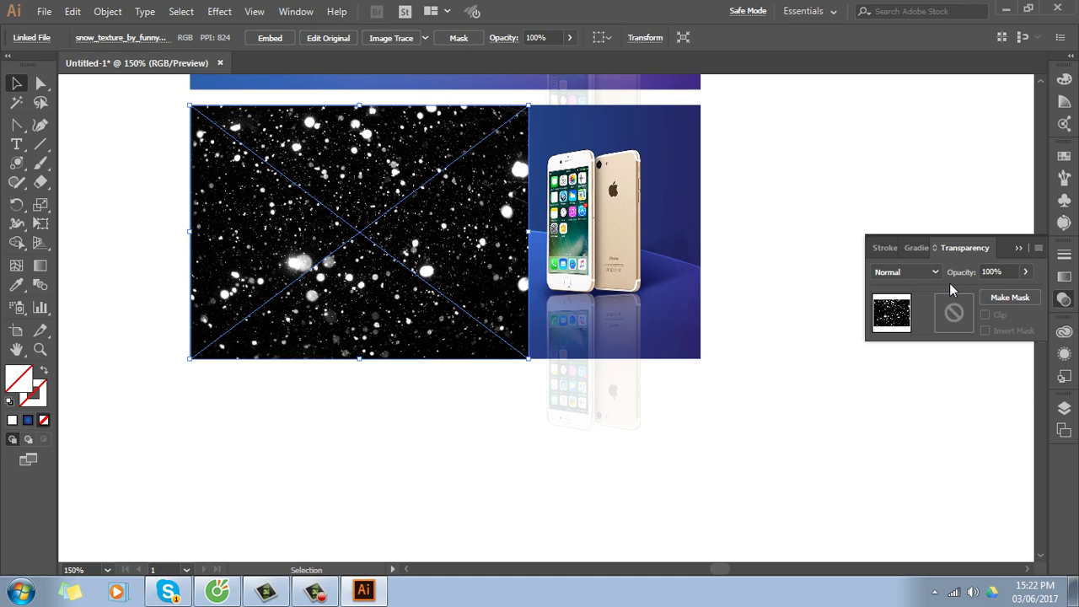
Set the snow texture's blend mode to Screen
{"action": "left_click", "coordinate": [924, 272]}
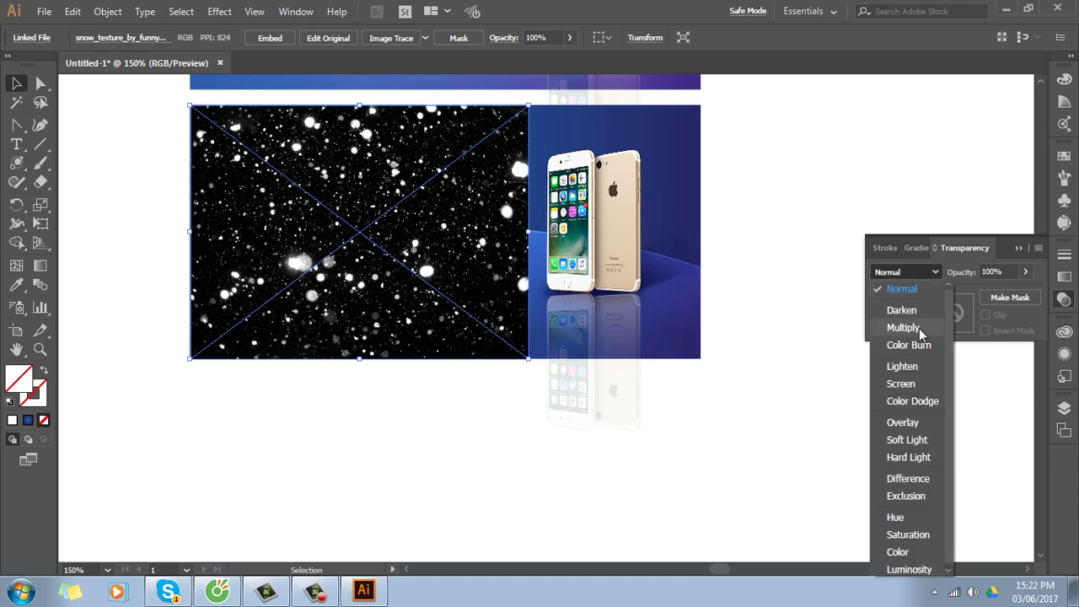
{"action": "left_click", "coordinate": [913, 385]}
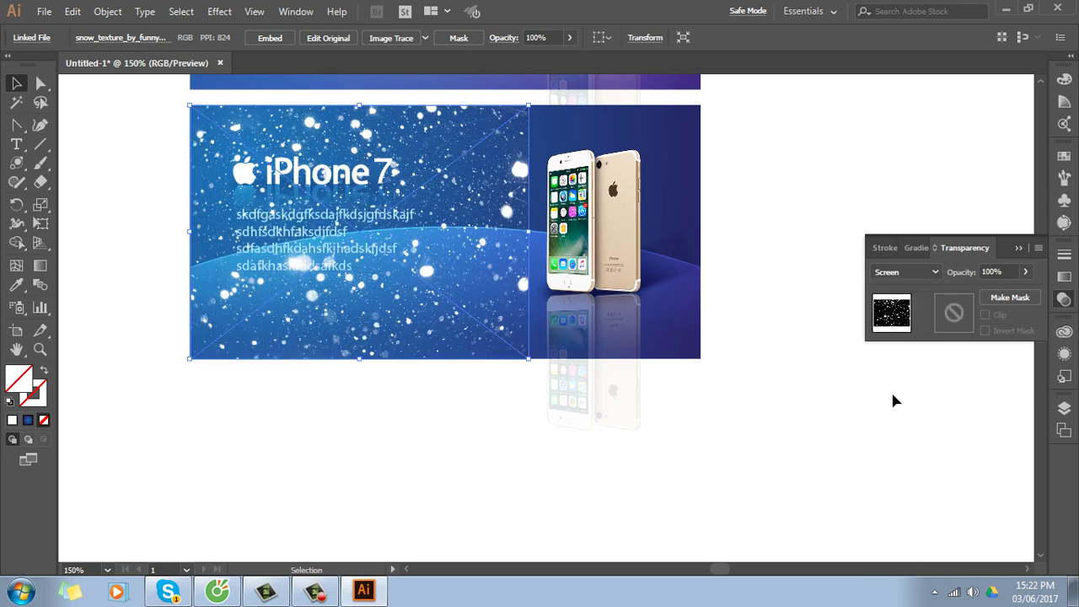
{"action": "left_click", "coordinate": [672, 414]}
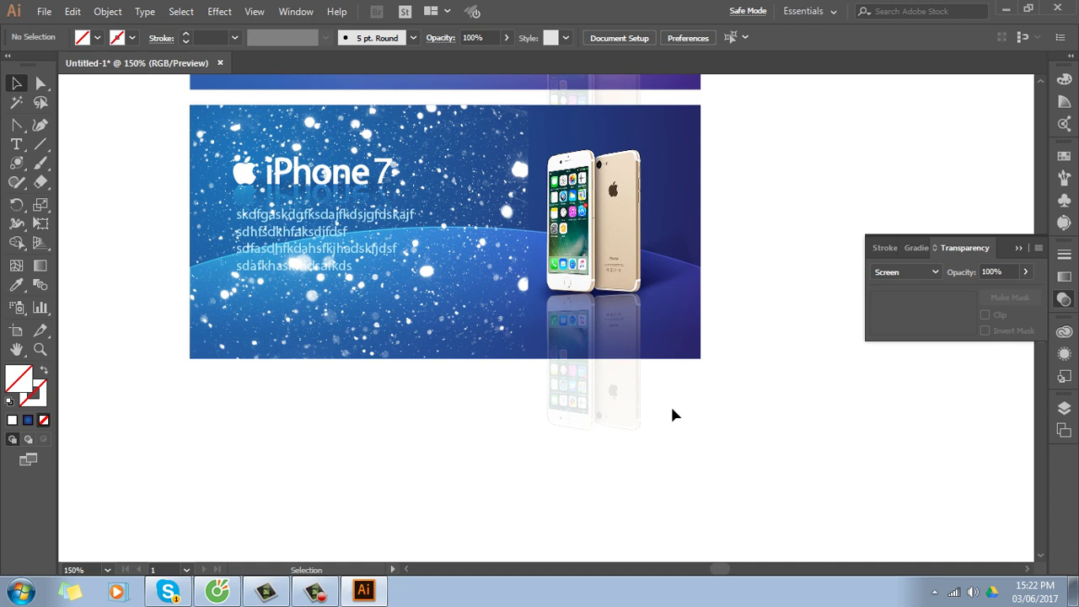
{"action": "left_click", "coordinate": [510, 302]}
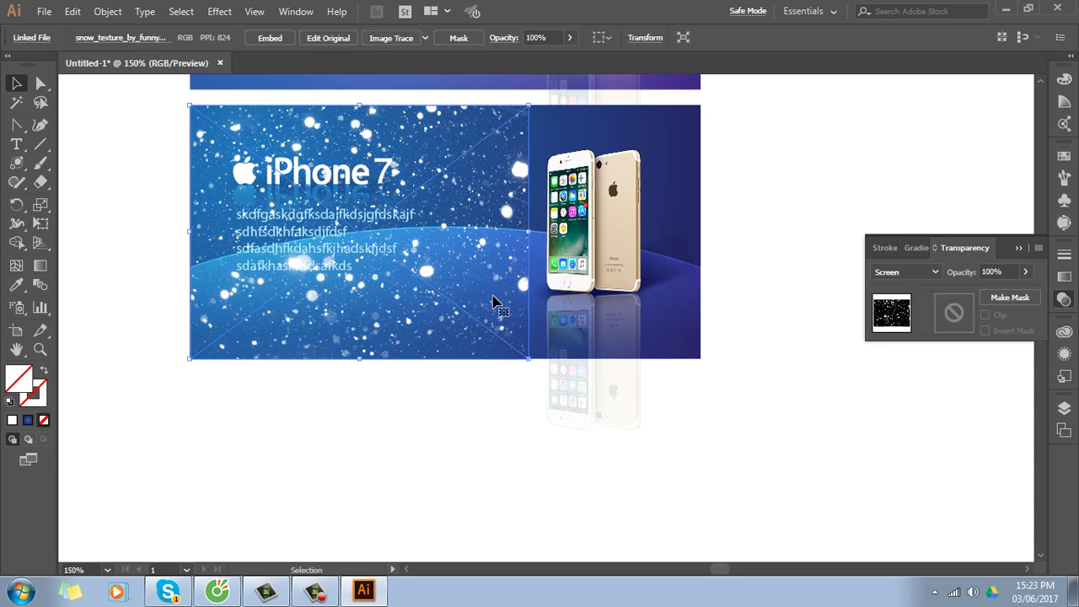
Set Document Color Mode to CMYK Color and delete the snow texture to restore the plain blue banner
{"action": "left_click", "coordinate": [44, 13]}
{"action": "mouse_move", "coordinate": [107, 392]}
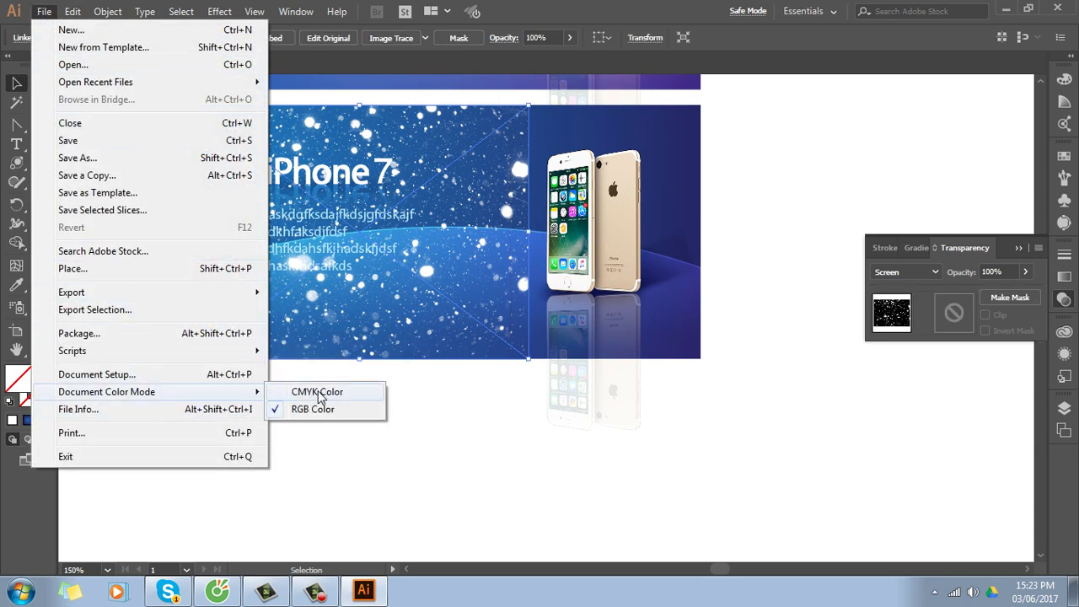
{"action": "left_click", "coordinate": [319, 393]}
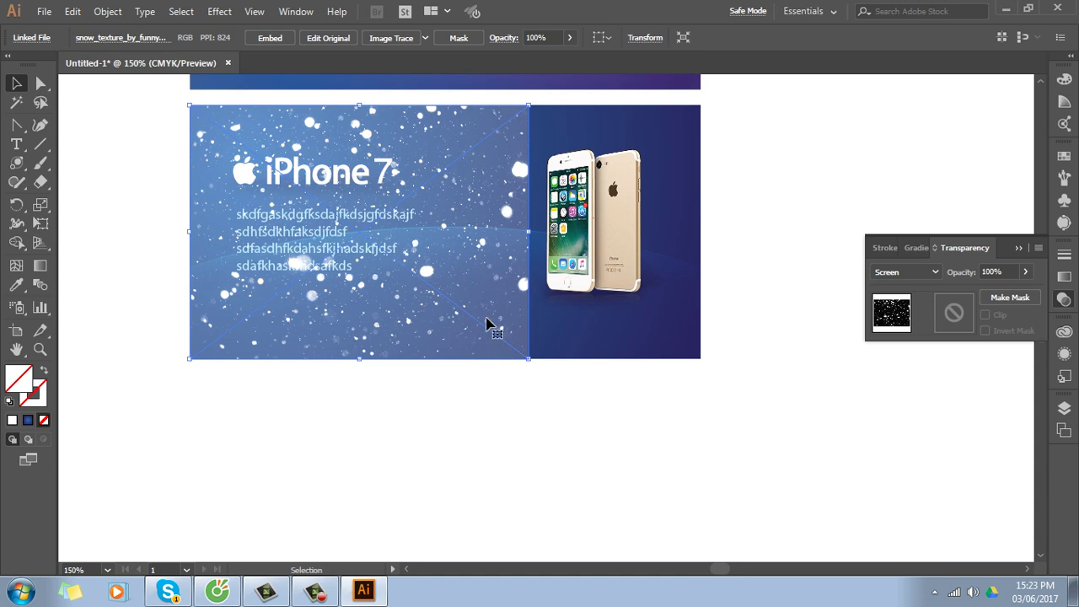
{"action": "key", "text": "Delete"}
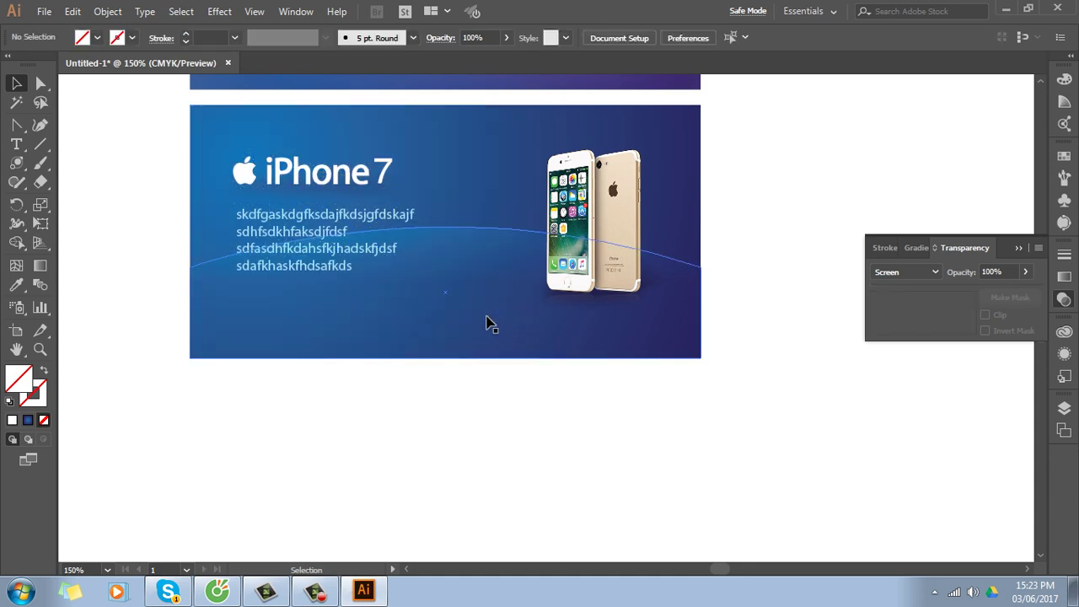
{"action": "scroll", "coordinate": [487, 325], "scroll_direction": "down", "scroll_amount": 1}
{"action": "scroll", "coordinate": [487, 318], "scroll_direction": "down", "scroll_amount": 1}
{"action": "scroll", "coordinate": [523, 329], "scroll_direction": "up", "scroll_amount": 2}
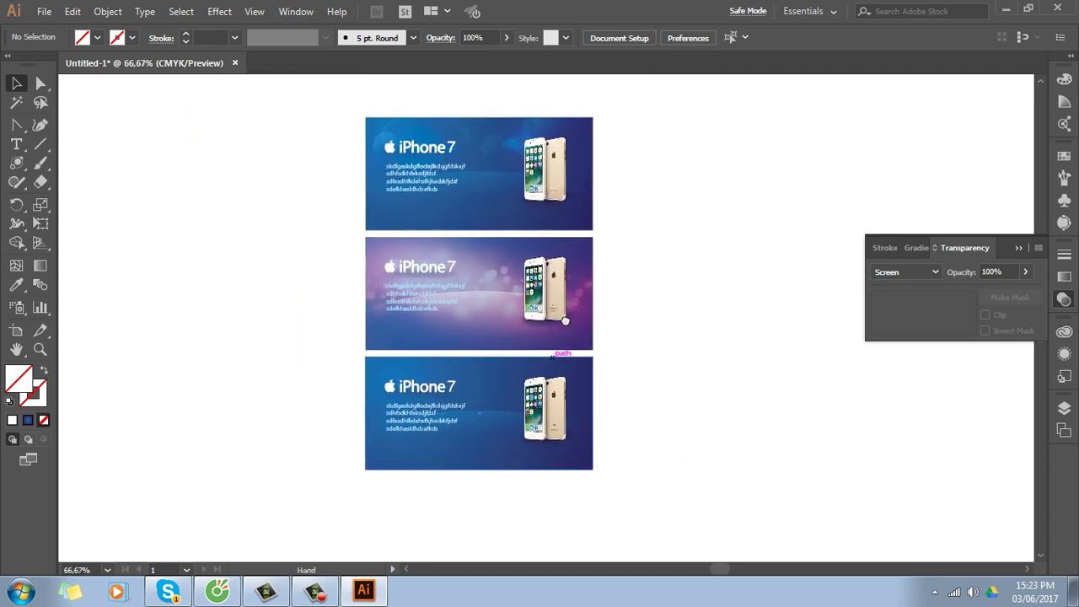